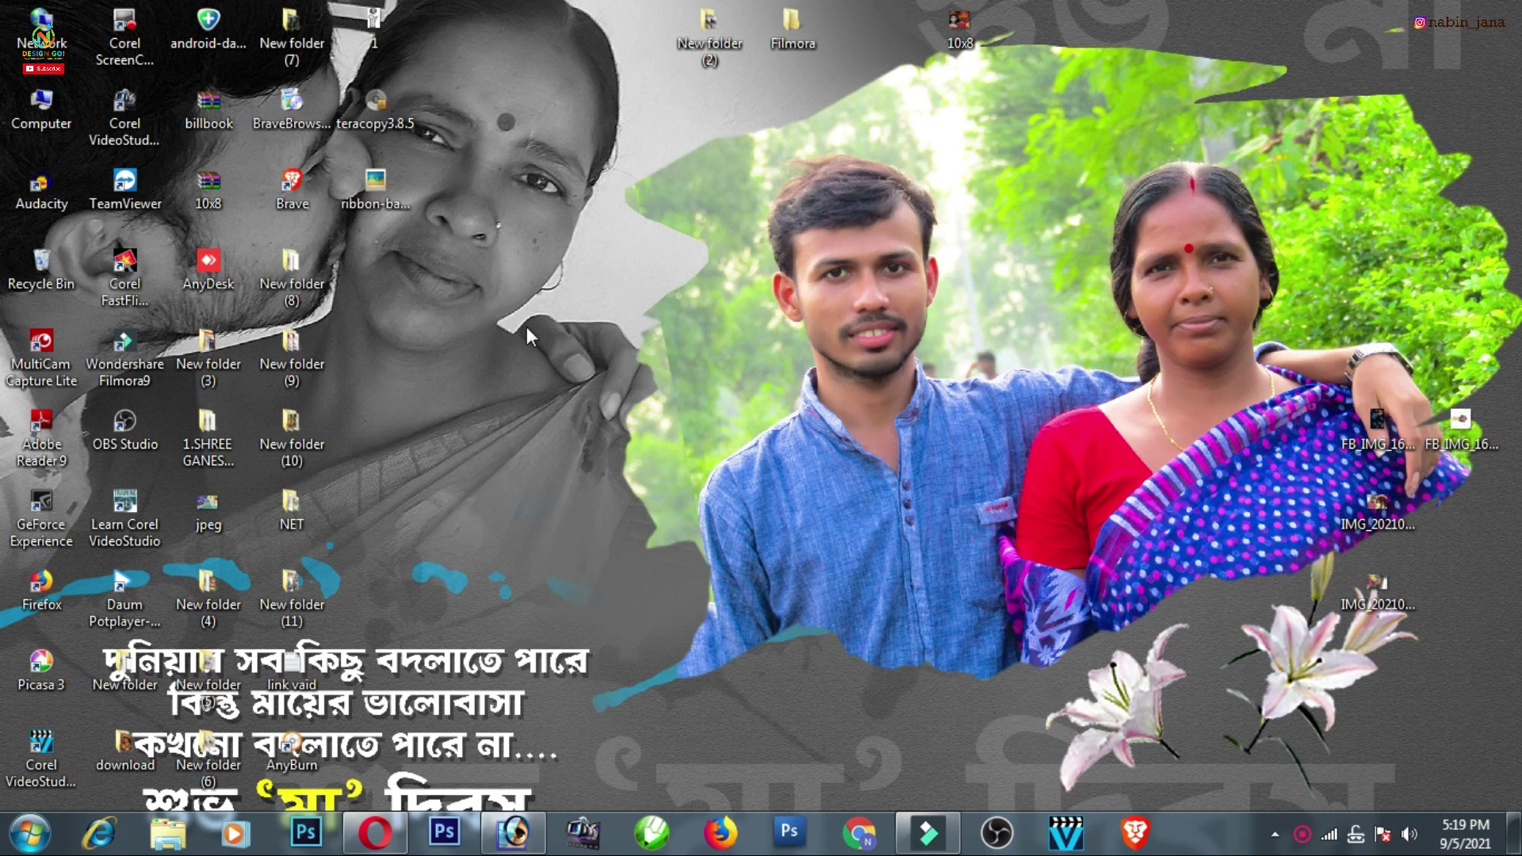
# Restore the Opera browser window showing the Design Go! YouTube channel page
pyautogui.click(379, 836)
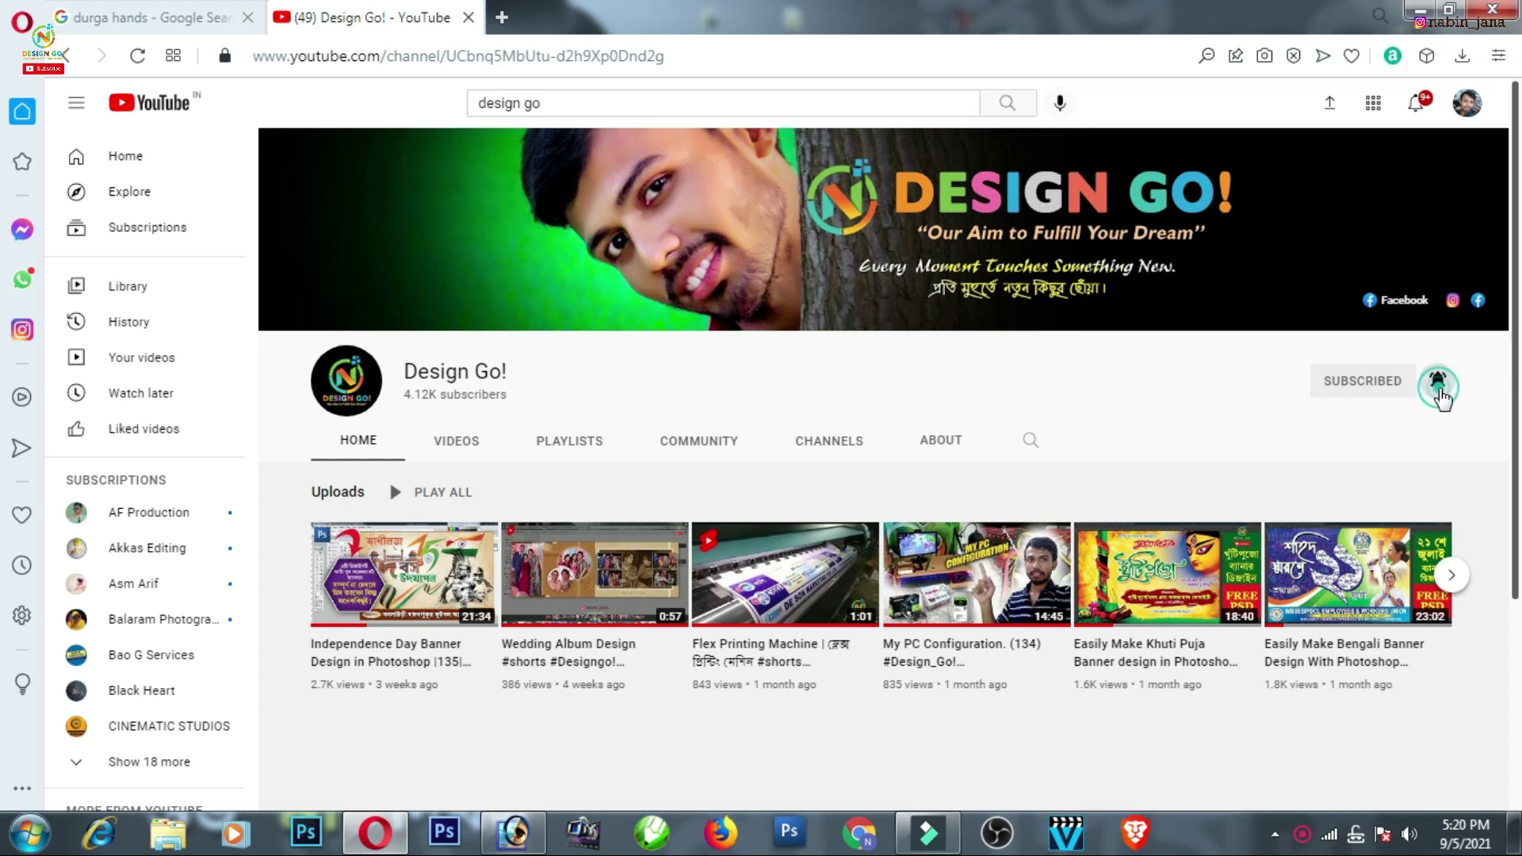
# Open and close the Design Go! channel's bell notification options
pyautogui.click(1438, 386)
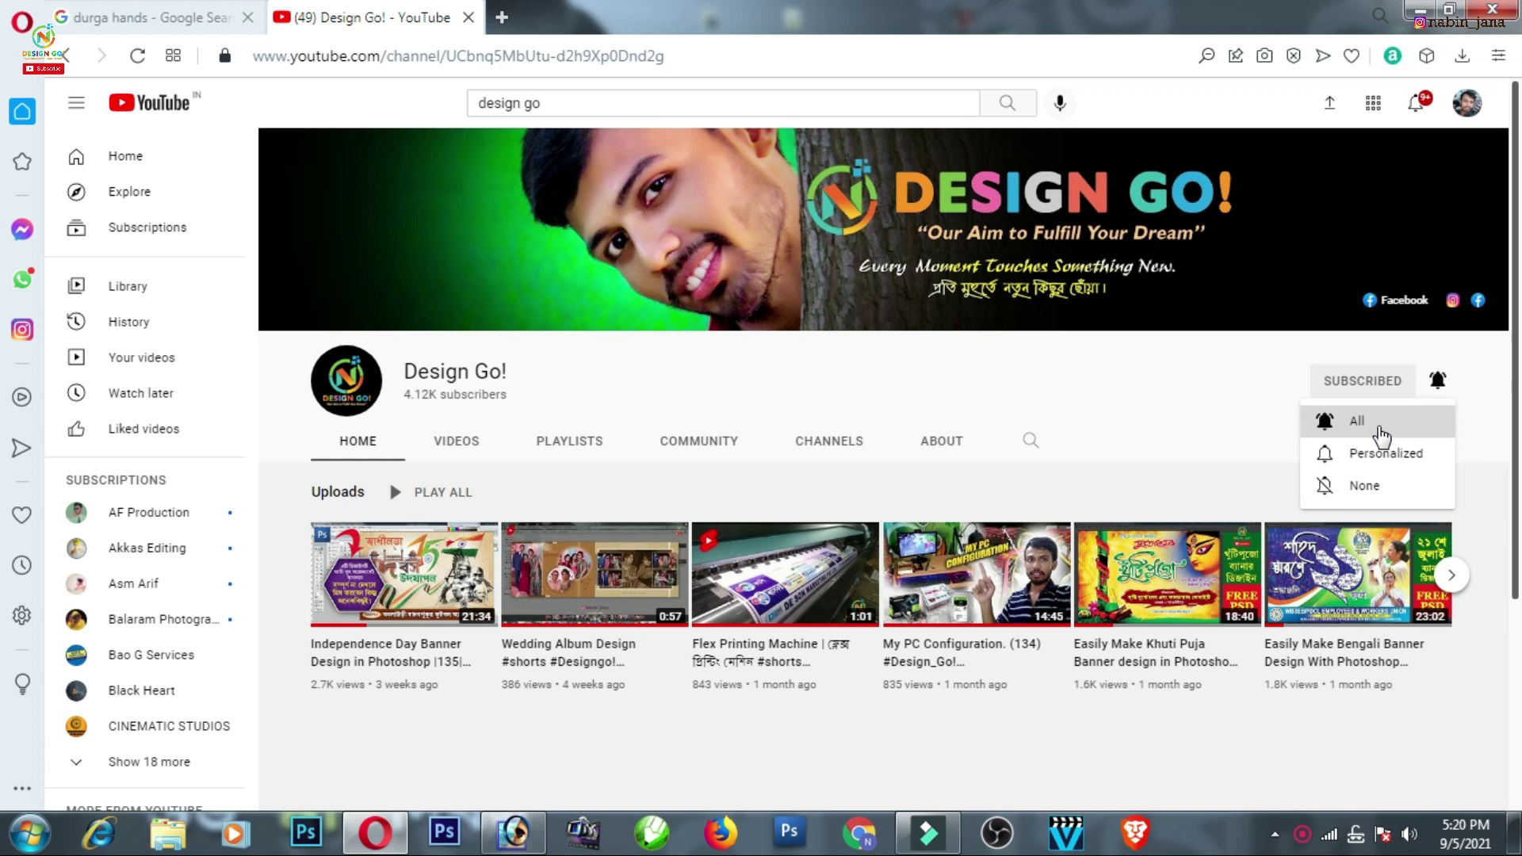
pyautogui.click(1218, 418)
pyautogui.scroll(-1, 658, 475)
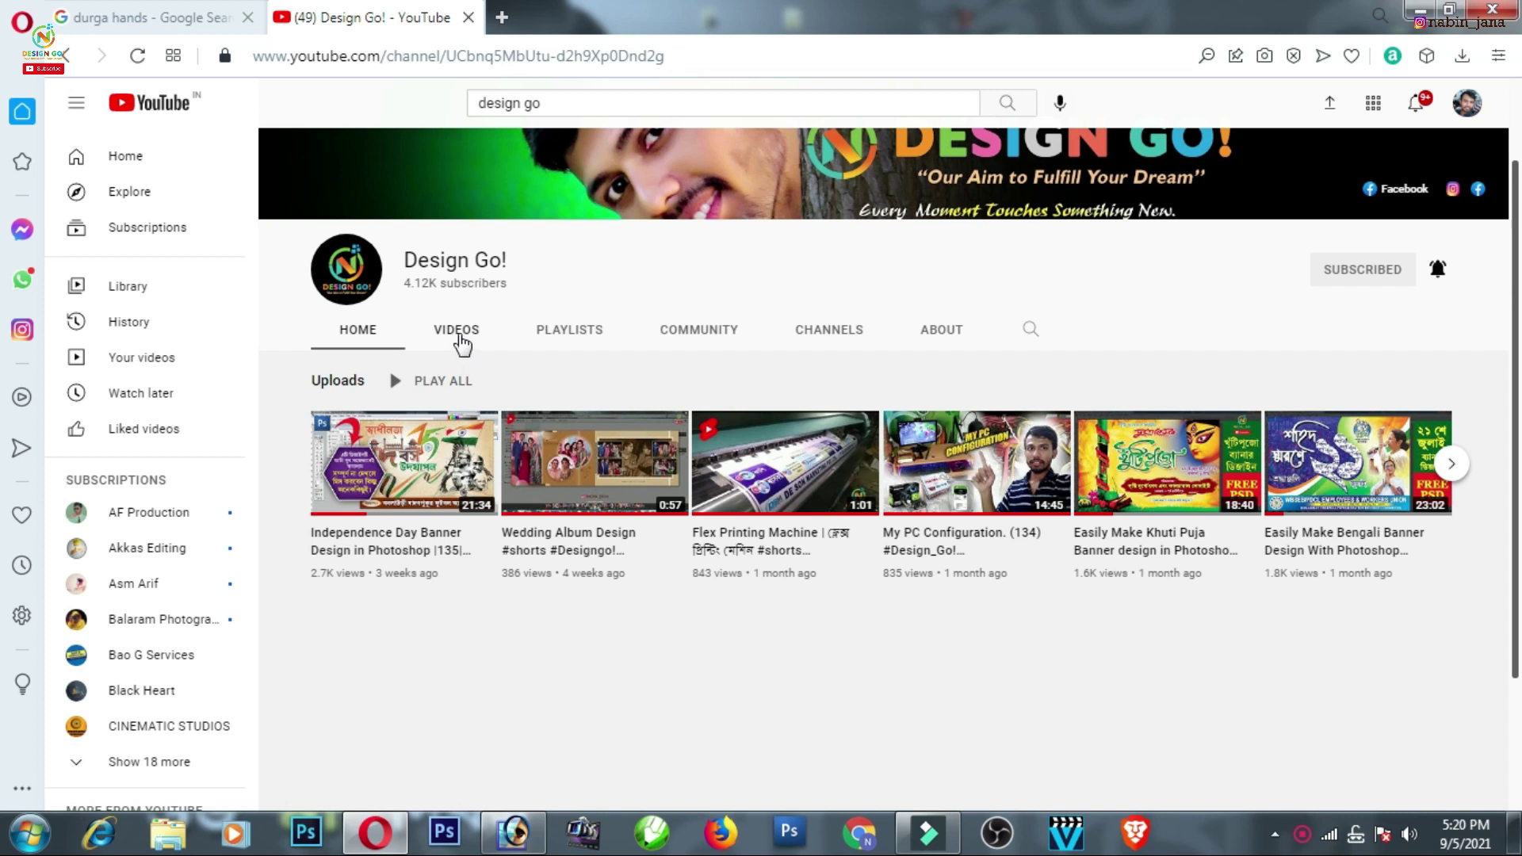
# Show the channel's Videos tab and scroll through its uploaded videos
pyautogui.click(464, 341)
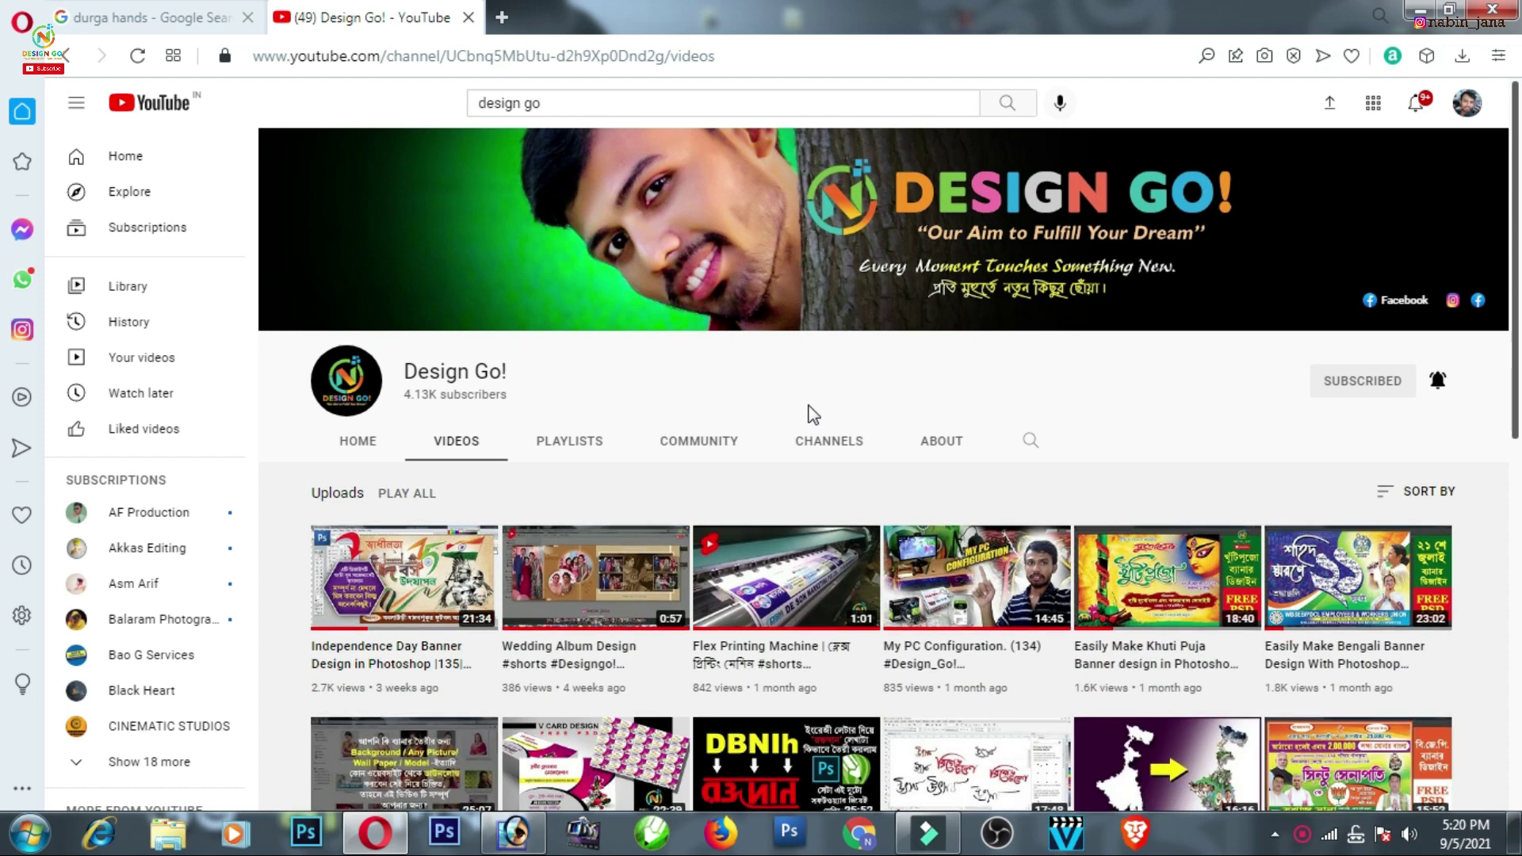
pyautogui.scroll(-3, 792, 404)
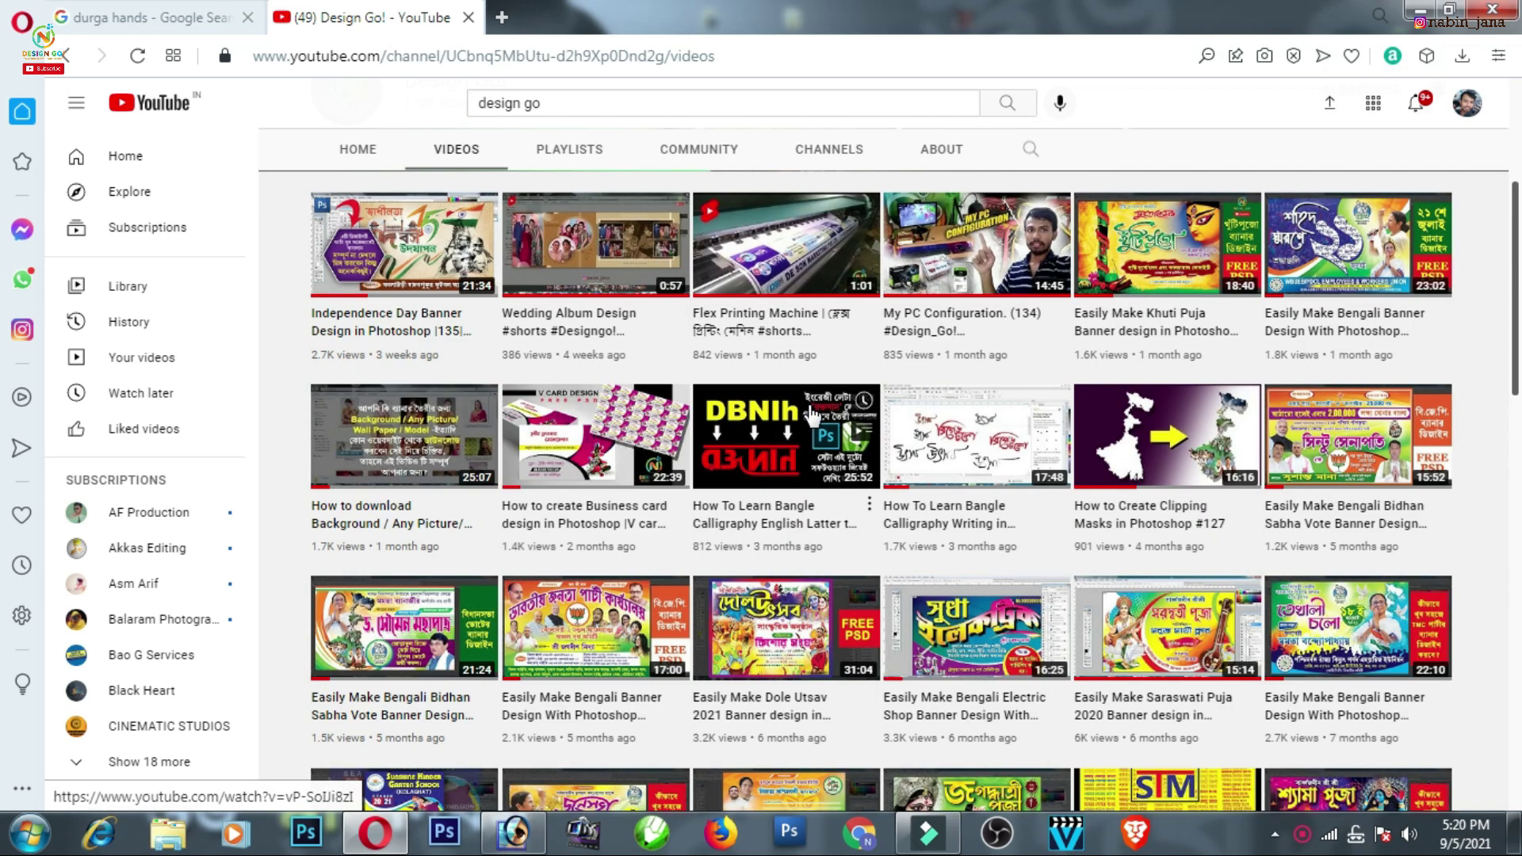
pyautogui.scroll(-4, 813, 412)
pyautogui.scroll(-4, 813, 413)
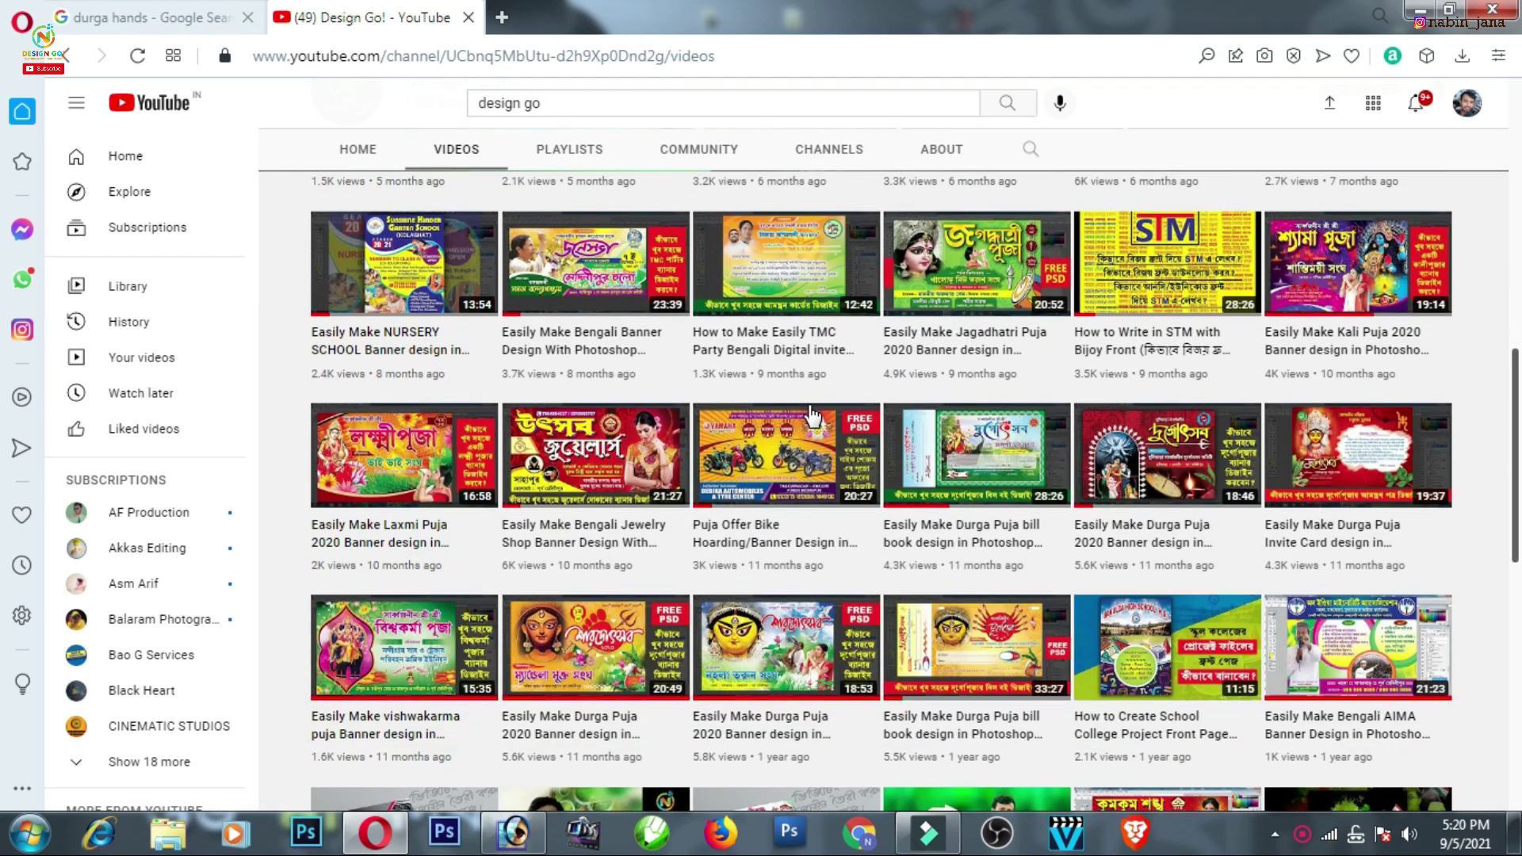
pyautogui.scroll(1, 1031, 468)
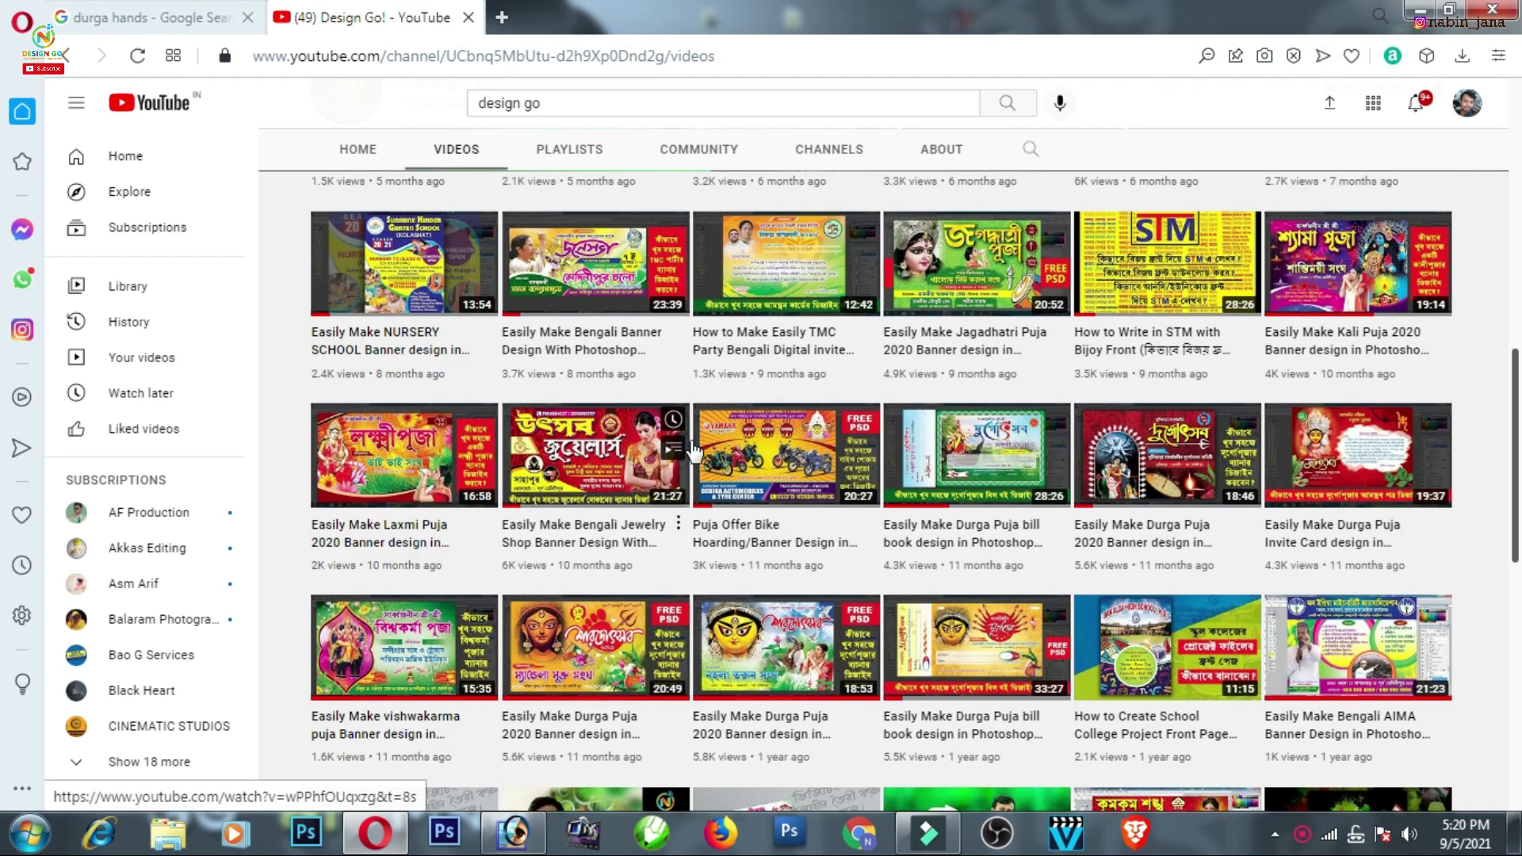
pyautogui.moveTo(595, 647)
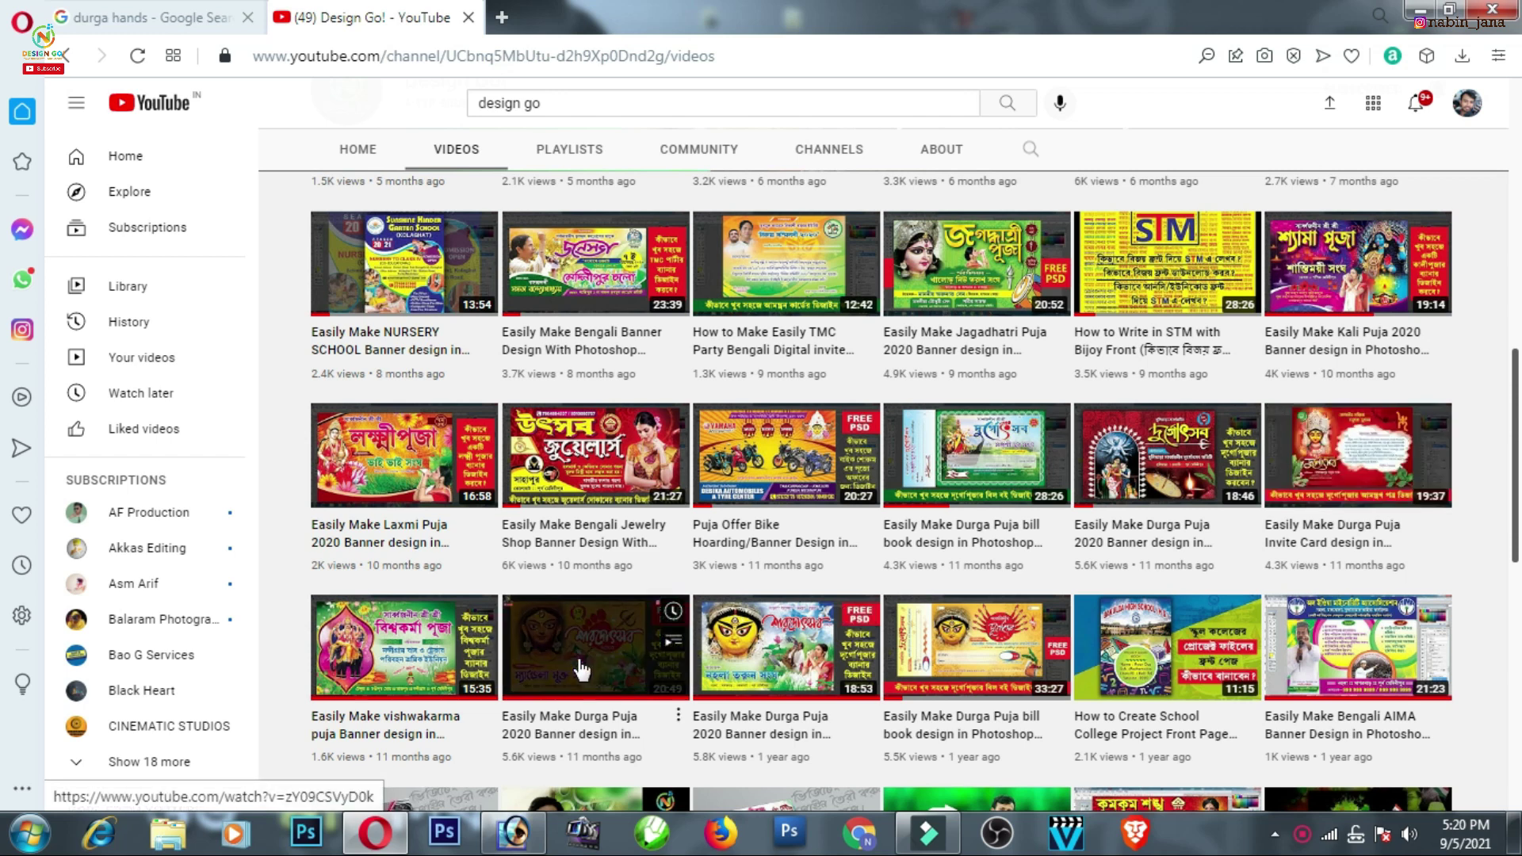
pyautogui.scroll(-1, 621, 646)
pyautogui.scroll(-2, 621, 646)
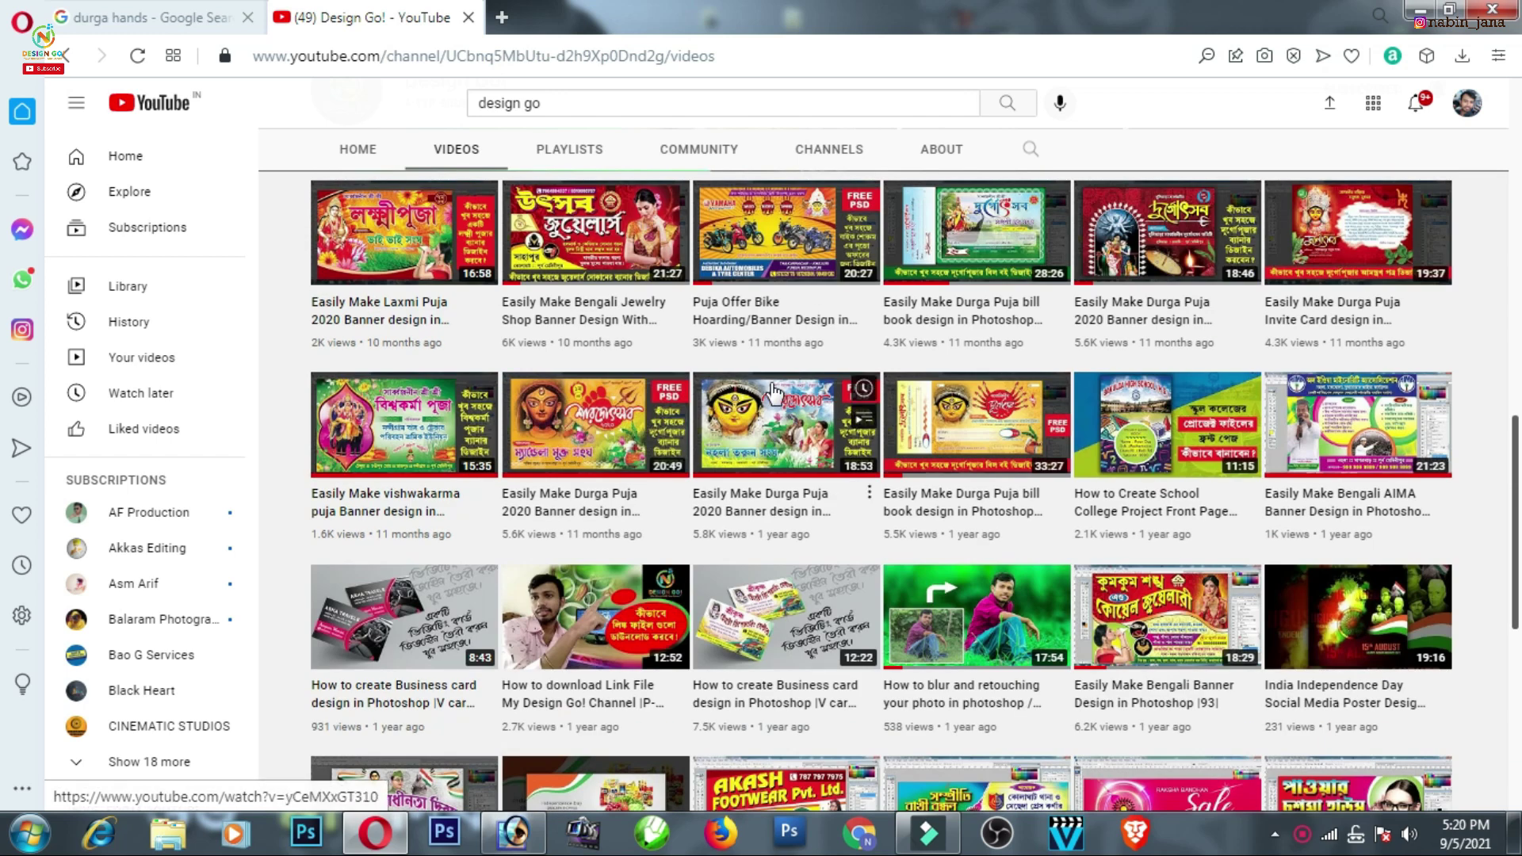
pyautogui.scroll(-3, 772, 393)
pyautogui.scroll(-5, 773, 396)
pyautogui.scroll(-3, 768, 401)
pyautogui.scroll(-3, 766, 406)
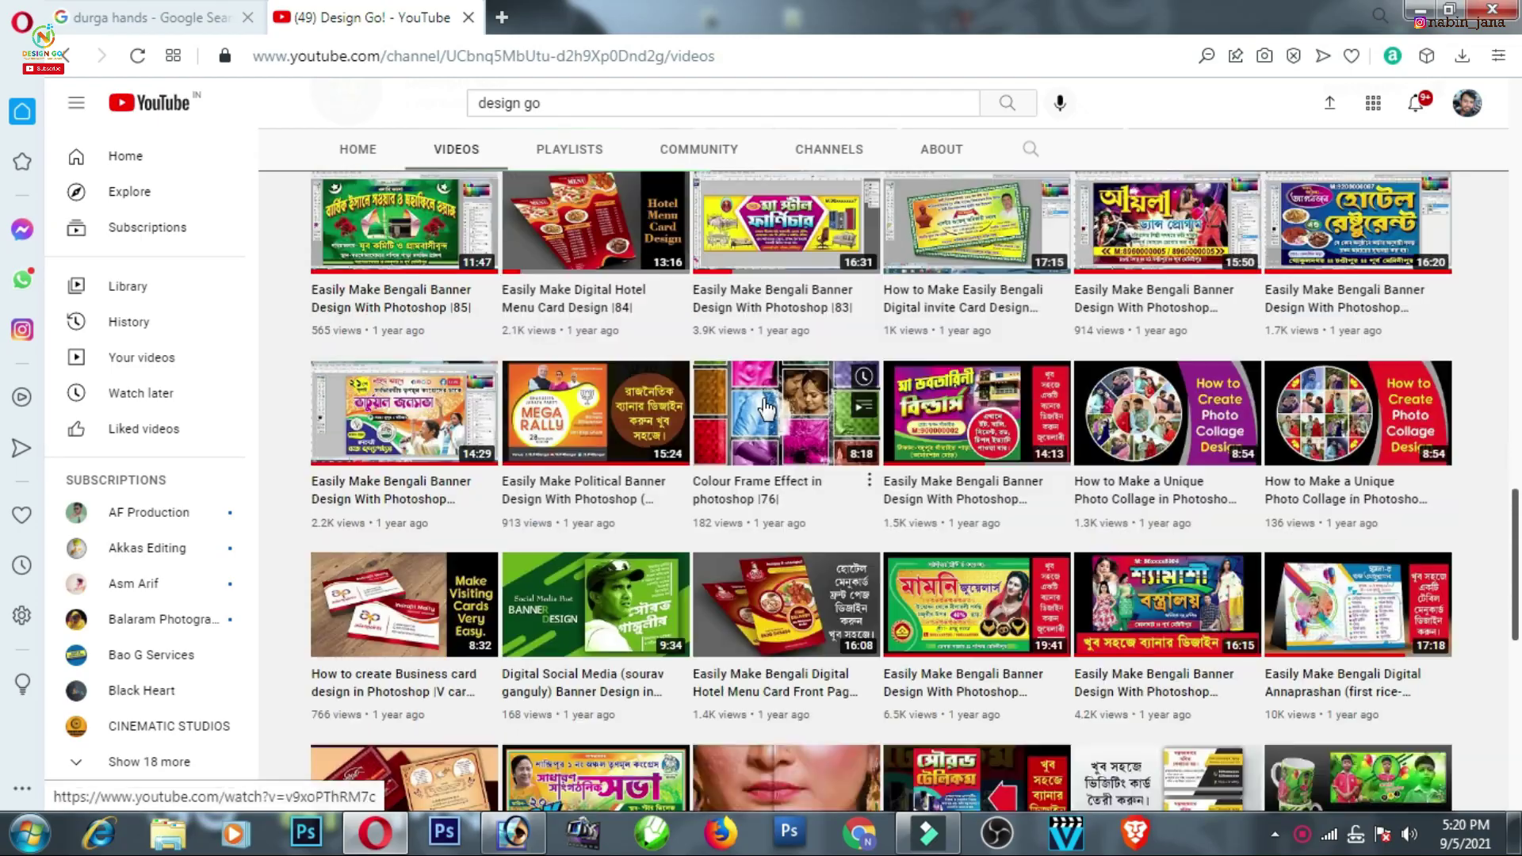
pyautogui.scroll(-4, 765, 404)
pyautogui.scroll(-3, 763, 401)
pyautogui.scroll(-4, 698, 399)
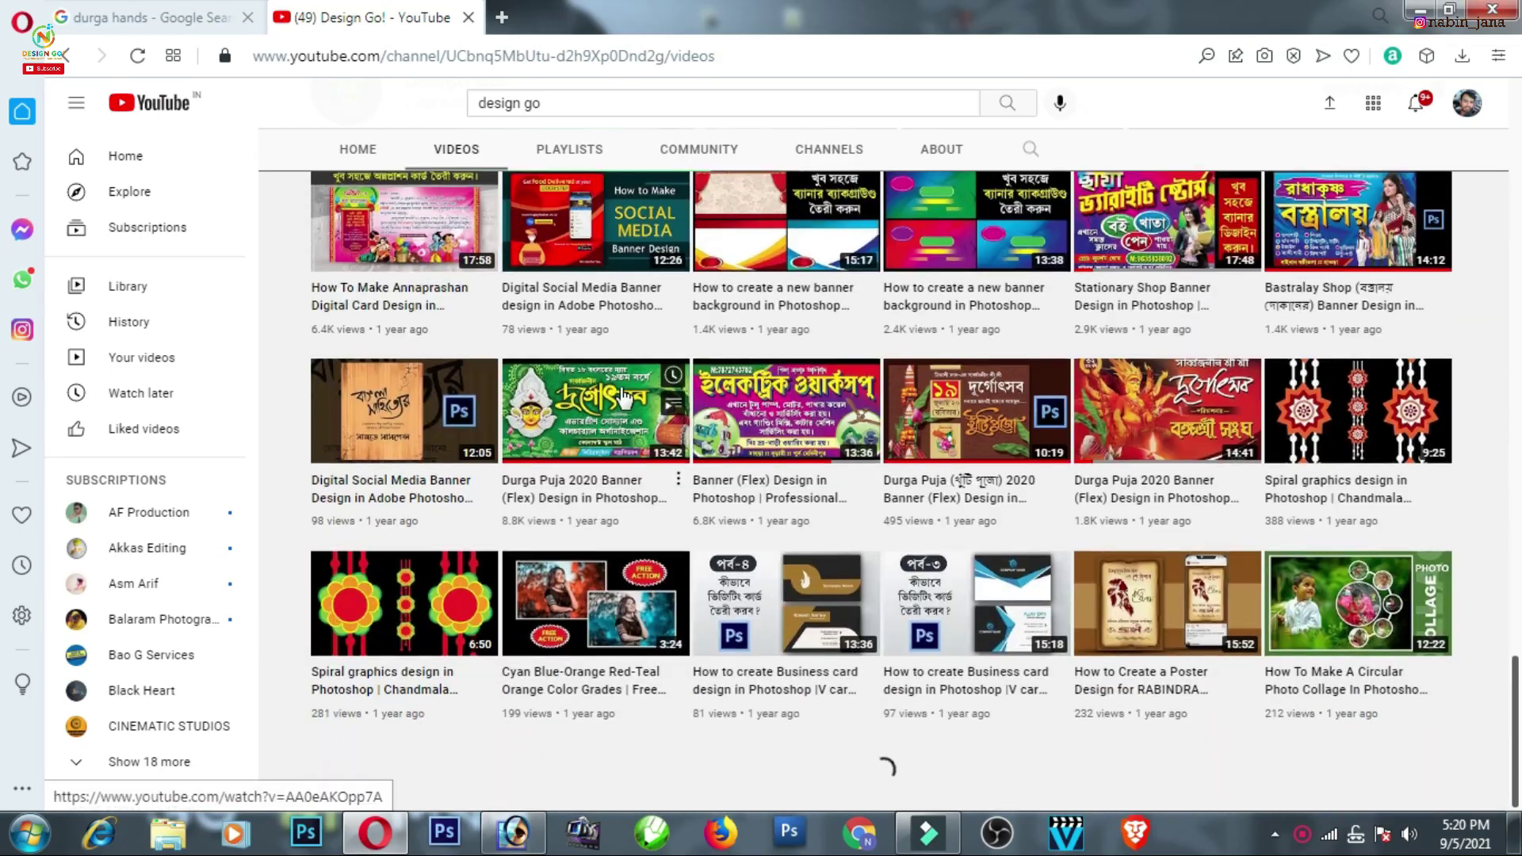
pyautogui.scroll(4, 628, 418)
pyautogui.scroll(4, 629, 412)
pyautogui.scroll(3, 674, 428)
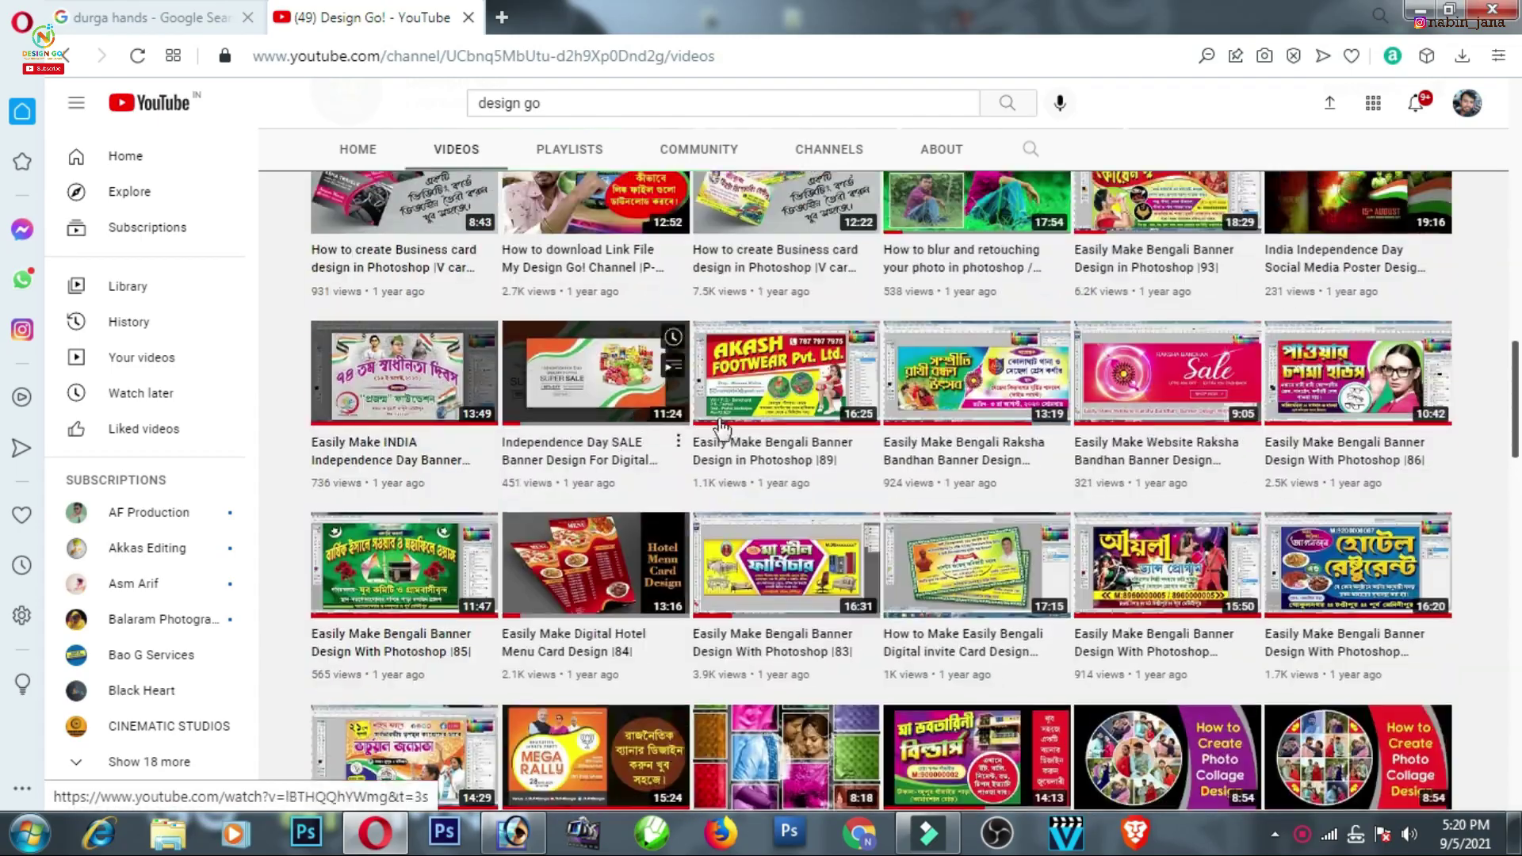
pyautogui.scroll(3, 724, 432)
pyautogui.scroll(3, 726, 429)
pyautogui.scroll(1, 726, 429)
pyautogui.scroll(2, 726, 429)
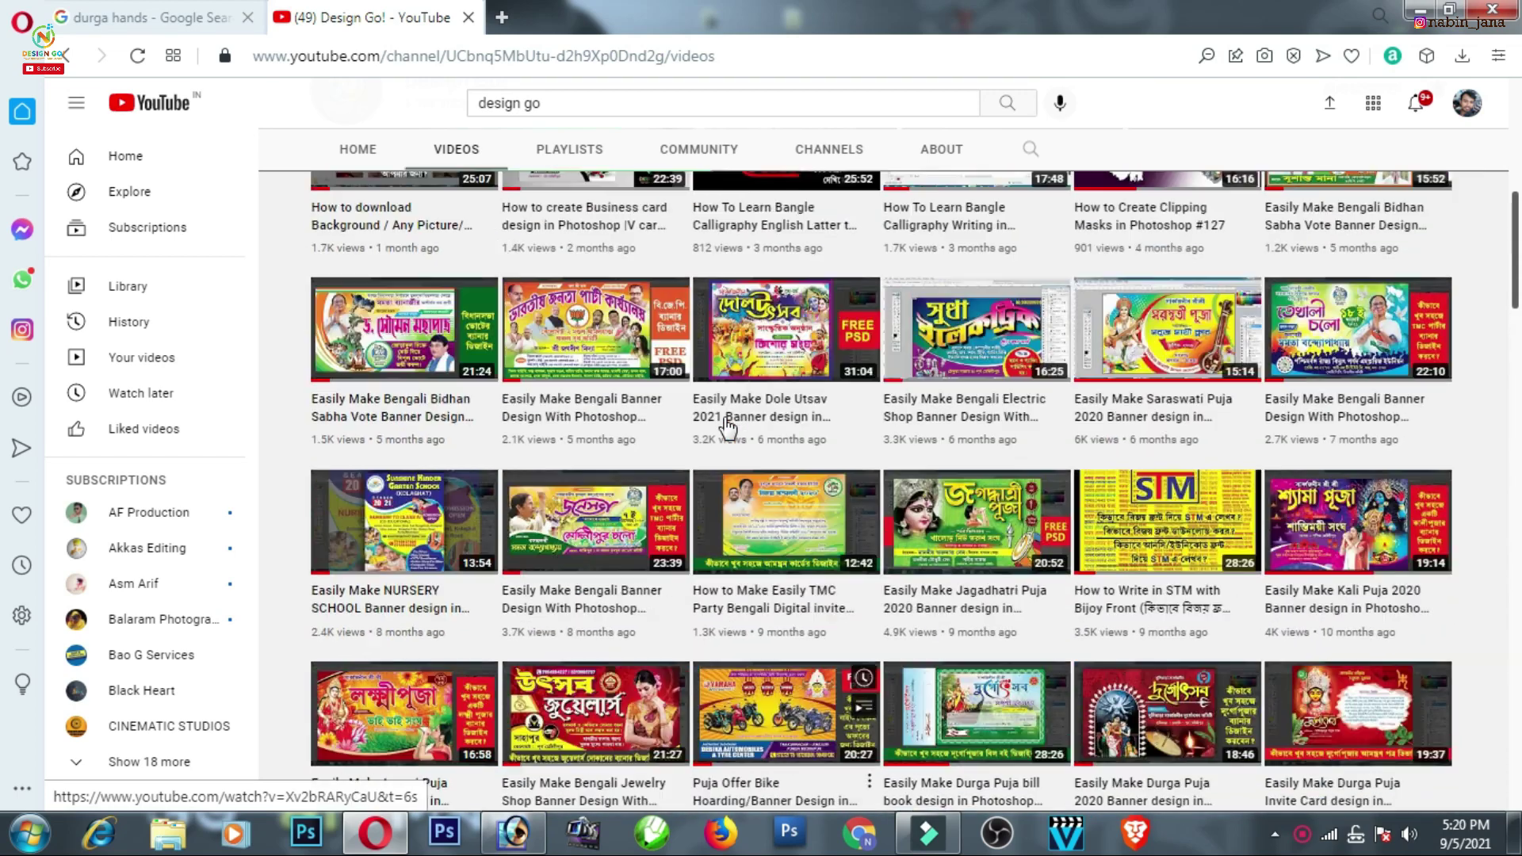
pyautogui.scroll(2, 726, 429)
pyautogui.scroll(3, 726, 429)
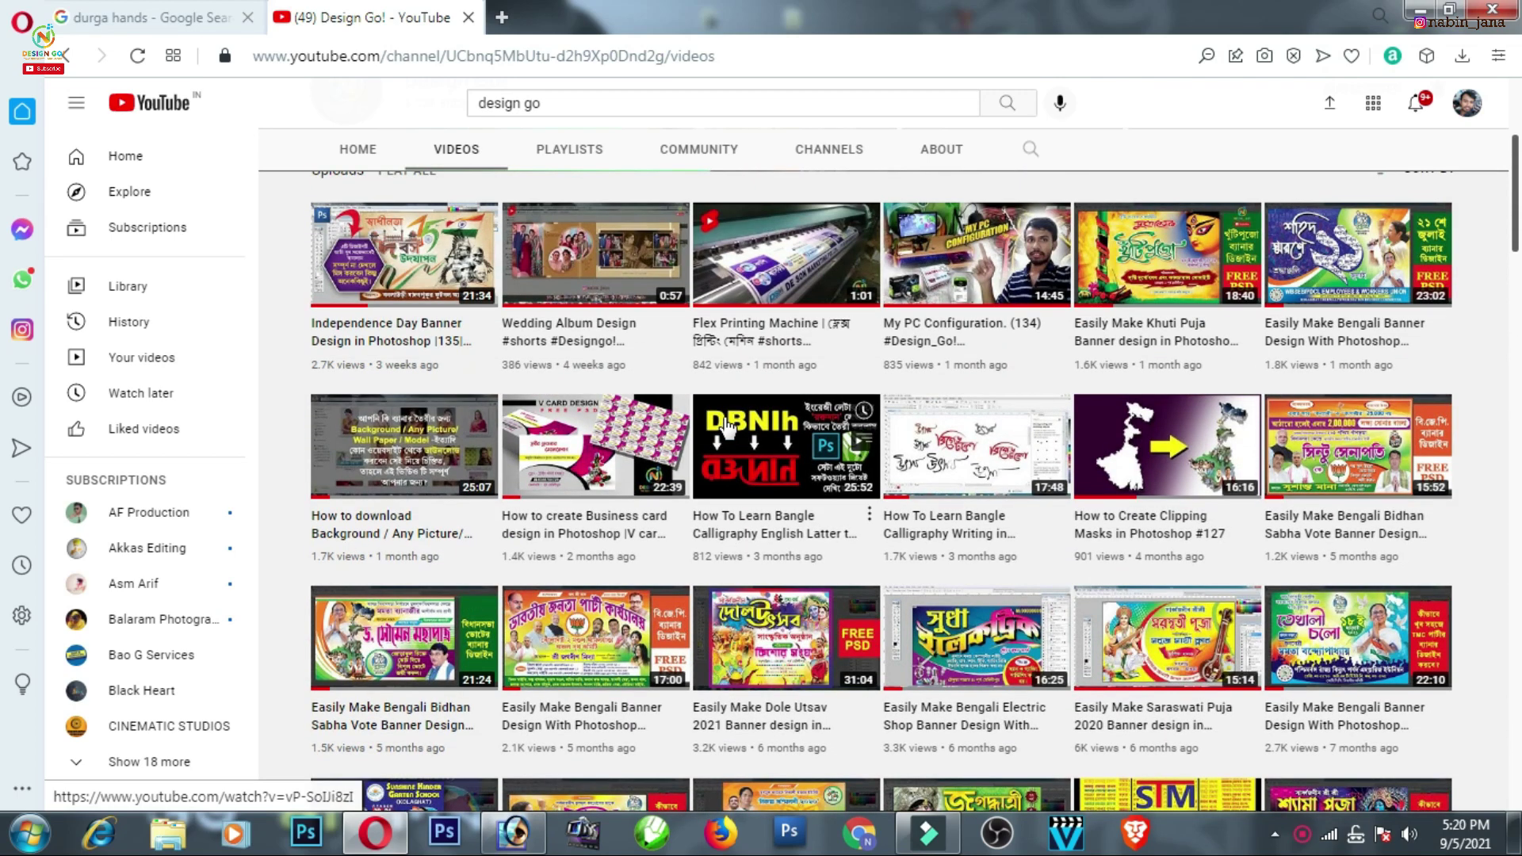
pyautogui.scroll(3, 845, 437)
pyautogui.scroll(1, 845, 438)
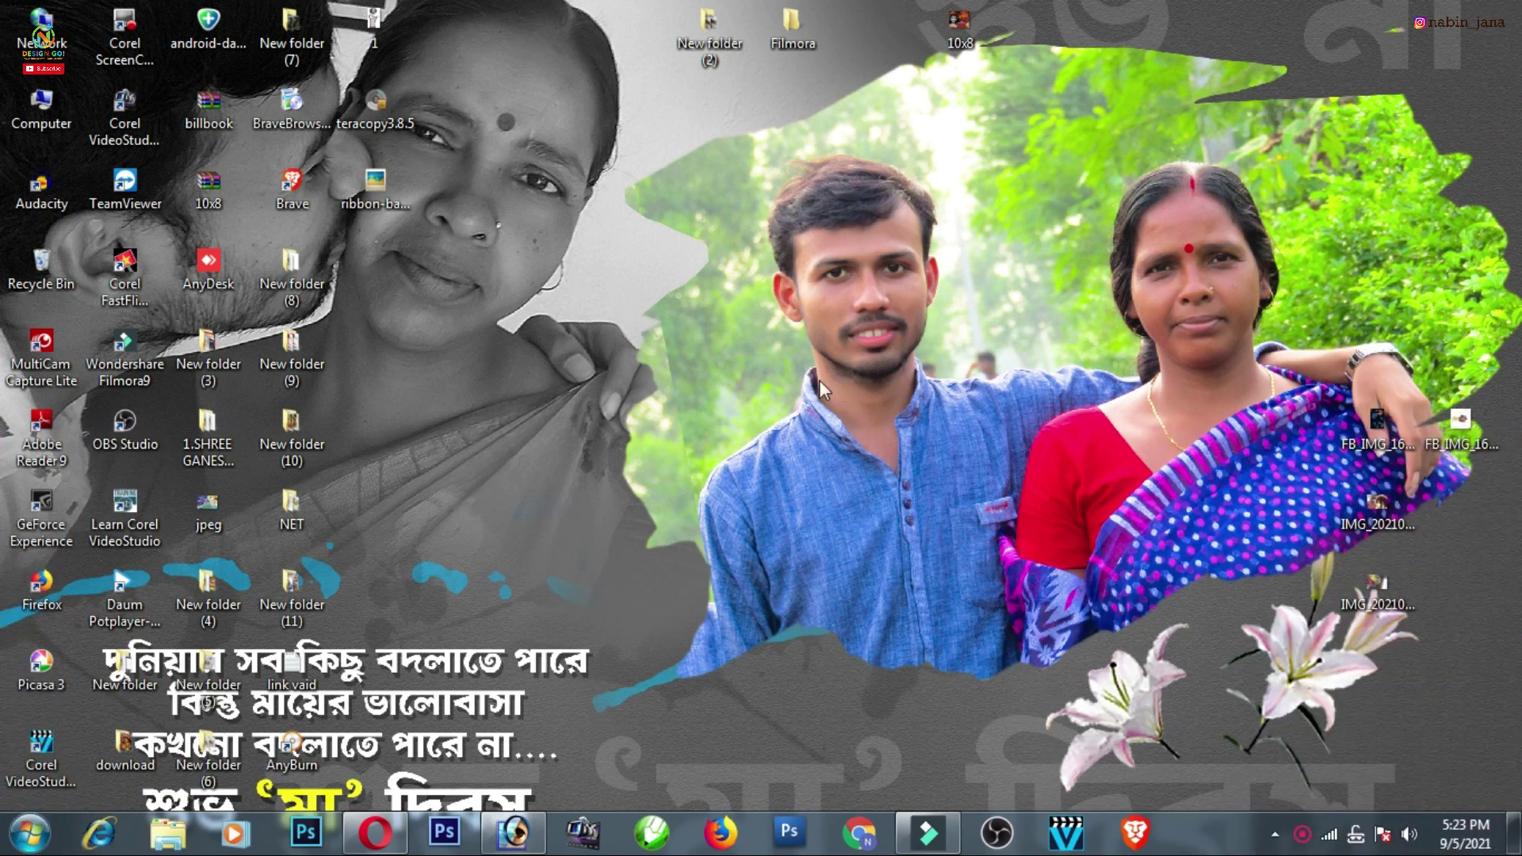
# Create a new Photoshop document 72 × 48 inches at 72 pixels/inch in CMYK Color
pyautogui.click(514, 832)
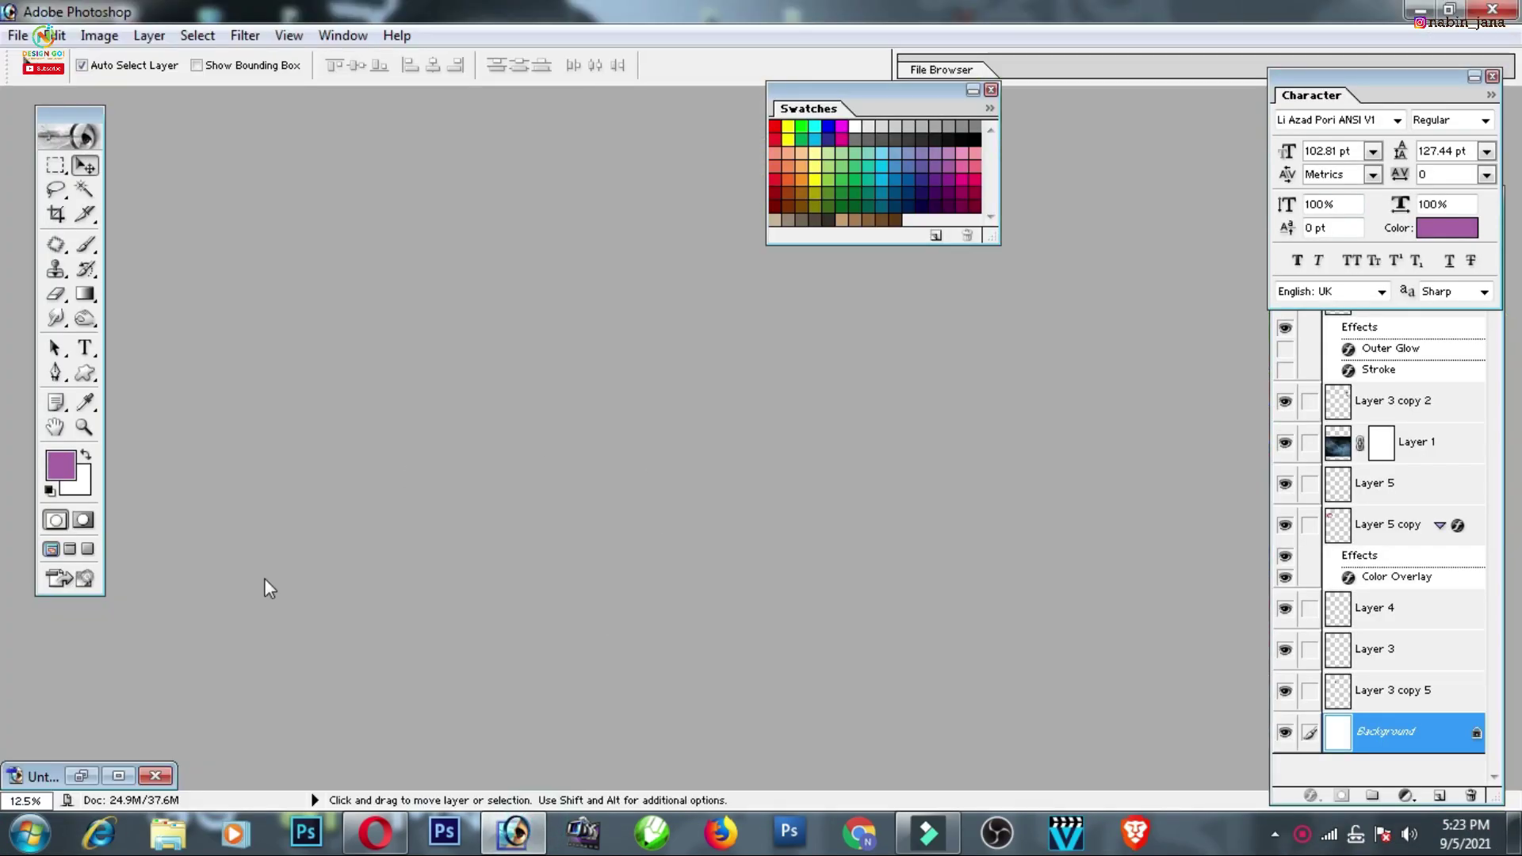
pyautogui.click(16, 39)
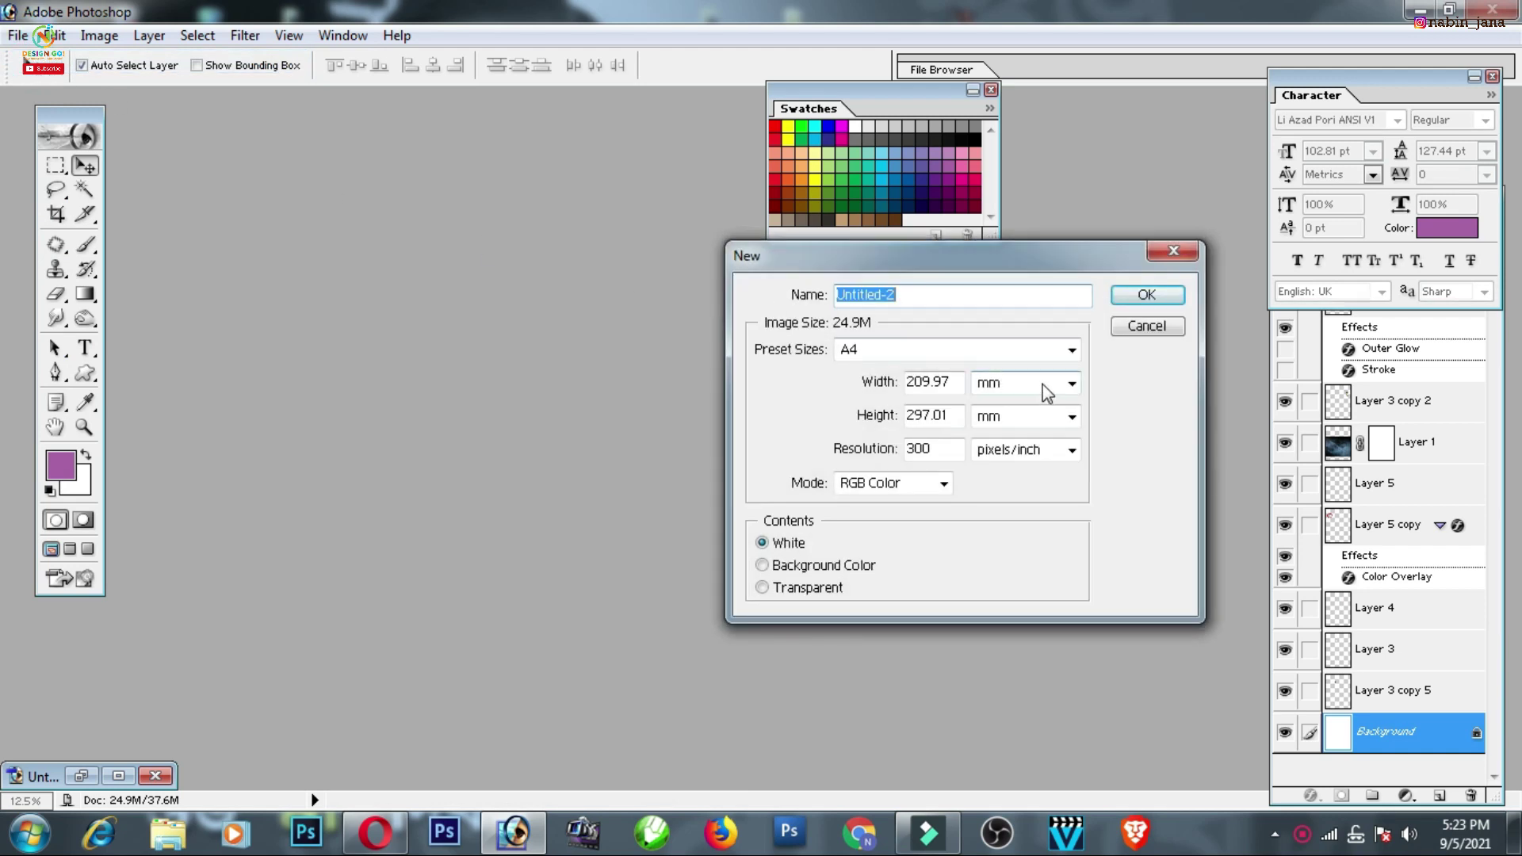
pyautogui.click(1050, 392)
pyautogui.click(1031, 423)
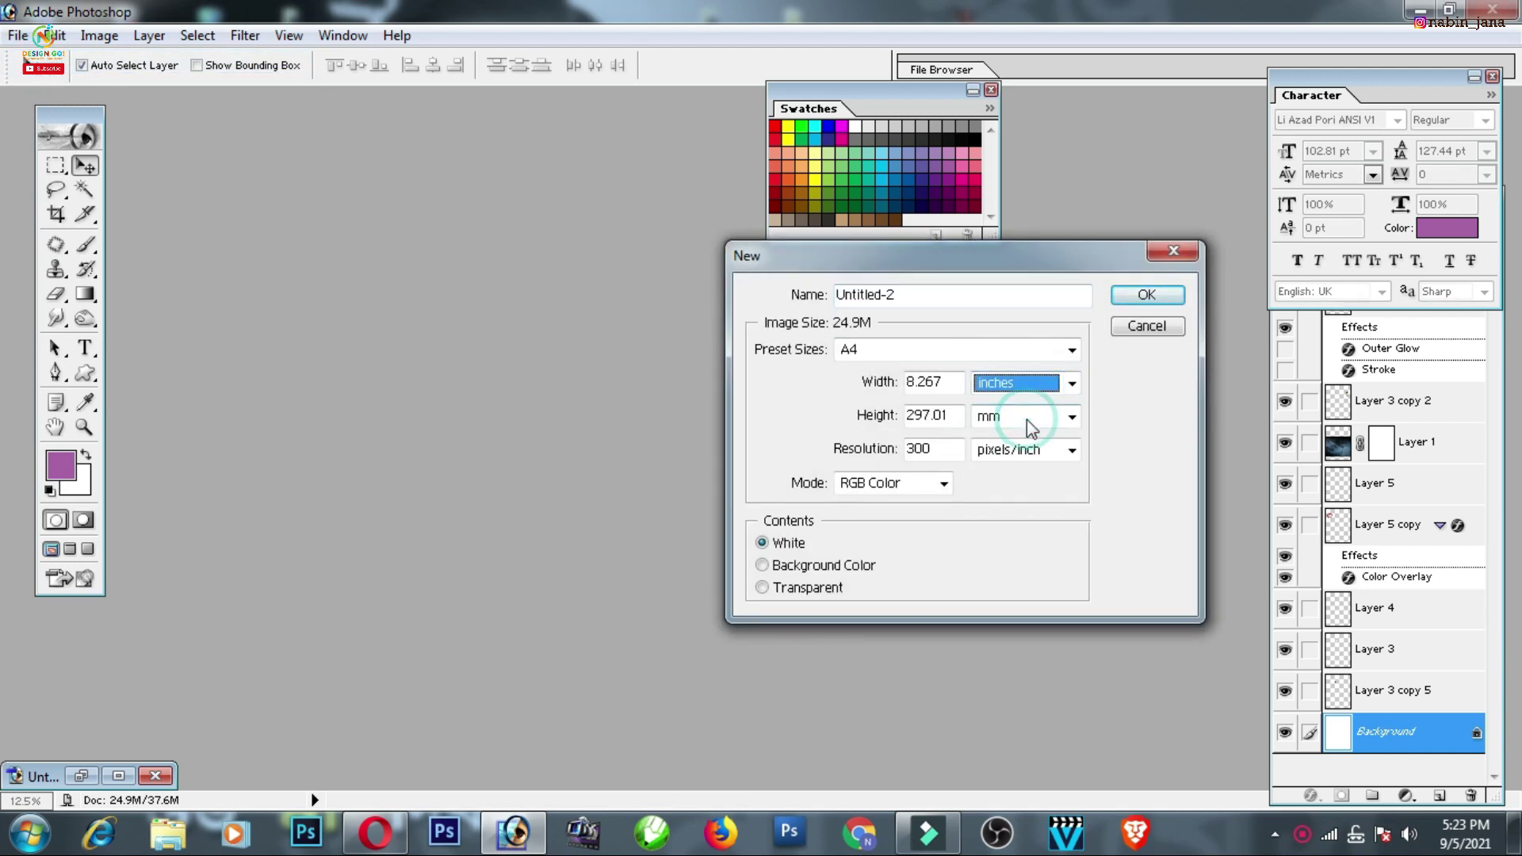
pyautogui.click(1015, 458)
pyautogui.doubleClick(940, 382)
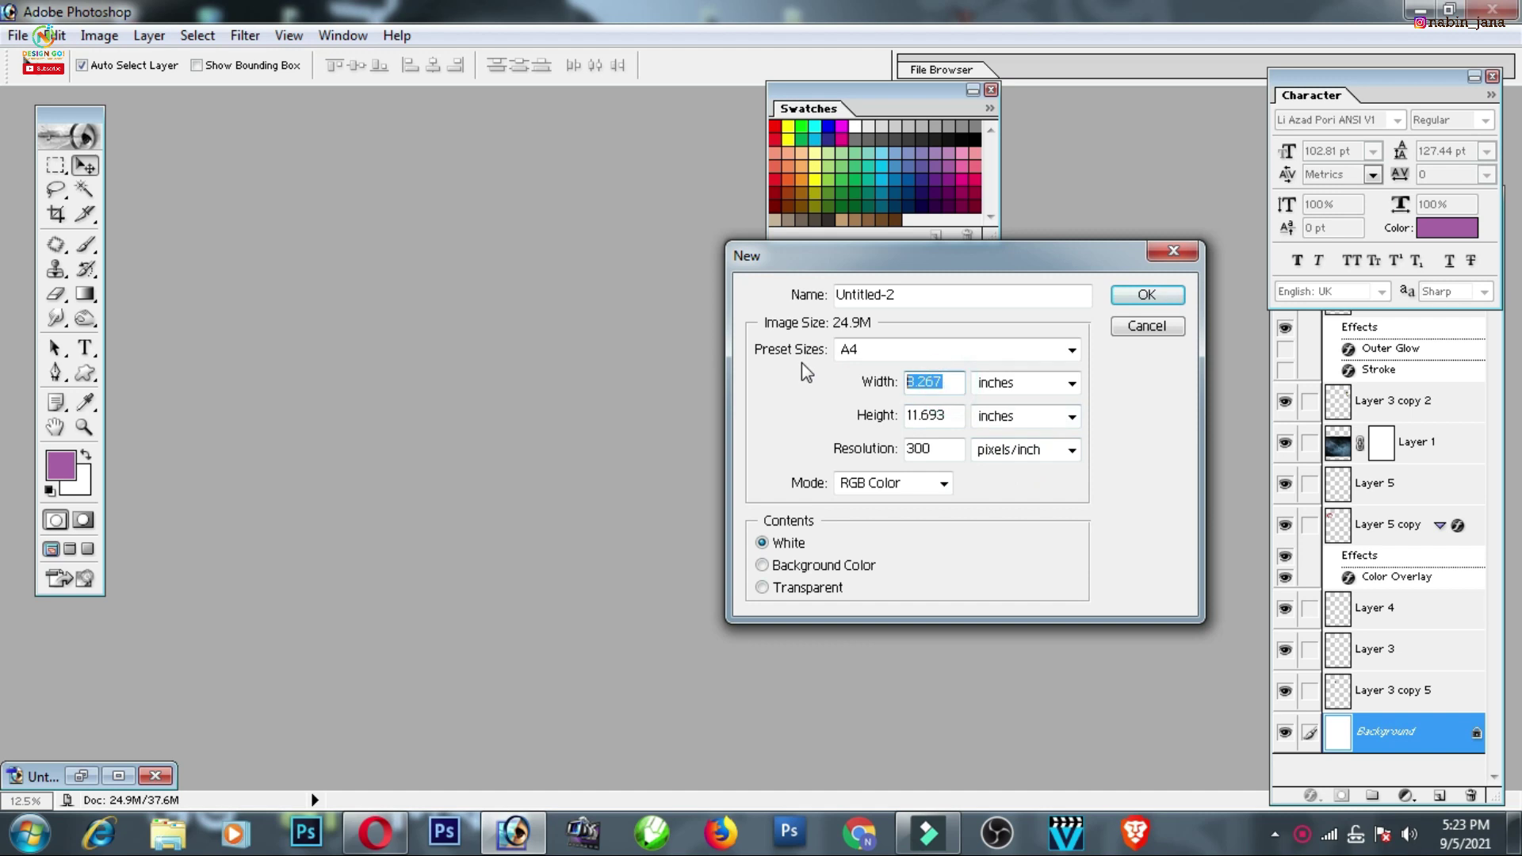
pyautogui.write('72')
pyautogui.doubleClick(955, 412)
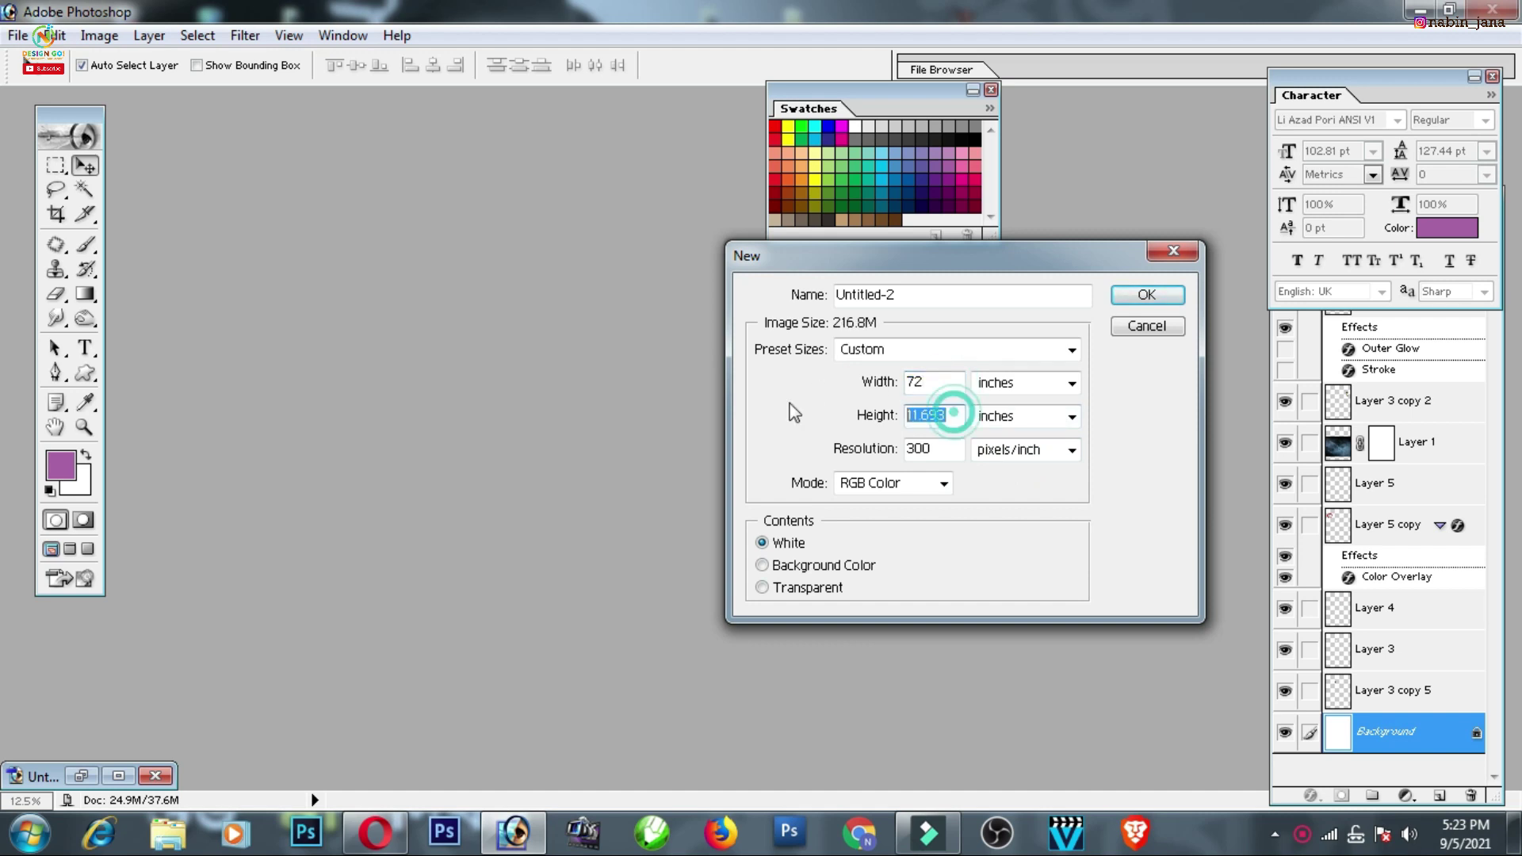
pyautogui.write('48')
pyautogui.doubleClick(949, 453)
pyautogui.click(937, 485)
pyautogui.click(889, 555)
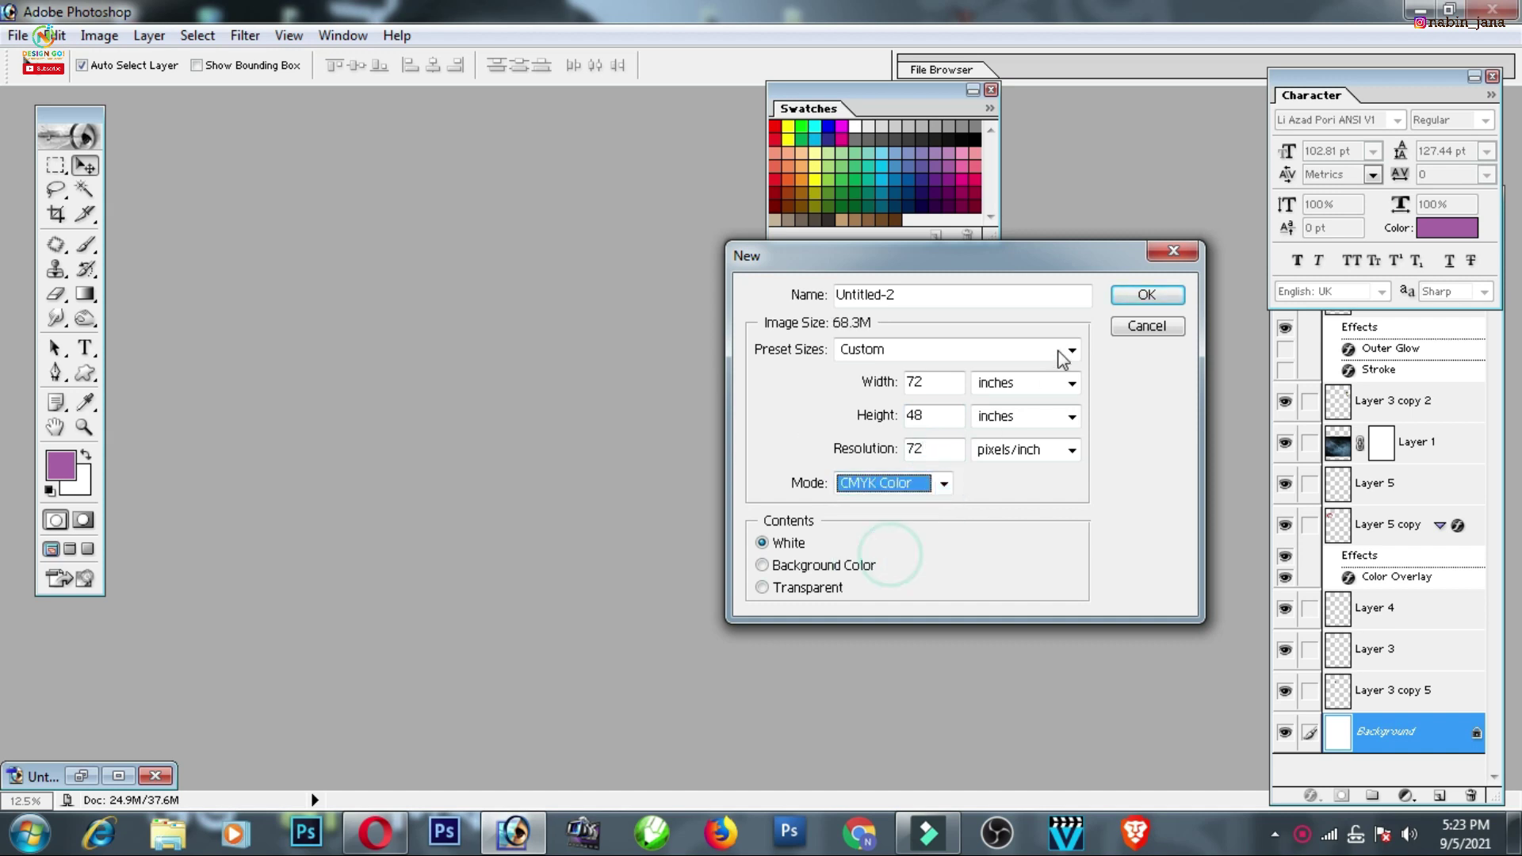
pyautogui.click(1147, 295)
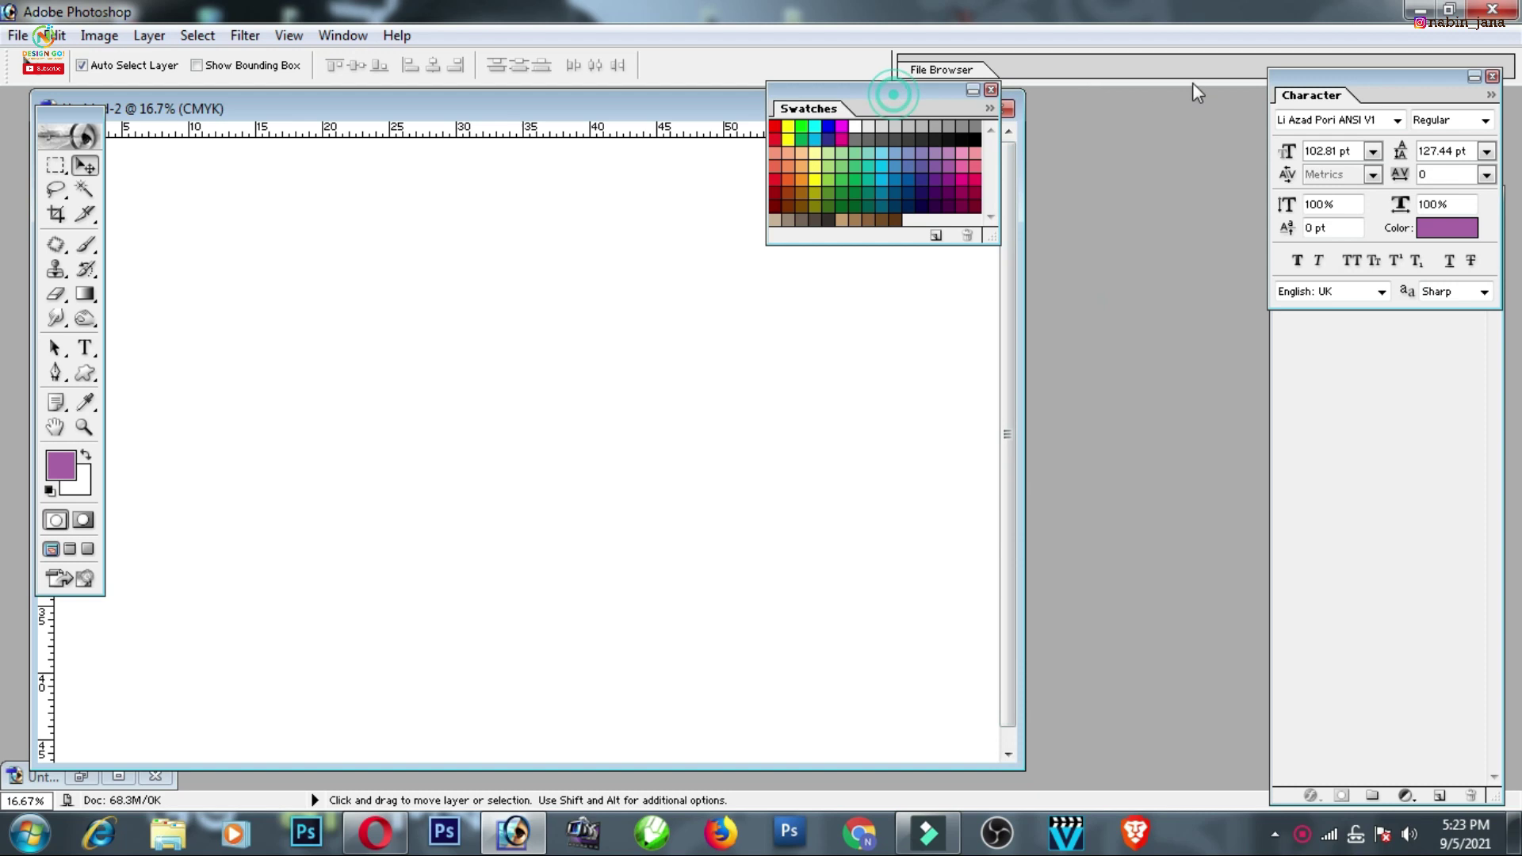
# Rearrange the panels and convert the Background into an editable Layer 0
pyautogui.moveTo(893, 94); pyautogui.dragTo(1197, 93)
pyautogui.moveTo(661, 109); pyautogui.dragTo(804, 111)
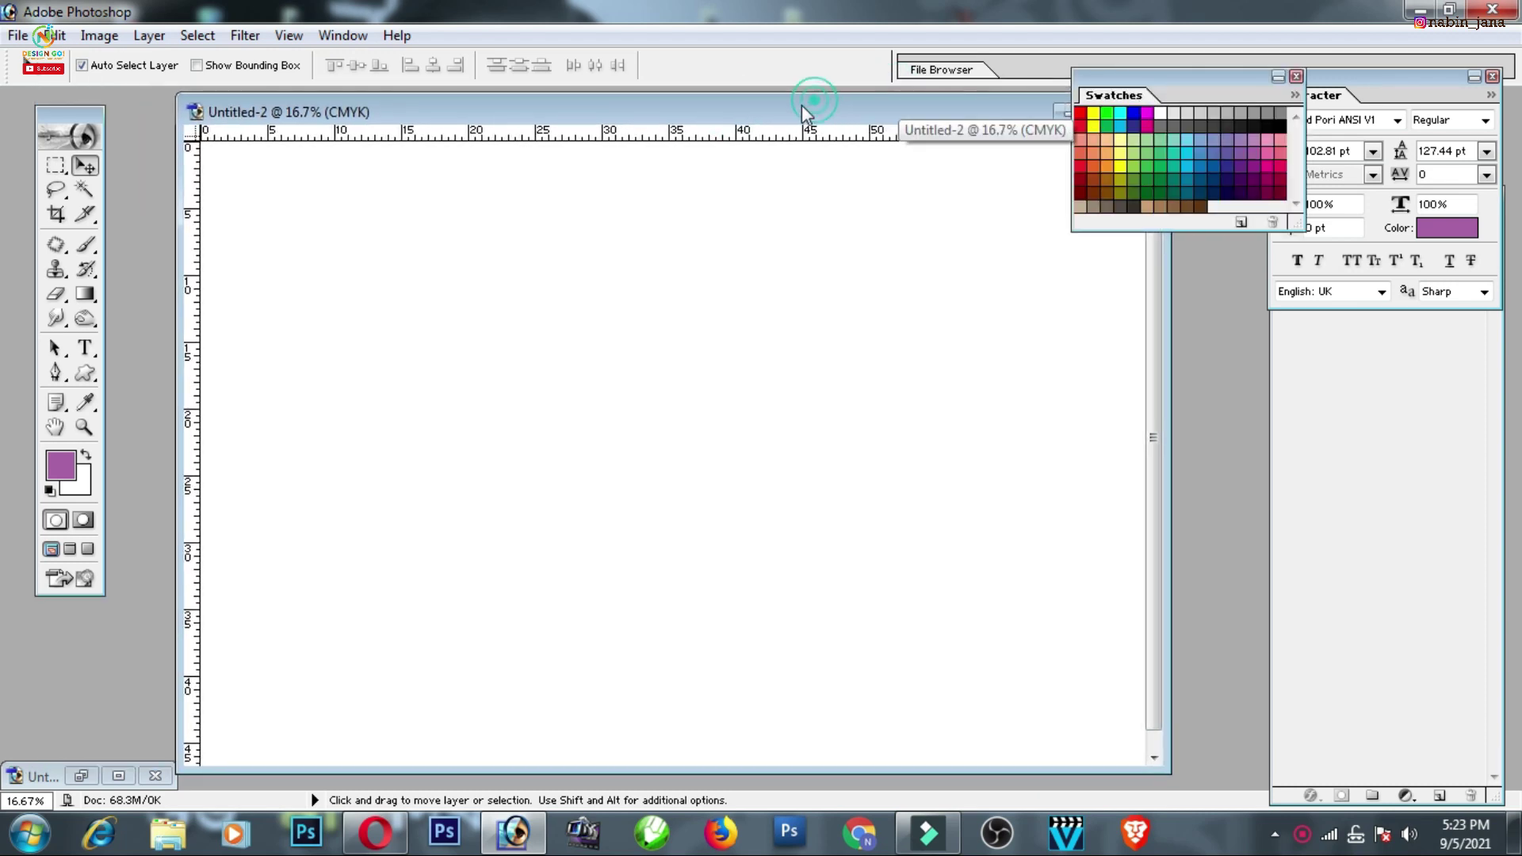
pyautogui.hotkey('ctrl', '-')
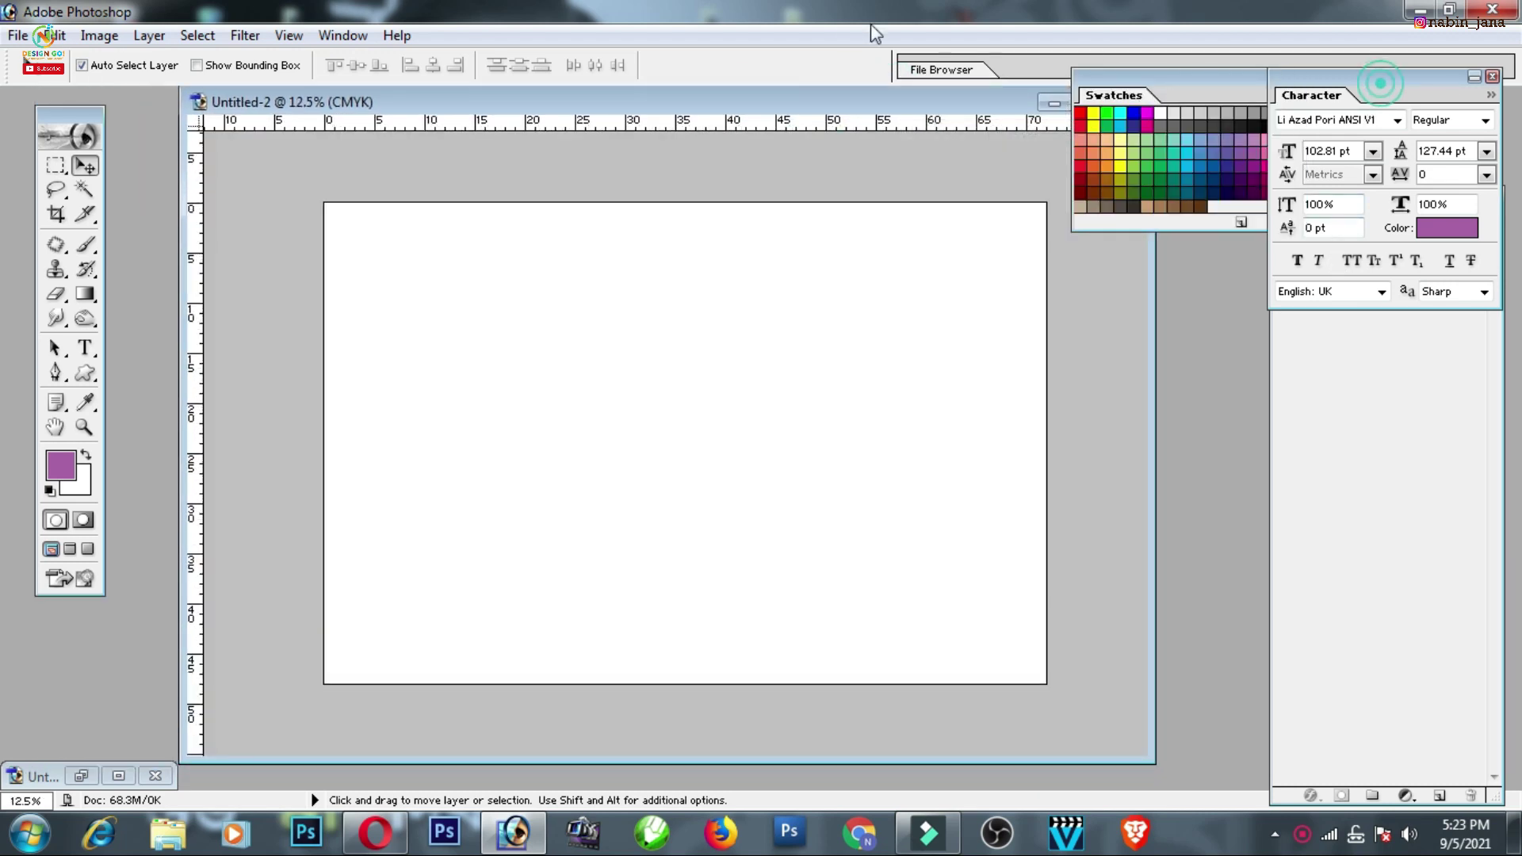
pyautogui.moveTo(1376, 101); pyautogui.dragTo(872, 41)
pyautogui.doubleClick(1407, 305)
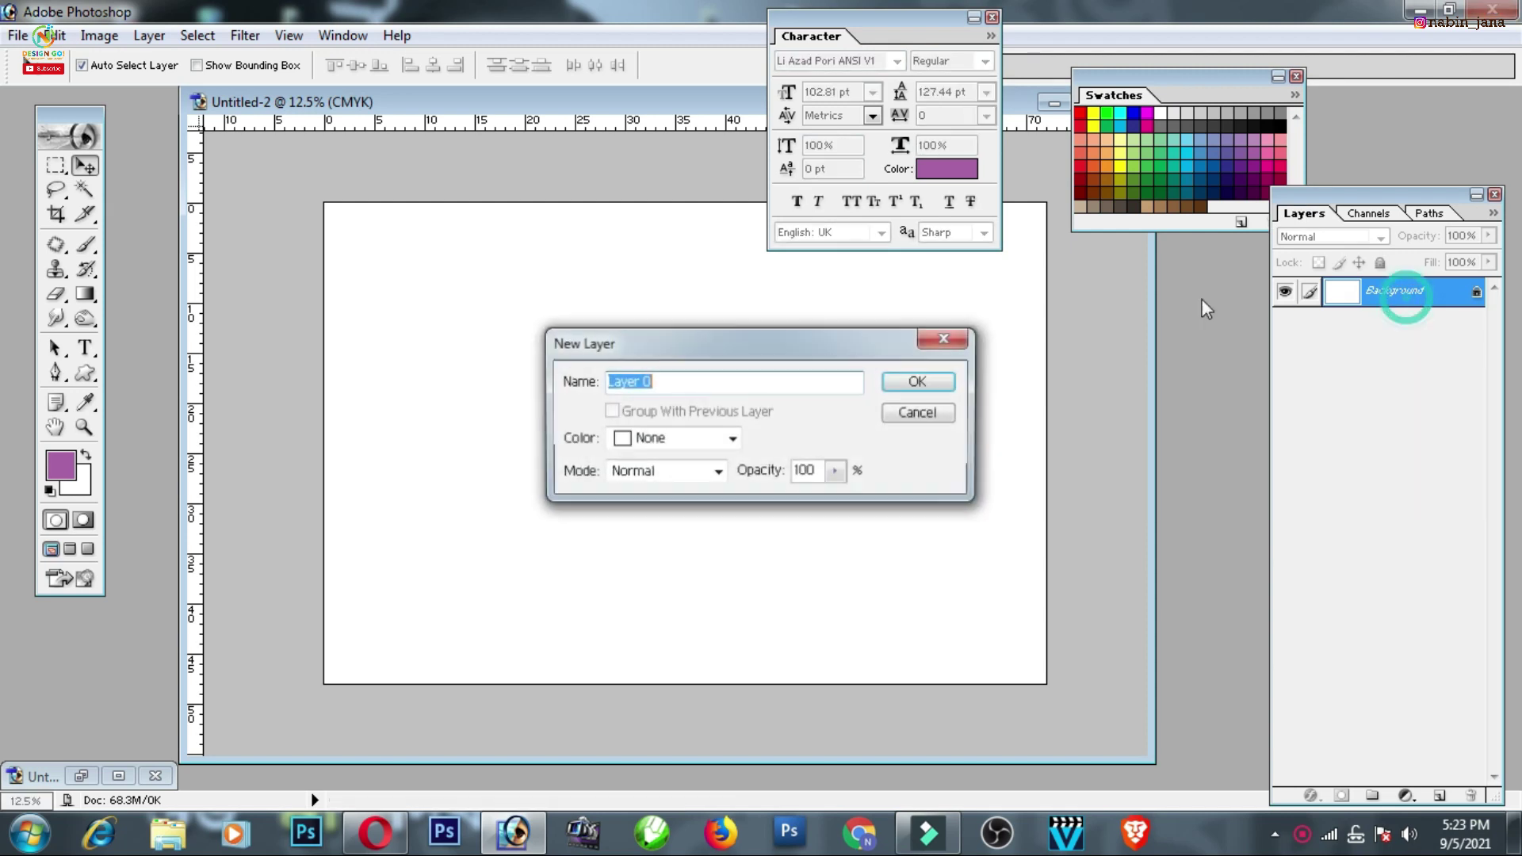
pyautogui.click(939, 384)
# Place vertical and horizontal guides crossing at the canvas centre using the transform handles
pyautogui.click(647, 317)
pyautogui.hotkey('ctrl', 't')
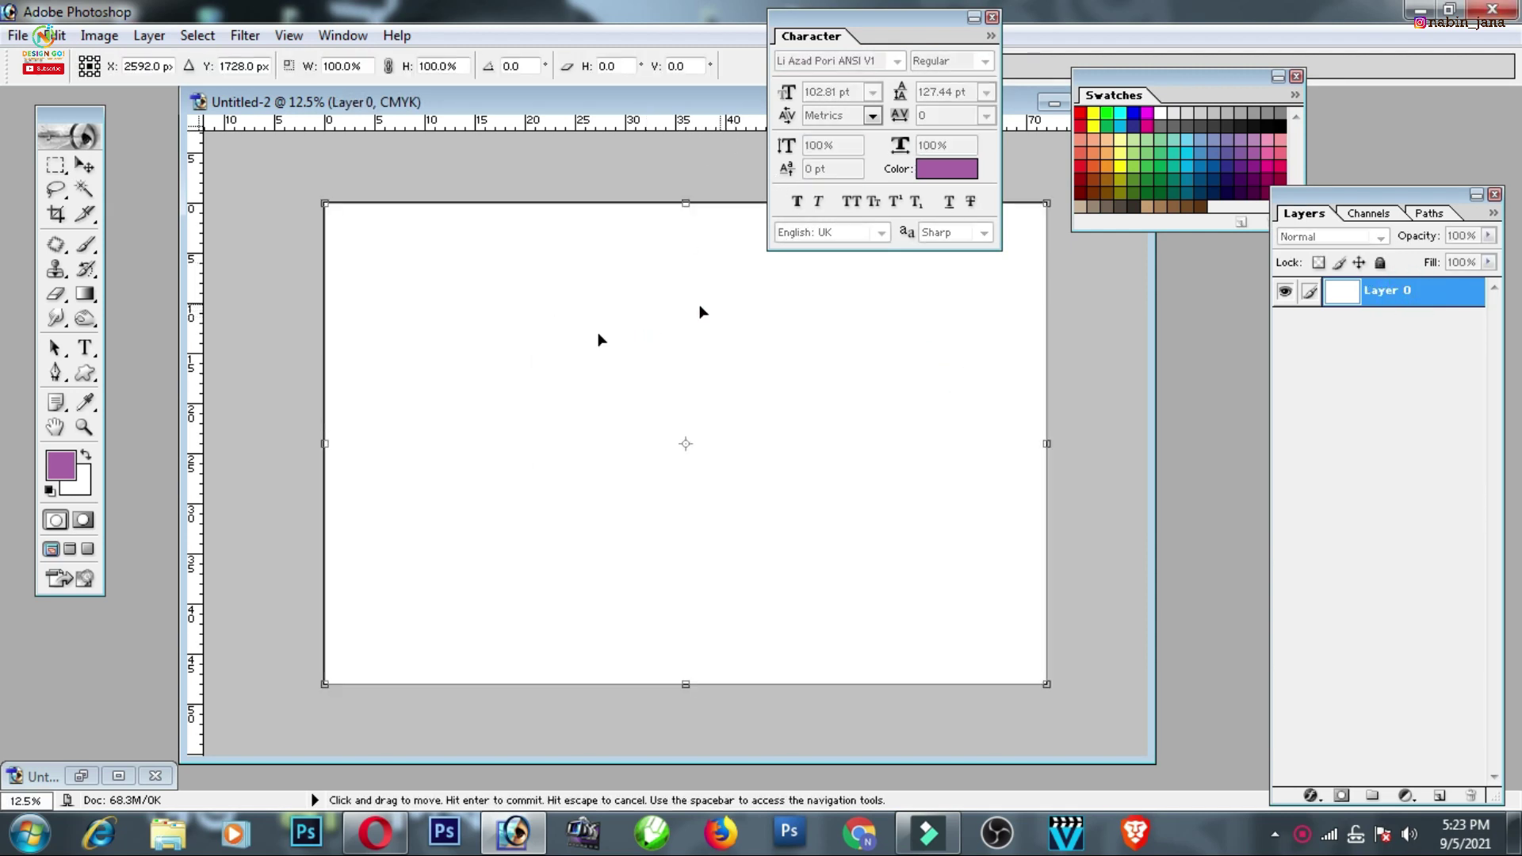
pyautogui.moveTo(679, 336); pyautogui.dragTo(685, 336)
pyautogui.moveTo(722, 123); pyautogui.dragTo(685, 444)
pyautogui.hotkey('ctrl', '-')
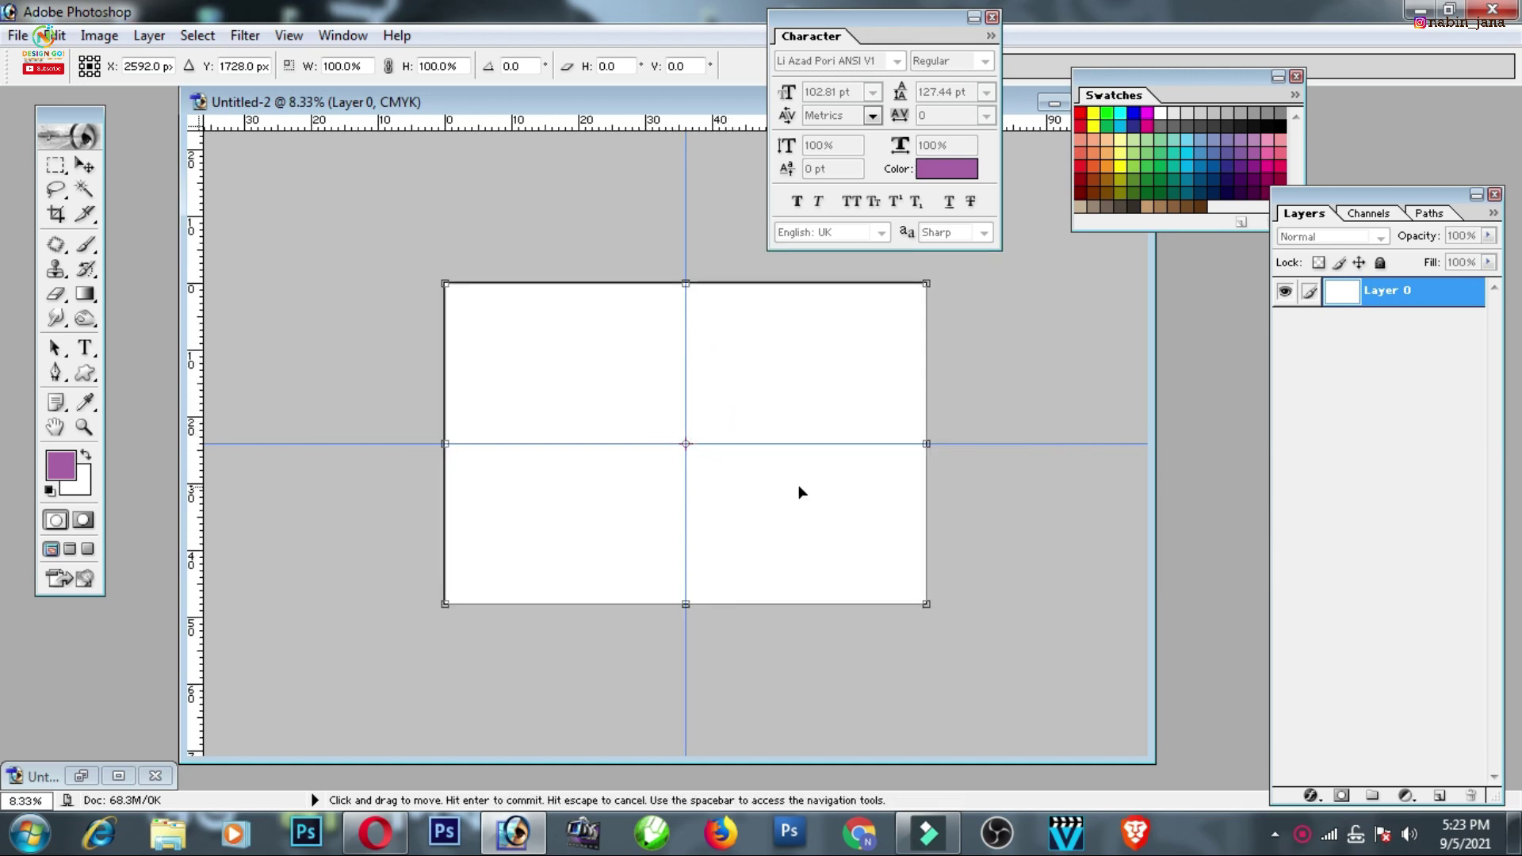
pyautogui.press('Return')
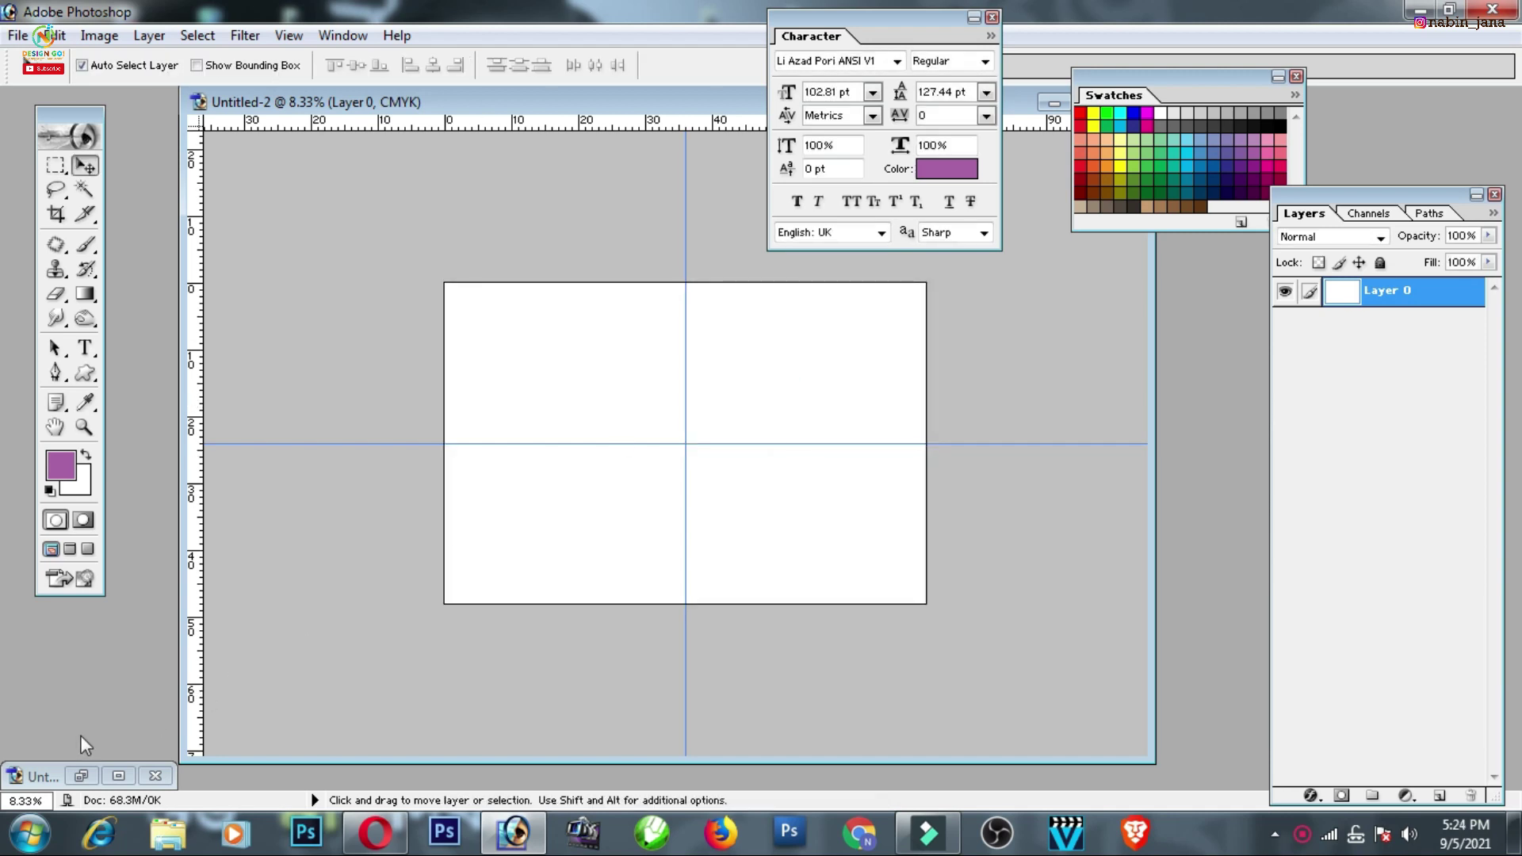
# In Untitled-1, nudge the smoke image, trident line, red ring and logo into place, then return to Untitled-2
pyautogui.doubleClick(44, 779)
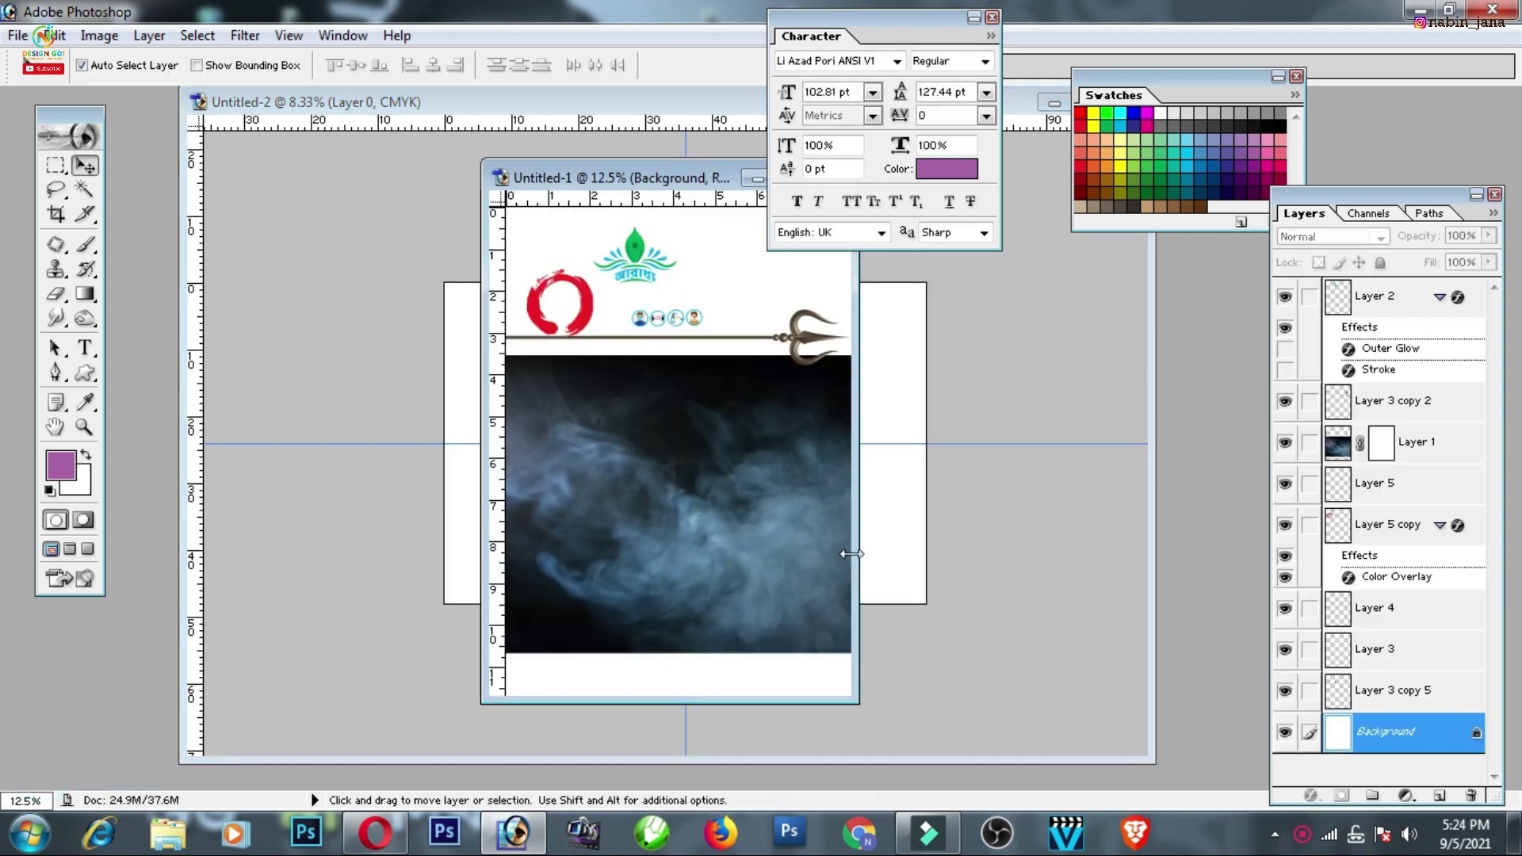
pyautogui.moveTo(859, 563); pyautogui.dragTo(1048, 557)
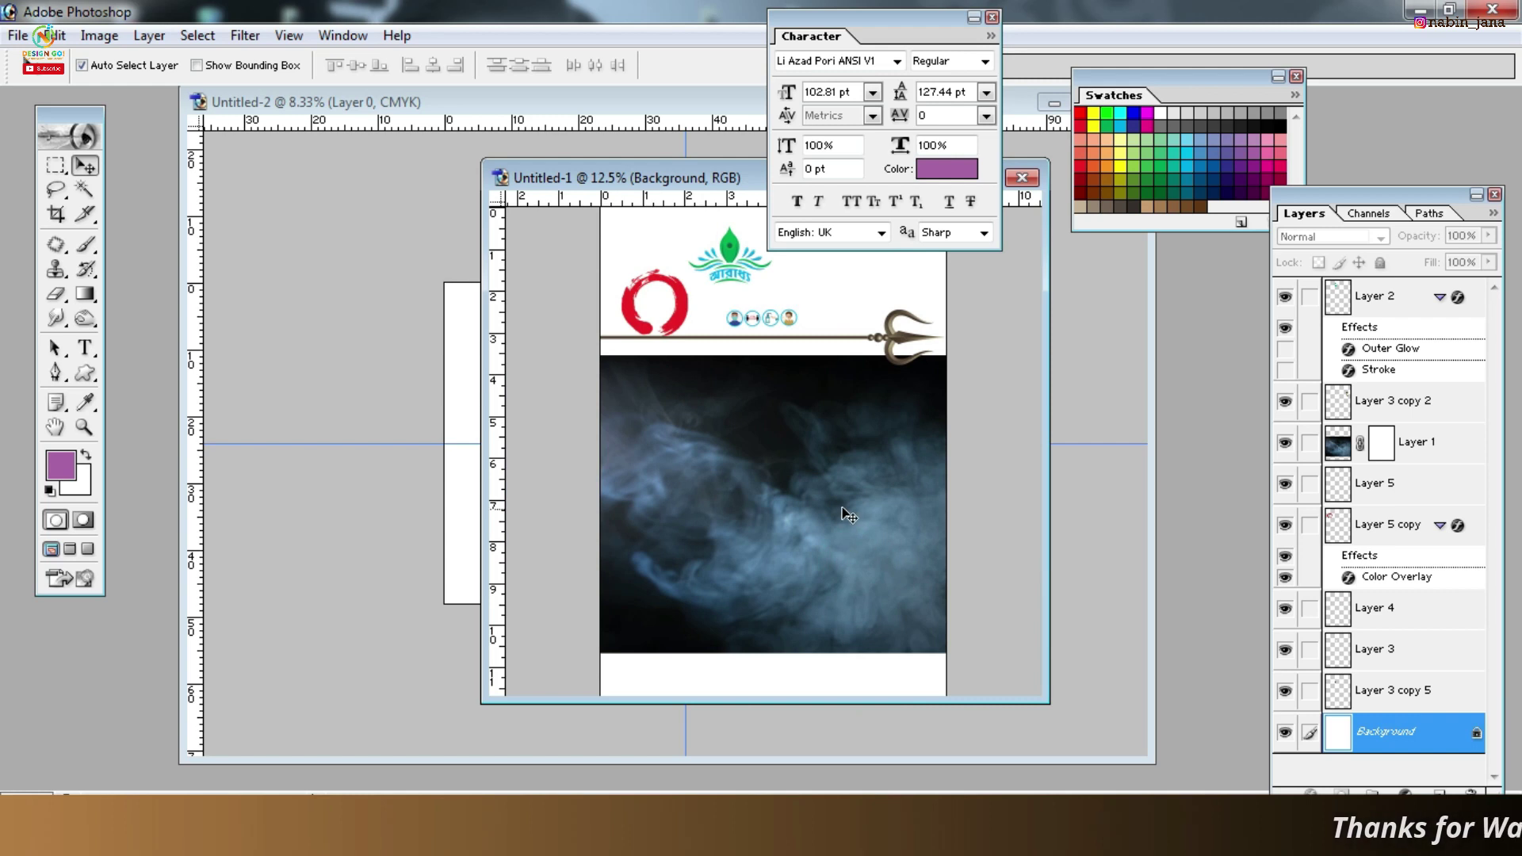
pyautogui.moveTo(848, 515); pyautogui.dragTo(832, 535)
pyautogui.click(846, 370)
pyautogui.moveTo(846, 370); pyautogui.dragTo(886, 357)
pyautogui.moveTo(678, 313)
pyautogui.mouseDown()
pyautogui.moveTo(675, 325)
pyautogui.moveTo(795, 304)
pyautogui.mouseUp()
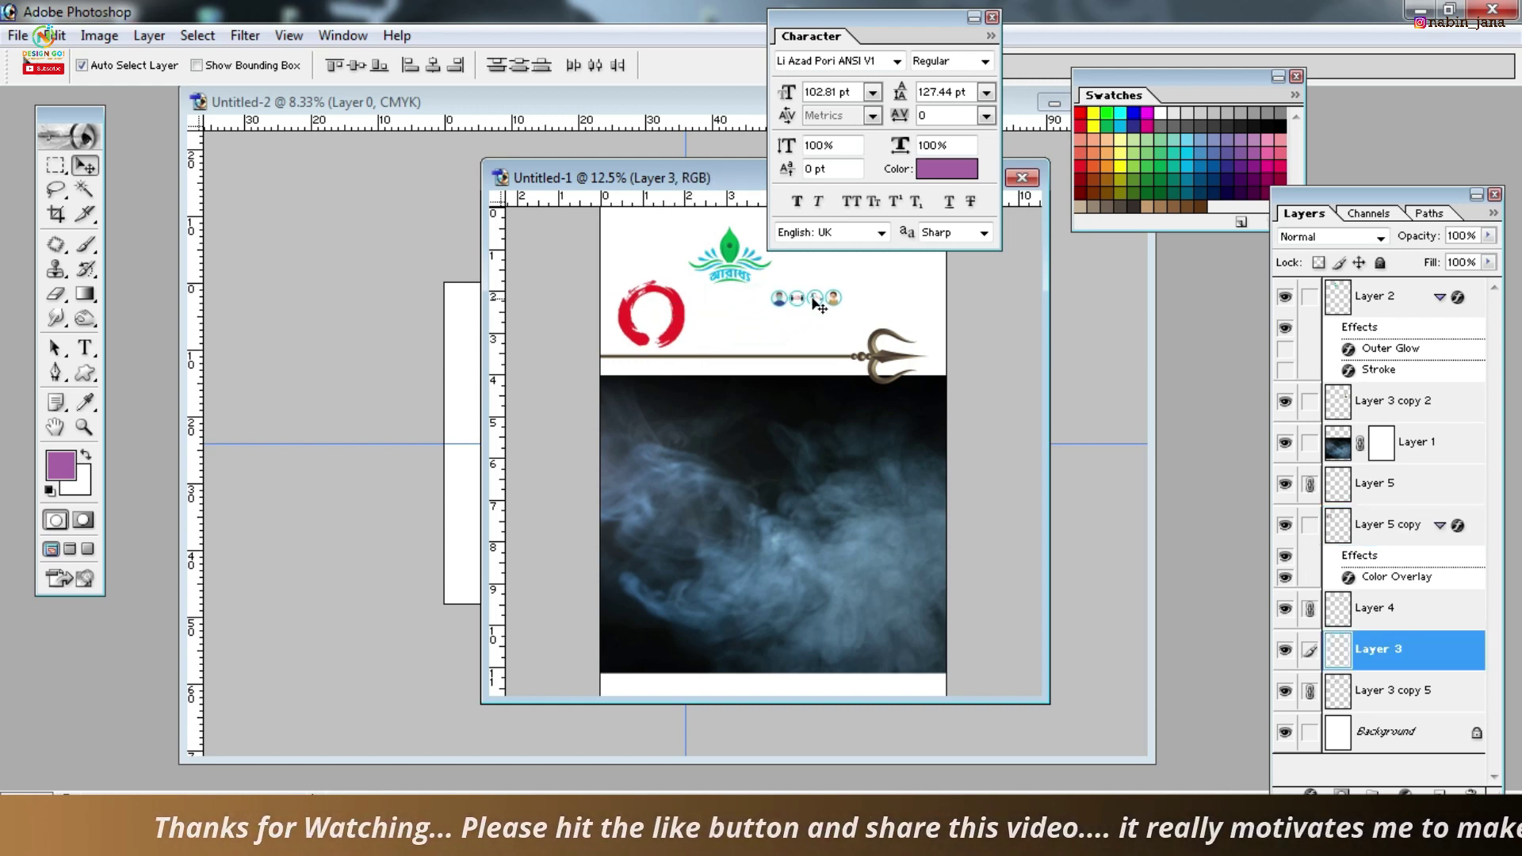
pyautogui.moveTo(738, 257); pyautogui.dragTo(711, 258)
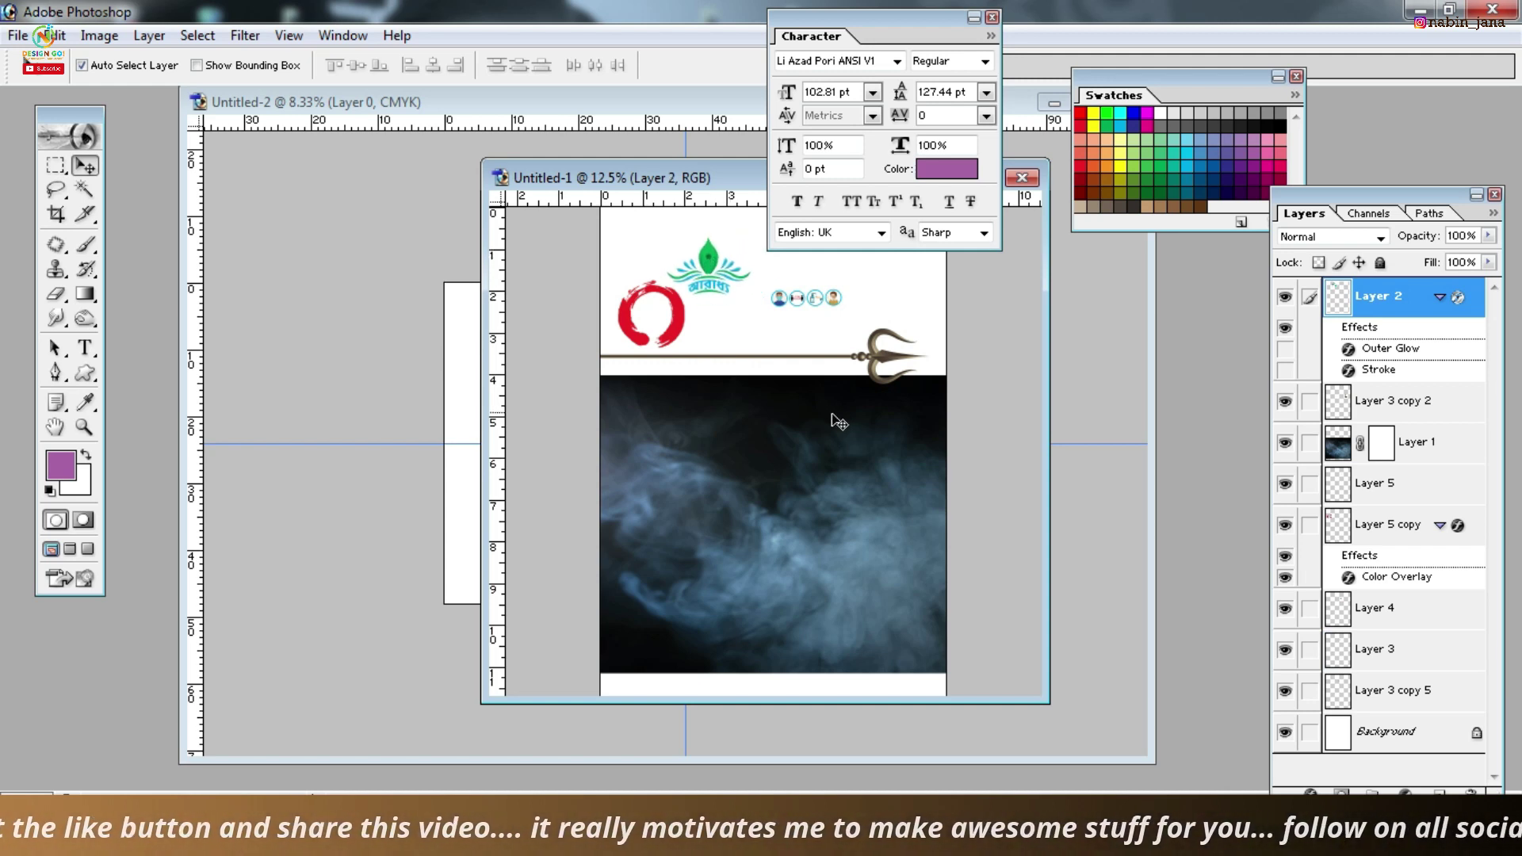
pyautogui.click(419, 363)
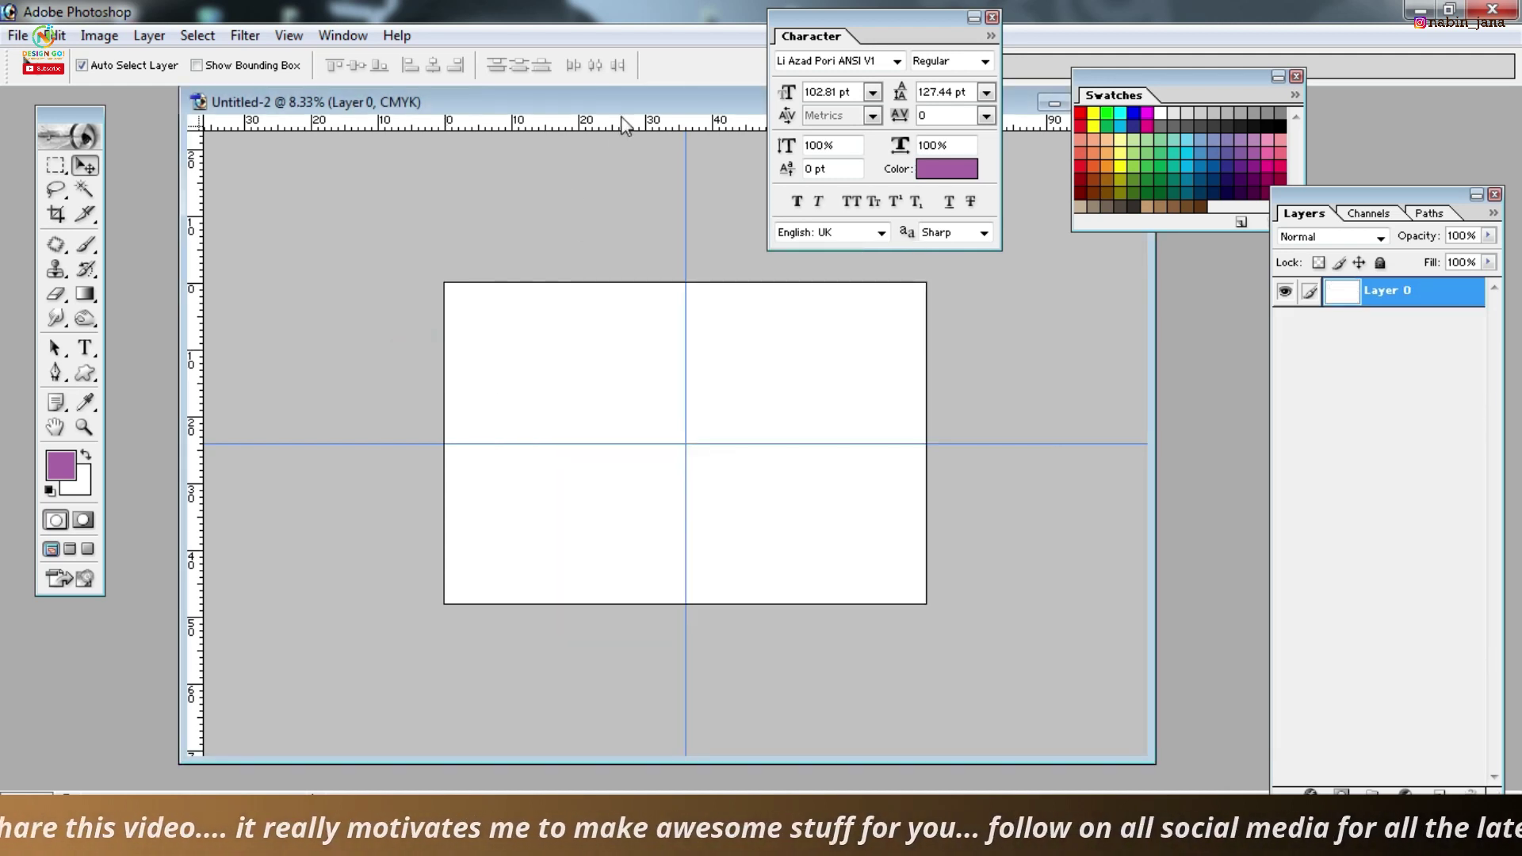
# Give Layer 0 a black Color Overlay effect so the Untitled-2 canvas turns black
pyautogui.moveTo(626, 110); pyautogui.dragTo(549, 196)
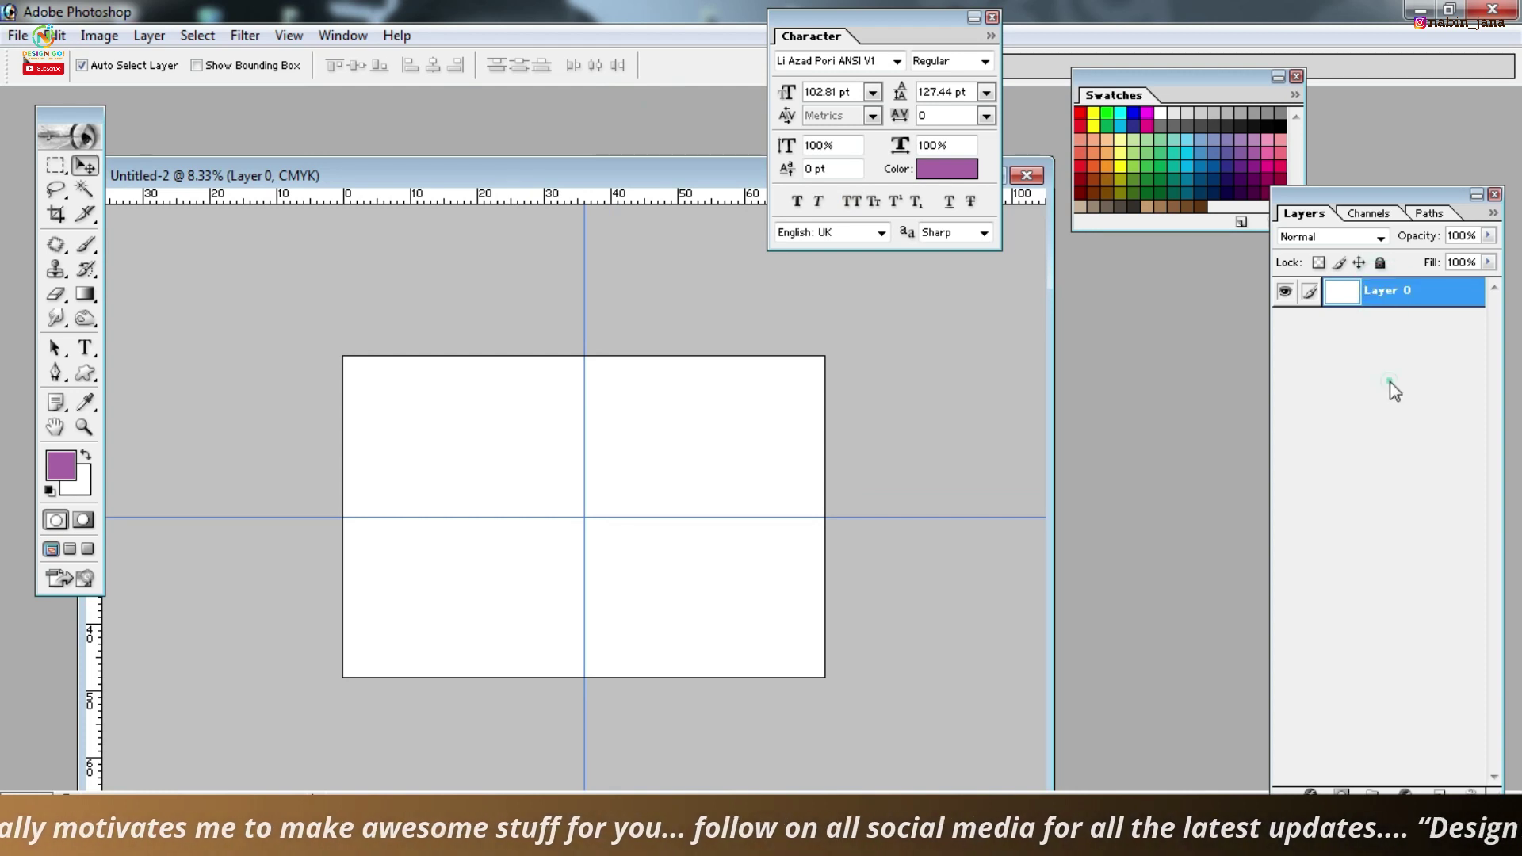
pyautogui.click(1309, 791)
pyautogui.click(1371, 709)
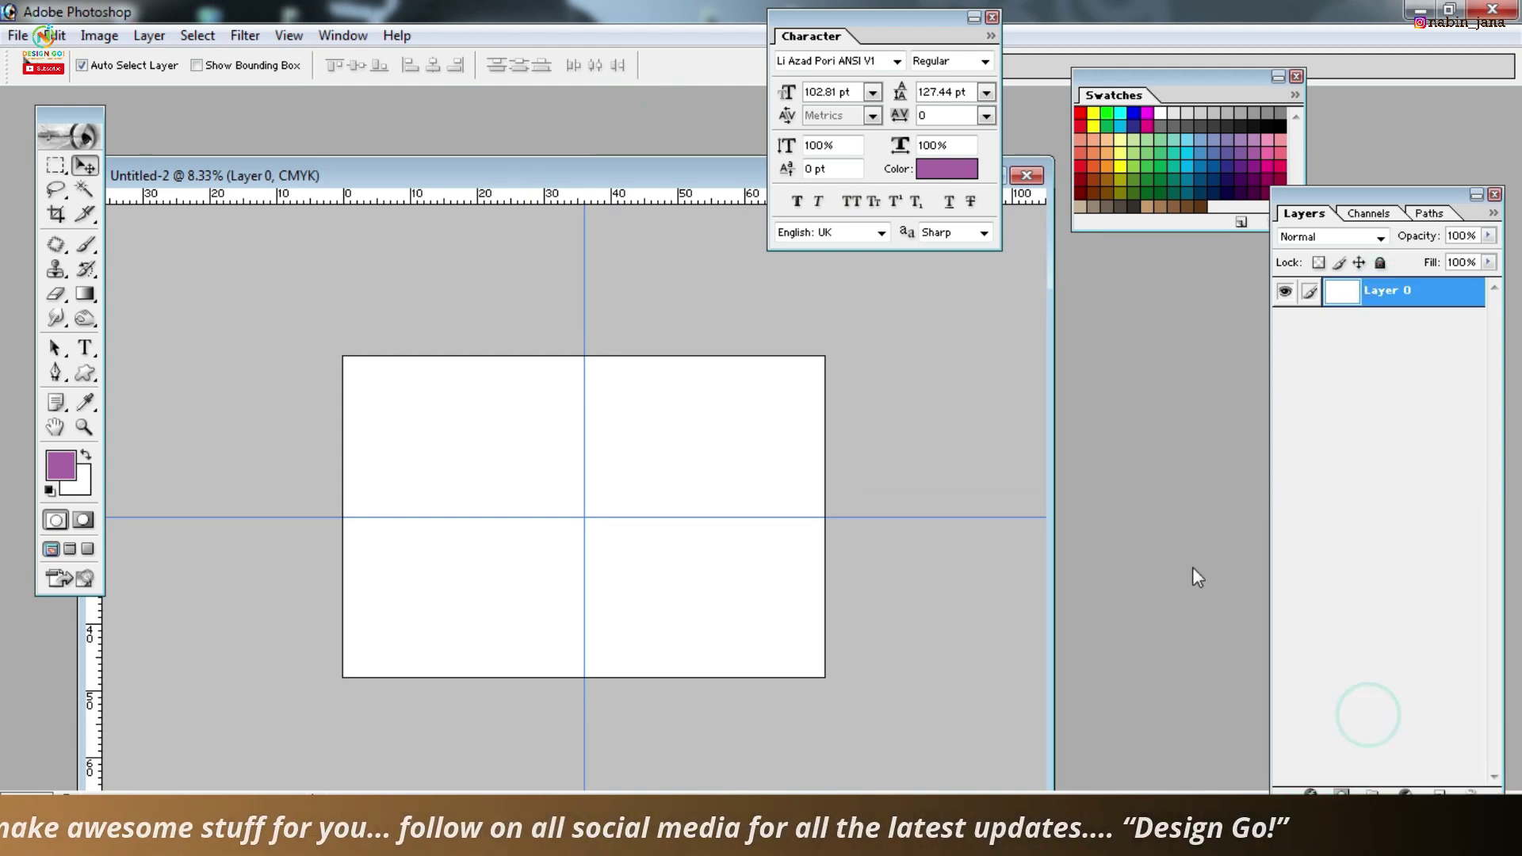
pyautogui.click(1195, 450)
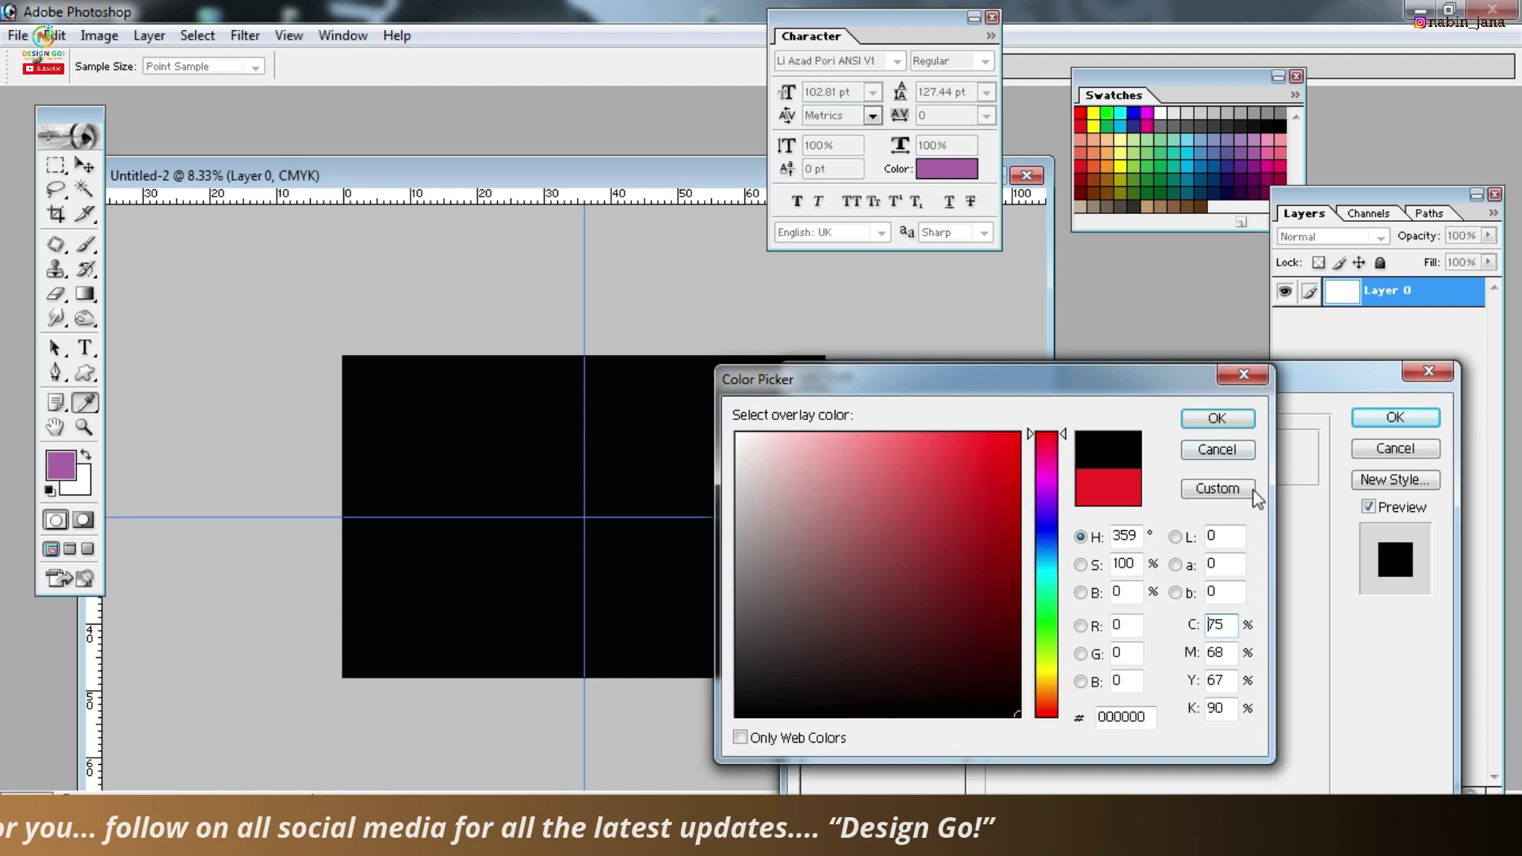
pyautogui.click(1237, 427)
pyautogui.click(1394, 417)
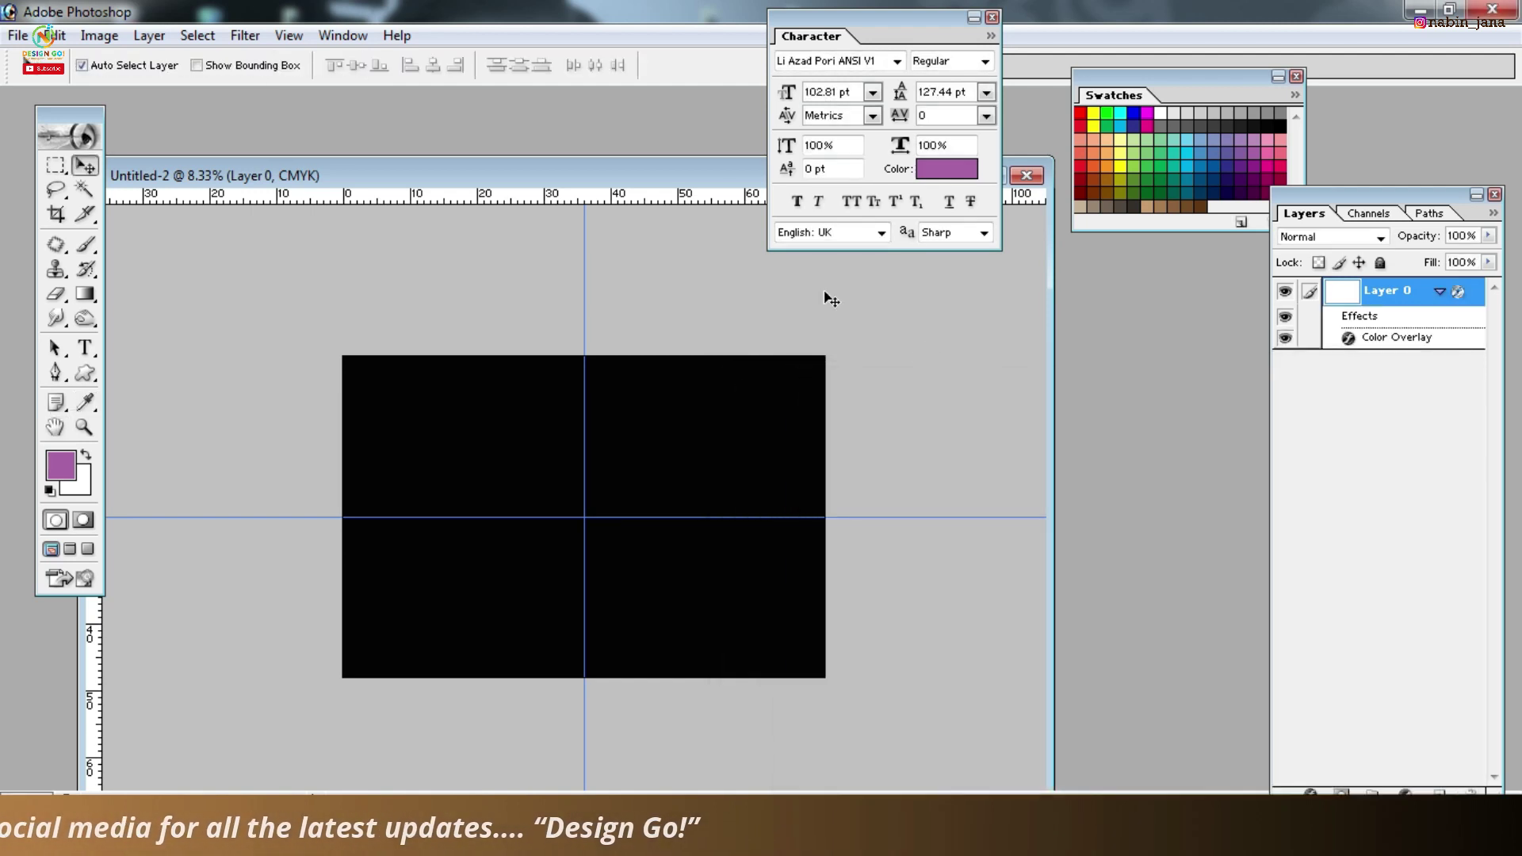
pyautogui.moveTo(613, 167); pyautogui.dragTo(678, 128)
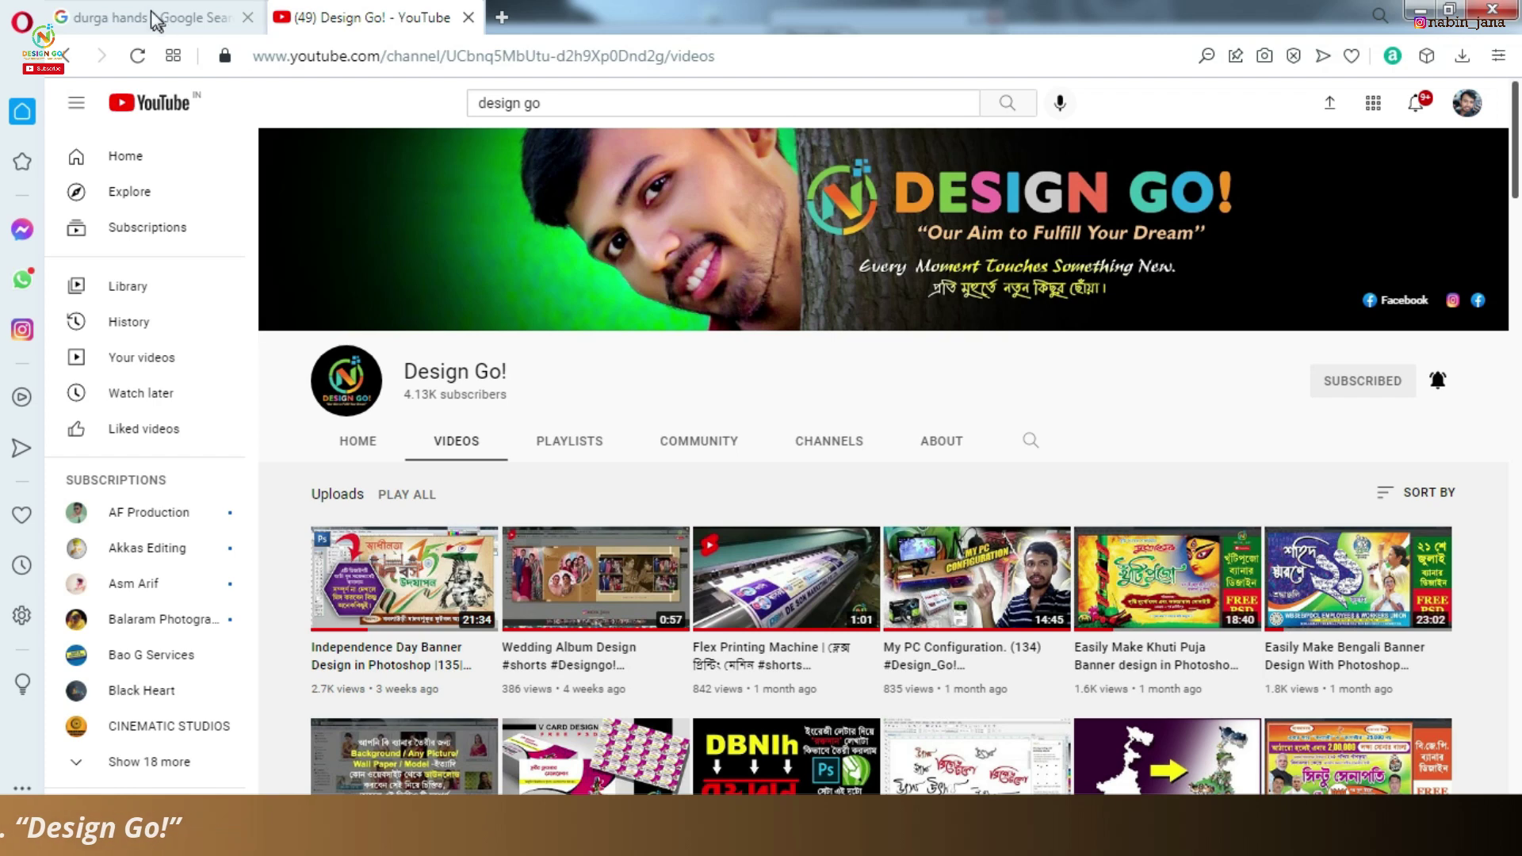
# Browse the 'durga hands' Google Images results
pyautogui.click(157, 20)
pyautogui.scroll(-2, 296, 150)
pyautogui.scroll(-3, 296, 151)
pyautogui.scroll(-3, 296, 150)
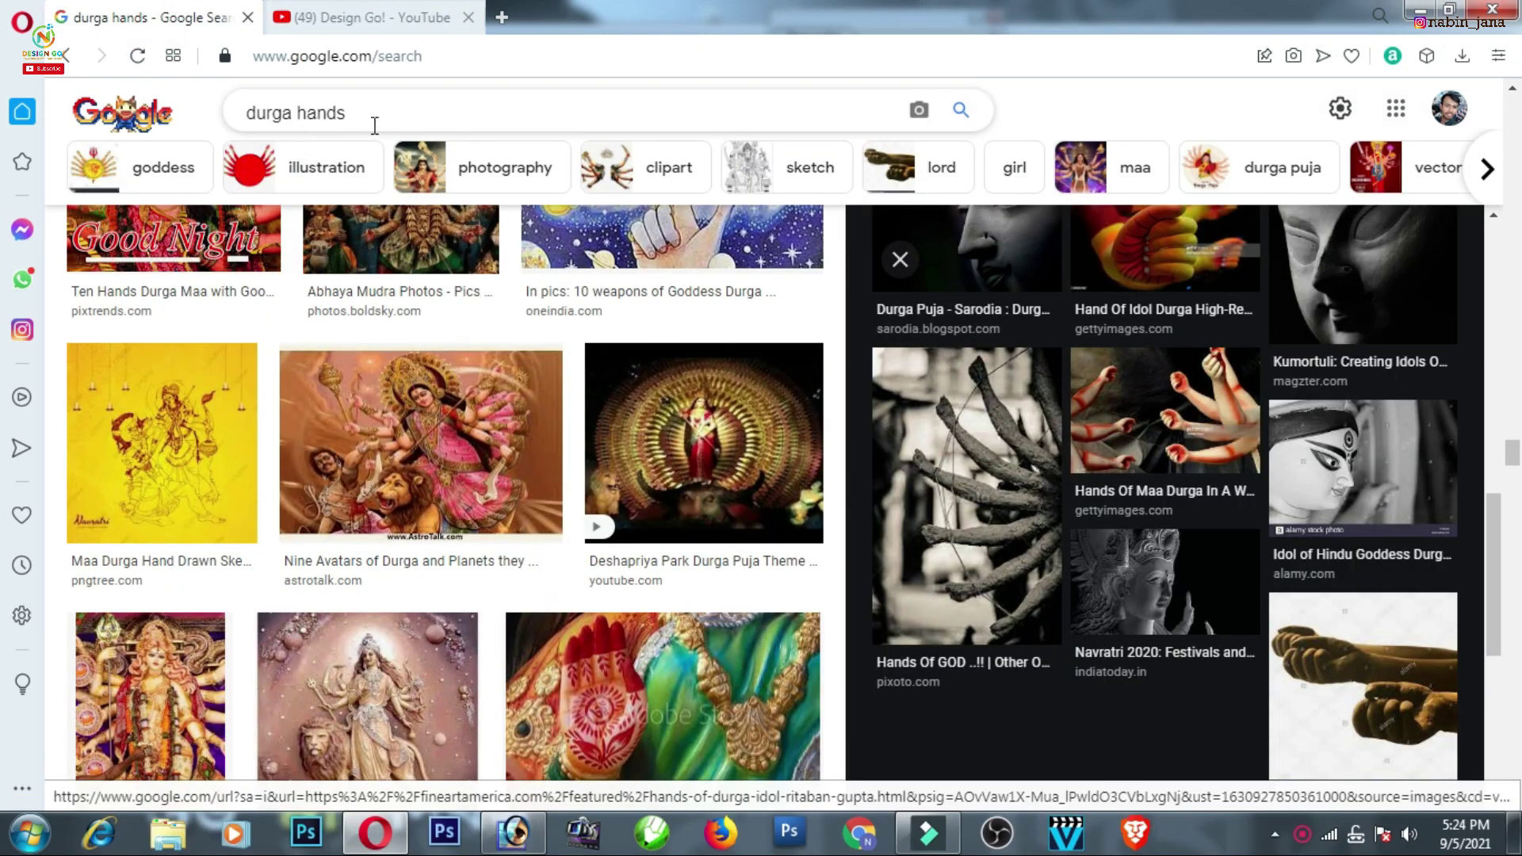
pyautogui.scroll(-3, 333, 238)
pyautogui.scroll(-3, 333, 238)
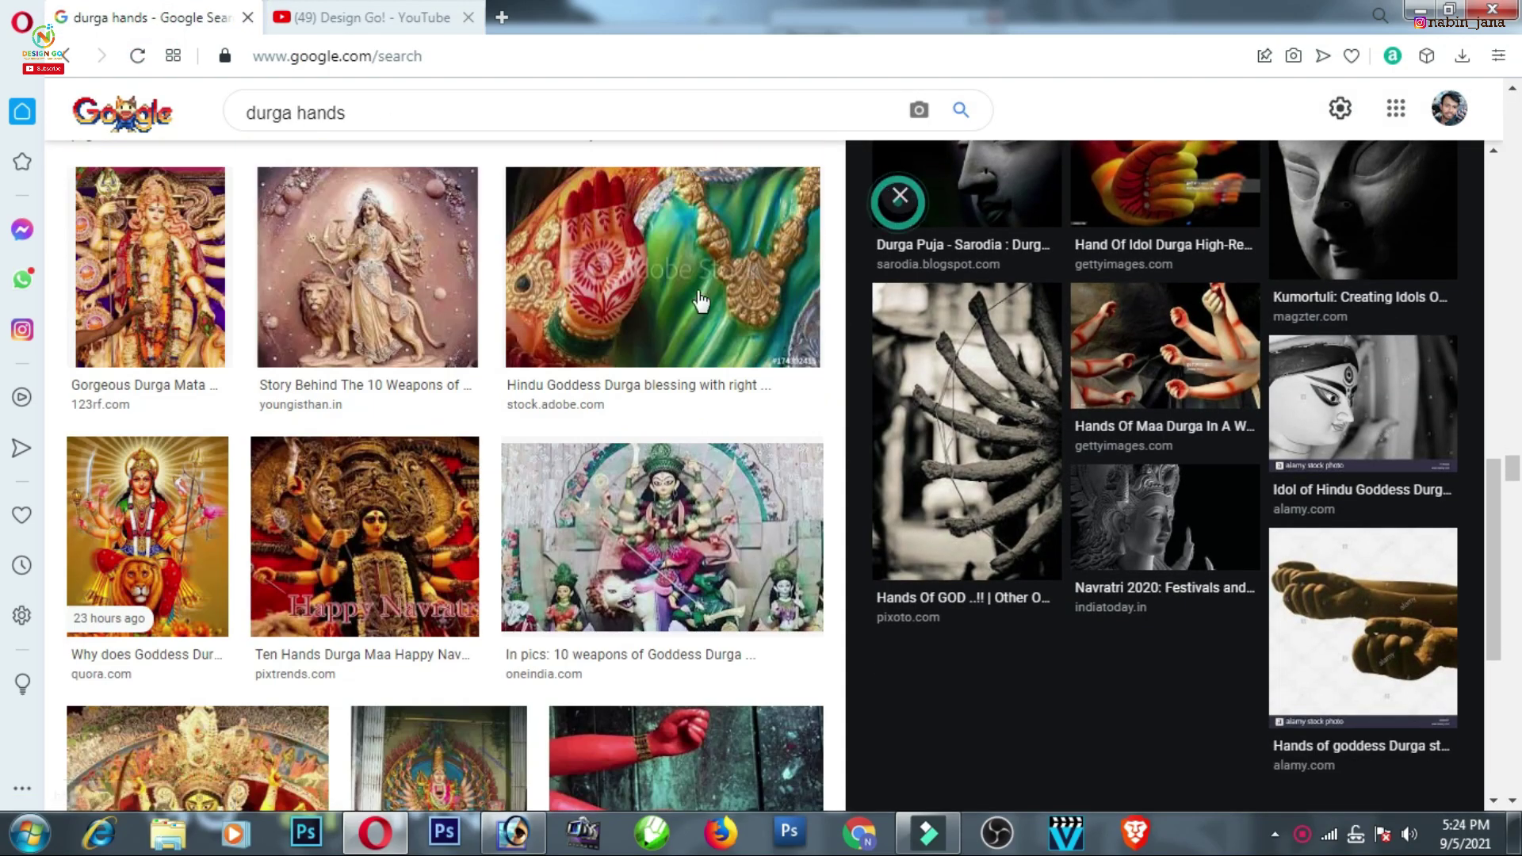
pyautogui.click(896, 199)
pyautogui.scroll(5, 655, 323)
pyautogui.scroll(5, 661, 332)
pyautogui.scroll(4, 753, 357)
pyautogui.scroll(4, 841, 388)
pyautogui.scroll(2, 932, 413)
pyautogui.scroll(5, 932, 412)
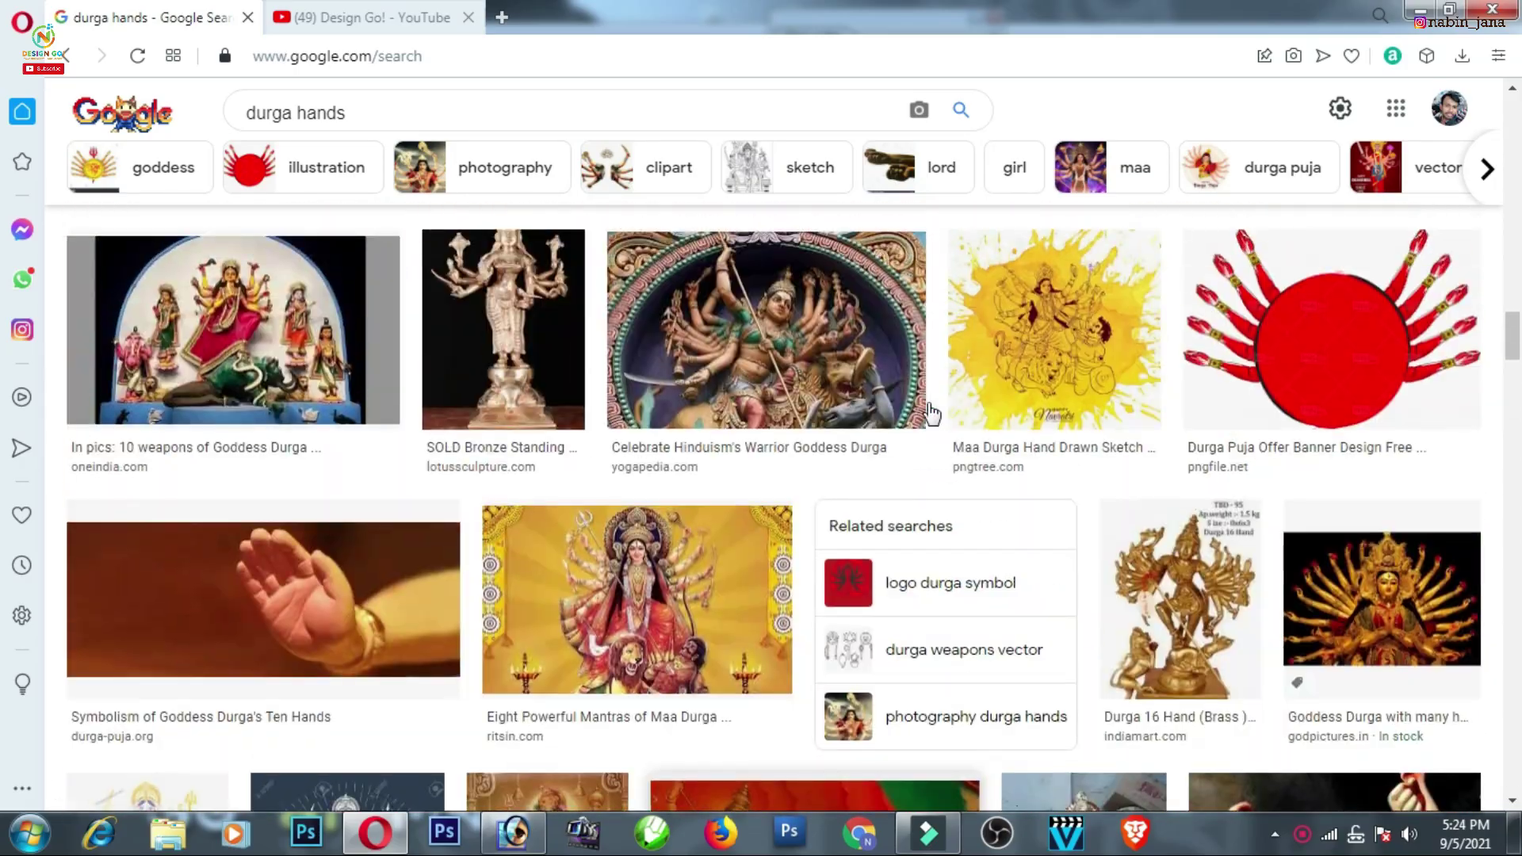
pyautogui.scroll(4, 928, 402)
pyautogui.scroll(1, 927, 402)
pyautogui.scroll(3, 927, 403)
pyautogui.scroll(2, 927, 402)
pyautogui.scroll(5, 939, 402)
pyautogui.scroll(4, 956, 401)
pyautogui.moveTo(1516, 207)
pyautogui.mouseDown()
pyautogui.moveTo(1516, 192)
pyautogui.moveTo(1447, 537)
pyautogui.mouseUp()
pyautogui.scroll(-2, 1444, 536)
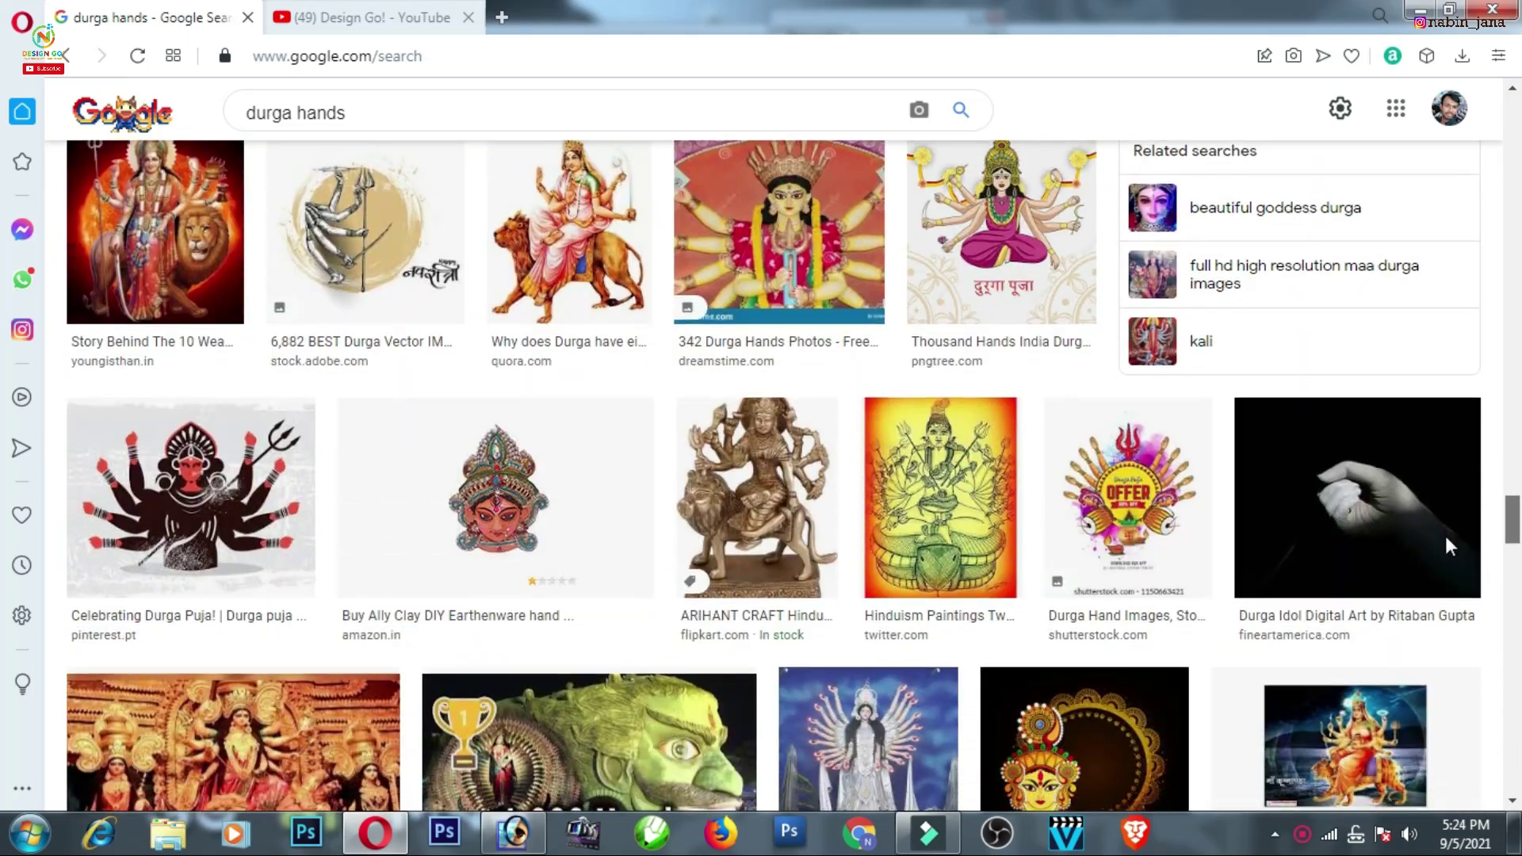
pyautogui.scroll(-1, 1419, 530)
# Preview the black-and-white unpainted Durga blessing hand photos
pyautogui.click(1344, 426)
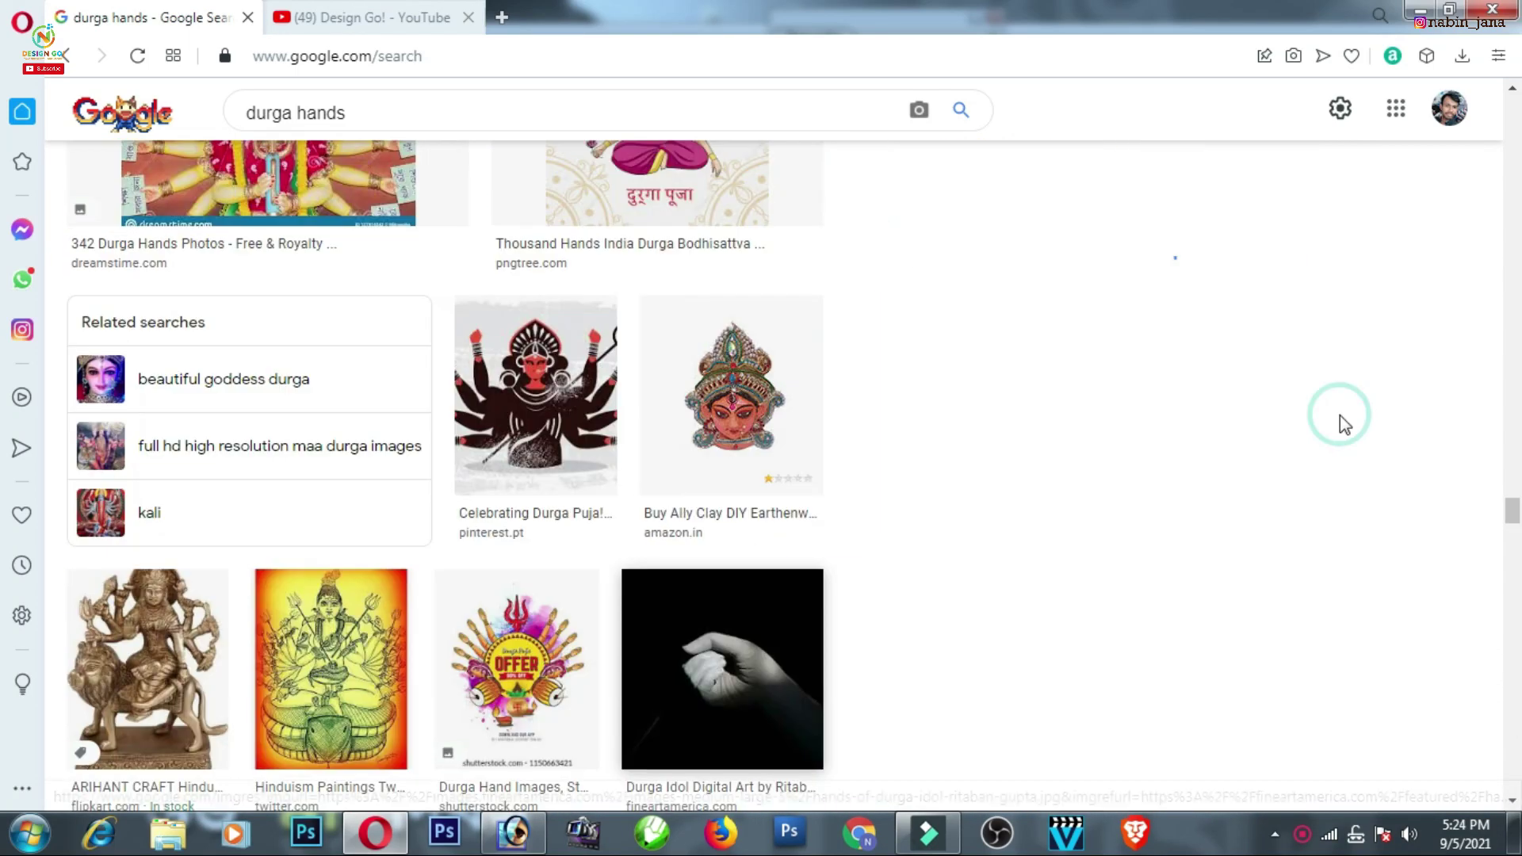
pyautogui.scroll(-2, 1030, 348)
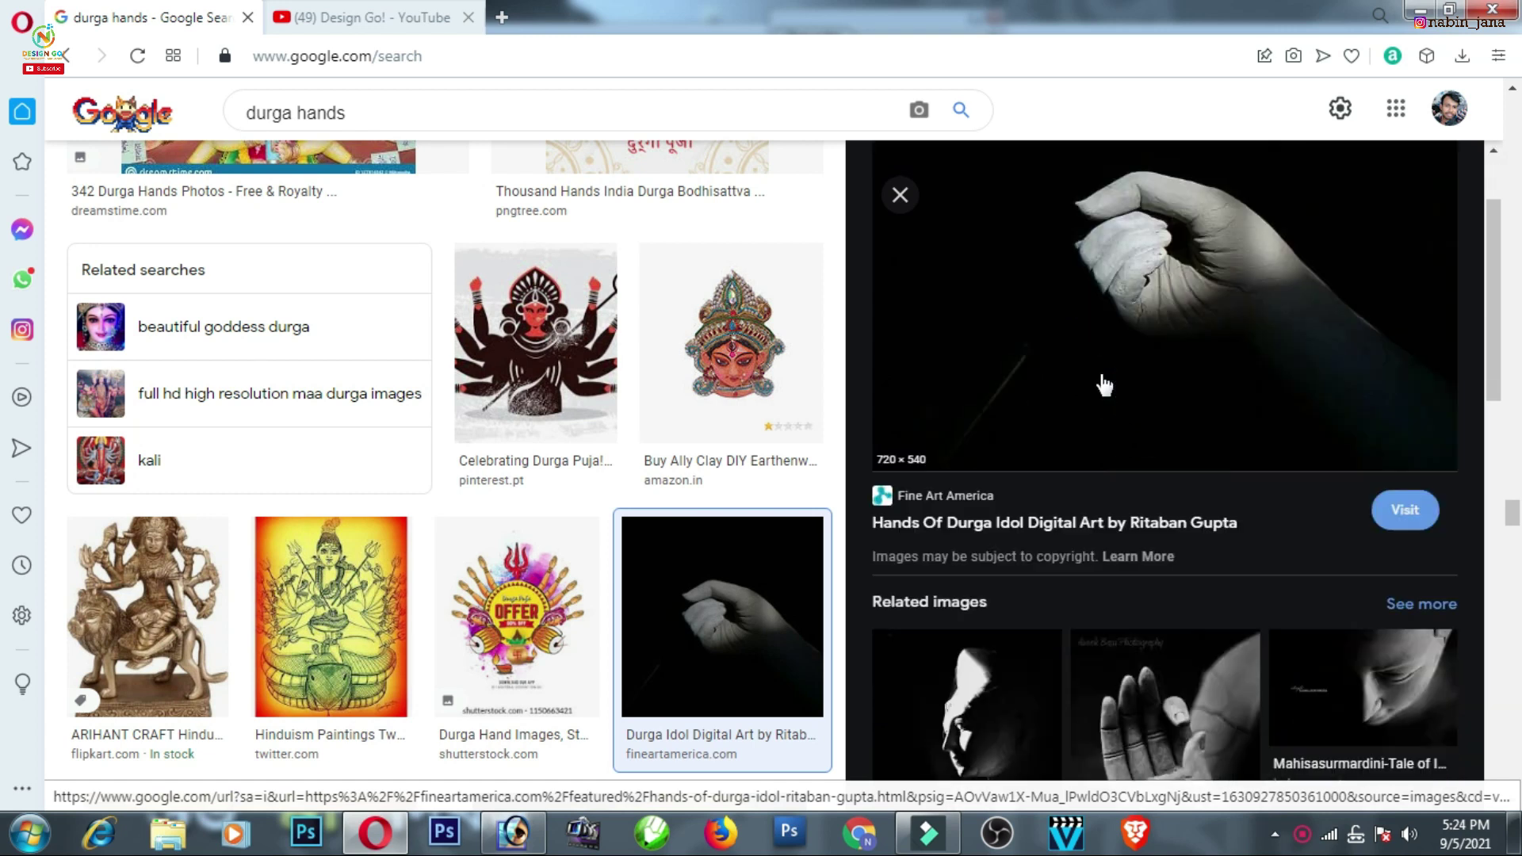
pyautogui.scroll(-2, 1104, 384)
pyautogui.scroll(-2, 1135, 413)
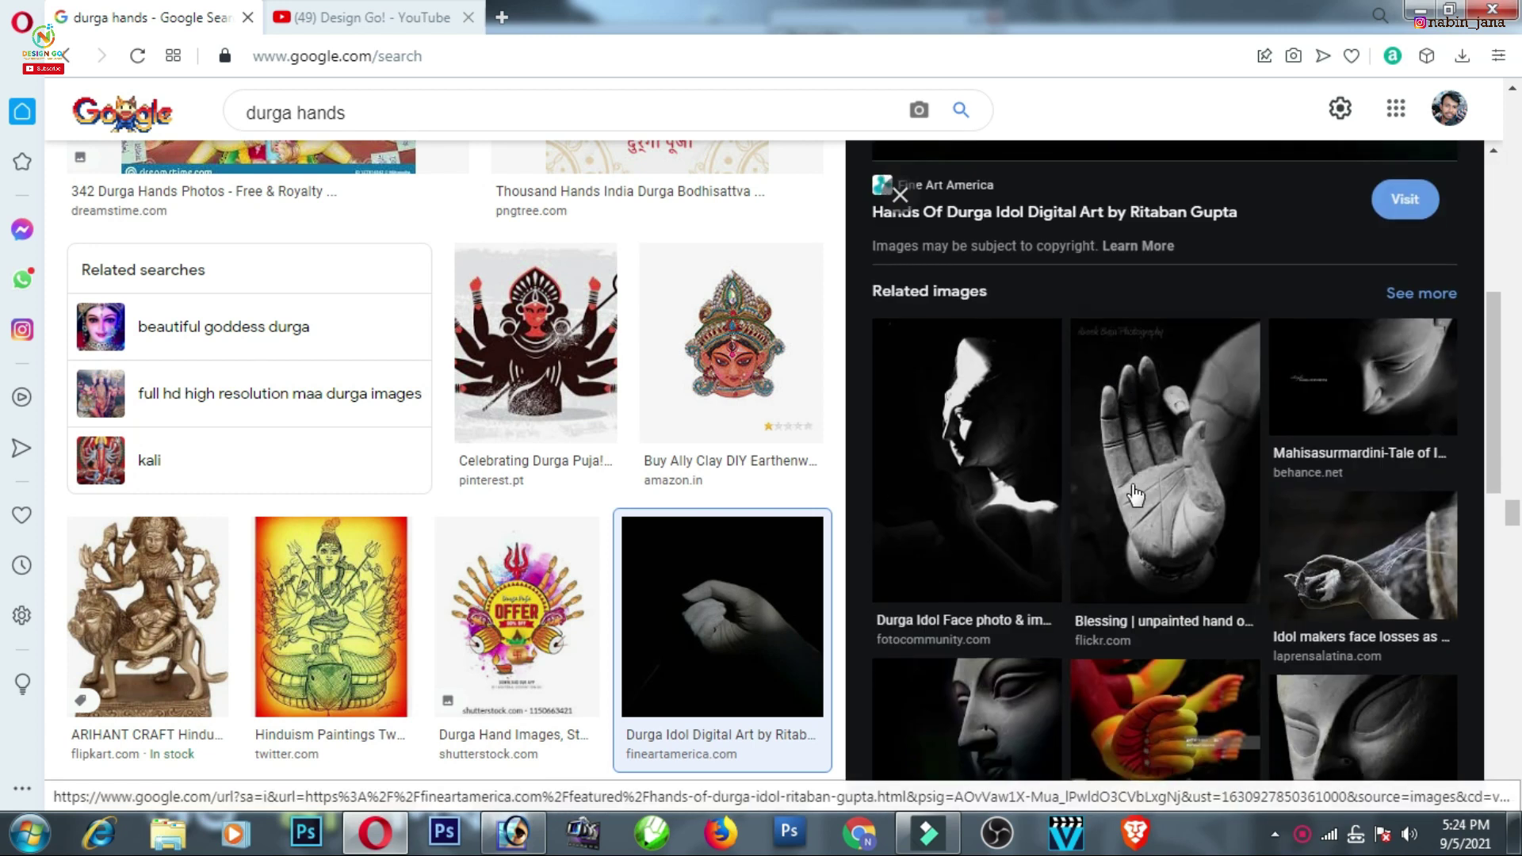
pyautogui.click(1177, 442)
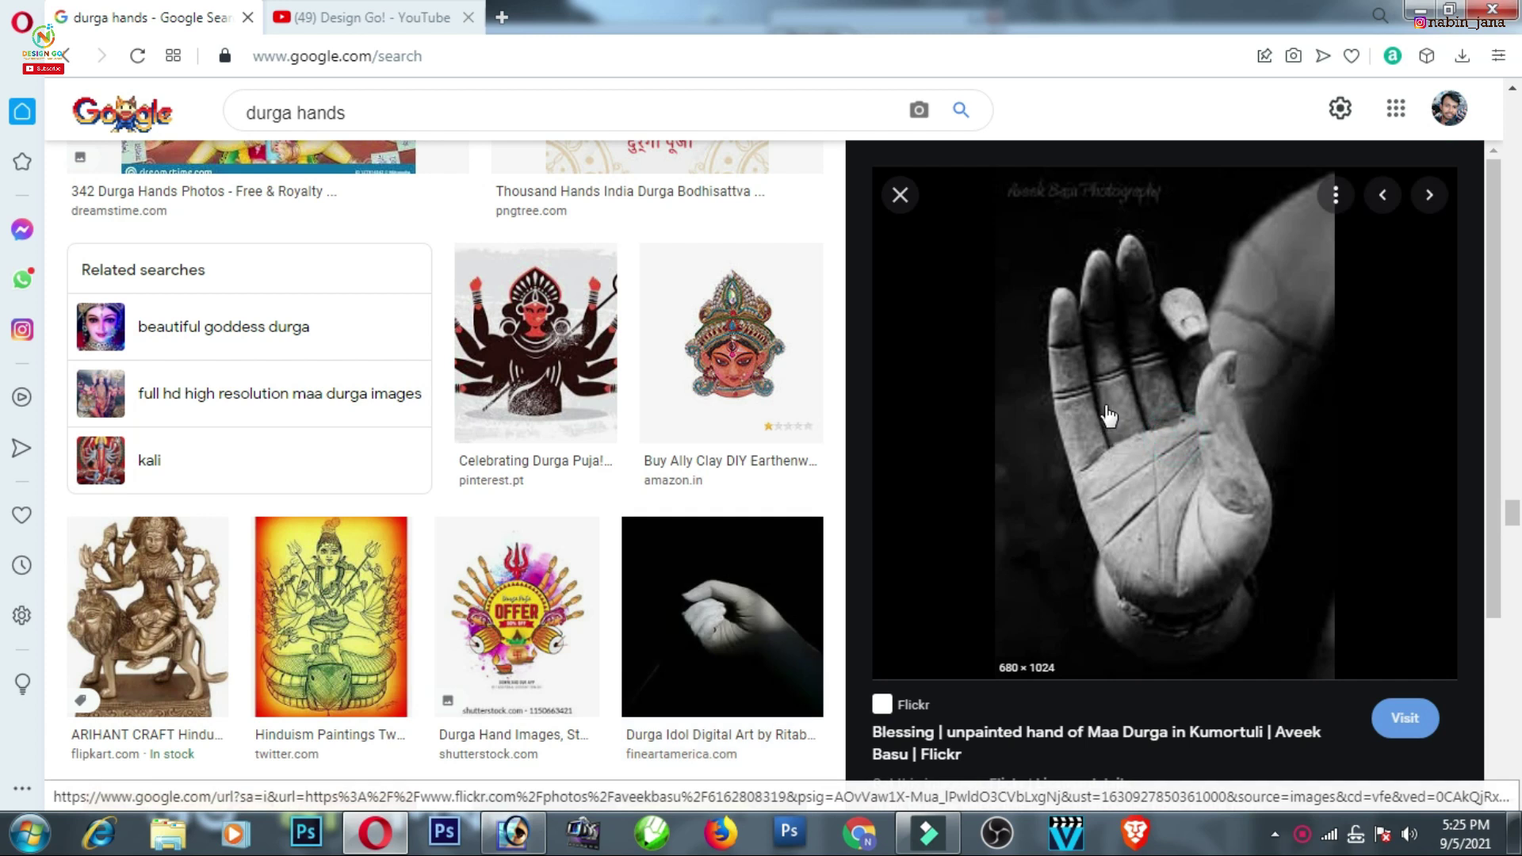
pyautogui.scroll(-1, 1108, 414)
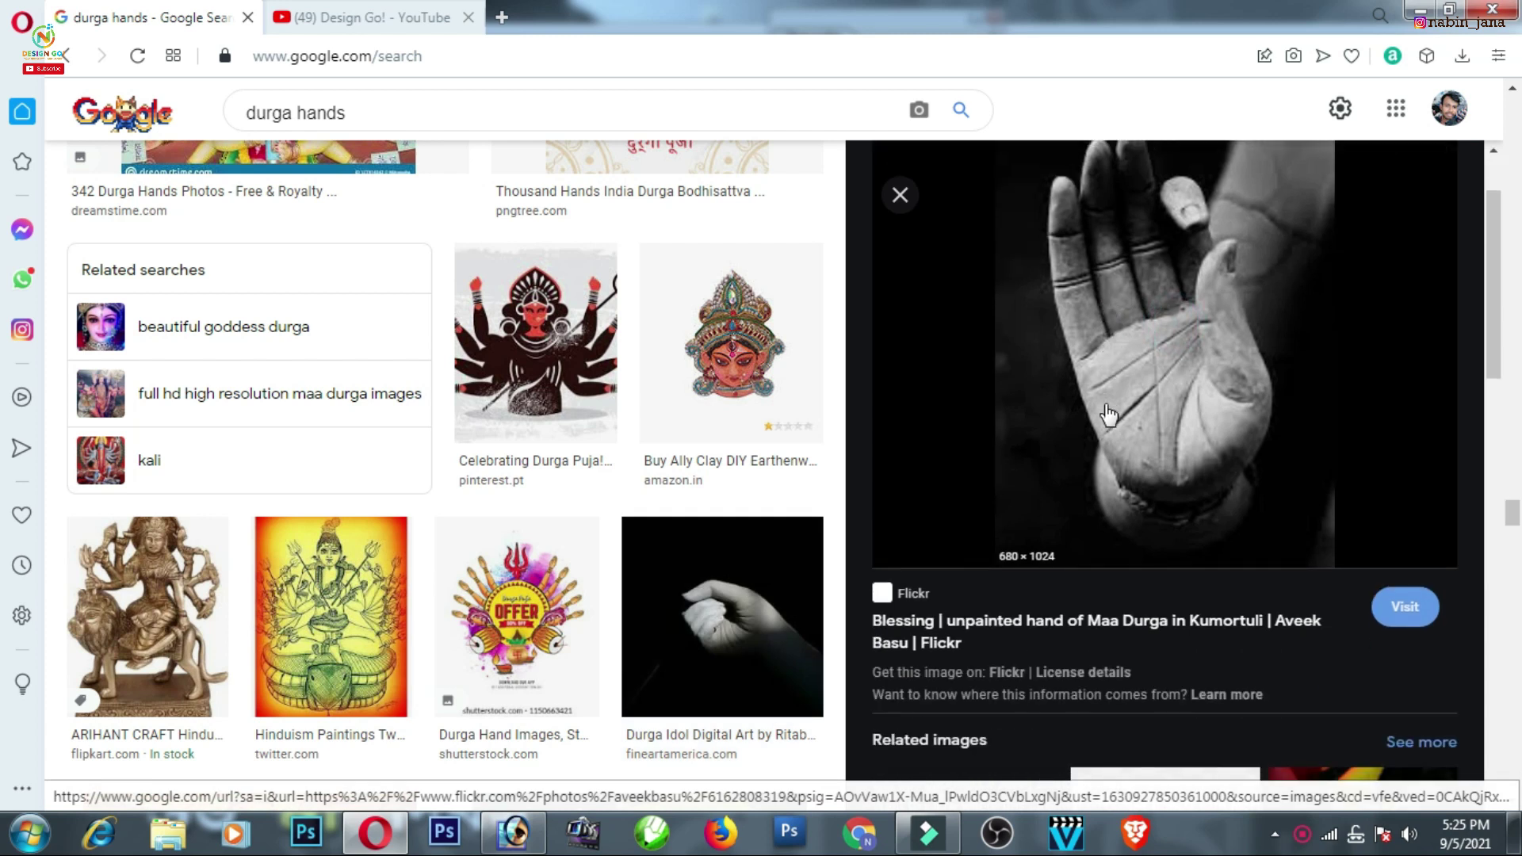
pyautogui.scroll(1, 1136, 390)
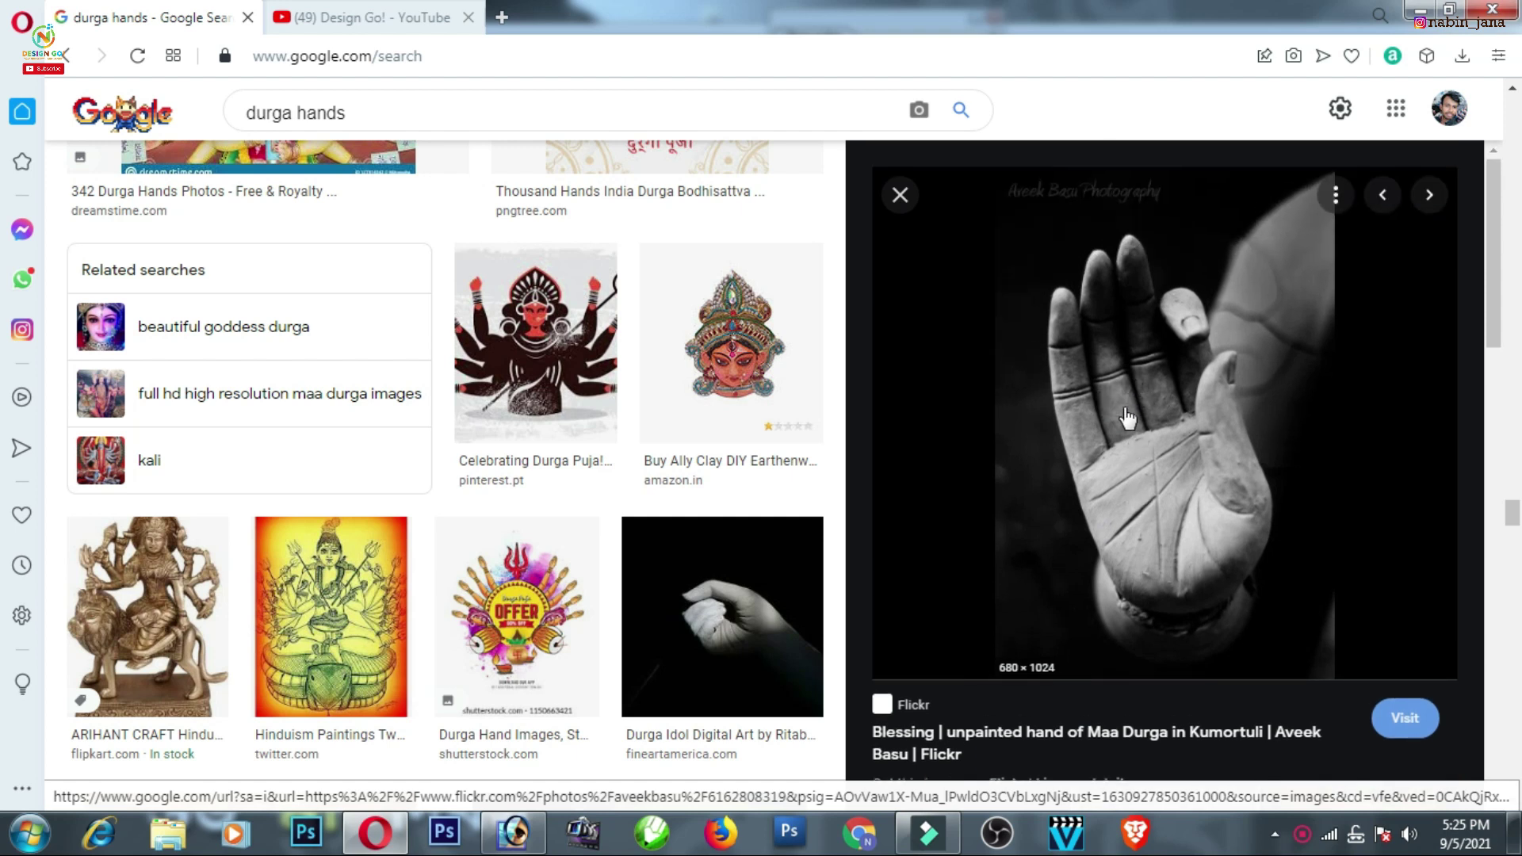
# Open the clay hand photo full size in a new tab and copy the image
pyautogui.rightClick(1131, 418)
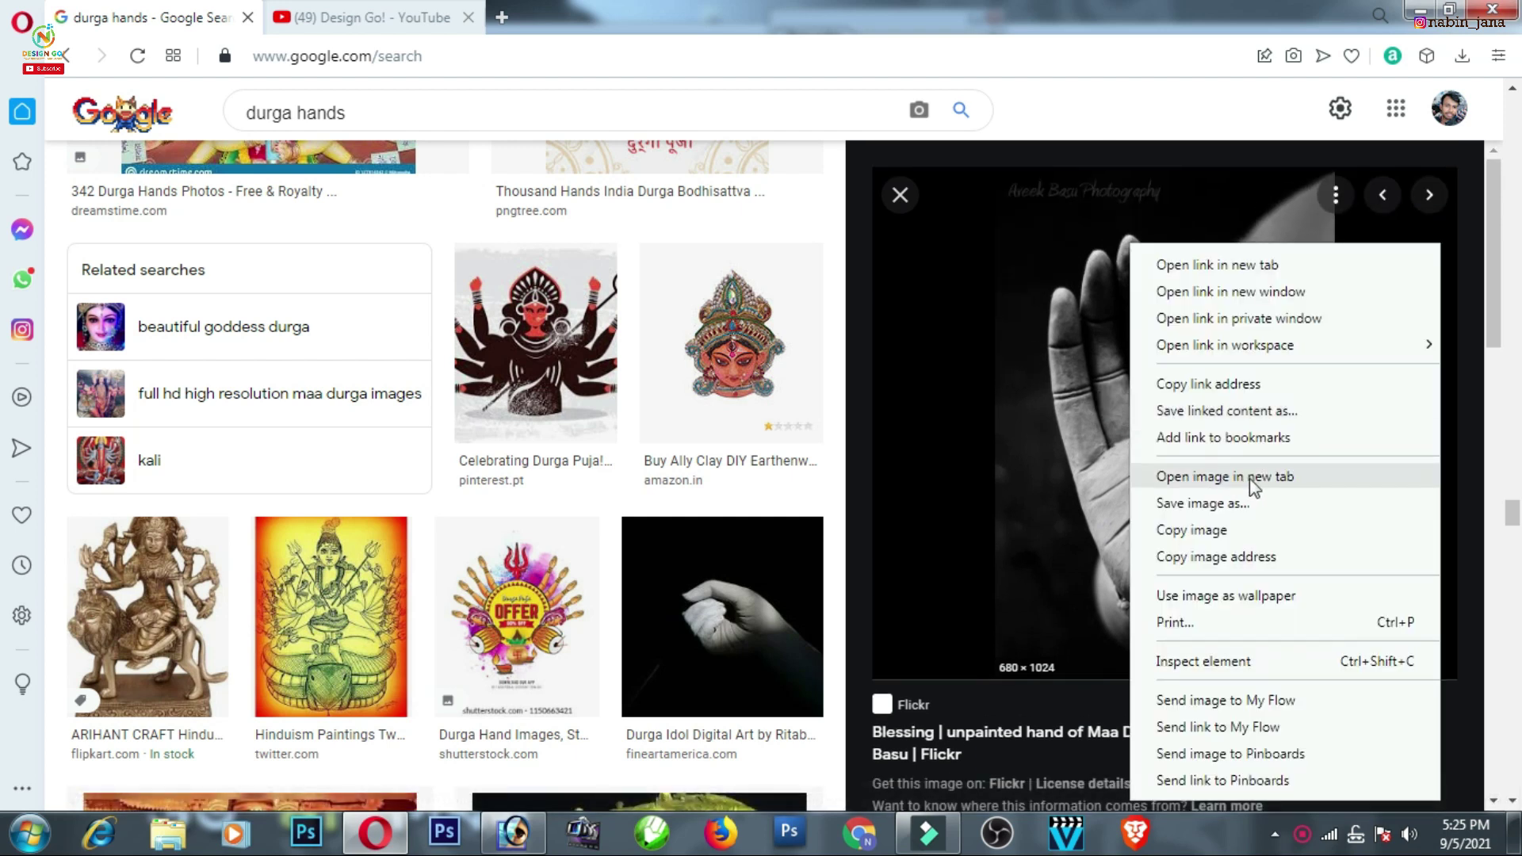
pyautogui.click(1249, 478)
pyautogui.click(361, 17)
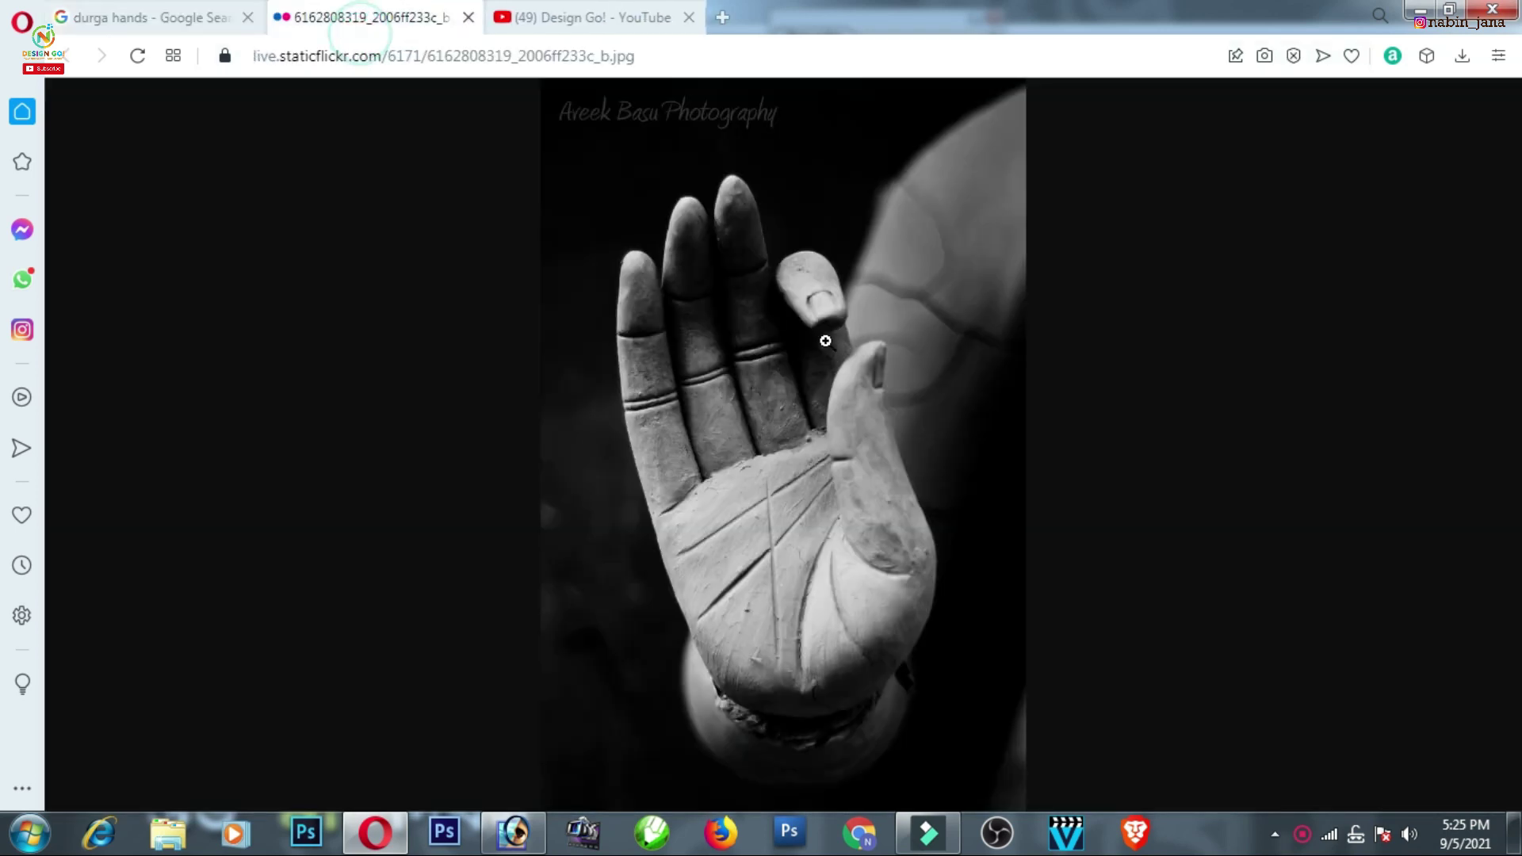
pyautogui.rightClick(781, 328)
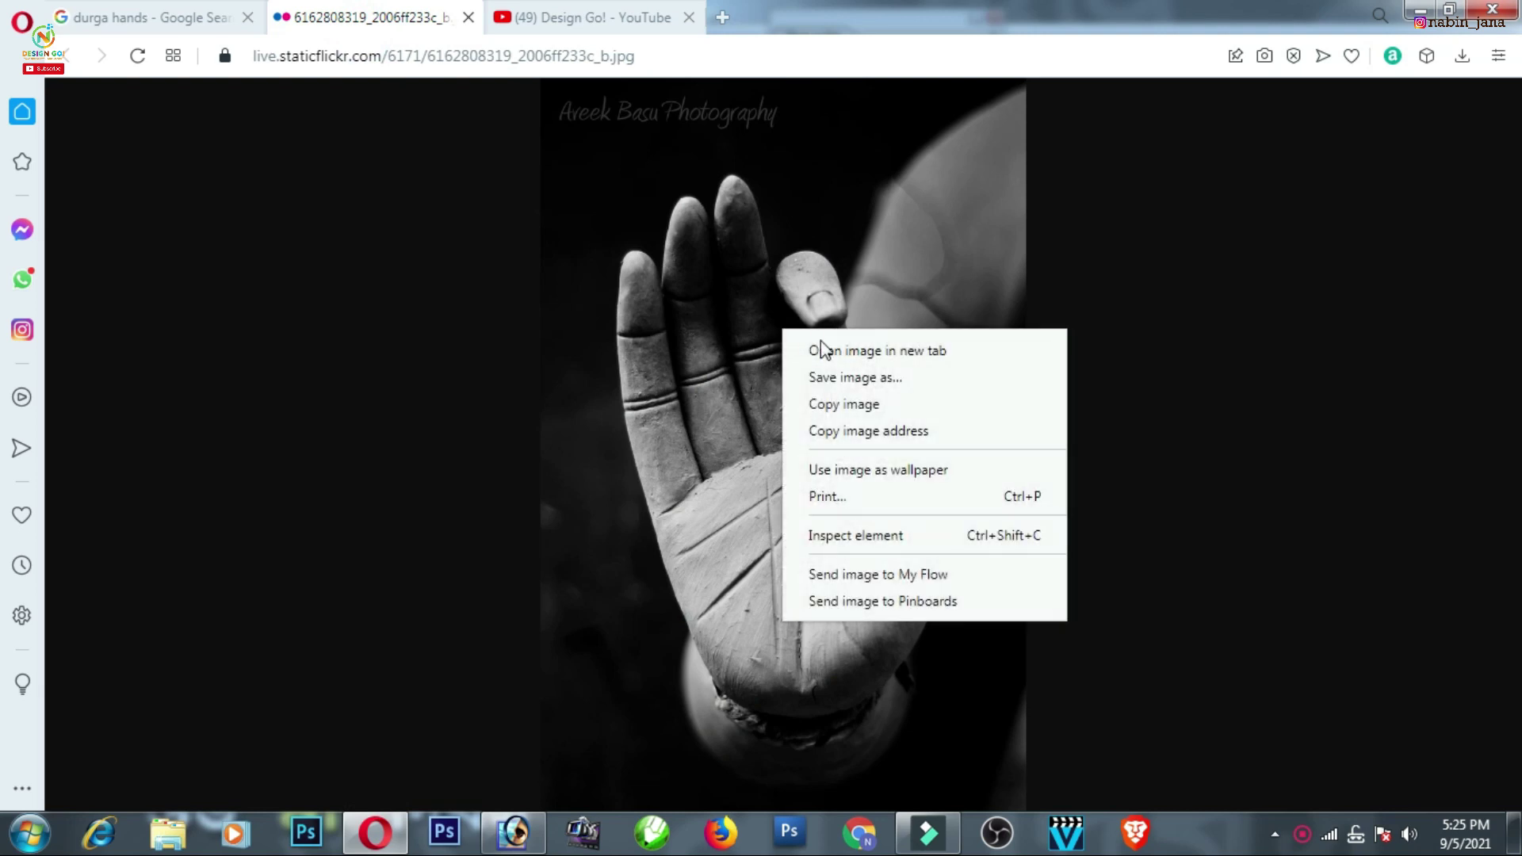
pyautogui.click(853, 411)
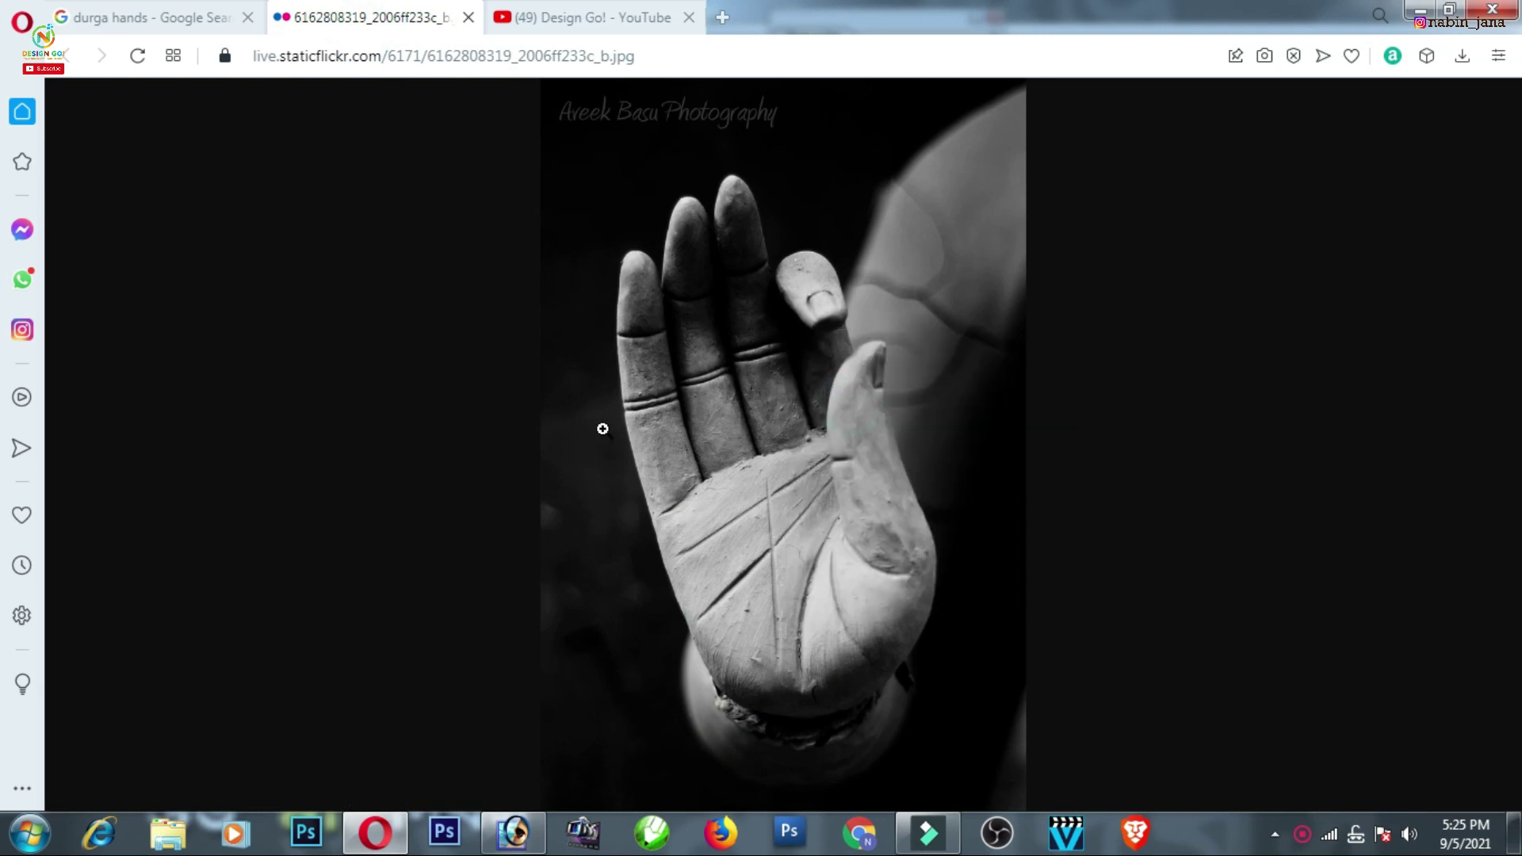
# Return to Photoshop and maximise the black Untitled-2 banner window
pyautogui.click(513, 841)
pyautogui.moveTo(1045, 133); pyautogui.dragTo(872, 341)
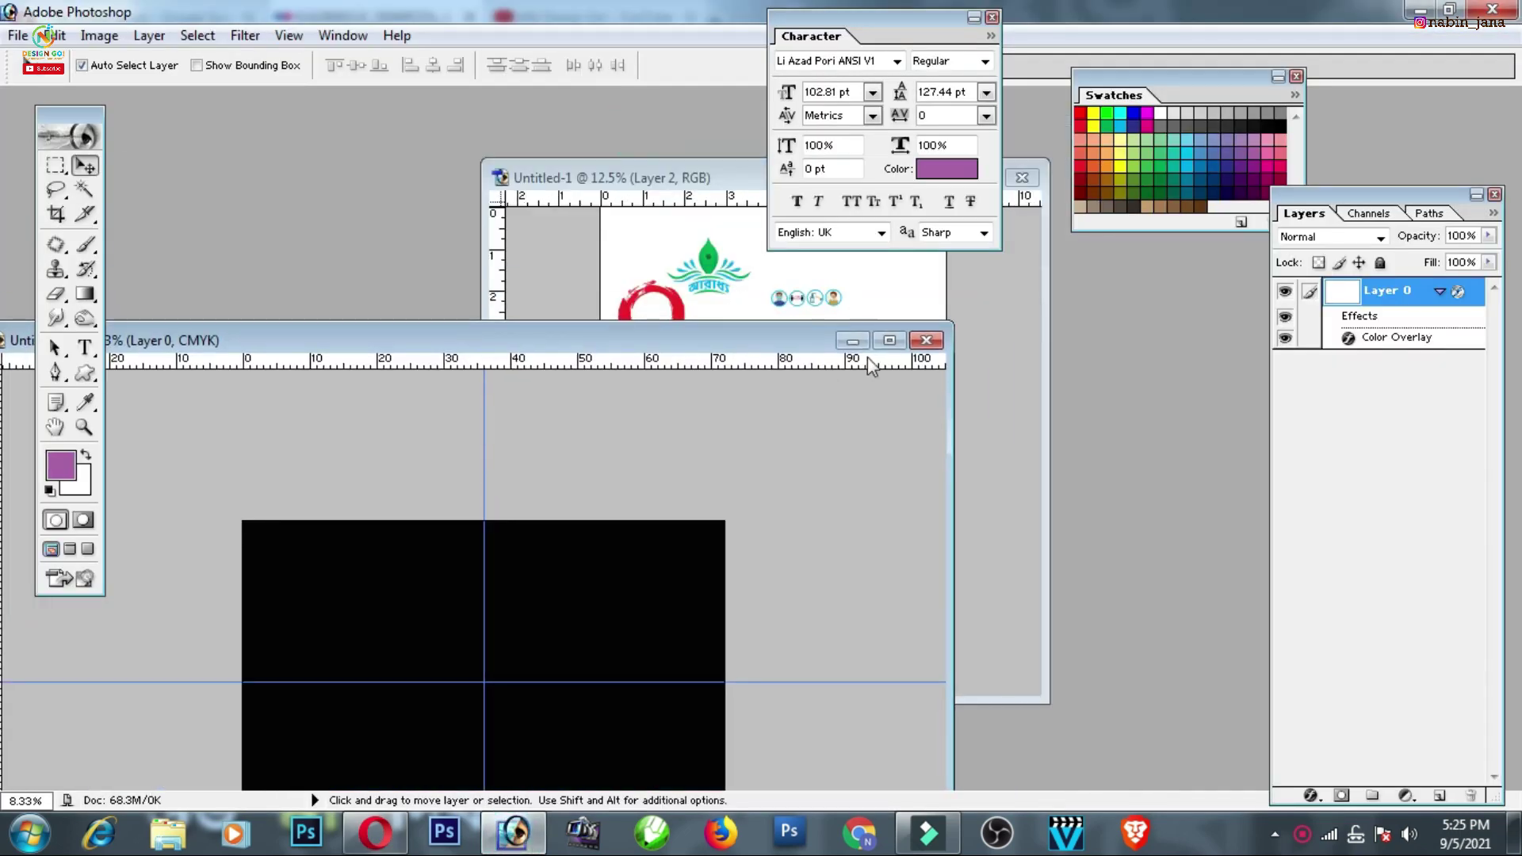
pyautogui.click(889, 341)
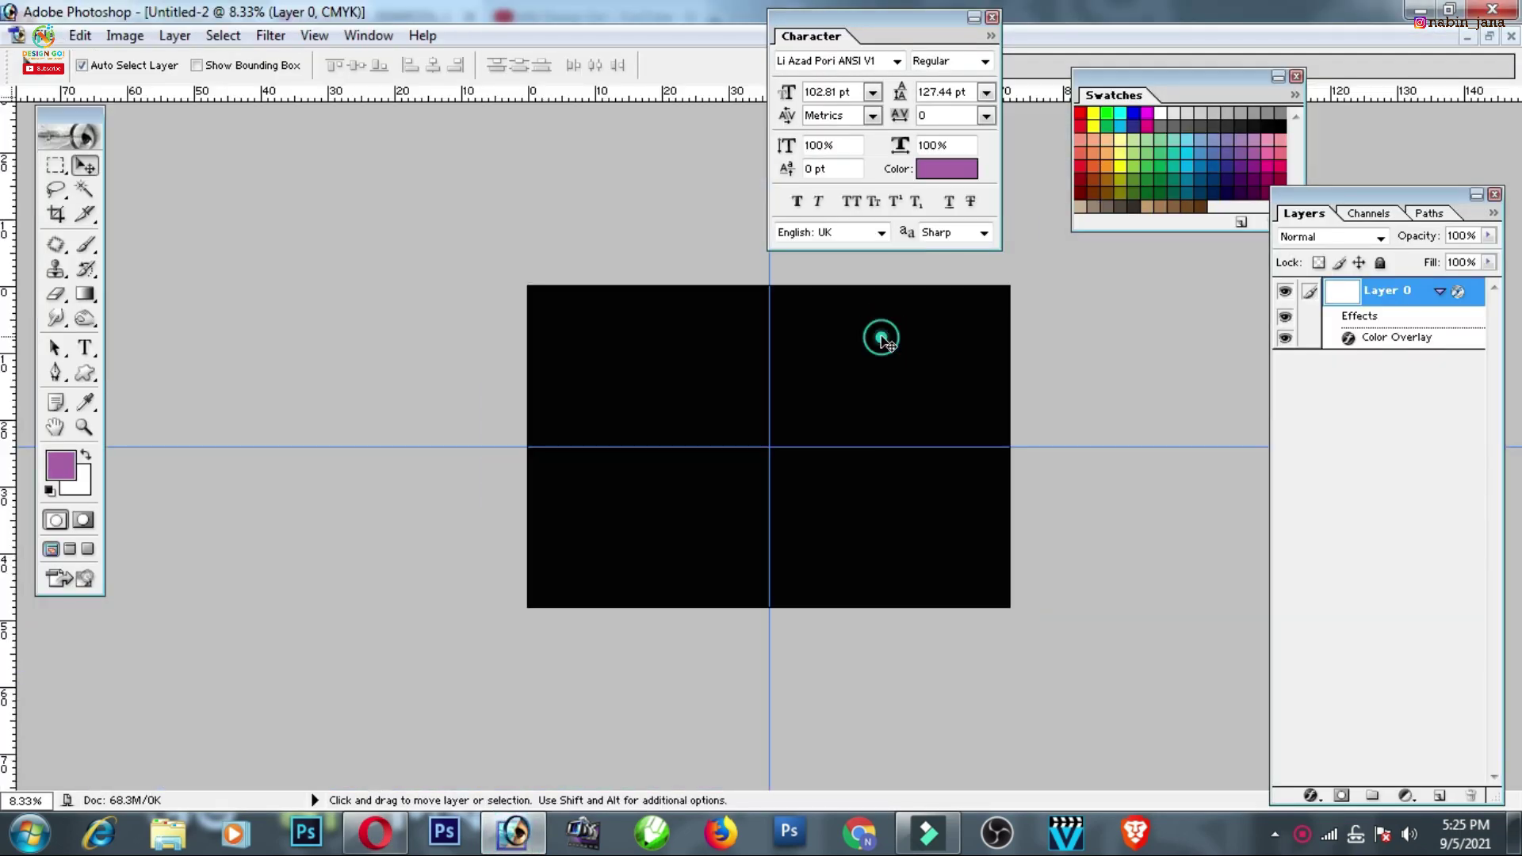
pyautogui.rightClick(1300, 834)
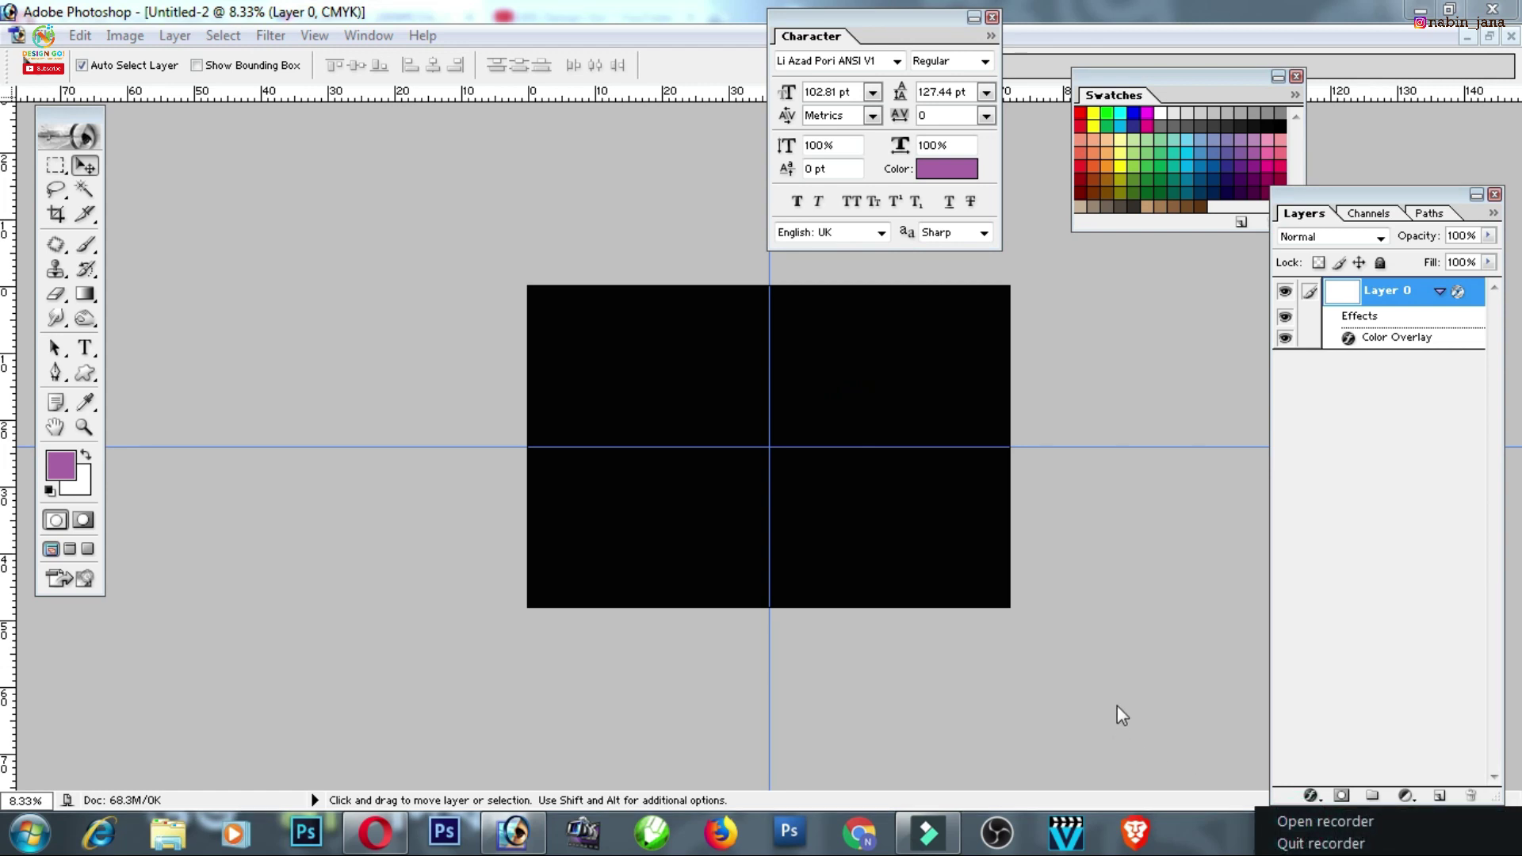
pyautogui.click(1160, 552)
pyautogui.click(890, 516)
pyautogui.click(1472, 751)
pyautogui.click(830, 549)
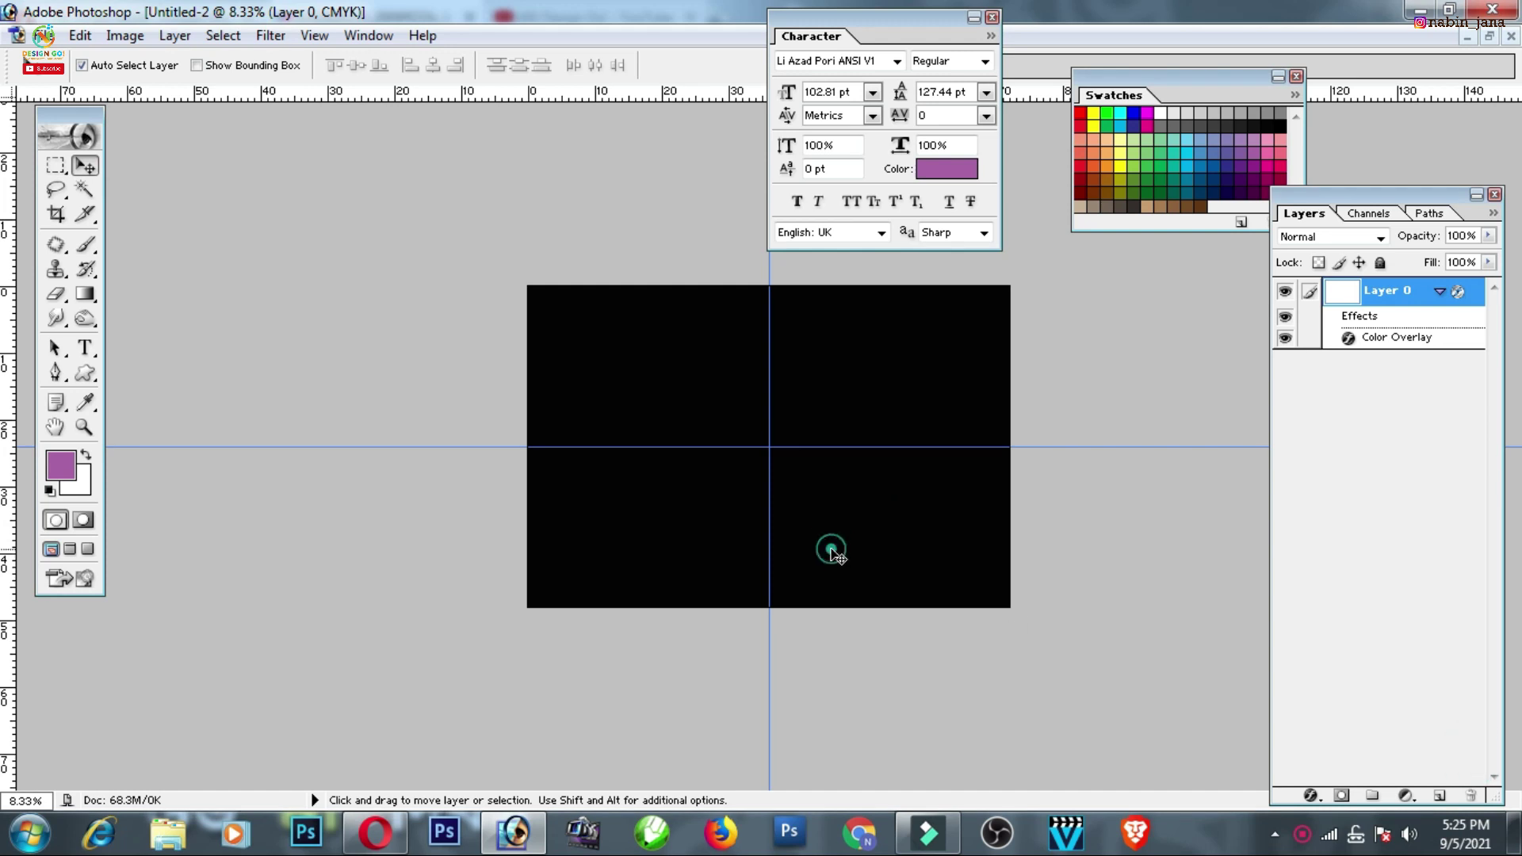
# Paste the hand photo as Layer 1, scale it up about threefold and move it right
pyautogui.hotkey('ctrl', 'v')
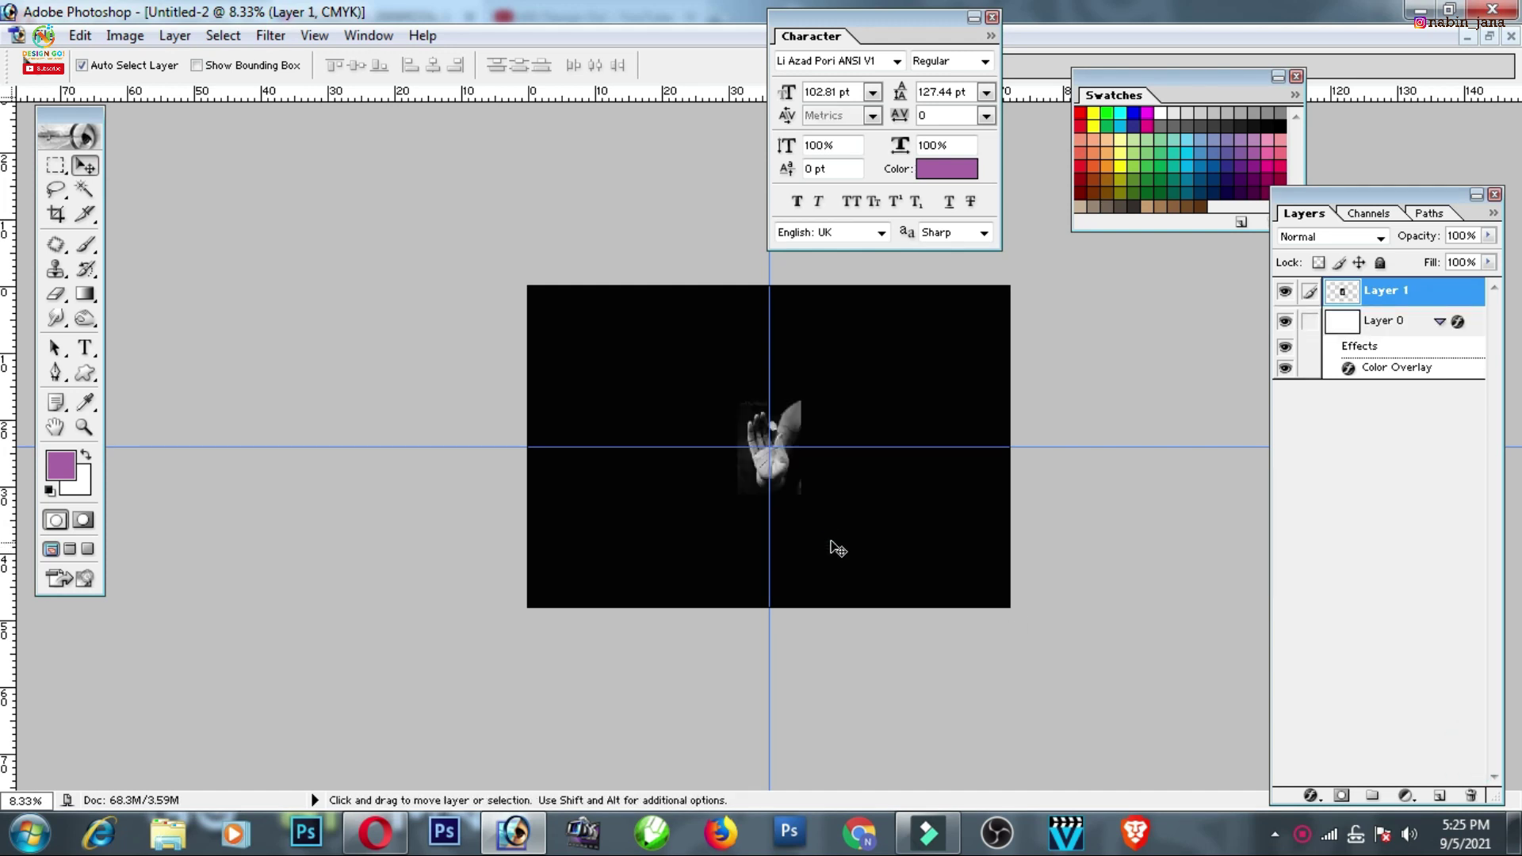
pyautogui.hotkey('ctrl', 't')
pyautogui.moveTo(801, 398); pyautogui.dragTo(865, 302)
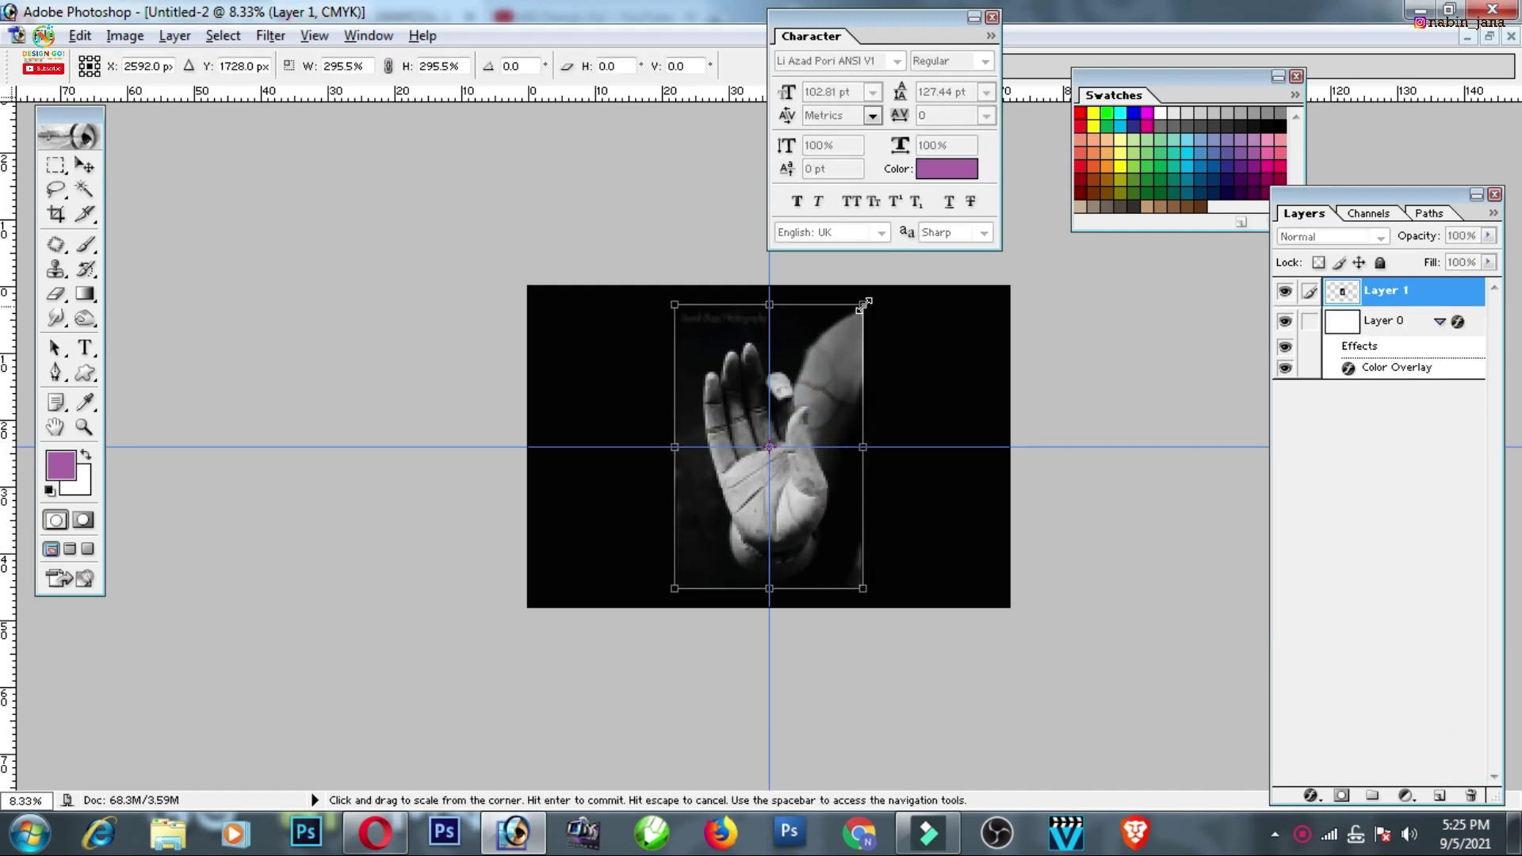
pyautogui.moveTo(787, 391); pyautogui.dragTo(931, 376)
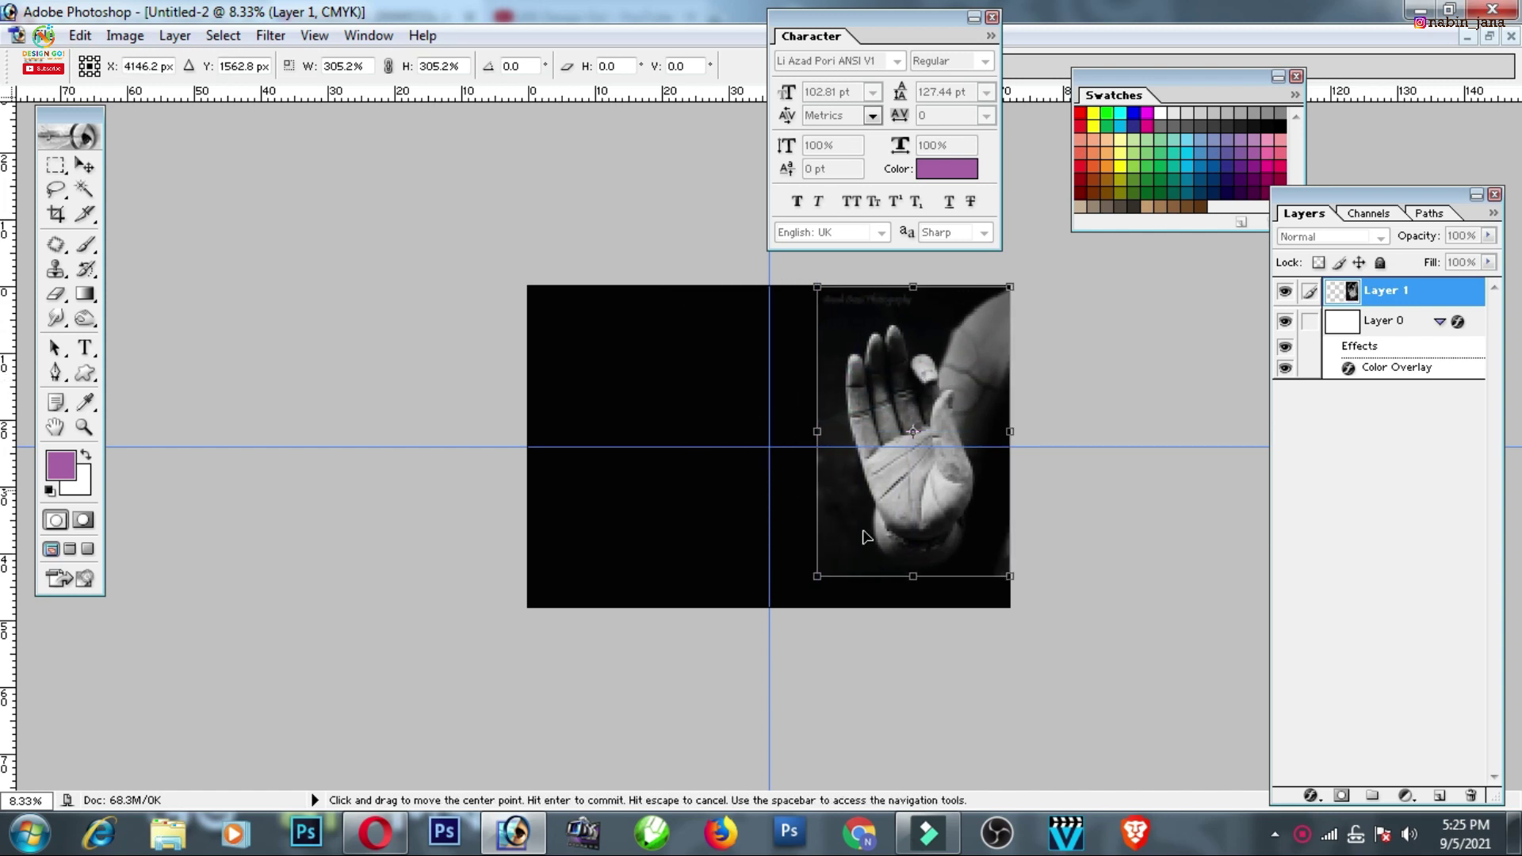
pyautogui.moveTo(817, 577); pyautogui.dragTo(795, 610)
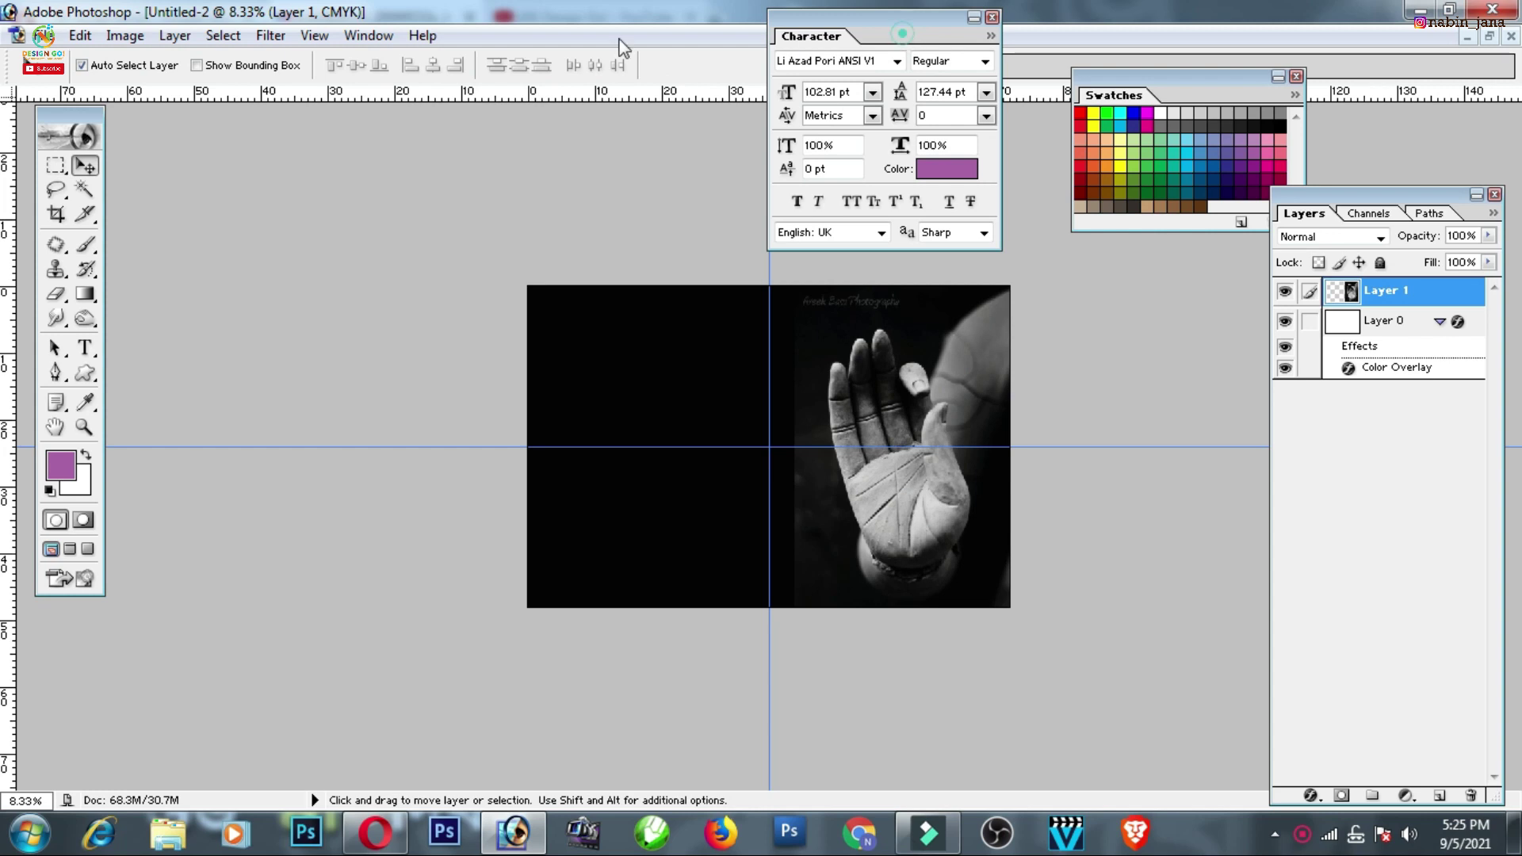
# Enlarge the hand photo further, nudge it into the right half and apply the transform
pyautogui.moveTo(872, 16); pyautogui.dragTo(377, 6)
pyautogui.hotkey('ctrl', '+')
pyautogui.click(1189, 94)
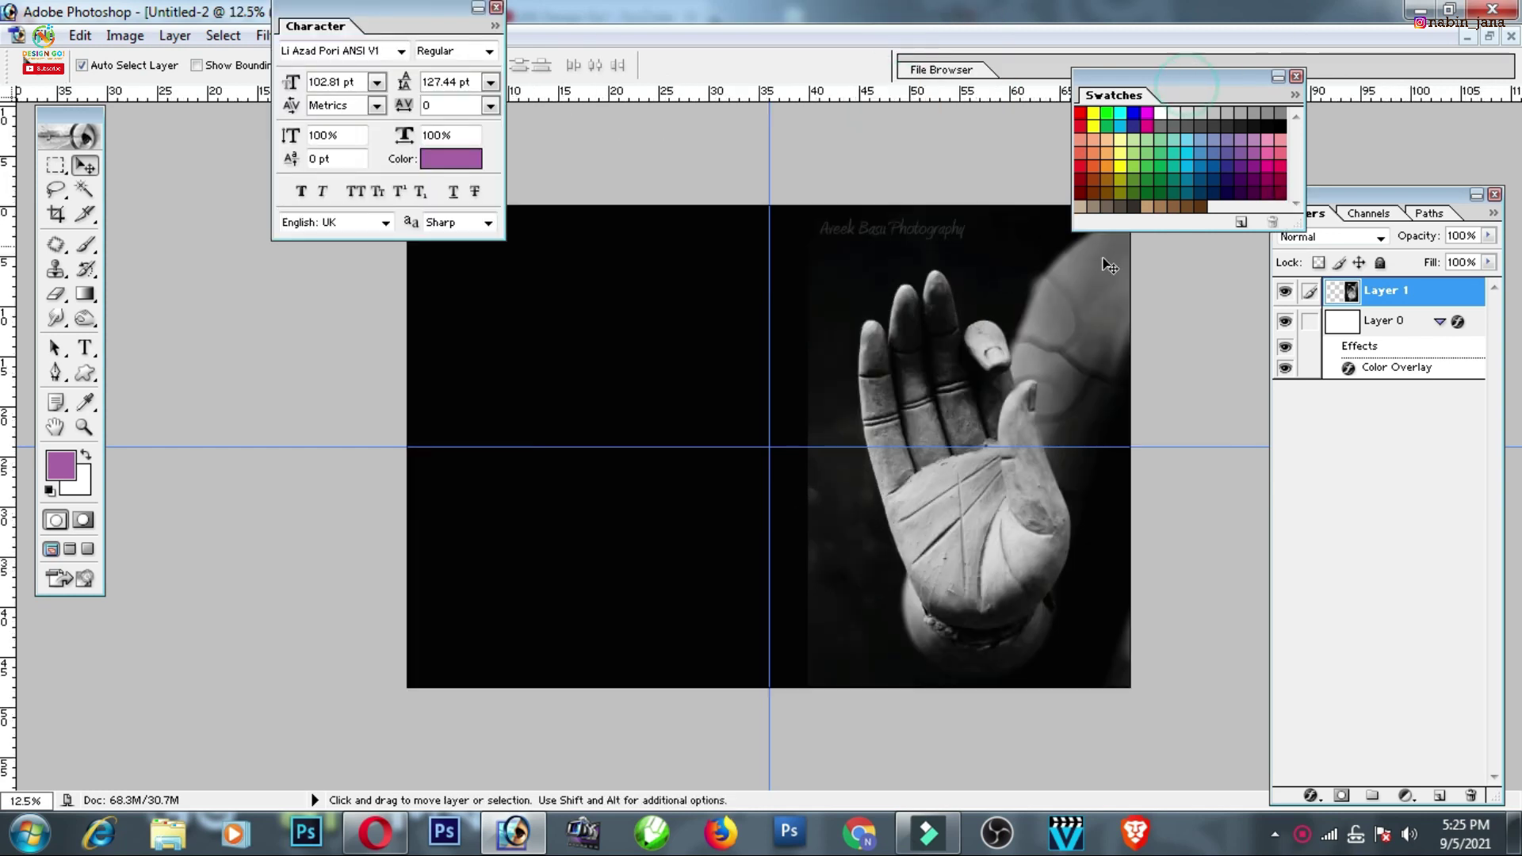
pyautogui.moveTo(1180, 101); pyautogui.dragTo(1328, 54)
pyautogui.hotkey('ctrl', 't')
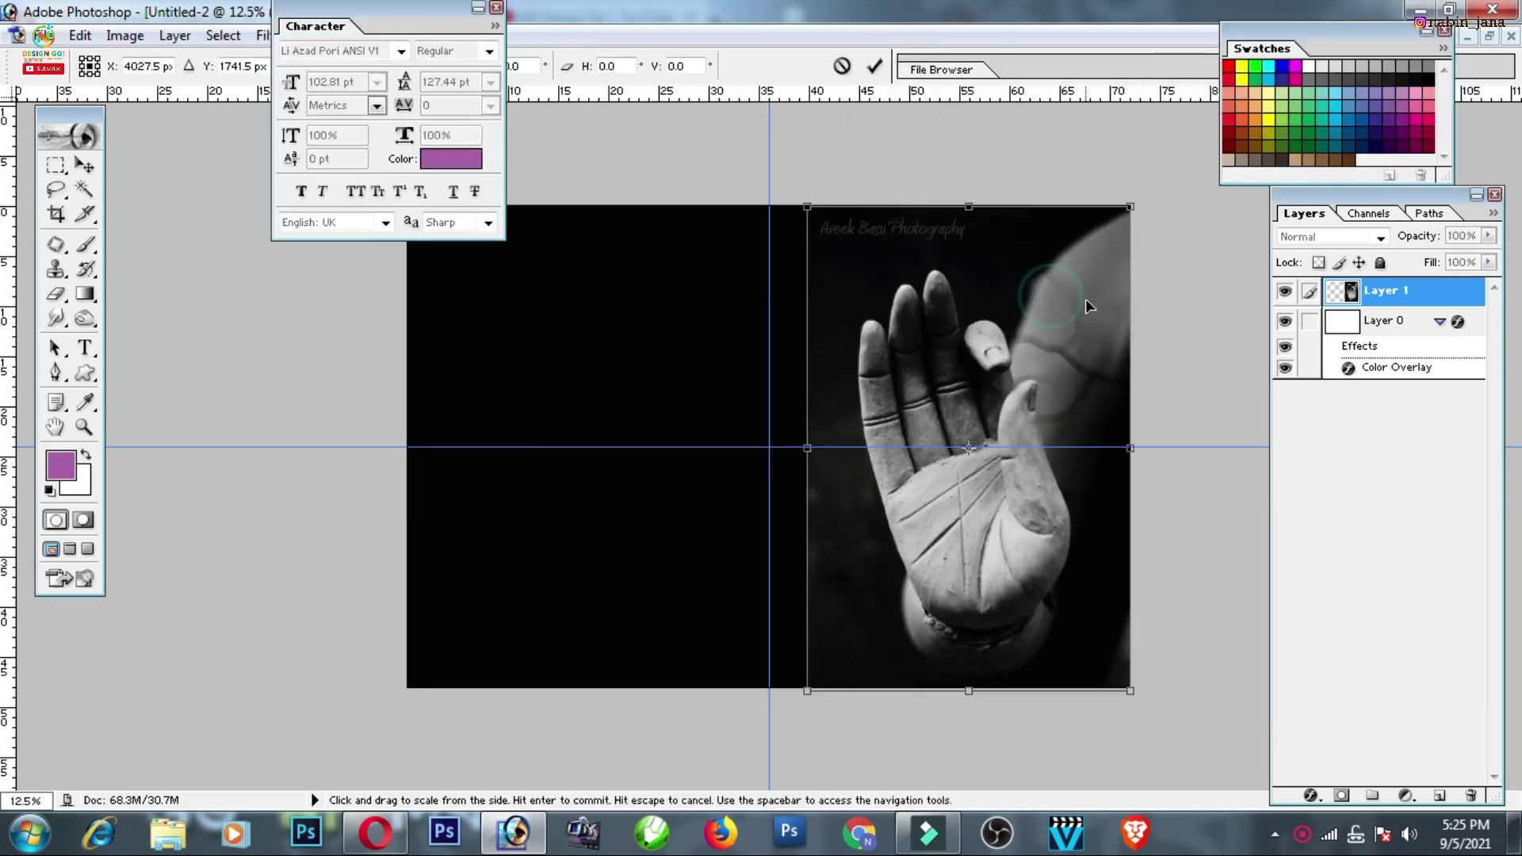
pyautogui.moveTo(1129, 210); pyautogui.dragTo(1154, 176)
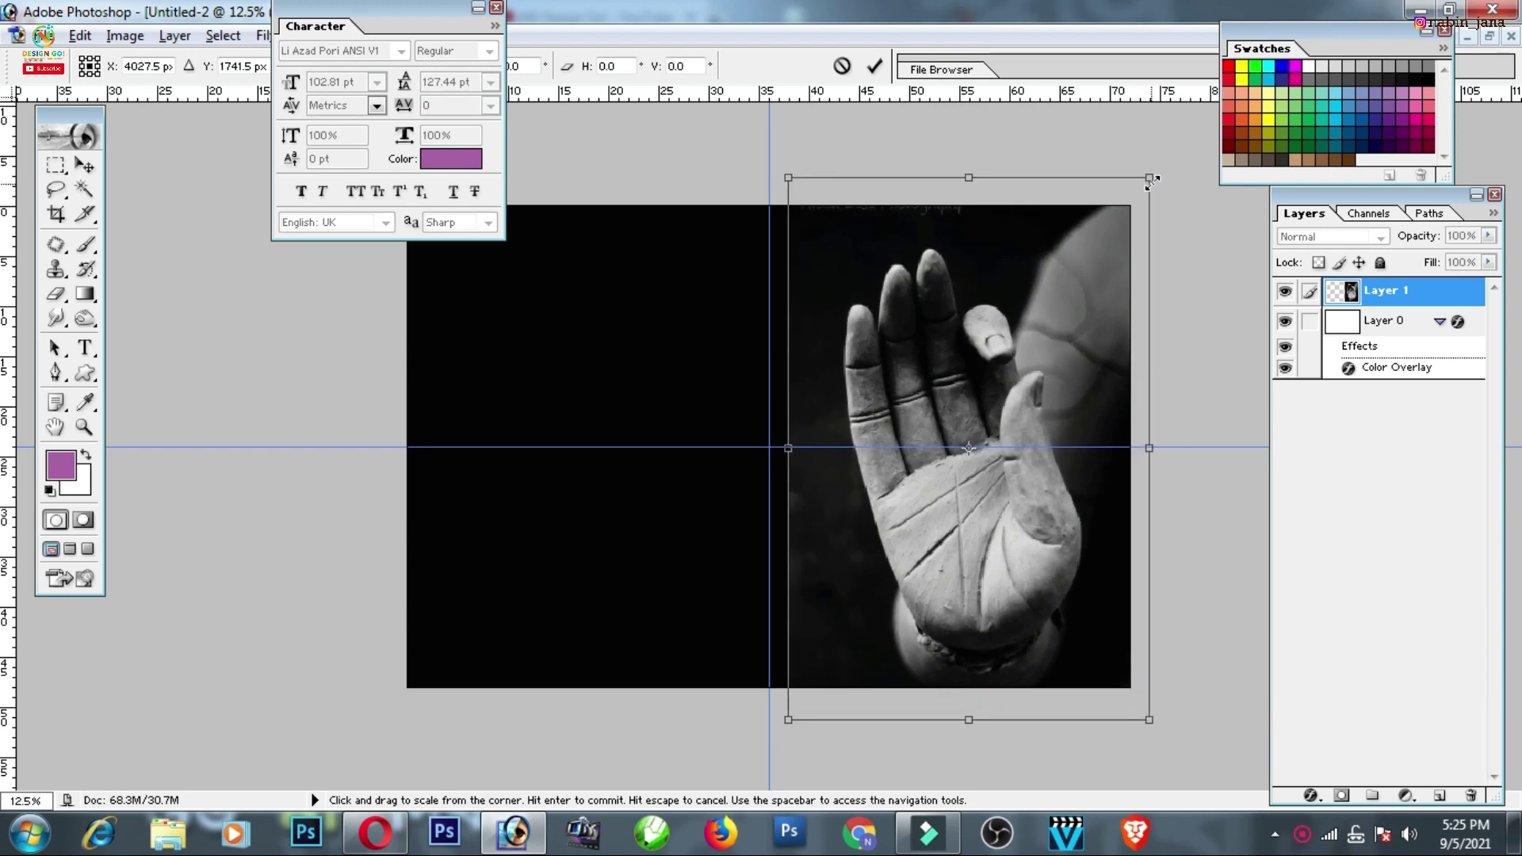
pyautogui.moveTo(1065, 397); pyautogui.dragTo(1069, 396)
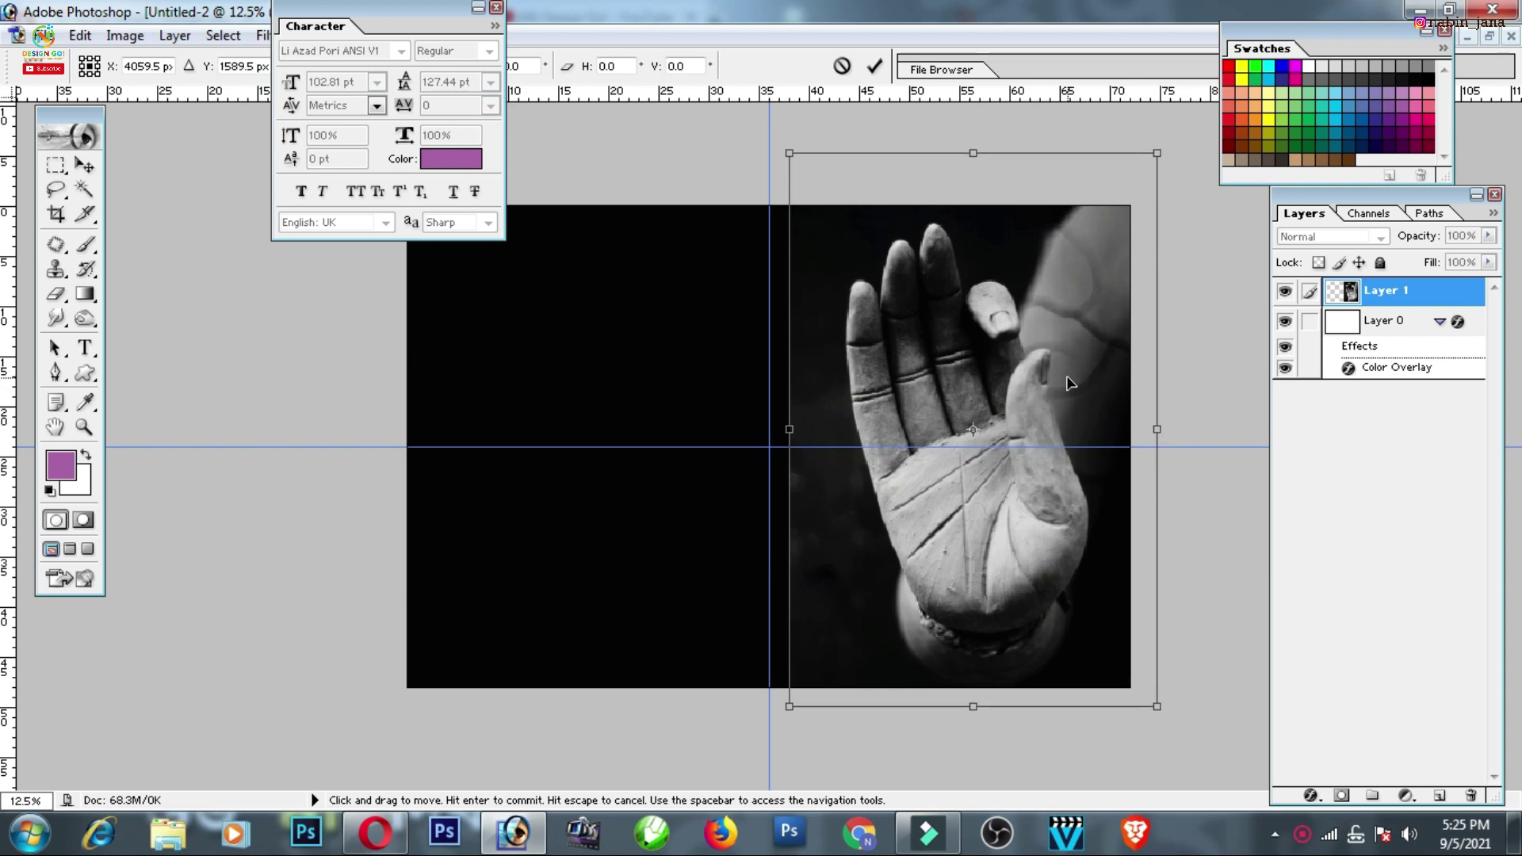
pyautogui.moveTo(1070, 391); pyautogui.dragTo(1067, 391)
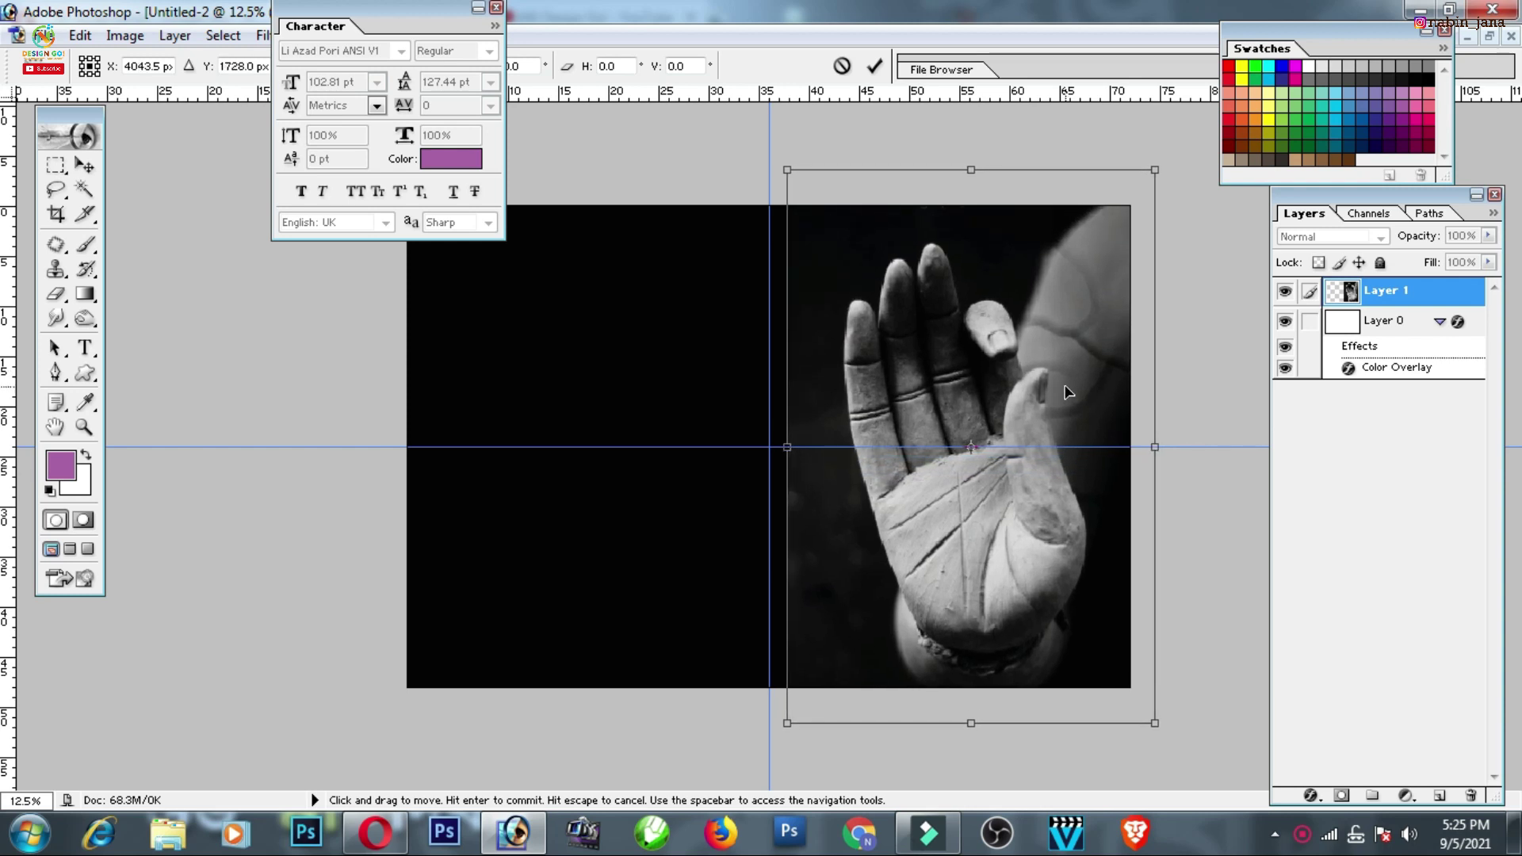
pyautogui.press('Return')
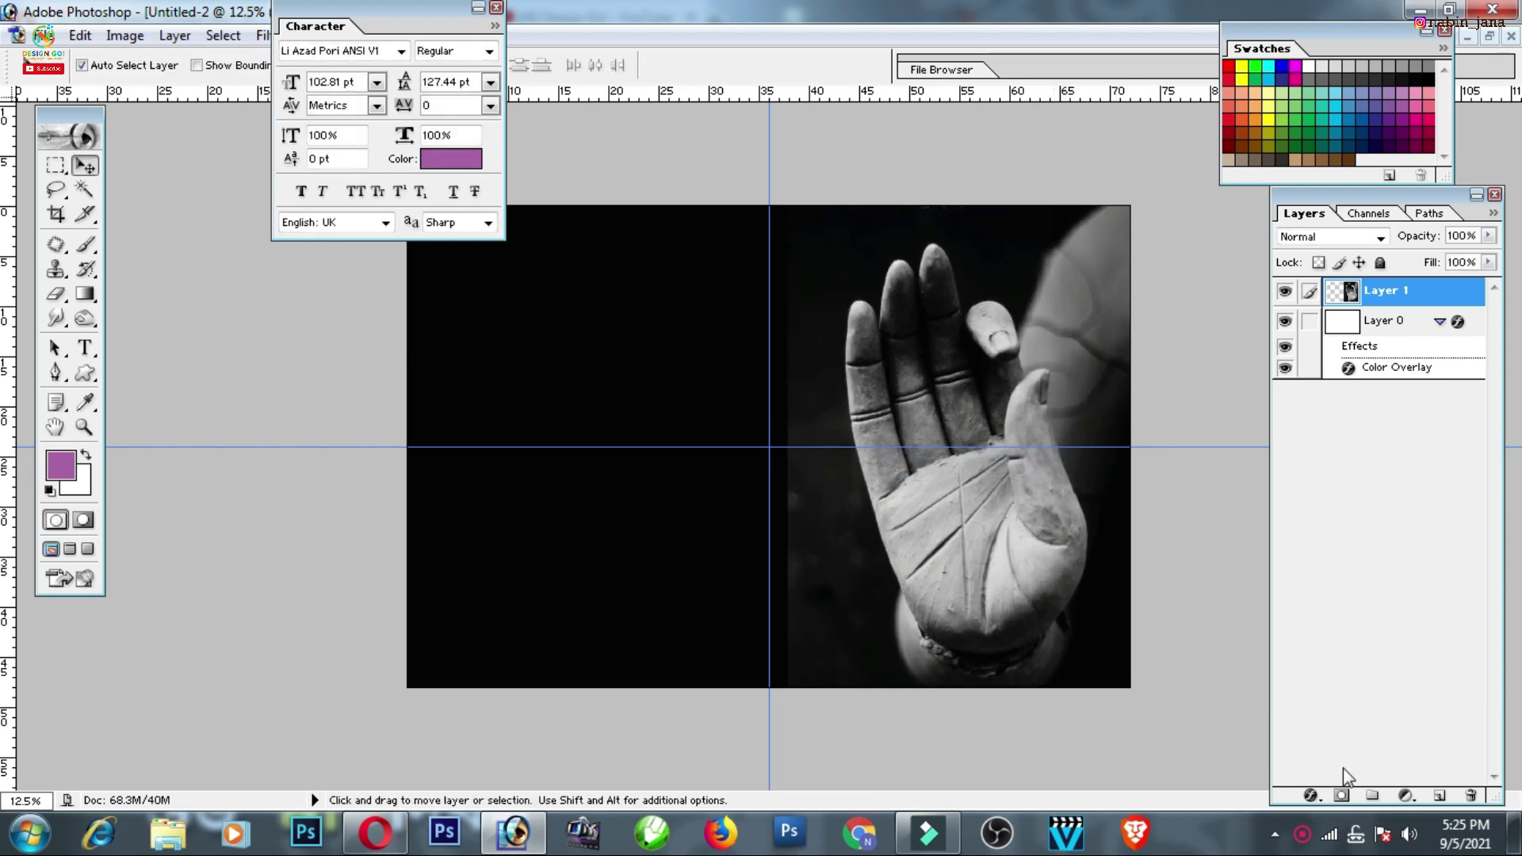
# Add a layer mask to Layer 1 and erase along the photo's left edge with a growing brush
pyautogui.click(1341, 796)
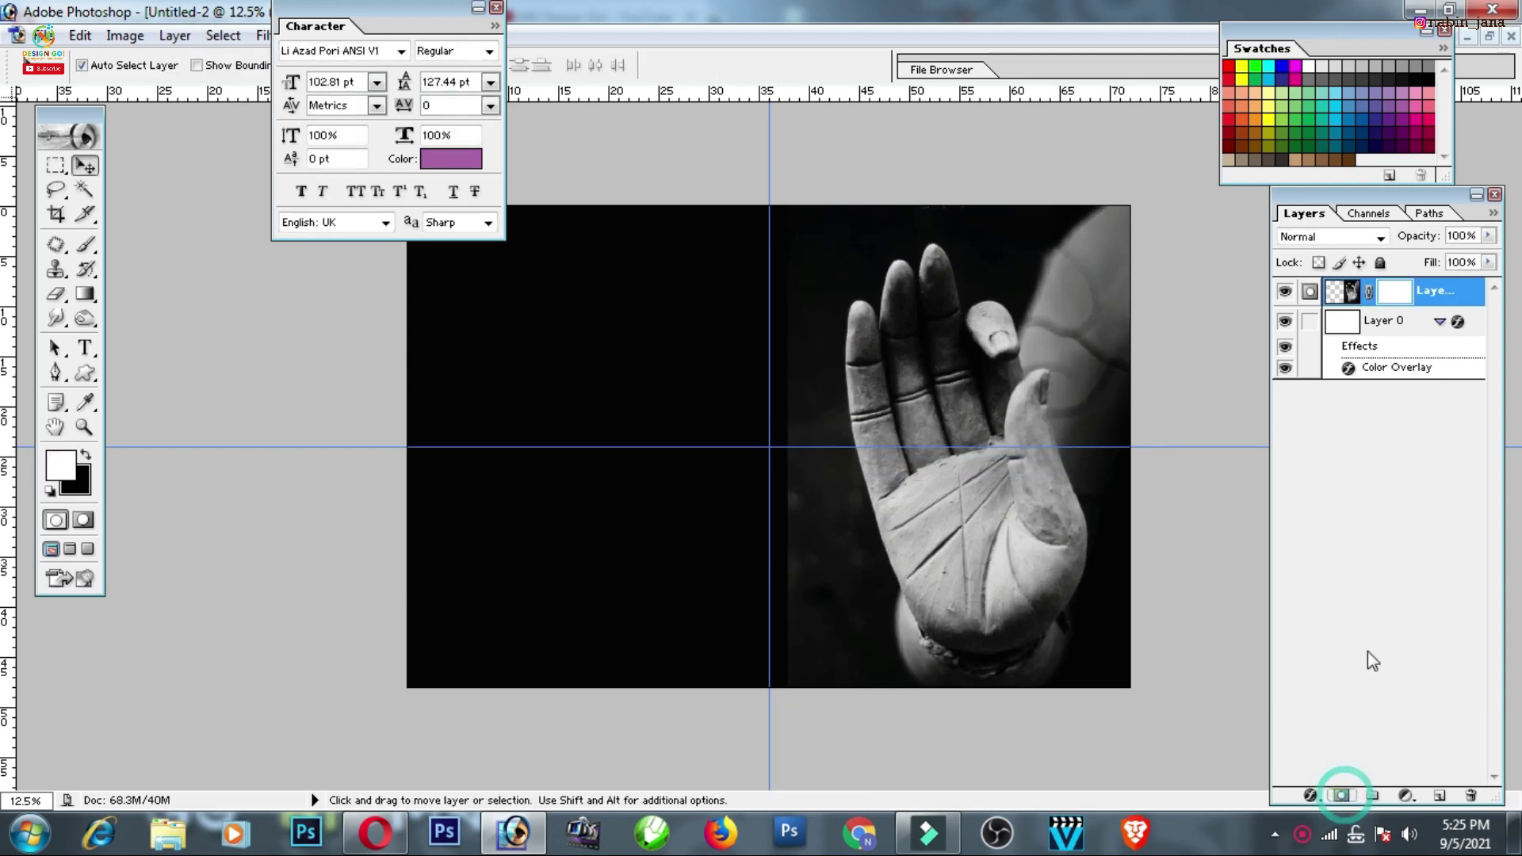
pyautogui.click(55, 295)
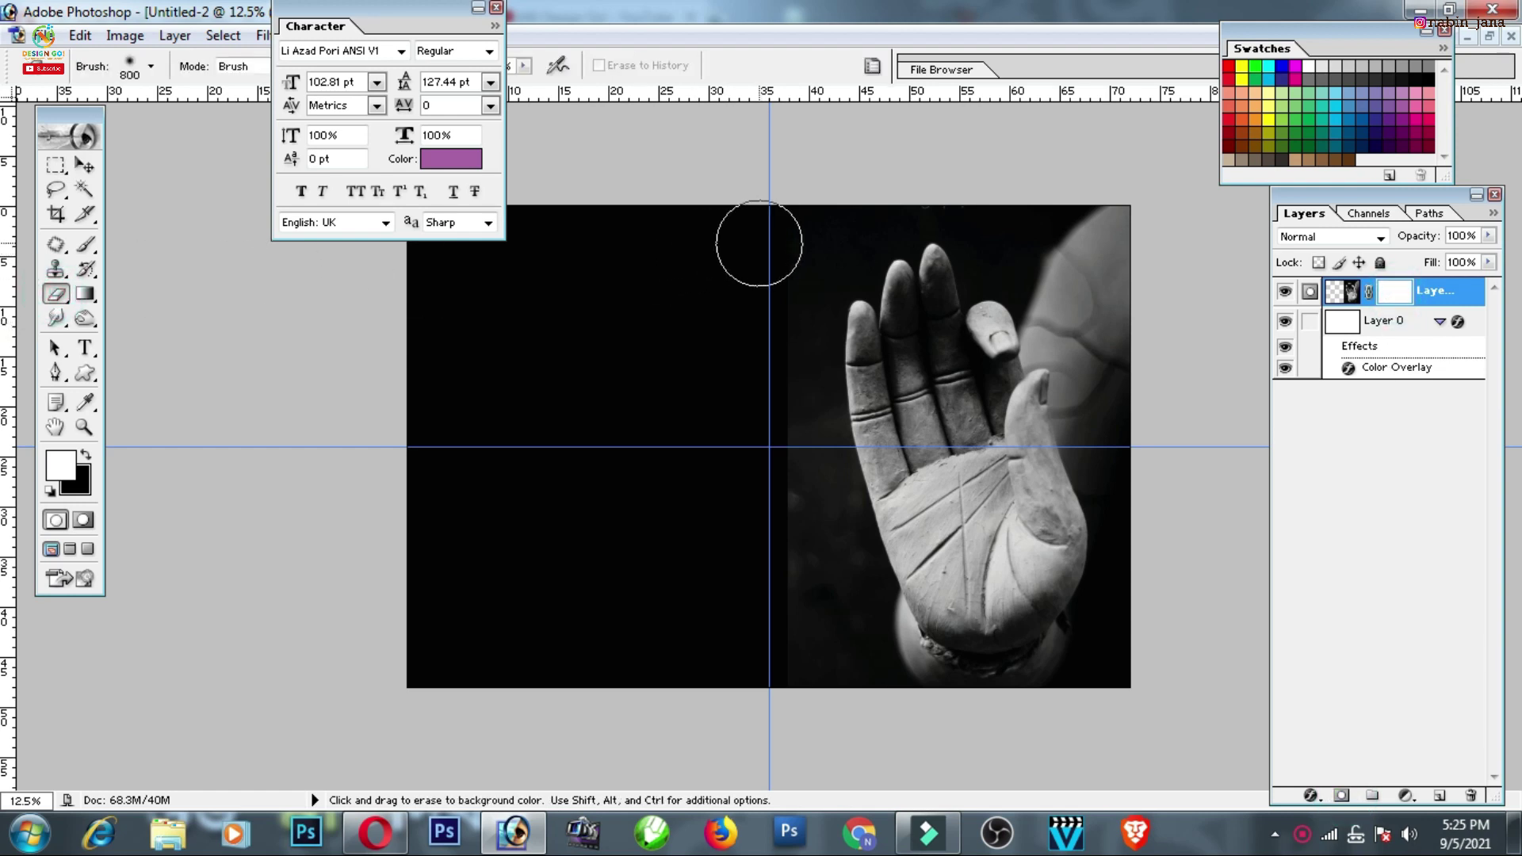
pyautogui.press(']')
pyautogui.press(']')
pyautogui.press(']')
pyautogui.click(761, 217)
pyautogui.click(739, 309)
pyautogui.press(']')
pyautogui.moveTo(741, 367); pyautogui.dragTo(750, 475)
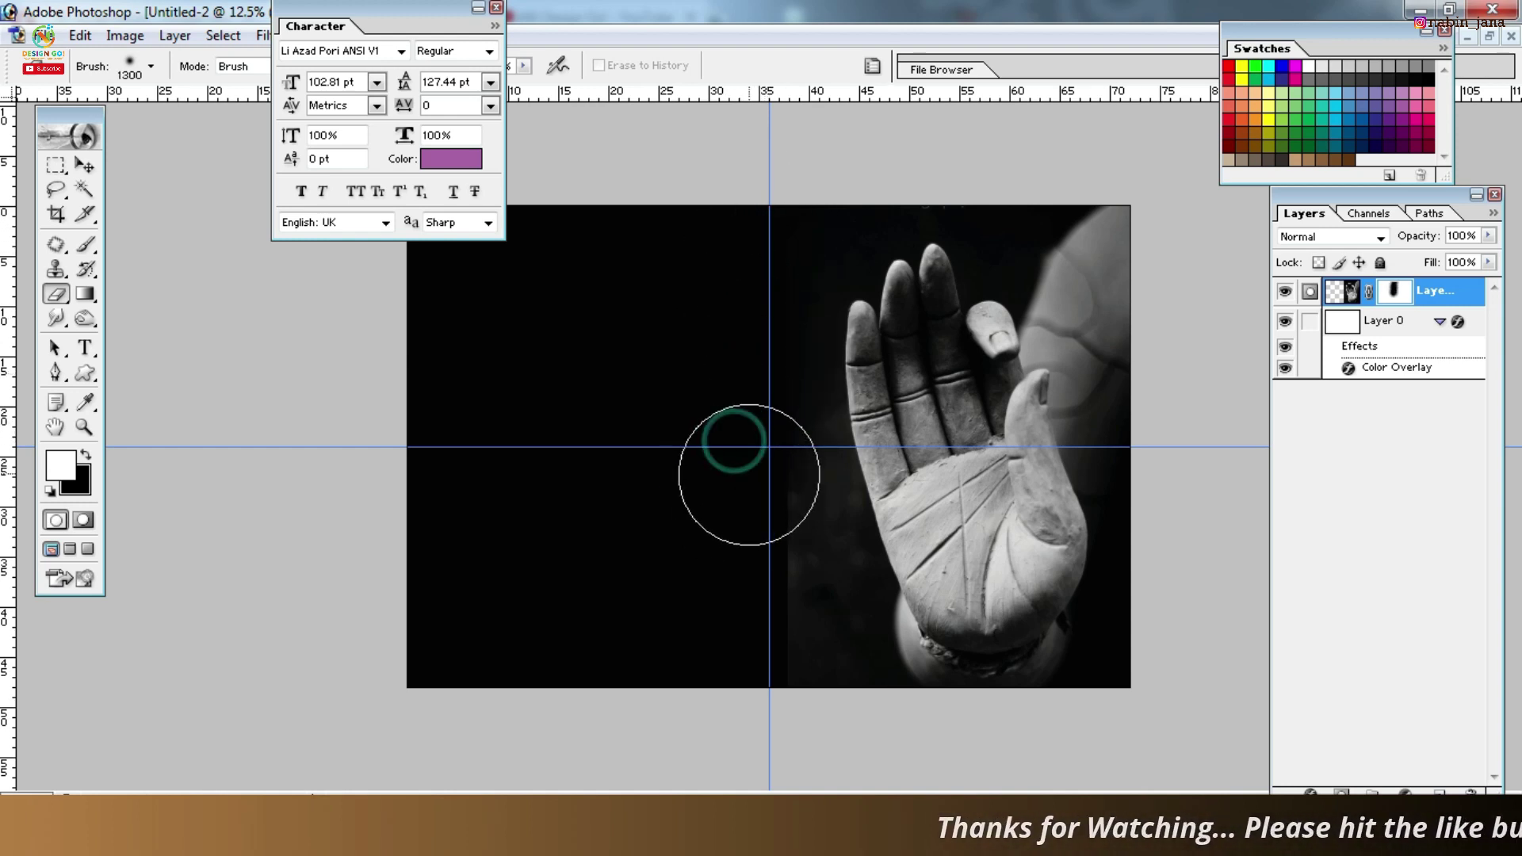
pyautogui.press(']')
pyautogui.moveTo(749, 475); pyautogui.dragTo(732, 713)
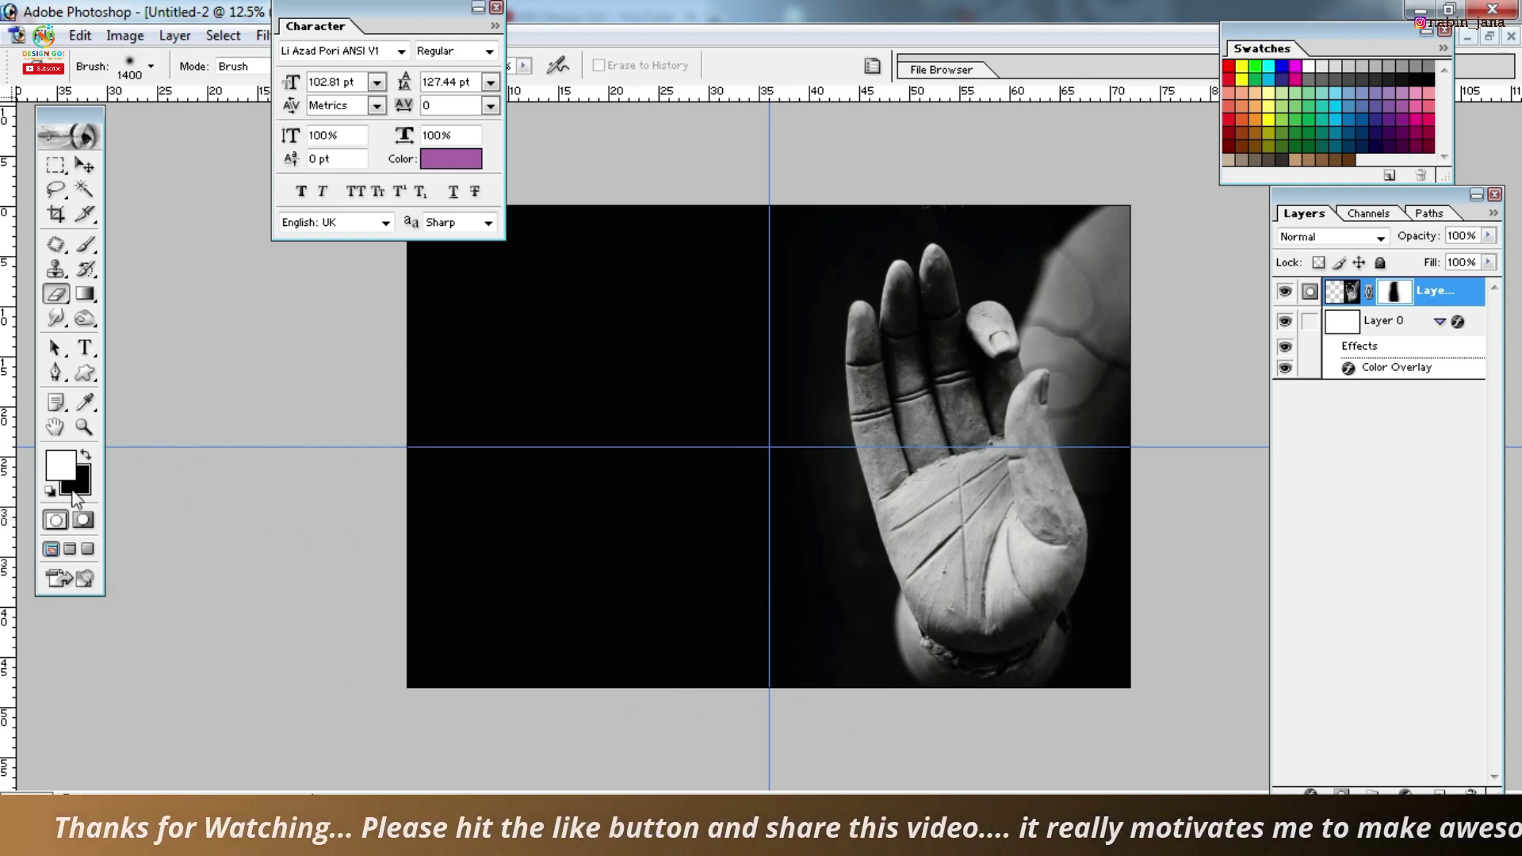
# With a much larger brush, fade the photo near its bottom edge and review the banner
pyautogui.press(']')
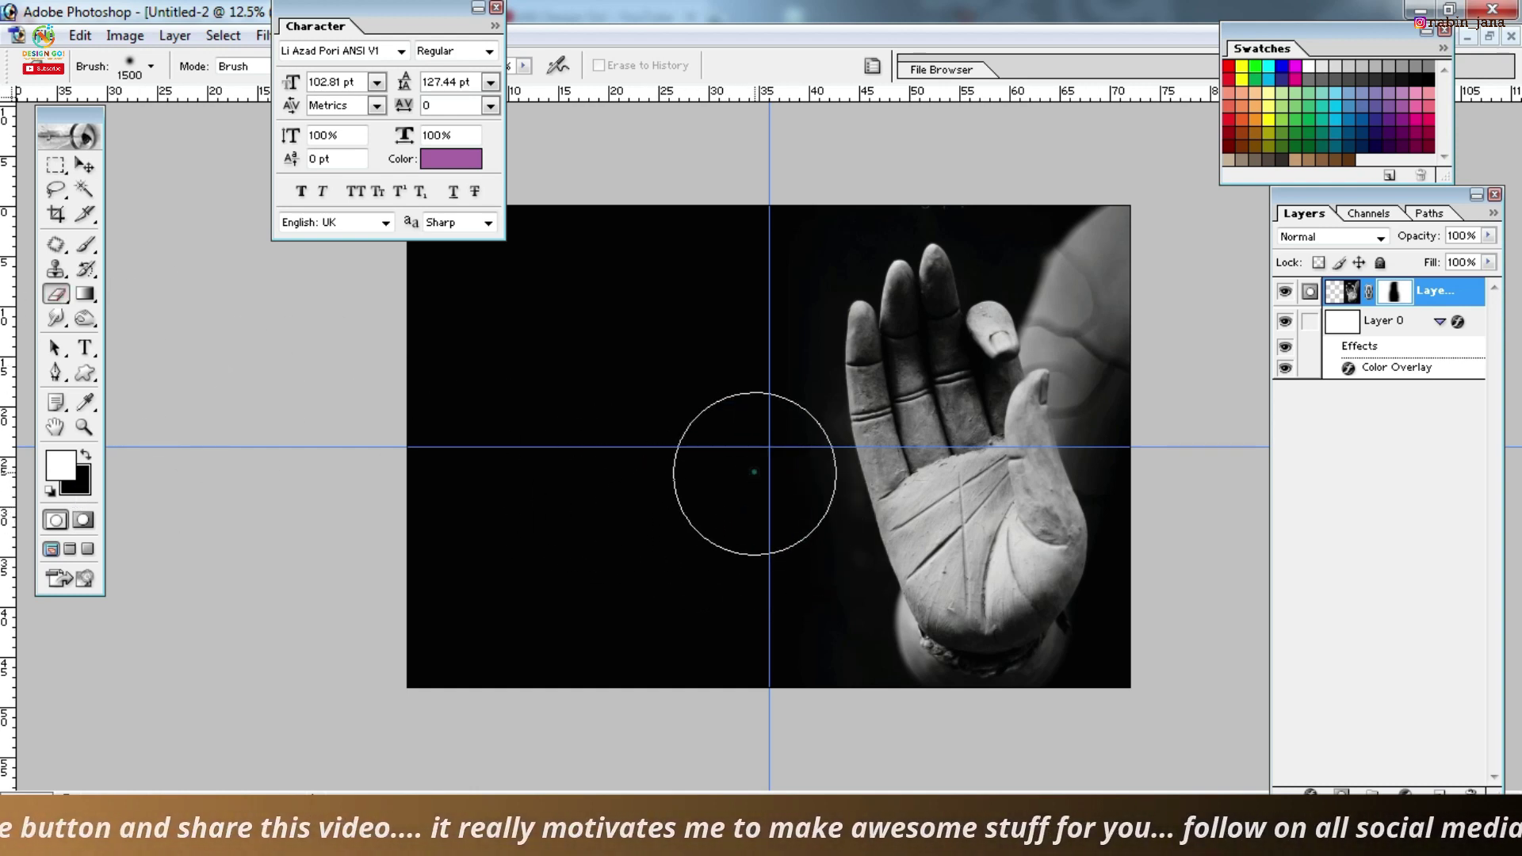
pyautogui.press(']')
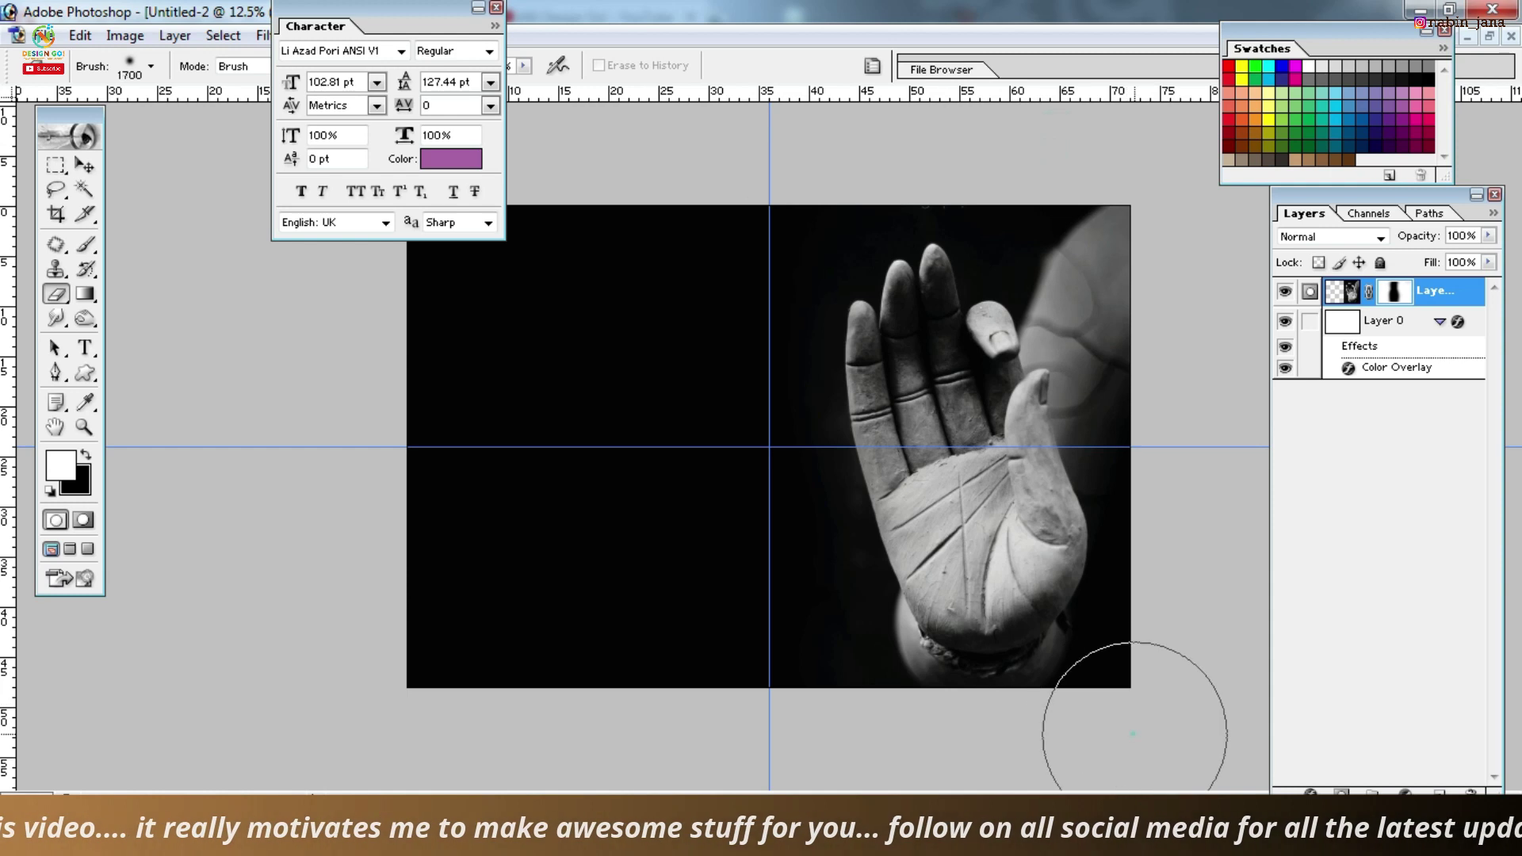
pyautogui.press(']')
pyautogui.click(830, 763)
pyautogui.hotkey('ctrl', '-')
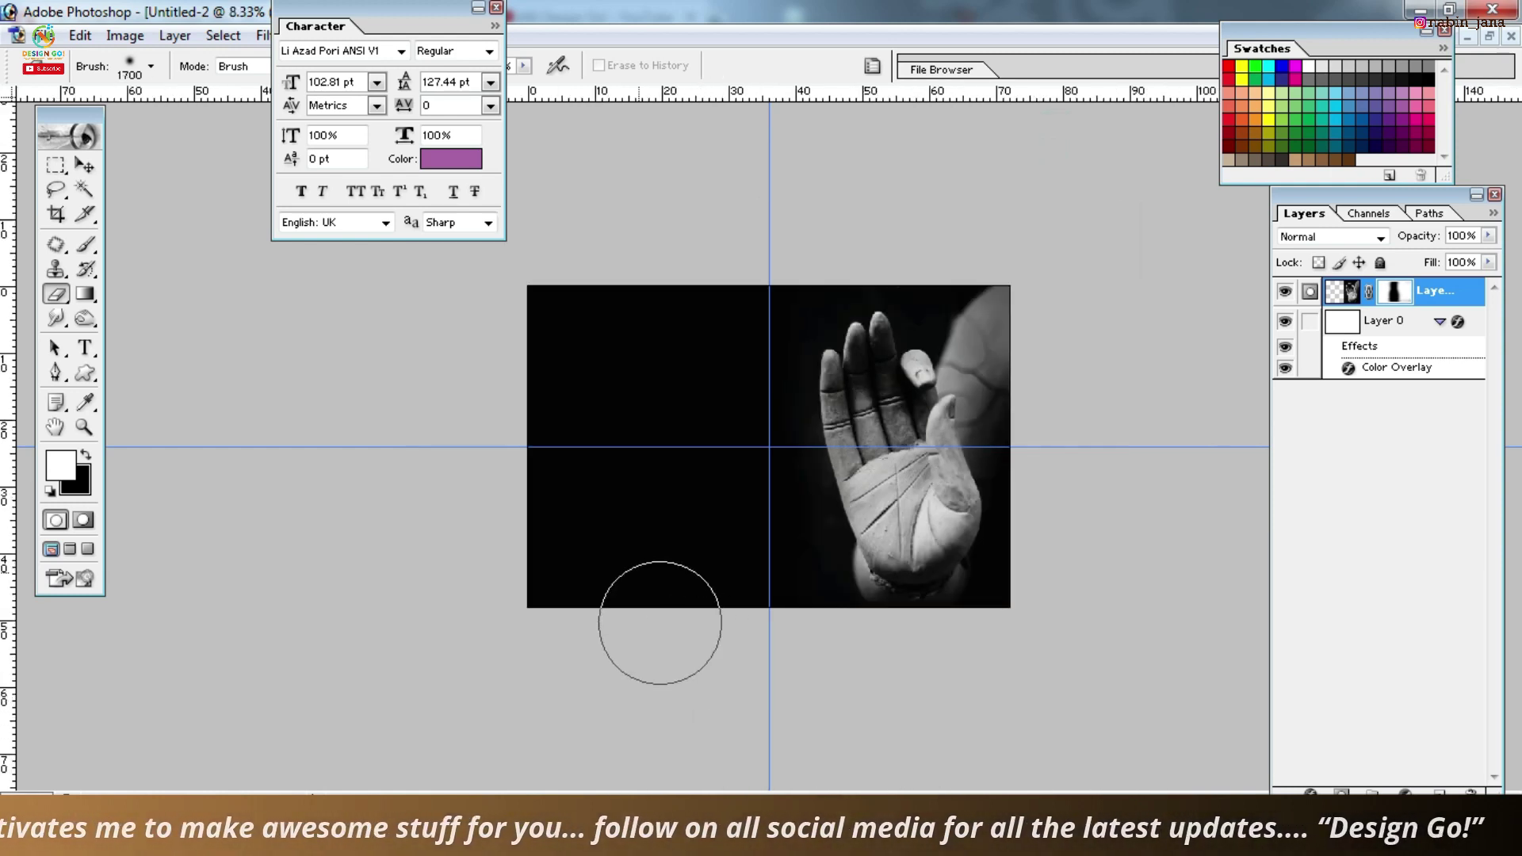
pyautogui.click(82, 167)
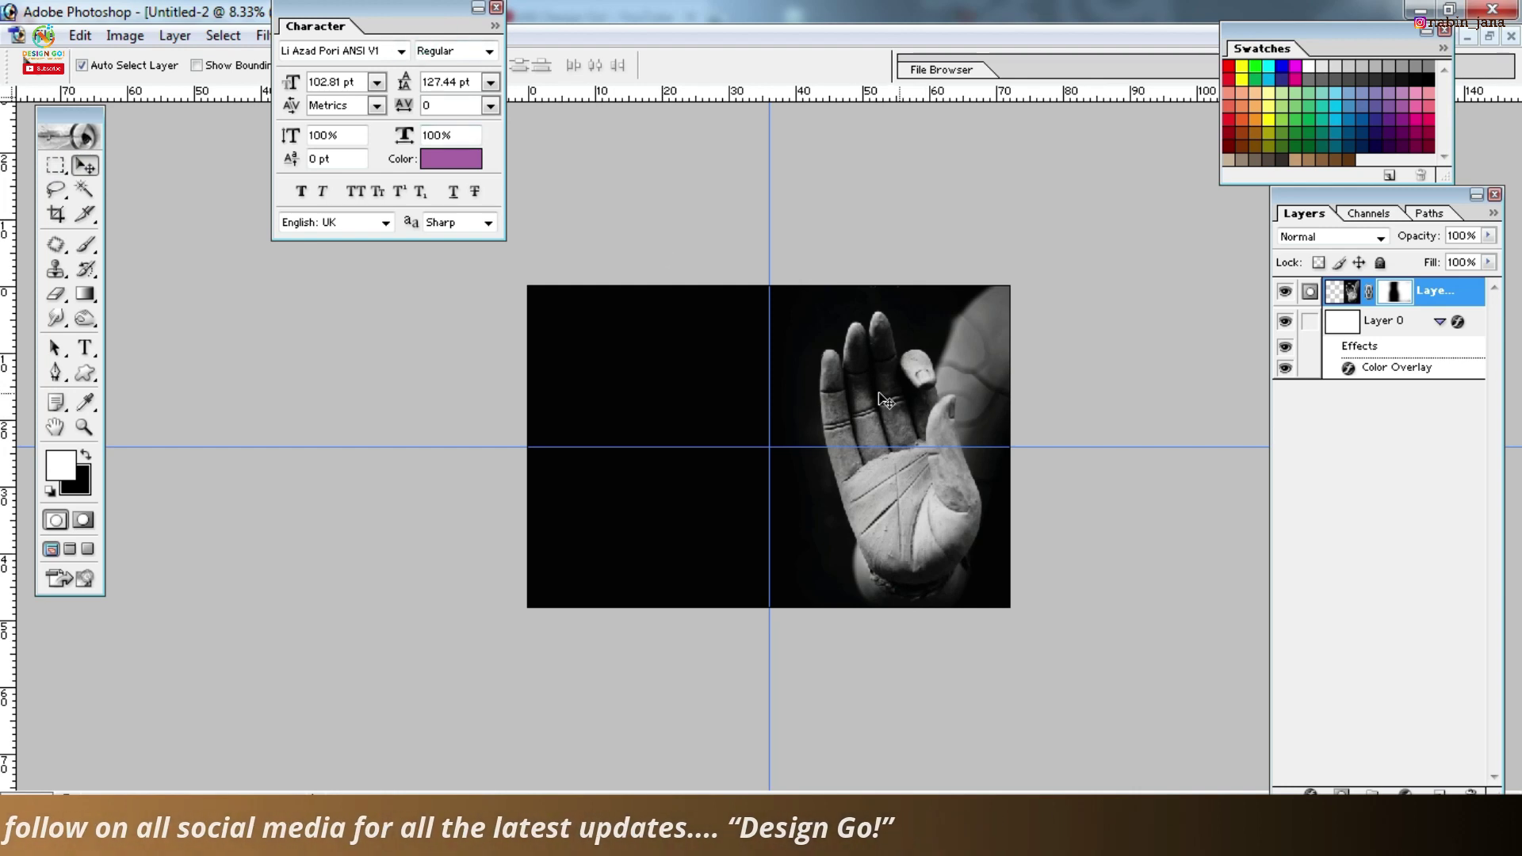
pyautogui.hotkey('ctrl', '+')
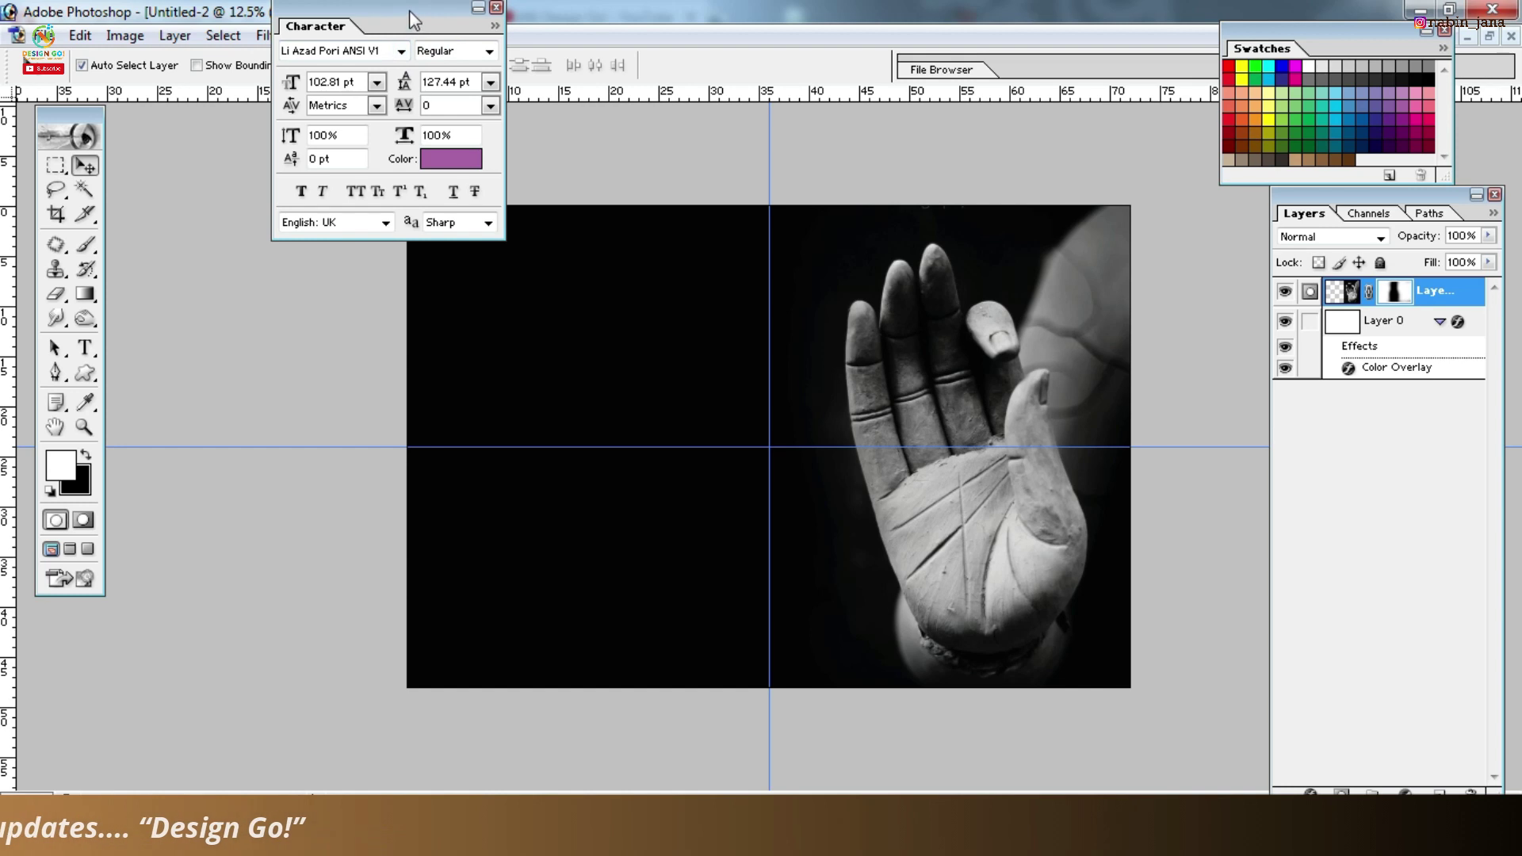
# Select Layer 0 and launch the Bengali typing utility from the Windows start list
pyautogui.moveTo(410, 11); pyautogui.dragTo(369, 13)
pyautogui.click(618, 206)
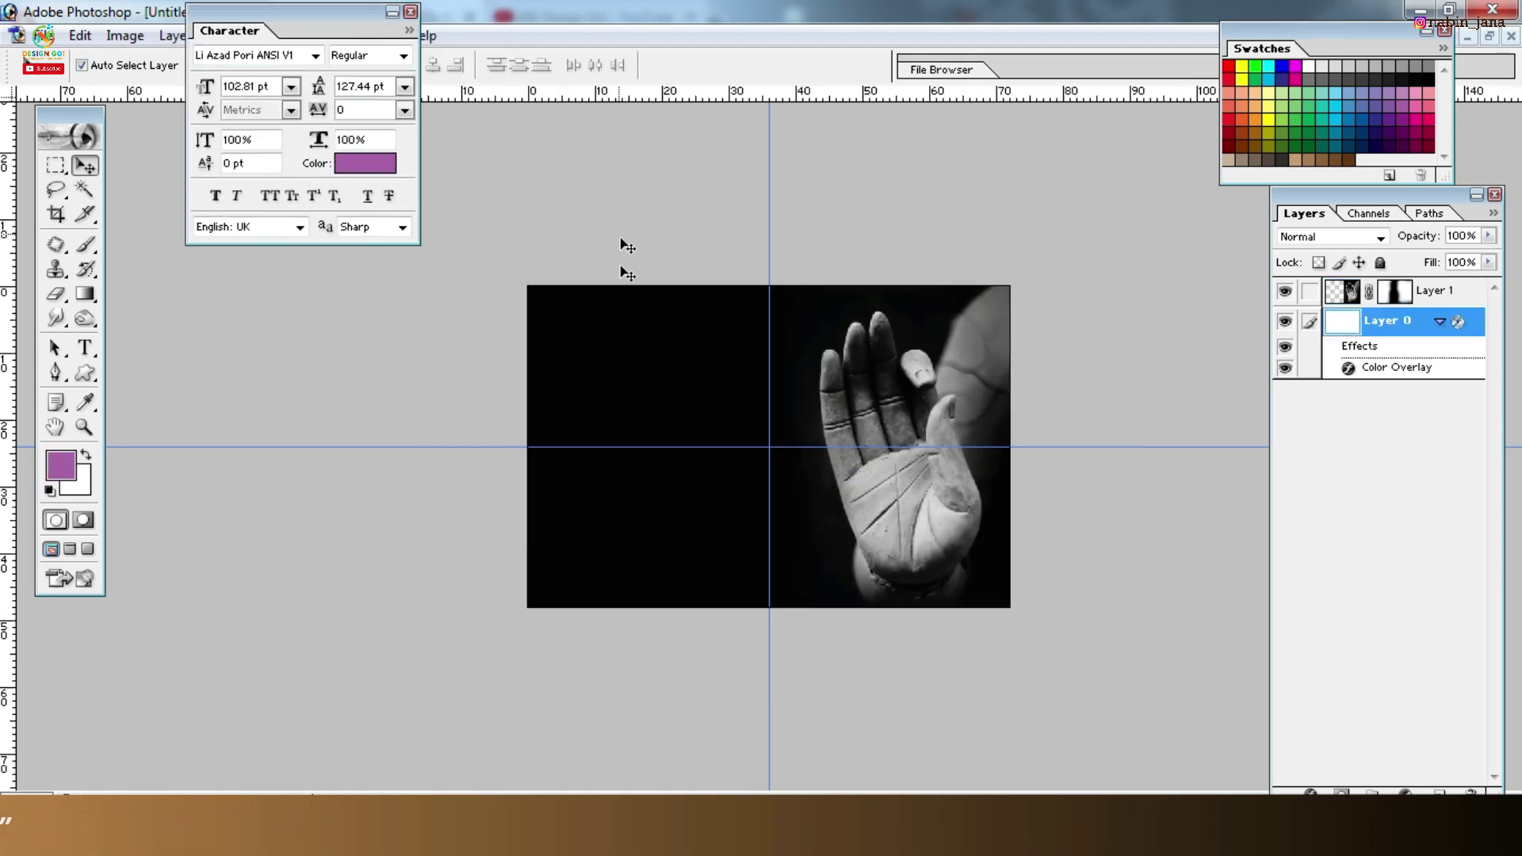
pyautogui.hotkey('ctrl', '-')
pyautogui.click(30, 832)
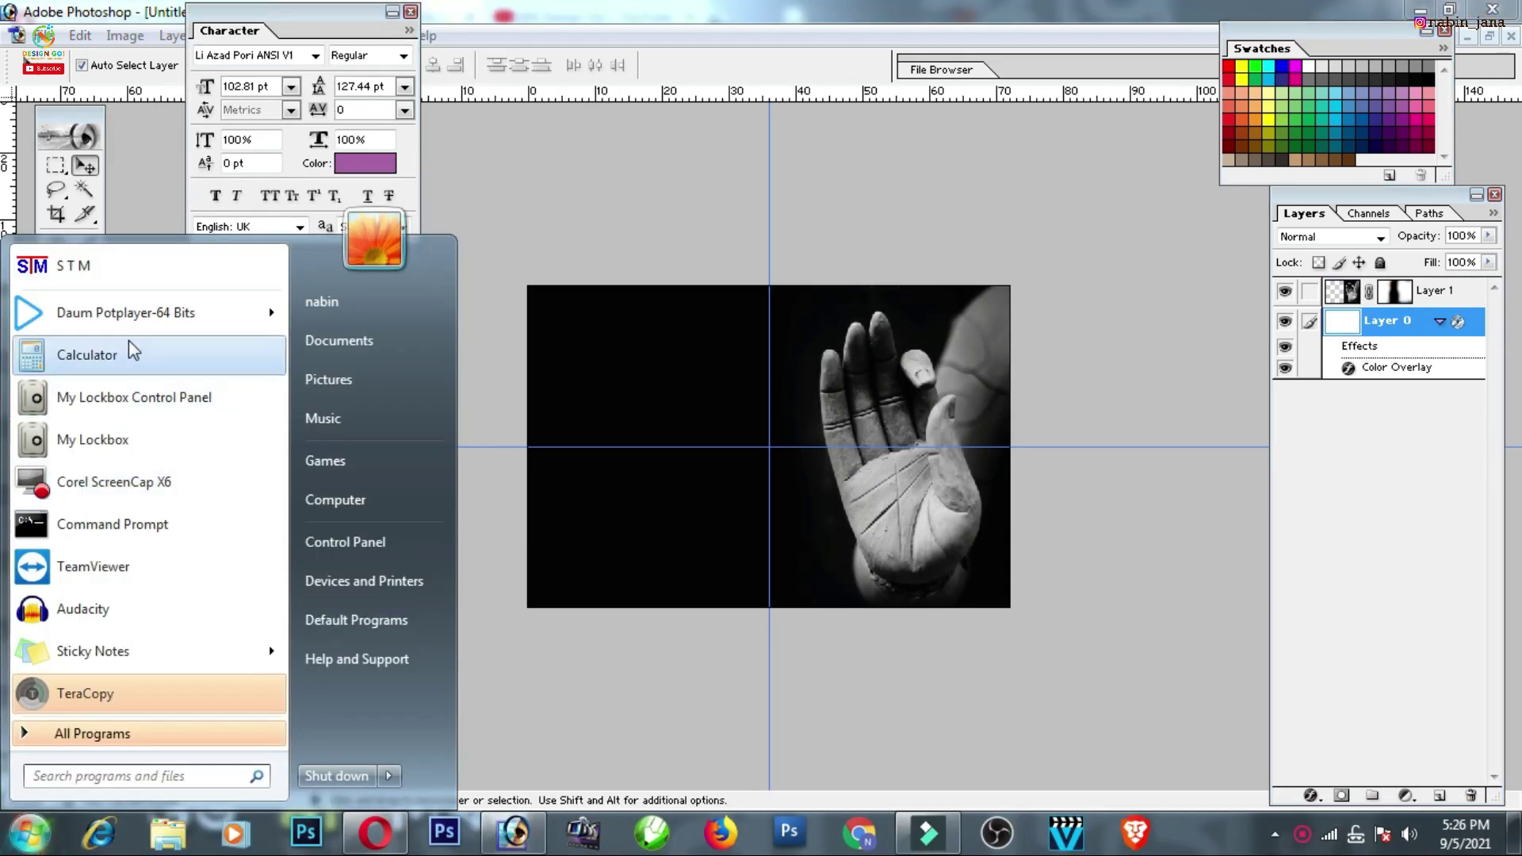
pyautogui.click(135, 262)
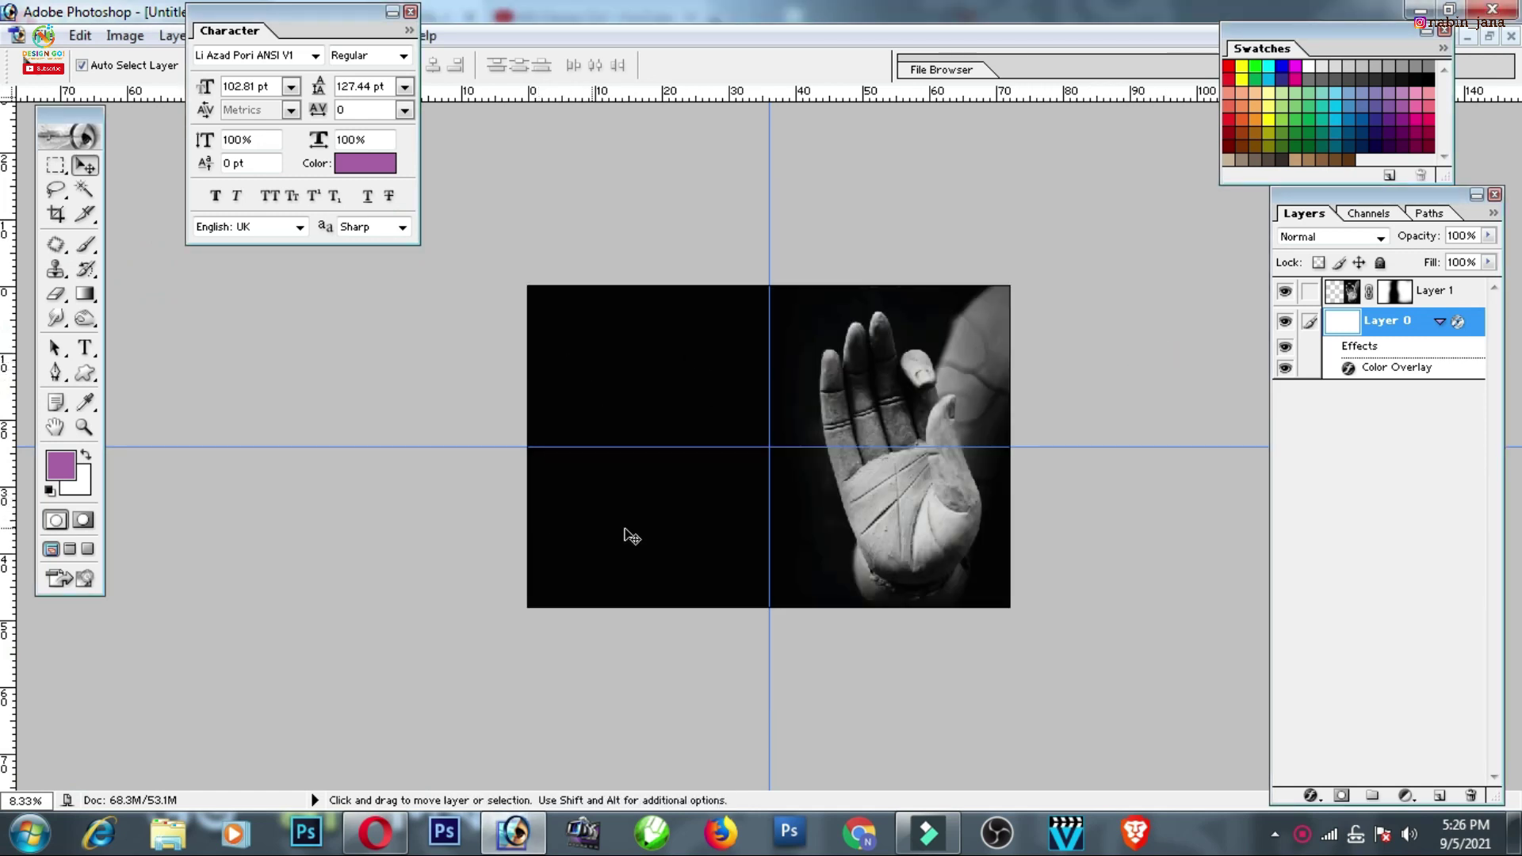
# Type a Bengali text line in the Li Azad Pori ANSI V1 font on the banner's left
pyautogui.click(85, 347)
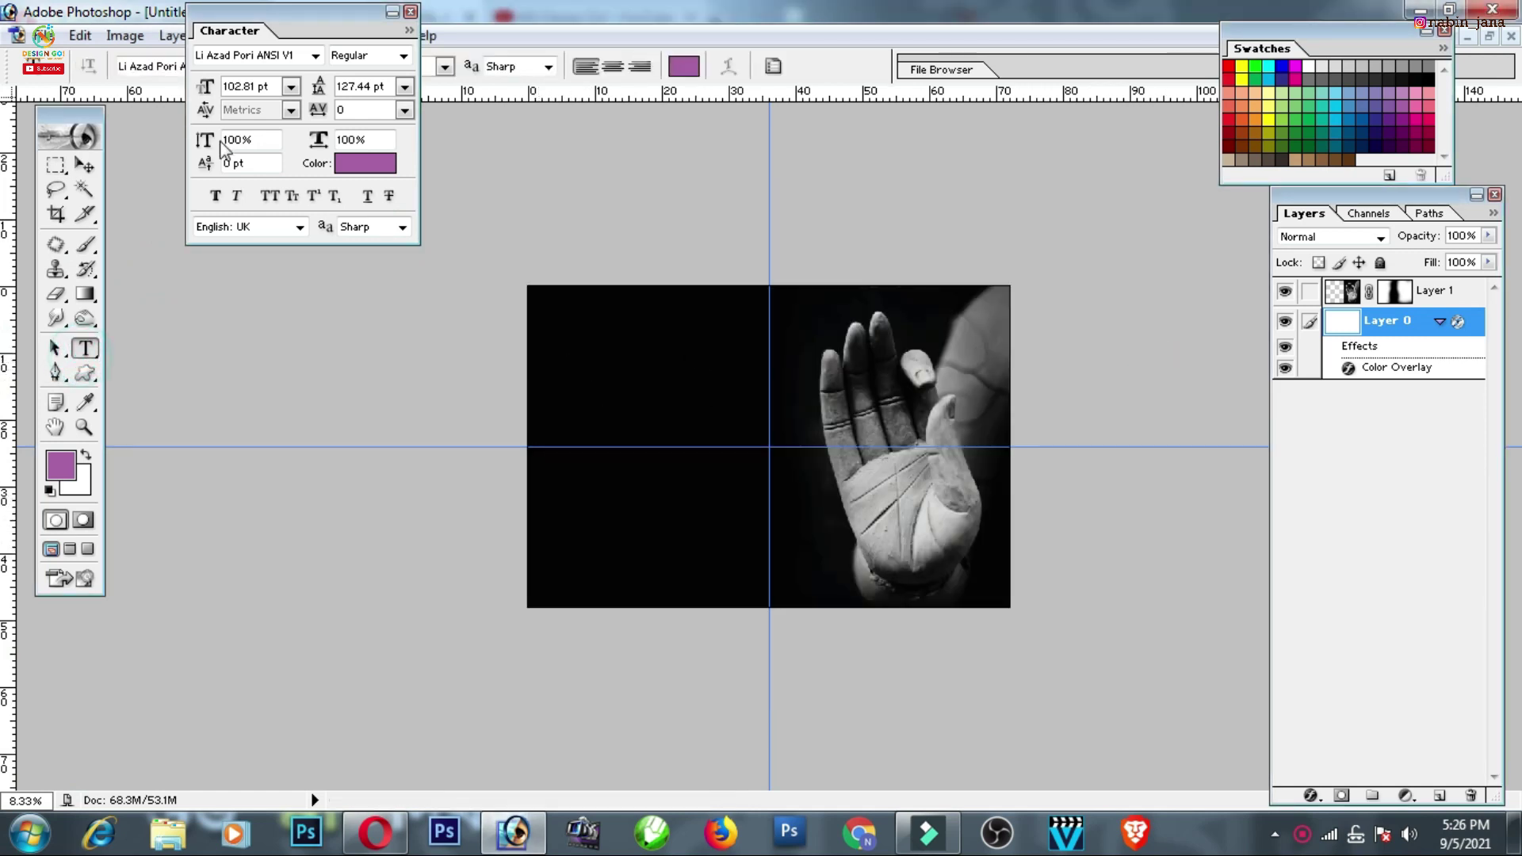
pyautogui.click(316, 56)
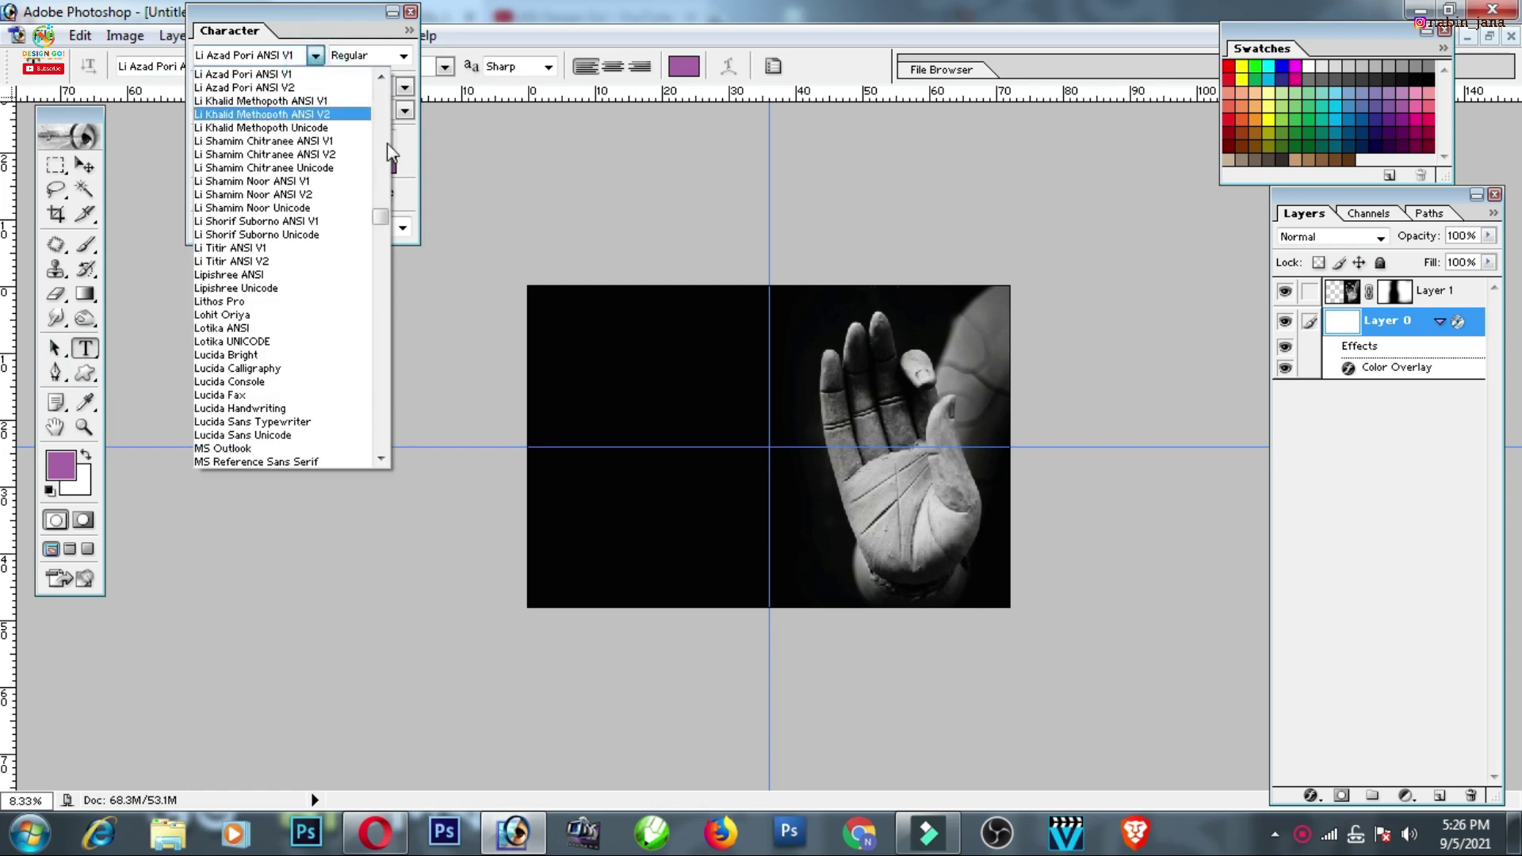
pyautogui.click(596, 131)
pyautogui.click(618, 358)
pyautogui.write('iweb')
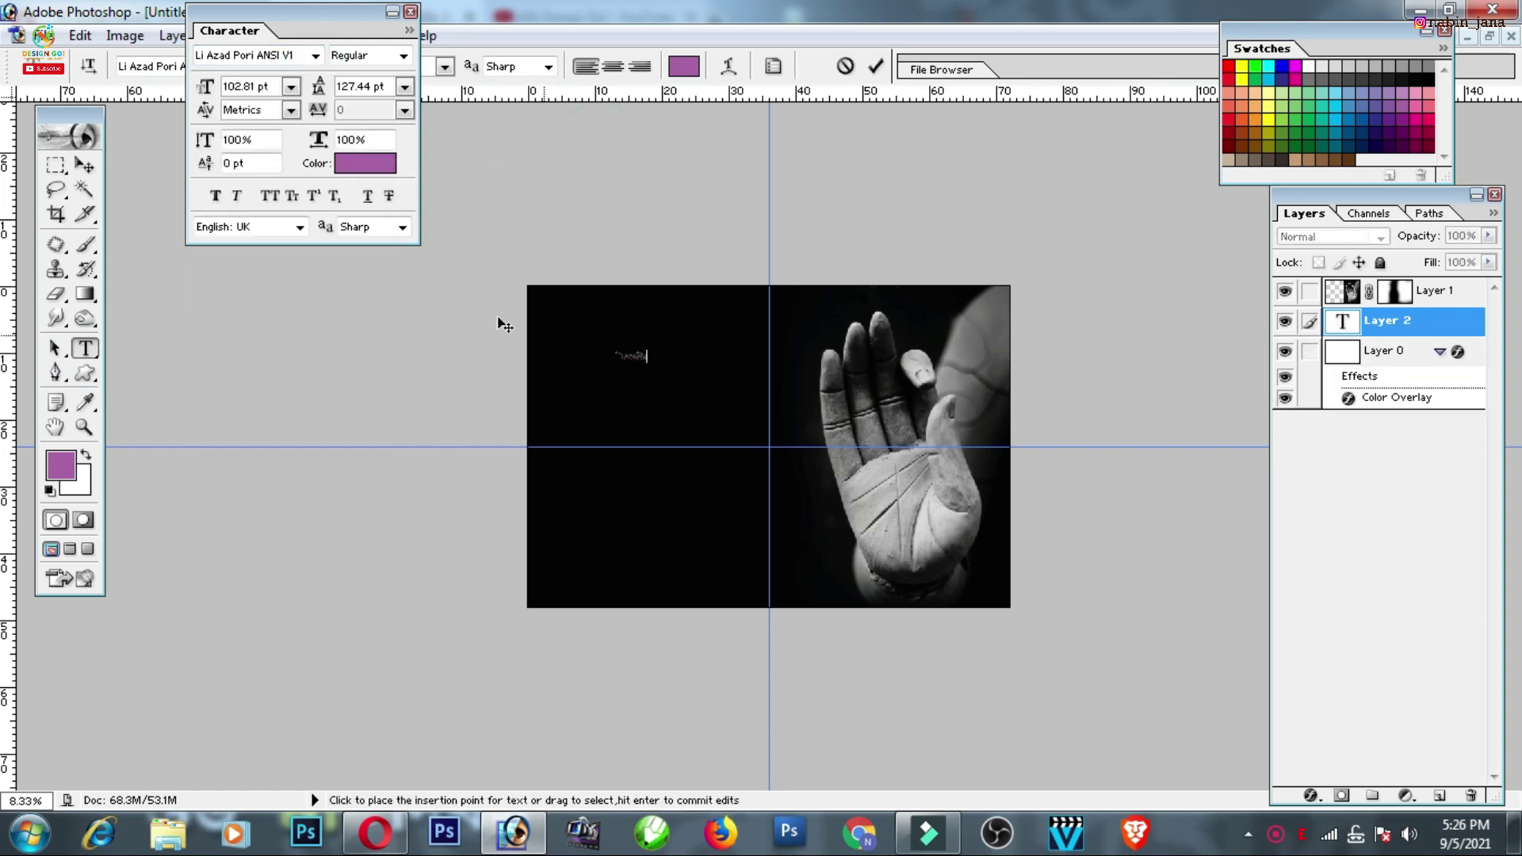
pyautogui.click(83, 164)
# Move the purple text down to just below the middle guide
pyautogui.hotkey('ctrl', 't')
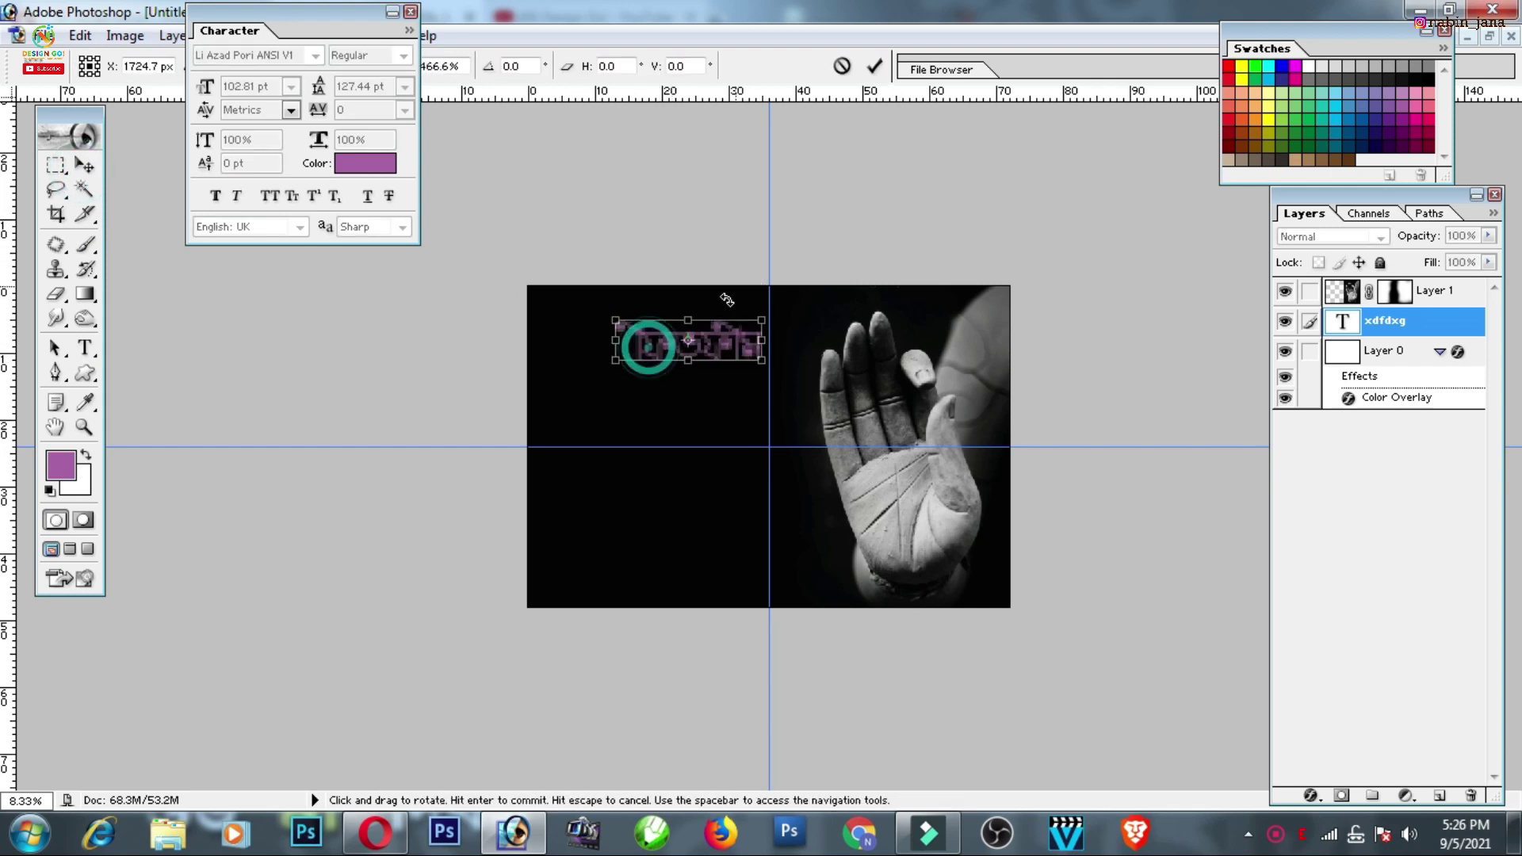
pyautogui.press('Return')
pyautogui.hotkey('ctrl', '+')
pyautogui.moveTo(684, 255); pyautogui.dragTo(642, 520)
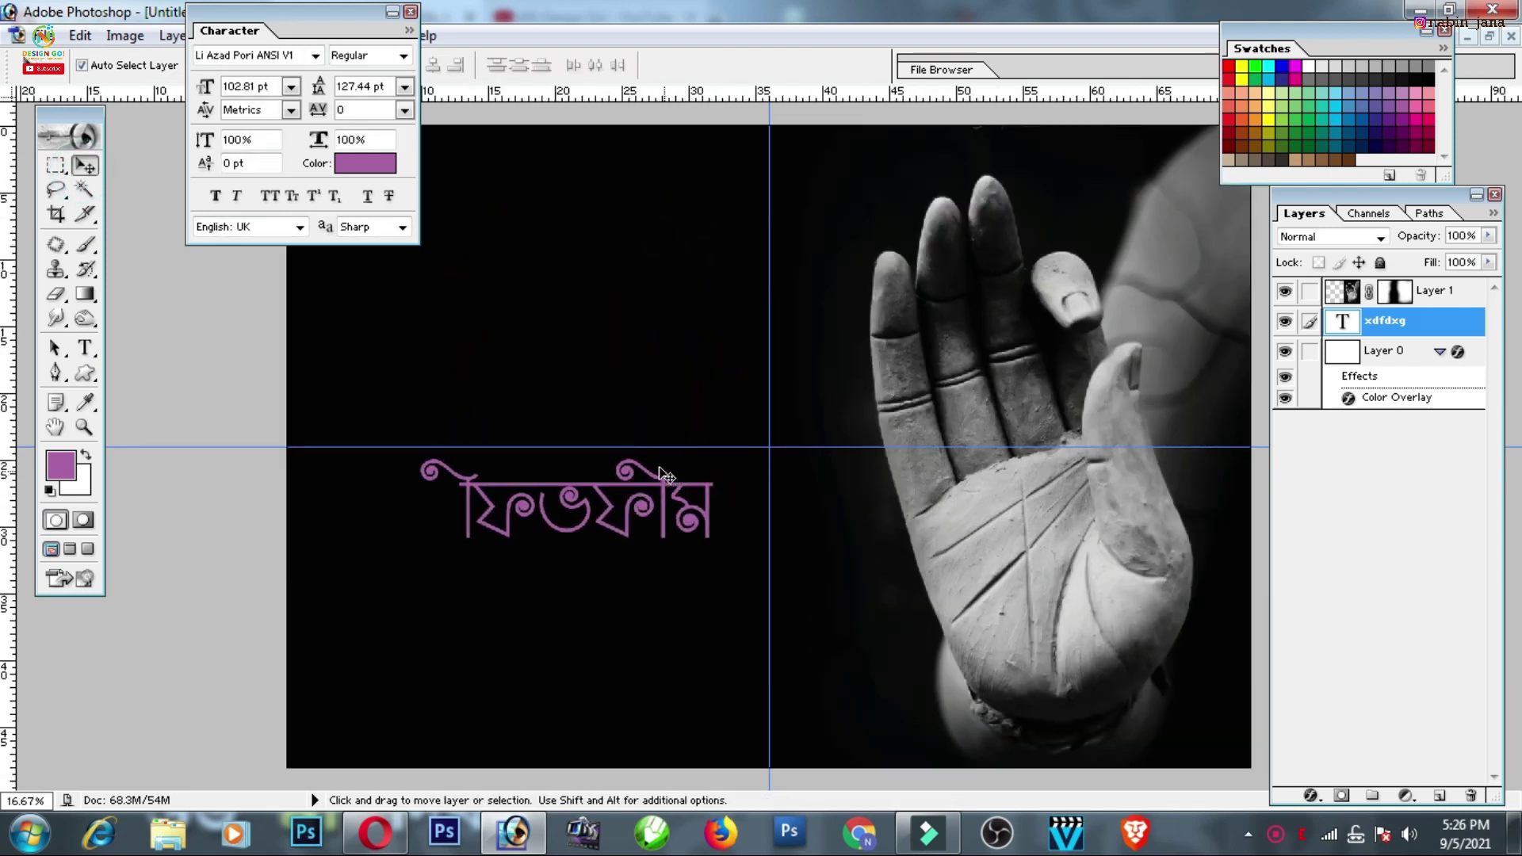
# Switch the Bengali keyboard to the Bijoy layout
pyautogui.rightClick(1294, 821)
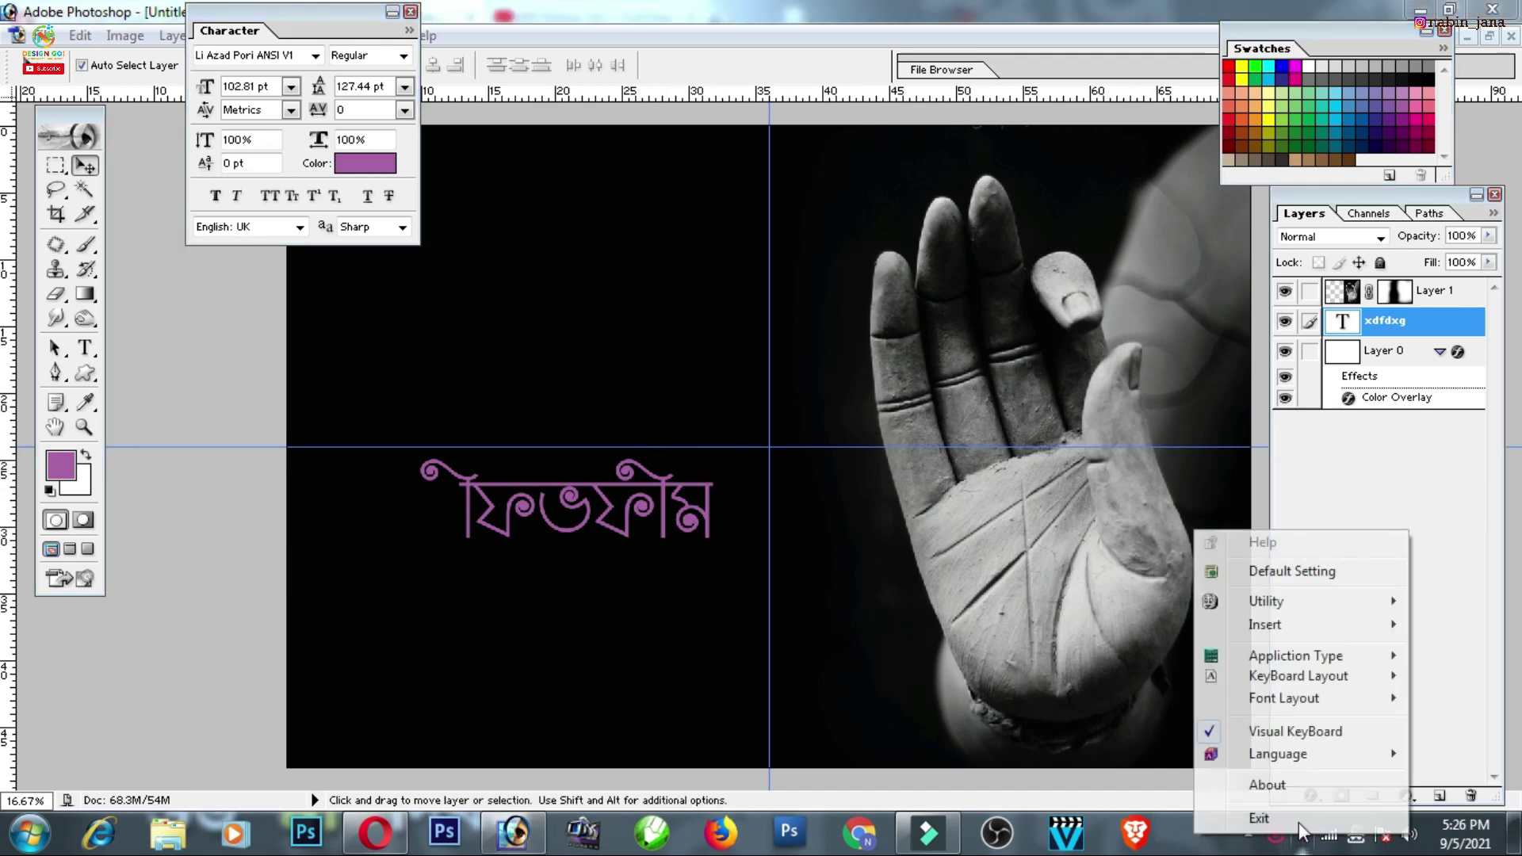
pyautogui.moveTo(1262, 805)
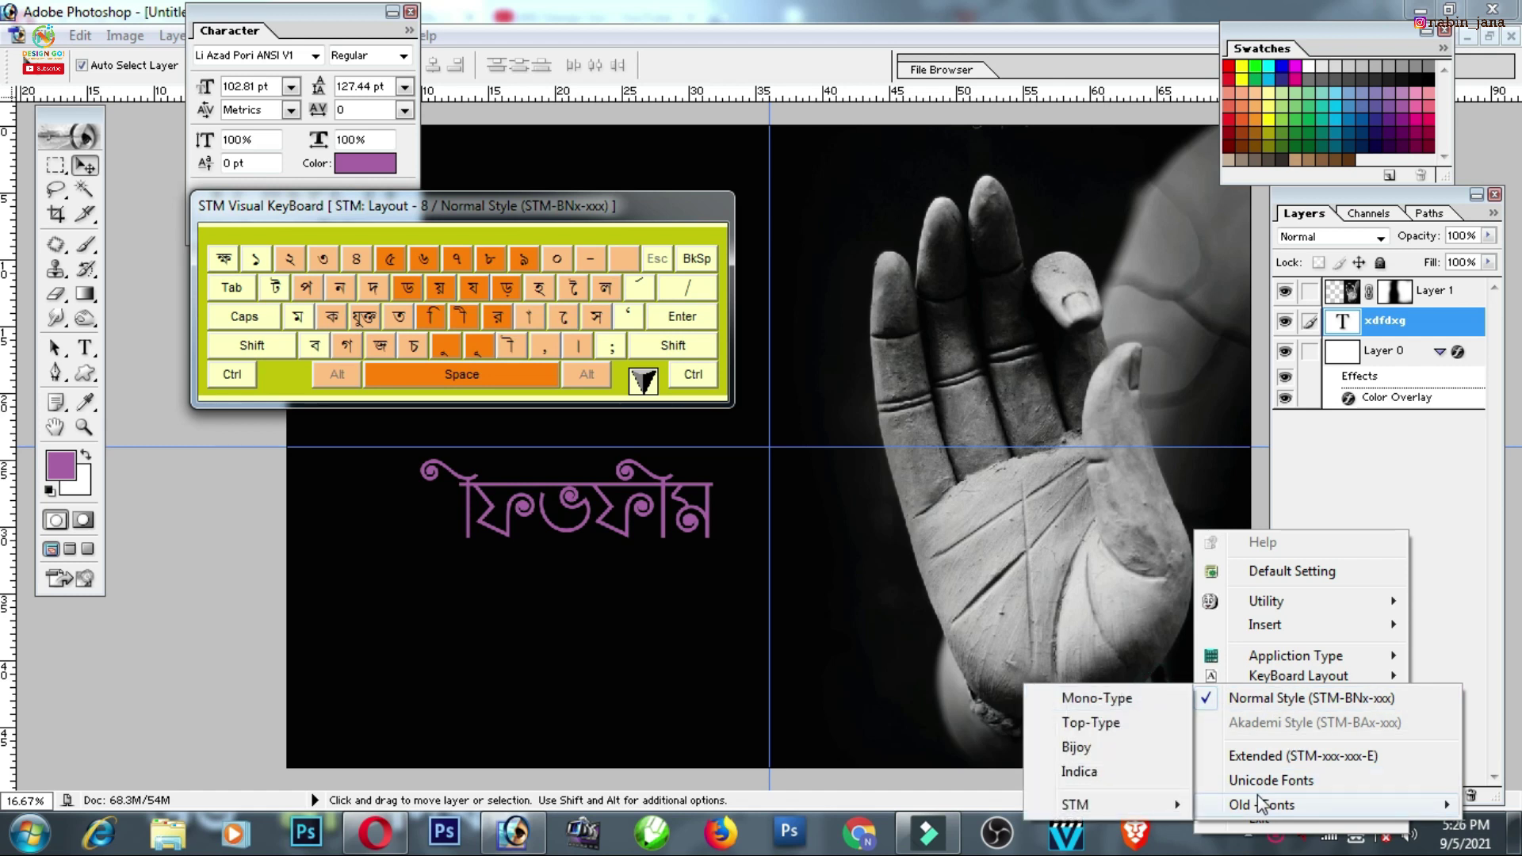
pyautogui.click(1112, 752)
pyautogui.click(679, 588)
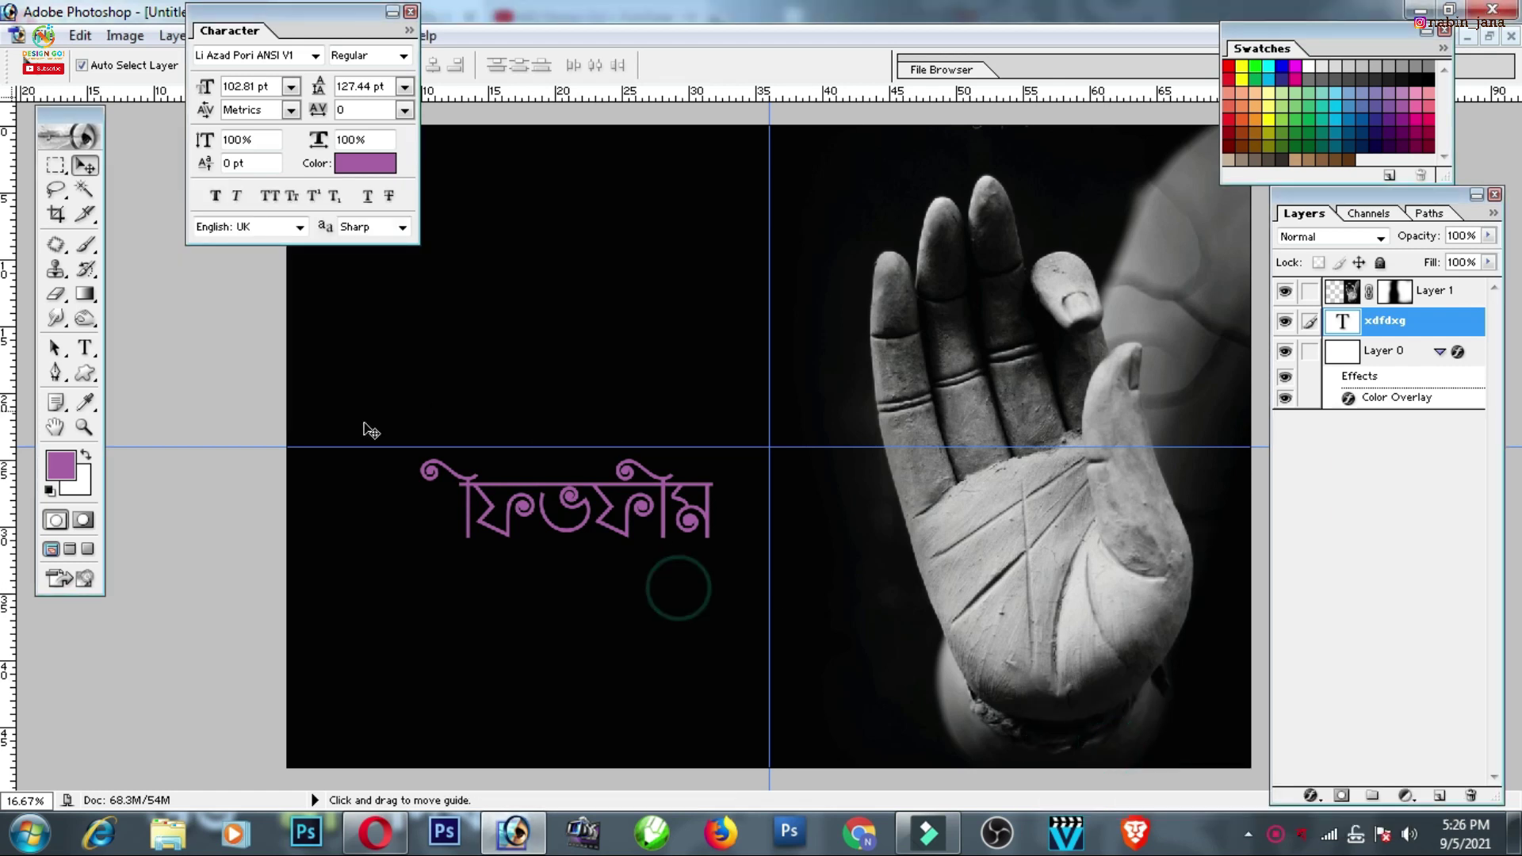
# Retype the text as অপেক্ষা, removing the misplaced vowel sign
pyautogui.click(85, 348)
pyautogui.tripleClick(551, 484)
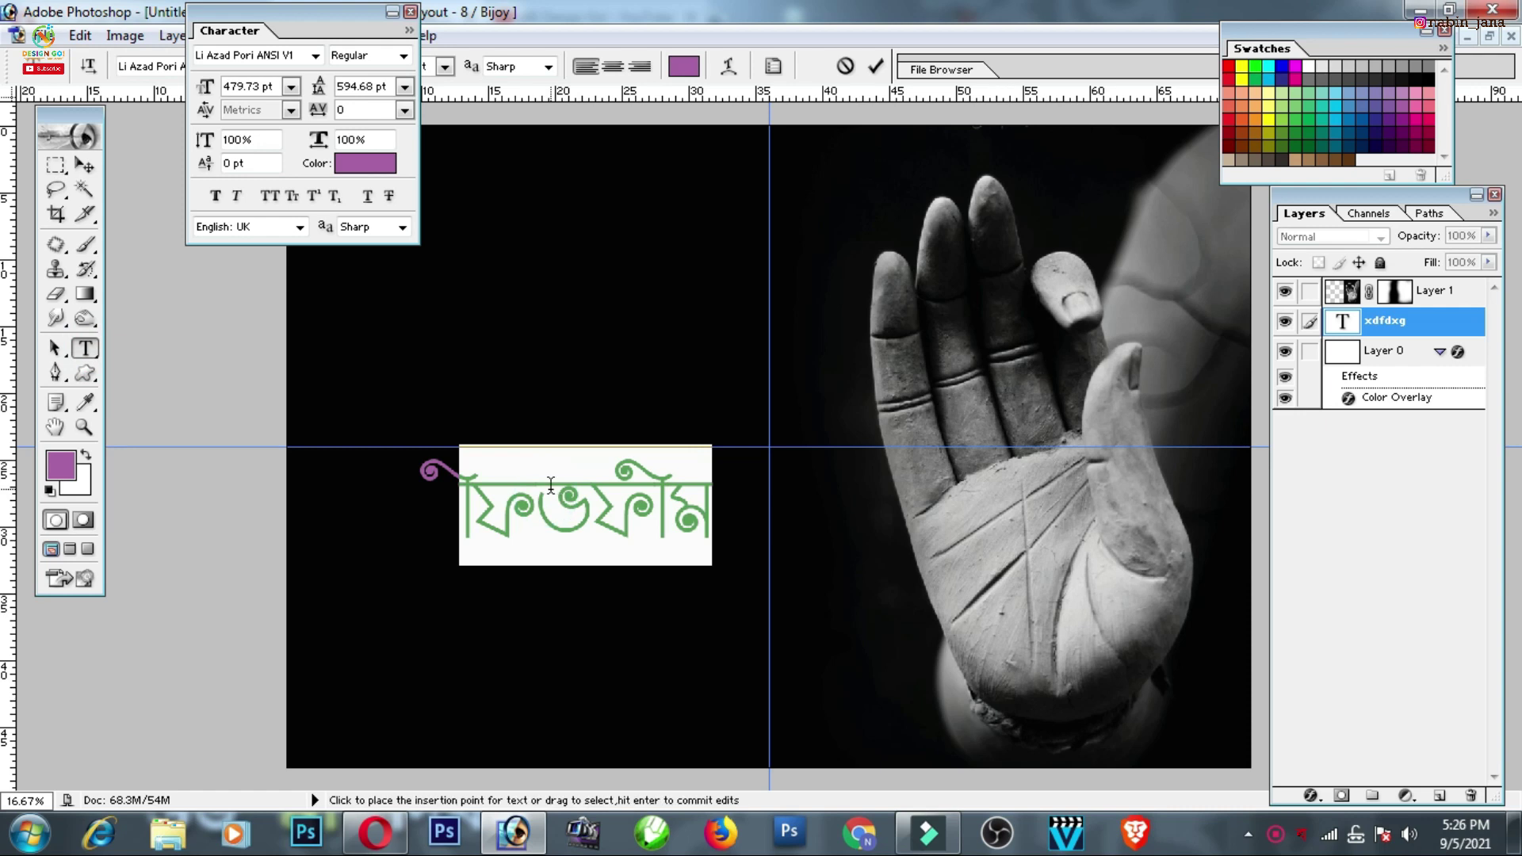
pyautogui.write('অ')
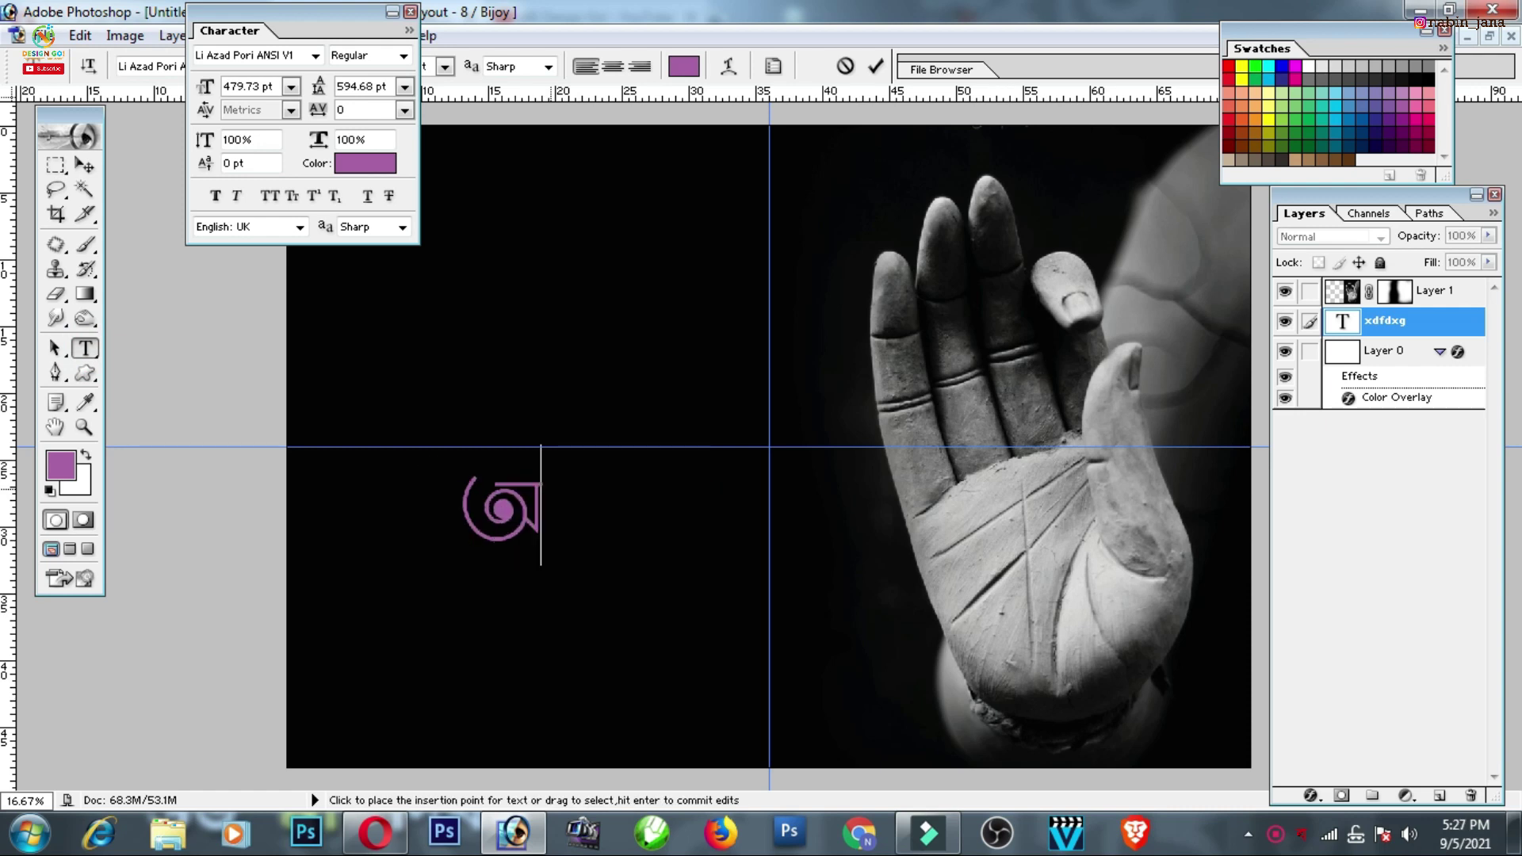
pyautogui.write('পে')
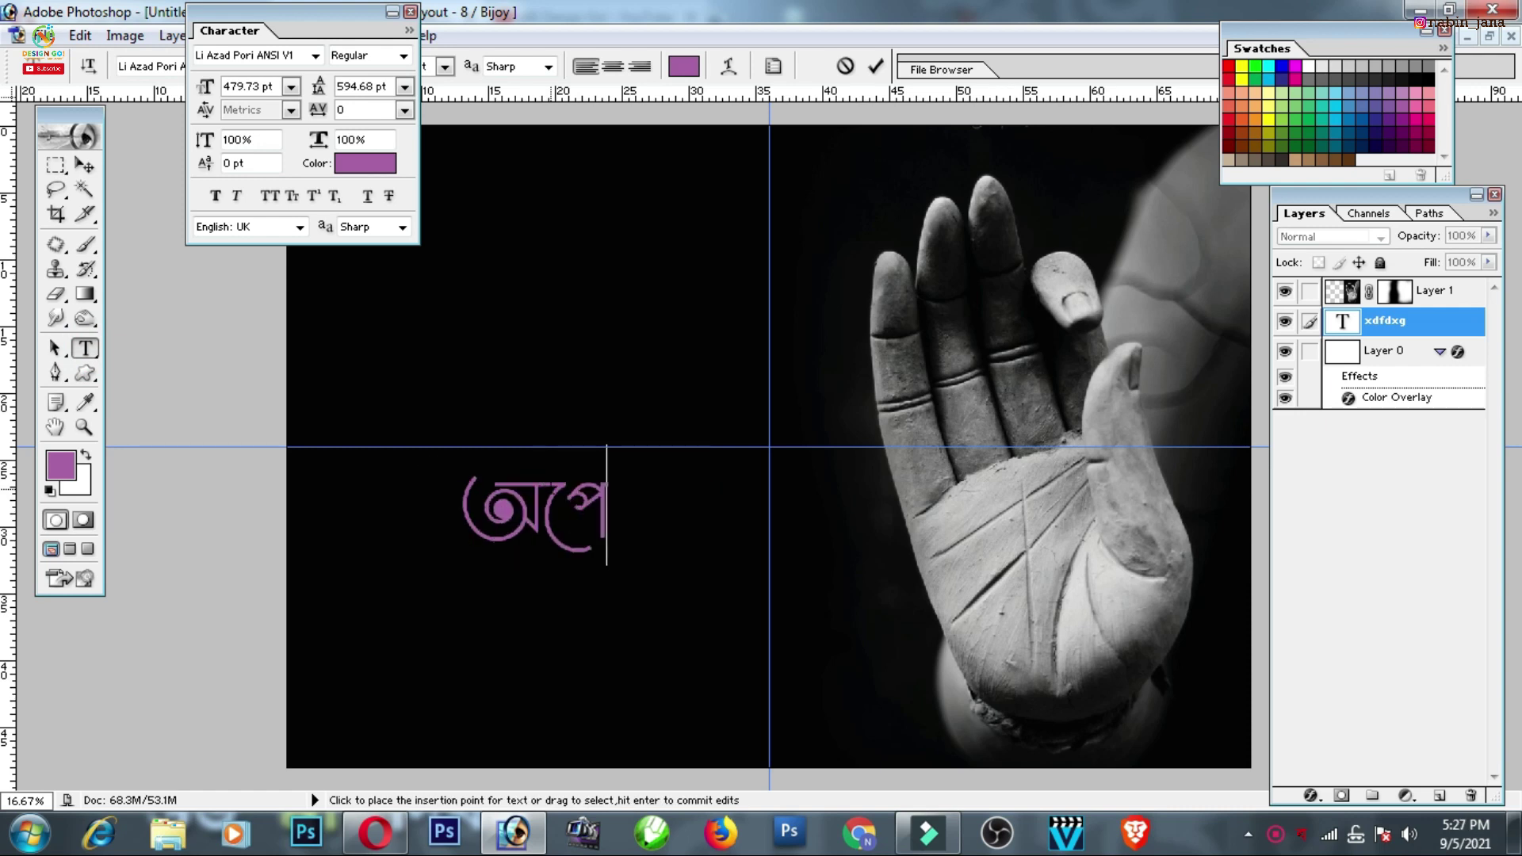
pyautogui.write('ক্ষে')
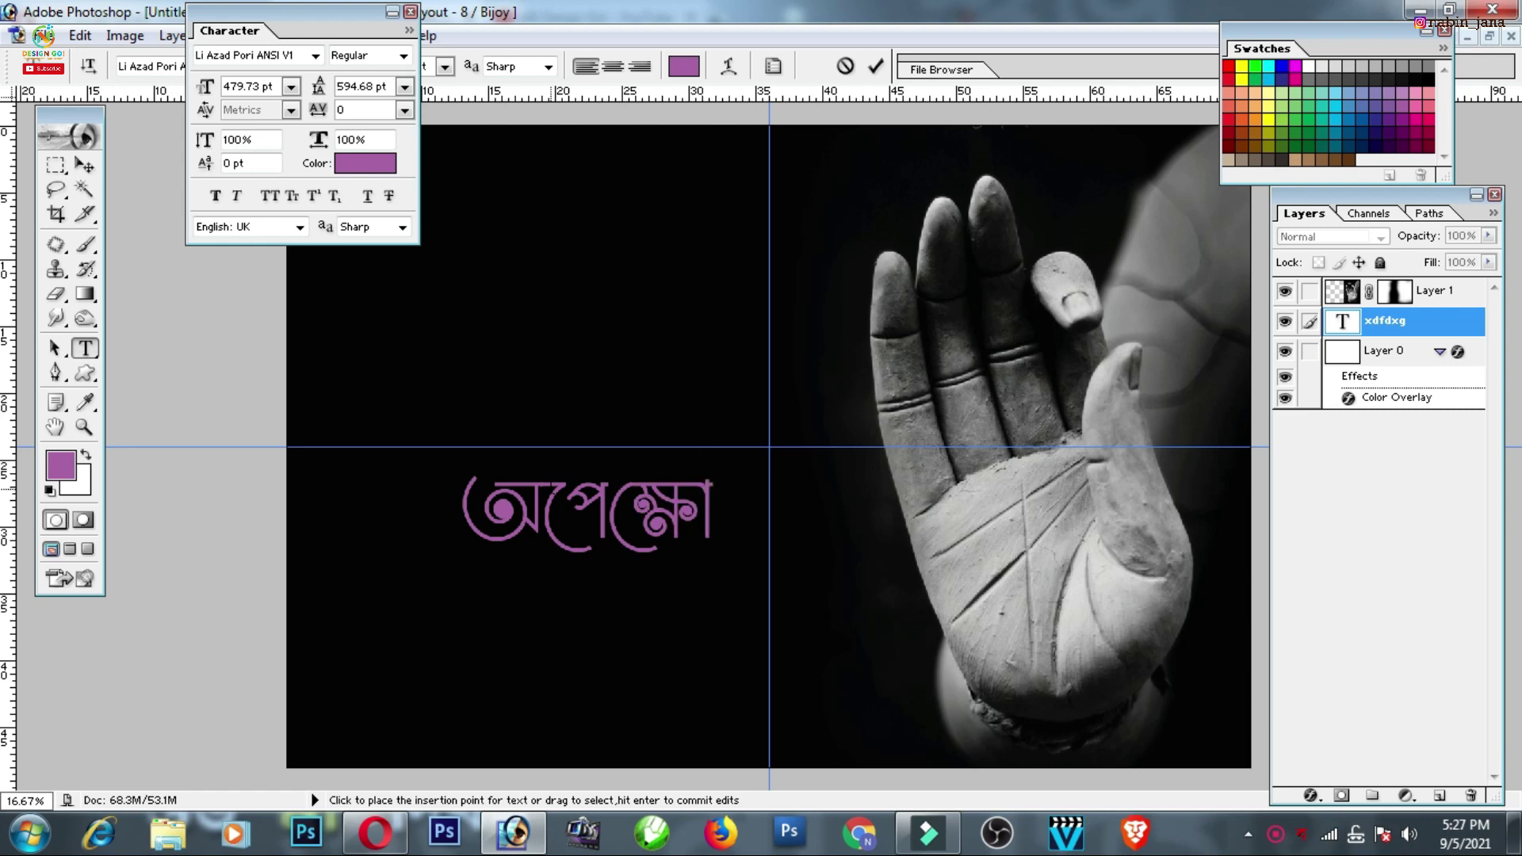
pyautogui.press('Left')
pyautogui.press('Left')
pyautogui.hotkey('shift', 'Left')
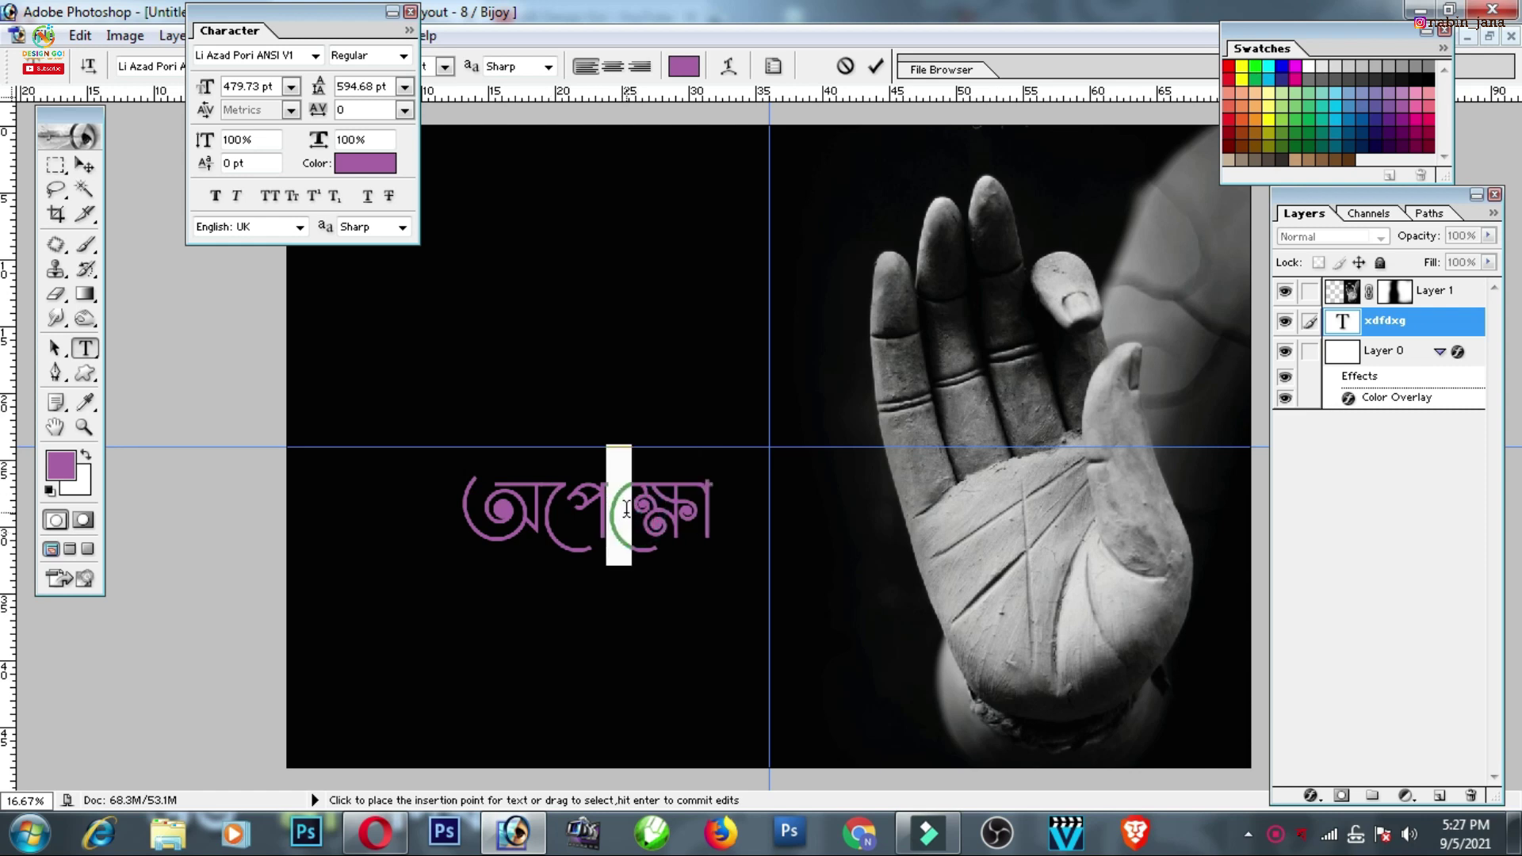
pyautogui.press('BackSpace')
pyautogui.click(84, 164)
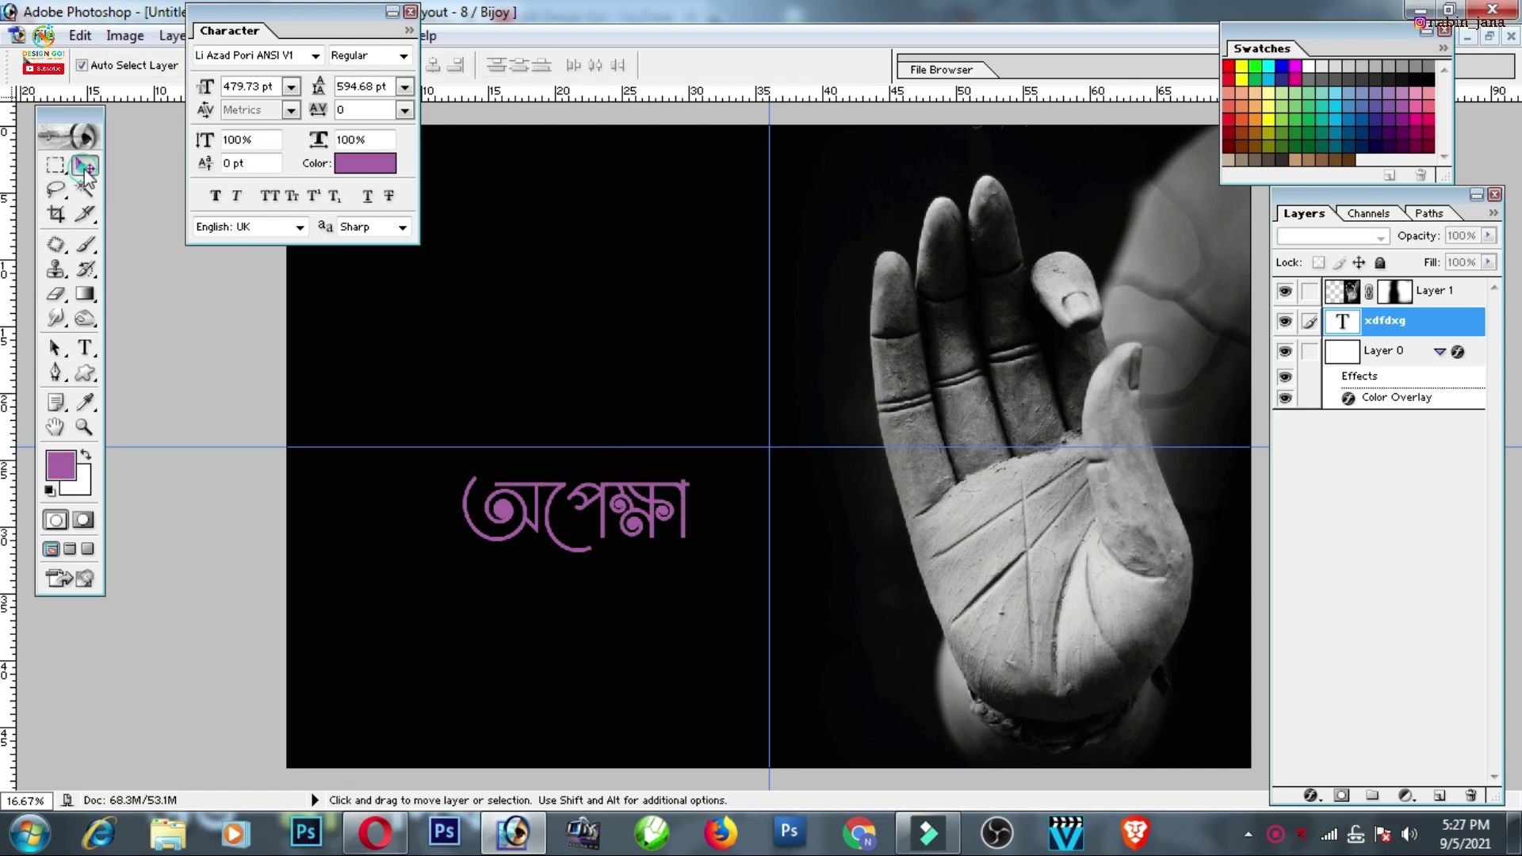
# Scale the অপেক্ষা title to about 151% and shift it lower left
pyautogui.hotkey('ctrl', 't')
pyautogui.moveTo(695, 539)
pyautogui.mouseDown()
pyautogui.moveTo(752, 554)
pyautogui.moveTo(620, 583)
pyautogui.moveTo(641, 563)
pyautogui.mouseUp()
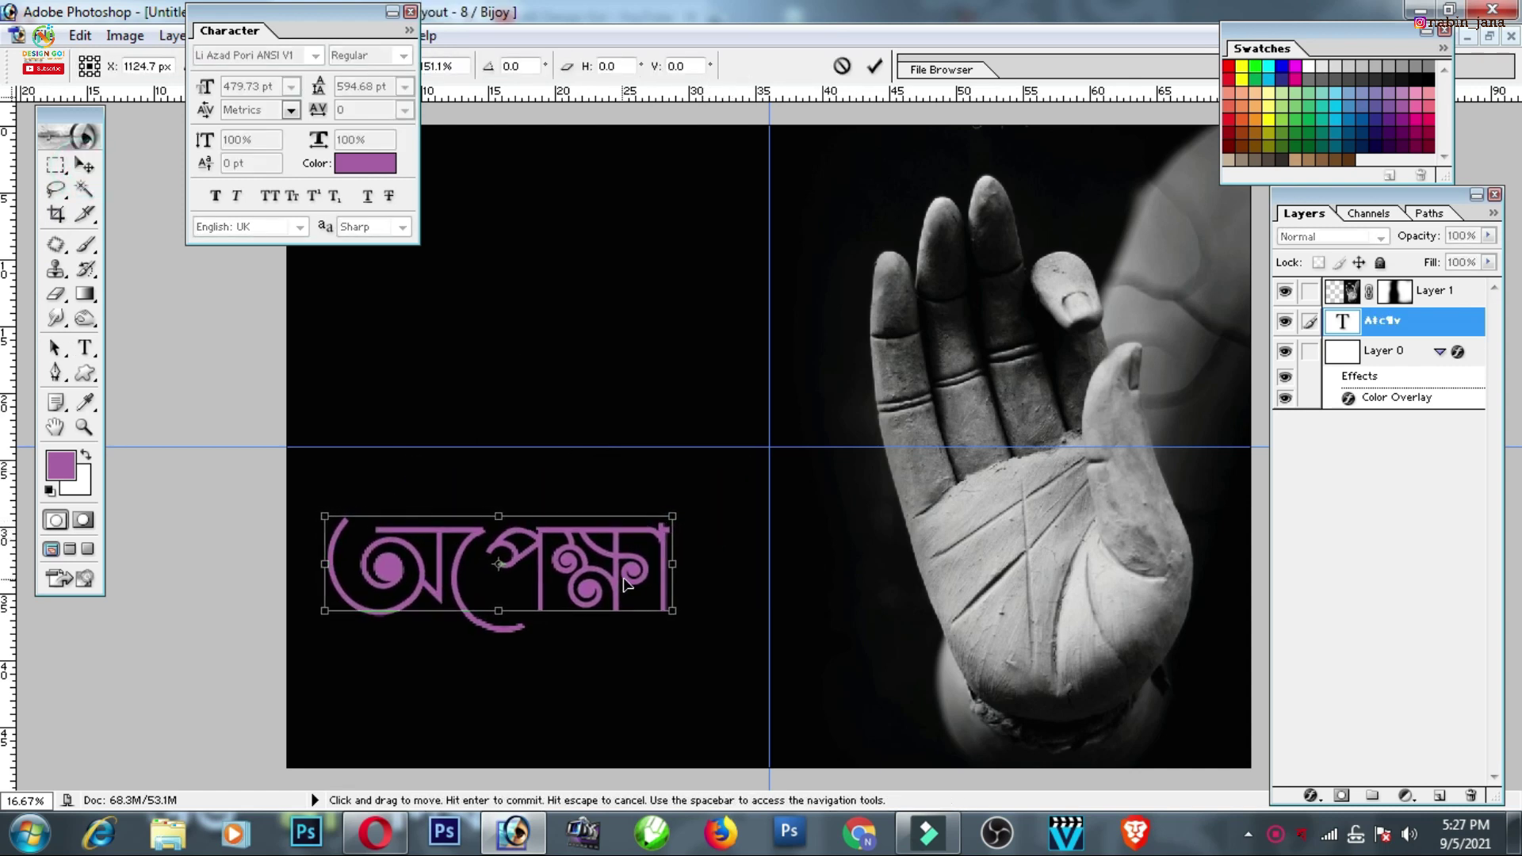
pyautogui.press('Return')
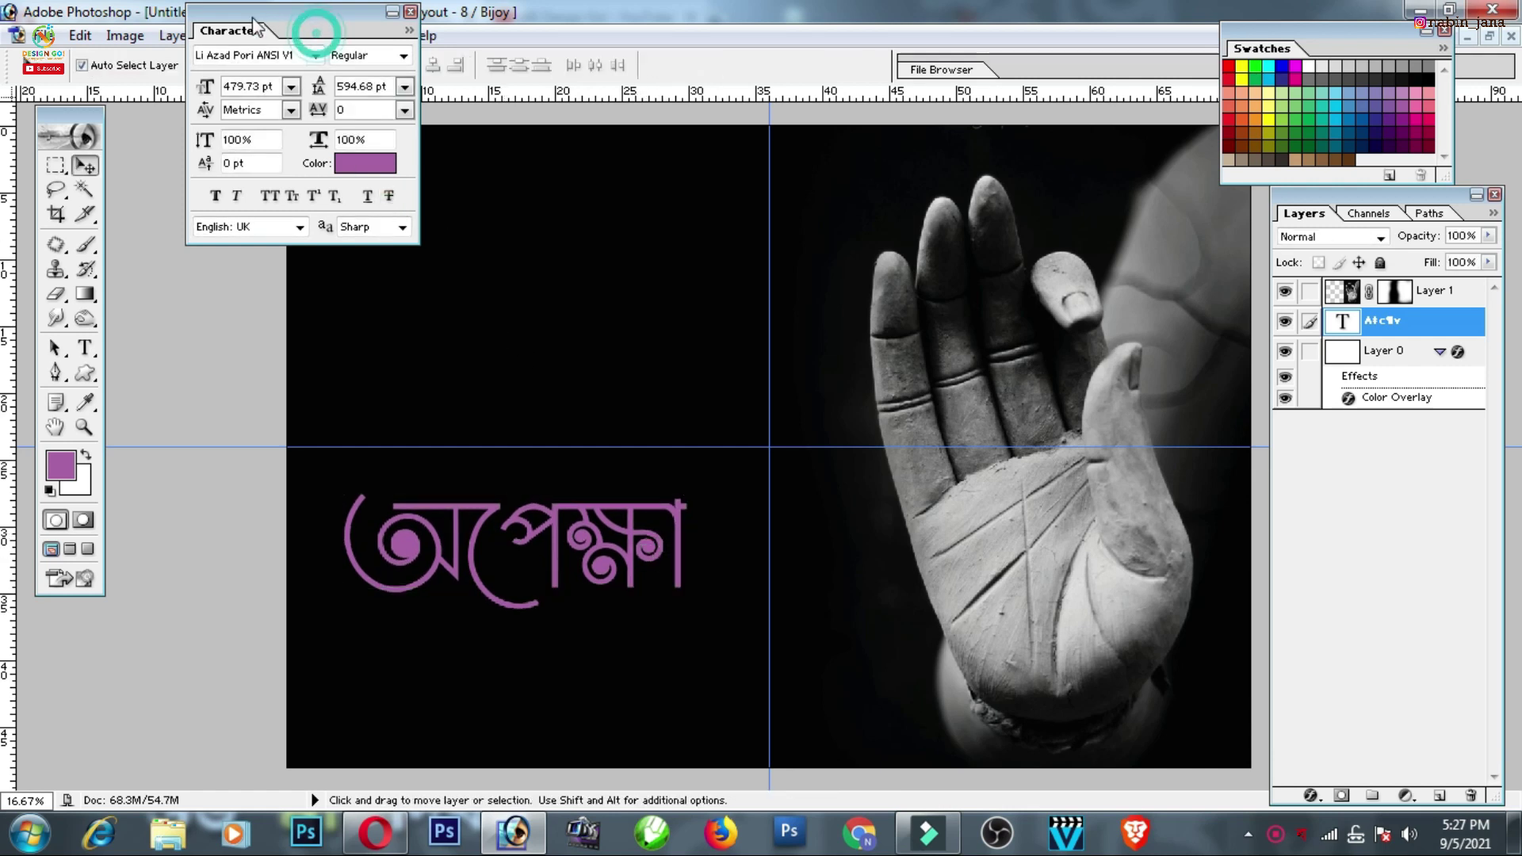
# Duplicate the title upward toward the top and shrink the copy
pyautogui.moveTo(315, 32); pyautogui.dragTo(254, 31)
pyautogui.moveTo(583, 543); pyautogui.dragTo(641, 305)
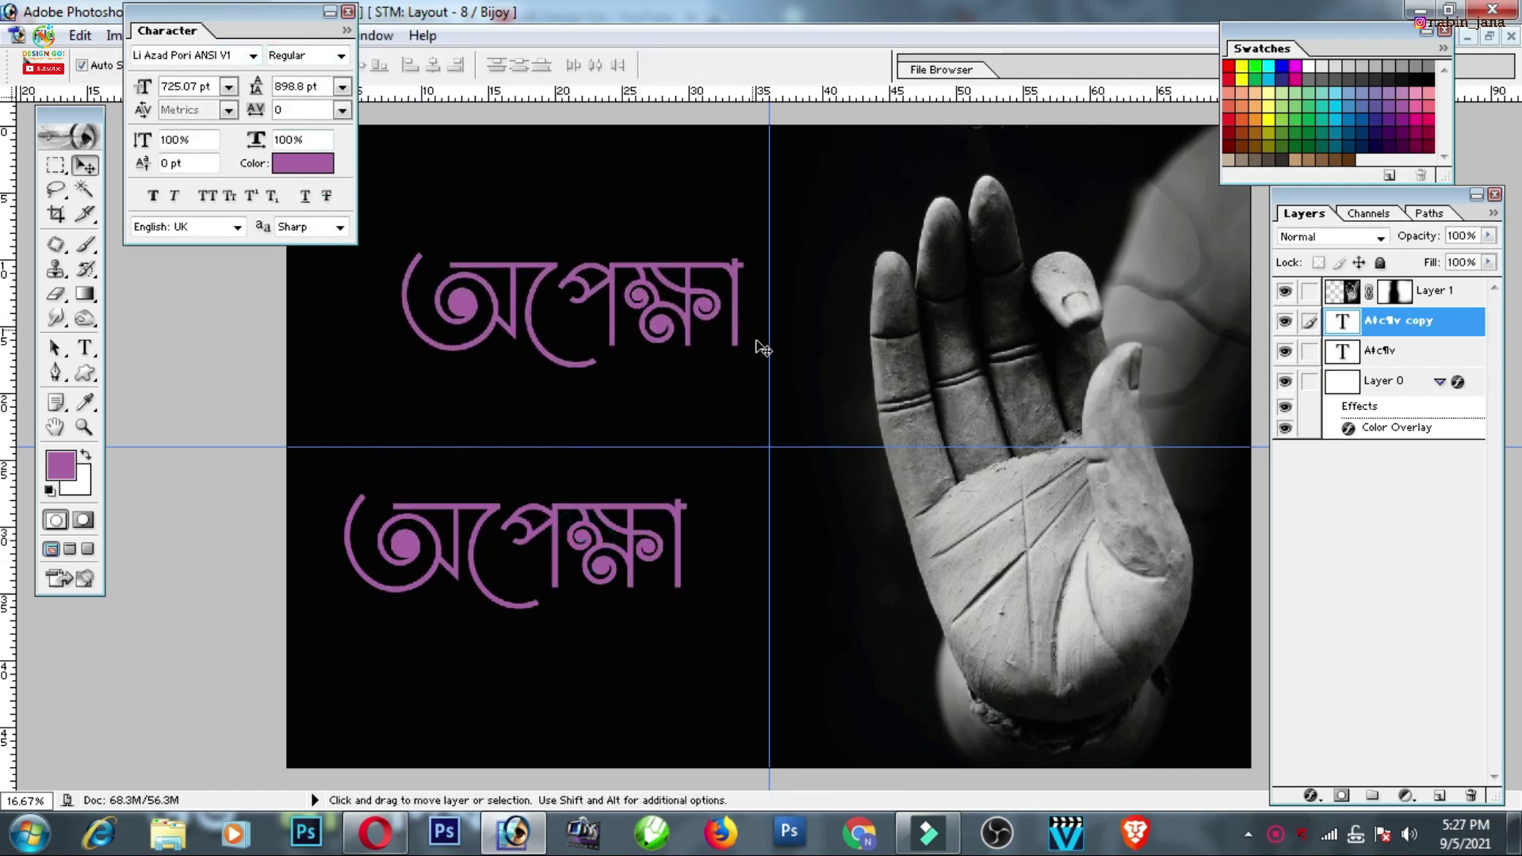
pyautogui.hotkey('ctrl', 't')
pyautogui.moveTo(741, 353); pyautogui.dragTo(642, 315)
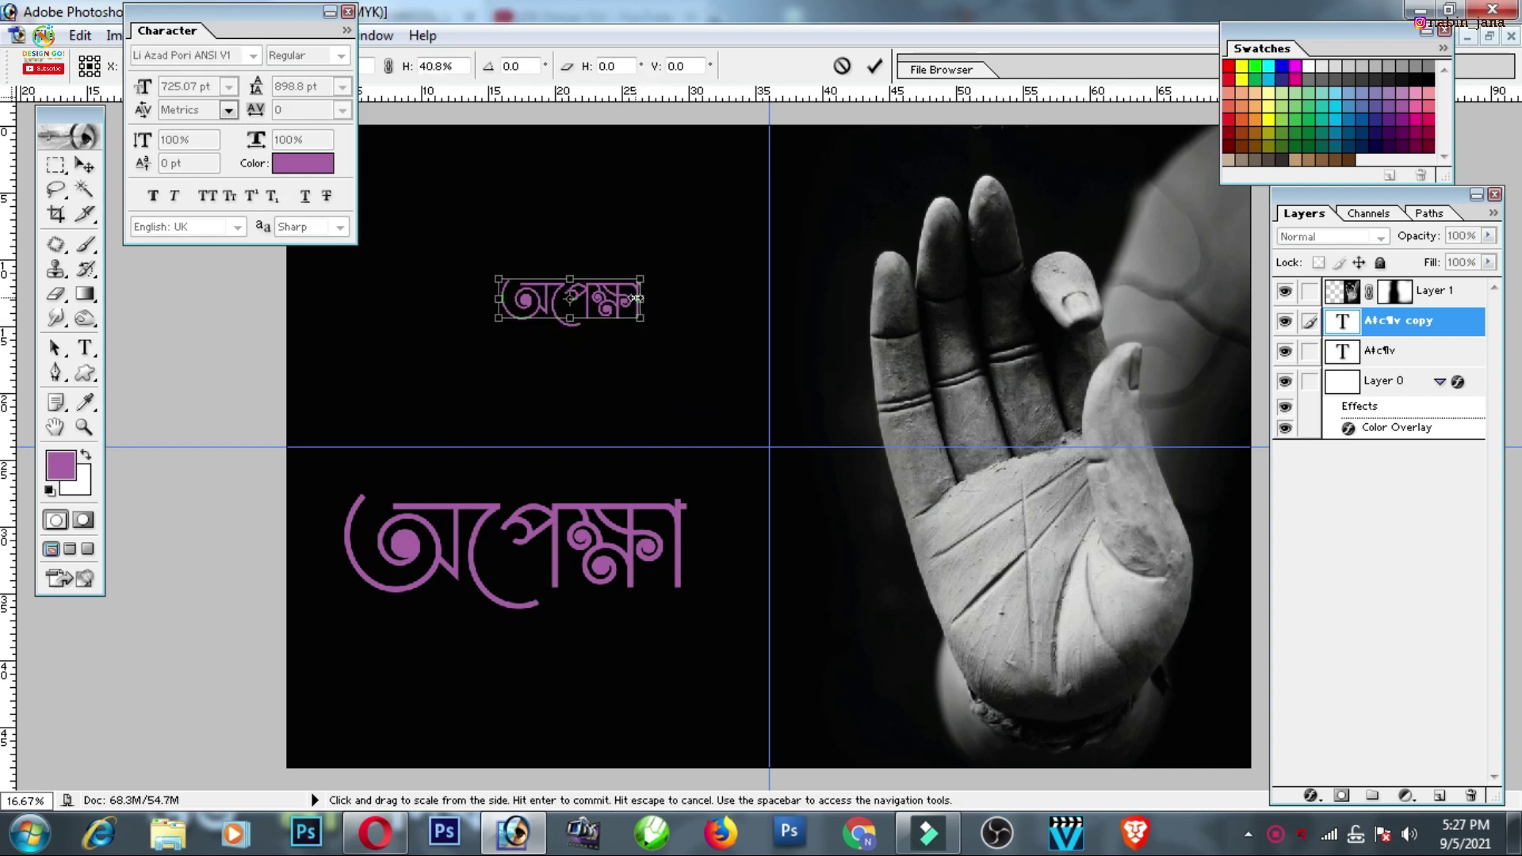
pyautogui.press('Return')
# Replace the copy's wording with দেবীবরণ ২০২১
pyautogui.click(85, 349)
pyautogui.moveTo(641, 301); pyautogui.dragTo(530, 302)
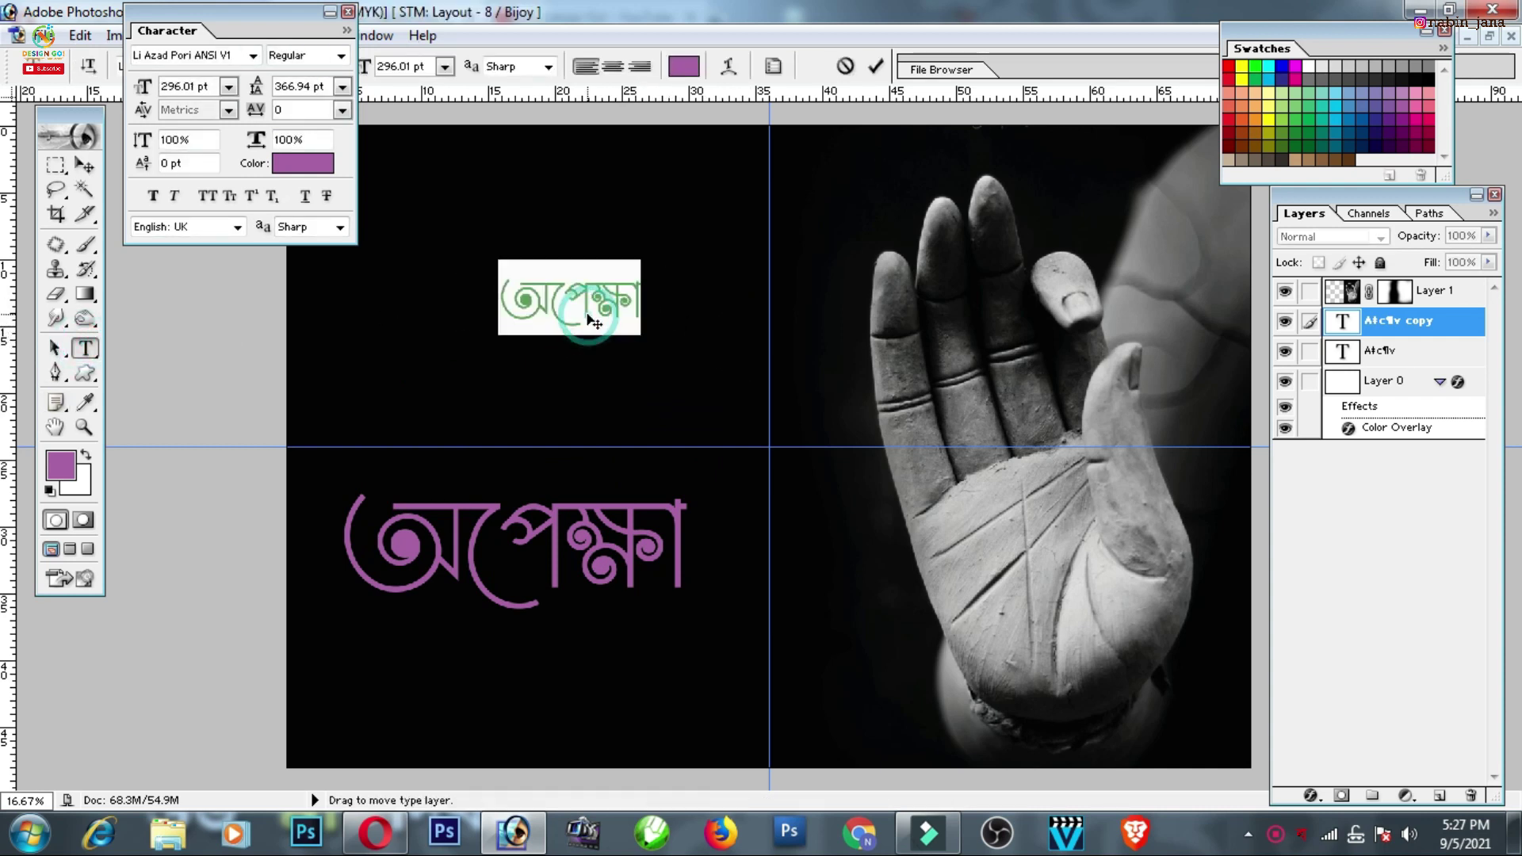
pyautogui.press('BackSpace')
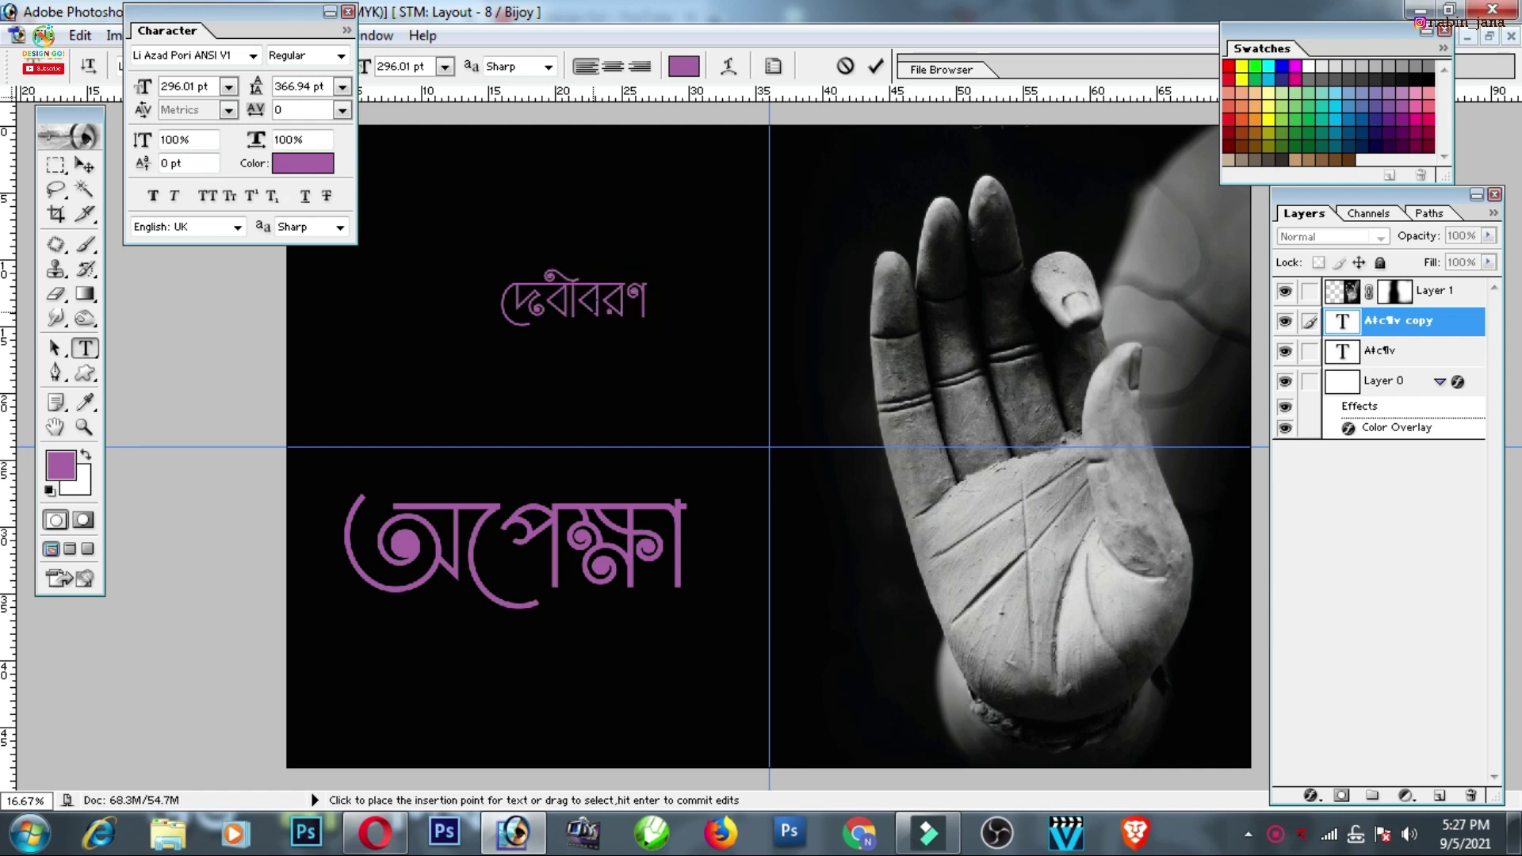
pyautogui.write('21')
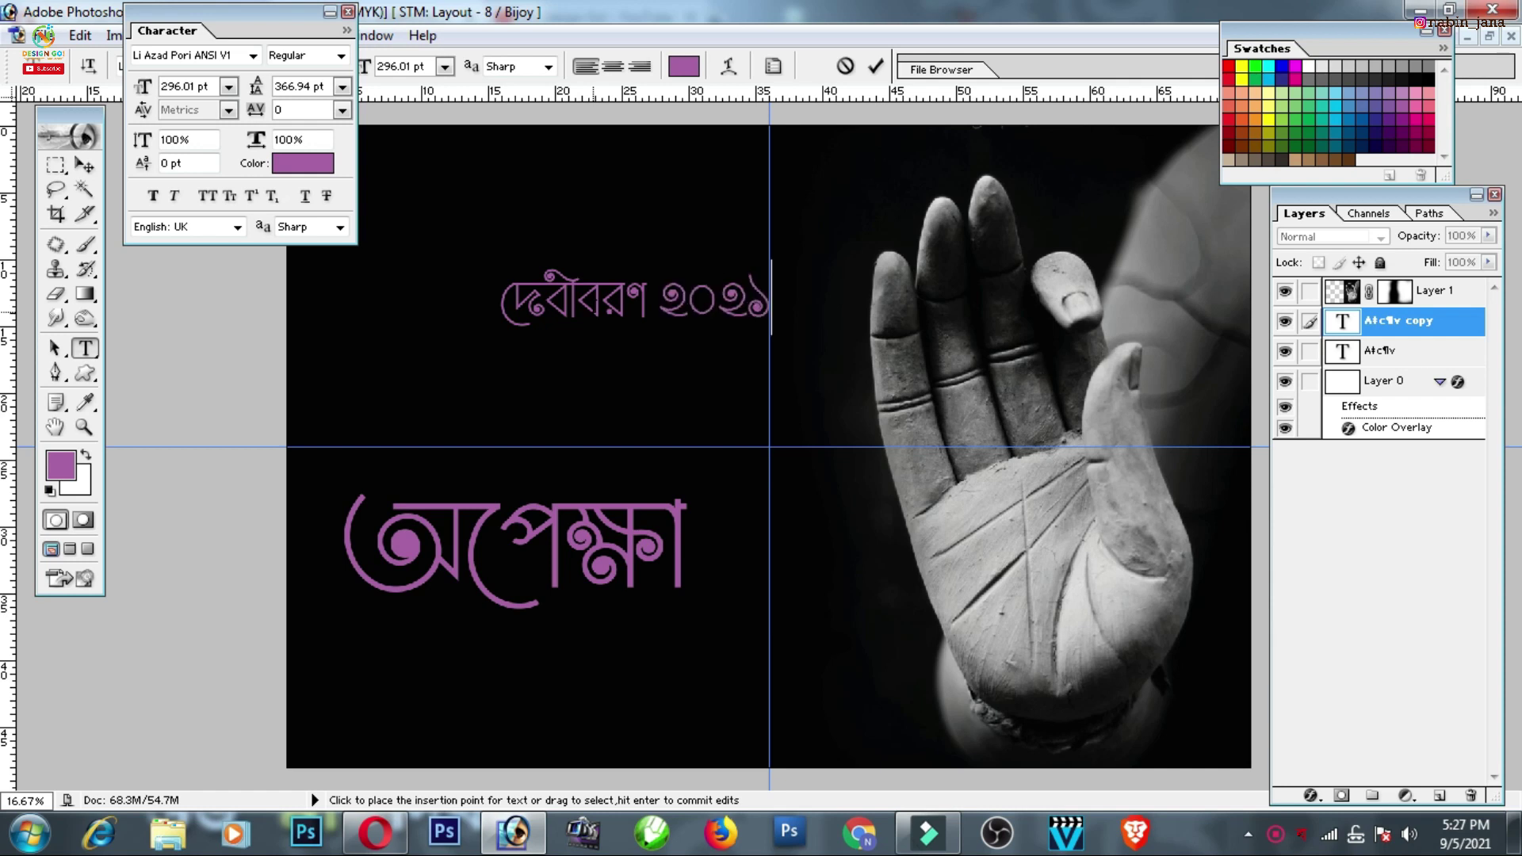
# Change the দেবীবরণ ২০২১ line's font to Li Khalid Methopoth
pyautogui.hotkey('ctrl', 'a')
pyautogui.click(215, 56)
pyautogui.press('Down')
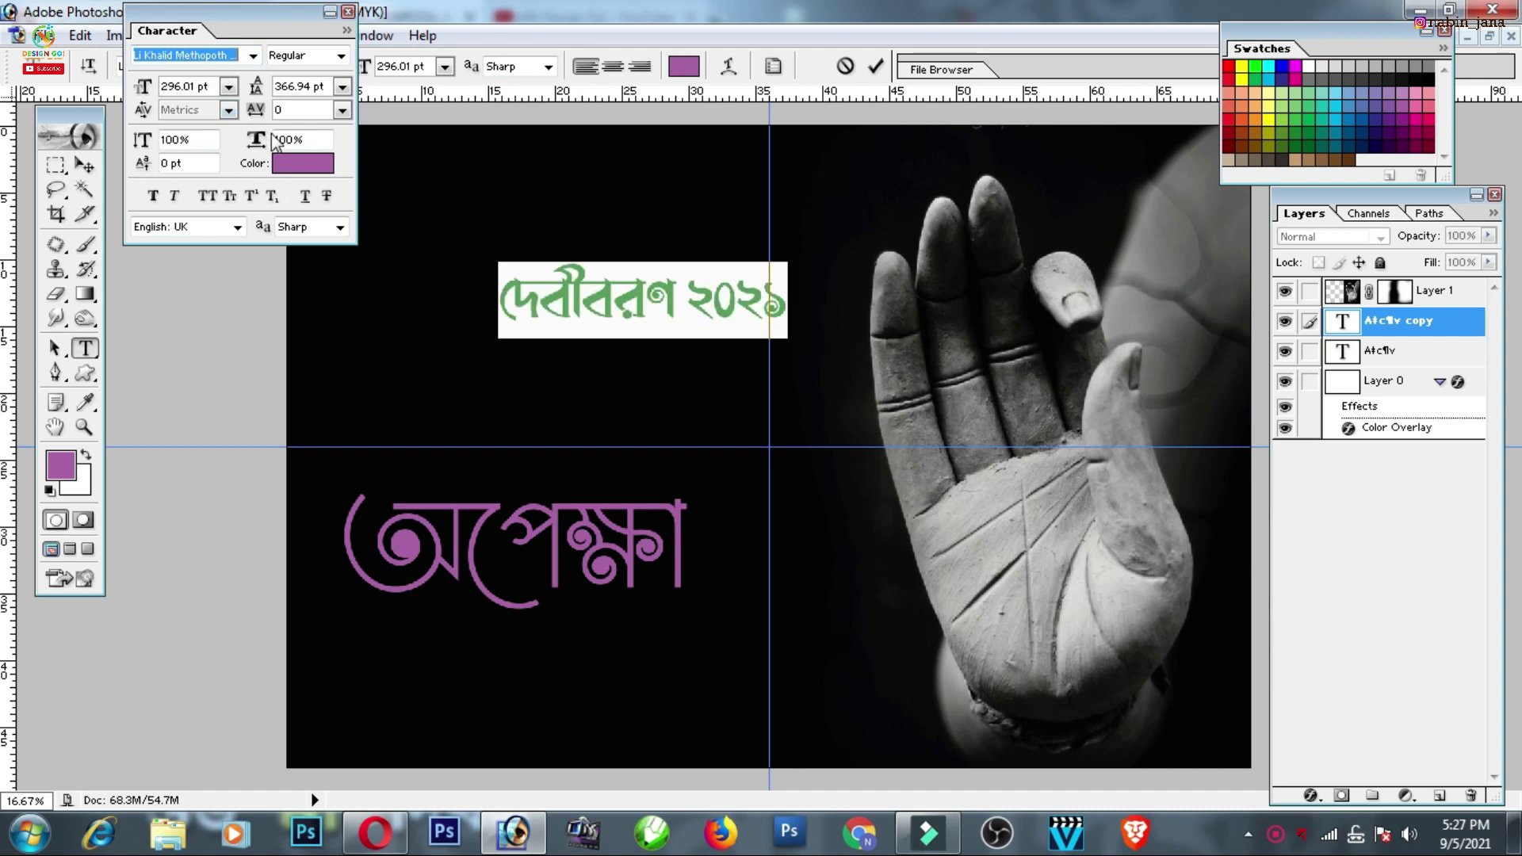
pyautogui.click(84, 165)
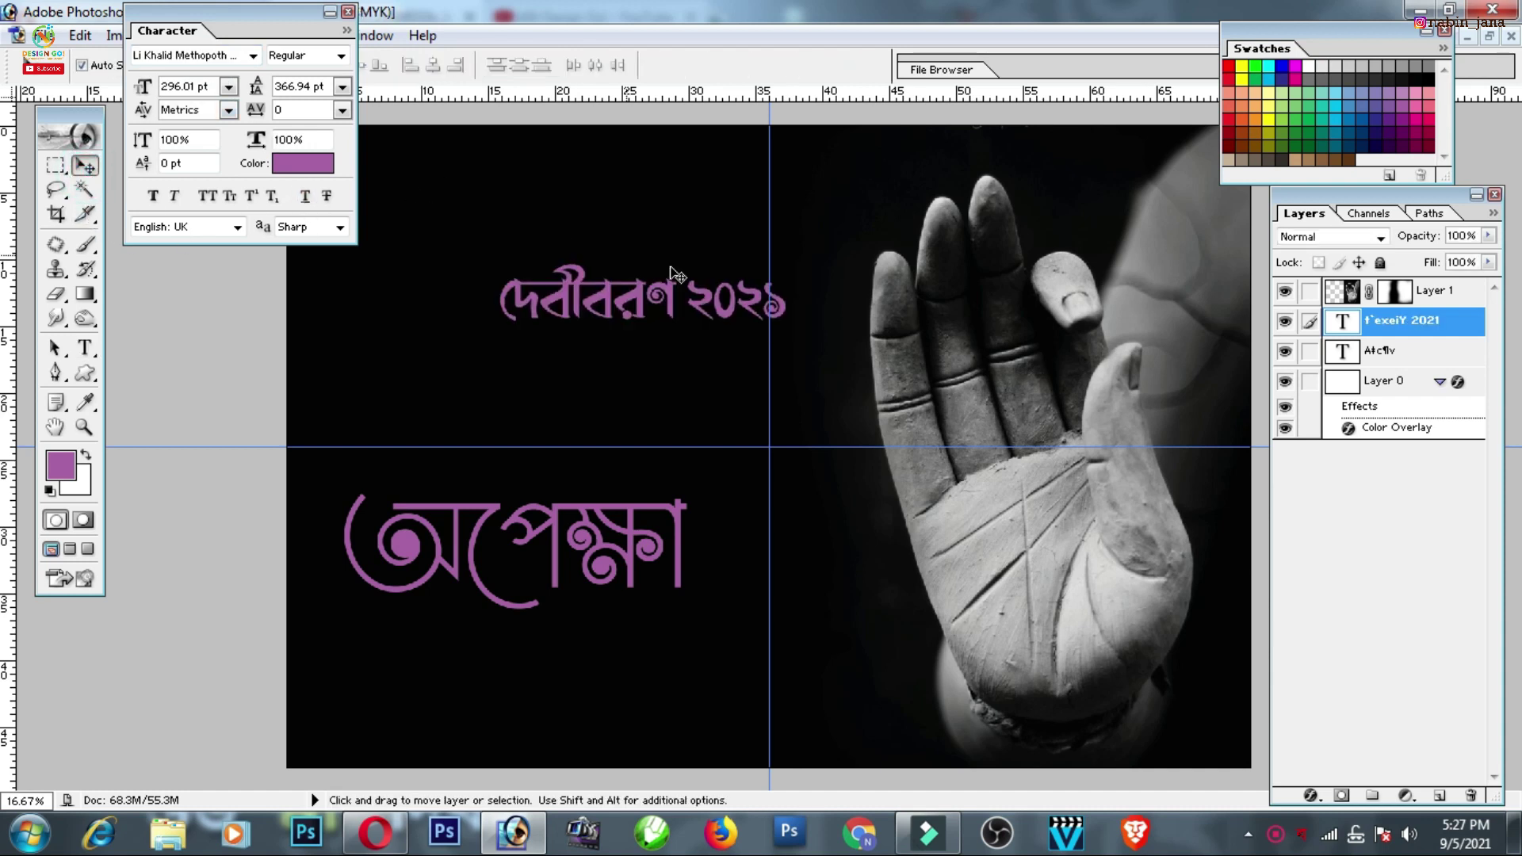
pyautogui.moveTo(263, 14); pyautogui.dragTo(266, 111)
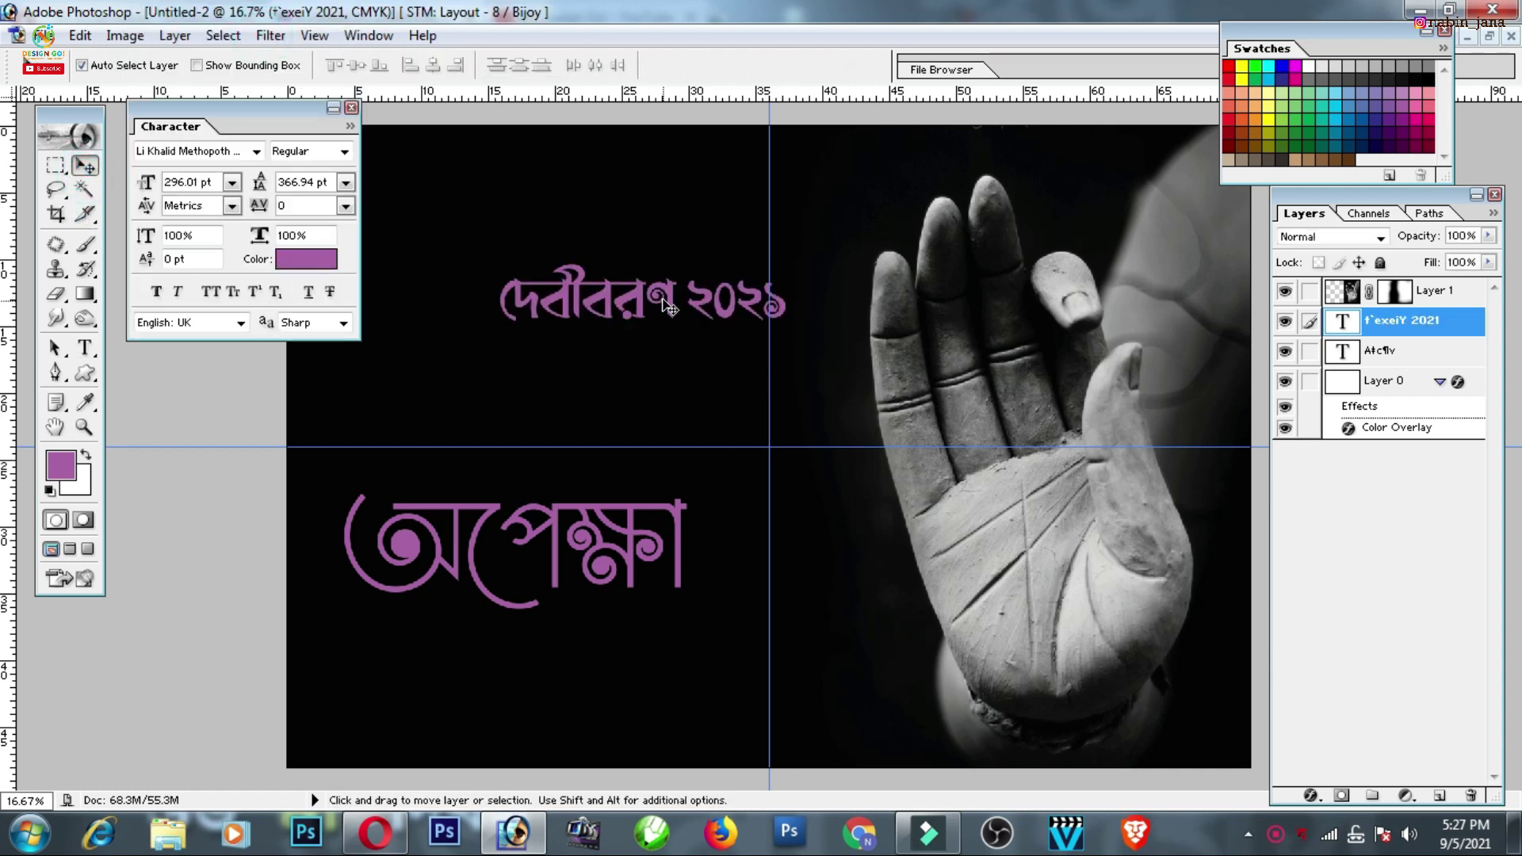
# Set the top line in STM-BNT-Arjun and switch Bijoy to Normal Style
pyautogui.click(255, 152)
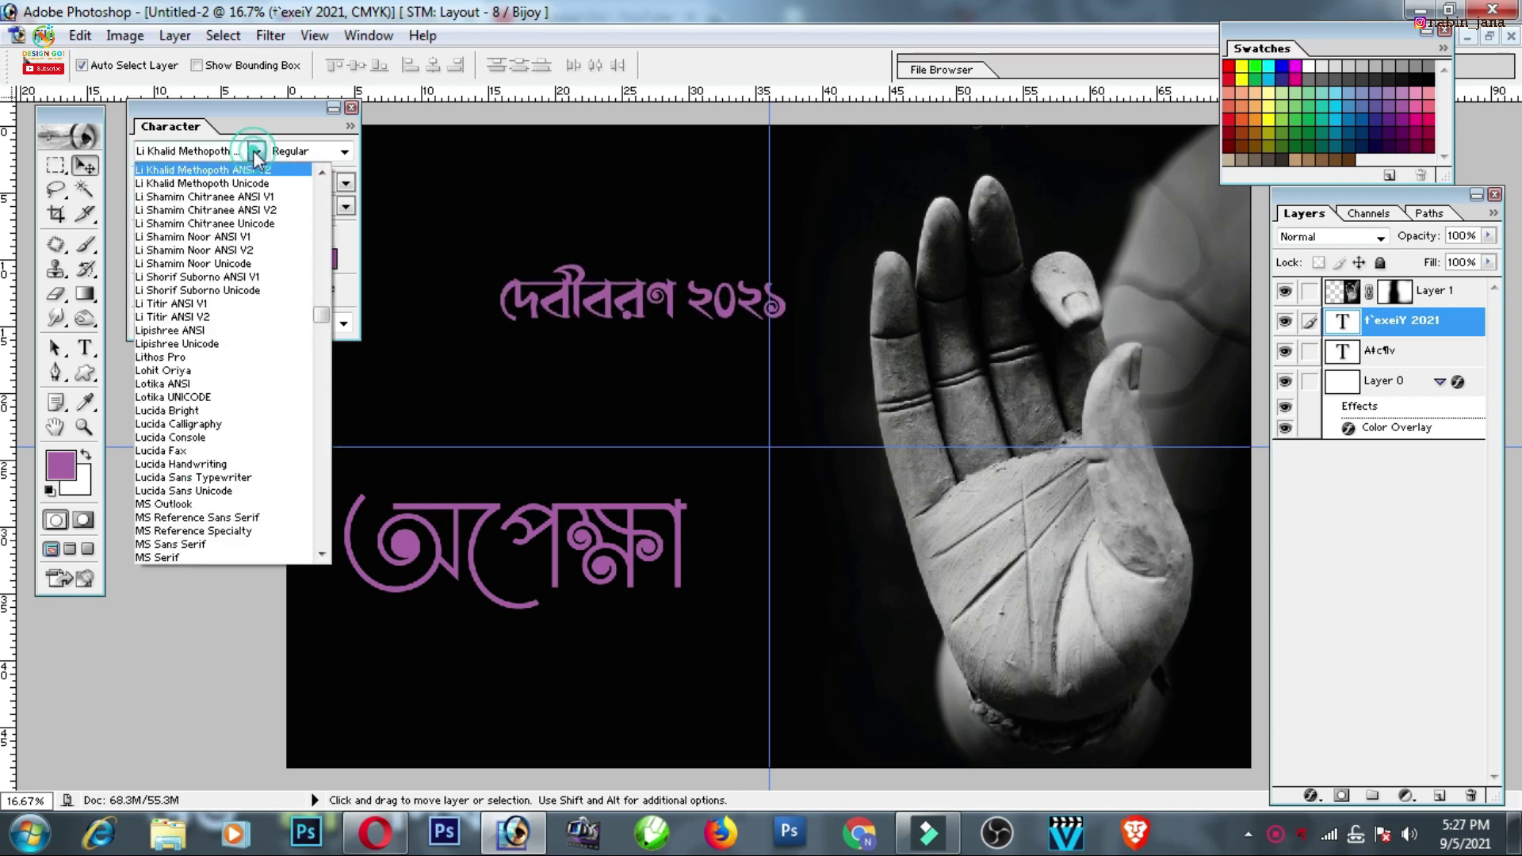
pyautogui.moveTo(321, 315)
pyautogui.mouseDown()
pyautogui.moveTo(301, 410)
pyautogui.moveTo(318, 397)
pyautogui.mouseUp()
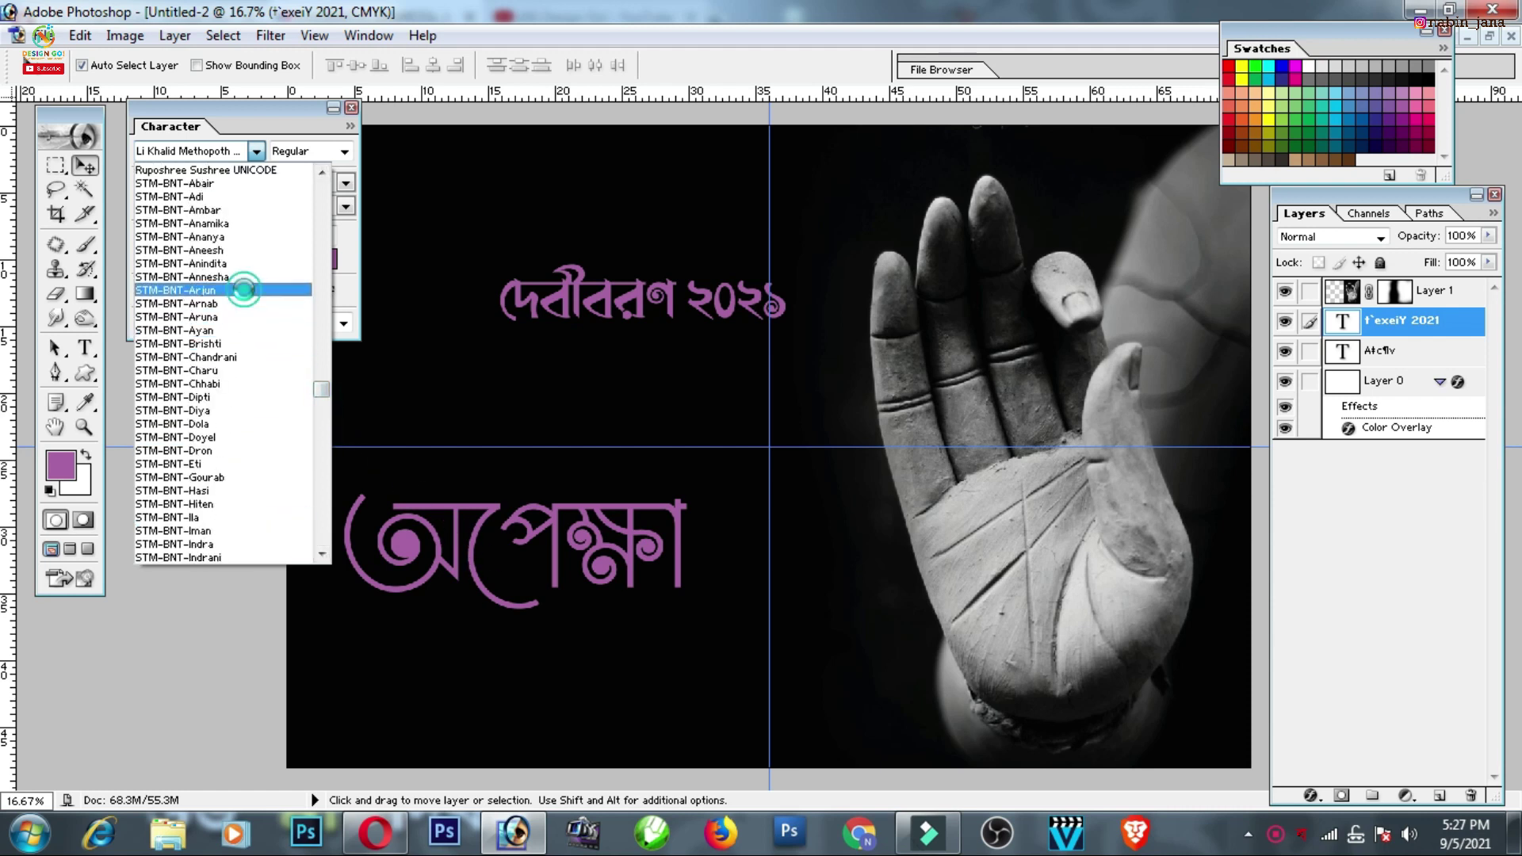
pyautogui.click(238, 291)
pyautogui.rightClick(1292, 836)
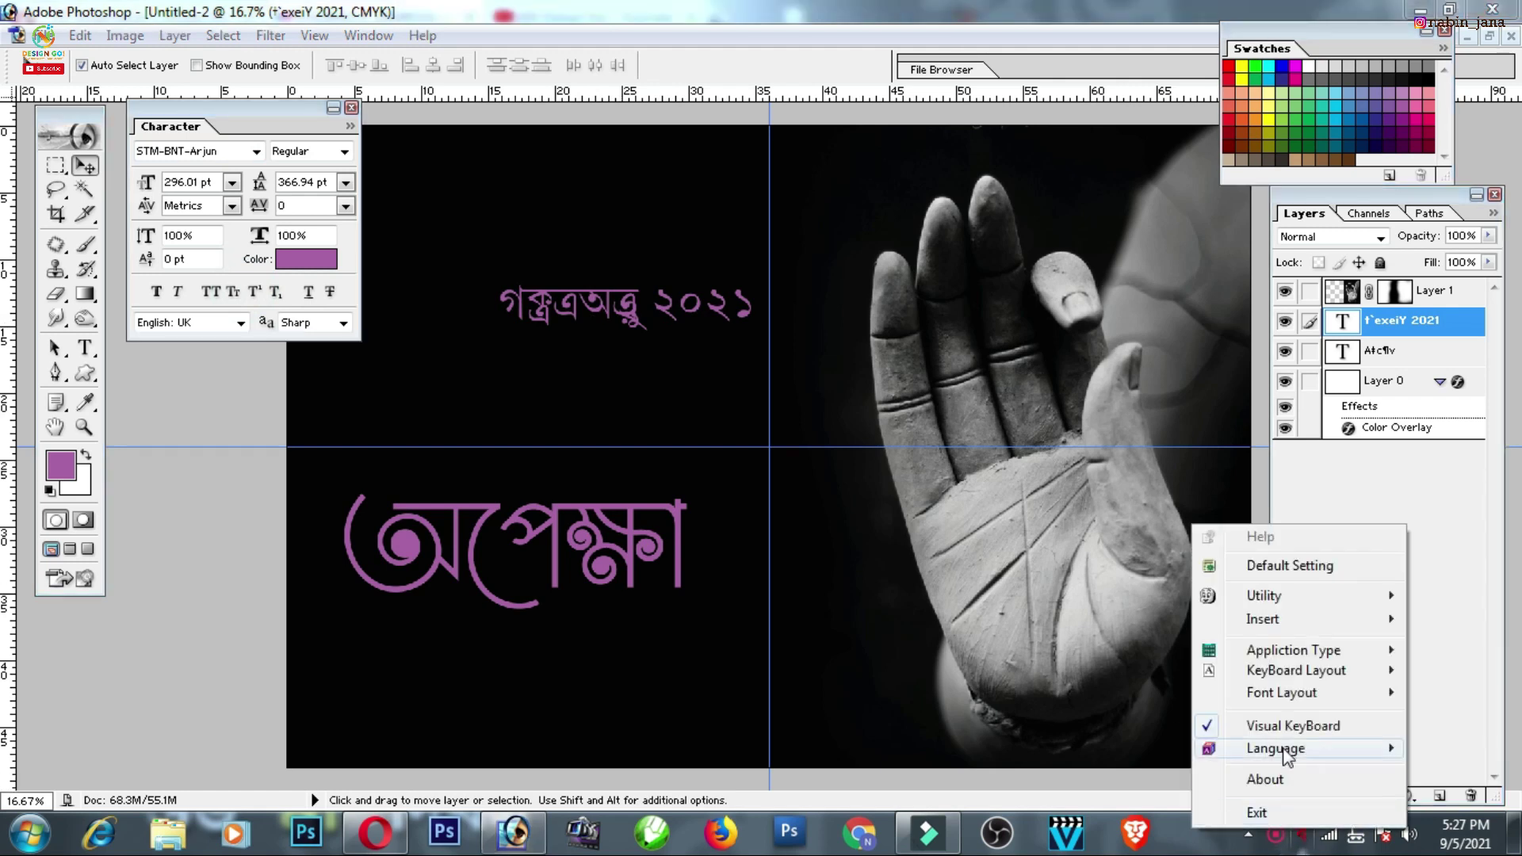
pyautogui.click(1291, 692)
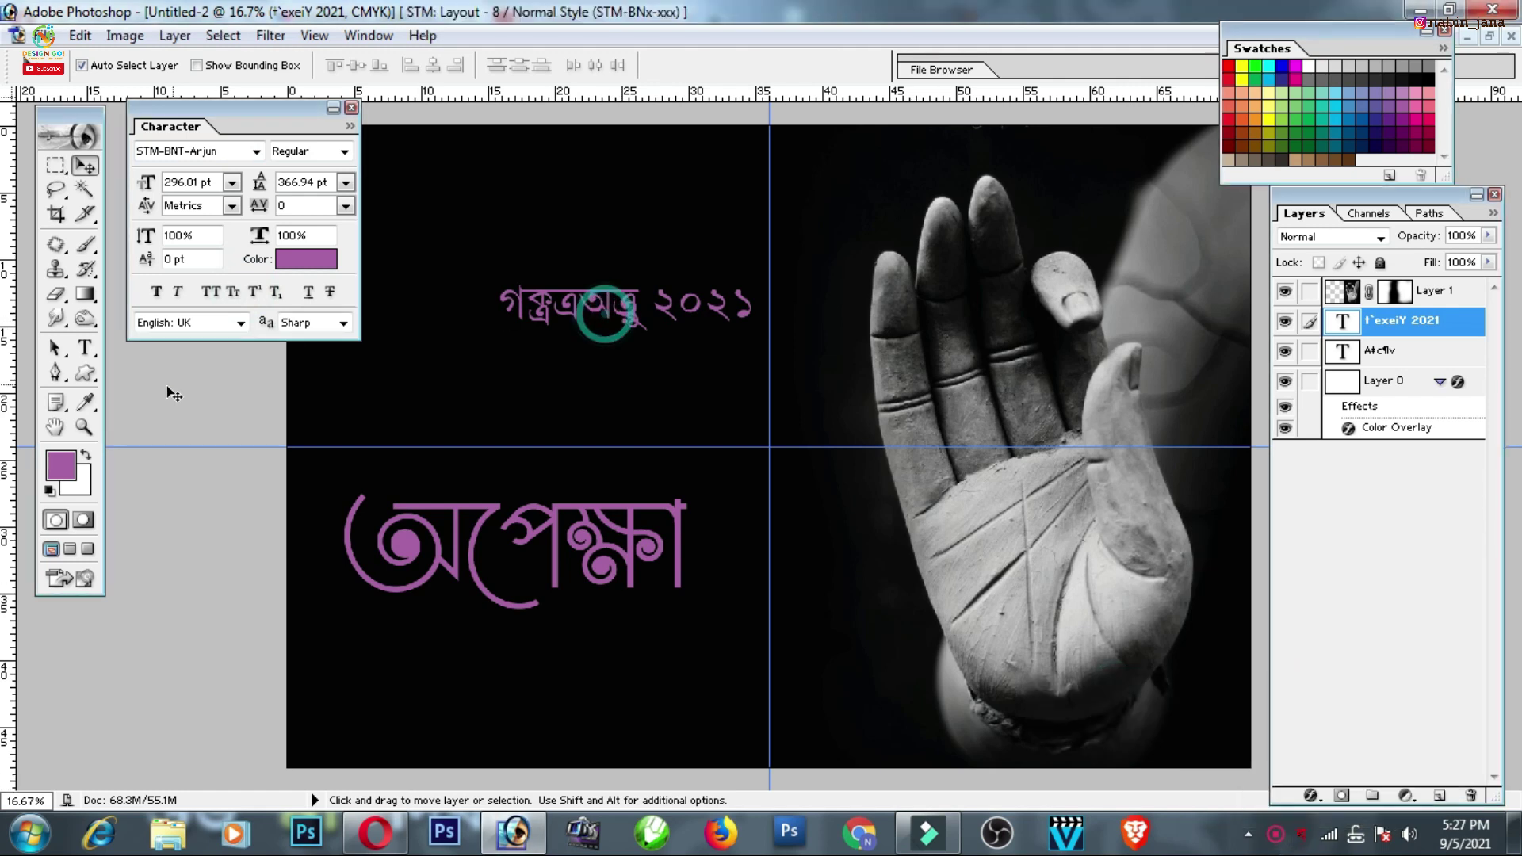
# Retype the দেবীবরণ ২০২১ line and set its font style to Bold
pyautogui.press('t')
pyautogui.tripleClick(612, 287)
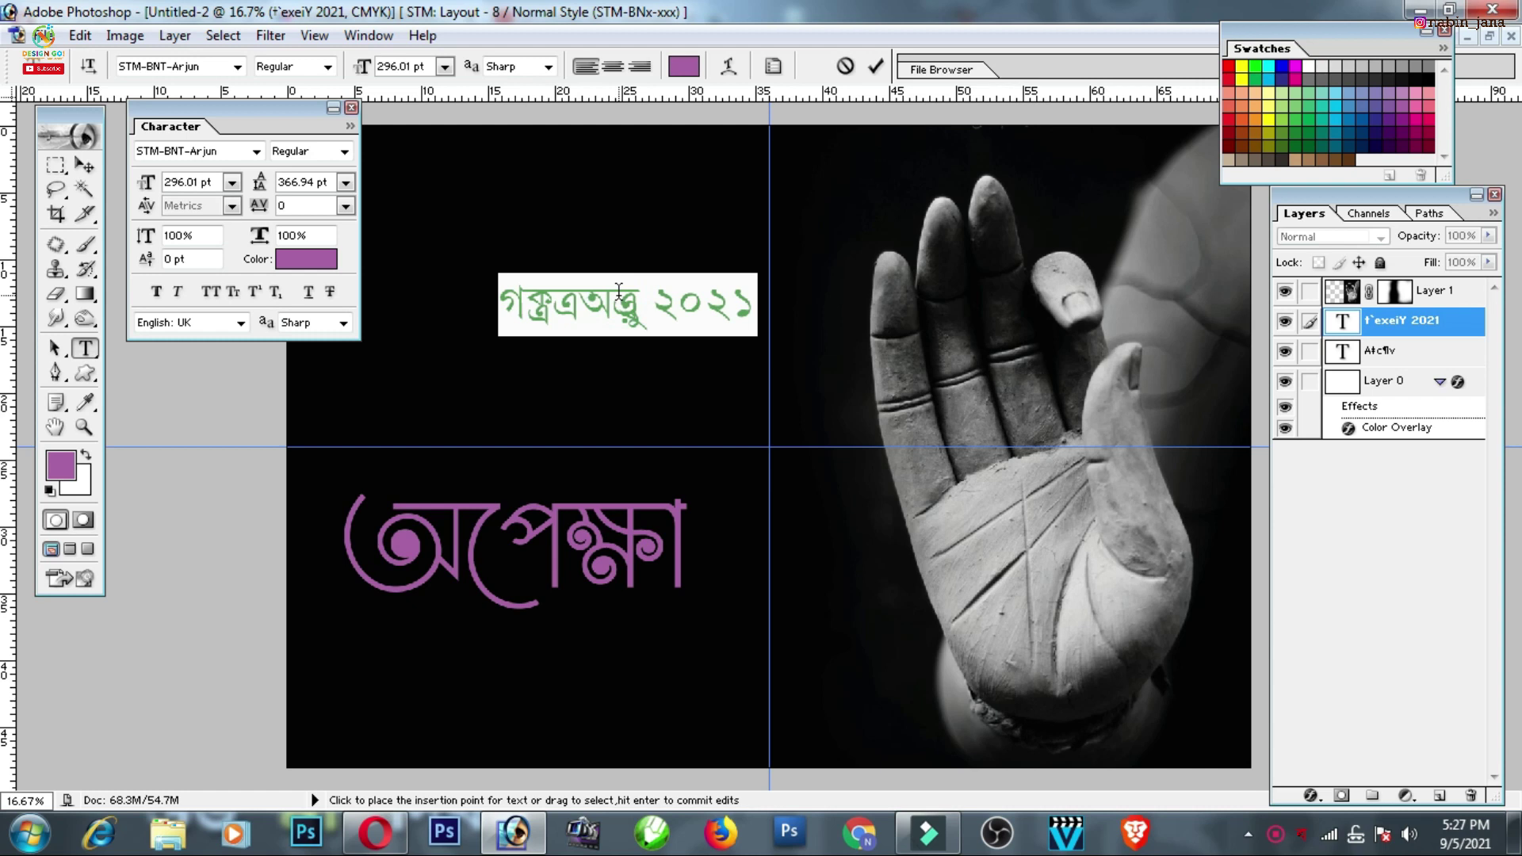
pyautogui.write('াদ')
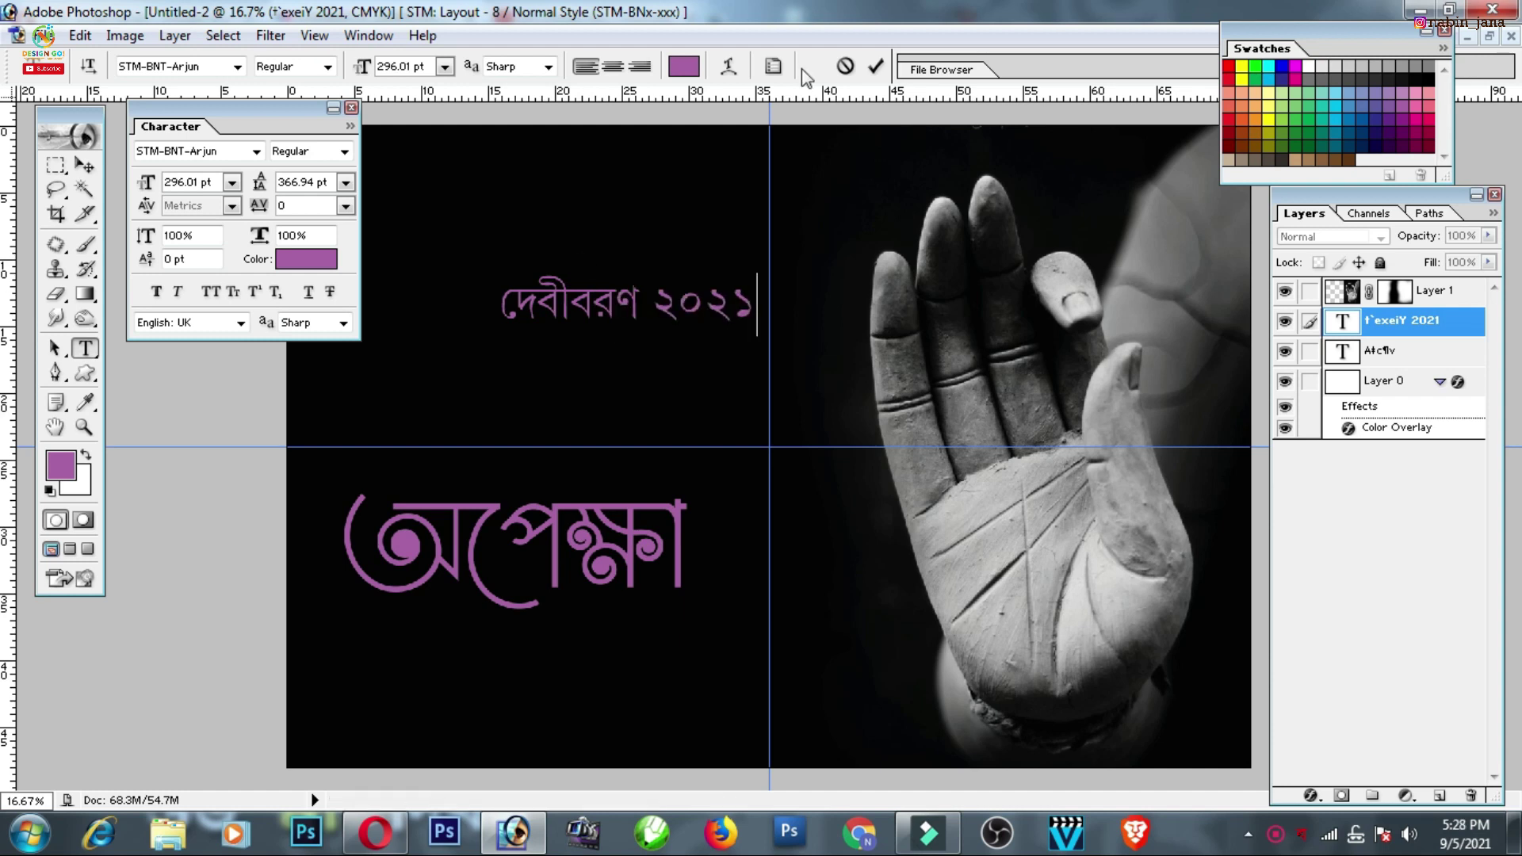
pyautogui.hotkey('ctrl', 'a')
pyautogui.click(156, 292)
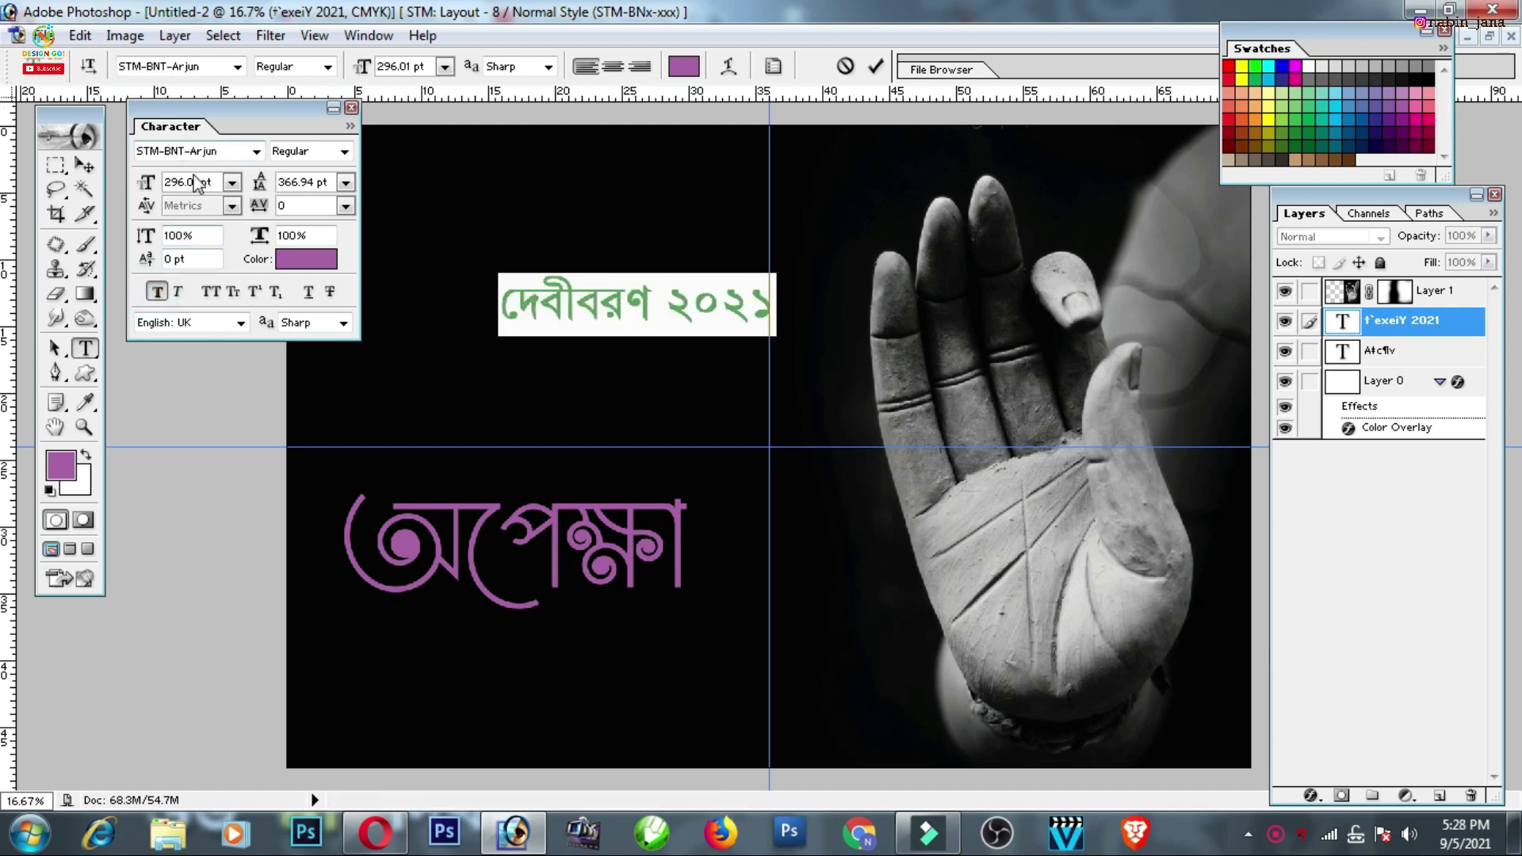
pyautogui.click(344, 151)
pyautogui.click(305, 182)
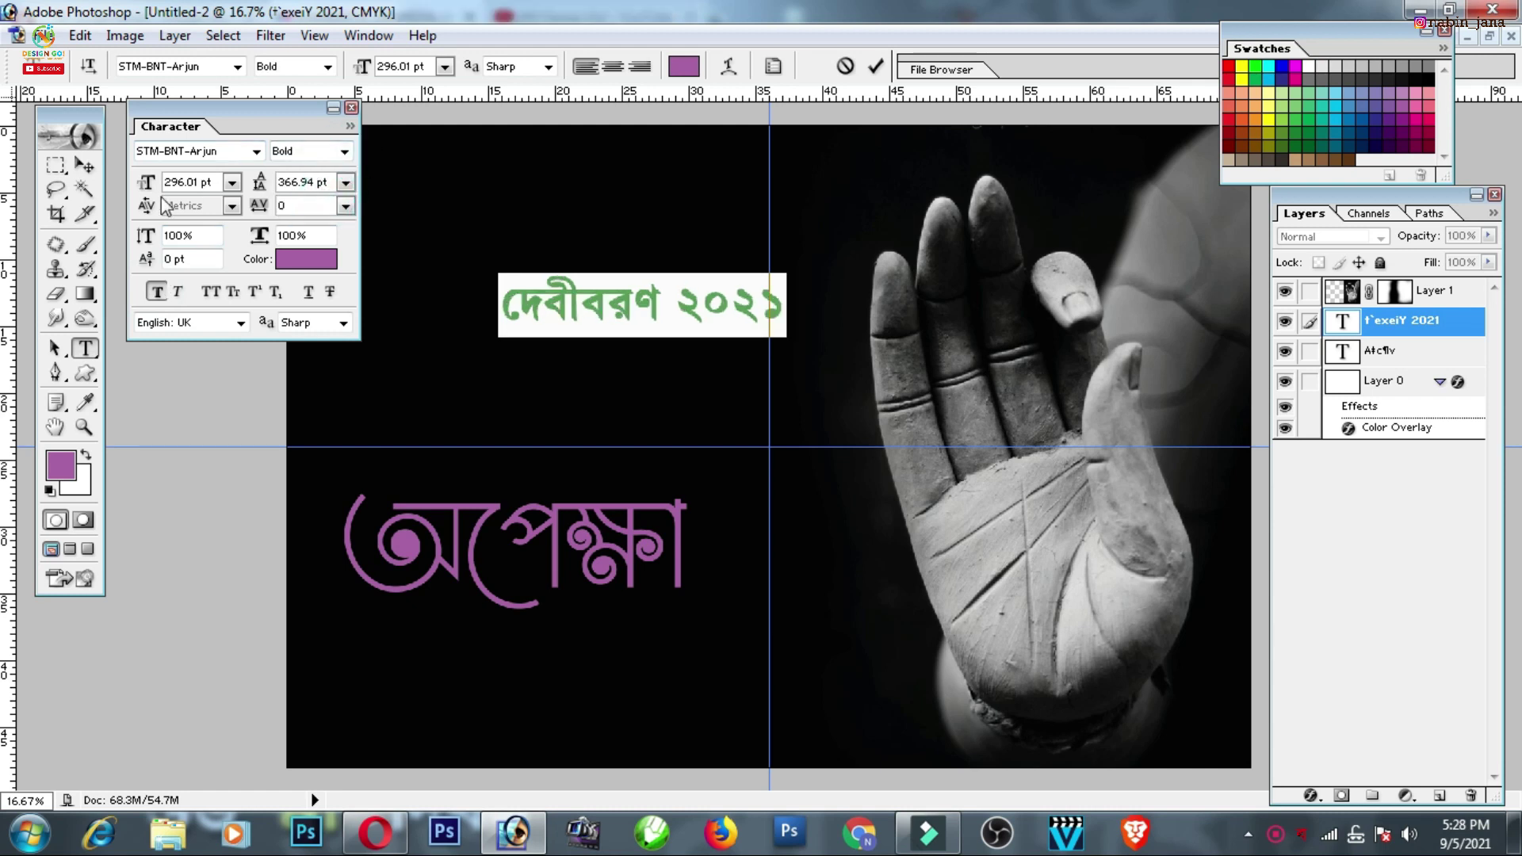
pyautogui.click(86, 164)
# Place the দেবীবরণ ২০২১ line at the top left and remove faux bold
pyautogui.moveTo(242, 130); pyautogui.dragTo(145, 281)
pyautogui.moveTo(598, 305)
pyautogui.mouseDown()
pyautogui.moveTo(413, 176)
pyautogui.moveTo(465, 198)
pyautogui.moveTo(706, 398)
pyautogui.moveTo(575, 698)
pyautogui.mouseUp()
pyautogui.click(60, 440)
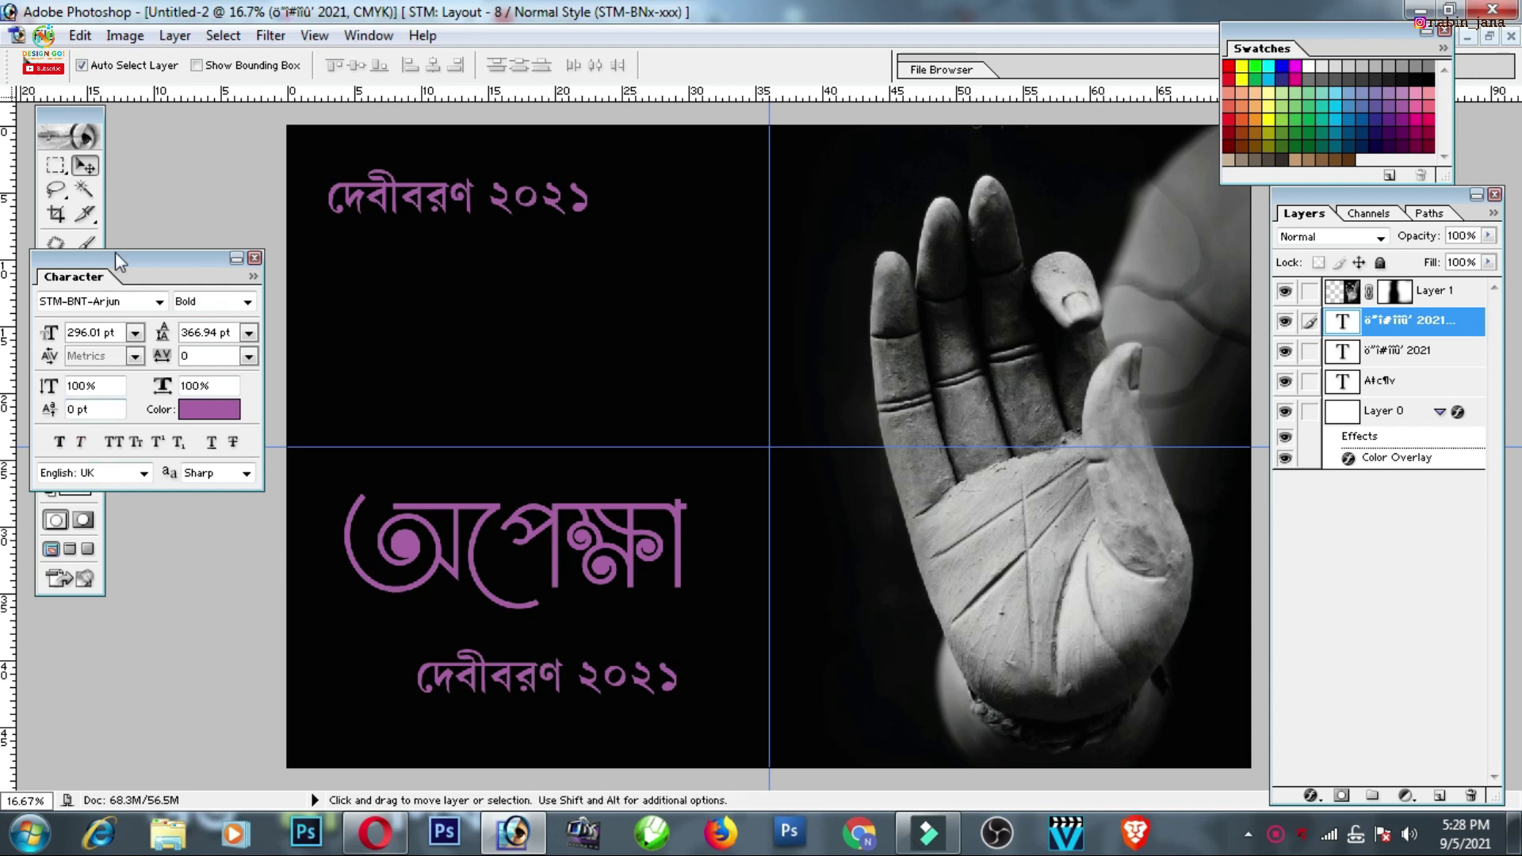
# Retype the lower copy as a location line and shrink it
pyautogui.moveTo(116, 251); pyautogui.dragTo(124, 474)
pyautogui.click(85, 348)
pyautogui.tripleClick(545, 670)
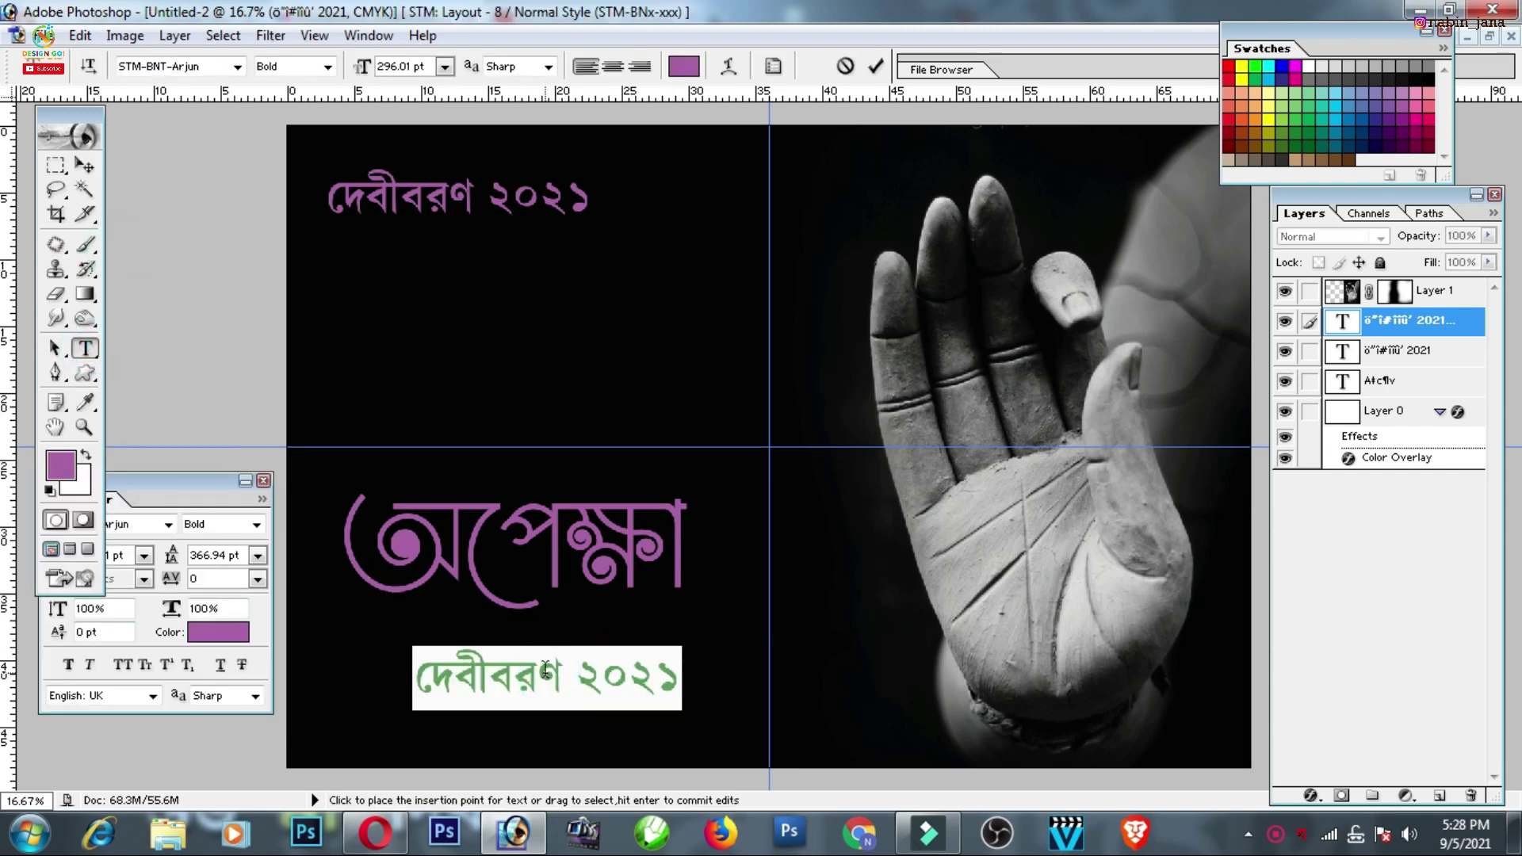
pyautogui.write('মেছেদা, পূর্ব মেদিনীপুর')
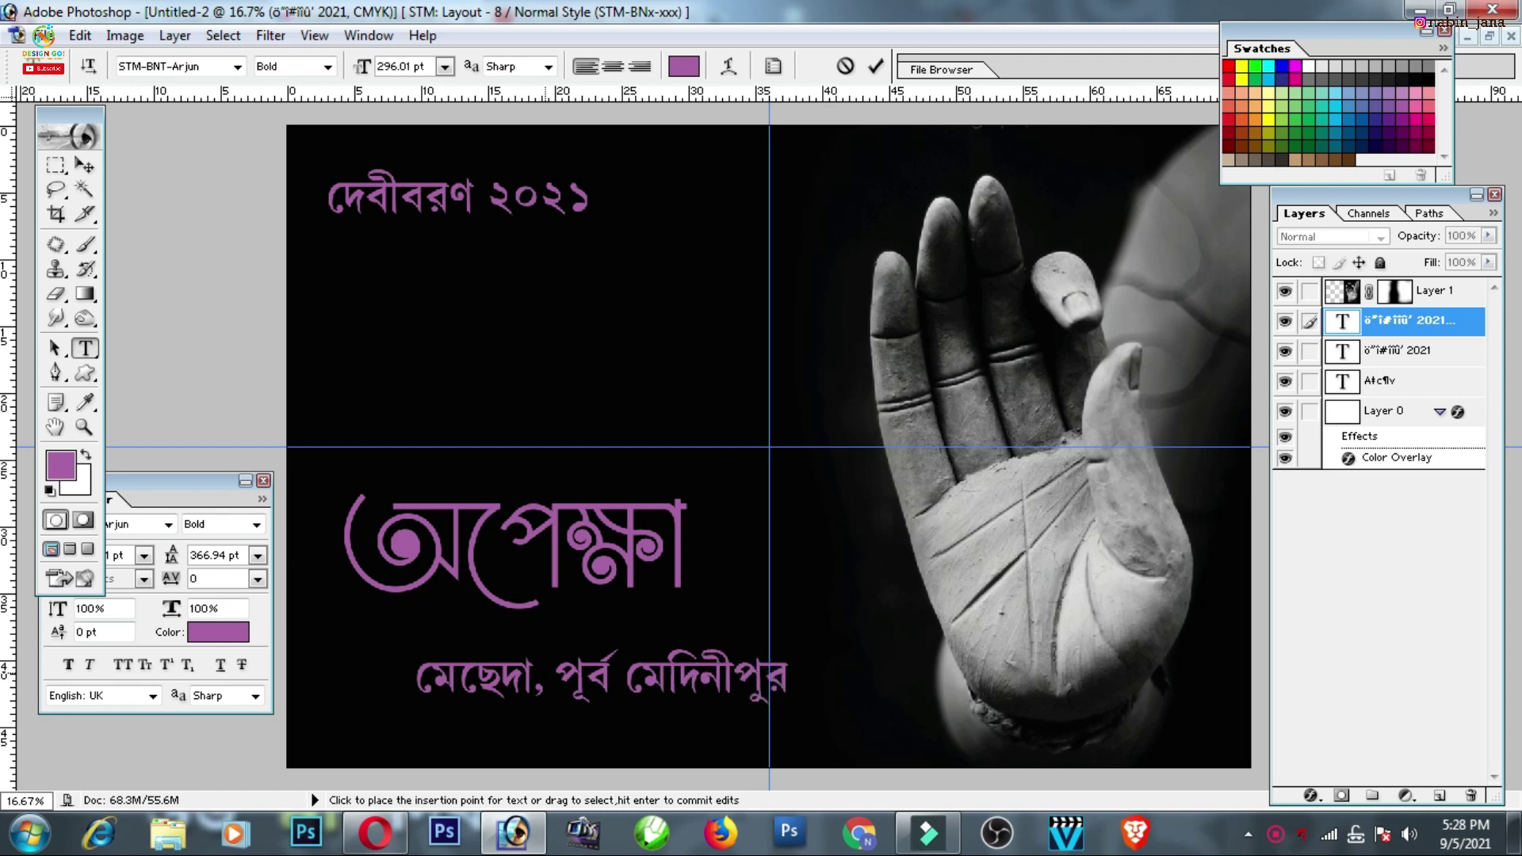
pyautogui.click(83, 166)
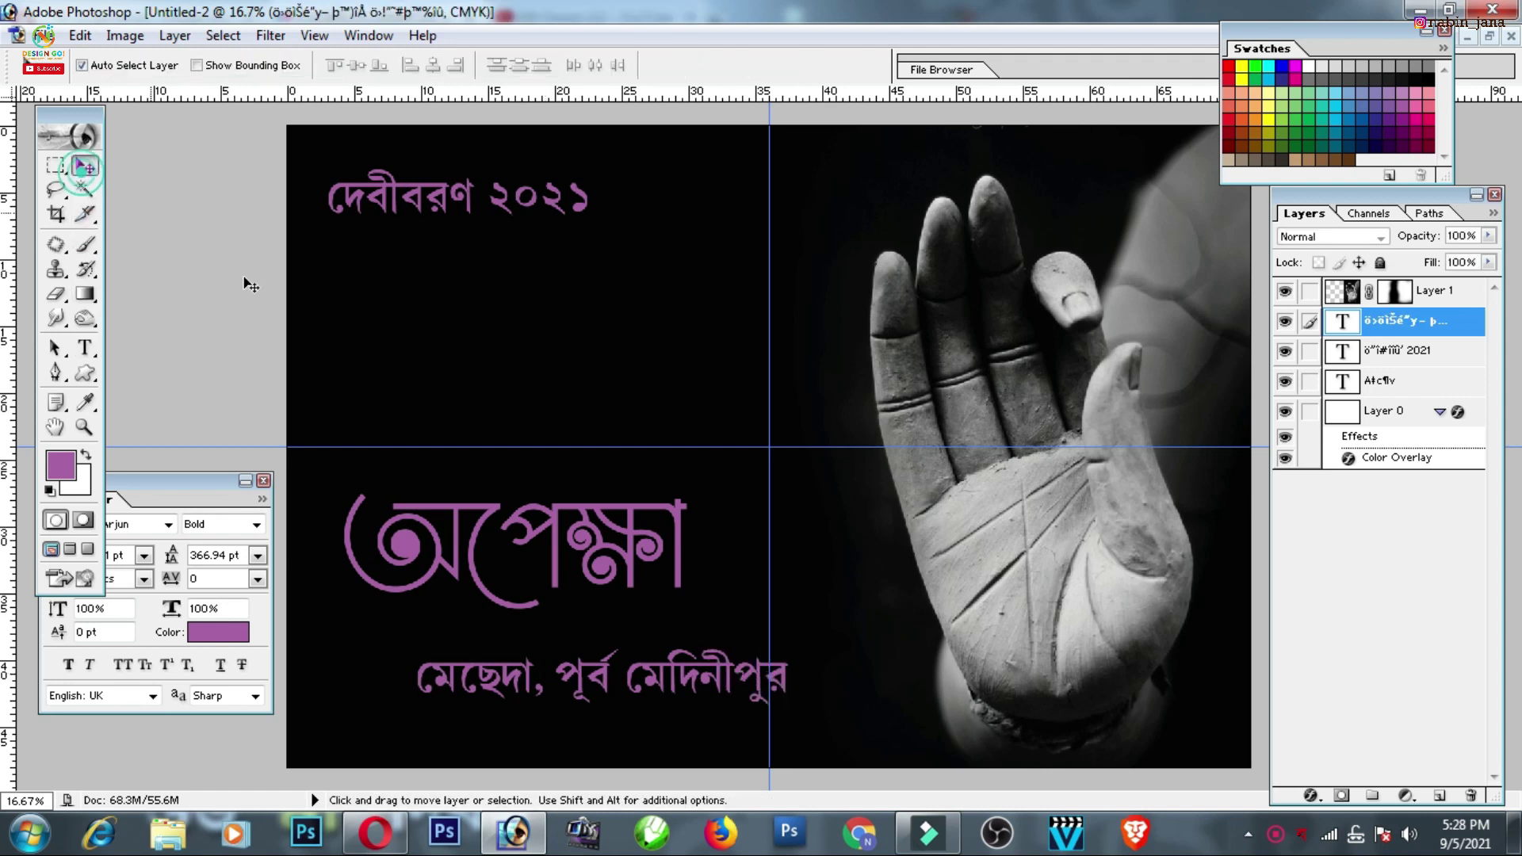
pyautogui.hotkey('ctrl', 't')
pyautogui.moveTo(782, 697)
pyautogui.mouseDown()
pyautogui.moveTo(630, 680)
pyautogui.moveTo(567, 491)
pyautogui.mouseUp()
pyautogui.press('Return')
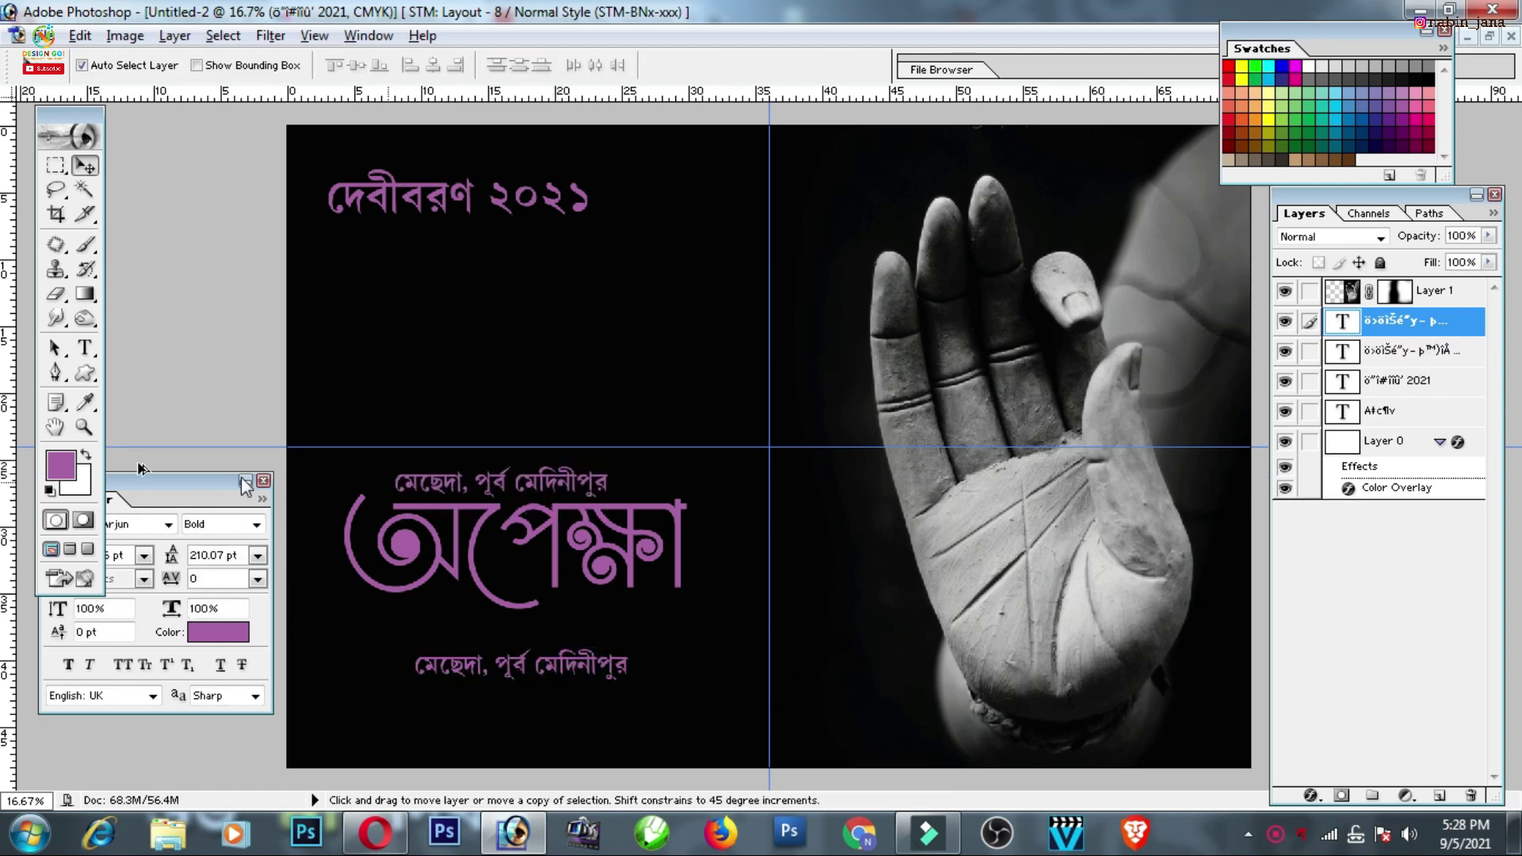
# Replace the copy above the title with new theme text
pyautogui.click(86, 347)
pyautogui.moveTo(392, 481); pyautogui.dragTo(610, 481)
pyautogui.write('এবারের থিম—')
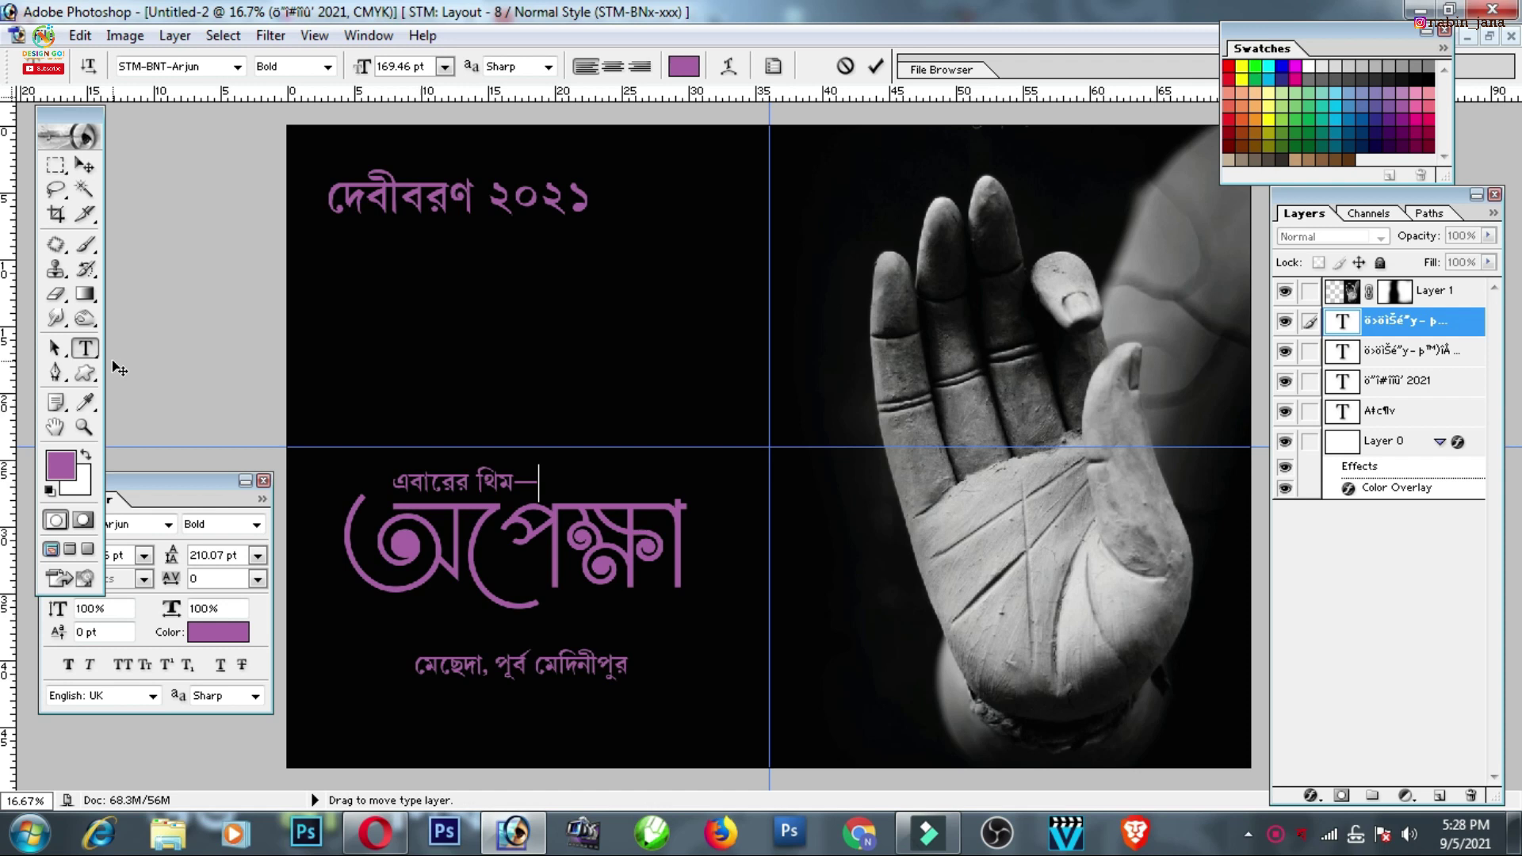
pyautogui.click(83, 166)
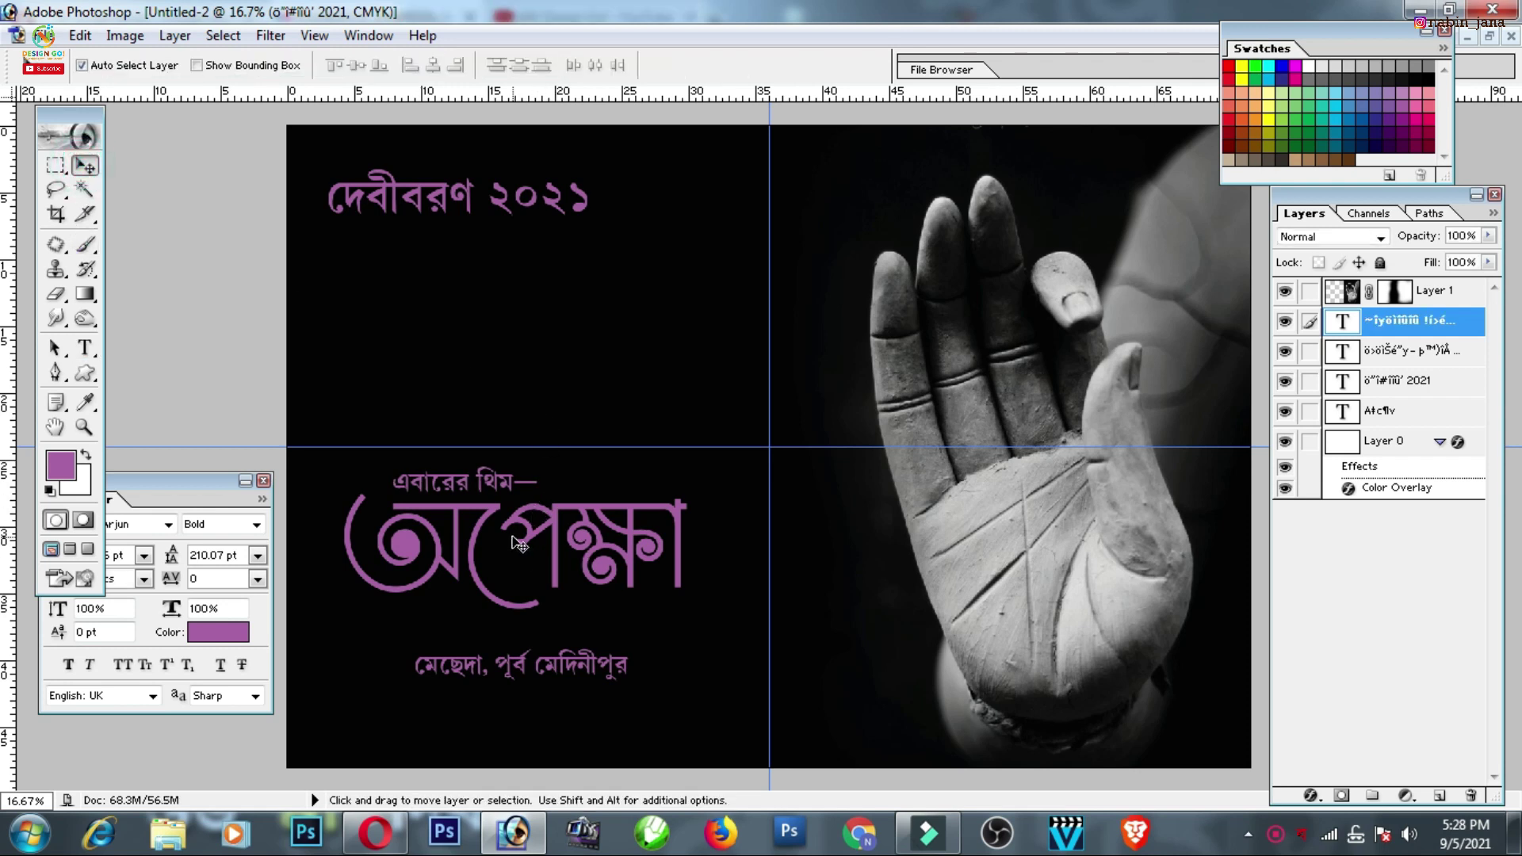
# Duplicate the theme text upward and retype it as ৬ষ্ঠ বর্ষ on two lines
pyautogui.moveTo(562, 591); pyautogui.dragTo(621, 442)
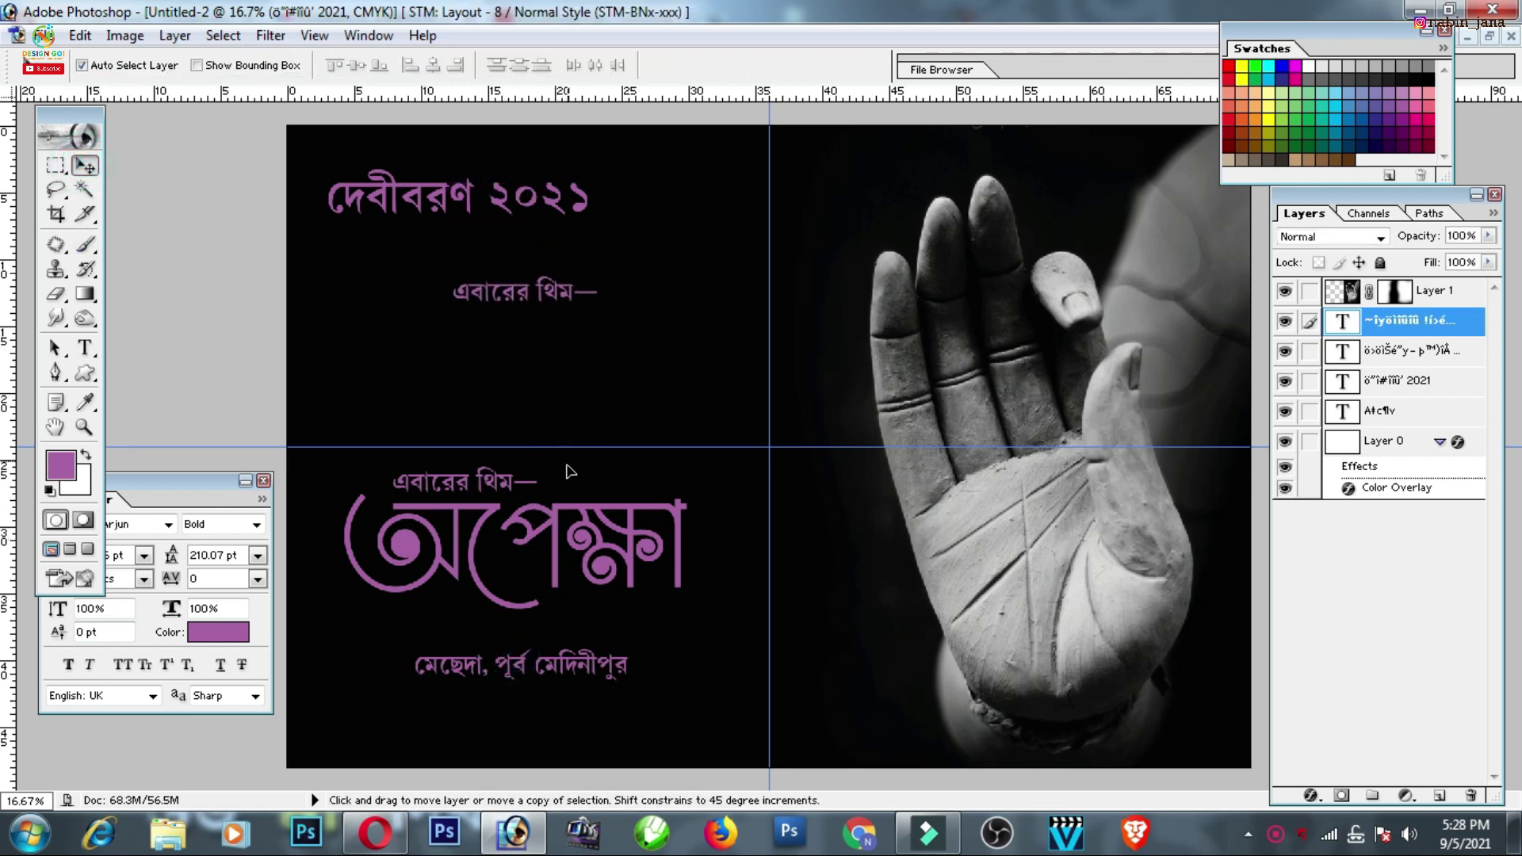
pyautogui.click(85, 347)
pyautogui.tripleClick(518, 341)
pyautogui.write('৬ষ্ঠ')
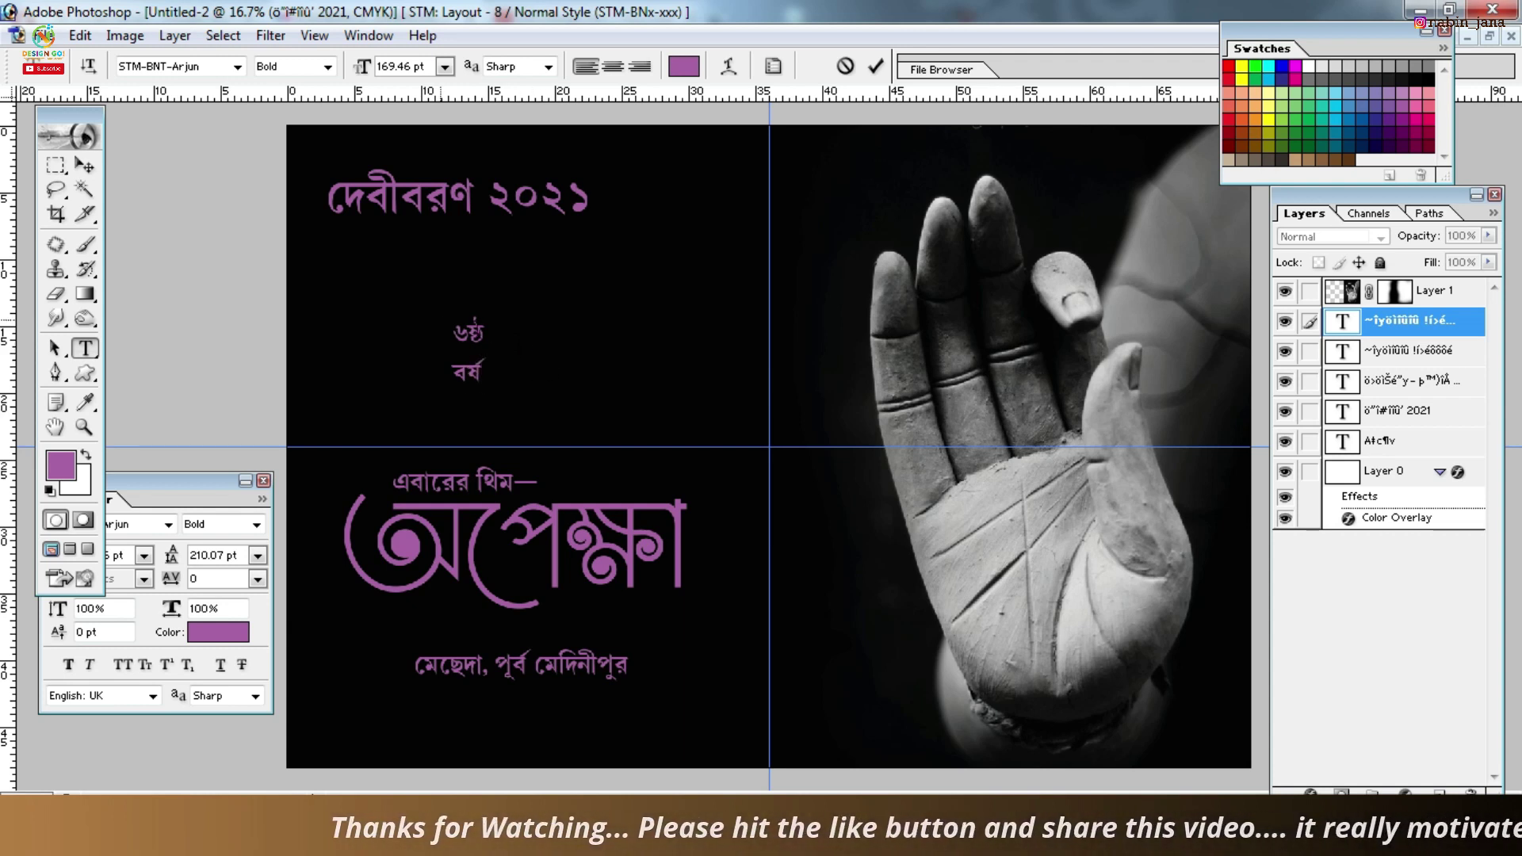
pyautogui.click(85, 165)
# Shorten the hand photo (Layer 1) slightly from its bottom edge
pyautogui.moveTo(145, 480); pyautogui.dragTo(100, 497)
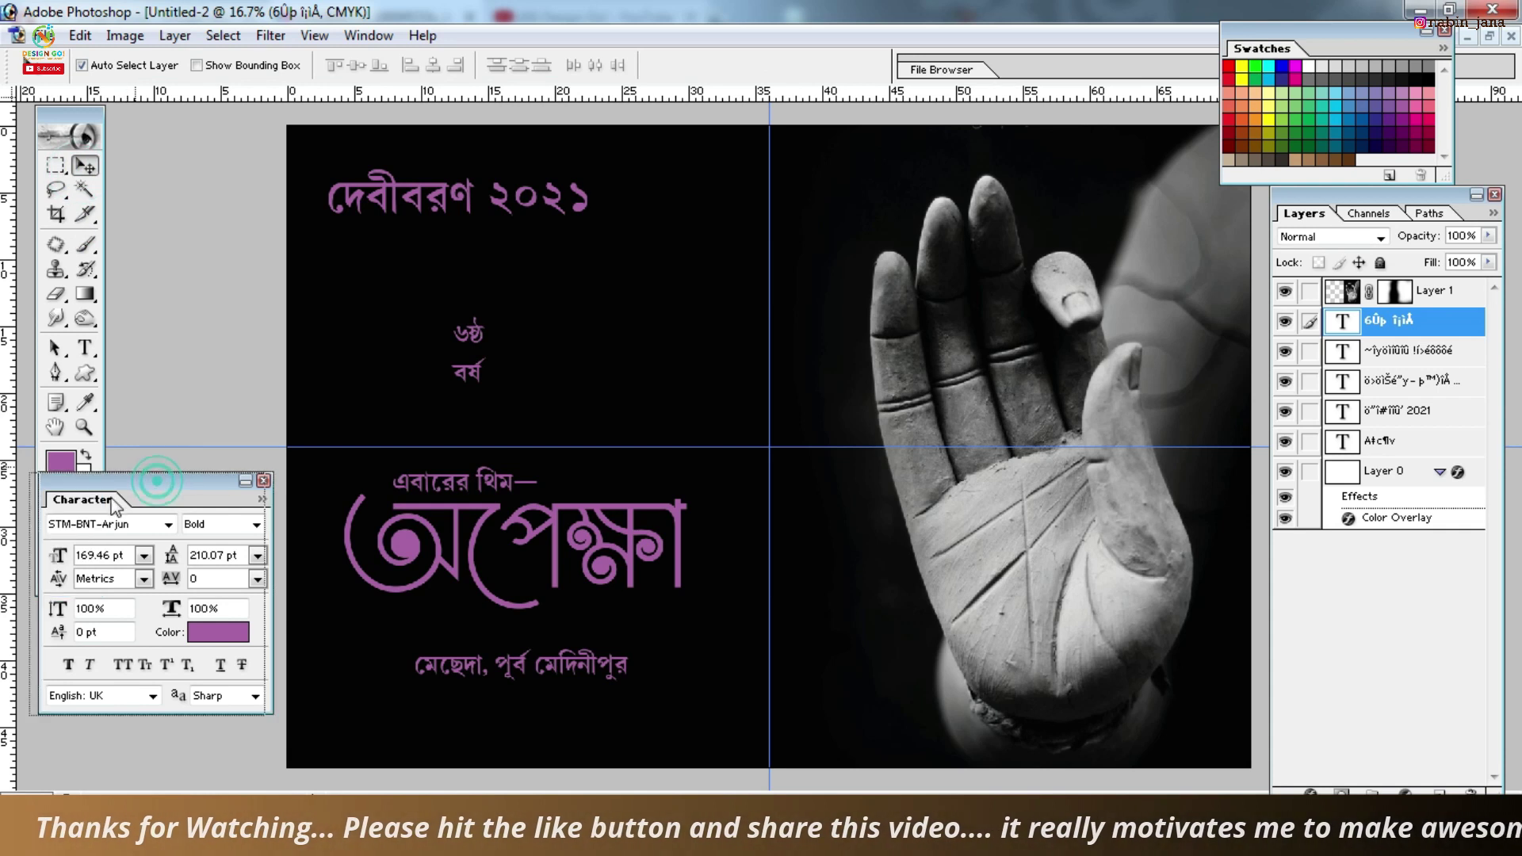
pyautogui.click(693, 277)
pyautogui.click(784, 378)
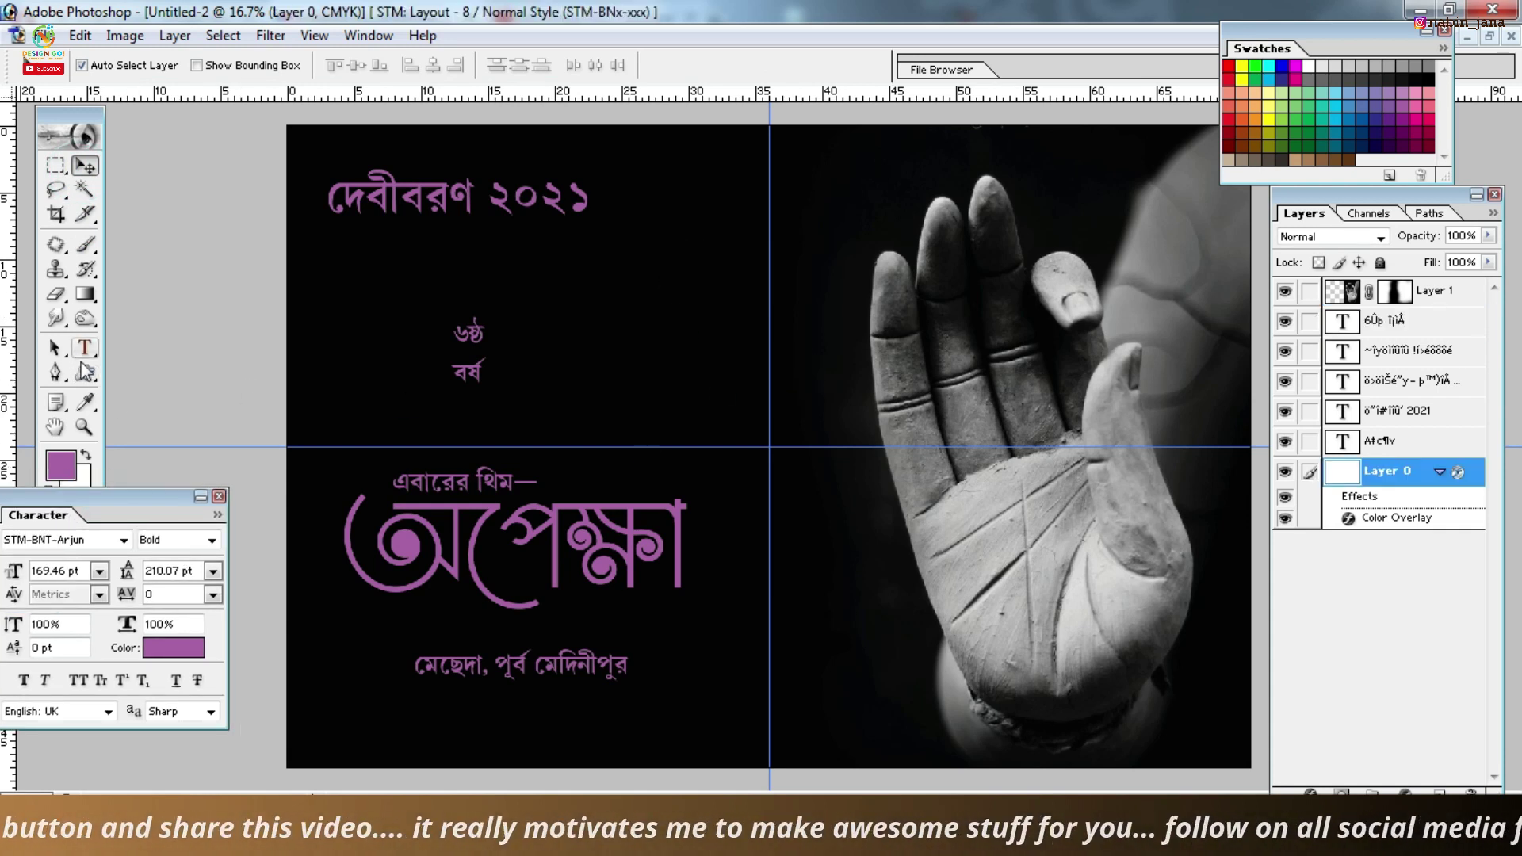
pyautogui.click(892, 528)
pyautogui.hotkey('ctrl', '-')
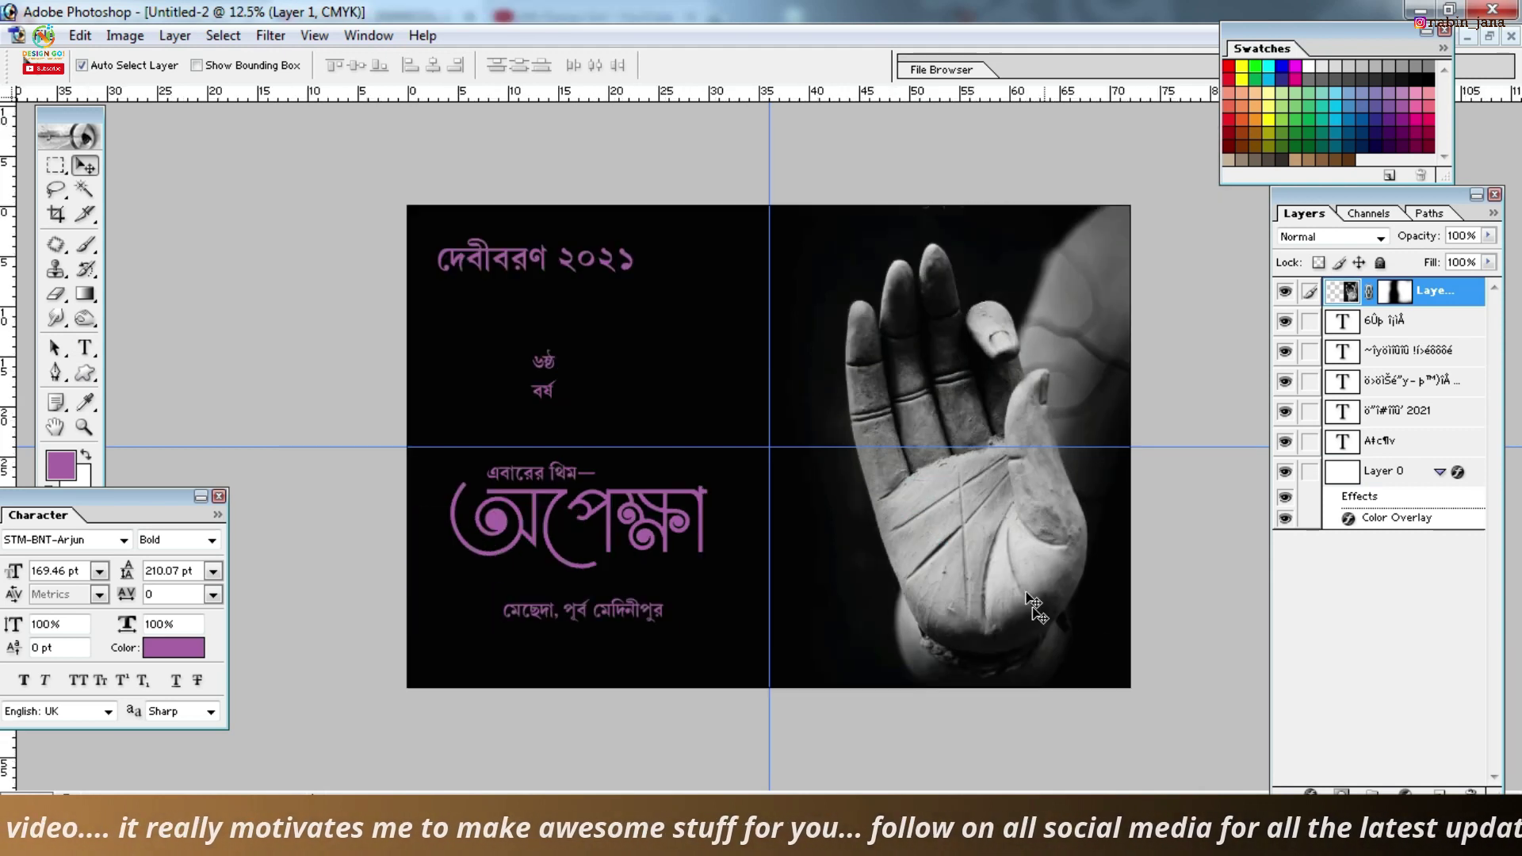
pyautogui.hotkey('ctrl', 't')
pyautogui.moveTo(991, 722); pyautogui.dragTo(991, 711)
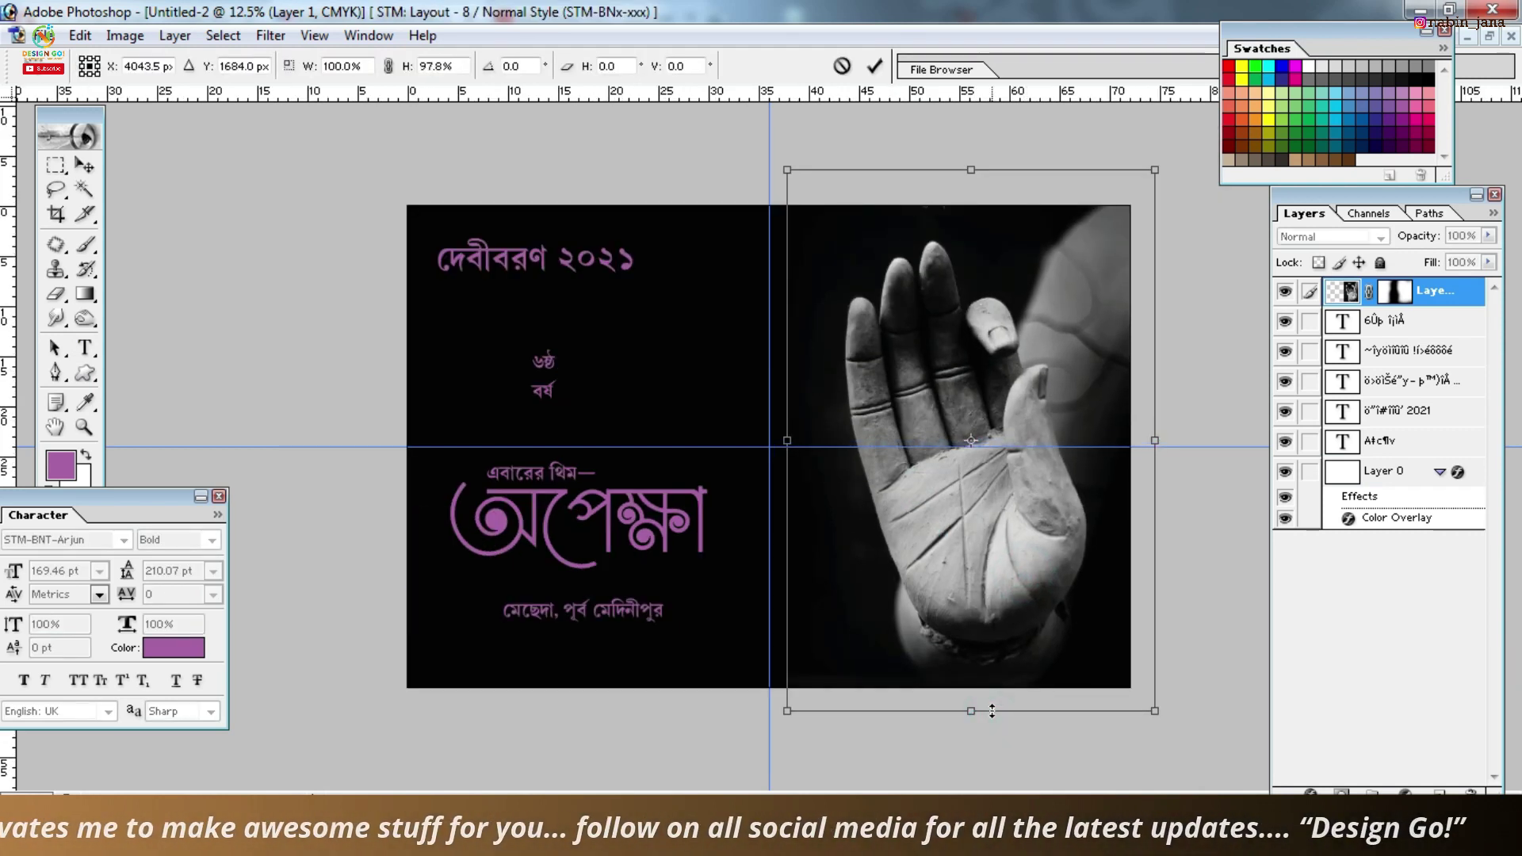
pyautogui.doubleClick(969, 681)
# Erase along the hand's wrist on its layer mask to fade it into black
pyautogui.click(1395, 291)
pyautogui.click(55, 293)
pyautogui.moveTo(739, 682); pyautogui.dragTo(839, 678)
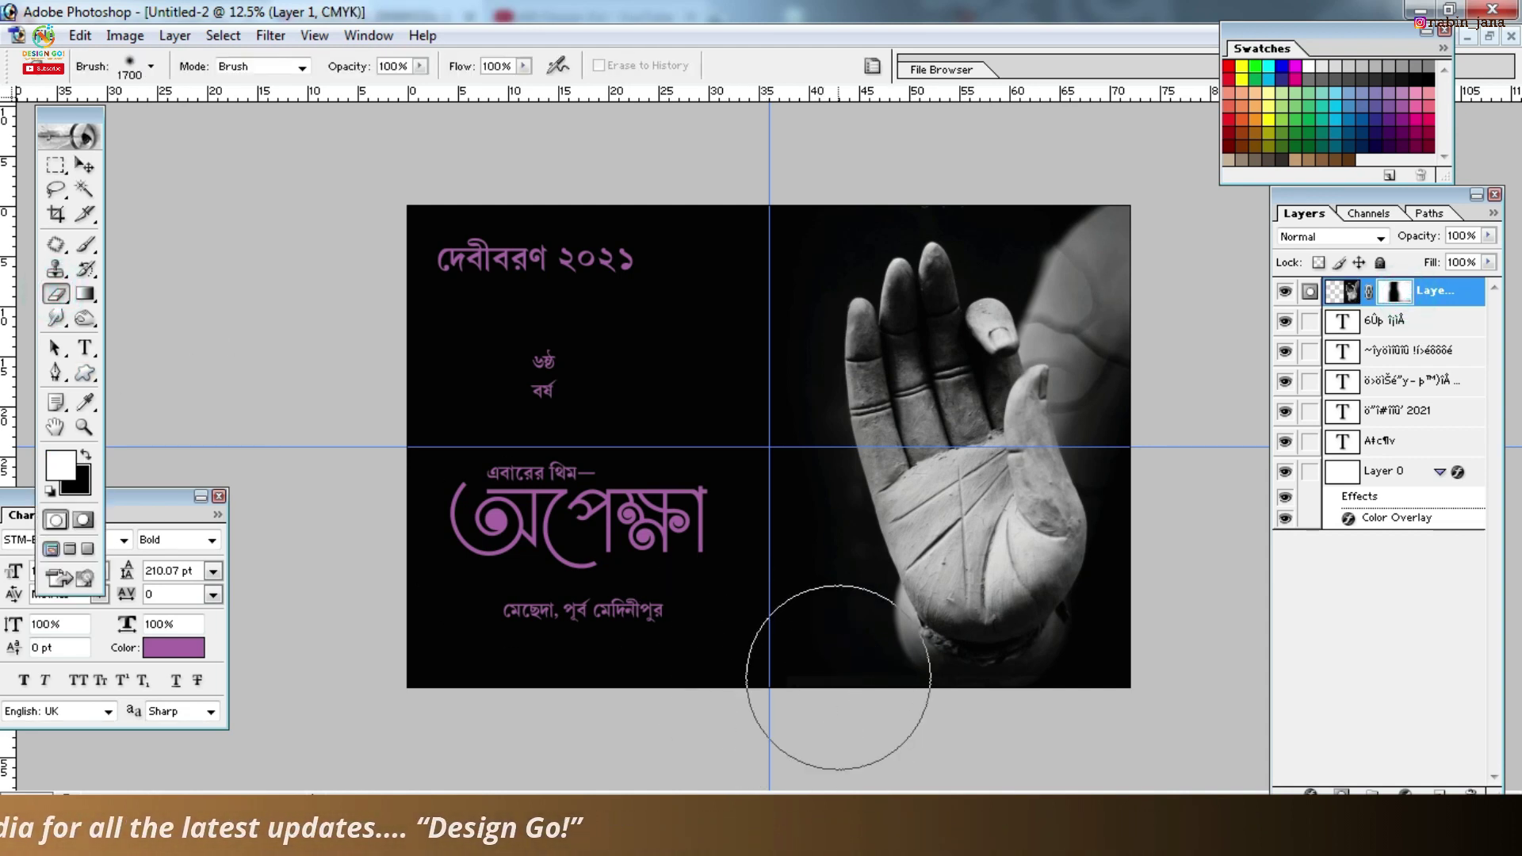
pyautogui.press('[')
pyautogui.press('[')
pyautogui.press('[')
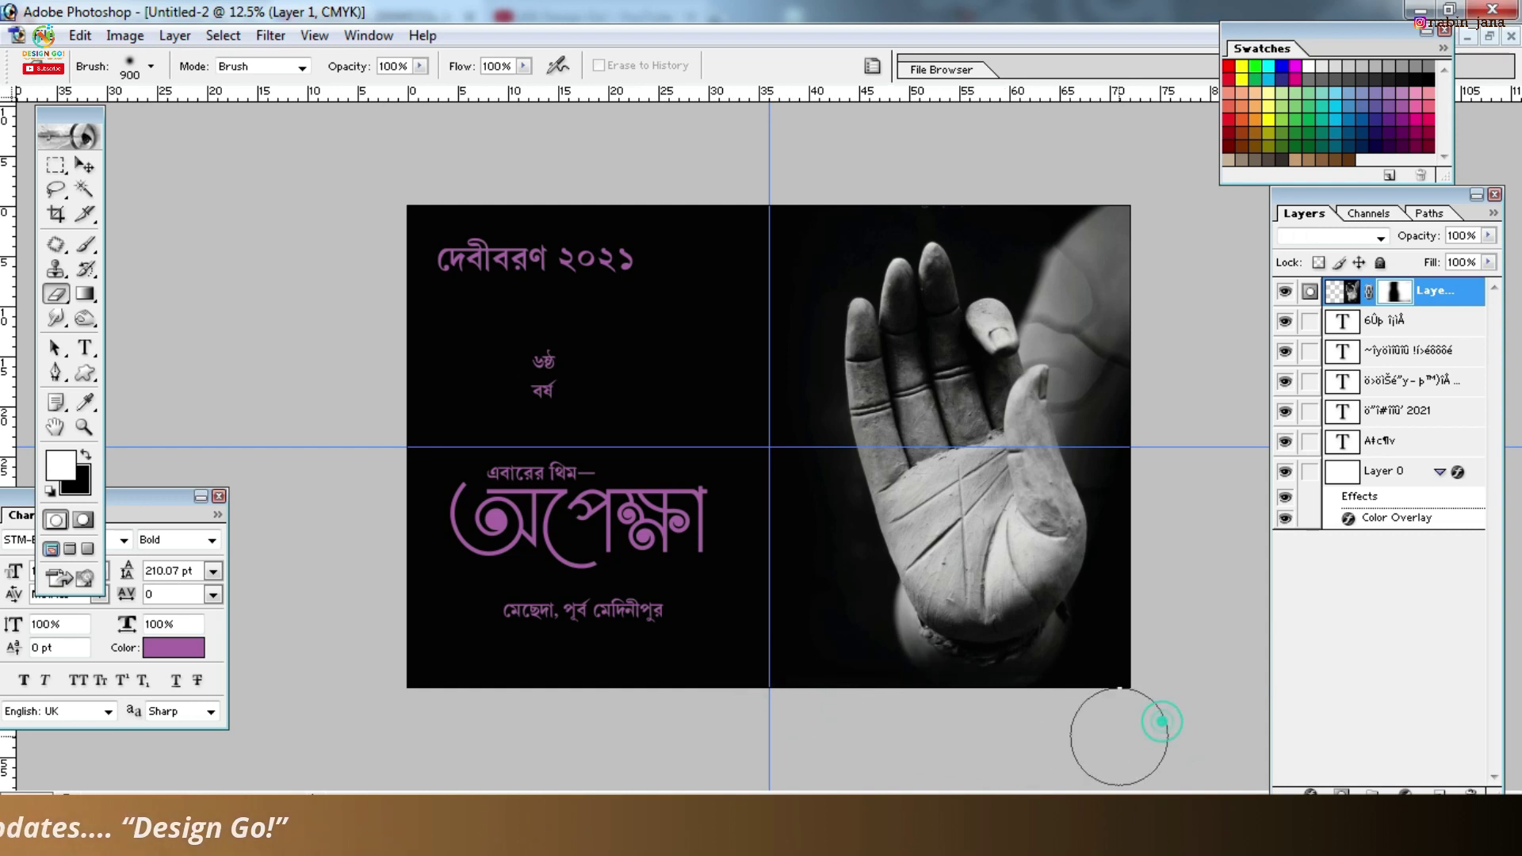
pyautogui.click(84, 165)
# Copy the round icon row from Untitled-1 into the banner's bottom-right and enlarge it
pyautogui.click(1489, 37)
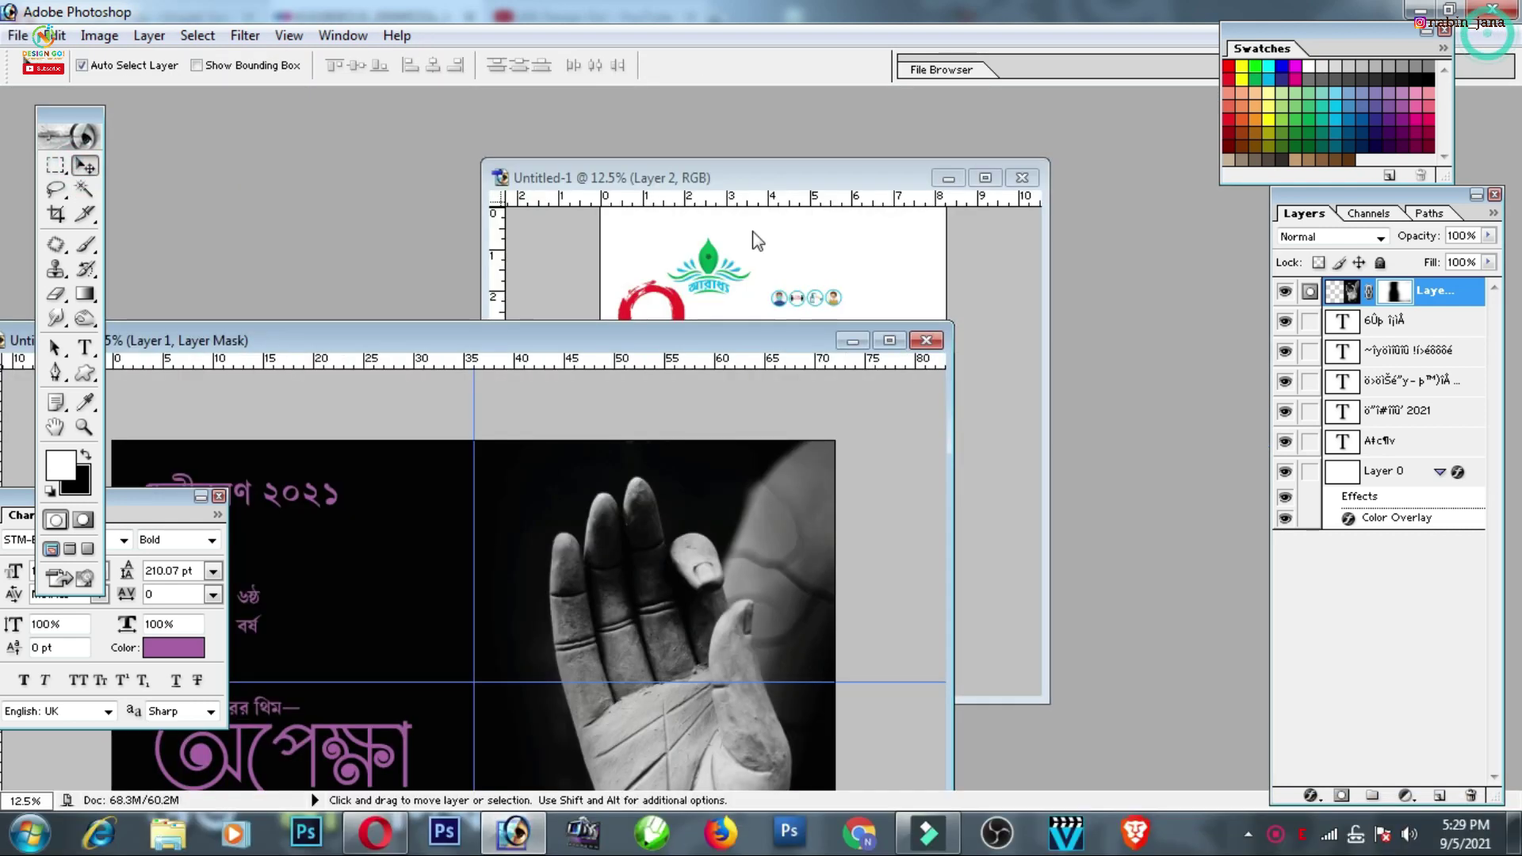
pyautogui.click(757, 242)
pyautogui.moveTo(749, 103); pyautogui.dragTo(1021, 140)
pyautogui.moveTo(1048, 260); pyautogui.dragTo(1039, 287)
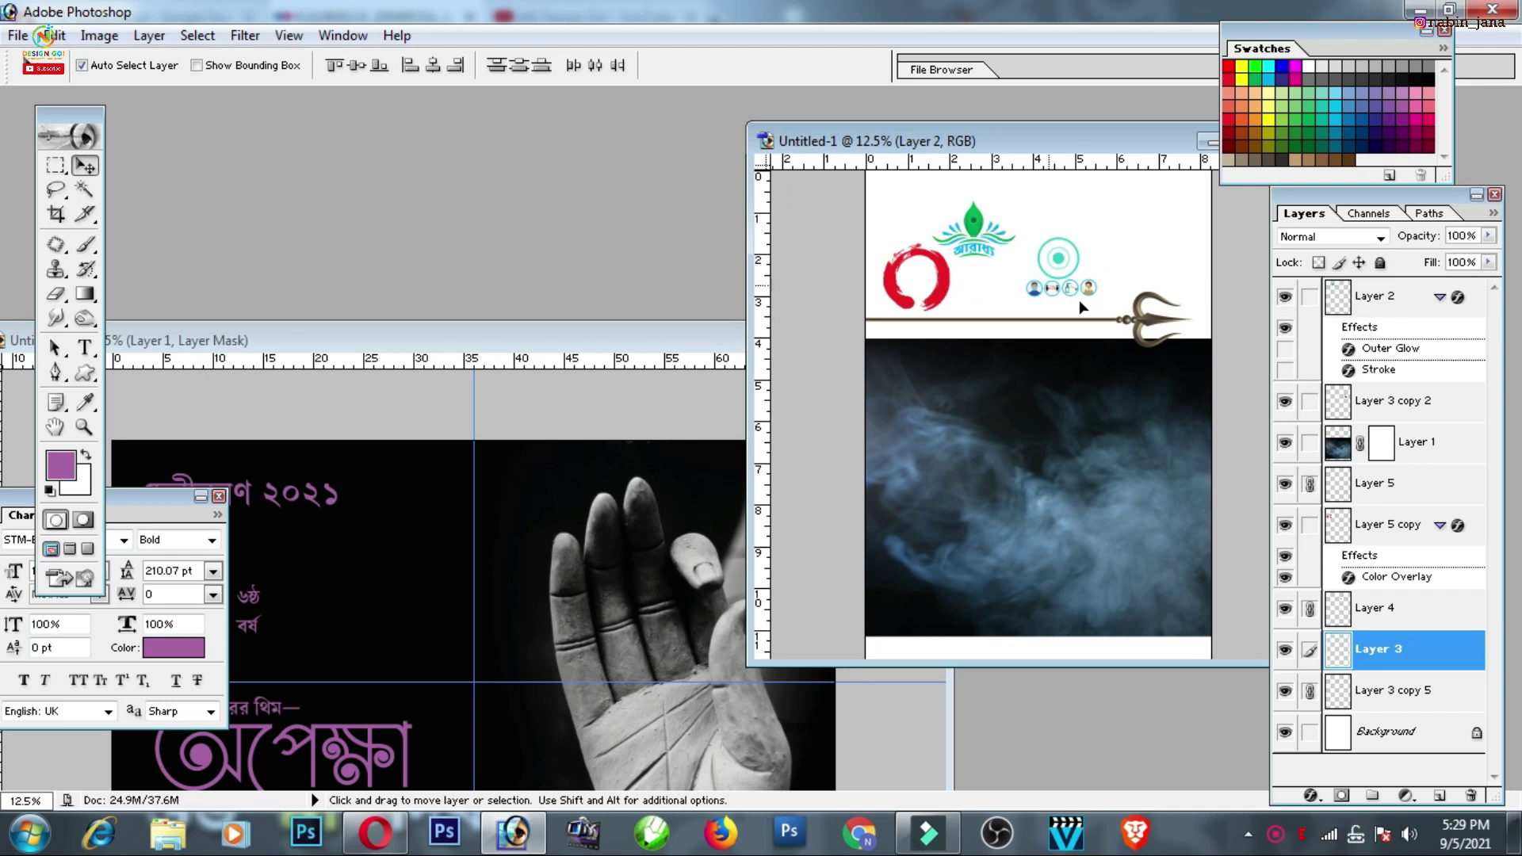
pyautogui.moveTo(701, 499); pyautogui.dragTo(669, 408)
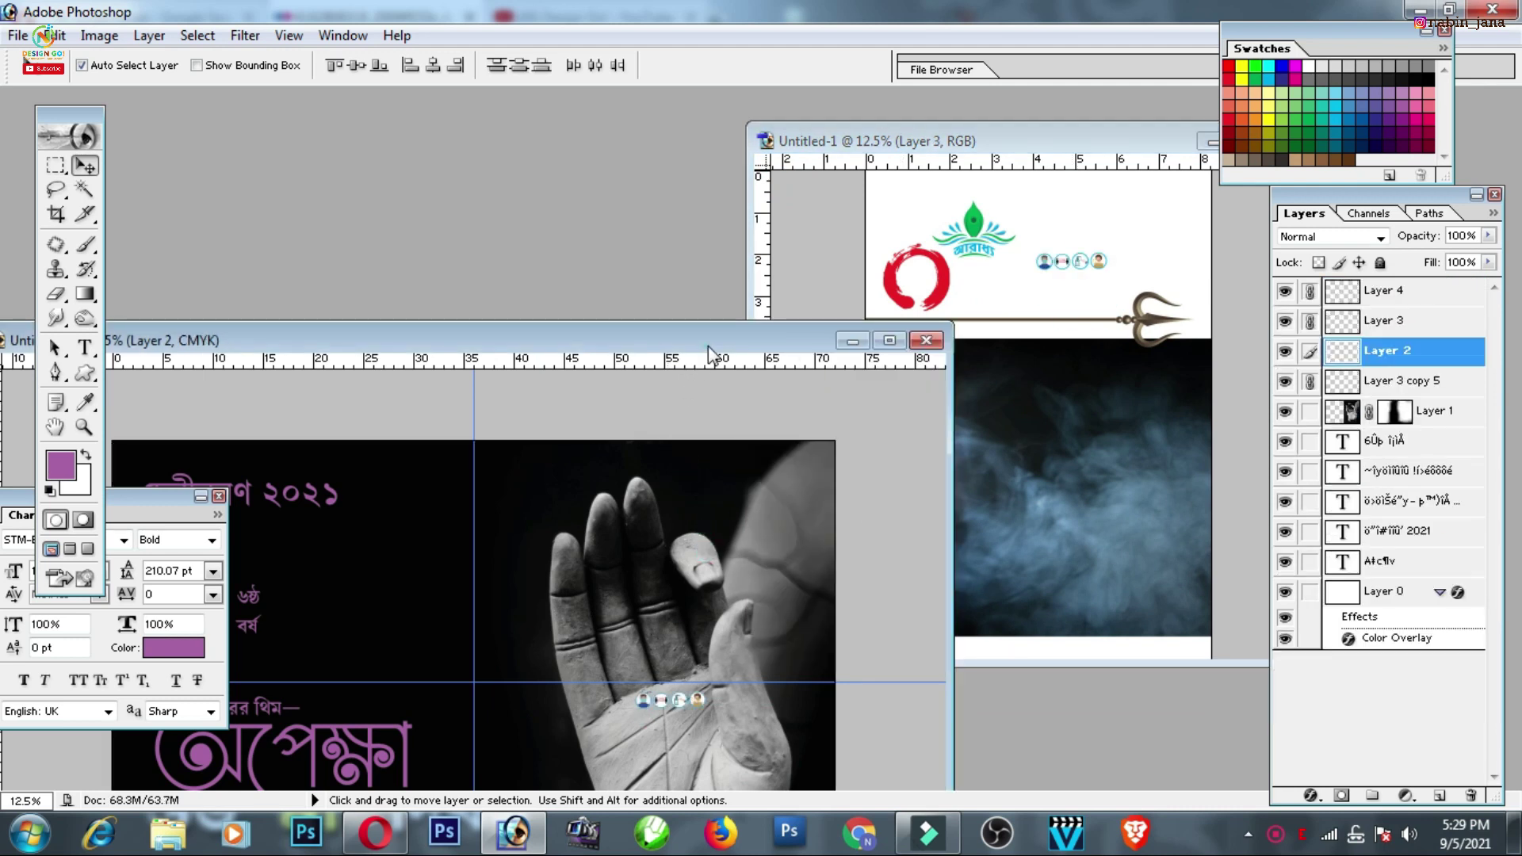
pyautogui.moveTo(708, 347); pyautogui.dragTo(785, 87)
pyautogui.moveTo(773, 440); pyautogui.dragTo(802, 643)
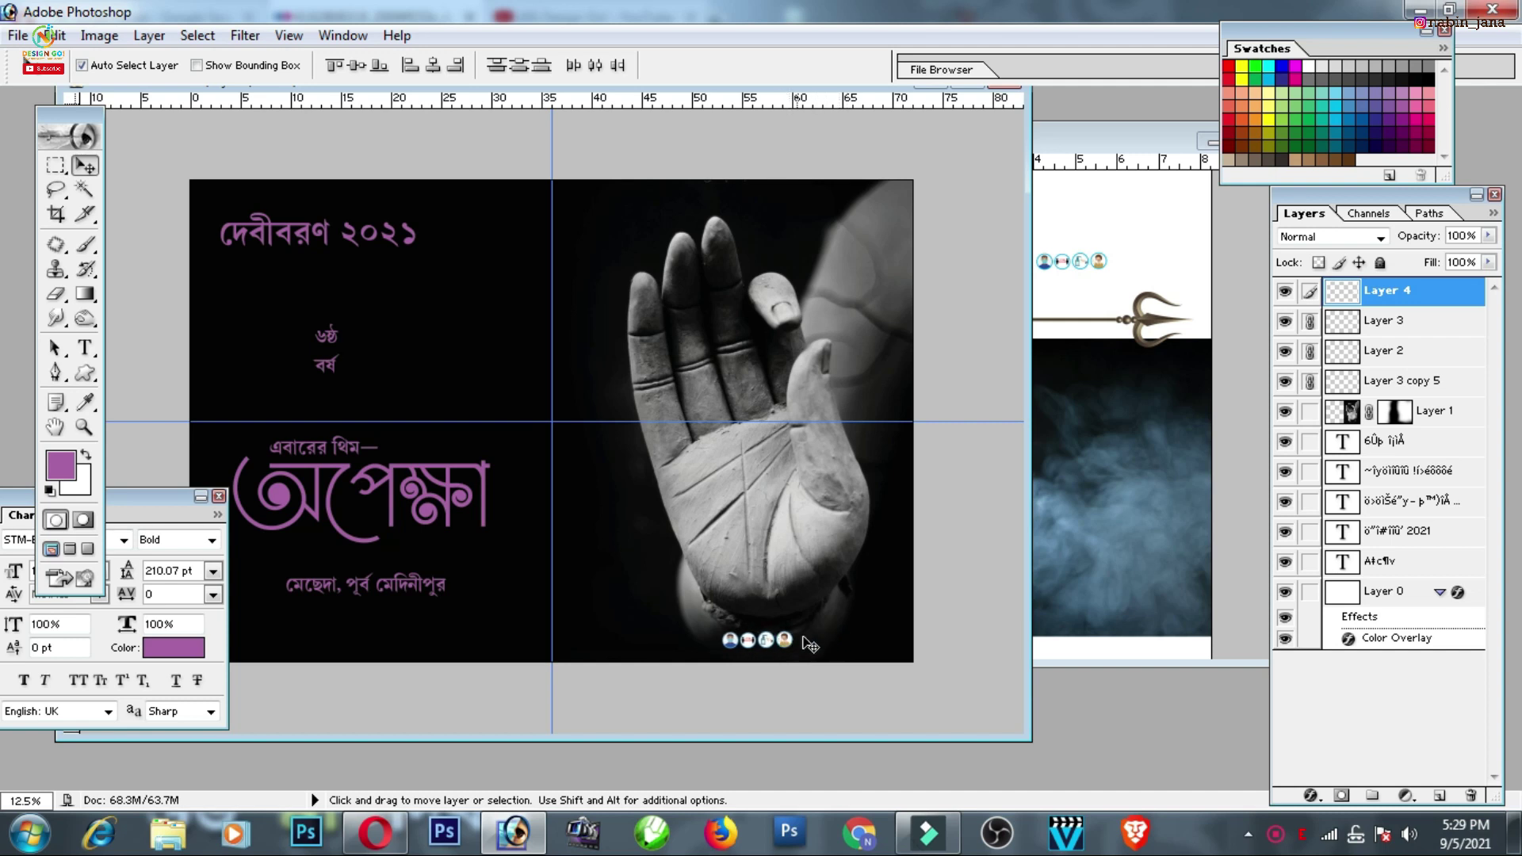
pyautogui.hotkey('ctrl', 't')
pyautogui.moveTo(793, 648); pyautogui.dragTo(876, 649)
pyautogui.press('Return')
# Shrink the hand photo proportionally with Free Transform
pyautogui.click(618, 650)
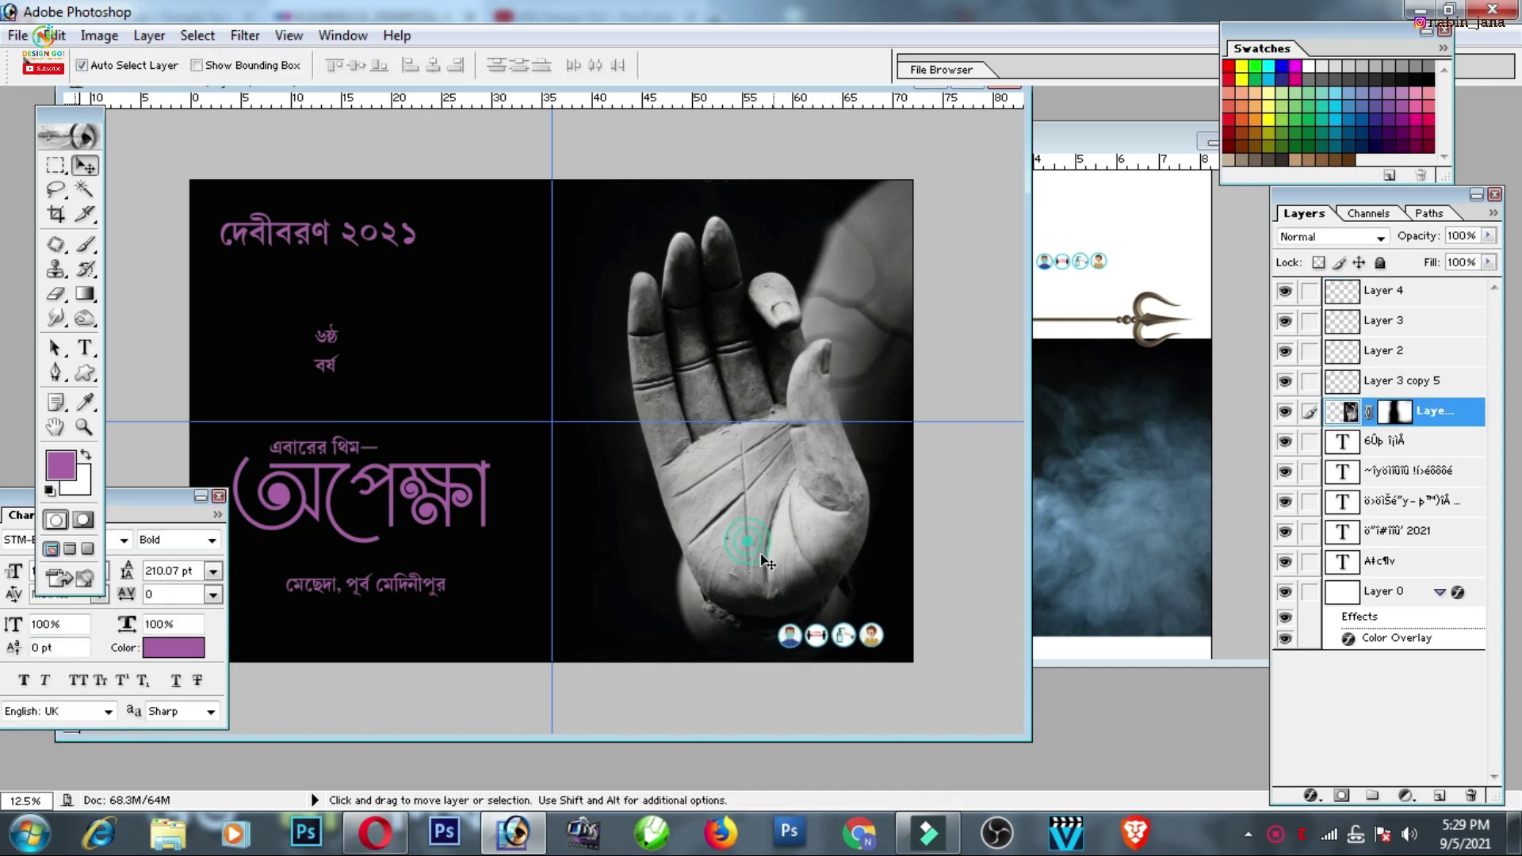
pyautogui.hotkey('ctrl', 't')
pyautogui.moveTo(556, 687); pyautogui.dragTo(587, 625)
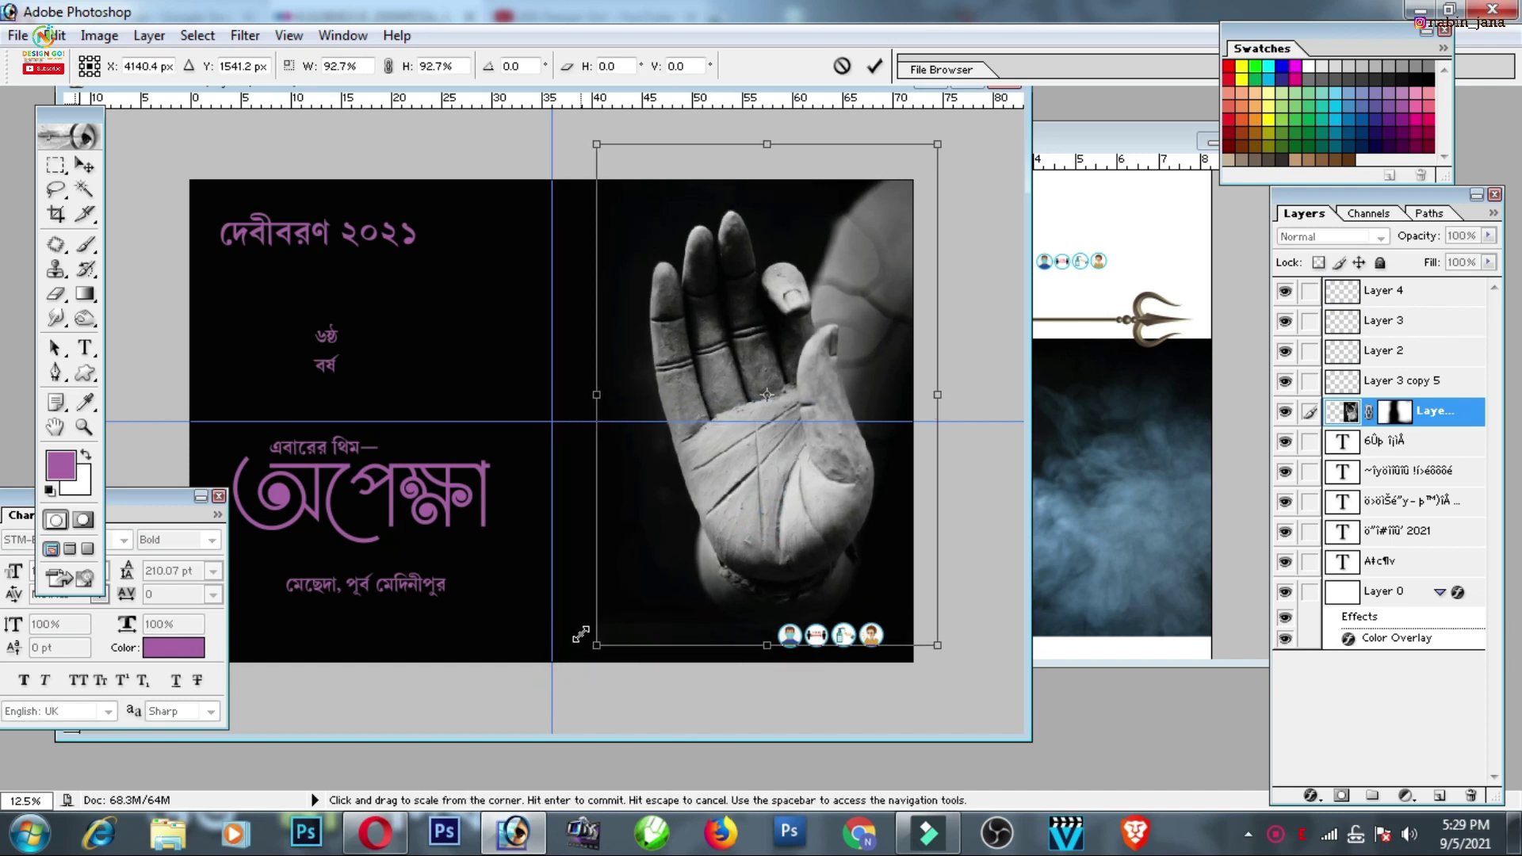
pyautogui.press('Return')
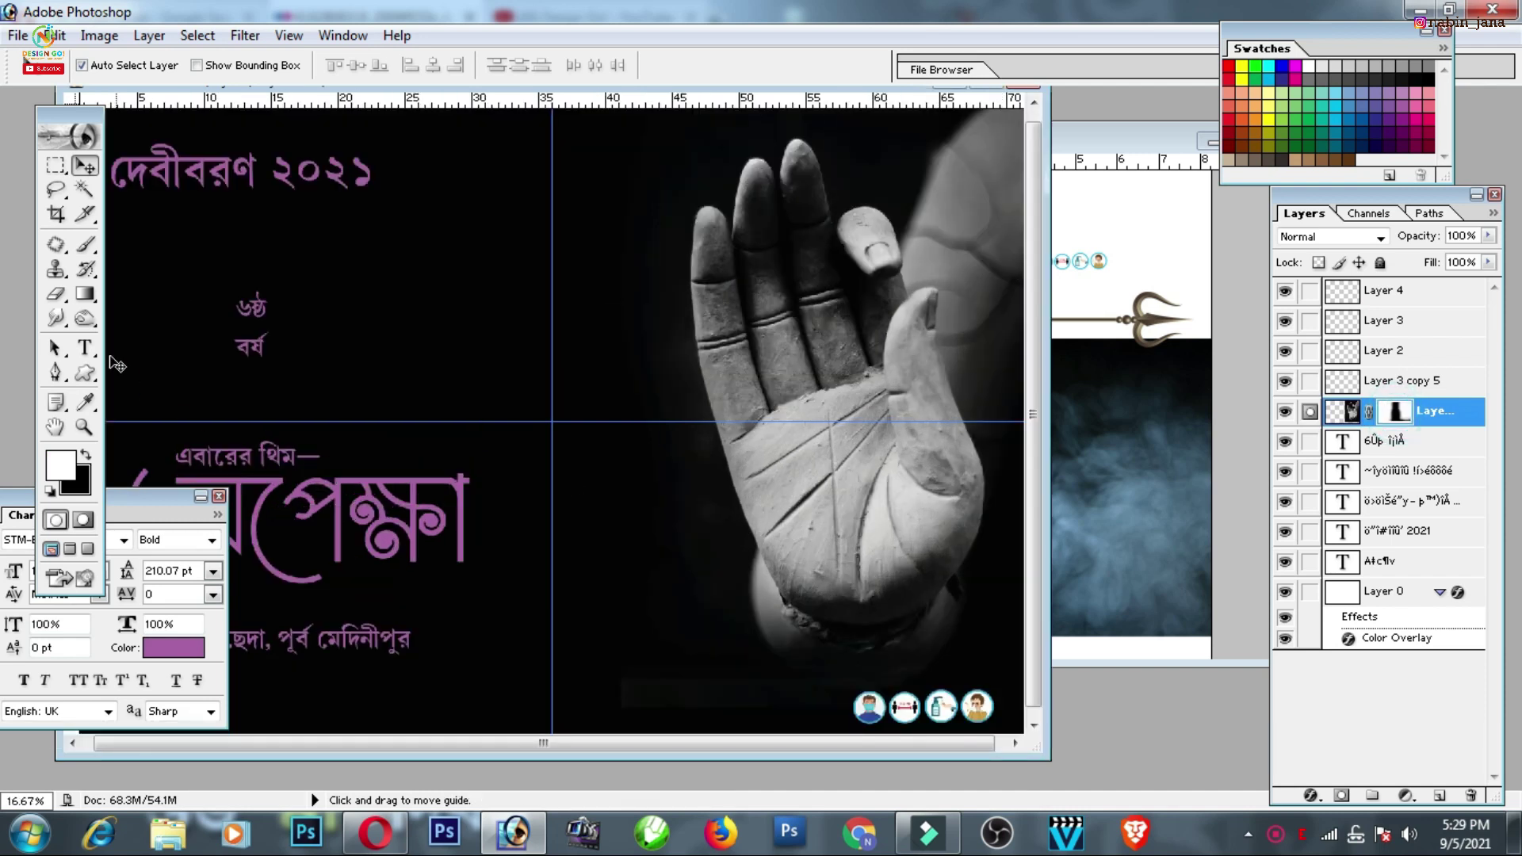
pyautogui.click(55, 295)
pyautogui.press(']')
pyautogui.press(']')
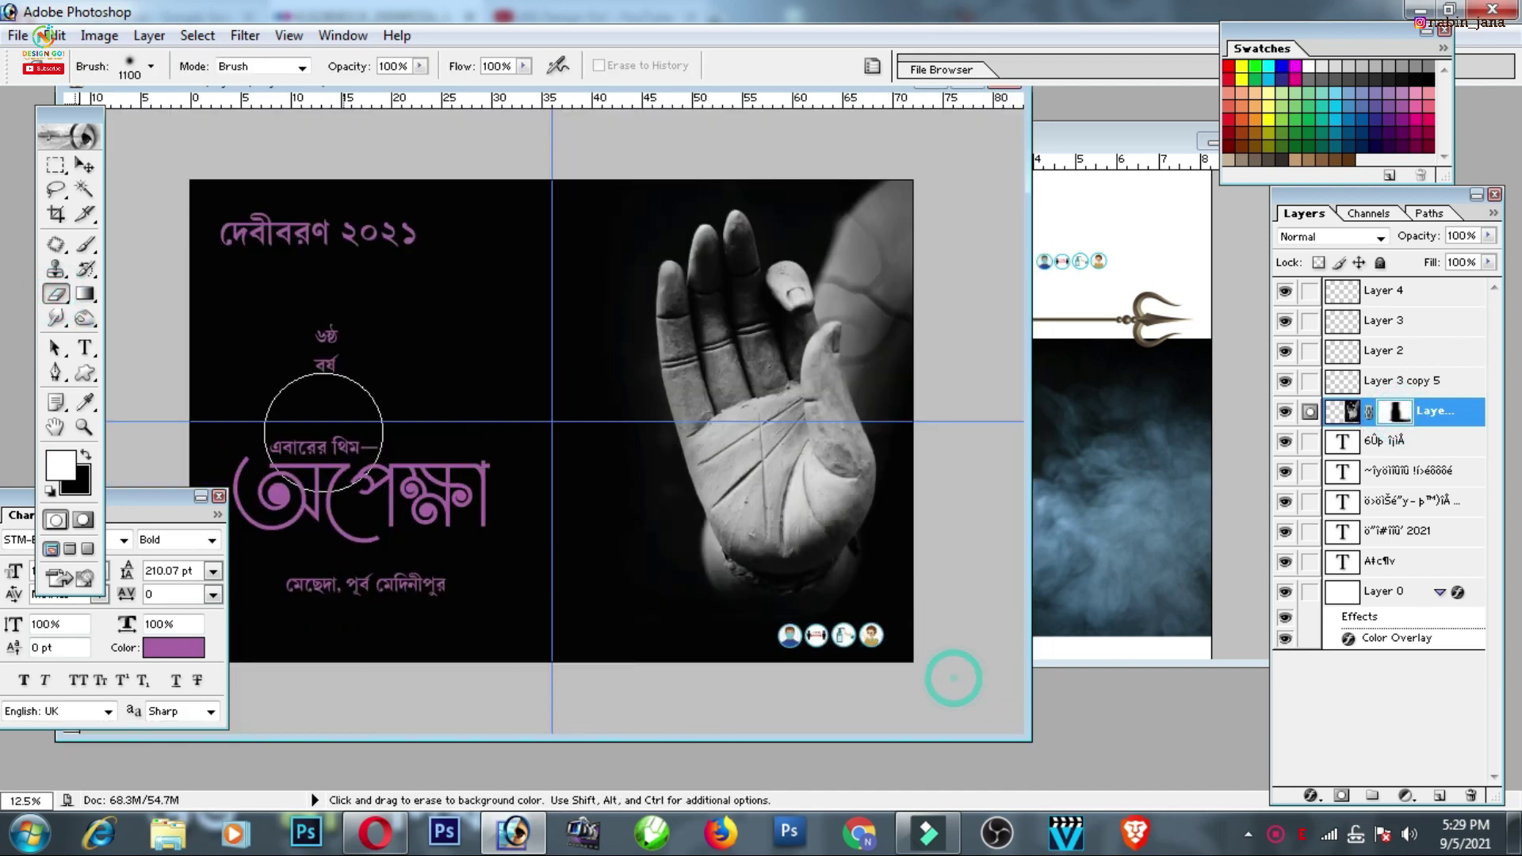
pyautogui.click(85, 166)
# Nudge the icon row up slightly and enlarge it to about 112%
pyautogui.moveTo(871, 640); pyautogui.dragTo(871, 632)
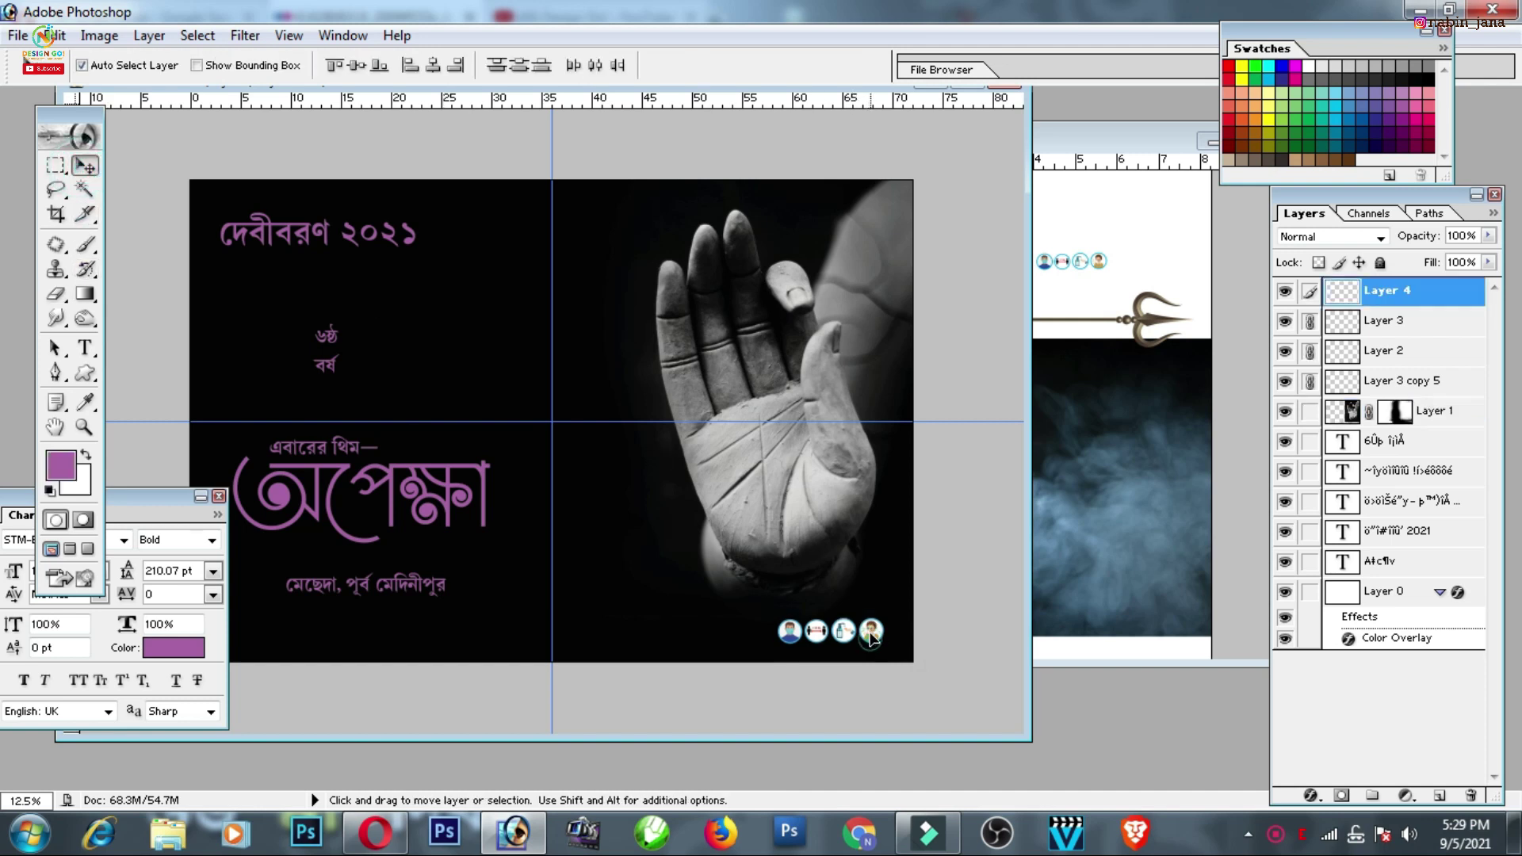
pyautogui.hotkey('ctrl', 't')
pyautogui.moveTo(766, 607); pyautogui.dragTo(763, 607)
pyautogui.press('Return')
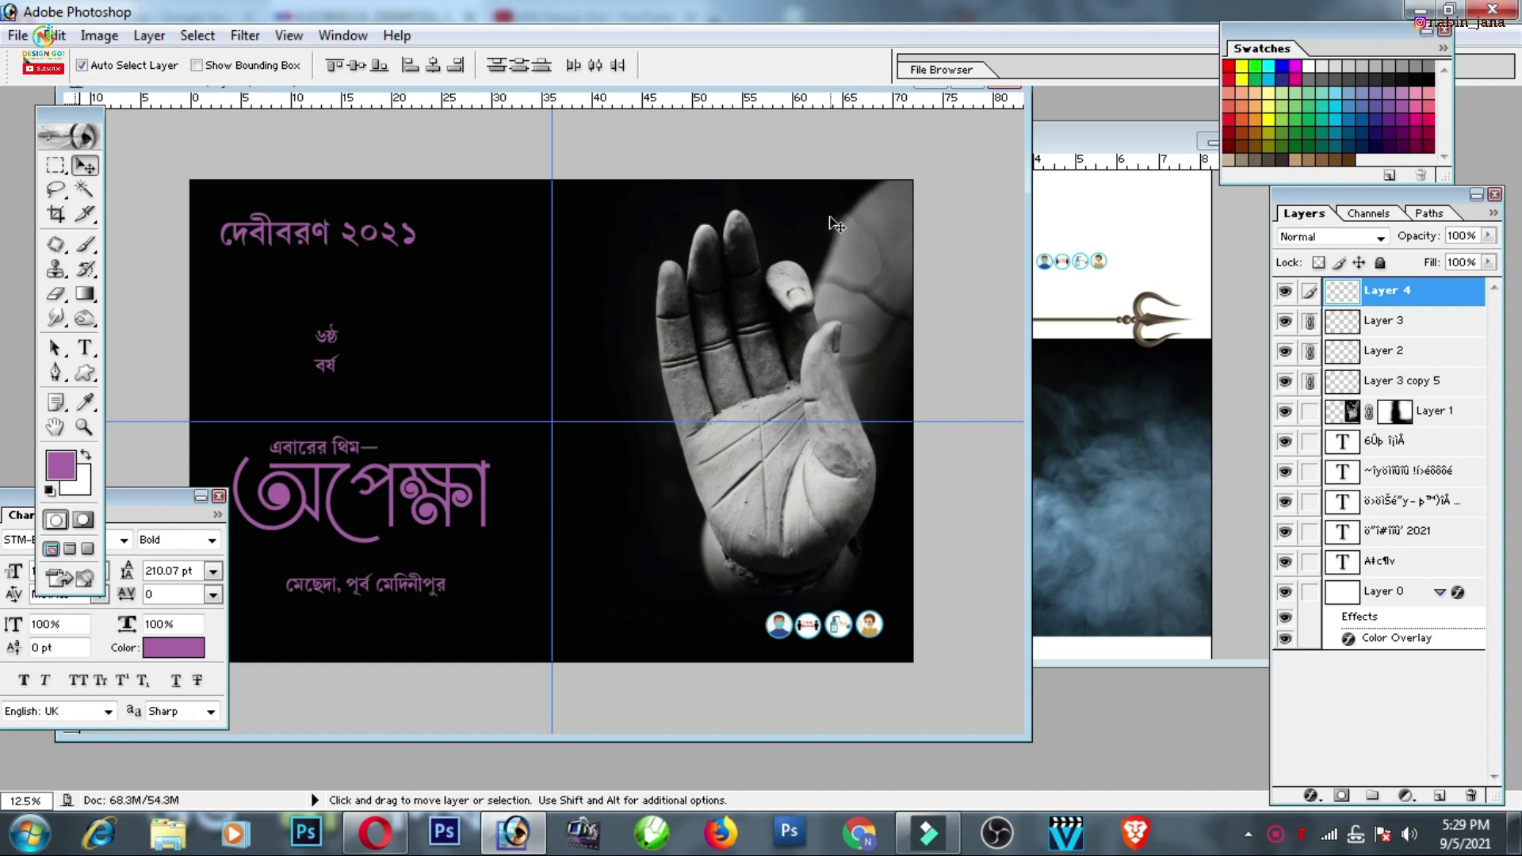
pyautogui.moveTo(729, 87); pyautogui.dragTo(872, 135)
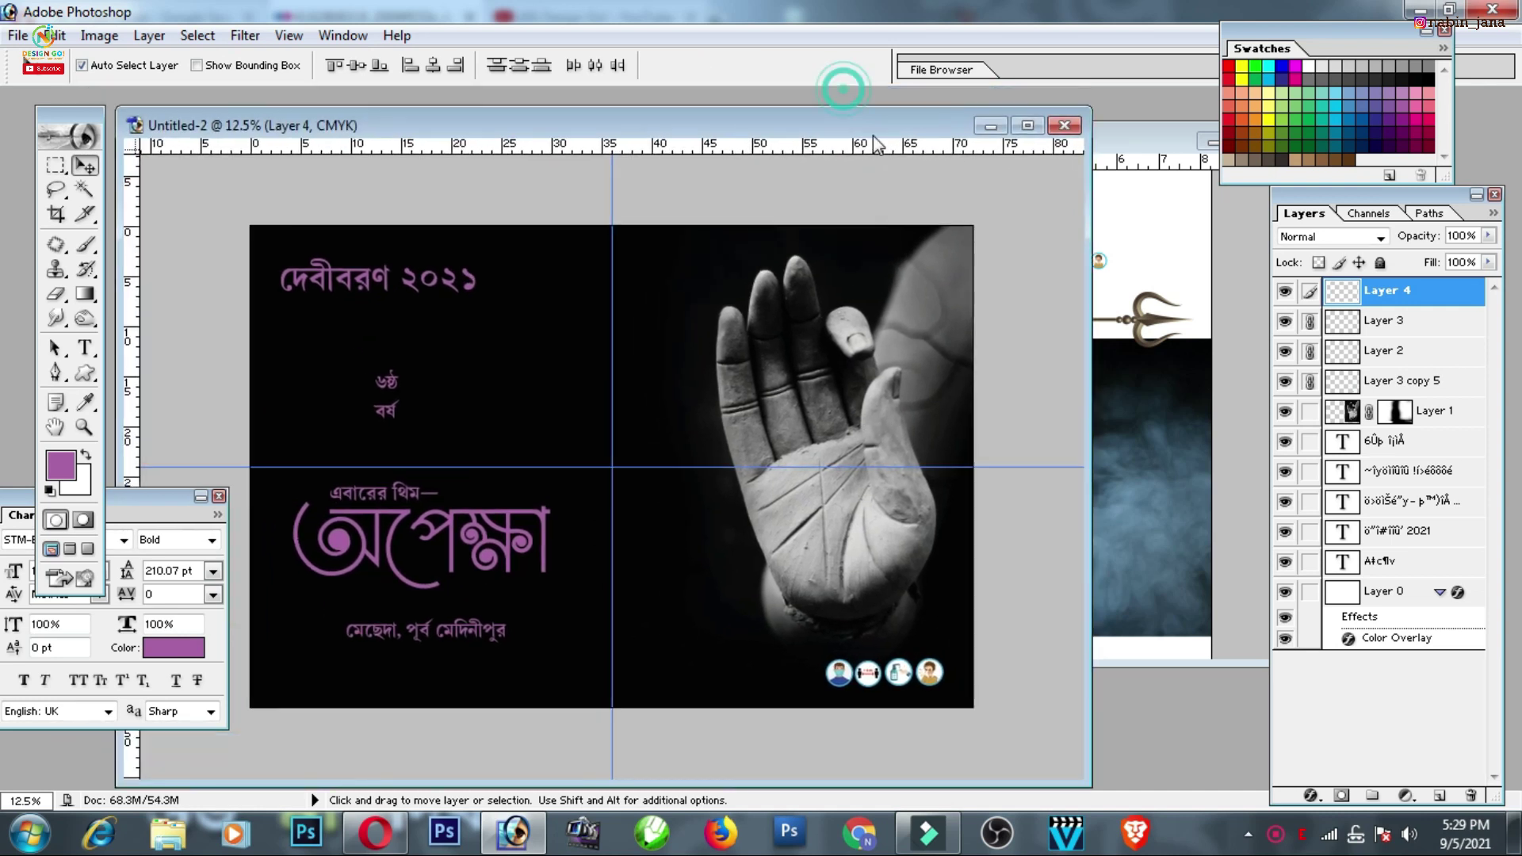
# Draw the wave custom shape on a new layer beside the ৬ষ্ঠ বর্ষ caption
pyautogui.click(1025, 126)
pyautogui.click(82, 377)
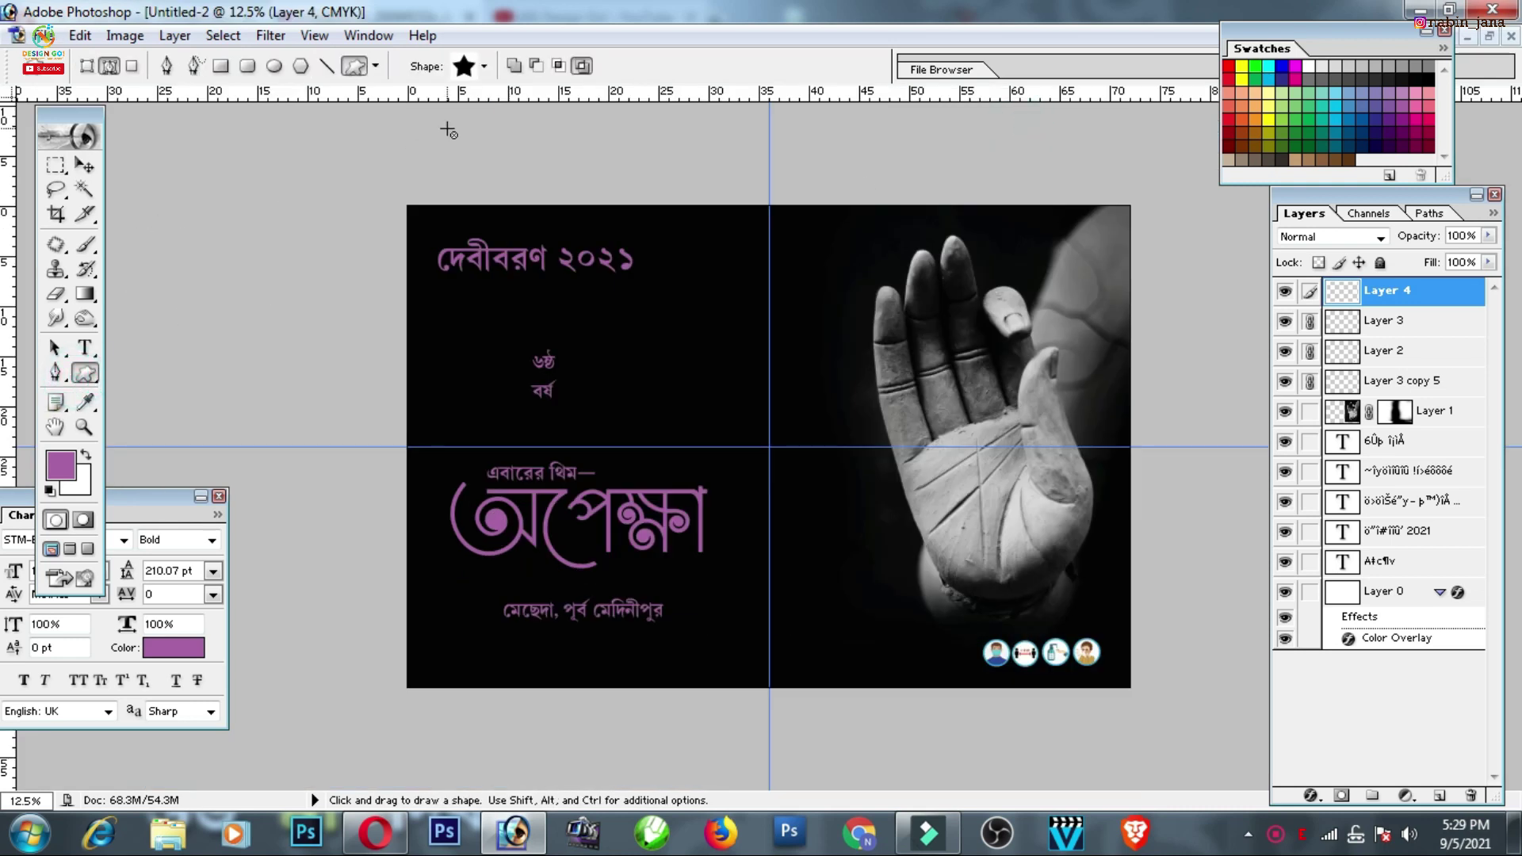
pyautogui.click(483, 66)
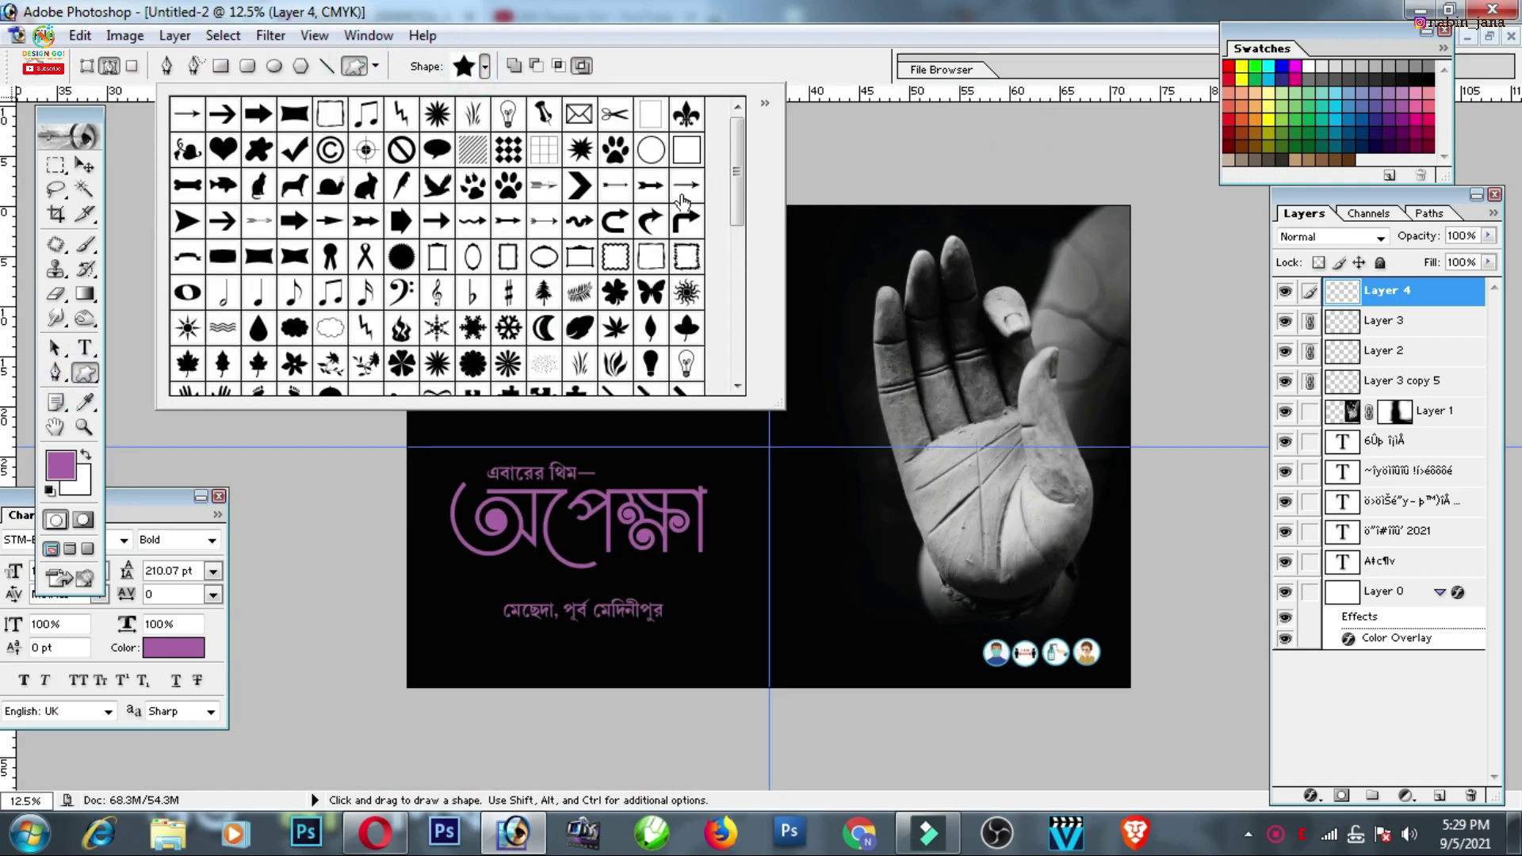
pyautogui.doubleClick(208, 329)
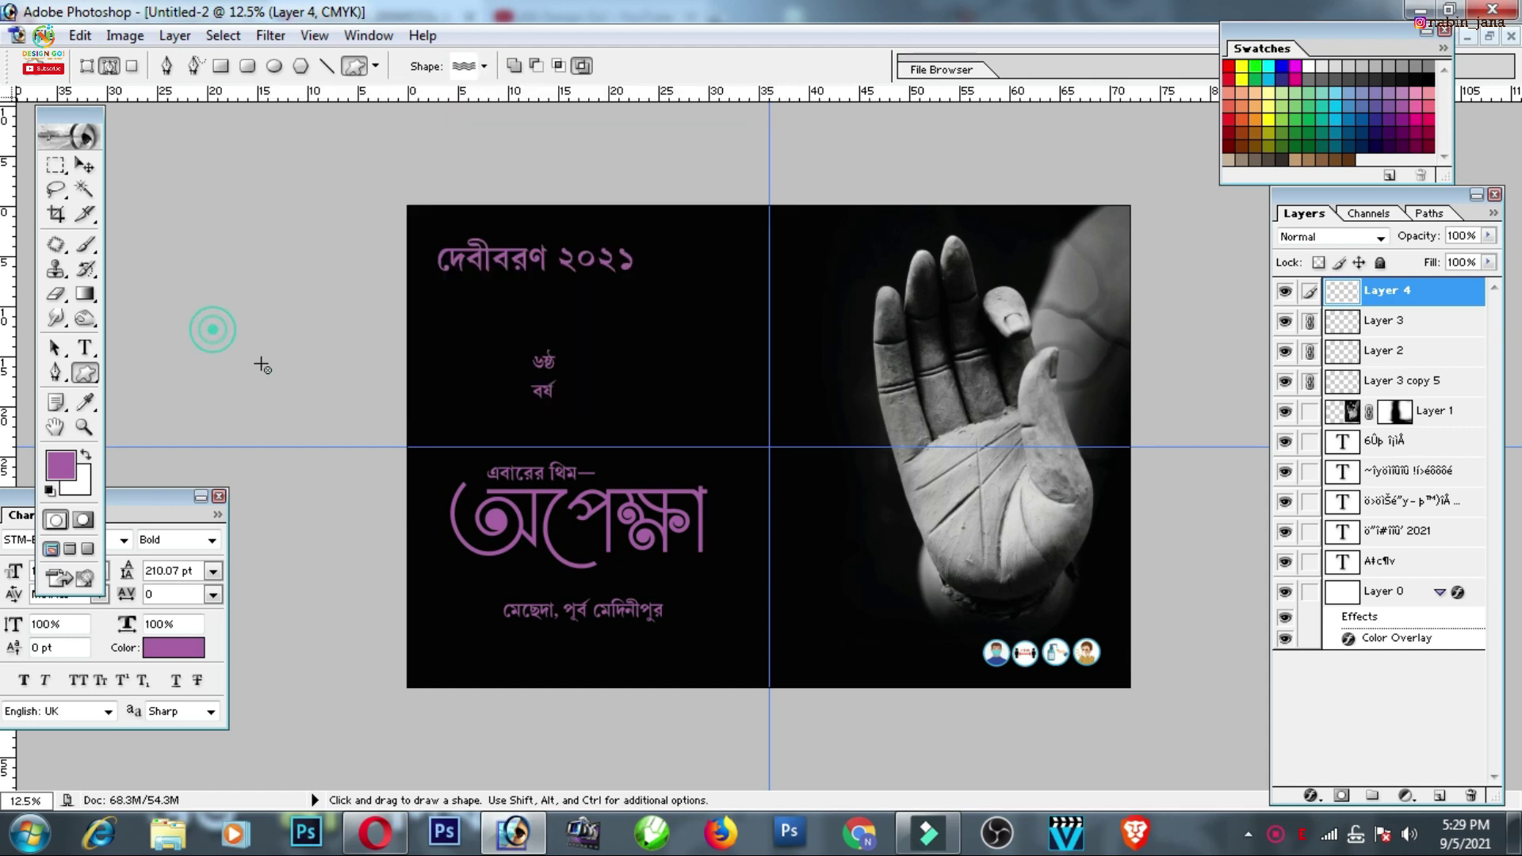
pyautogui.click(1438, 797)
pyautogui.moveTo(559, 321); pyautogui.dragTo(688, 356)
pyautogui.moveTo(1118, 360); pyautogui.dragTo(1118, 361)
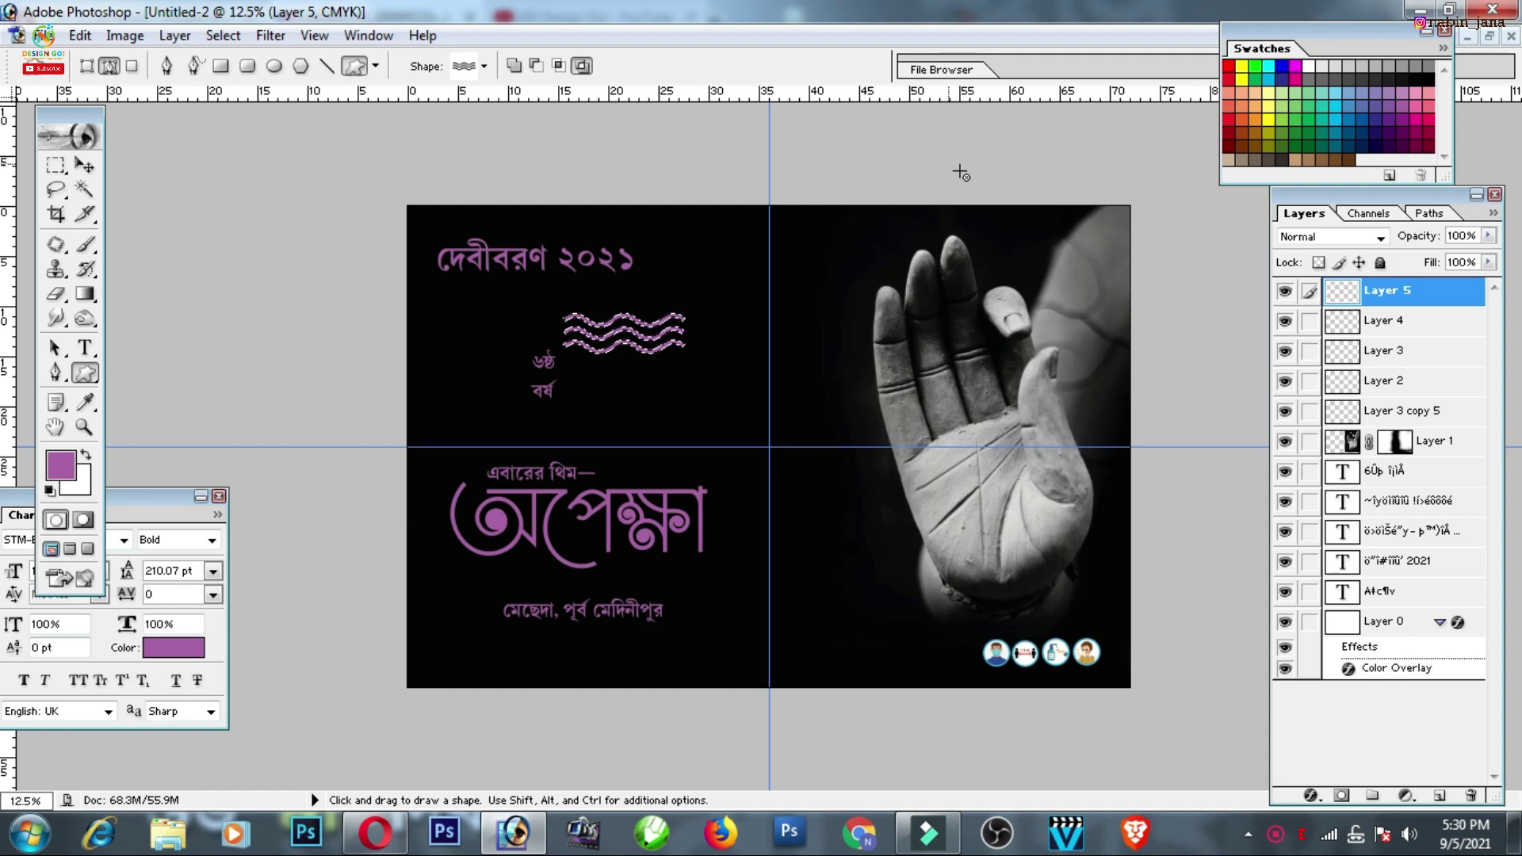
# Set the foreground colour to white, turning the wave white
pyautogui.click(60, 465)
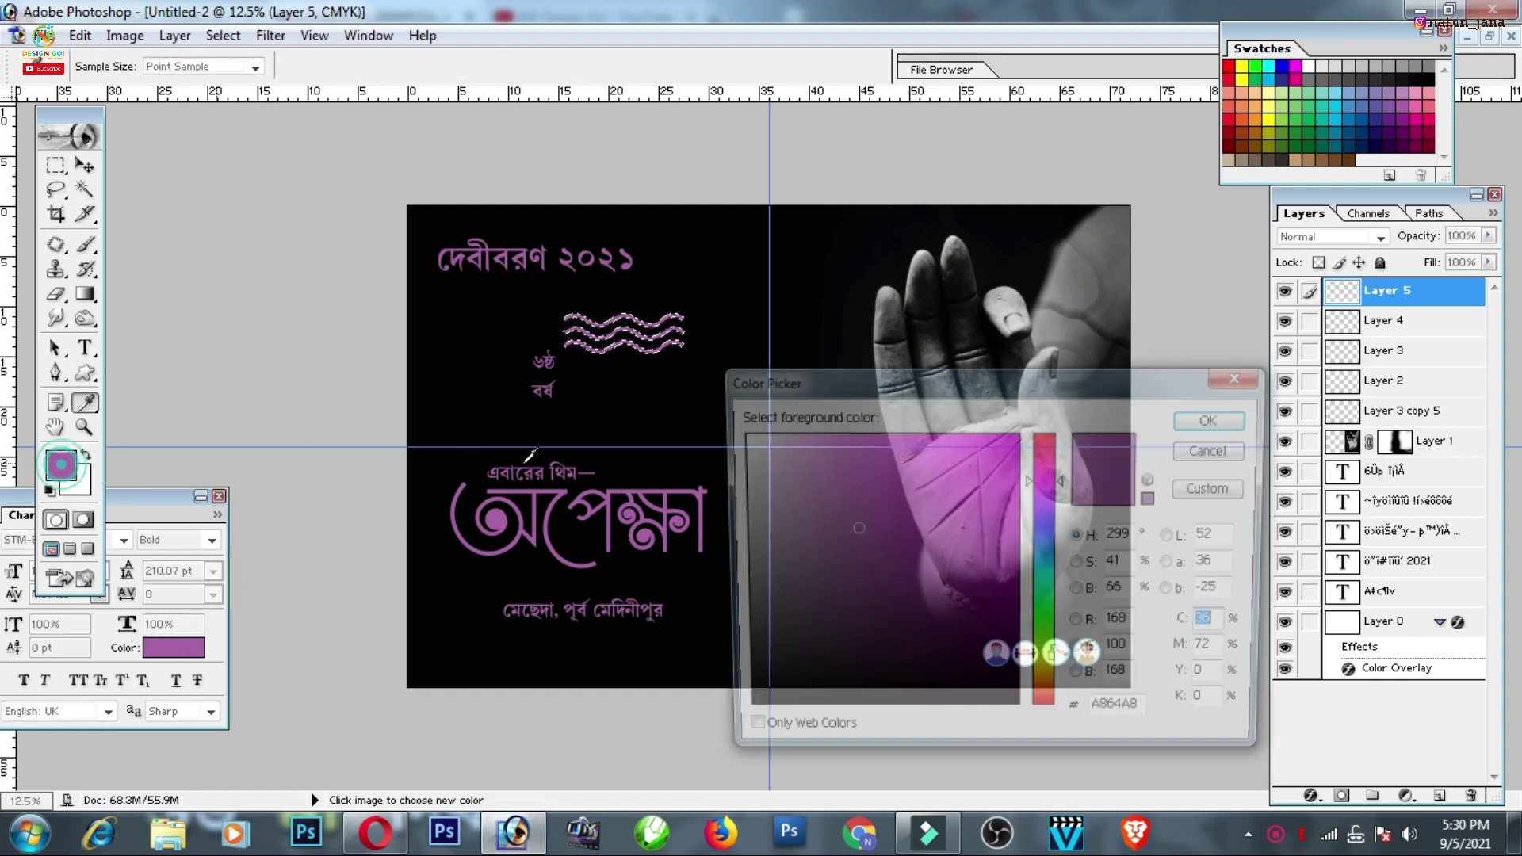
pyautogui.click(738, 435)
pyautogui.click(1242, 417)
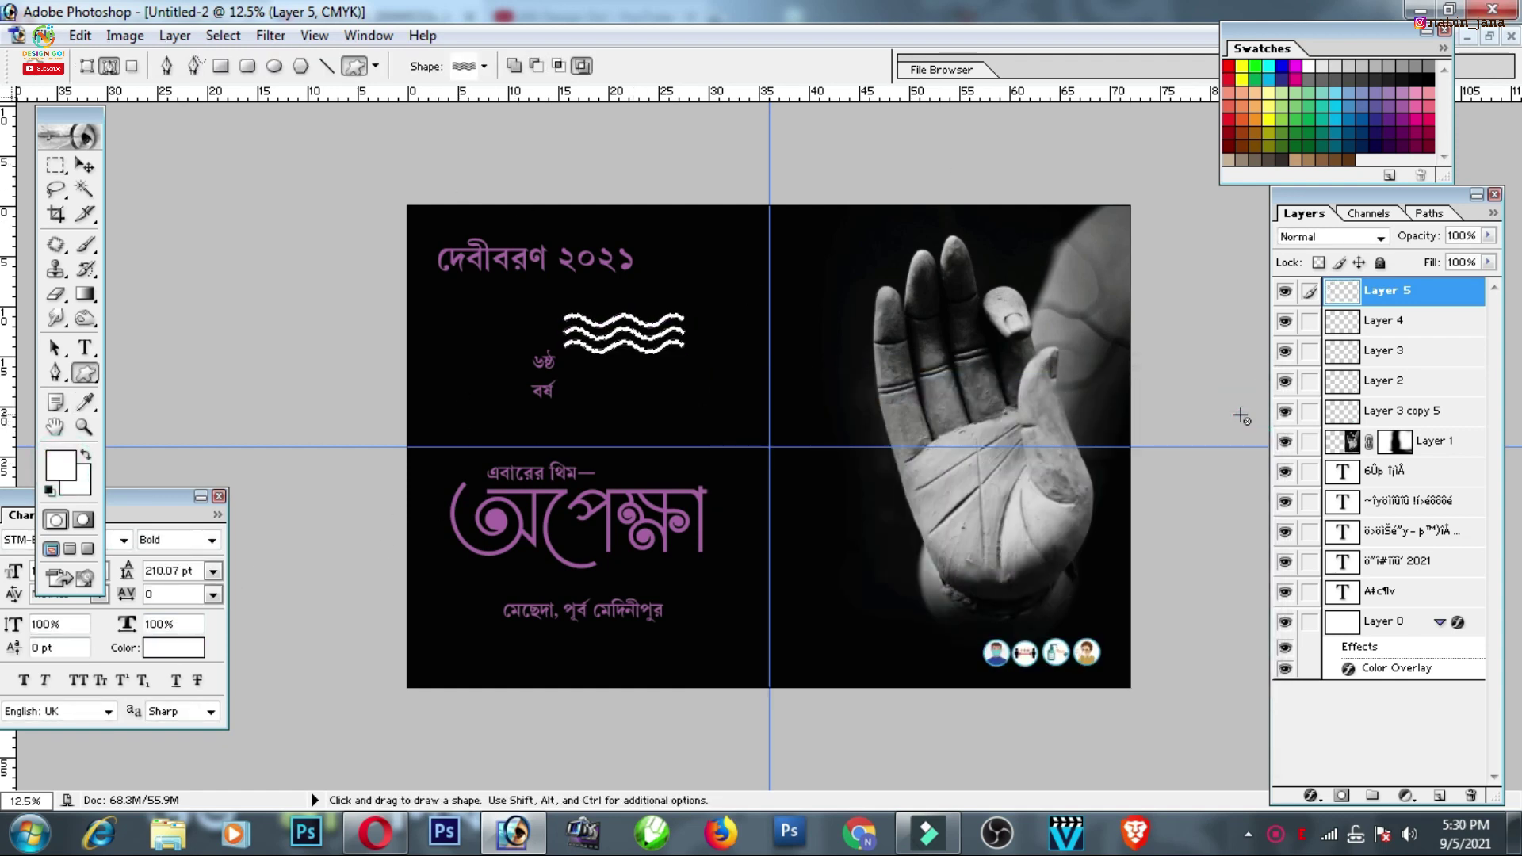
# Move the wave shape down to the banner's bottom-left corner
pyautogui.click(85, 166)
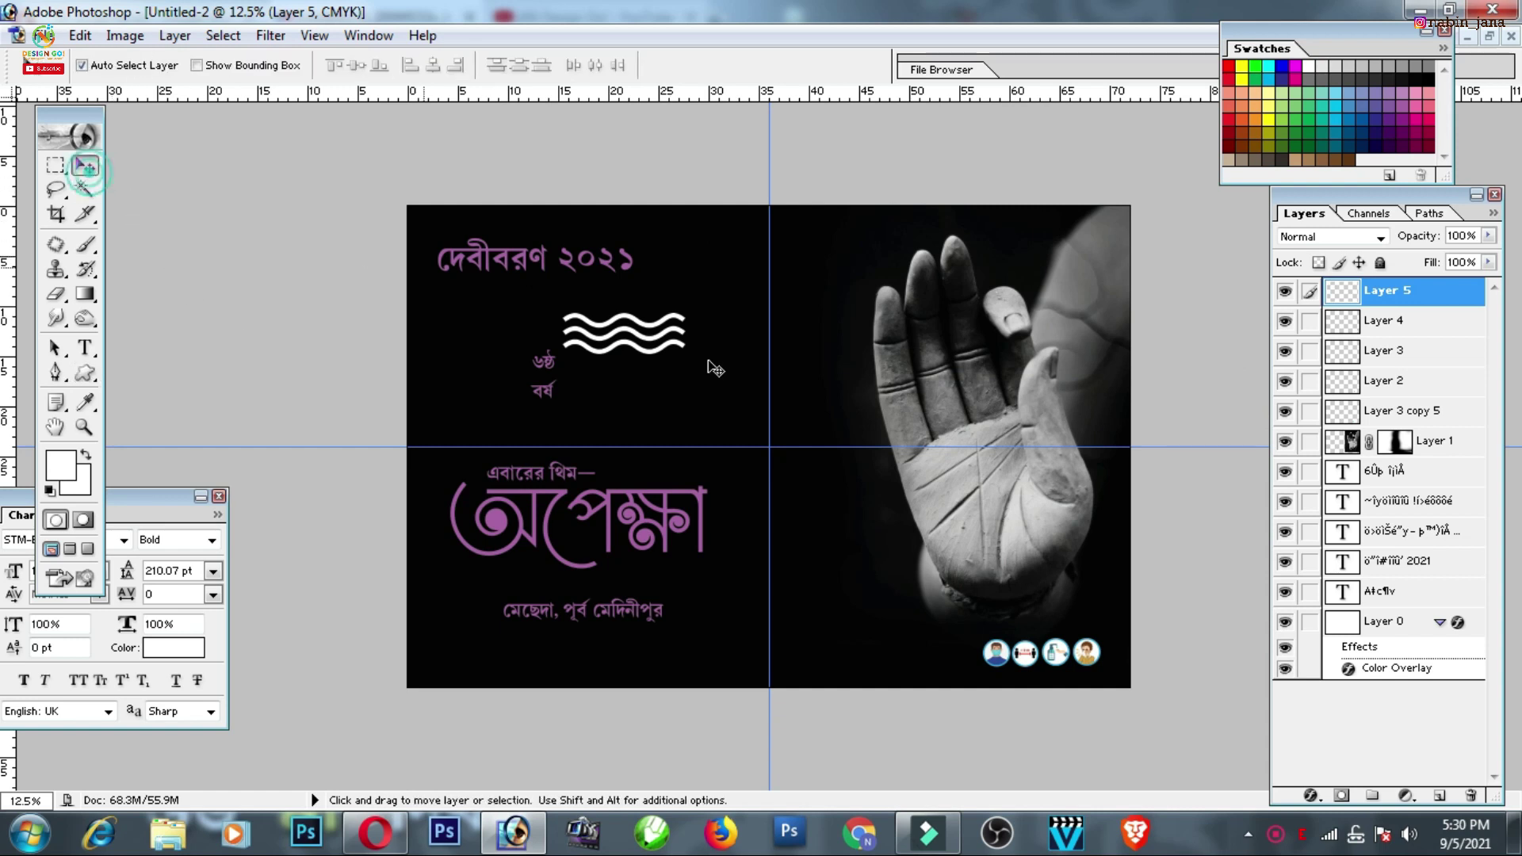
pyautogui.moveTo(646, 343)
pyautogui.mouseDown()
pyautogui.moveTo(492, 644)
pyautogui.moveTo(478, 632)
pyautogui.mouseUp()
pyautogui.hotkey('ctrl', 't')
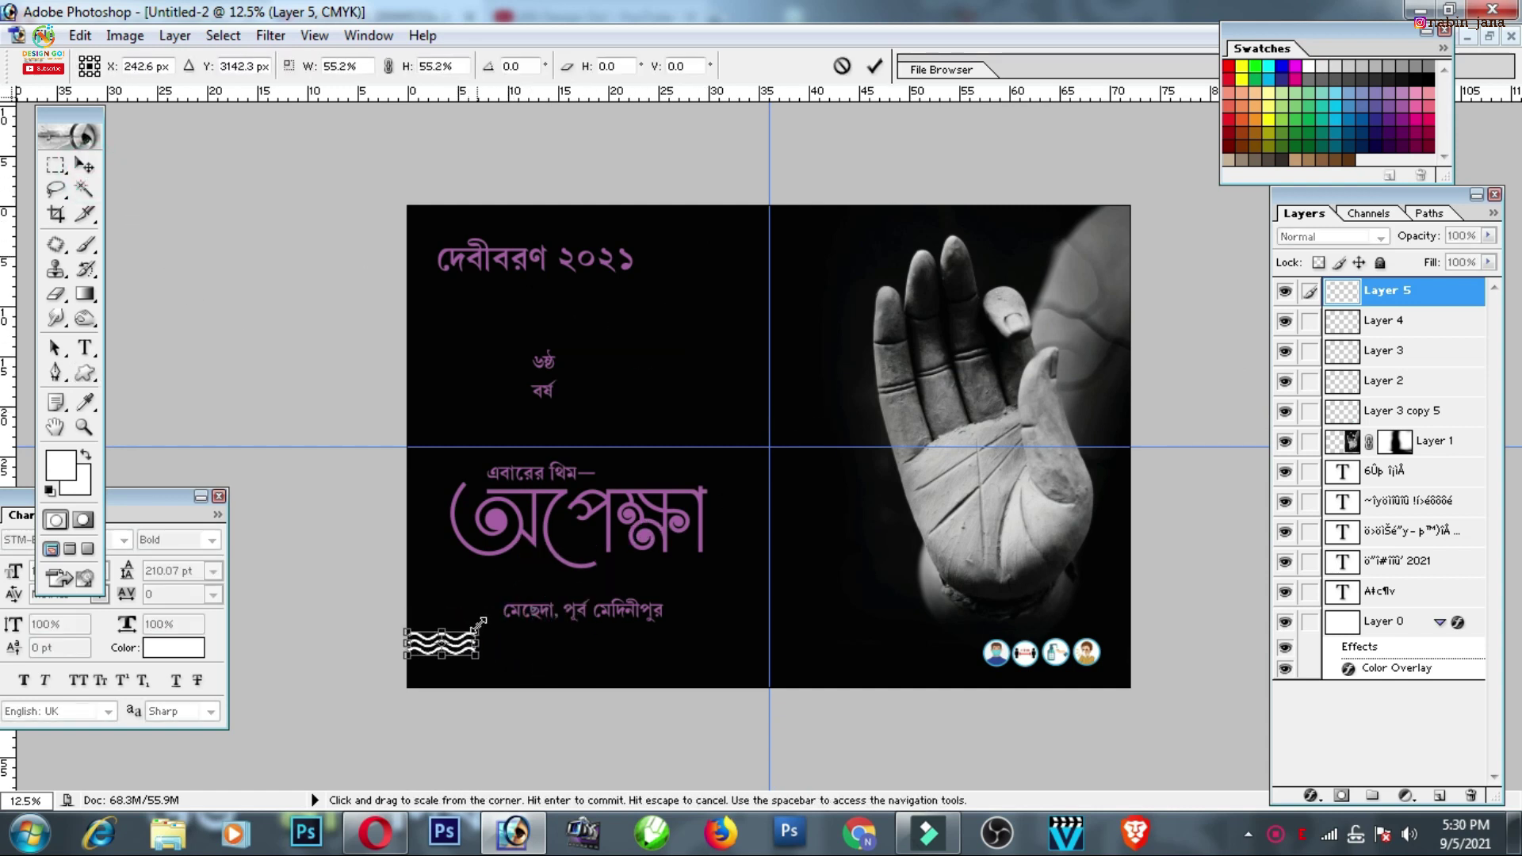
pyautogui.press('Return')
pyautogui.hotkey('ctrl', '+')
pyautogui.hotkey('ctrl', '+')
pyautogui.hotkey('ctrl', '+')
pyautogui.moveTo(333, 785); pyautogui.dragTo(502, 621)
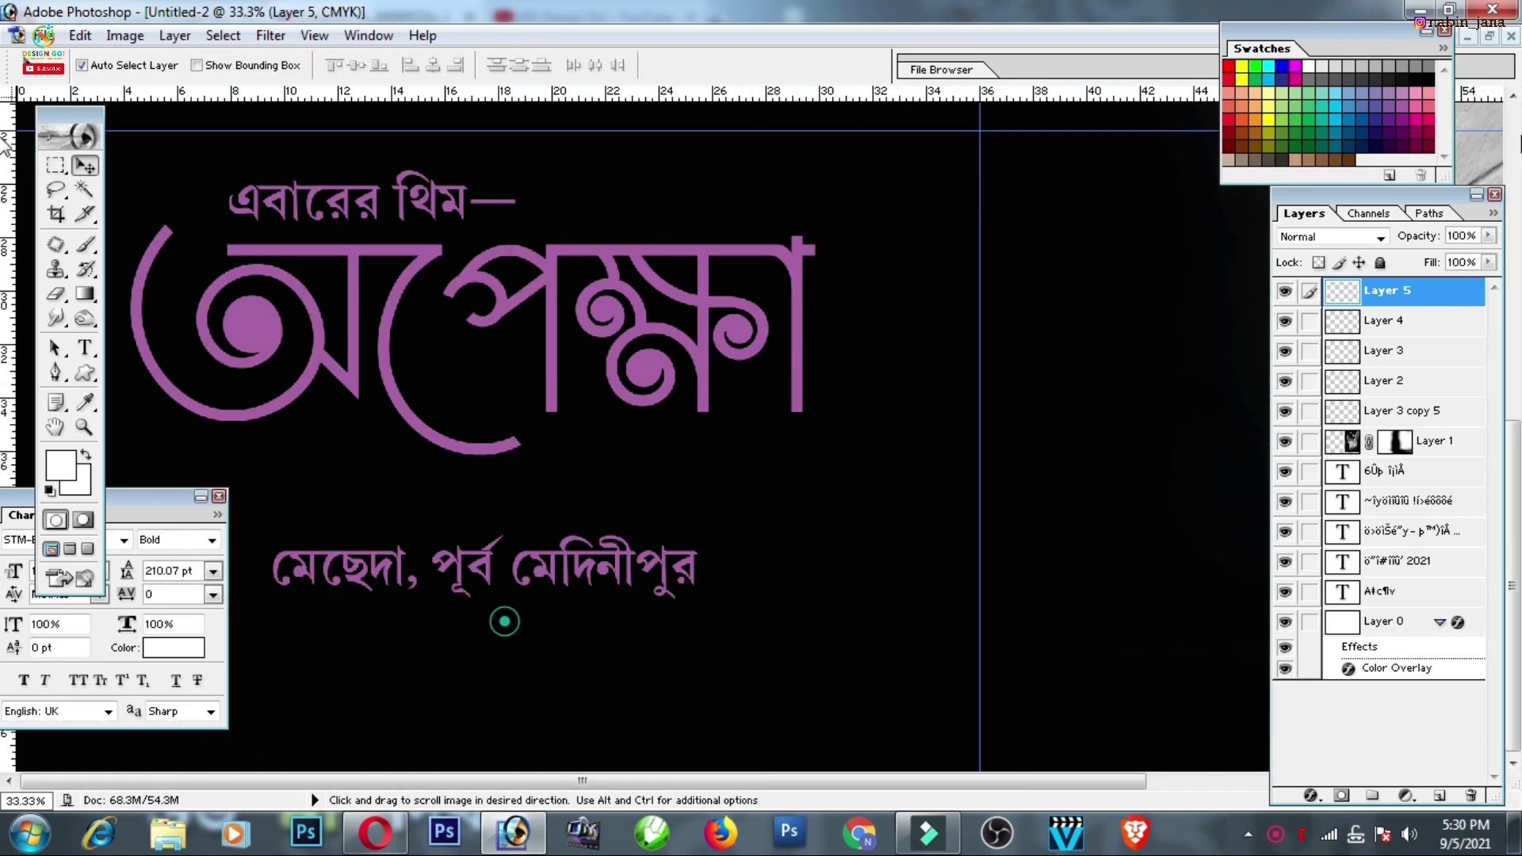
# Alt-drag wave copies to the right and merge them into one layer
pyautogui.moveTo(154, 498); pyautogui.dragTo(1117, 174)
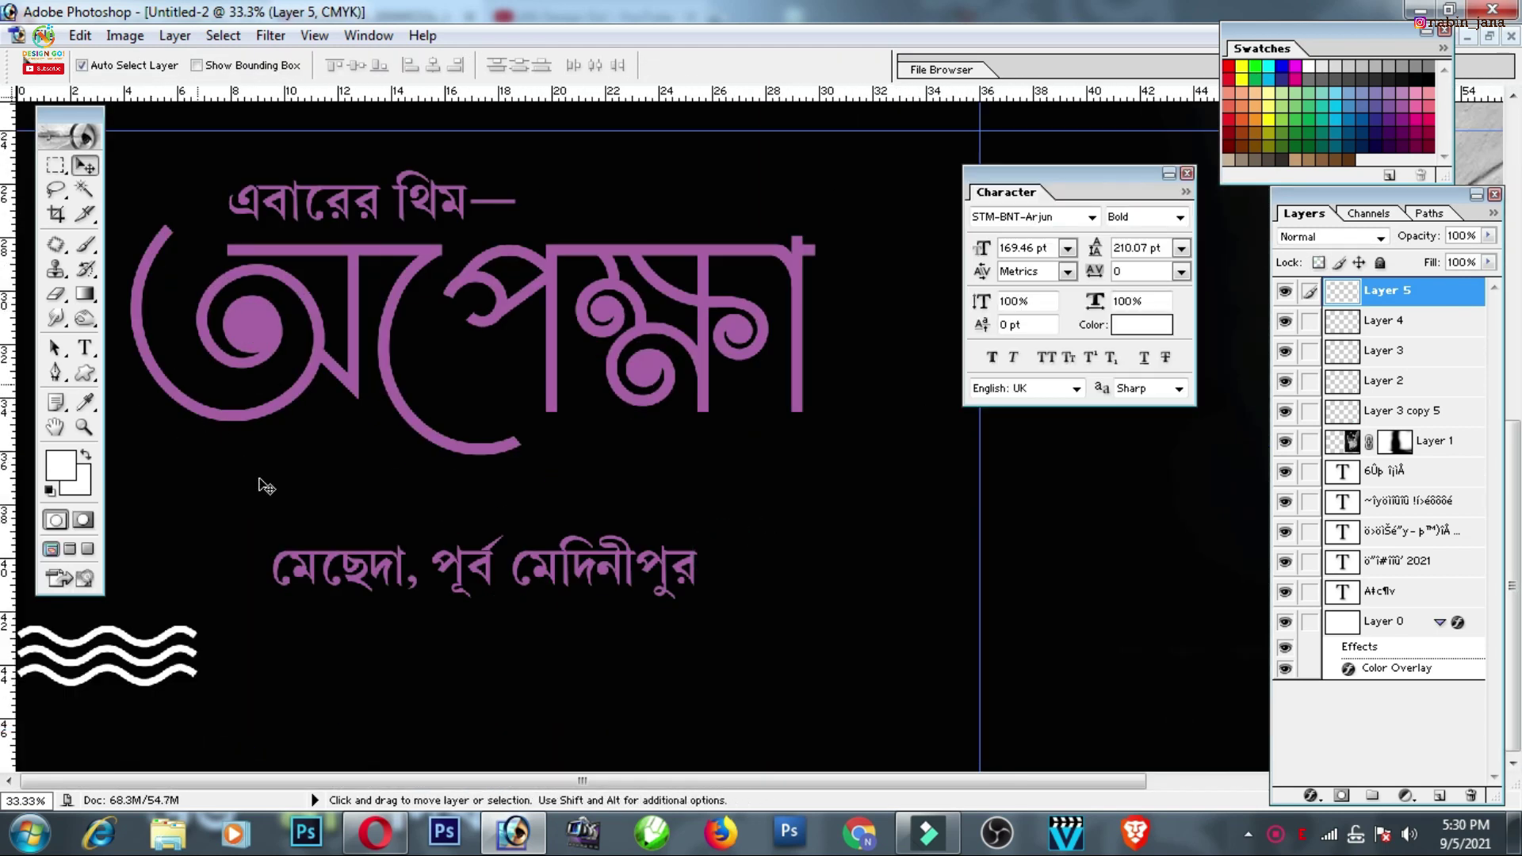
pyautogui.moveTo(159, 648); pyautogui.dragTo(303, 648)
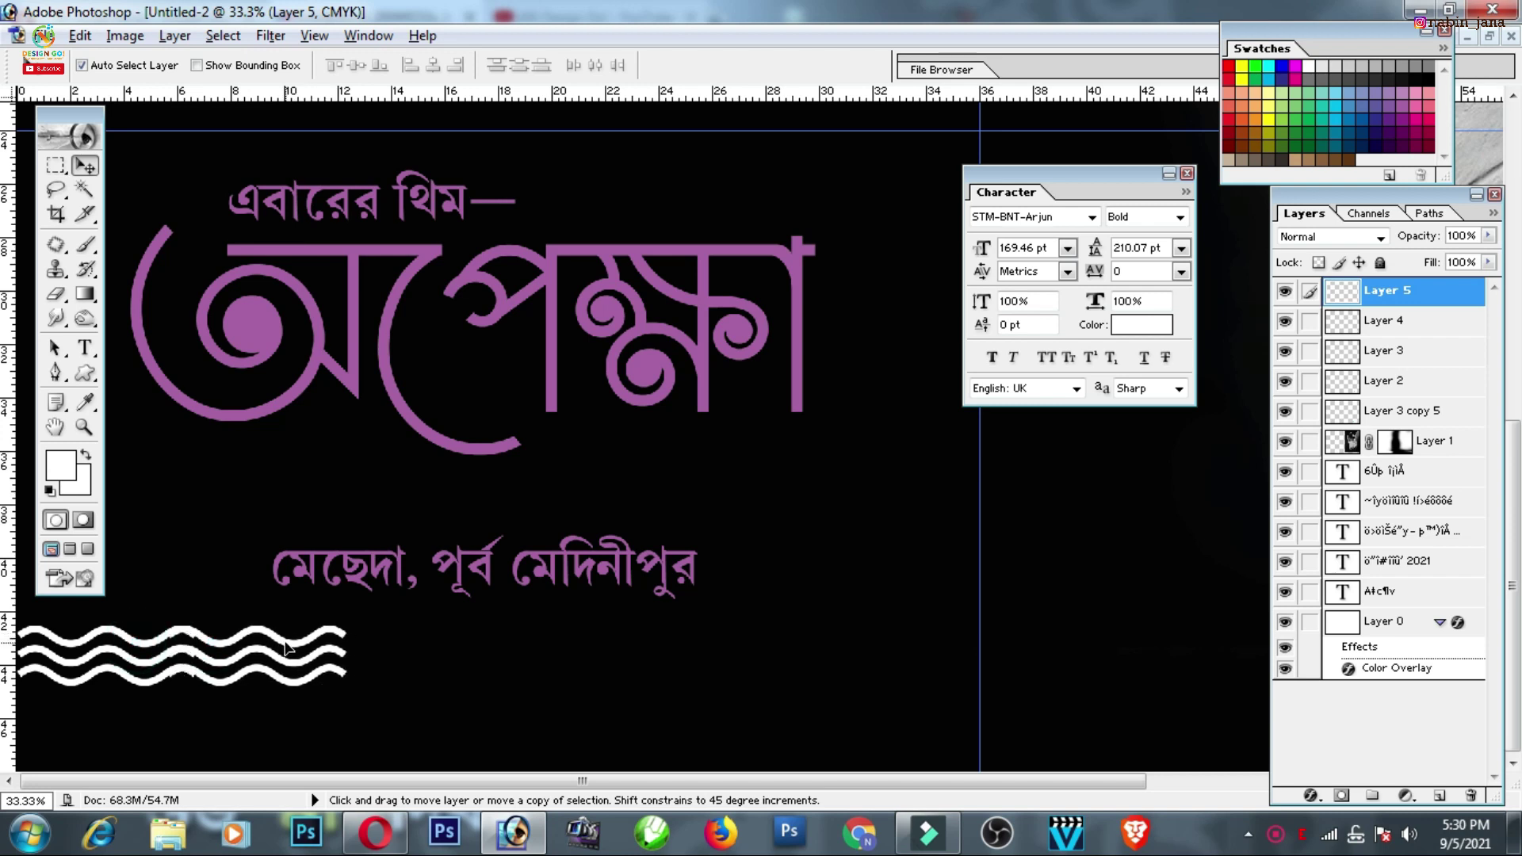
pyautogui.moveTo(187, 659)
pyautogui.mouseDown()
pyautogui.moveTo(435, 669)
pyautogui.moveTo(285, 692)
pyautogui.moveTo(911, 675)
pyautogui.moveTo(848, 656)
pyautogui.mouseUp()
pyautogui.hotkey('ctrl', 'e')
pyautogui.hotkey('ctrl', 'e')
pyautogui.hotkey('ctrl', '-')
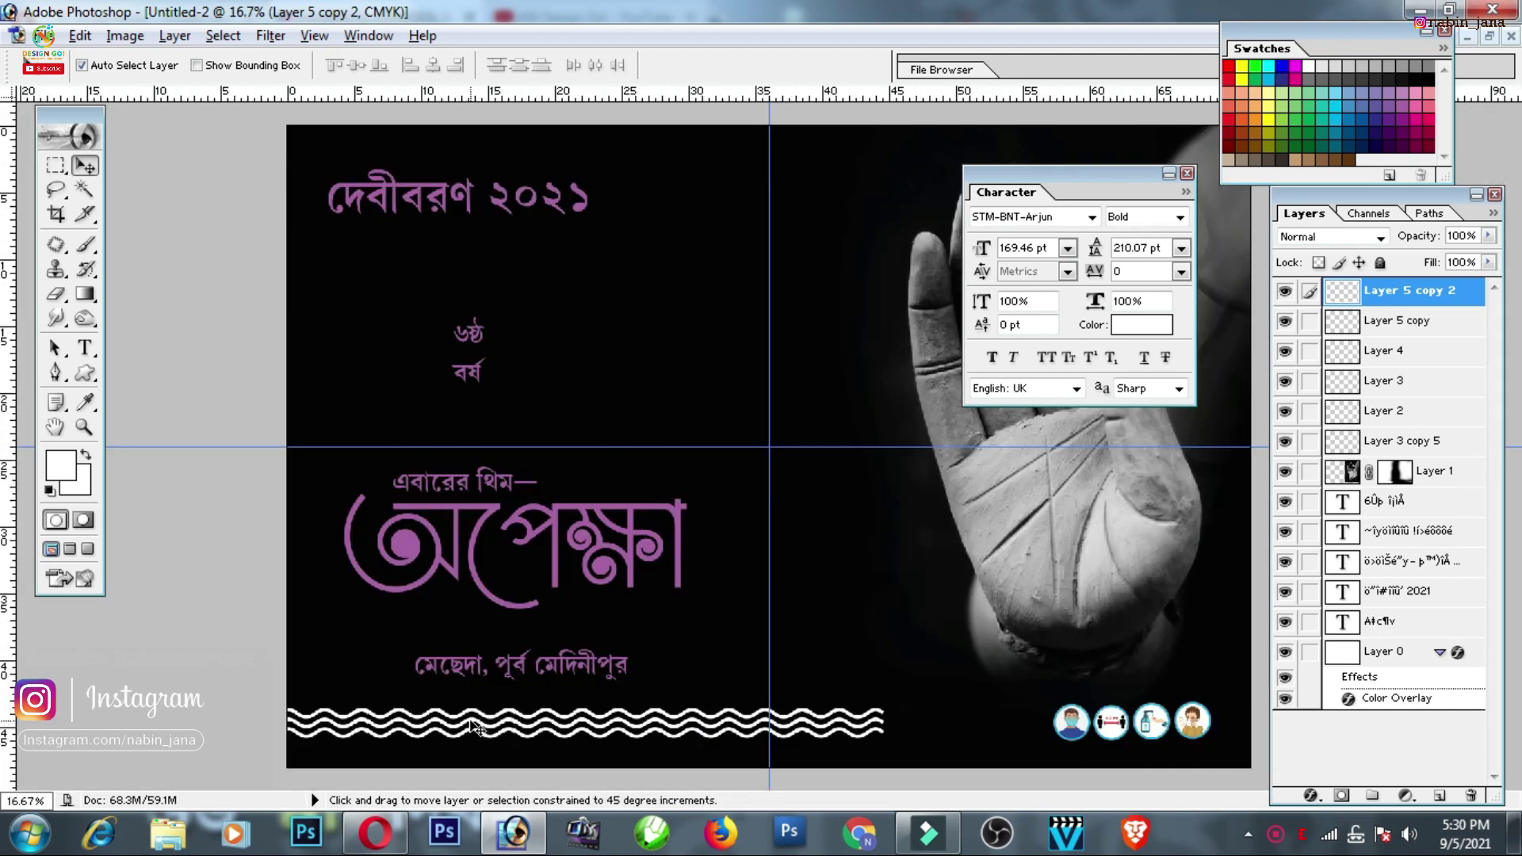
pyautogui.moveTo(476, 726)
pyautogui.mouseDown()
pyautogui.moveTo(1000, 716)
pyautogui.moveTo(650, 738)
pyautogui.mouseUp()
pyautogui.hotkey('ctrl', 'z')
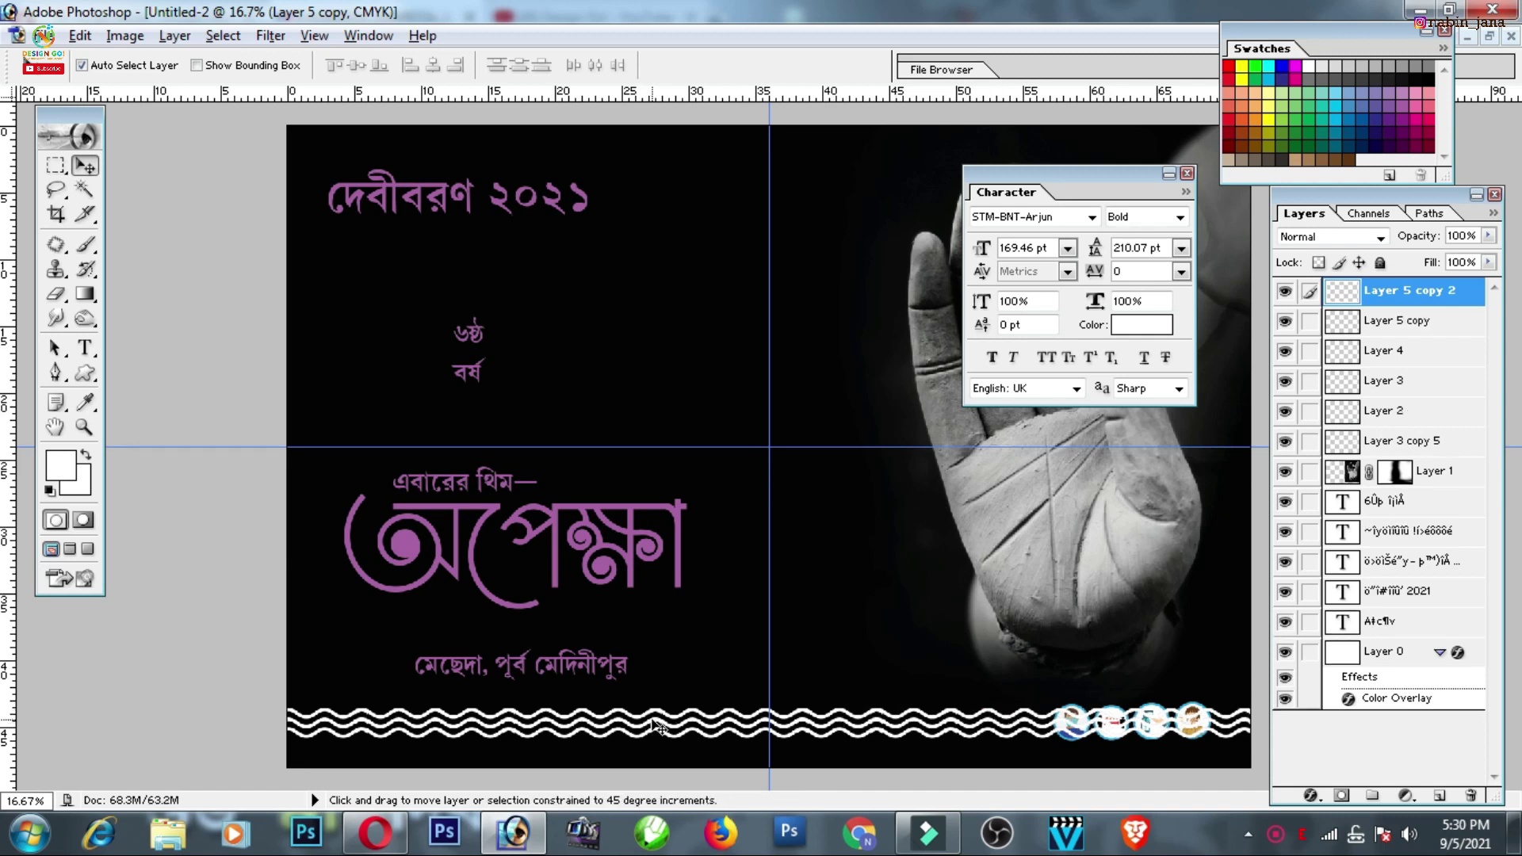
pyautogui.hotkey('ctrl', 'z')
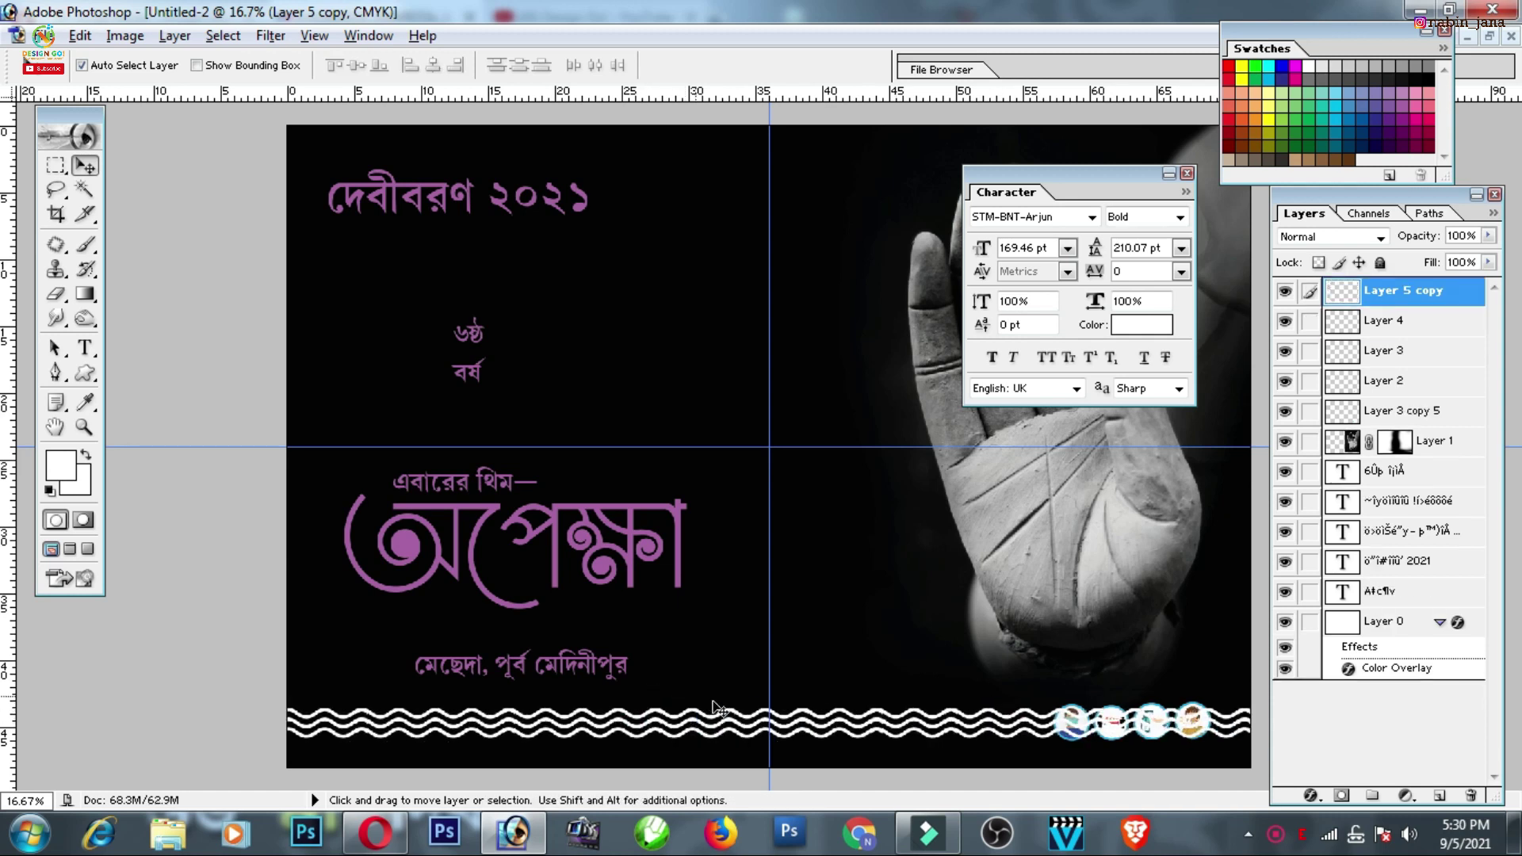
# Mask the wave layer and erase the waves covering the round icons at bottom right
pyautogui.click(1339, 795)
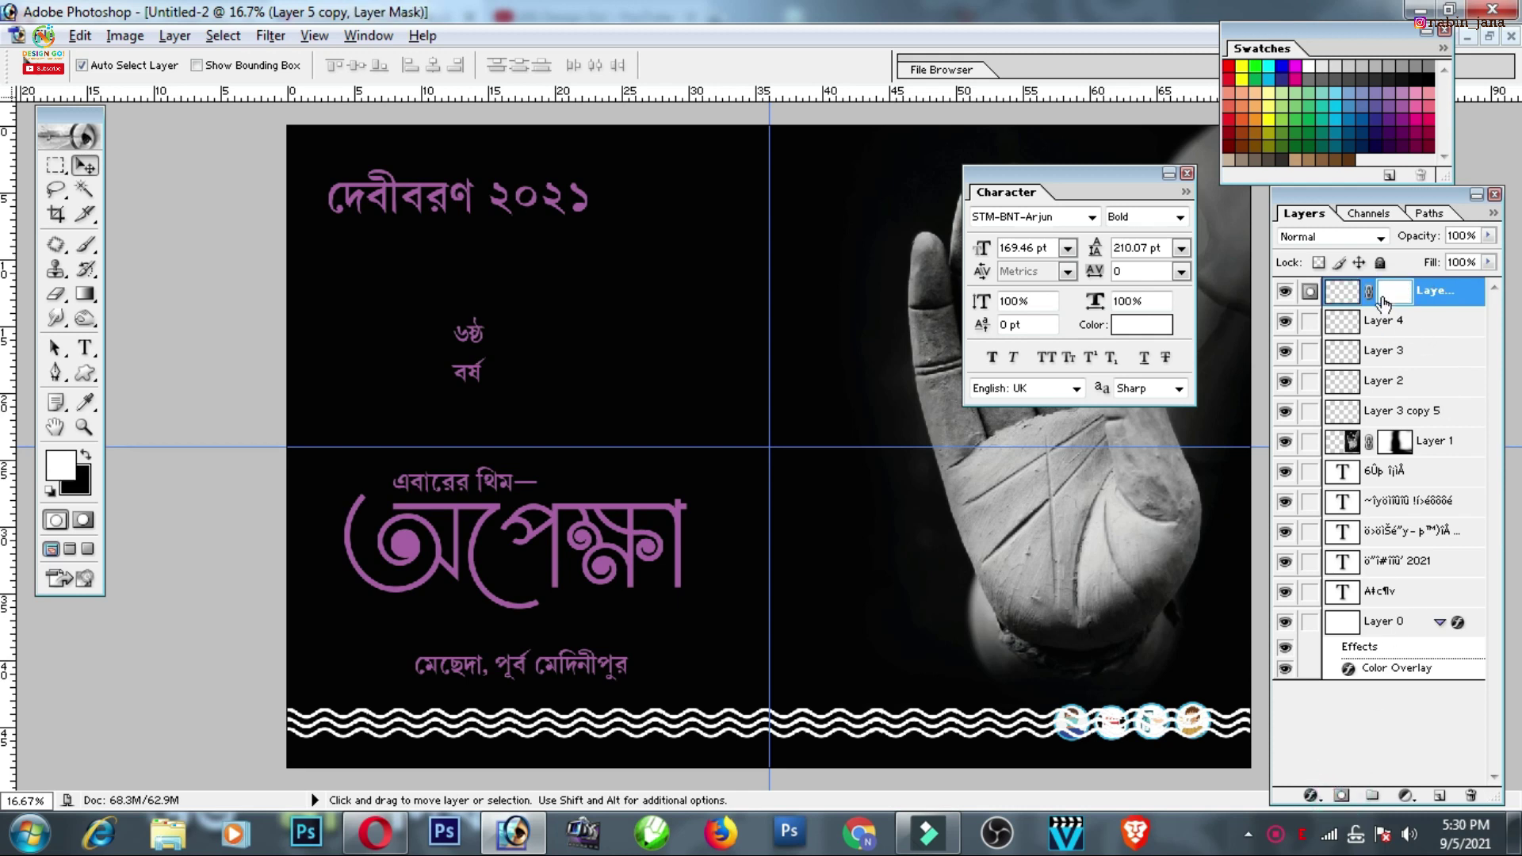
pyautogui.click(56, 294)
pyautogui.moveTo(1070, 718)
pyautogui.mouseDown()
pyautogui.moveTo(1201, 719)
pyautogui.moveTo(1035, 719)
pyautogui.mouseUp()
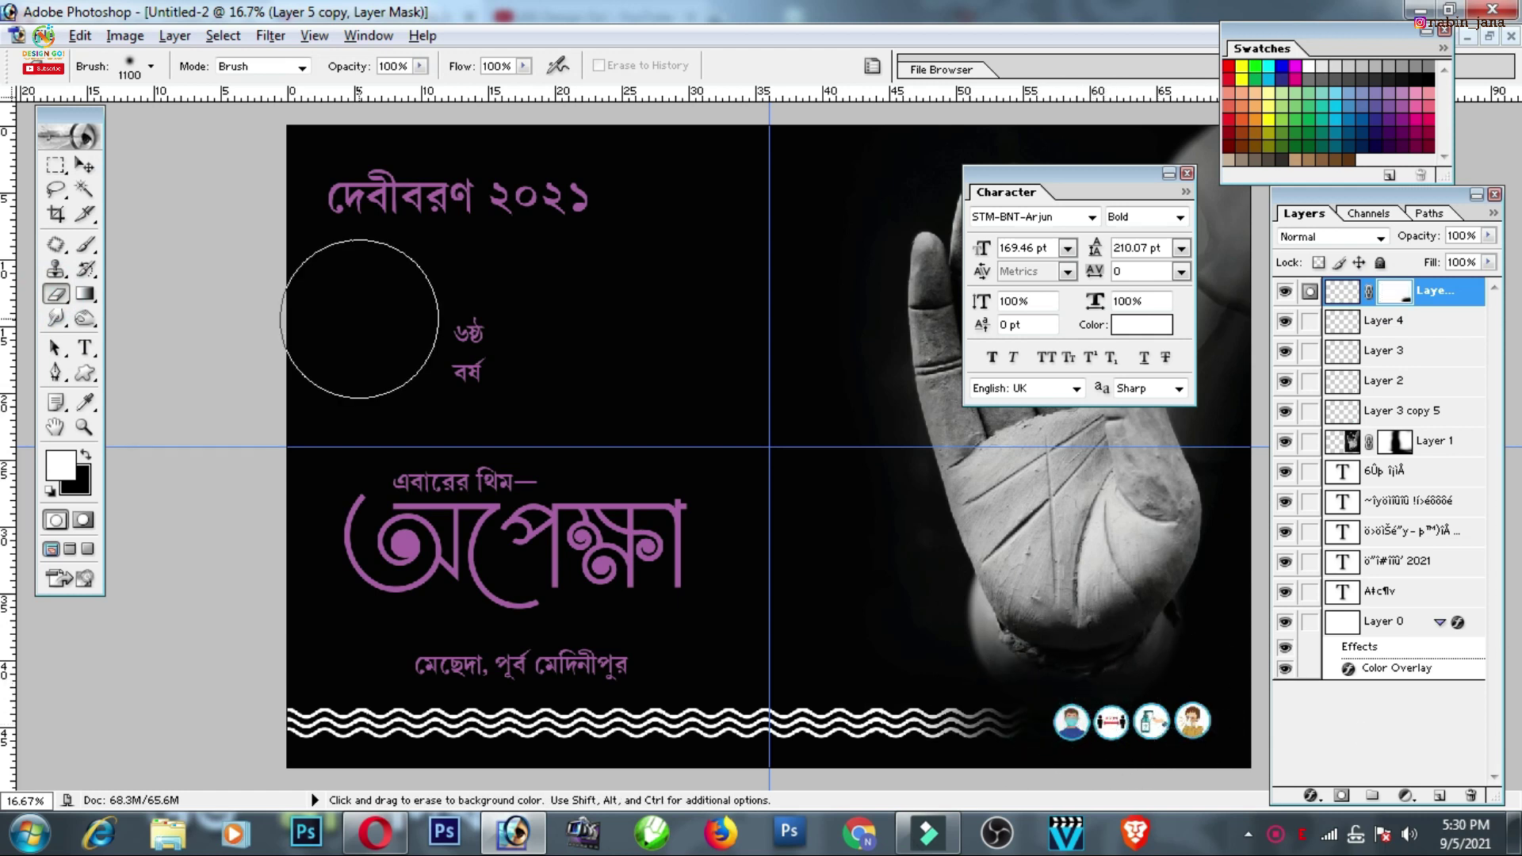
# Choose the Elliptical Marquee, add a new empty layer, and zoom in on the waves
pyautogui.click(54, 168)
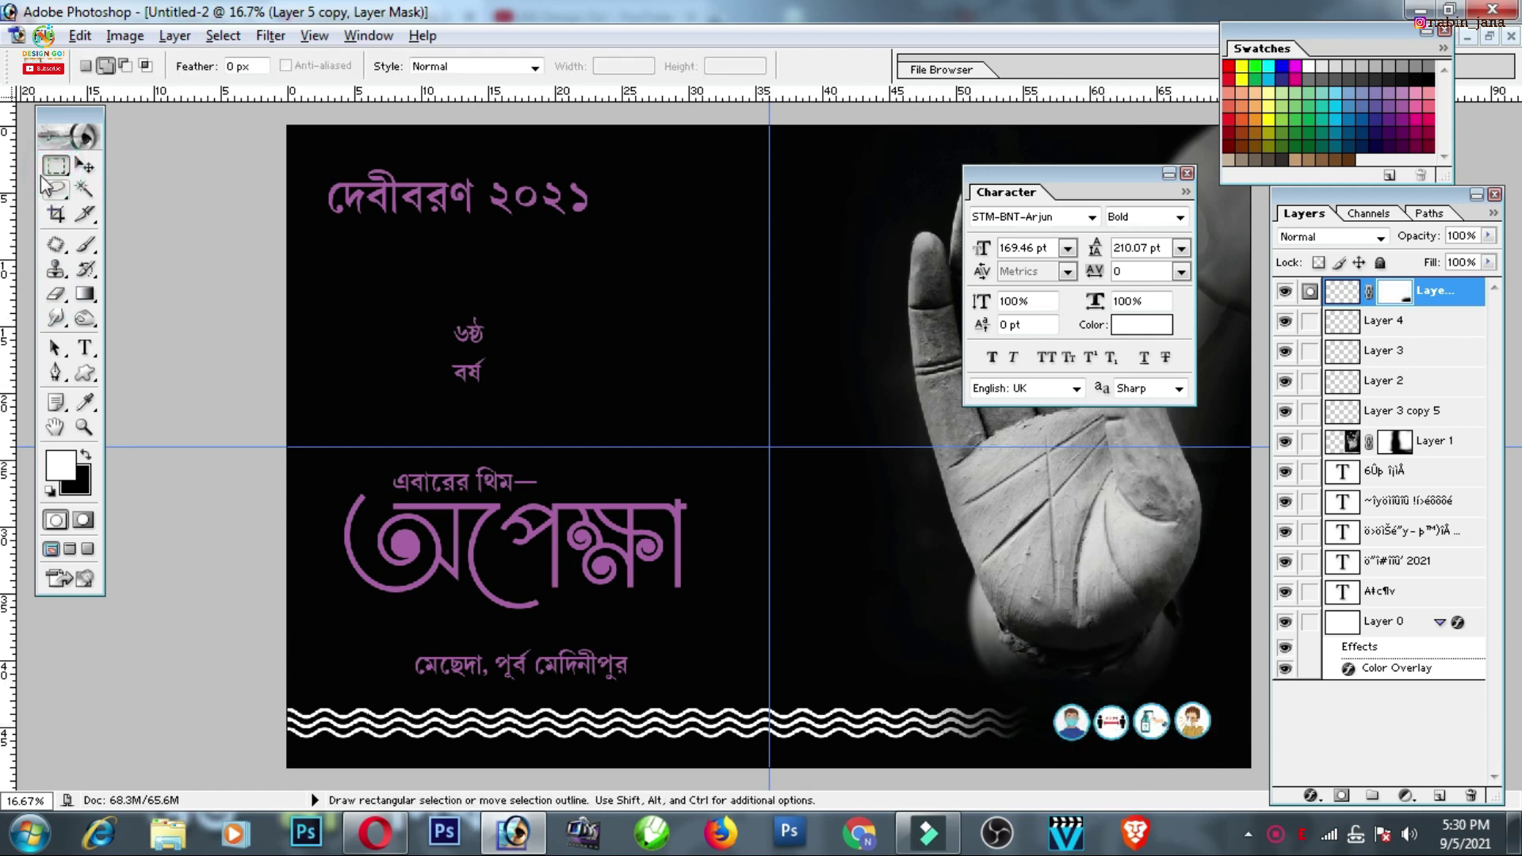
pyautogui.moveTo(54, 167); pyautogui.dragTo(137, 180)
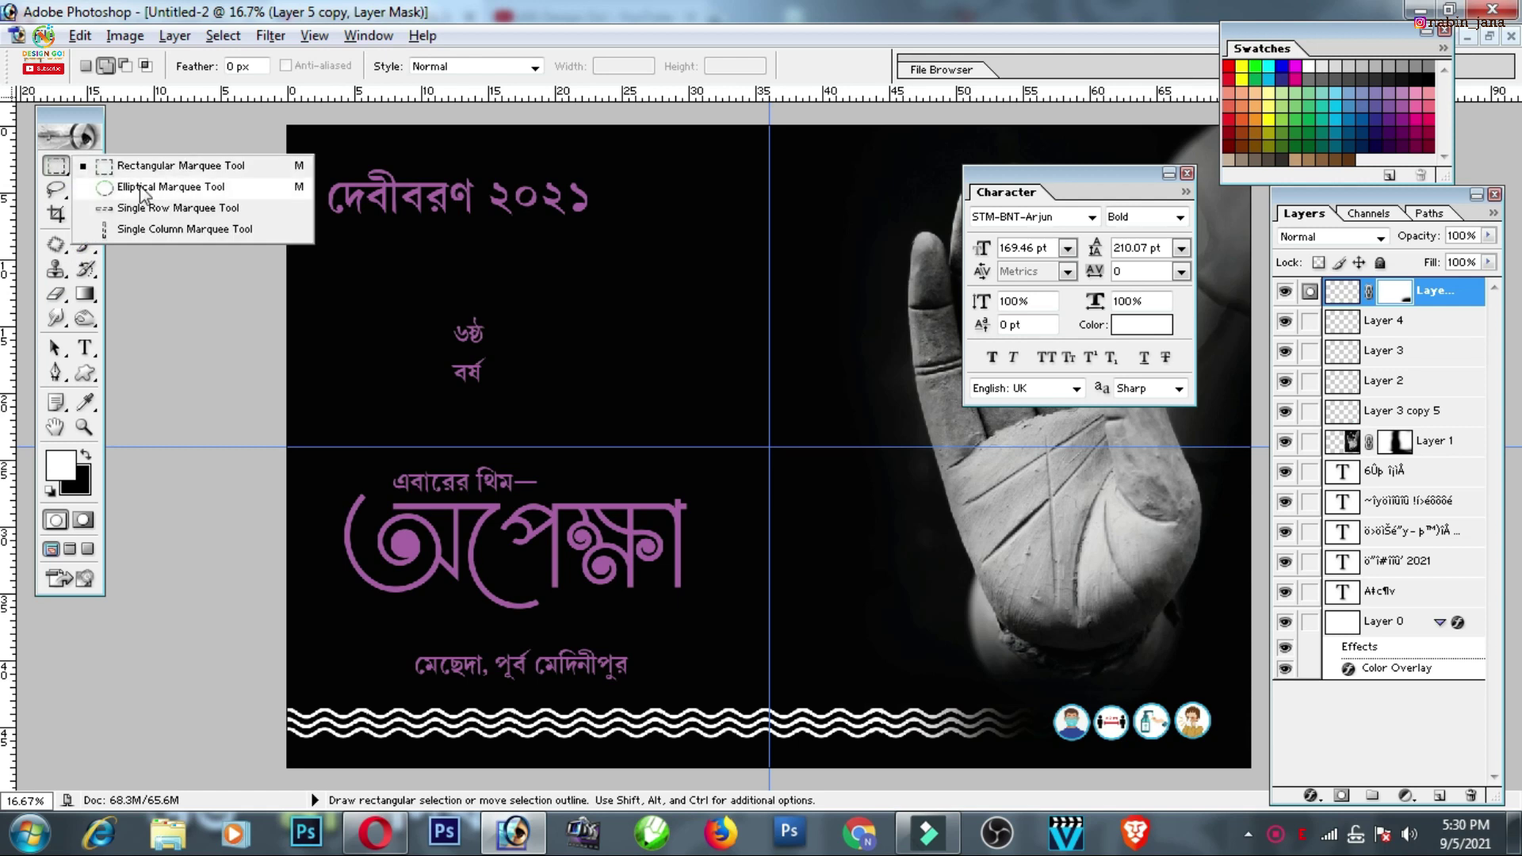
pyautogui.click(1441, 798)
pyautogui.hotkey('ctrl', '+')
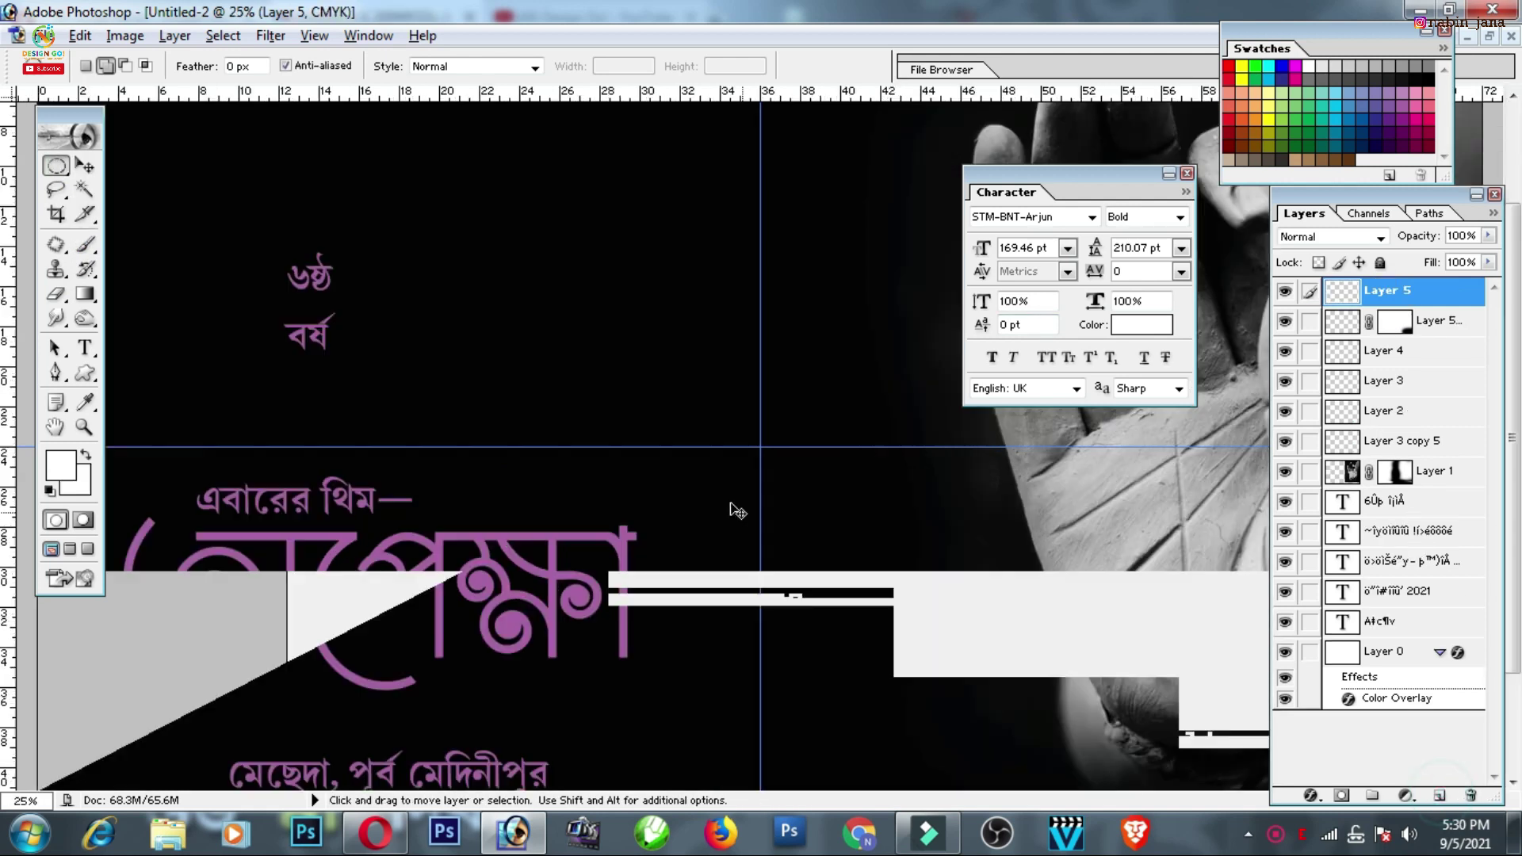
pyautogui.moveTo(729, 509); pyautogui.dragTo(740, 489)
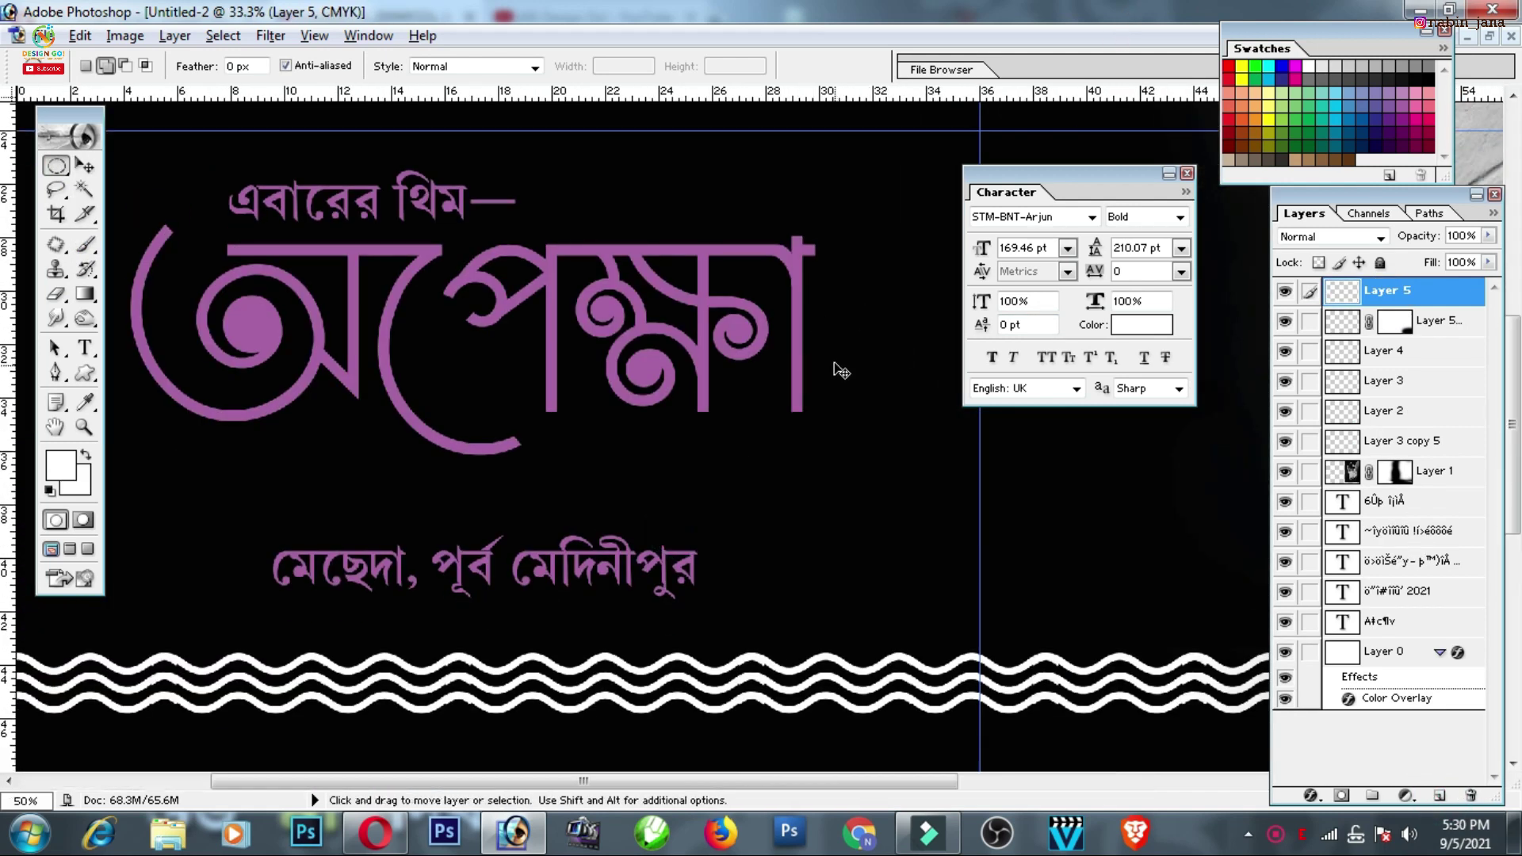
pyautogui.hotkey('ctrl', '+')
pyautogui.moveTo(555, 753); pyautogui.dragTo(550, 468)
pyautogui.press('shift')
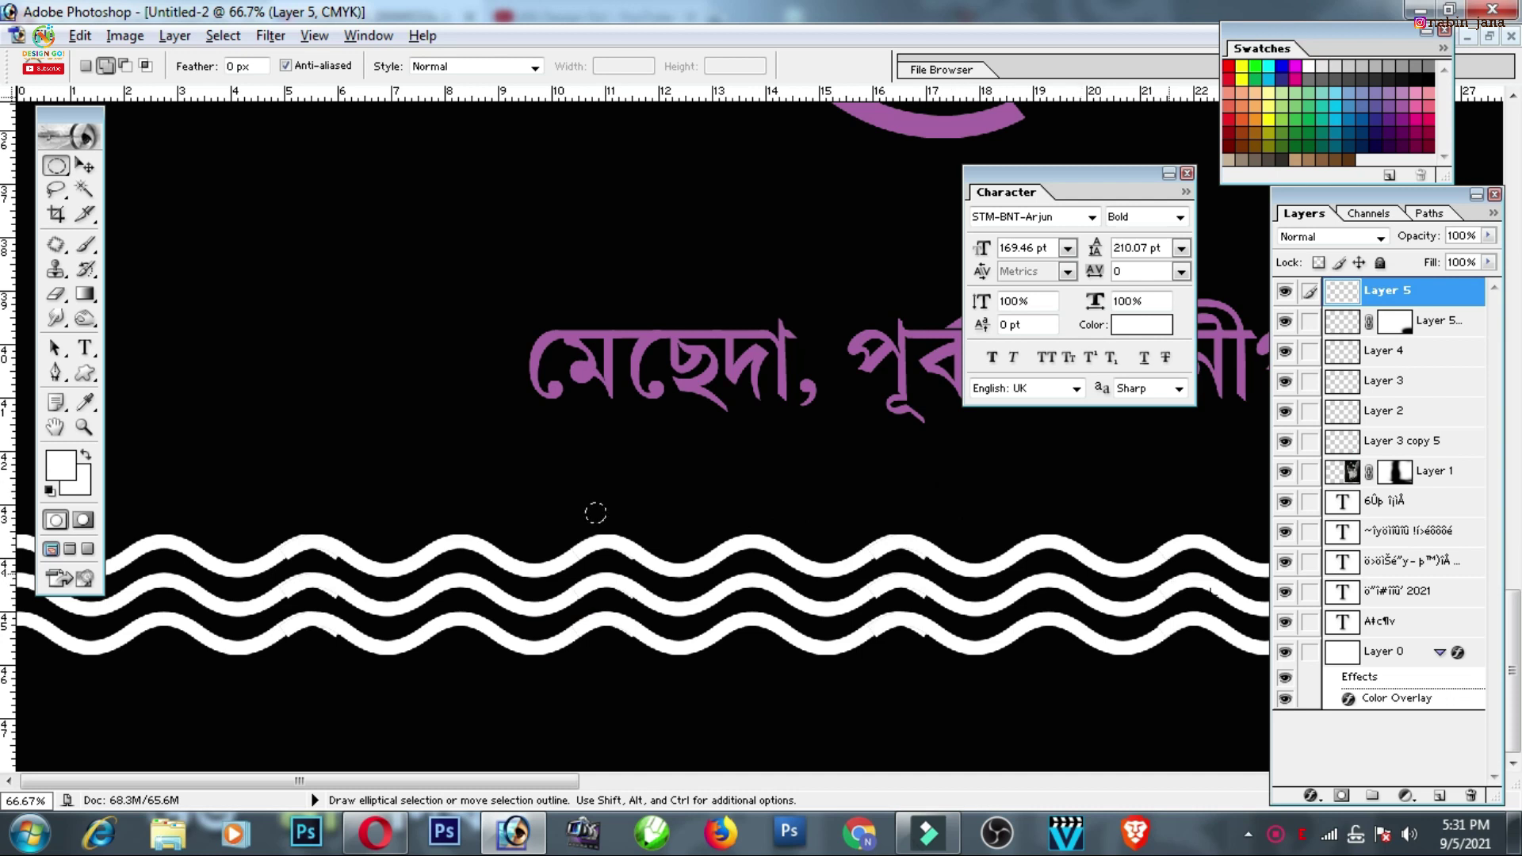
# Fill a small circle on a new layer with red ED1C24 to make a dot
pyautogui.click(1440, 795)
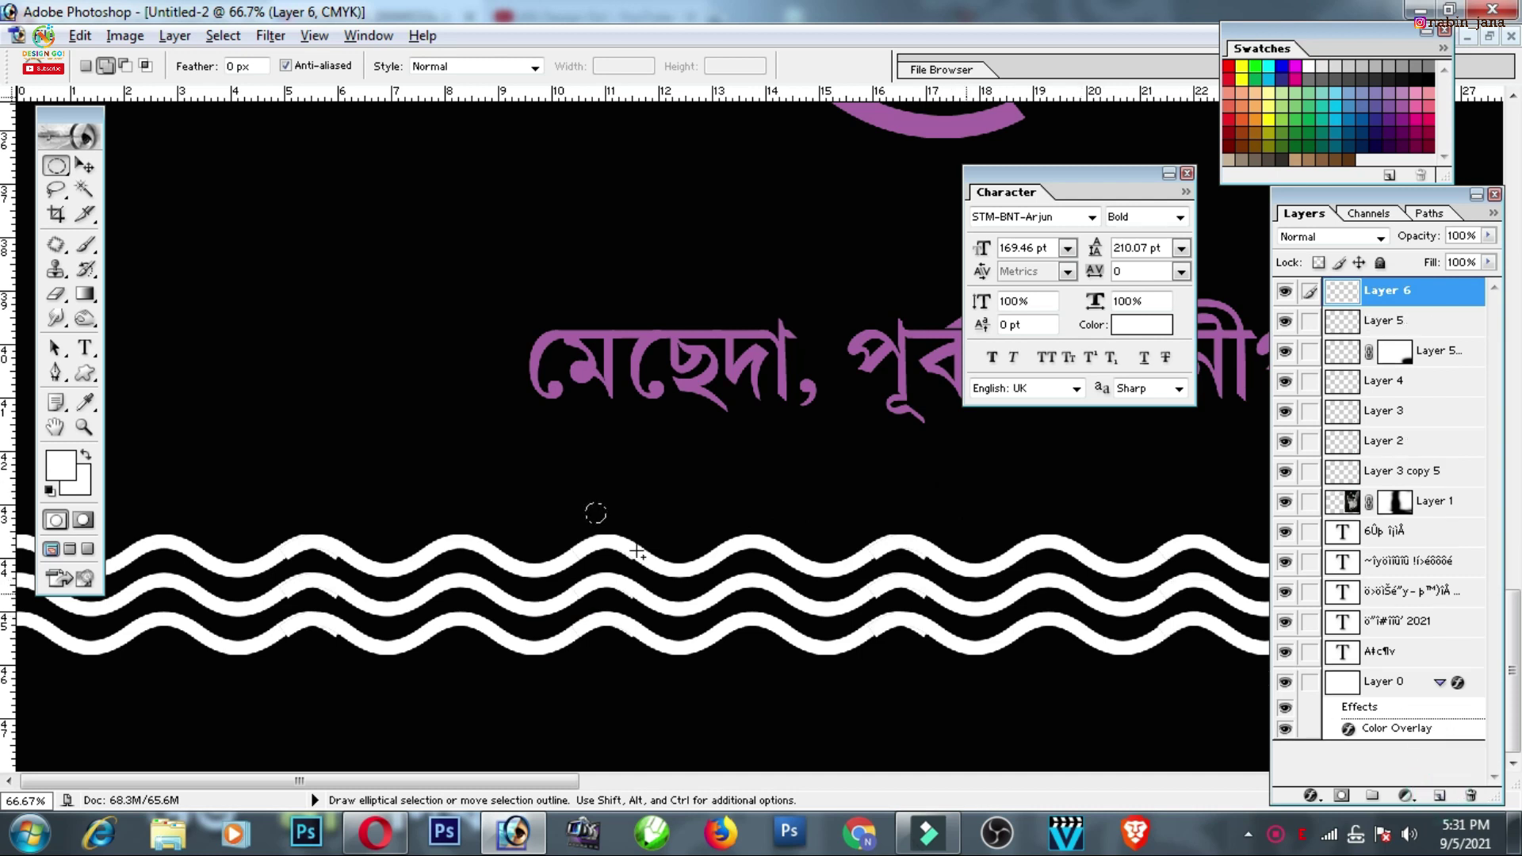
pyautogui.click(81, 466)
pyautogui.click(1230, 67)
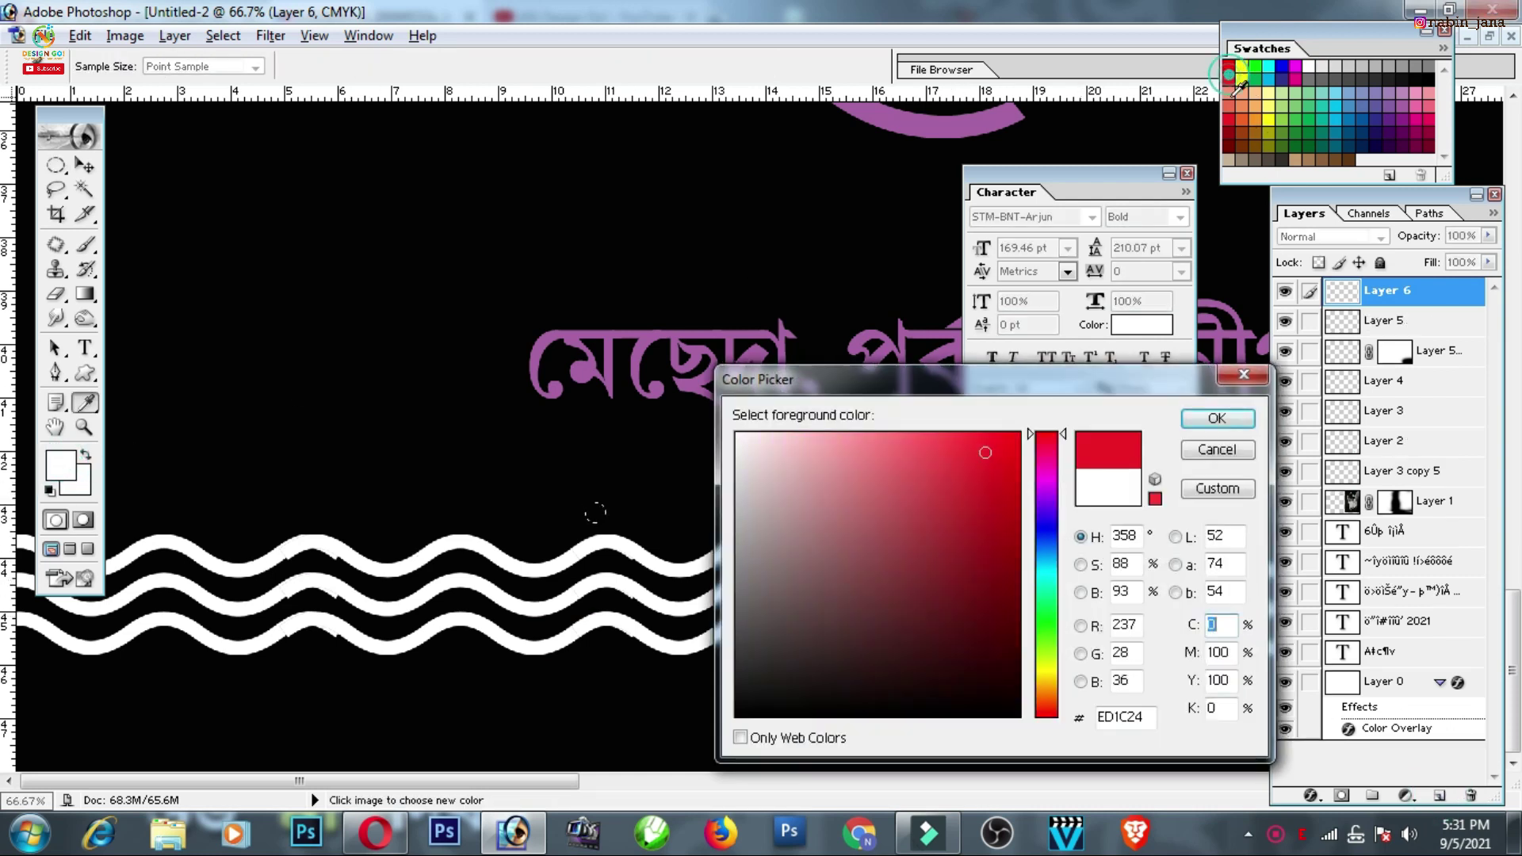
pyautogui.click(1217, 418)
pyautogui.hotkey('alt', 'BackSpace')
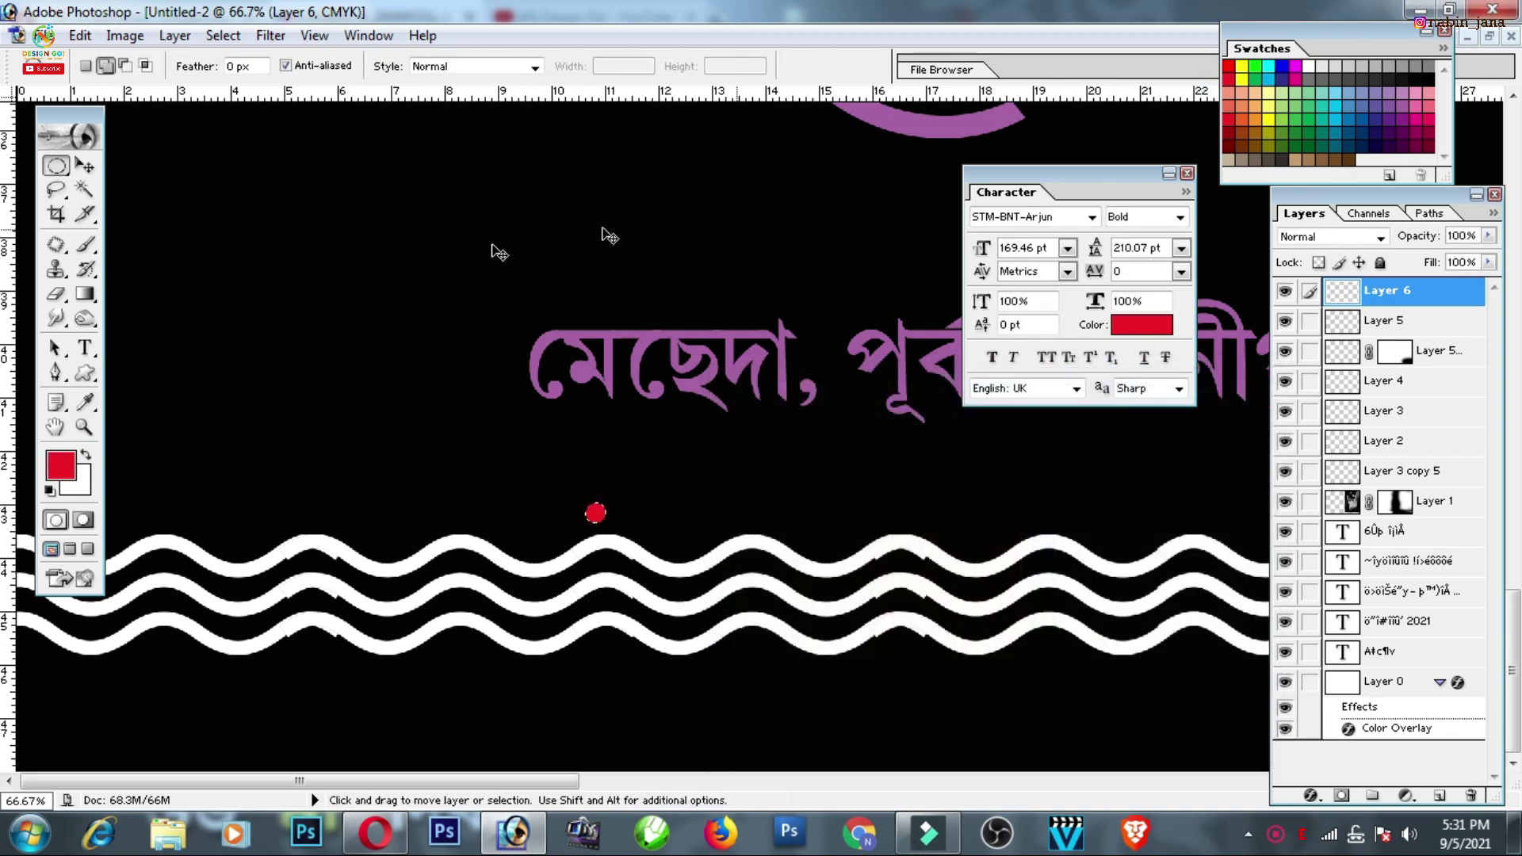
# Duplicate the red dot along the wave and merge the copies into one layer
pyautogui.click(85, 166)
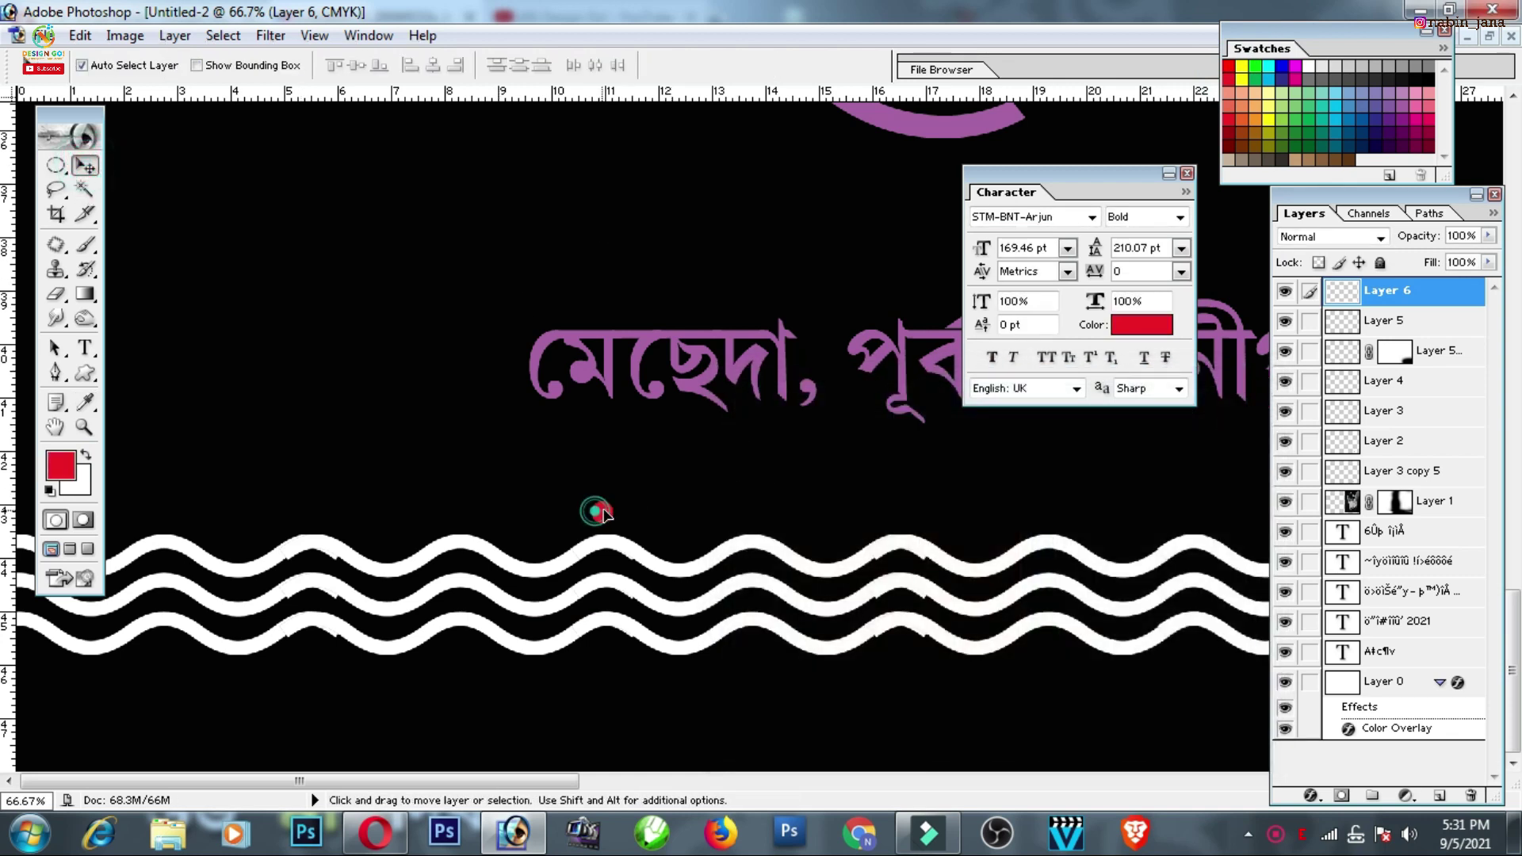
pyautogui.moveTo(604, 513); pyautogui.dragTo(751, 513)
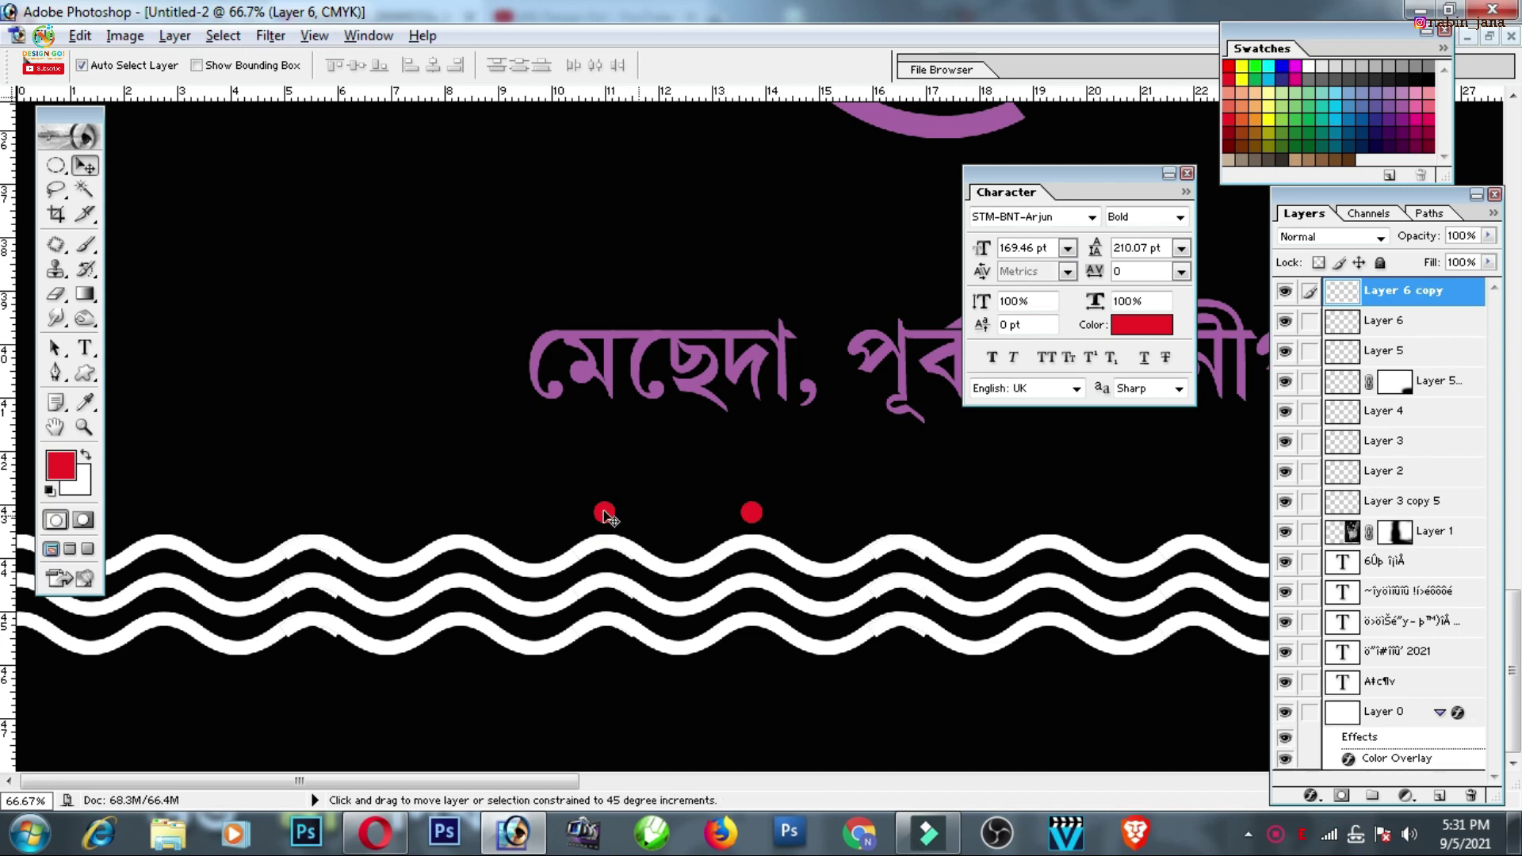
pyautogui.hotkey('ctrl', 'e')
pyautogui.moveTo(604, 513); pyautogui.dragTo(315, 513)
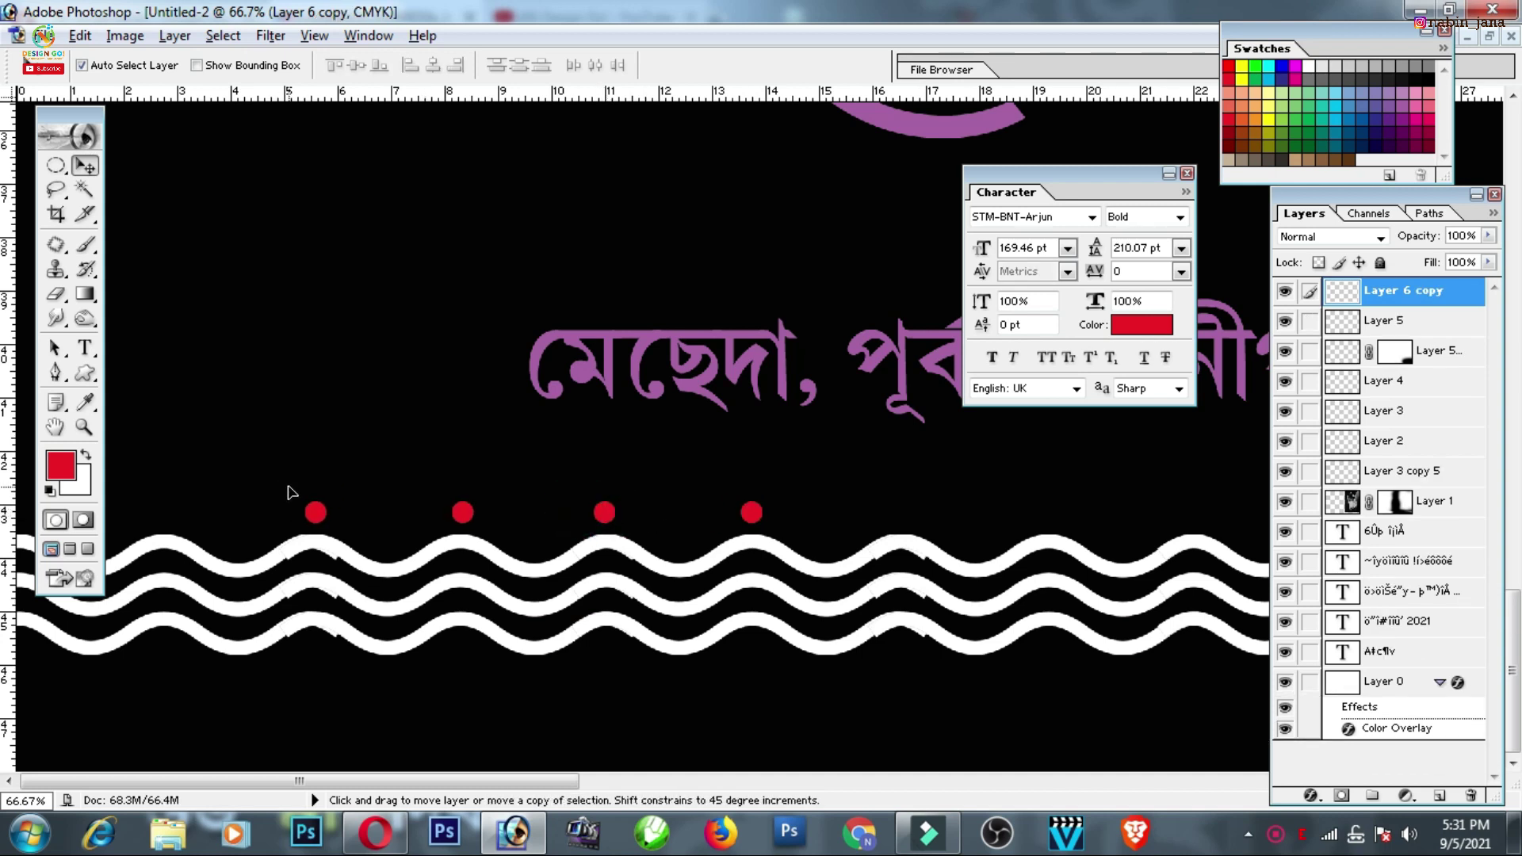
pyautogui.keyDown('alt'); pyautogui.click(661, 529); pyautogui.keyUp('alt')
pyautogui.hotkey('ctrl', 'e')
pyautogui.moveTo(388, 516); pyautogui.dragTo(980, 516)
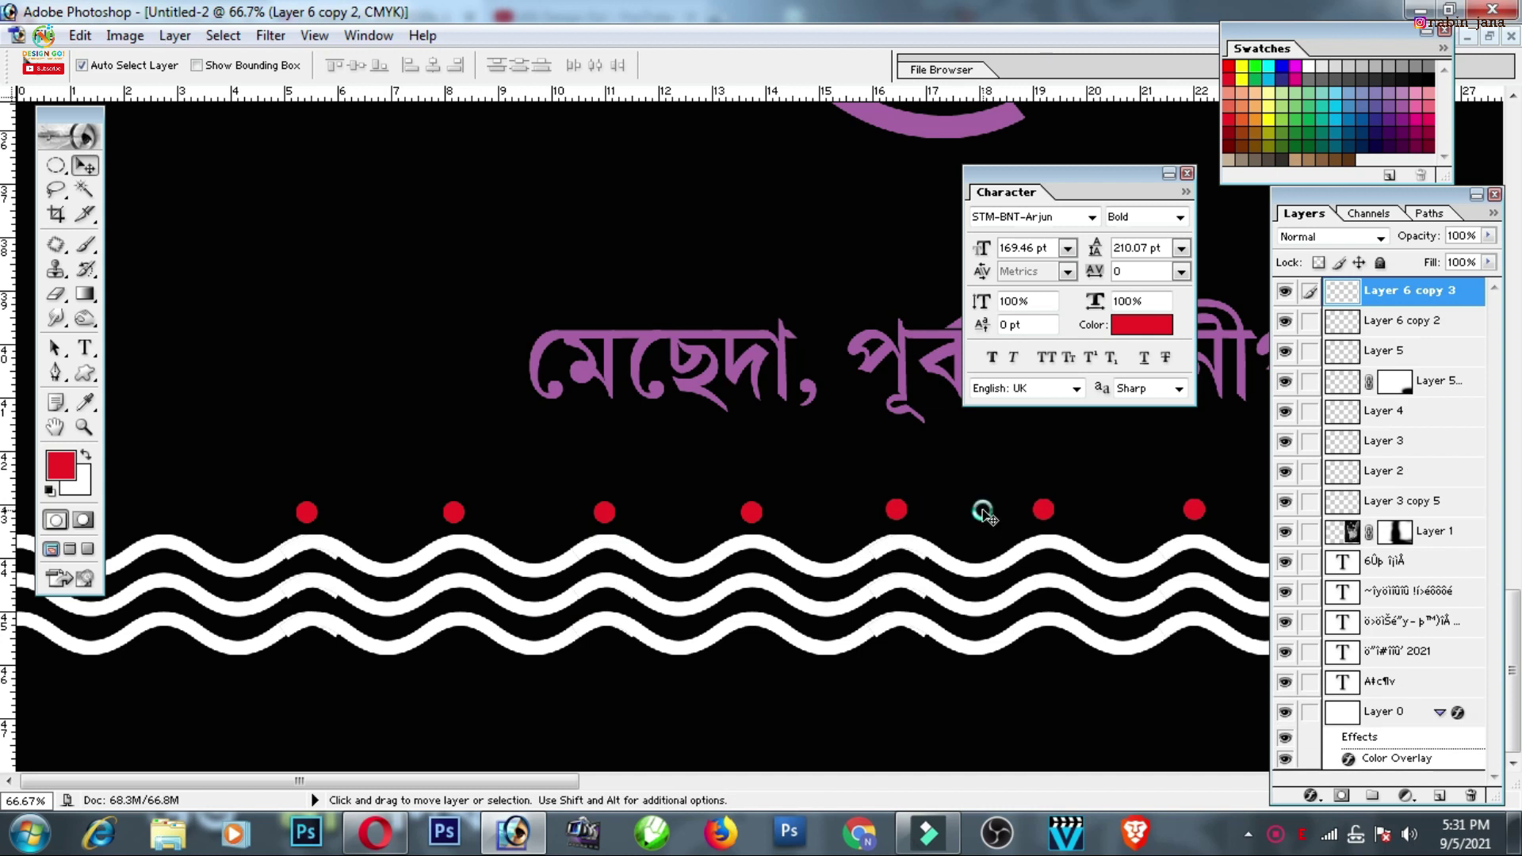
pyautogui.hotkey('ctrl', 'e')
# Copy the dot row further right at even spacing and combine the dot layers
pyautogui.hotkey('ctrl', '-')
pyautogui.hotkey('ctrl', '-')
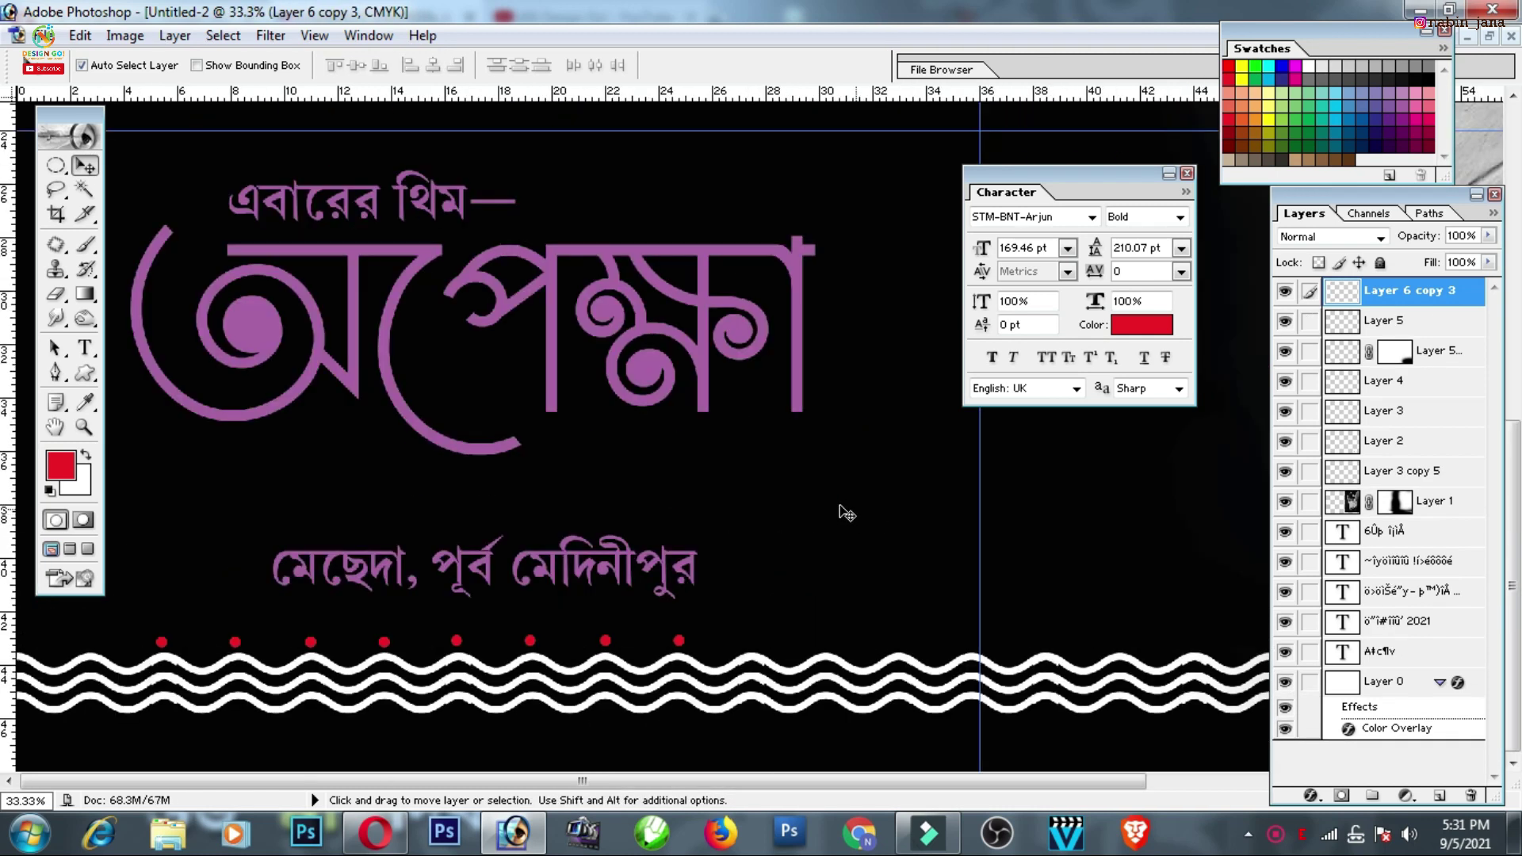
pyautogui.hotkey('ctrl', '-')
pyautogui.moveTo(343, 691)
pyautogui.keyDown('alt'); pyautogui.mouseDown()
pyautogui.moveTo(798, 694)
pyautogui.moveTo(33, 704)
pyautogui.mouseUp(); pyautogui.keyUp('alt')
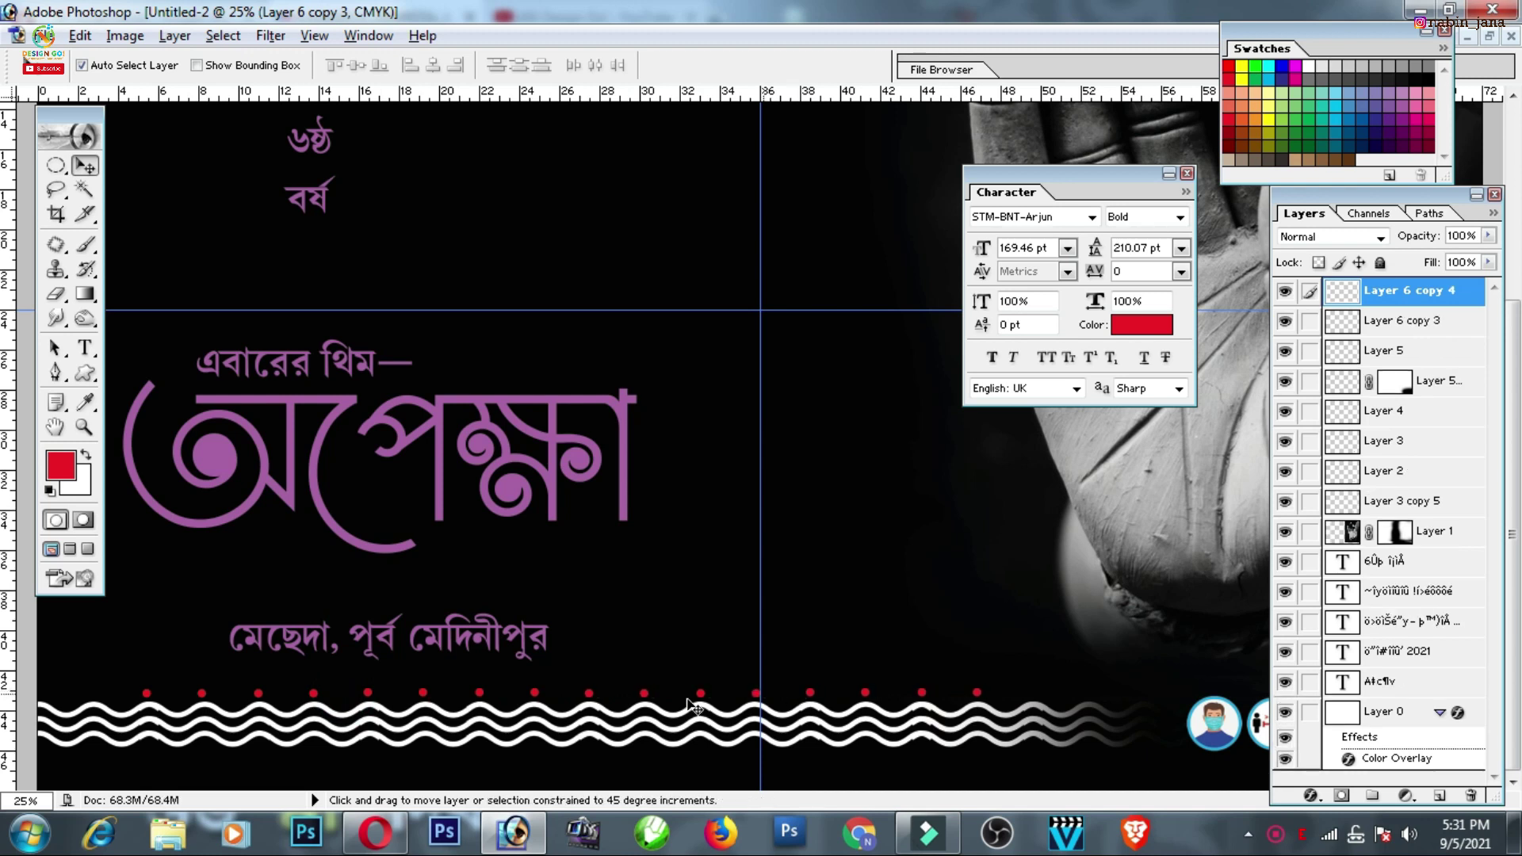
pyautogui.keyDown('alt'); pyautogui.moveTo(353, 698); pyautogui.dragTo(48, 699); pyautogui.keyUp('alt')
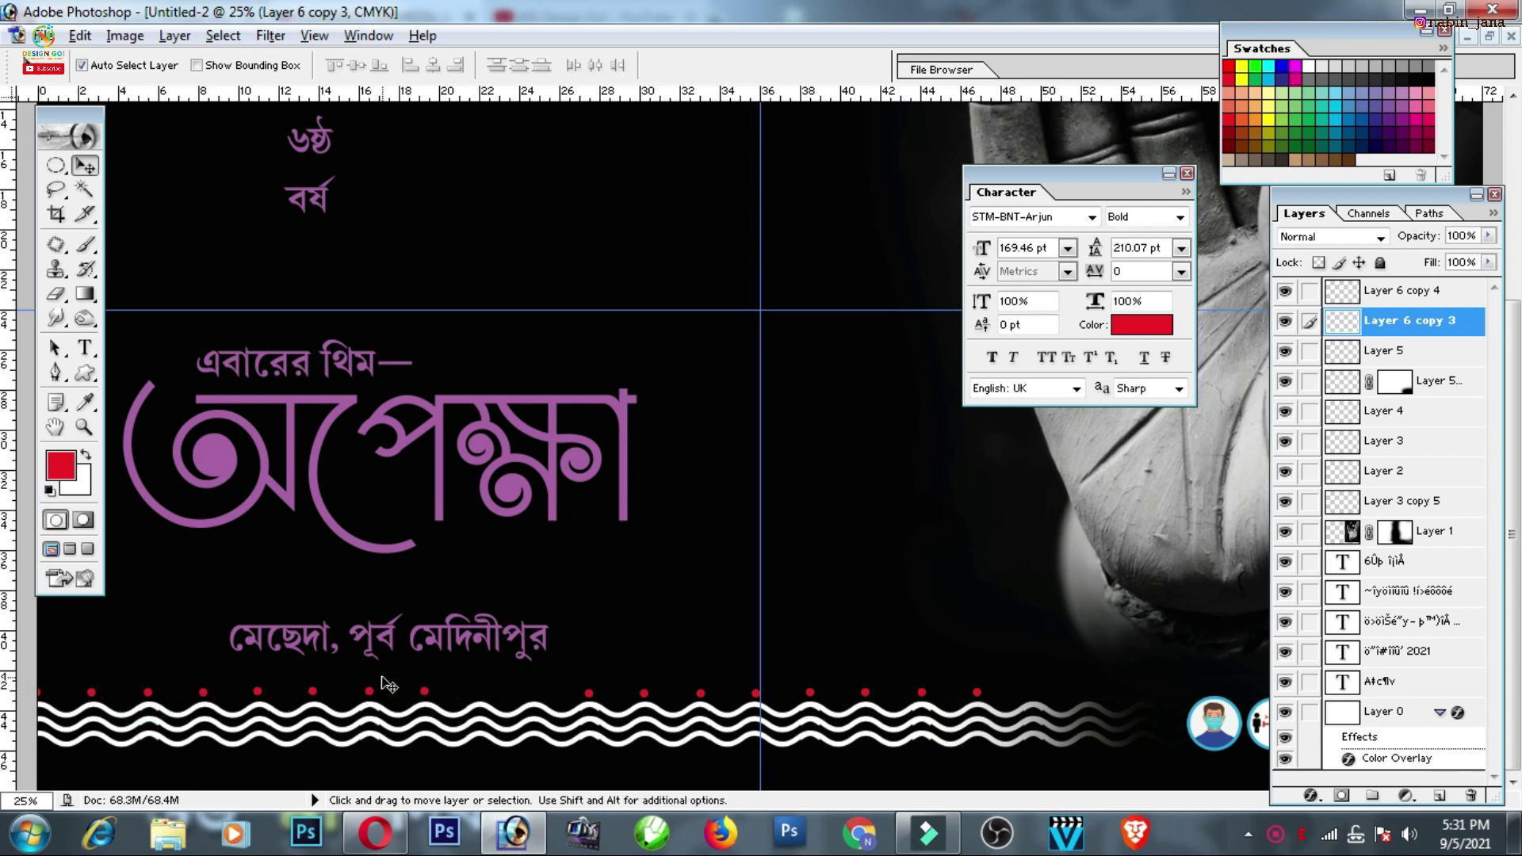
pyautogui.moveTo(593, 704); pyautogui.dragTo(480, 706)
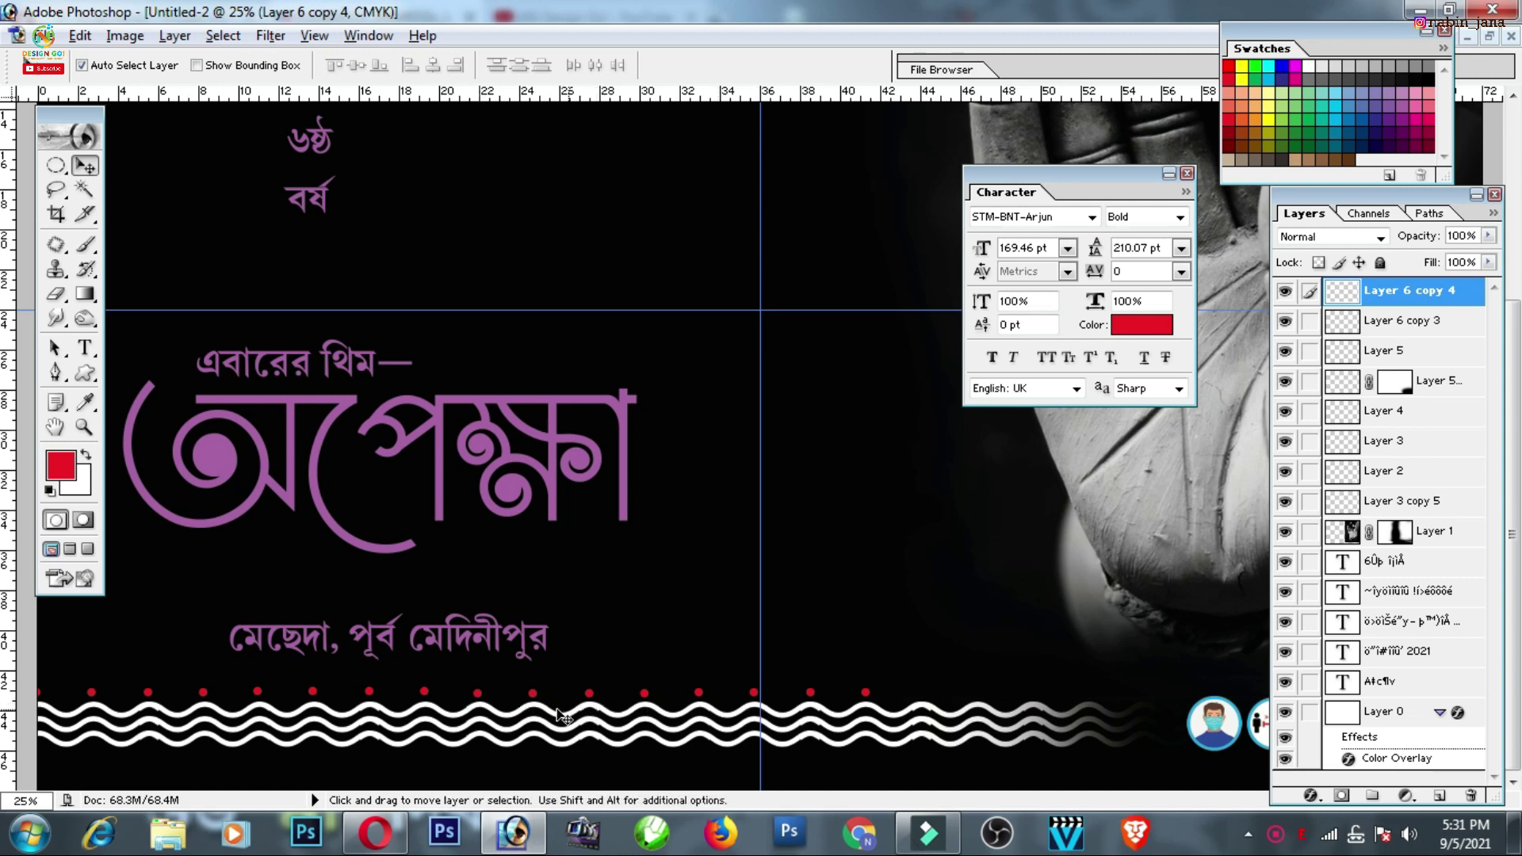
pyautogui.keyDown('alt'); pyautogui.moveTo(480, 706); pyautogui.dragTo(950, 702); pyautogui.keyUp('alt')
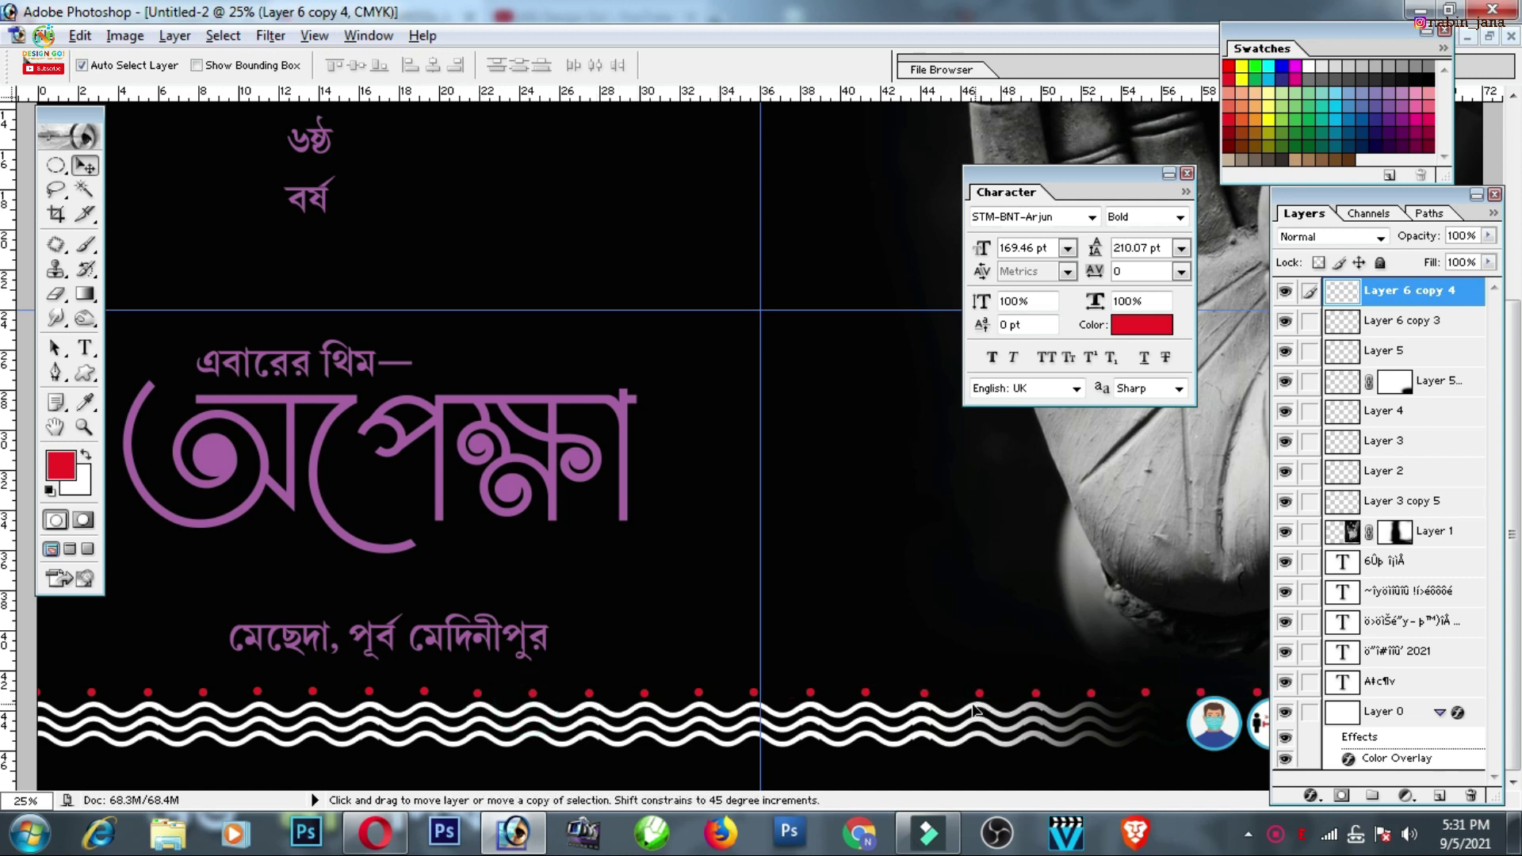
pyautogui.click(789, 696)
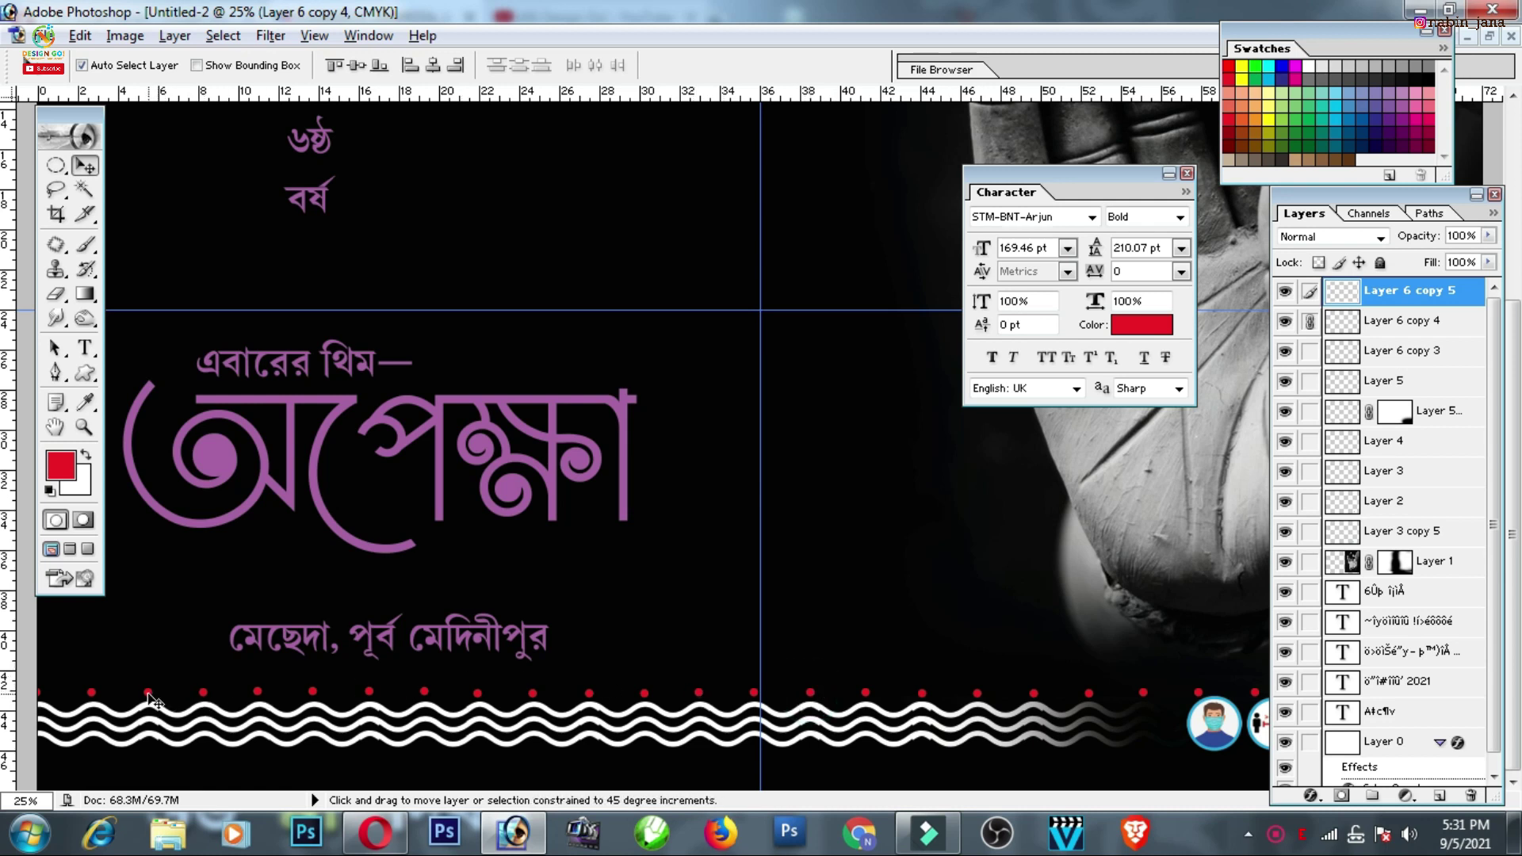
pyautogui.press('Delete')
pyautogui.press('Delete')
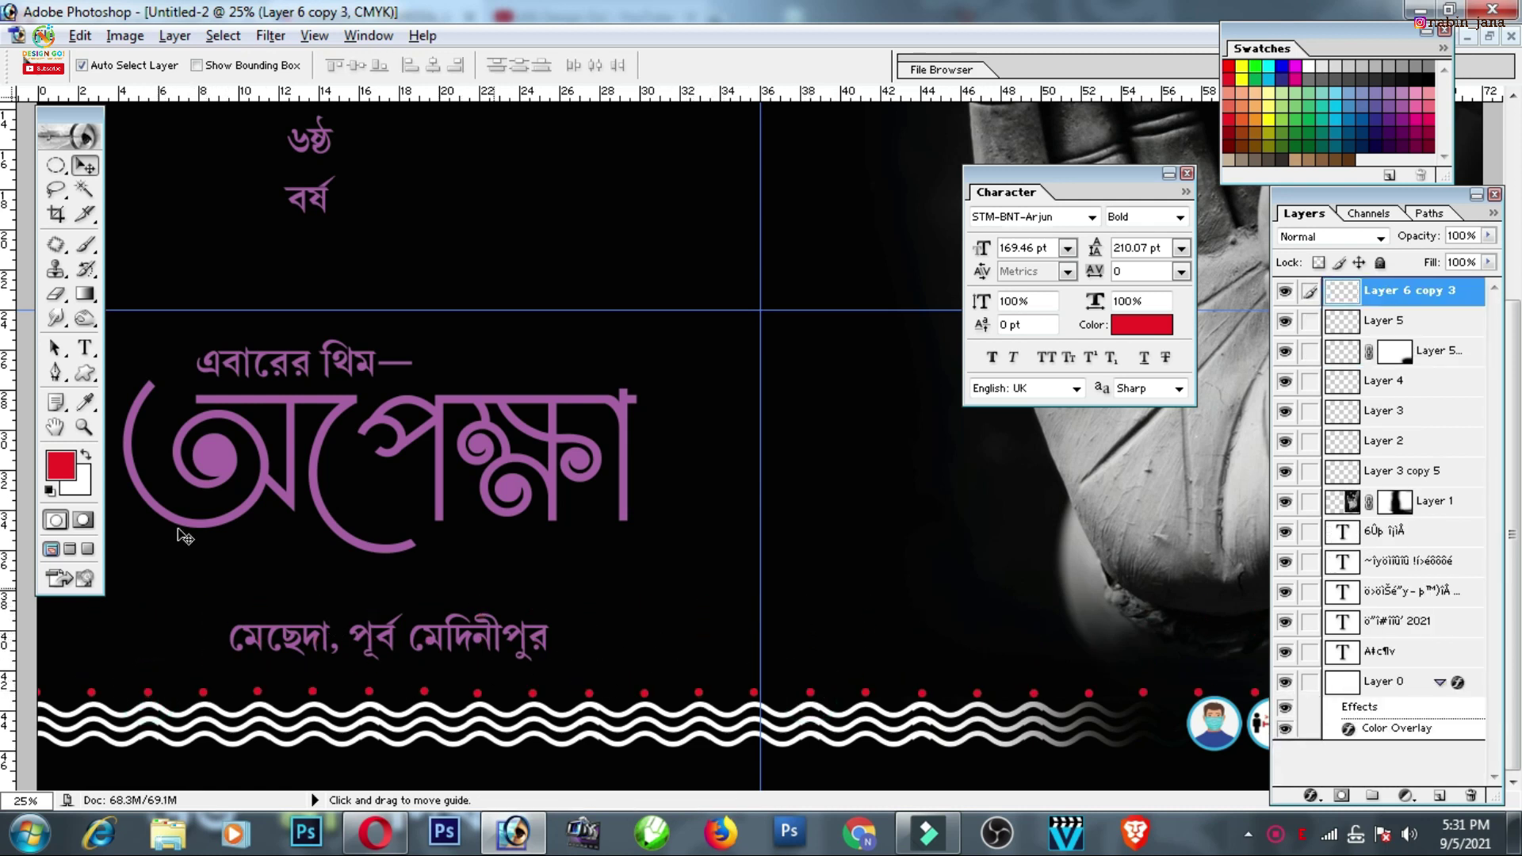
# Nudge the row of red dots up and left above the wave border
pyautogui.press('e')
pyautogui.hotkey('ctrl', '-')
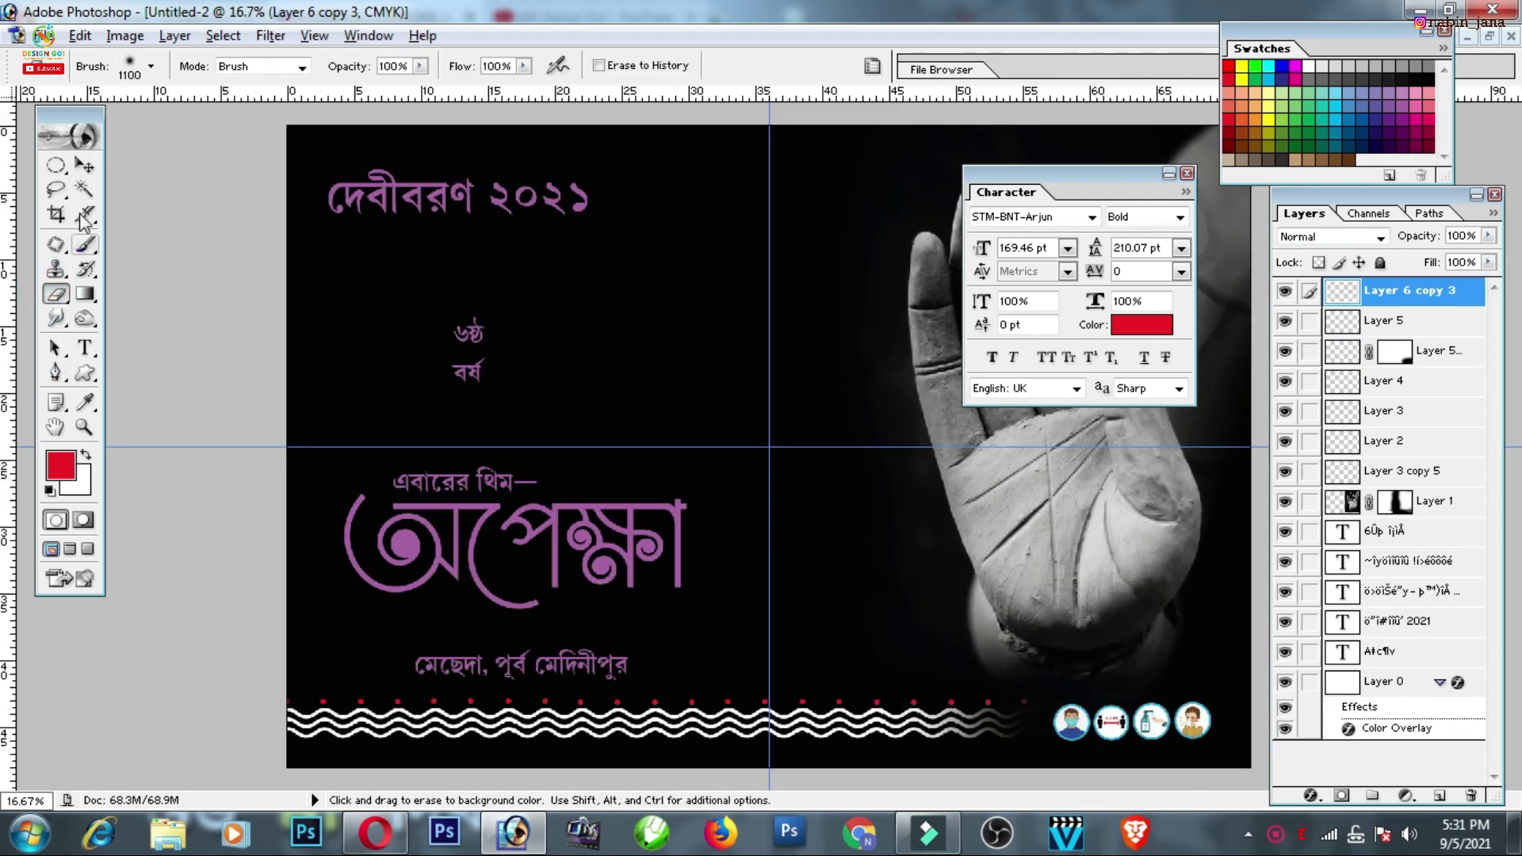
pyautogui.click(85, 188)
pyautogui.hotkey('ctrl', '+')
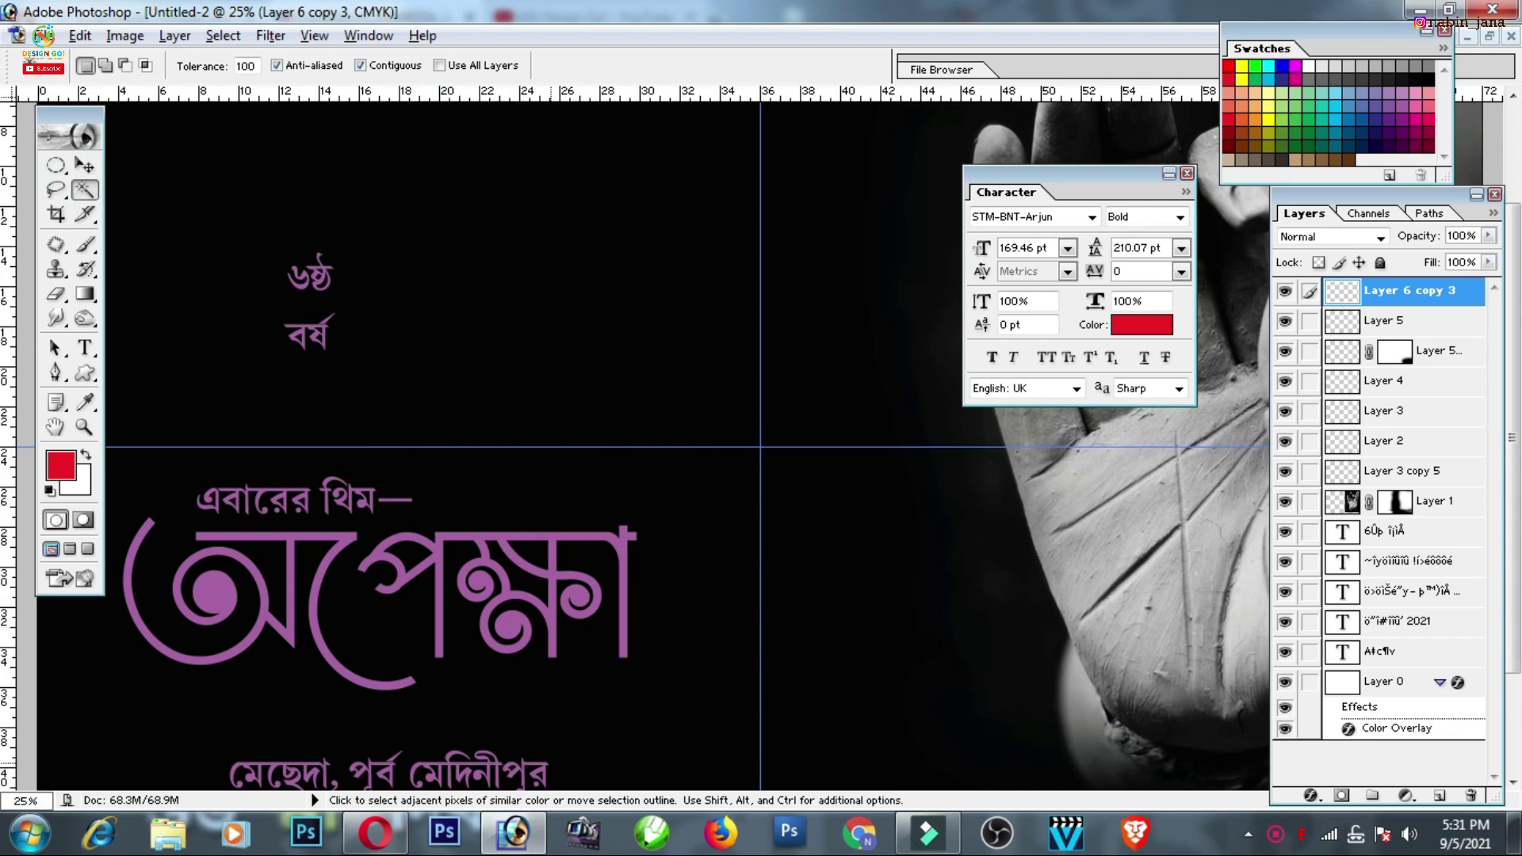
pyautogui.scroll(-3, 594, 372)
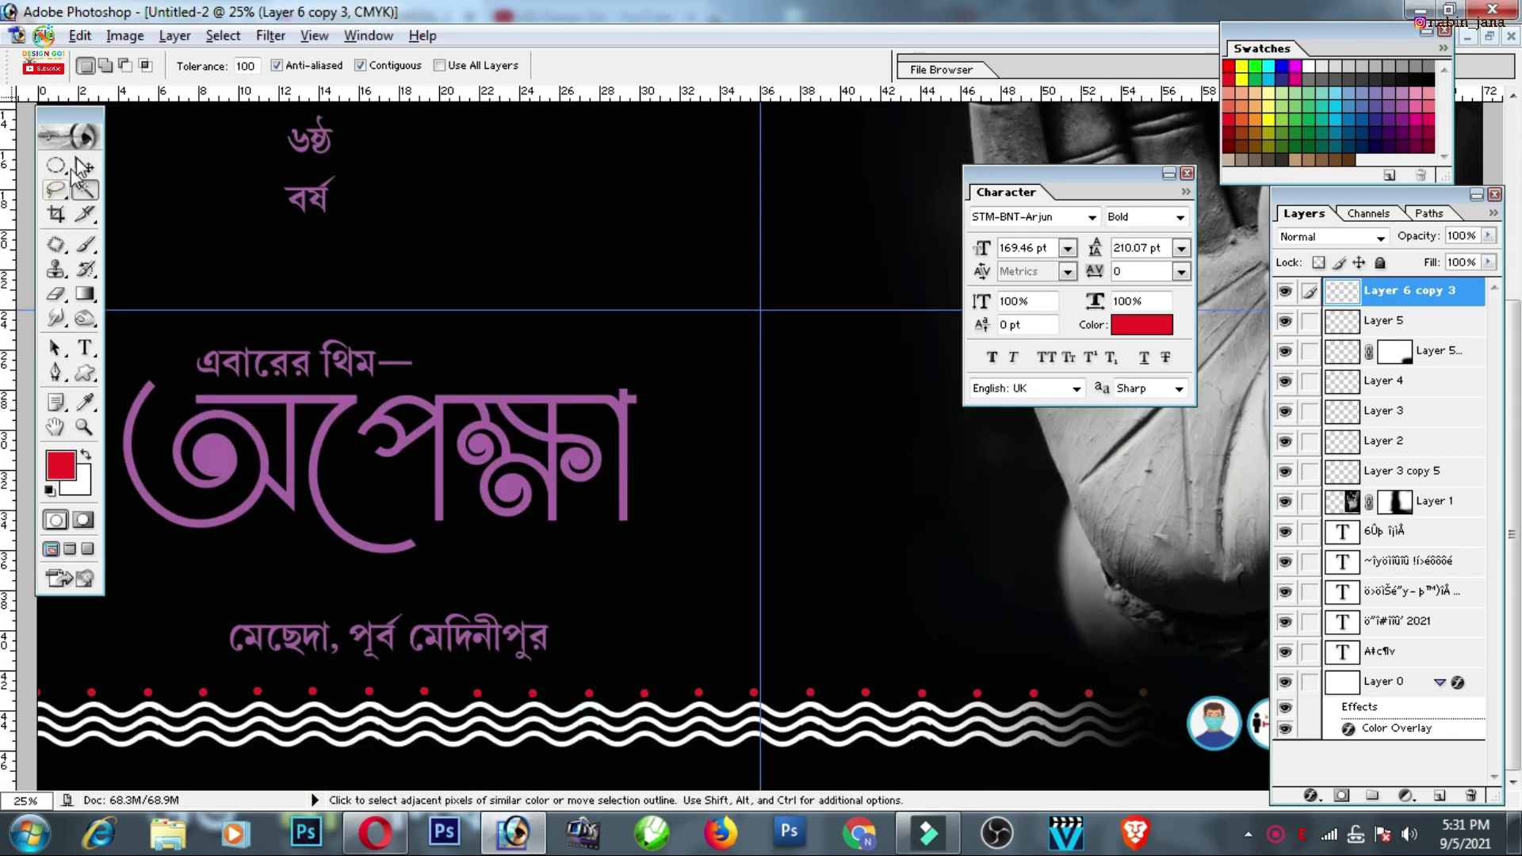
pyautogui.click(83, 164)
pyautogui.click(533, 707)
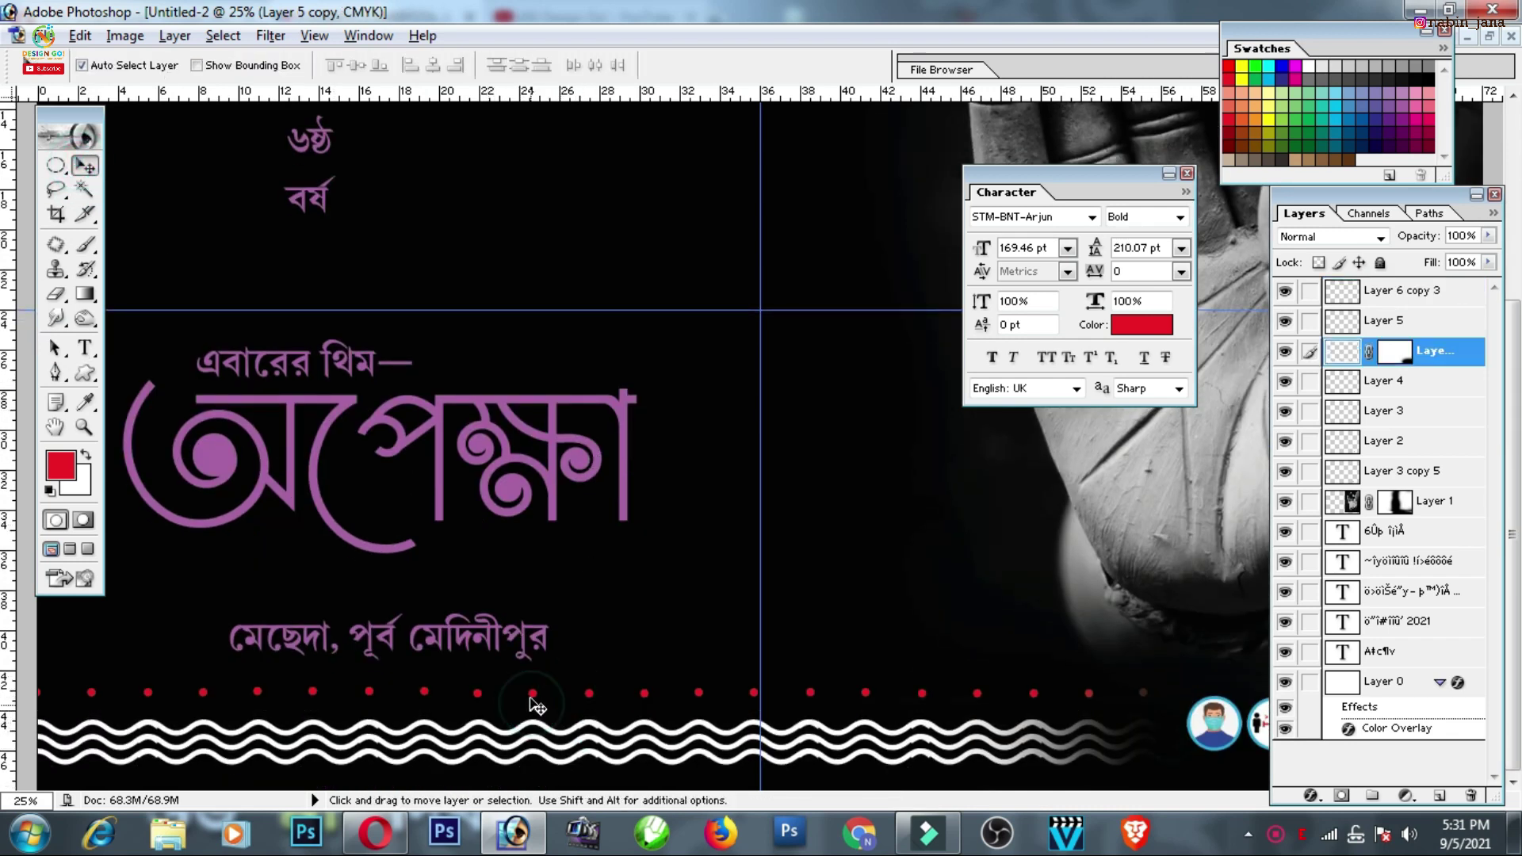
pyautogui.moveTo(539, 667); pyautogui.dragTo(545, 674)
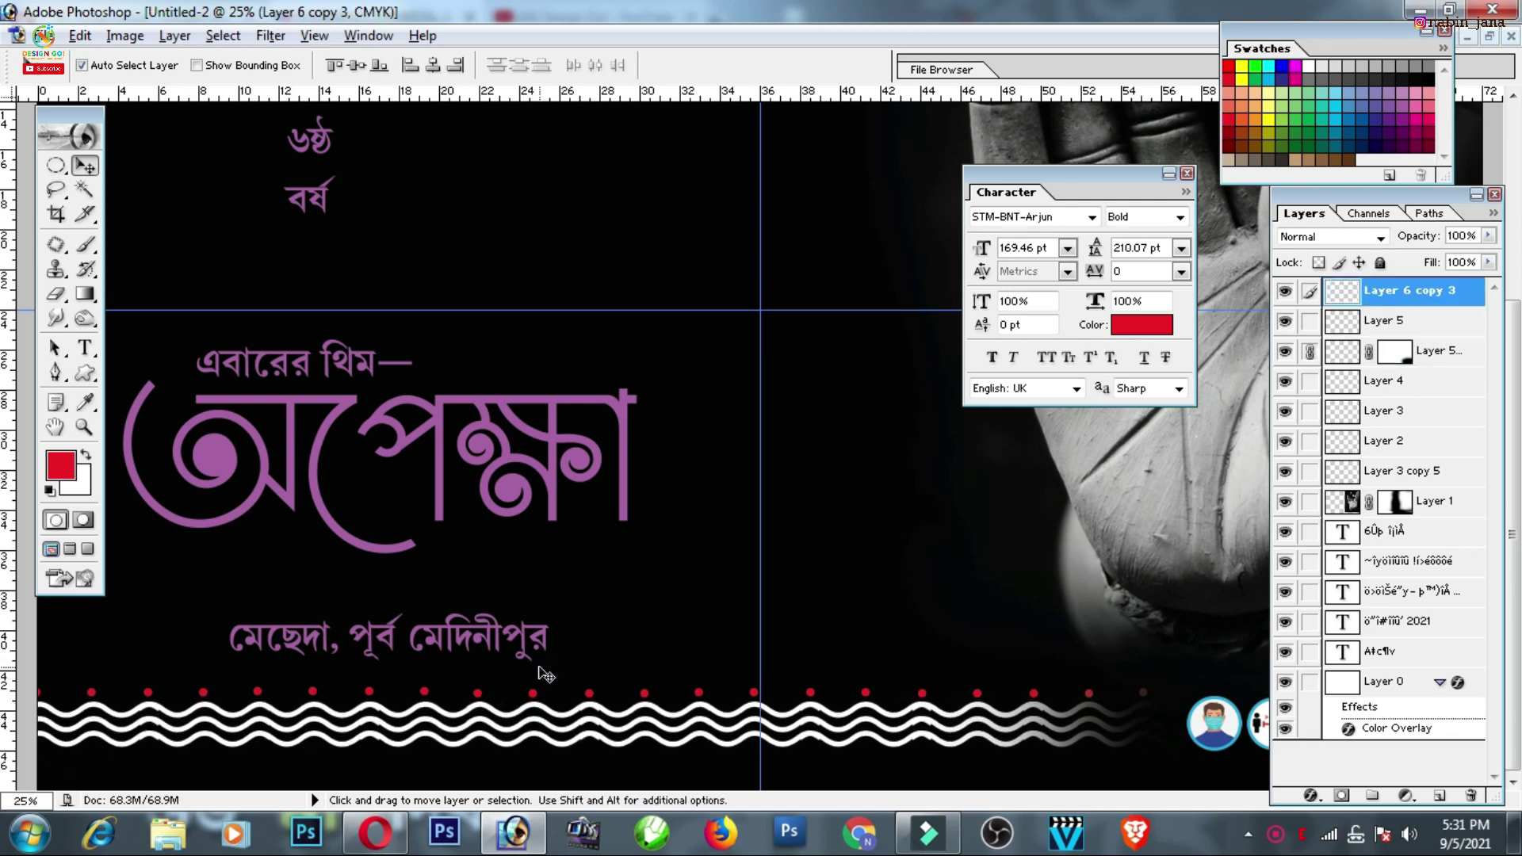
# Commit a transform on the wave layer and move the address line slightly up-left
pyautogui.hotkey('ctrl', '-')
pyautogui.hotkey('ctrl', 't')
pyautogui.press('Return')
pyautogui.hotkey('ctrl', '+')
pyautogui.hotkey('ctrl', '+')
pyautogui.hotkey('ctrl', '-')
pyautogui.moveTo(527, 674); pyautogui.dragTo(516, 668)
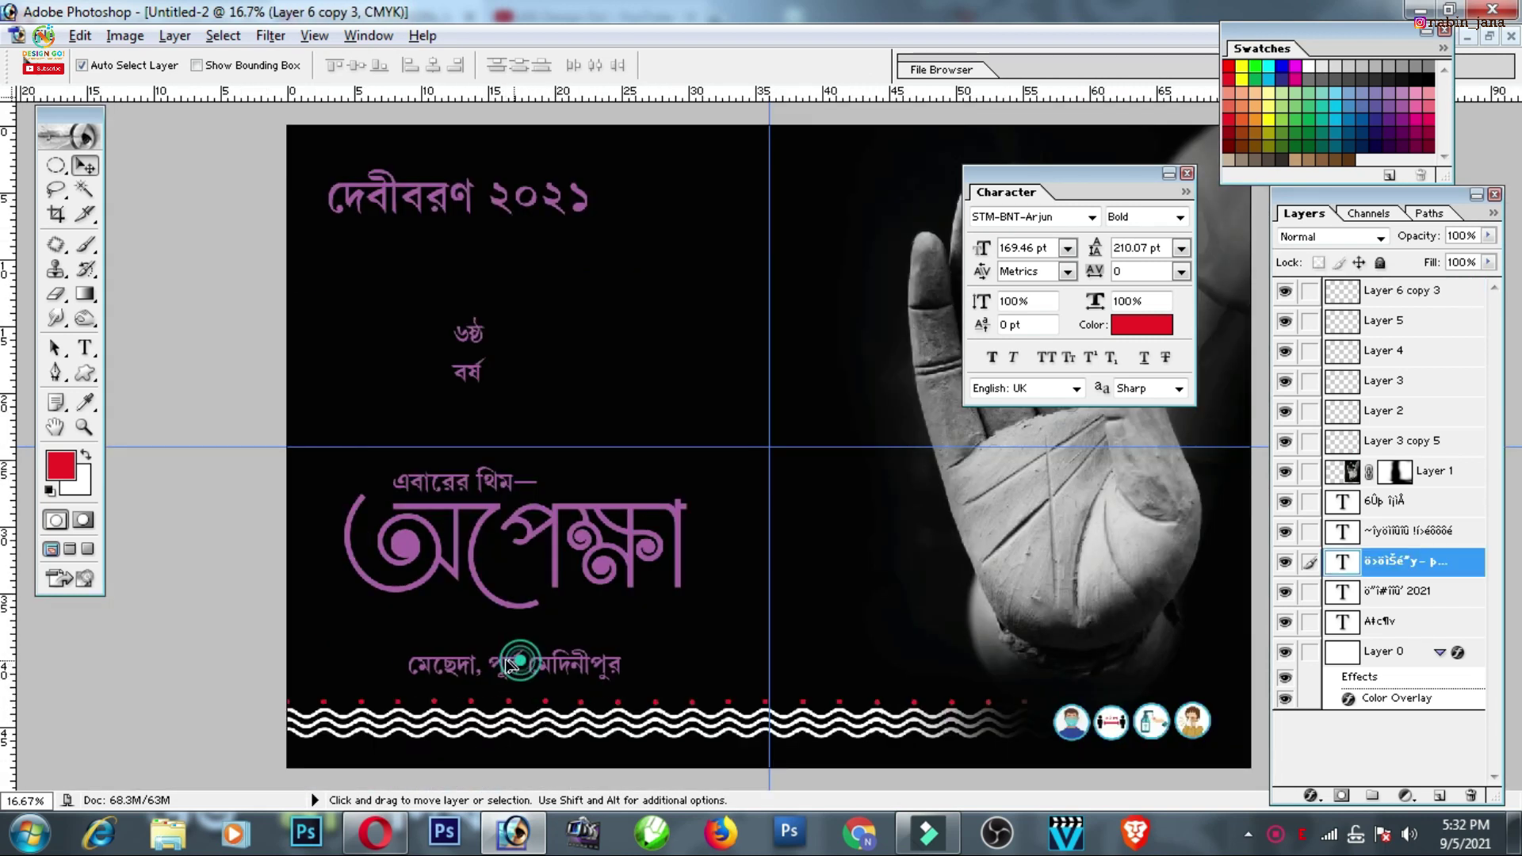
# Copy the smoke image from Untitled-1 into the banner and shift it down-left
pyautogui.click(1488, 36)
pyautogui.click(1061, 519)
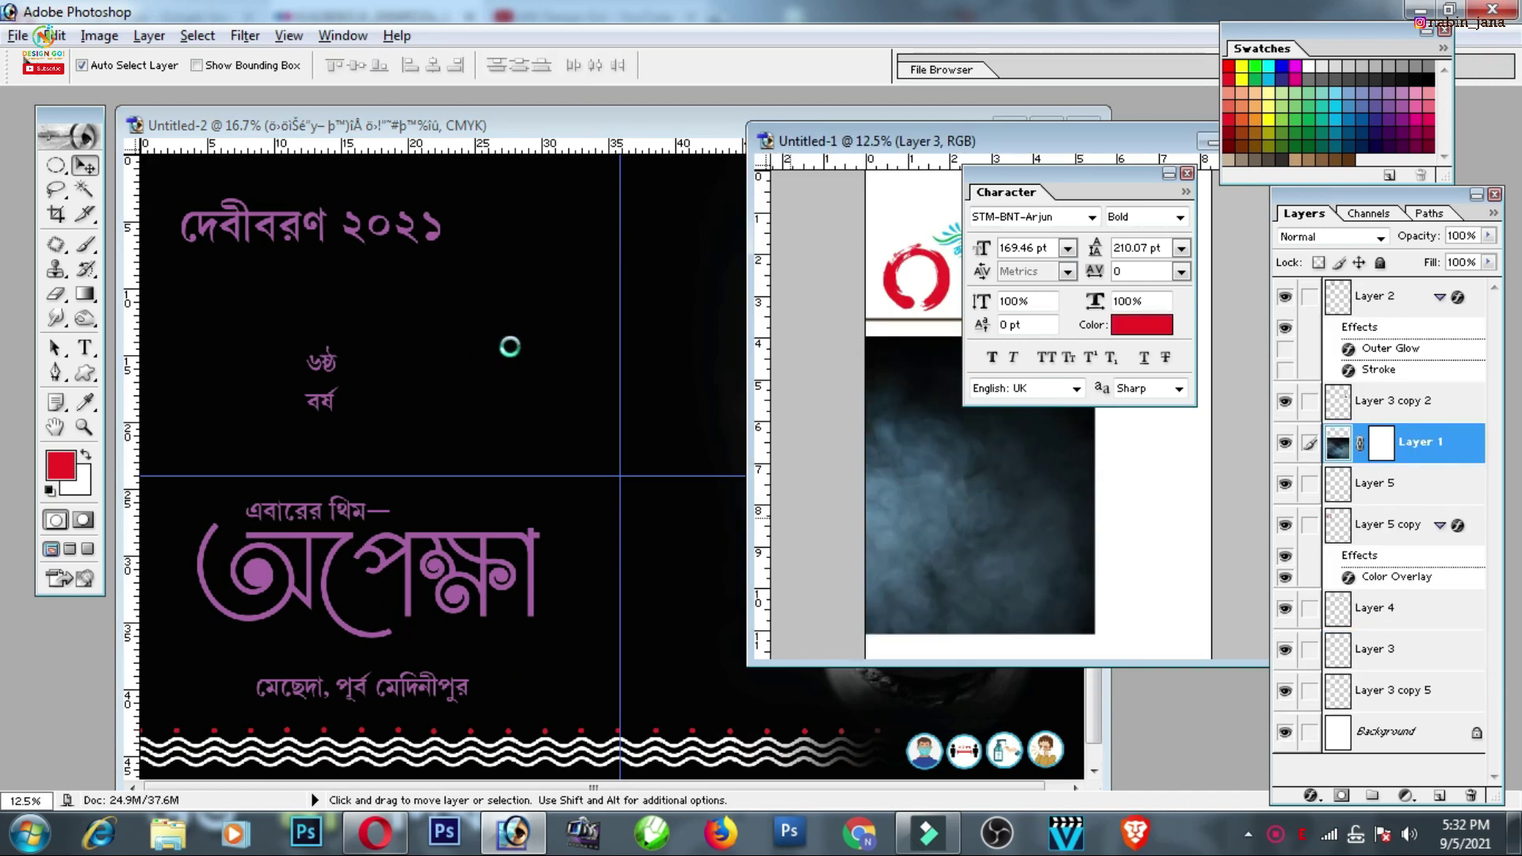
pyautogui.moveTo(681, 516); pyautogui.dragTo(512, 340)
pyautogui.hotkey('ctrl', '-')
pyautogui.hotkey('ctrl', '-')
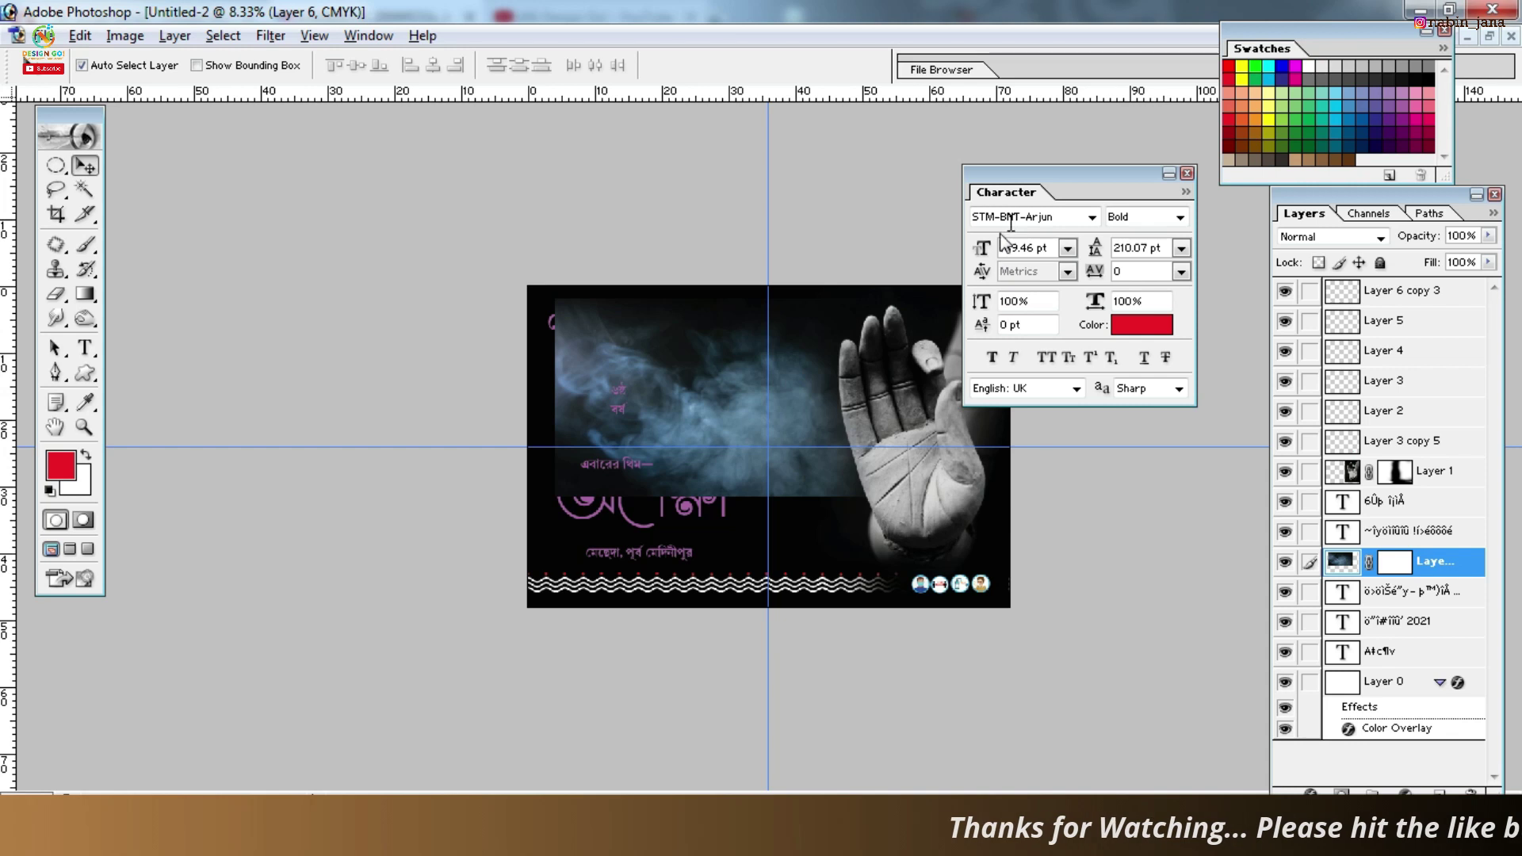
pyautogui.moveTo(1031, 173); pyautogui.dragTo(117, 99)
pyautogui.moveTo(717, 364); pyautogui.dragTo(612, 477)
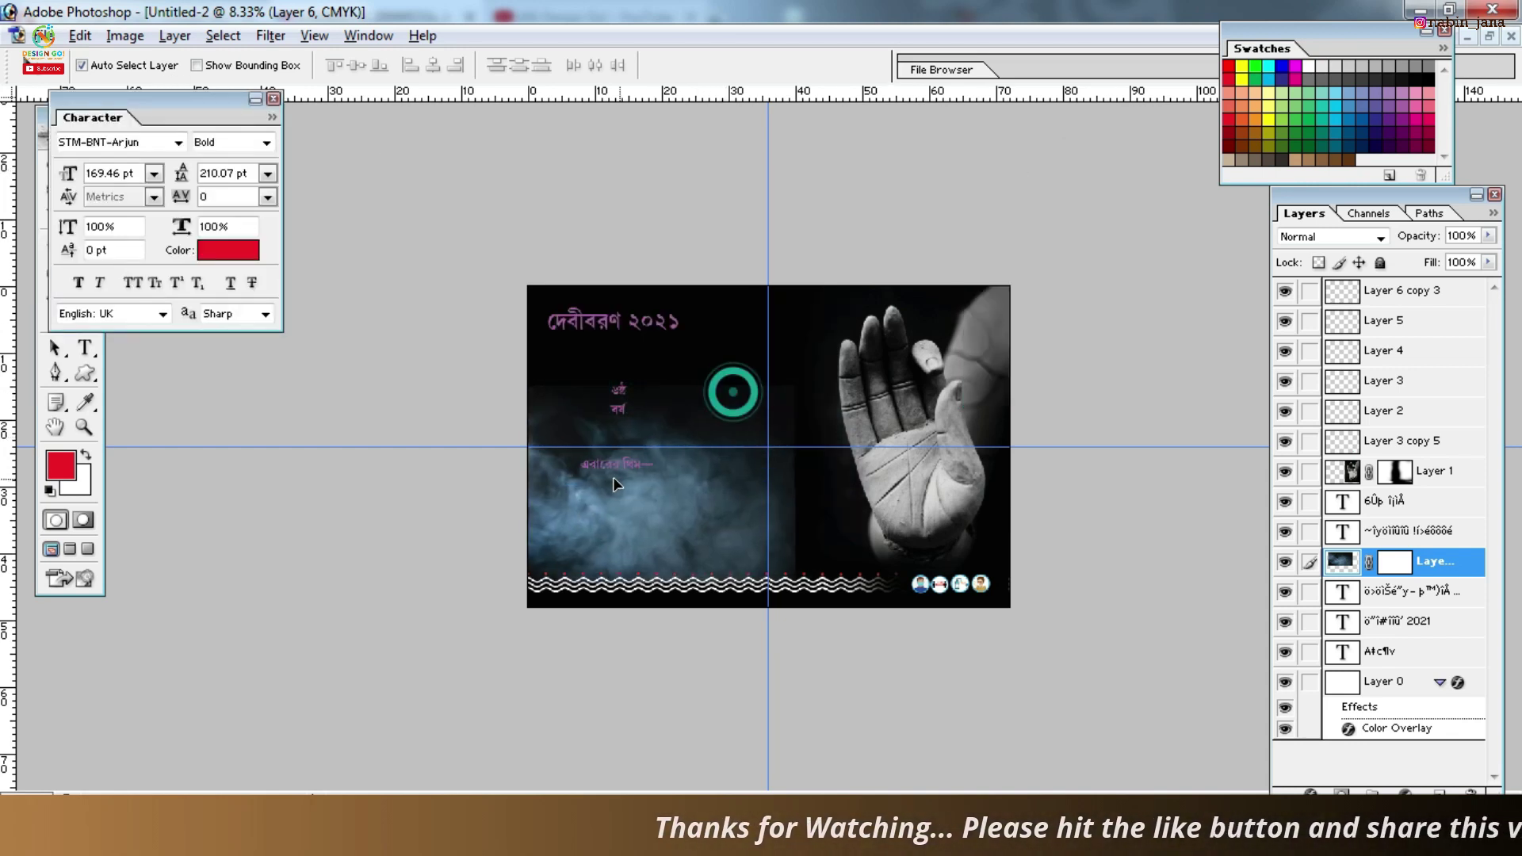
# Scale the smoke layer to about 238% and keep it just above Layer 0
pyautogui.hotkey('ctrl', 't')
pyautogui.moveTo(784, 381); pyautogui.dragTo(1268, 111)
pyautogui.moveTo(948, 348)
pyautogui.mouseDown()
pyautogui.moveTo(800, 459)
pyautogui.moveTo(830, 455)
pyautogui.mouseUp()
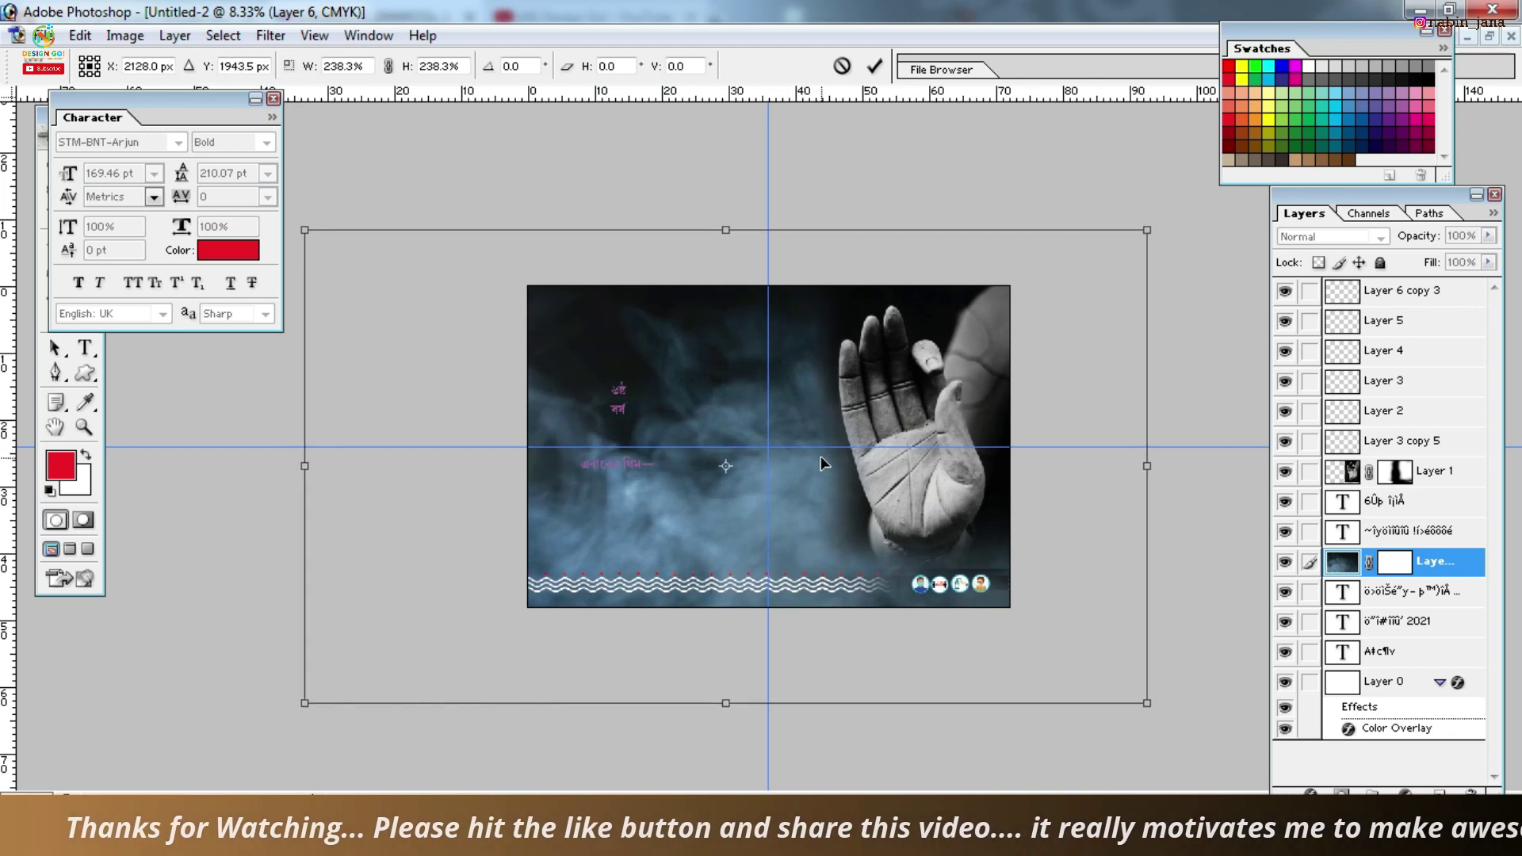
pyautogui.press('Return')
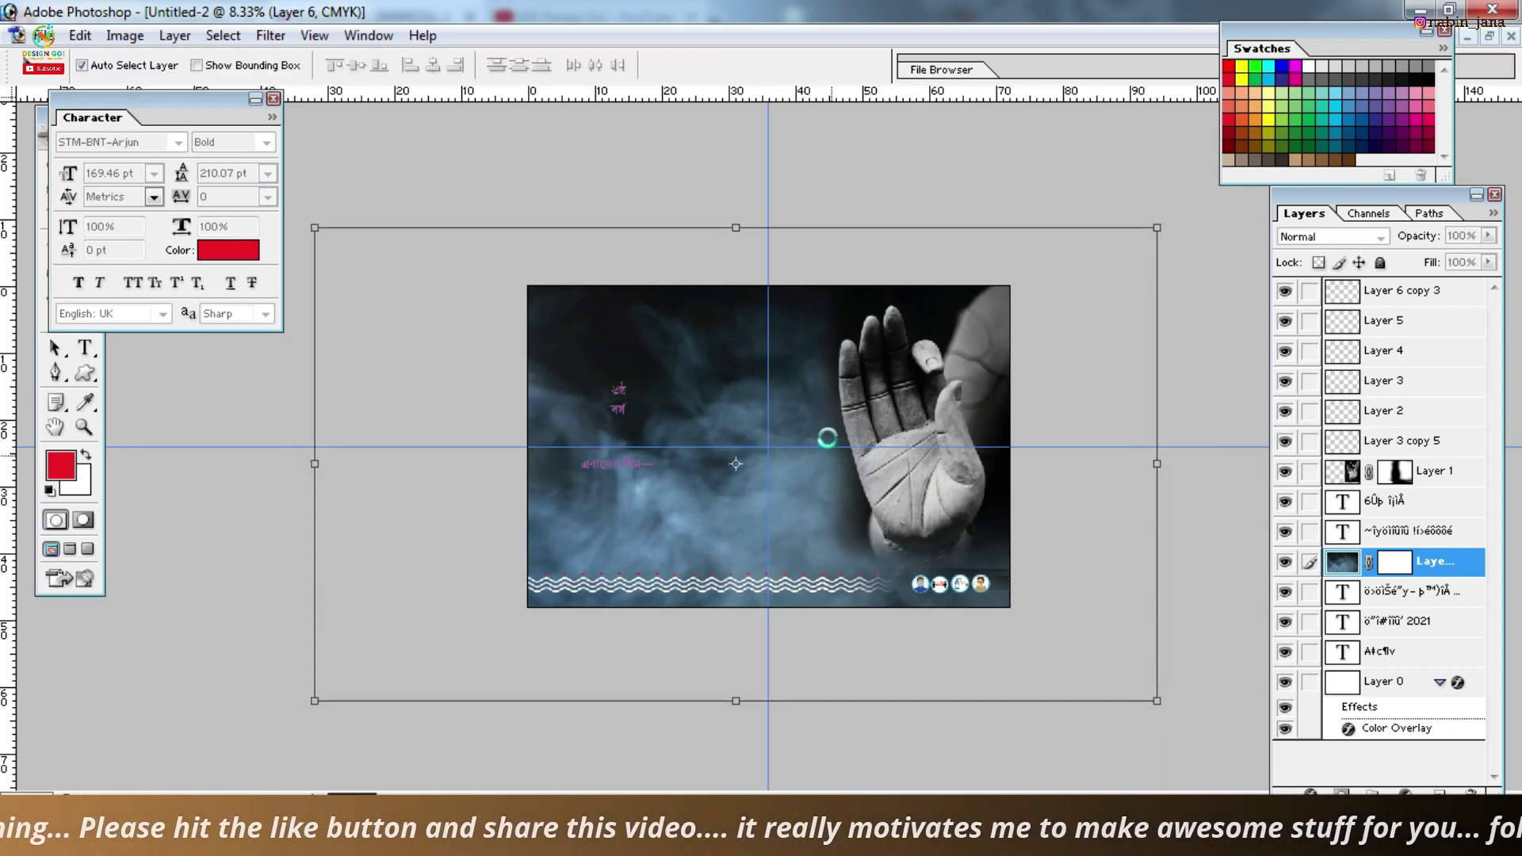
pyautogui.hotkey('ctrl', '[')
pyautogui.hotkey('ctrl', '[')
pyautogui.hotkey('ctrl', '[')
pyautogui.hotkey('ctrl', ']')
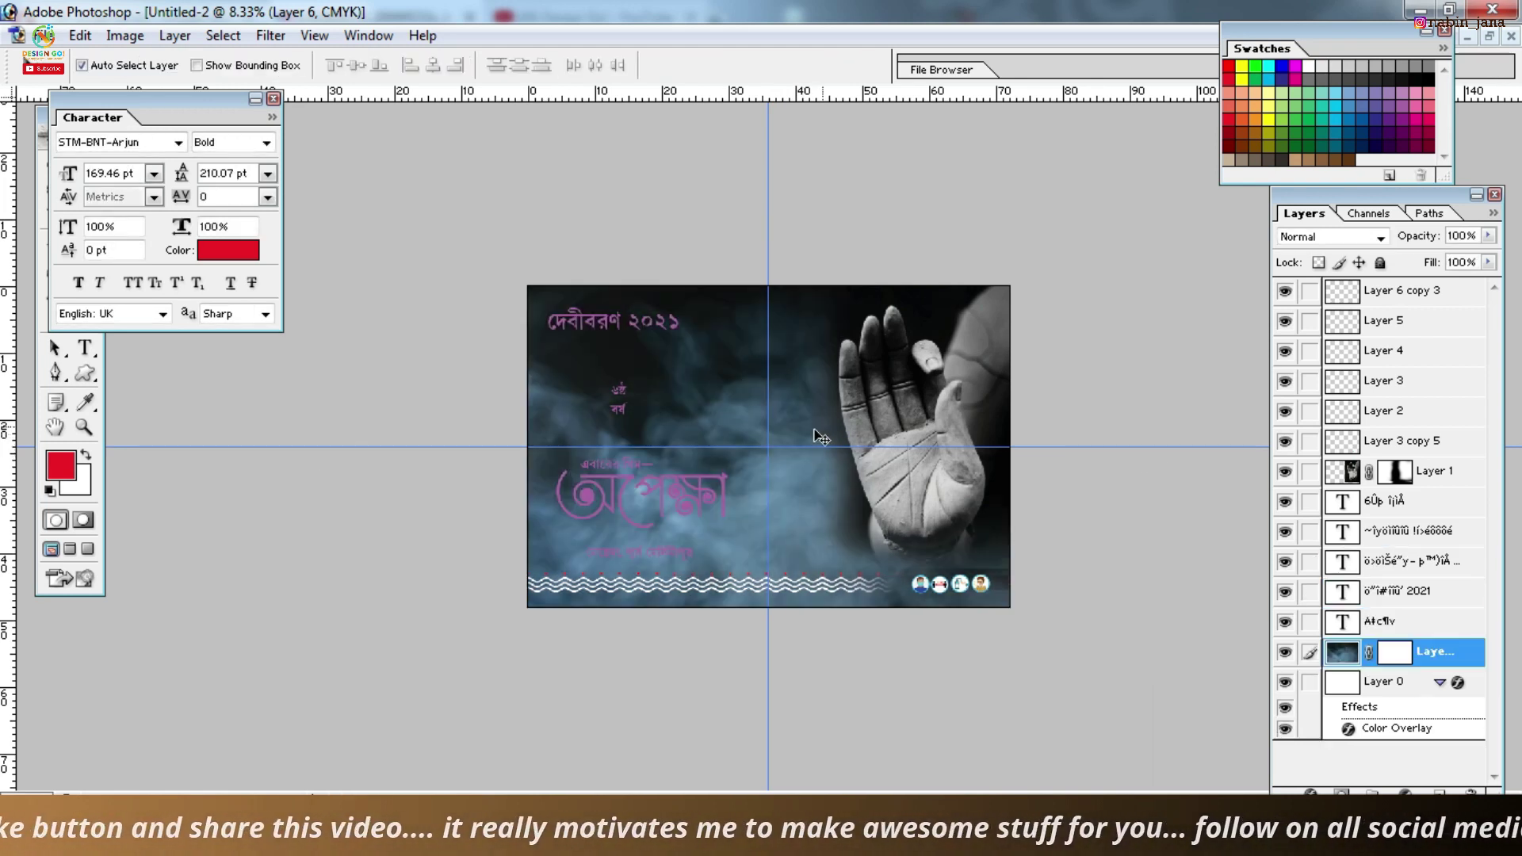
pyautogui.hotkey('ctrl', '=')
pyautogui.hotkey('ctrl', '=')
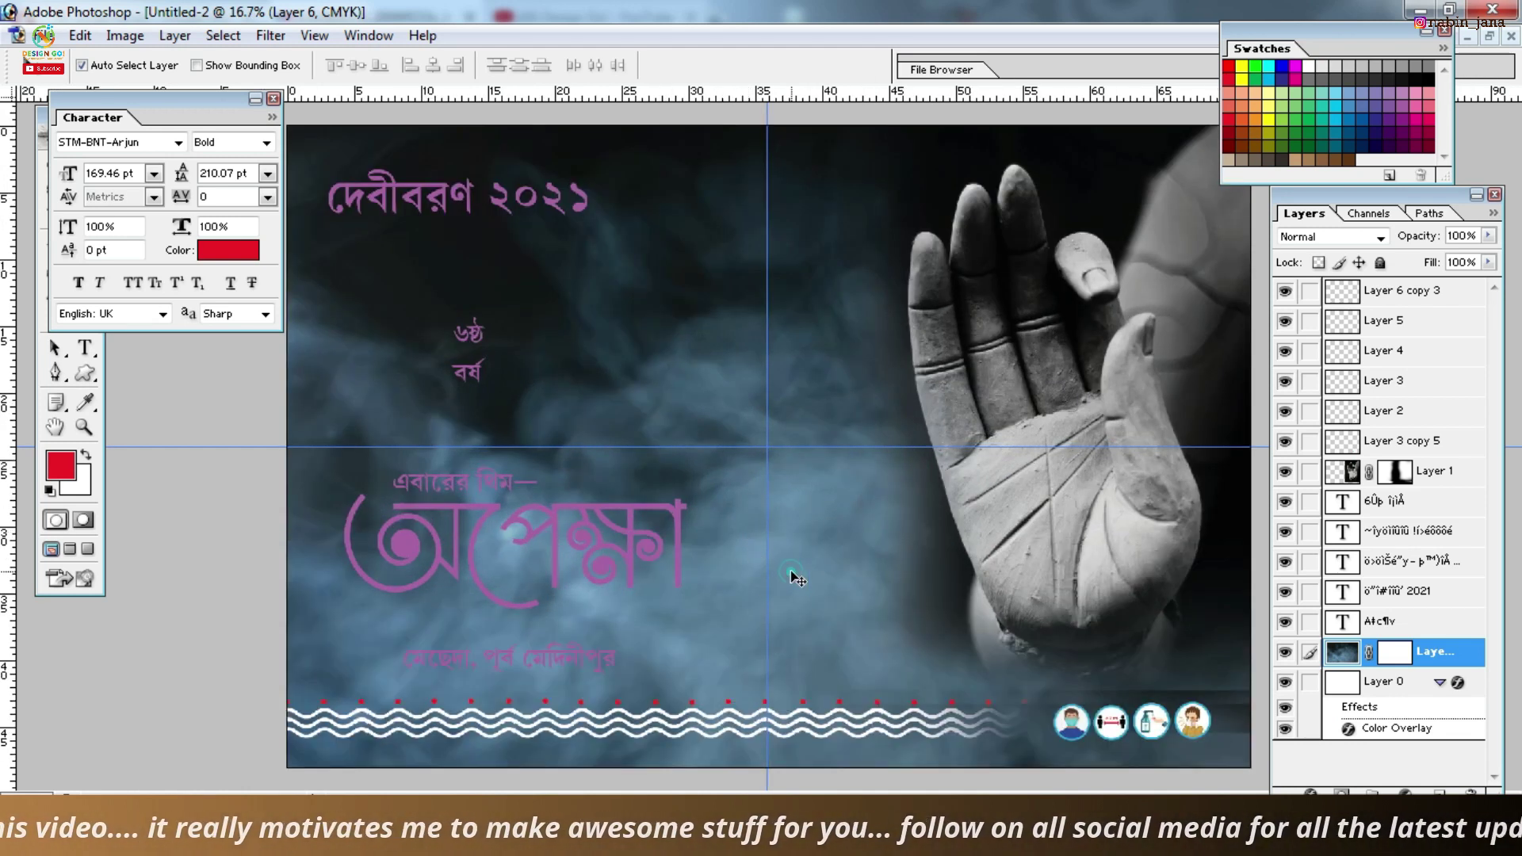
# Set the smoke layer to 55% opacity and move it up and left
pyautogui.hotkey('ctrl', '-')
pyautogui.click(1380, 236)
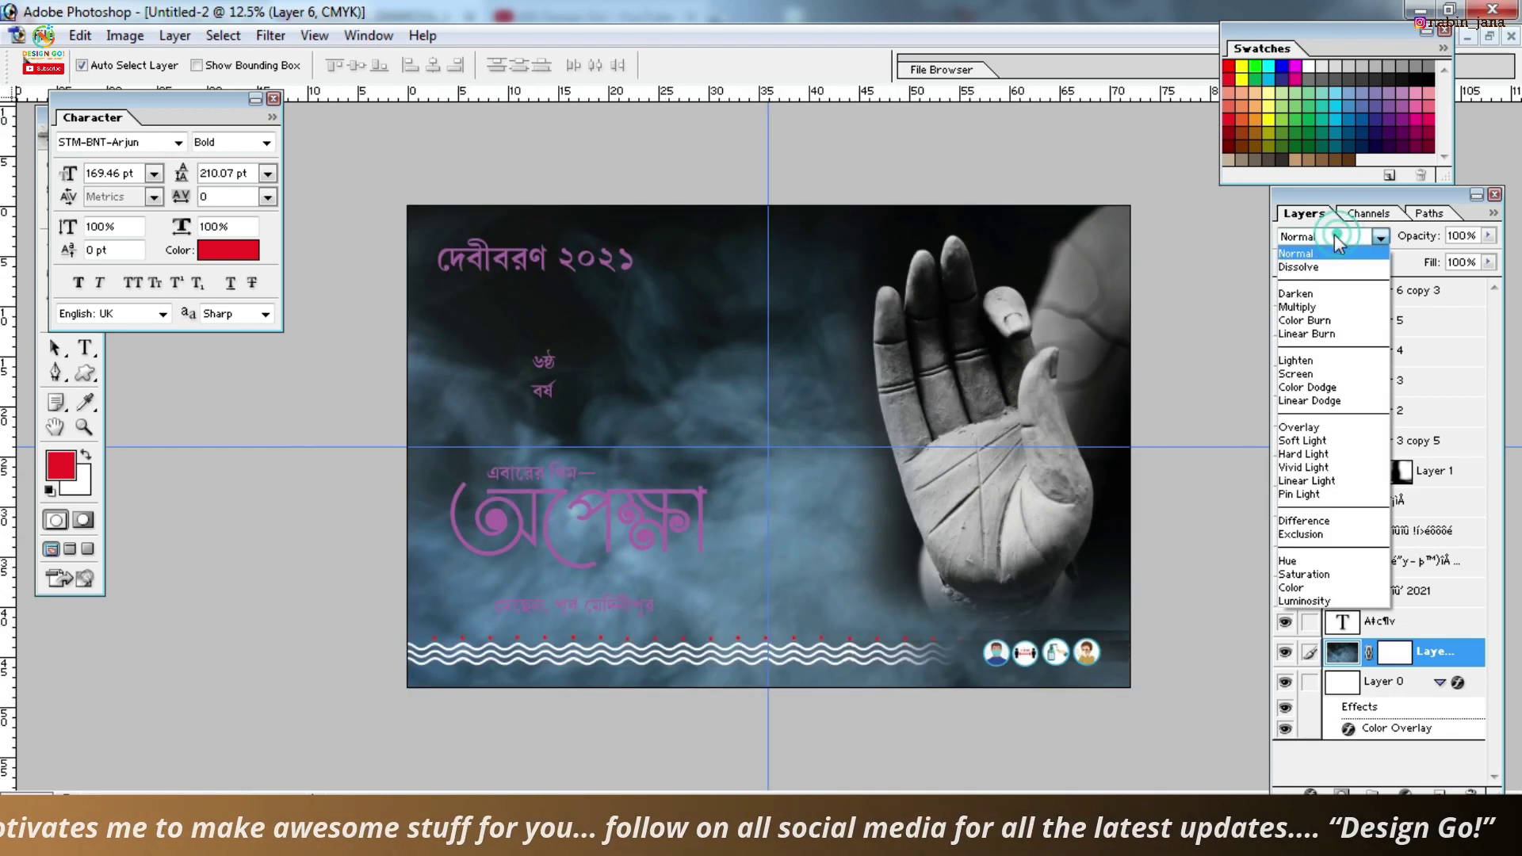
pyautogui.click(1488, 236)
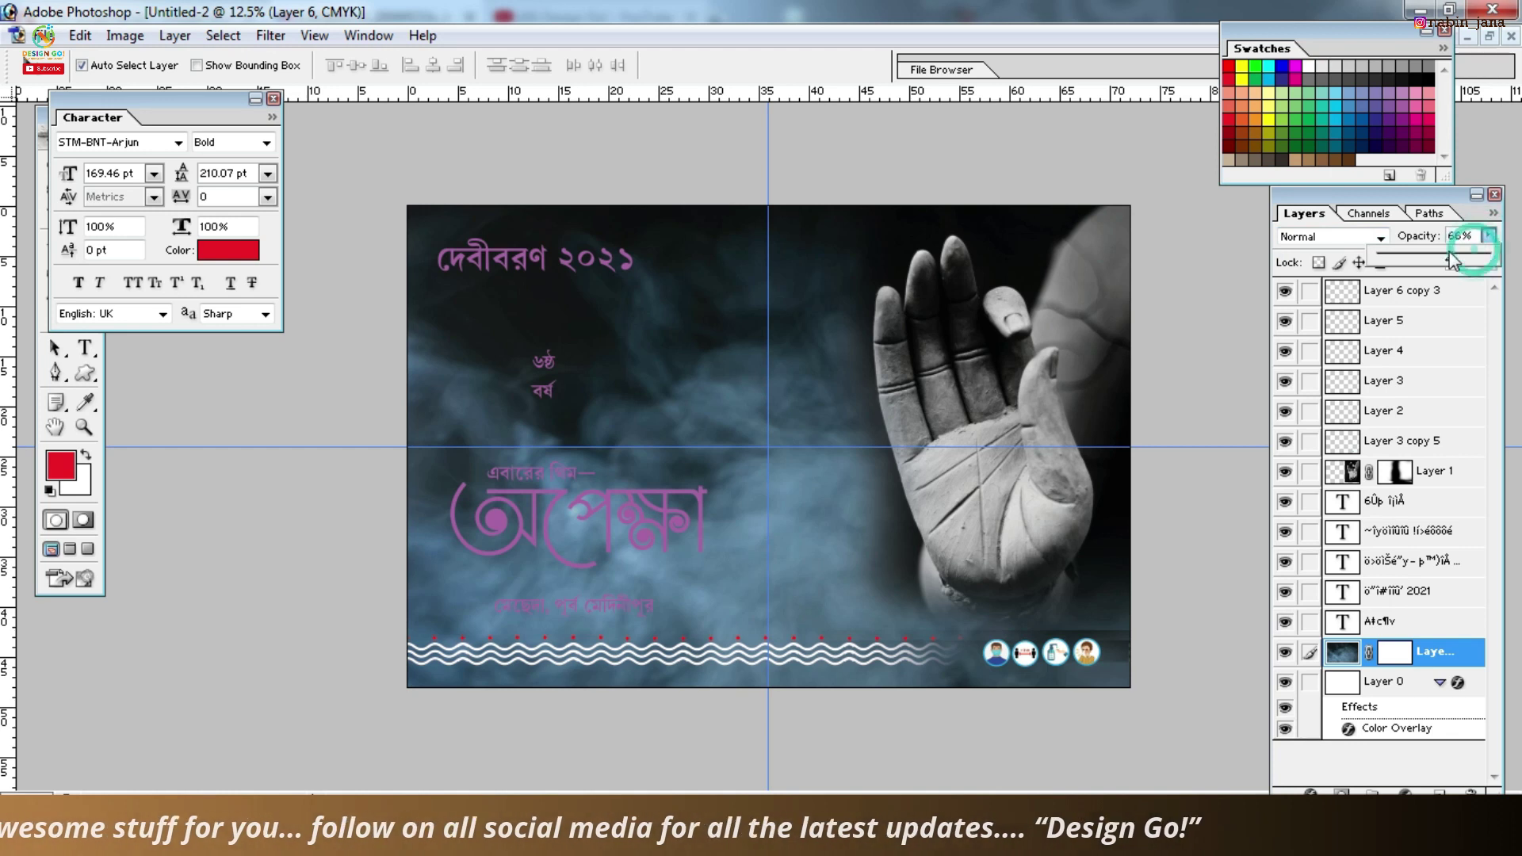
pyautogui.moveTo(1450, 262); pyautogui.dragTo(1444, 262)
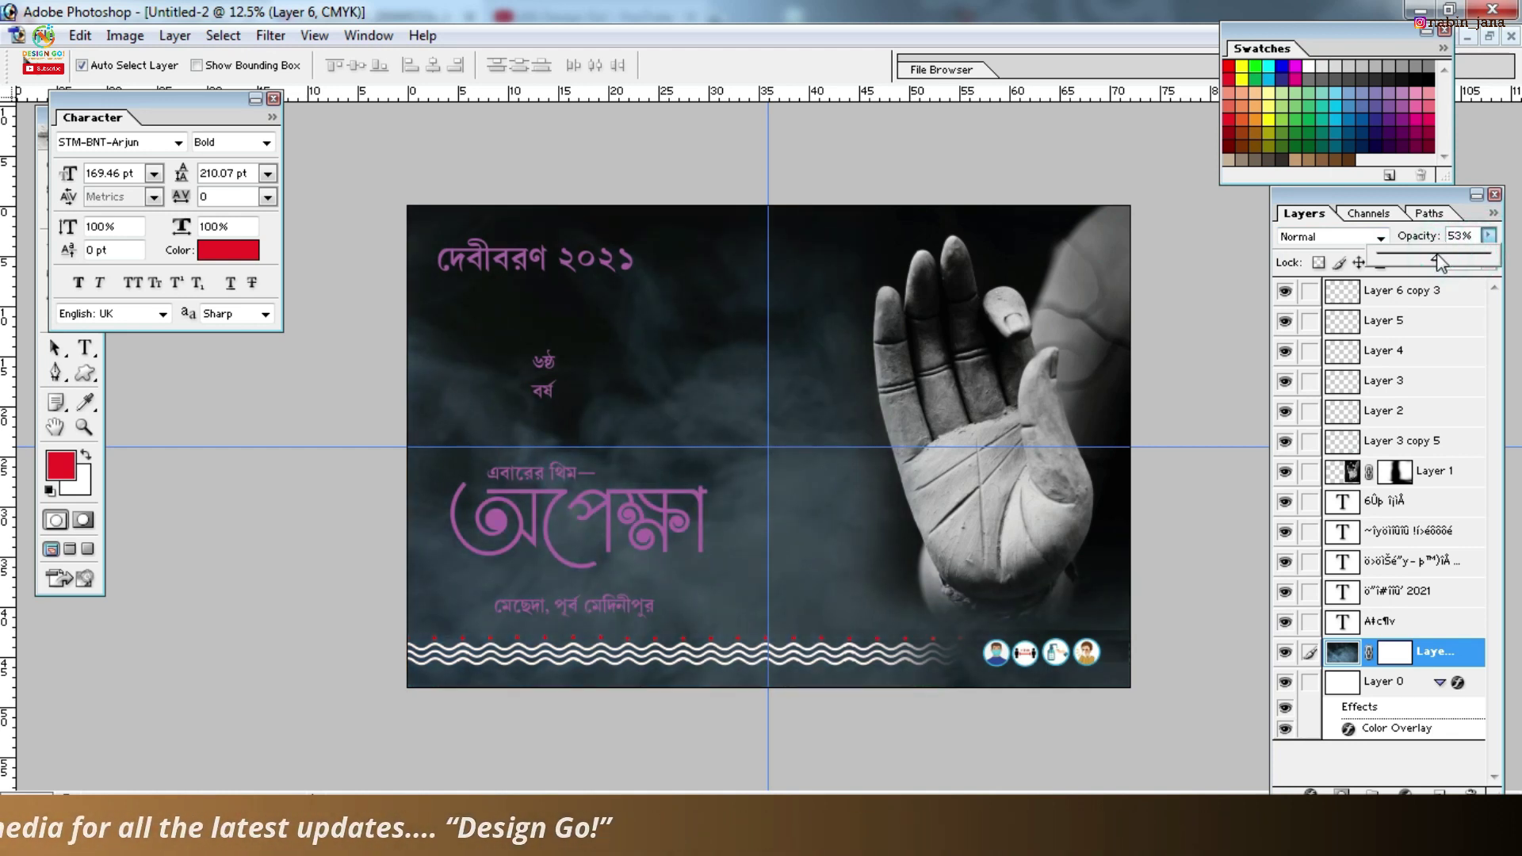
pyautogui.moveTo(1437, 269); pyautogui.dragTo(1439, 262)
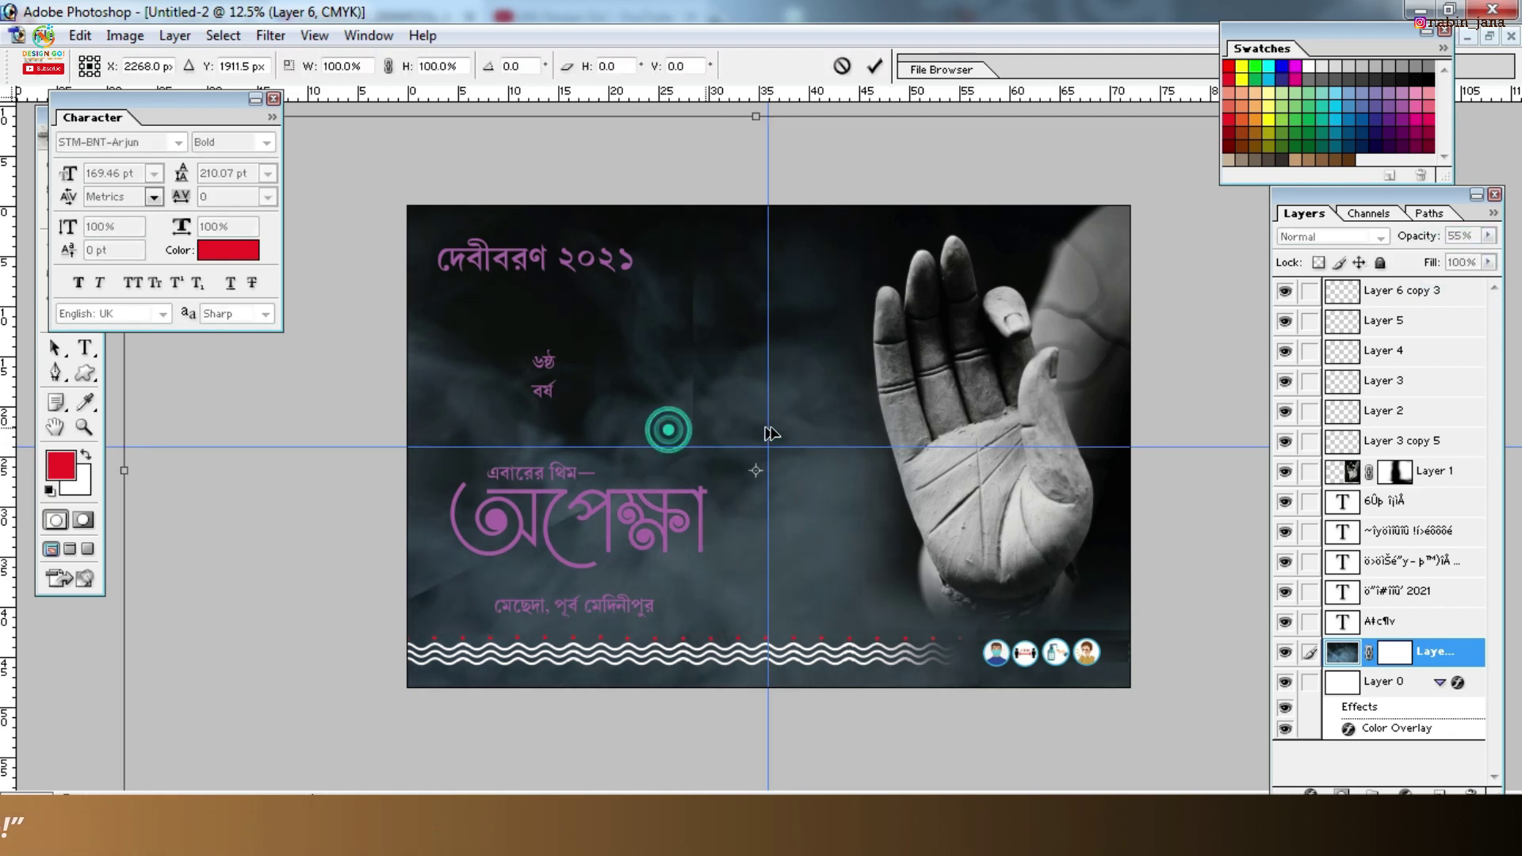
pyautogui.hotkey('ctrl', 't')
pyautogui.moveTo(843, 482)
pyautogui.mouseDown()
pyautogui.moveTo(674, 463)
pyautogui.moveTo(774, 449)
pyautogui.moveTo(661, 454)
pyautogui.mouseUp()
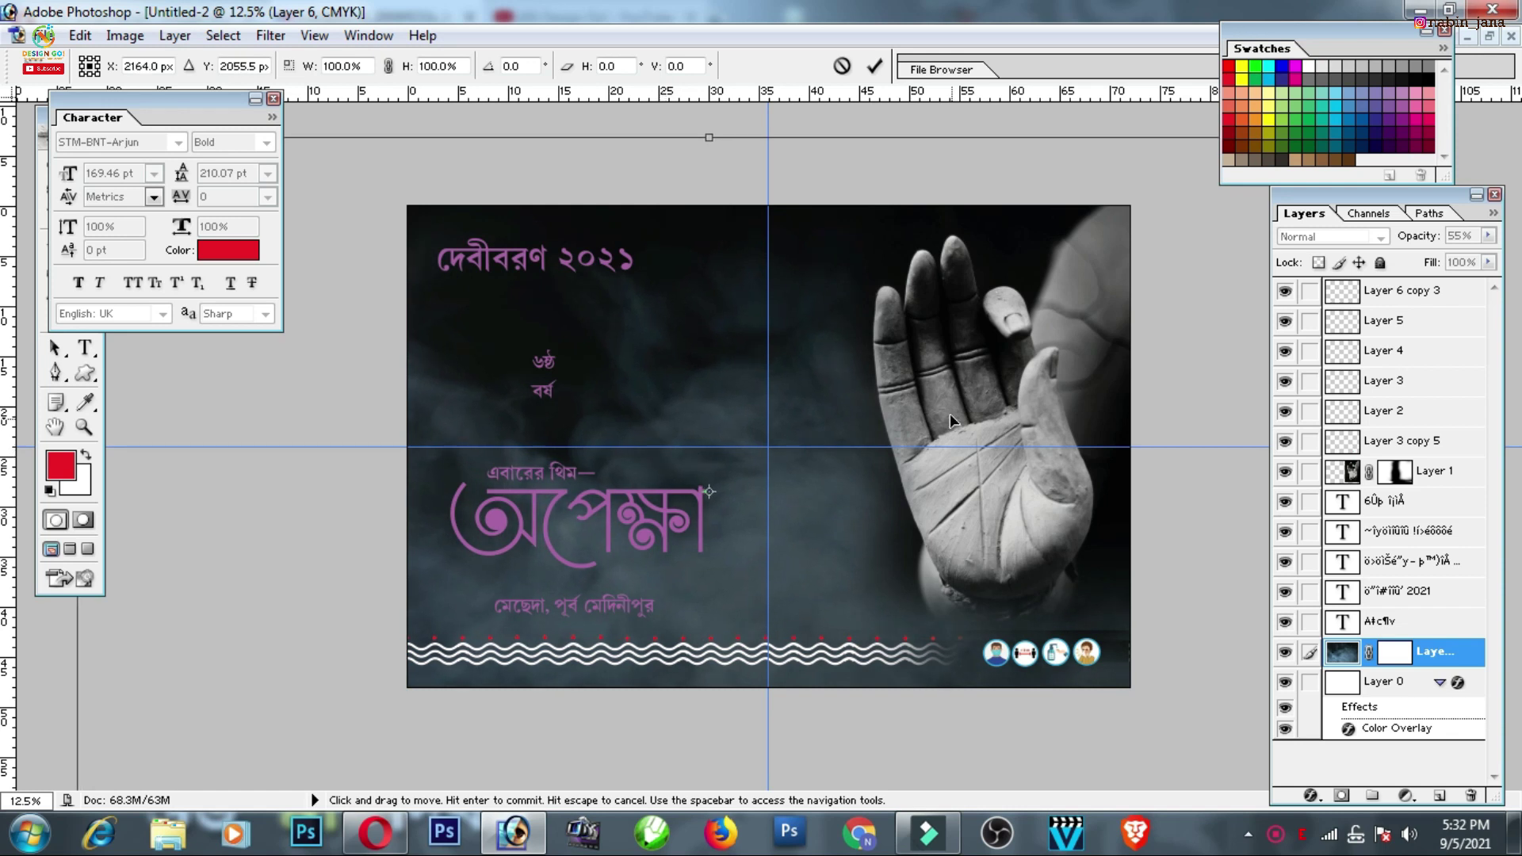
pyautogui.press('Return')
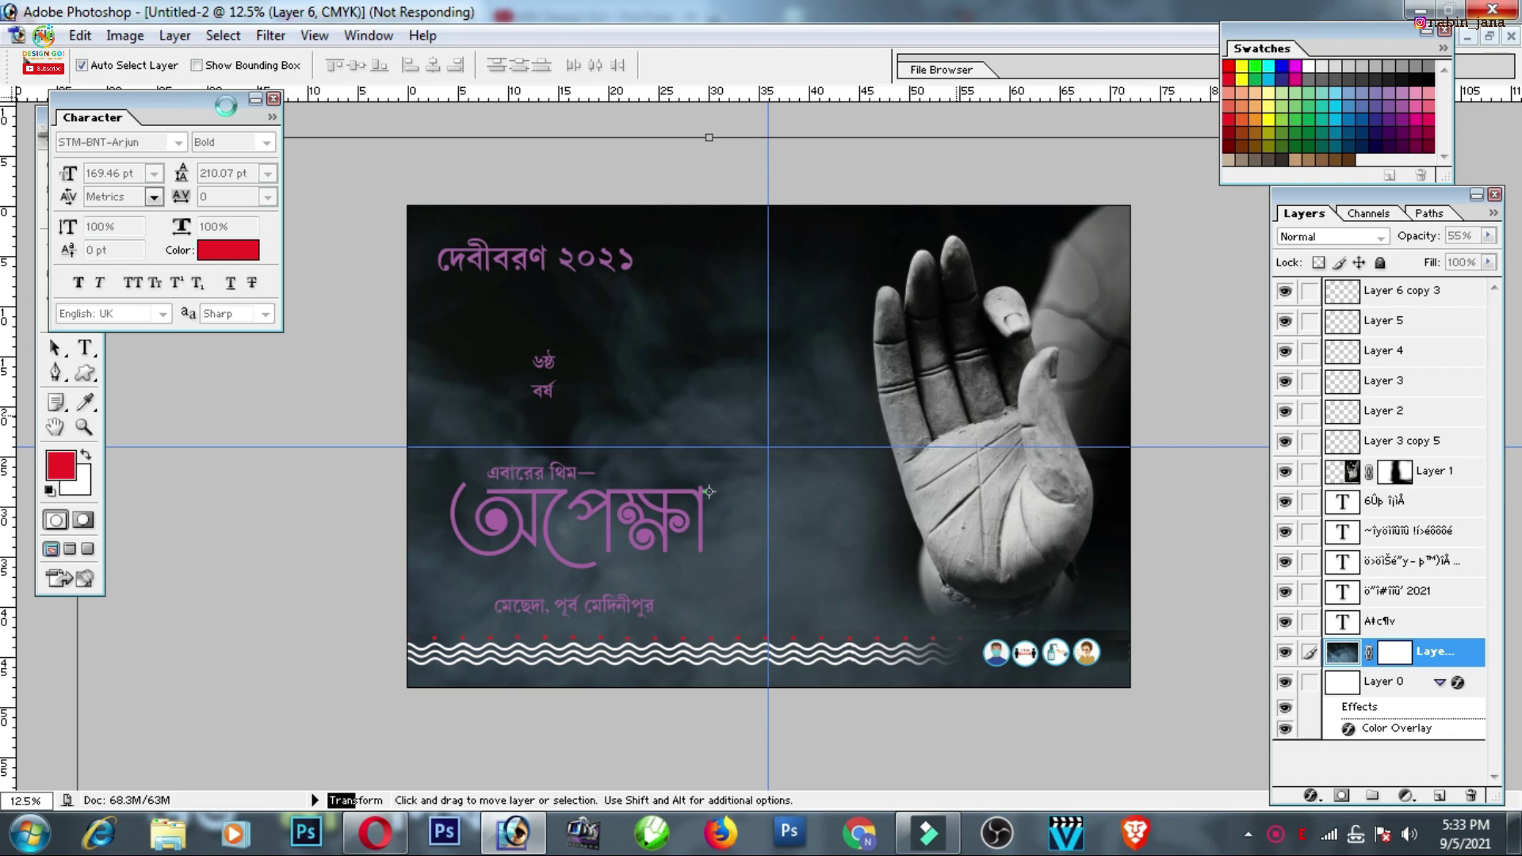
# Paint a large soft orange spot at top right on a new layer above Layer 1
pyautogui.click(83, 247)
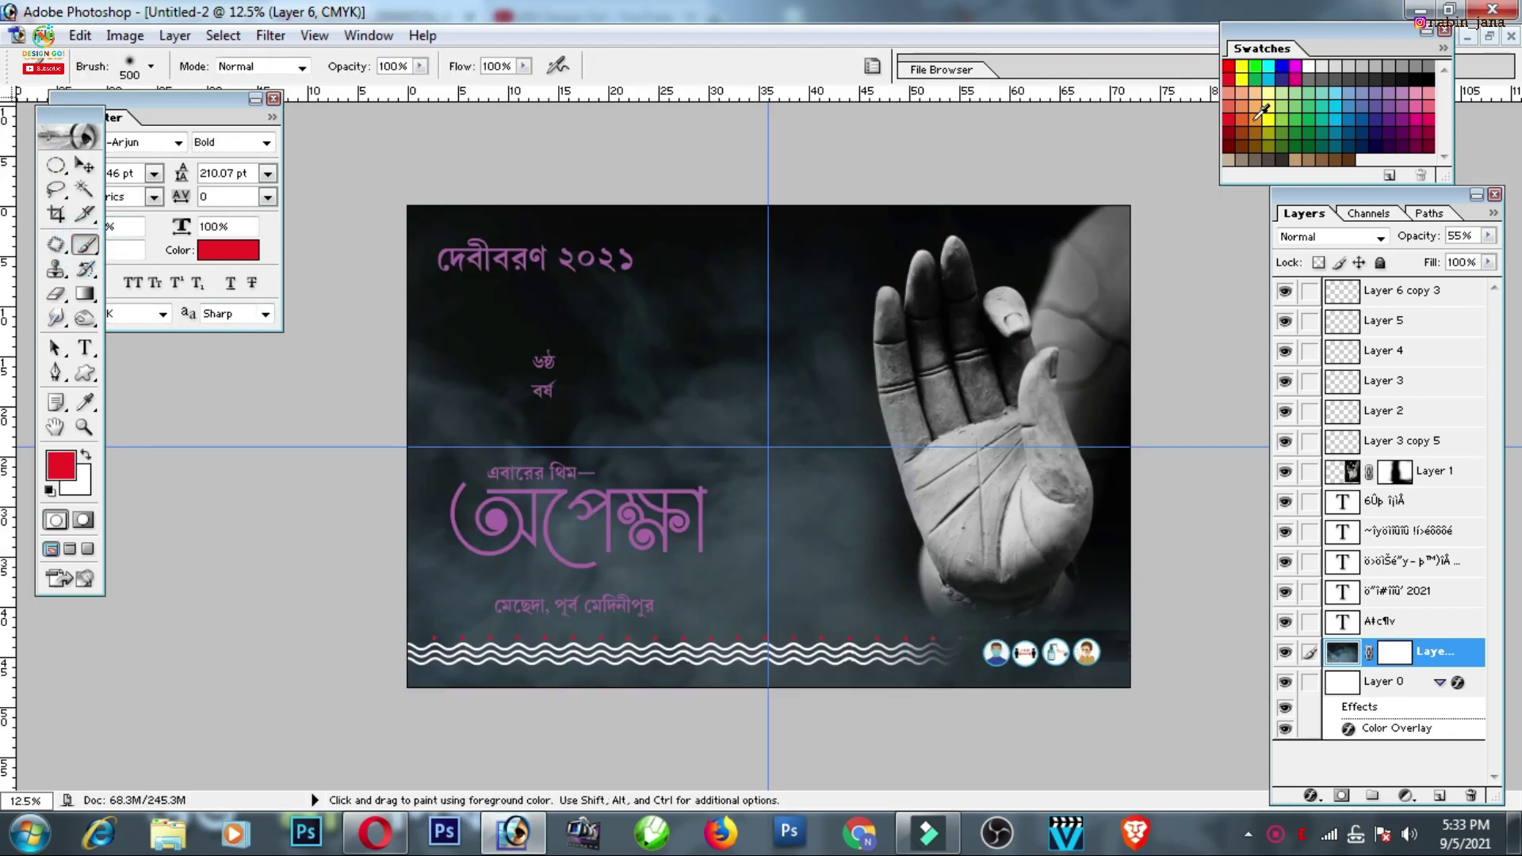
pyautogui.click(1255, 119)
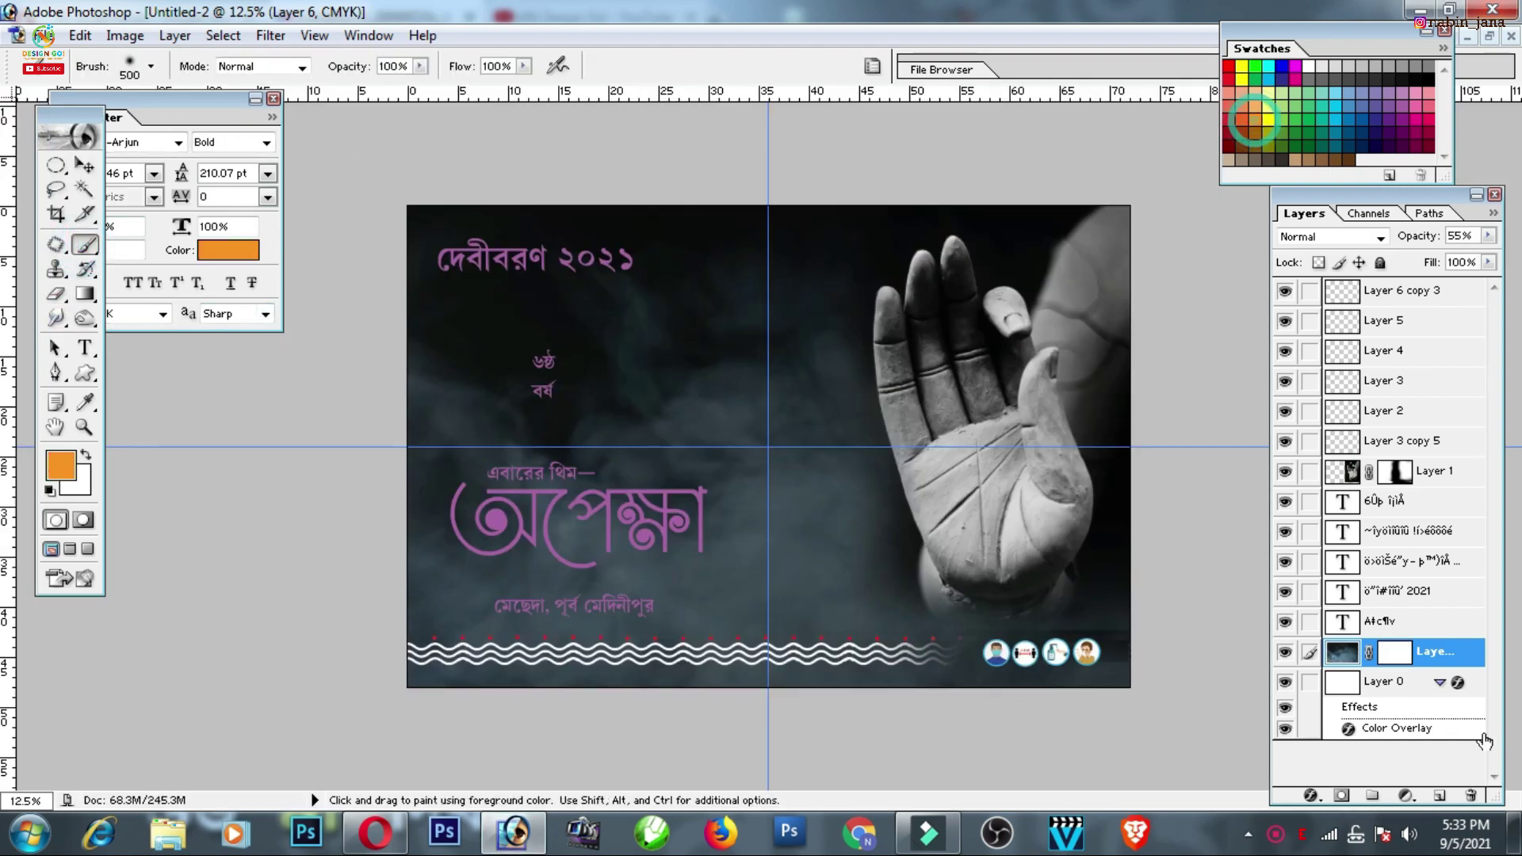
pyautogui.click(1430, 475)
pyautogui.click(1438, 794)
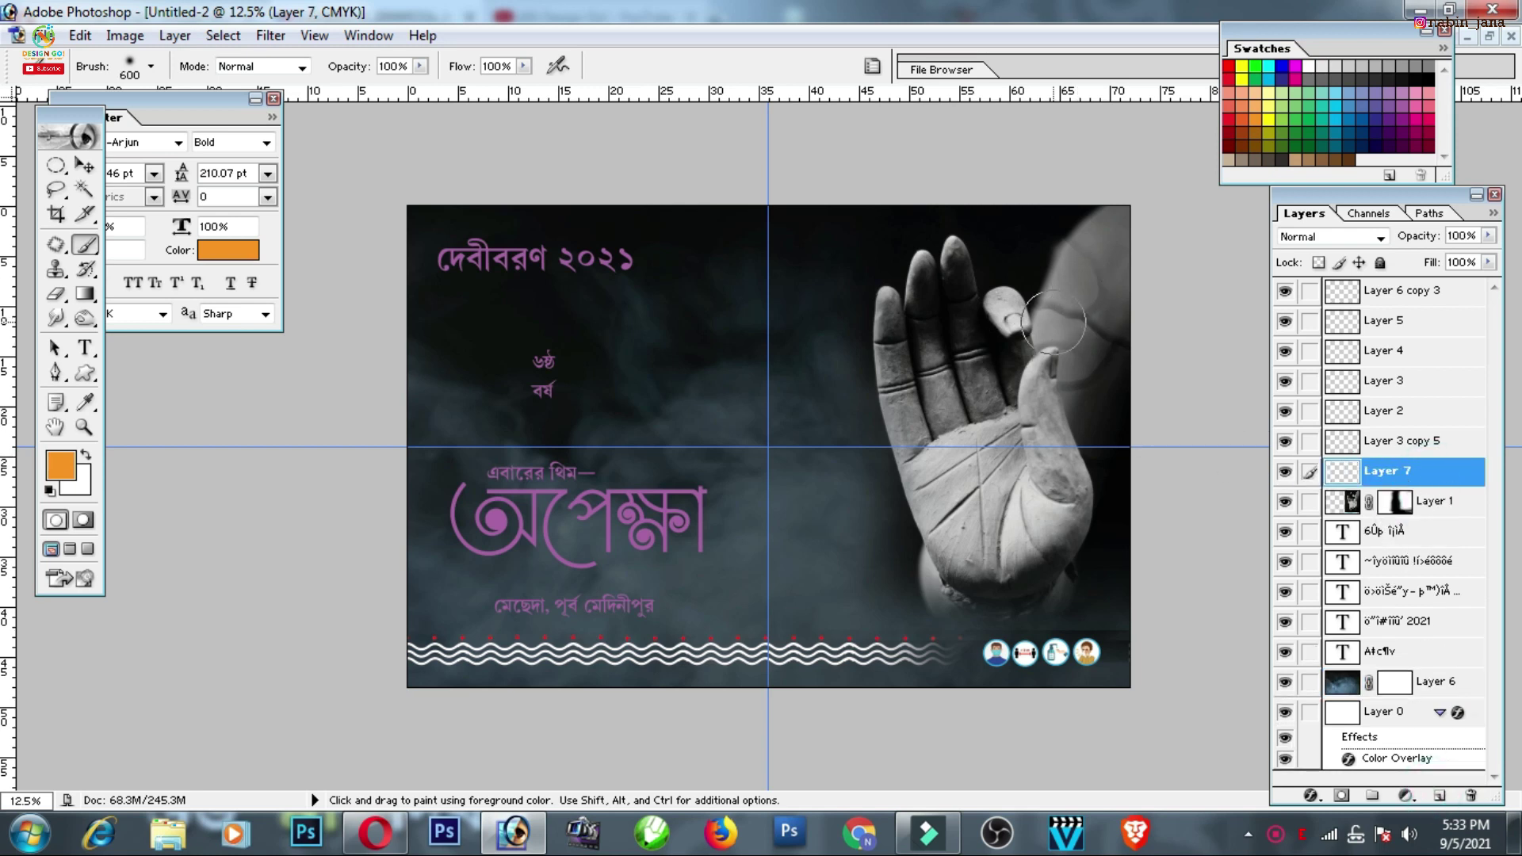
pyautogui.press(']')
pyautogui.press(']')
pyautogui.press(']')
pyautogui.click(1106, 226)
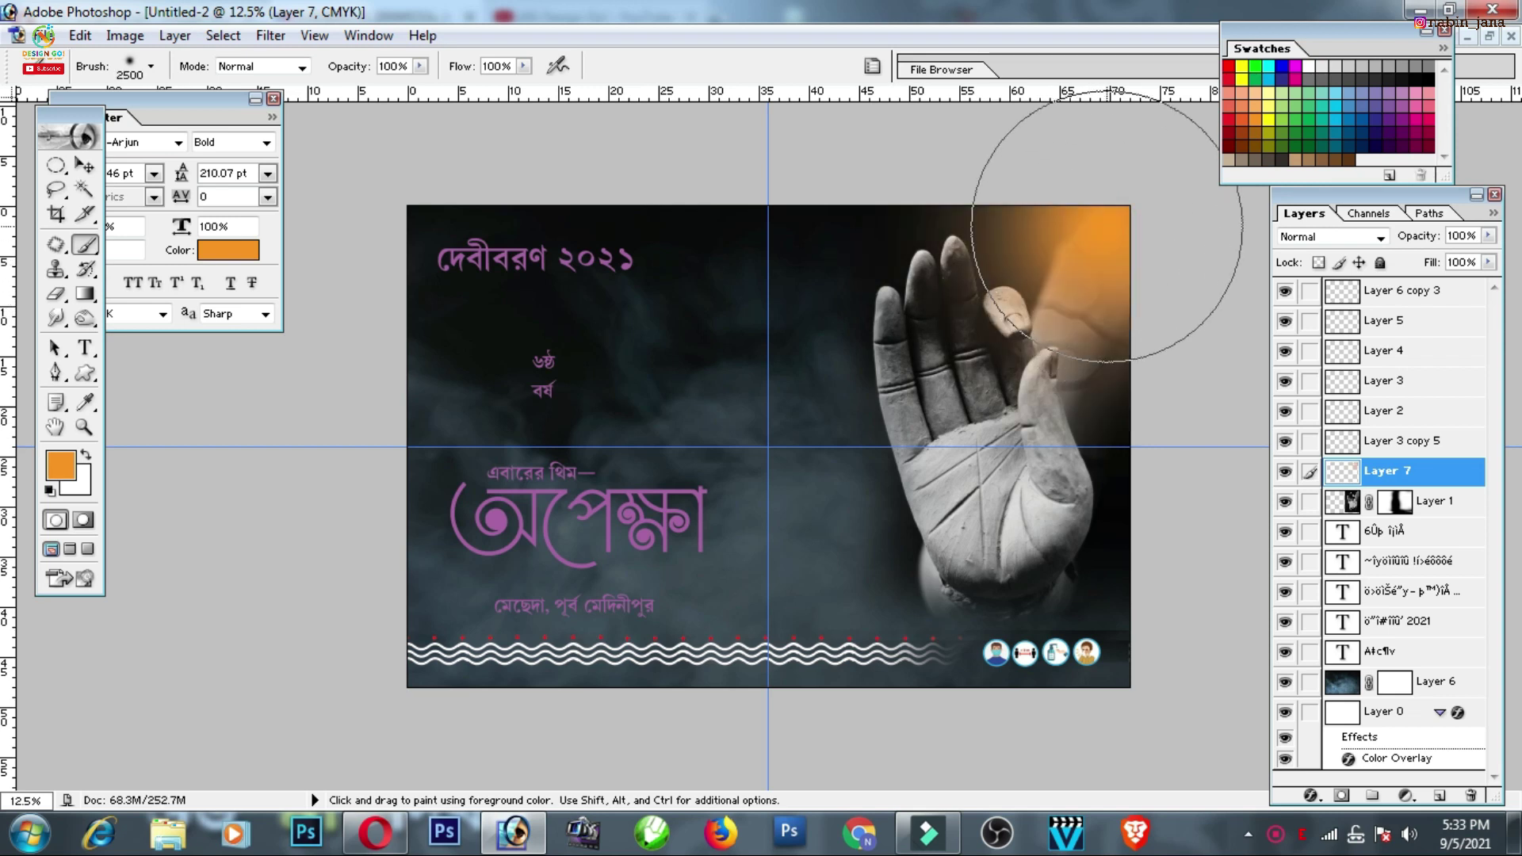
# Stretch the orange glow across the banner and blend it in Overlay mode
pyautogui.hotkey('ctrl', '-')
pyautogui.hotkey('ctrl', 't')
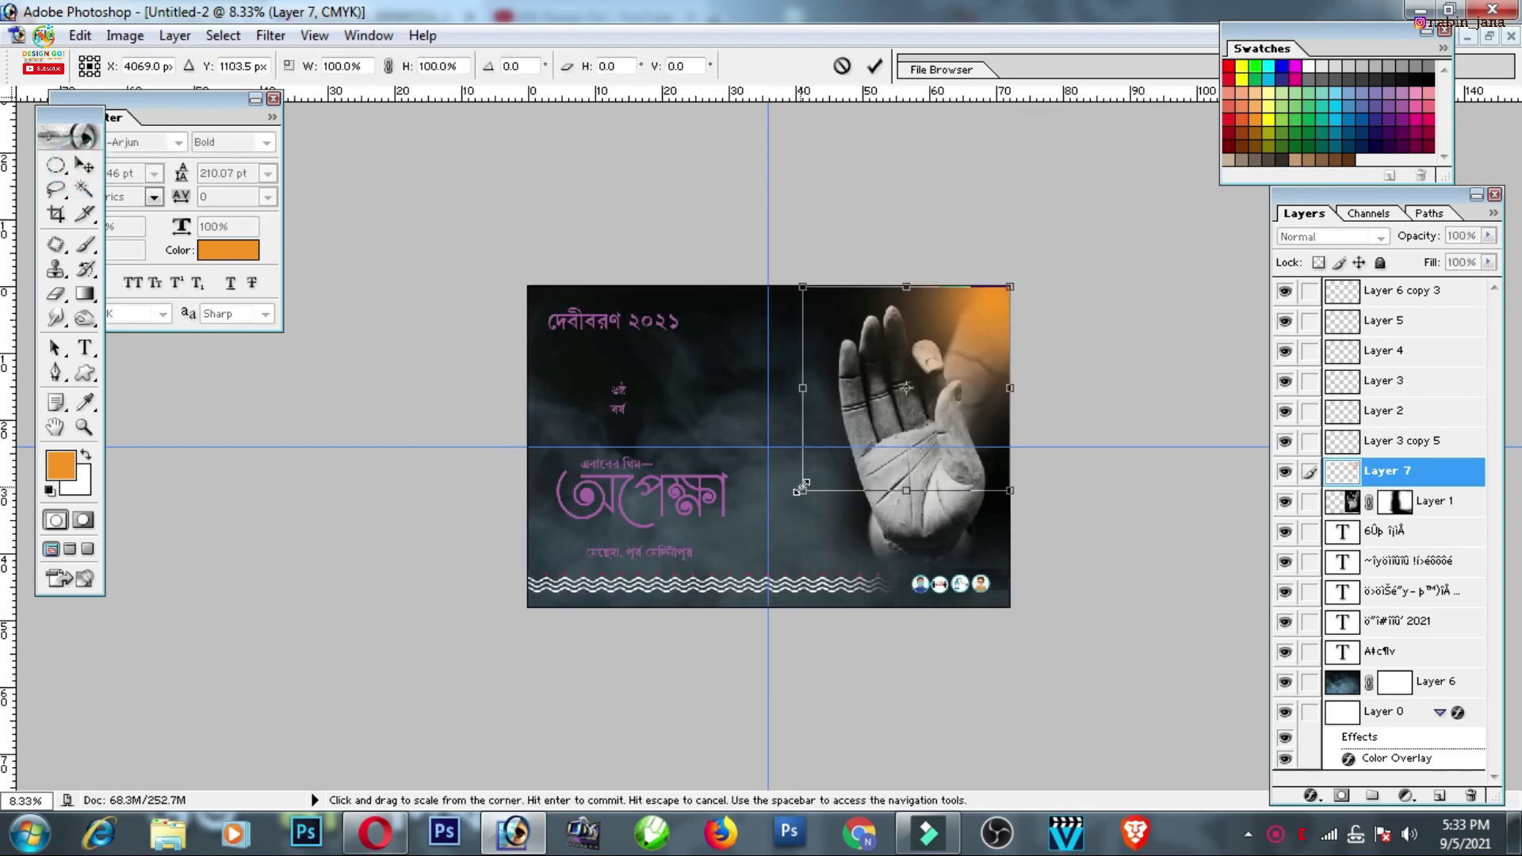
pyautogui.moveTo(800, 487); pyautogui.dragTo(419, 784)
pyautogui.press('Return')
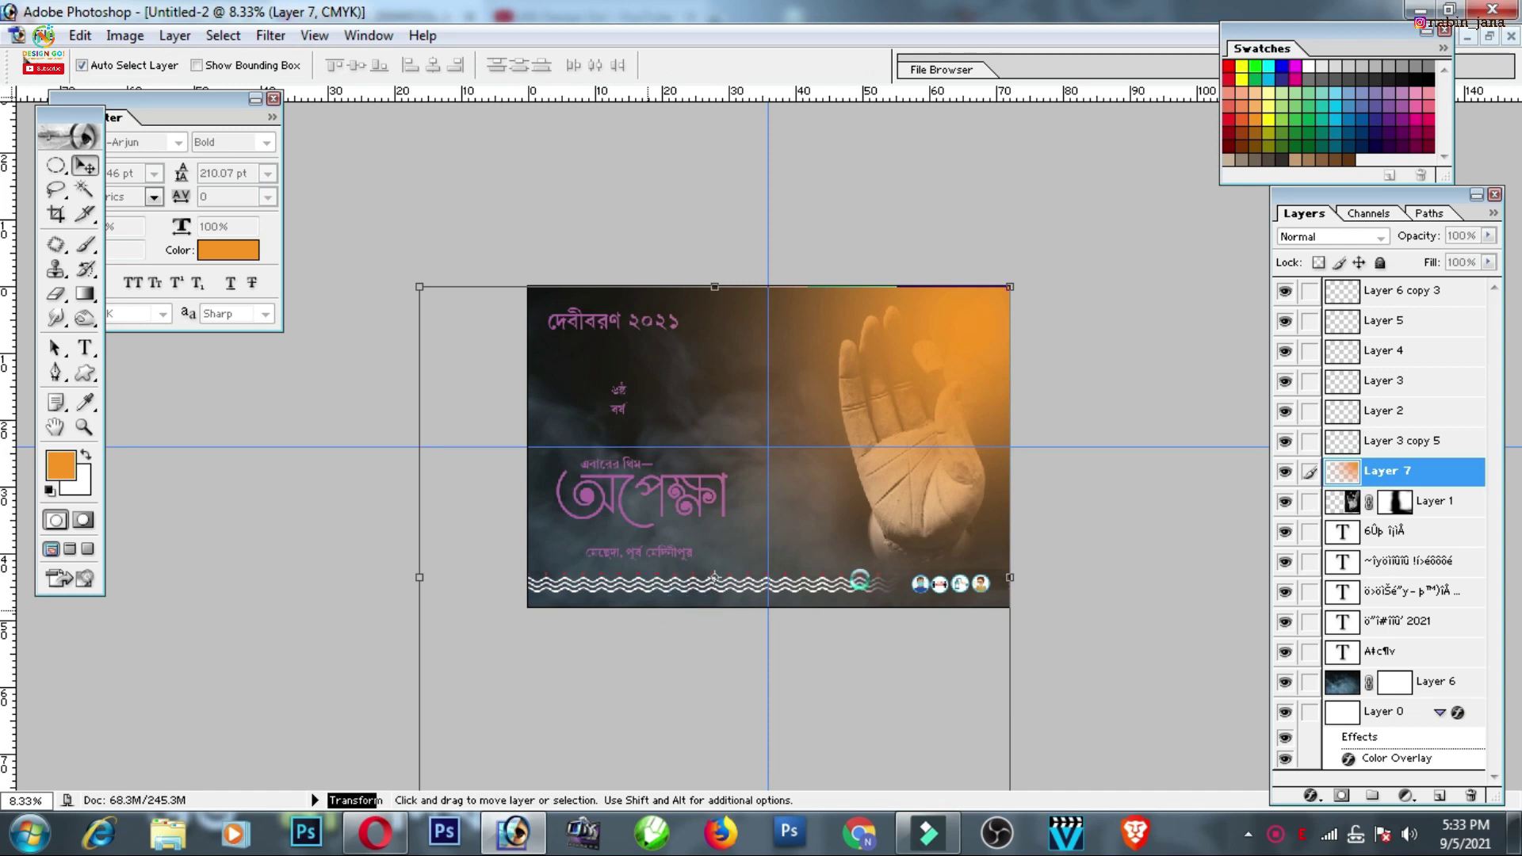
pyautogui.hotkey('ctrl', '+')
pyautogui.click(1343, 237)
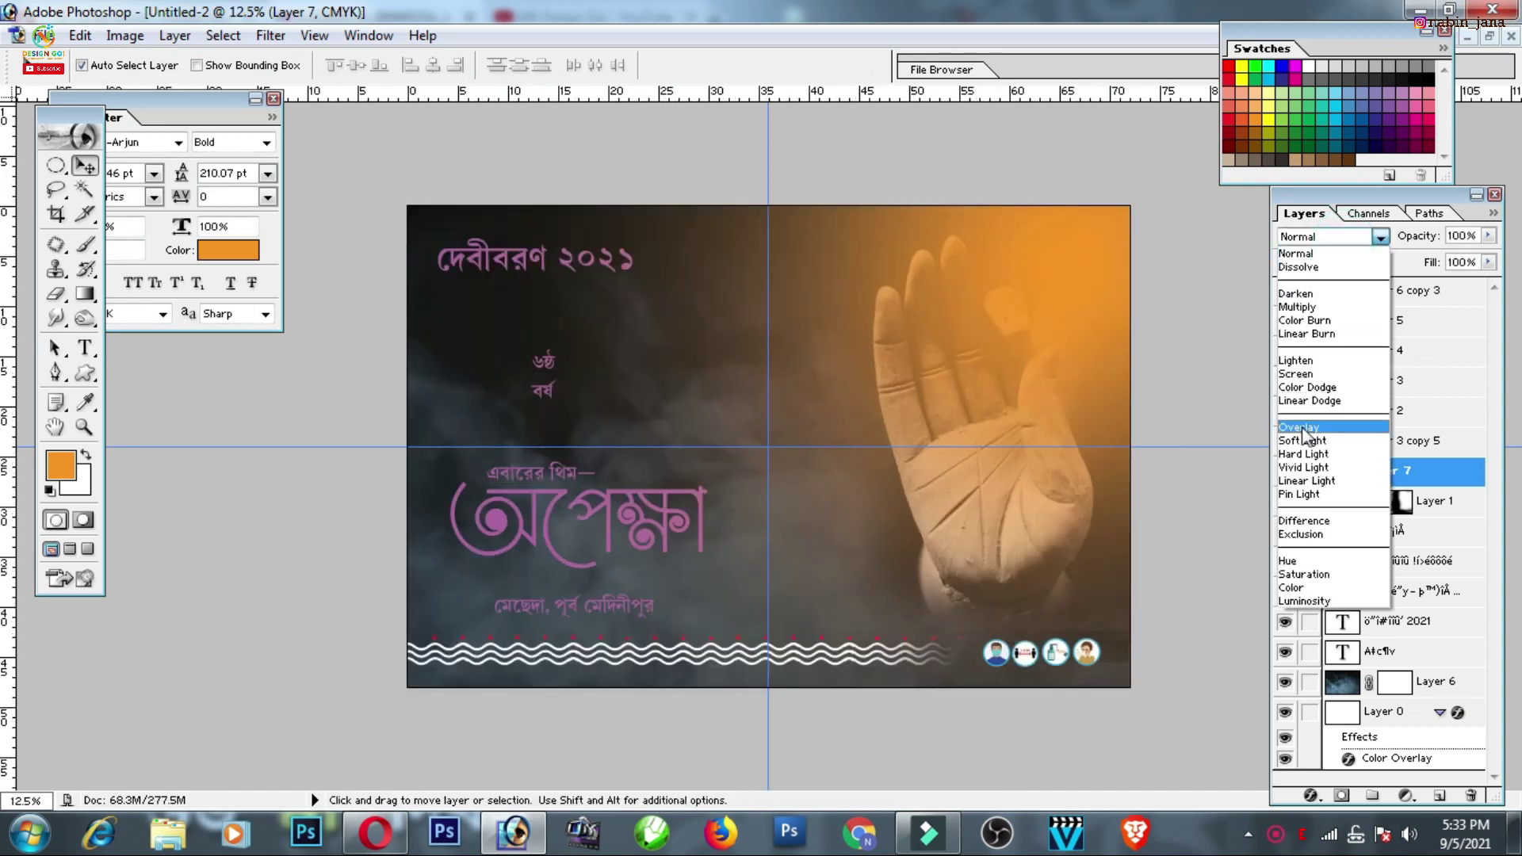
pyautogui.click(1300, 427)
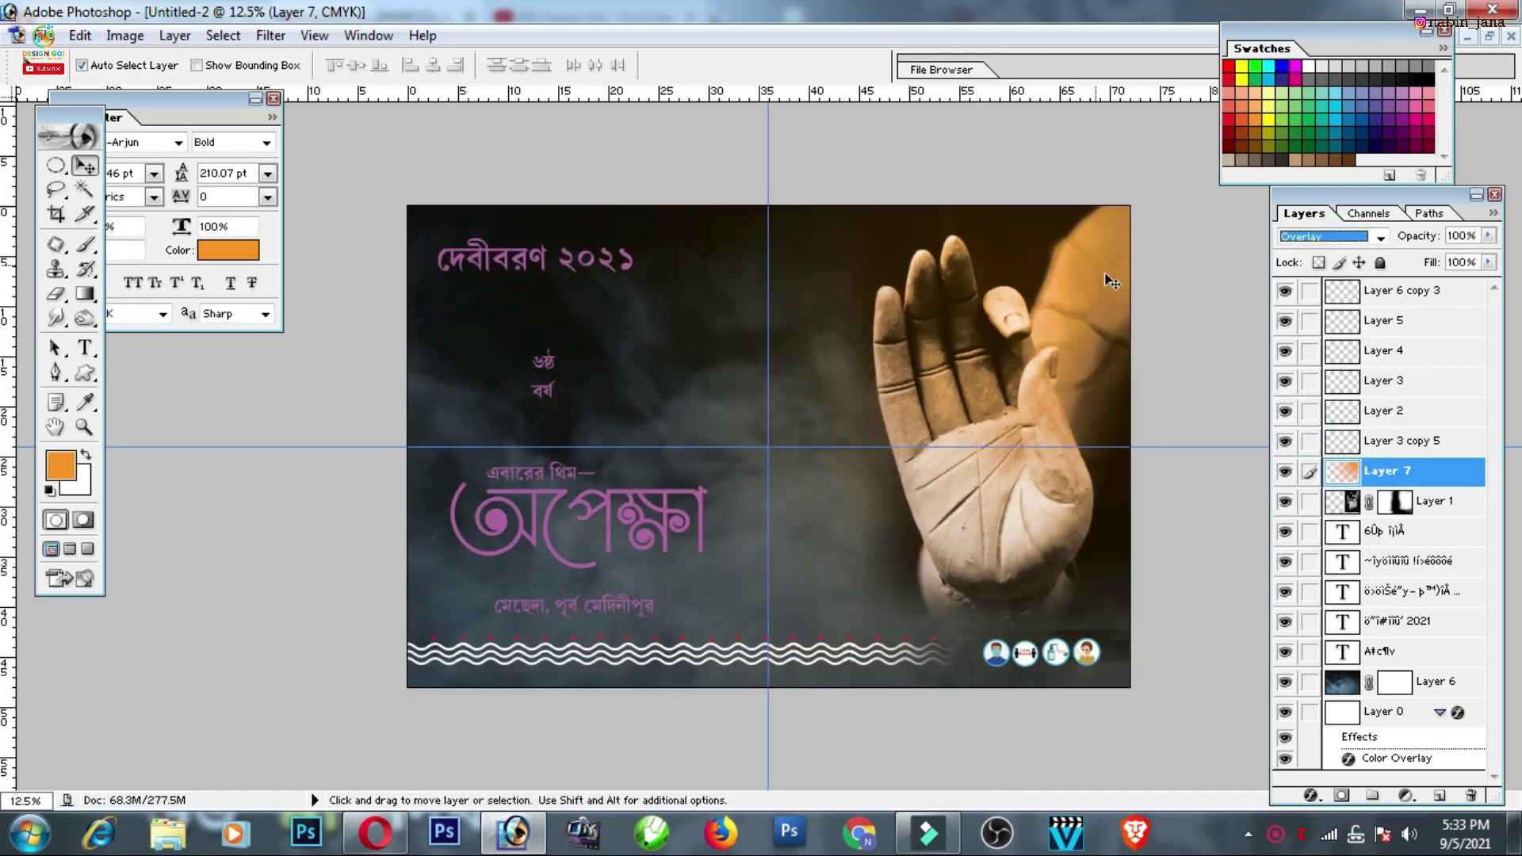
pyautogui.hotkey('ctrl', '+')
pyautogui.hotkey('ctrl', '-')
pyautogui.click(722, 559)
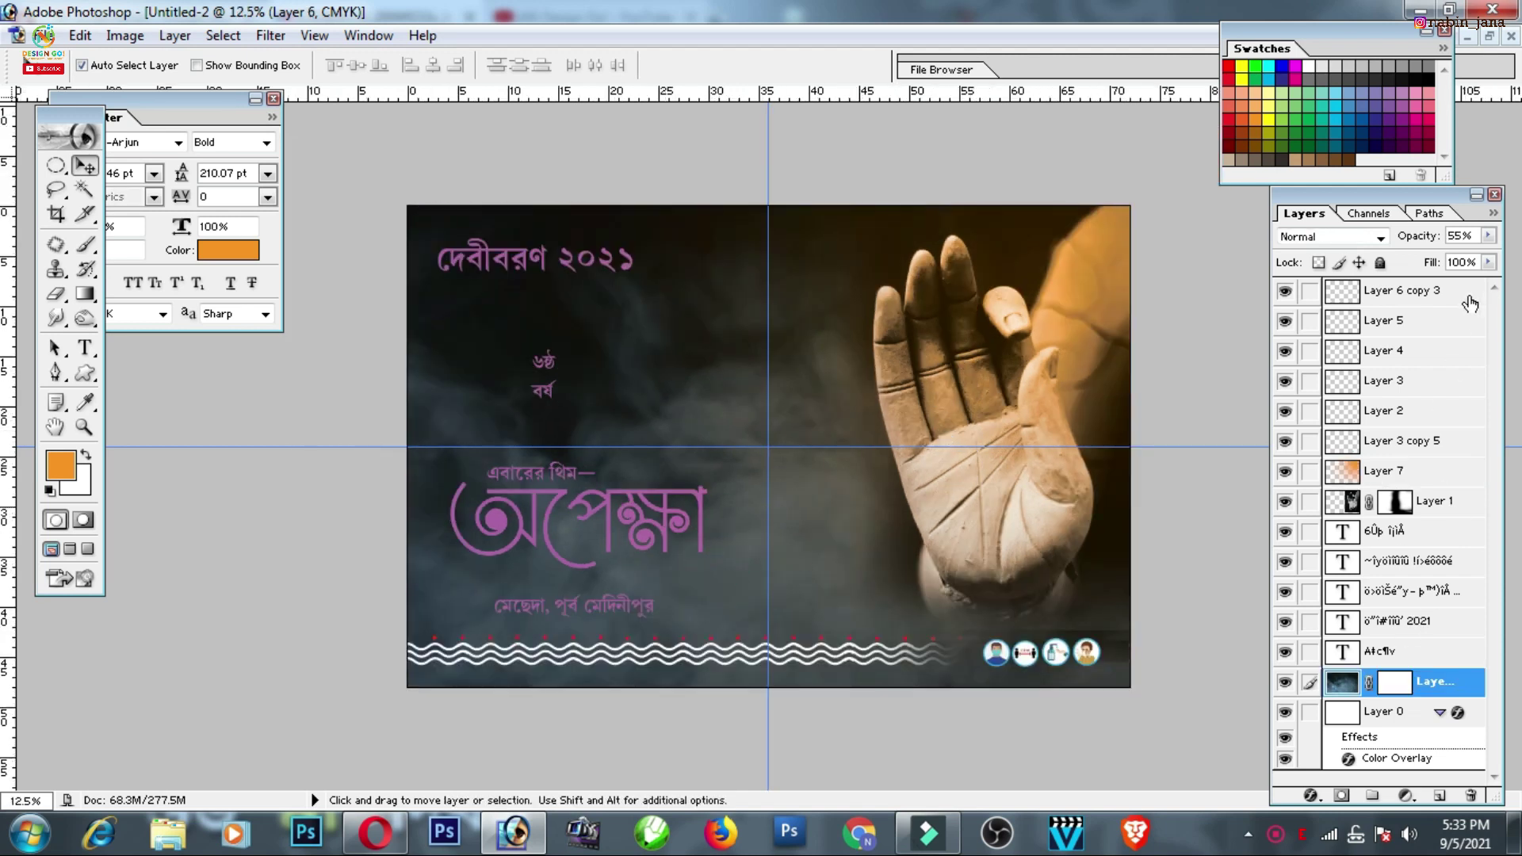
# Preview several blend modes on the smoke layer, such as Multiply and Color Dodge
pyautogui.click(1336, 238)
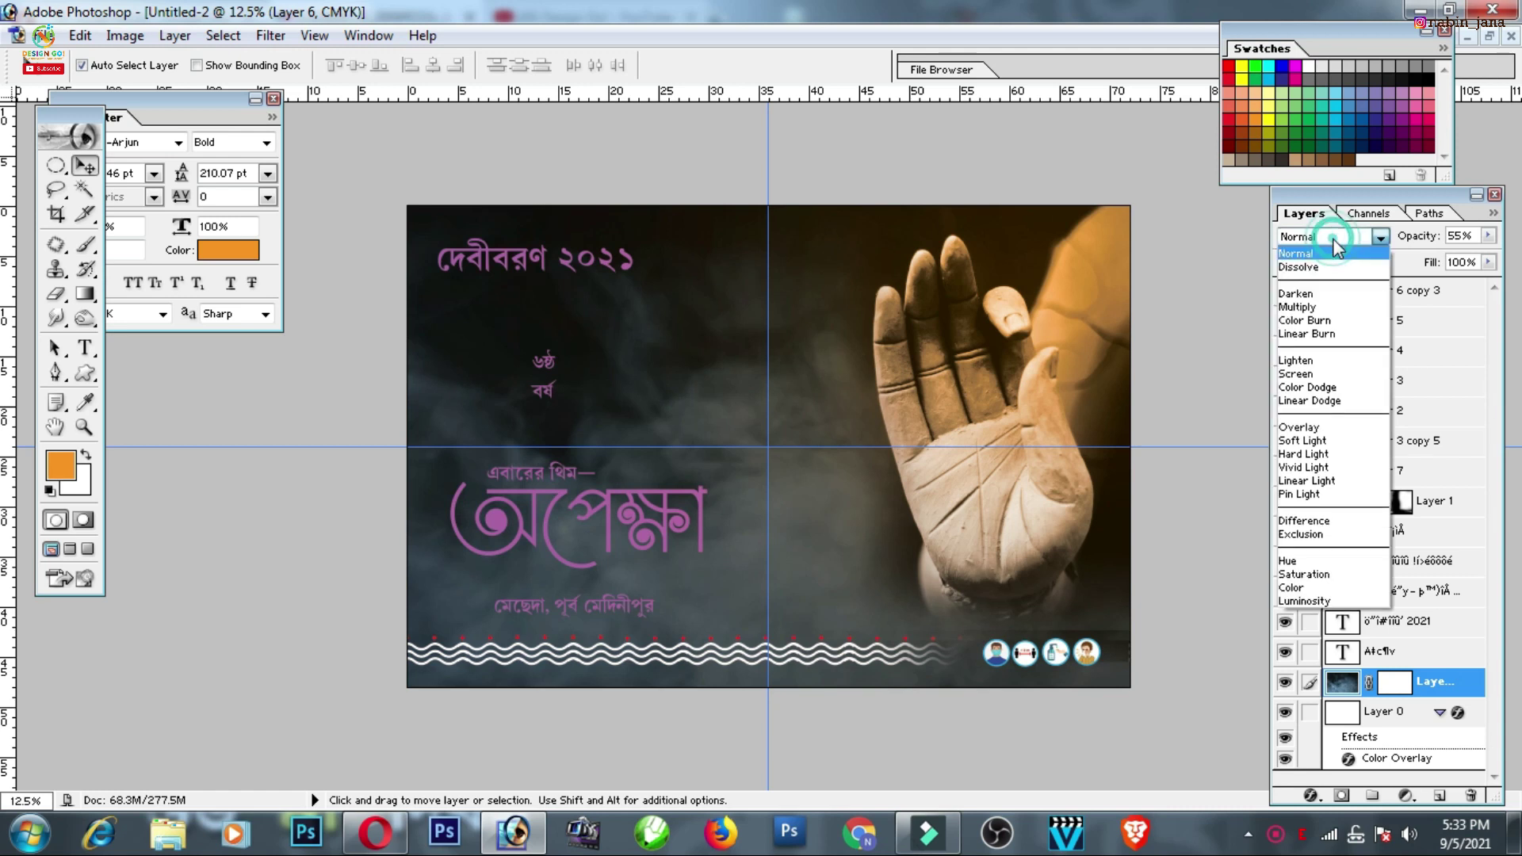
pyautogui.click(1284, 682)
pyautogui.click(1336, 236)
pyautogui.press('Down')
pyautogui.press('Down')
pyautogui.press('Down')
pyautogui.press('Down')
pyautogui.press('Down')
pyautogui.press('Down')
pyautogui.press('Up')
pyautogui.press('Up')
pyautogui.press('Down')
pyautogui.press('Down')
pyautogui.press('Down')
pyautogui.press('Down')
pyautogui.press('Up')
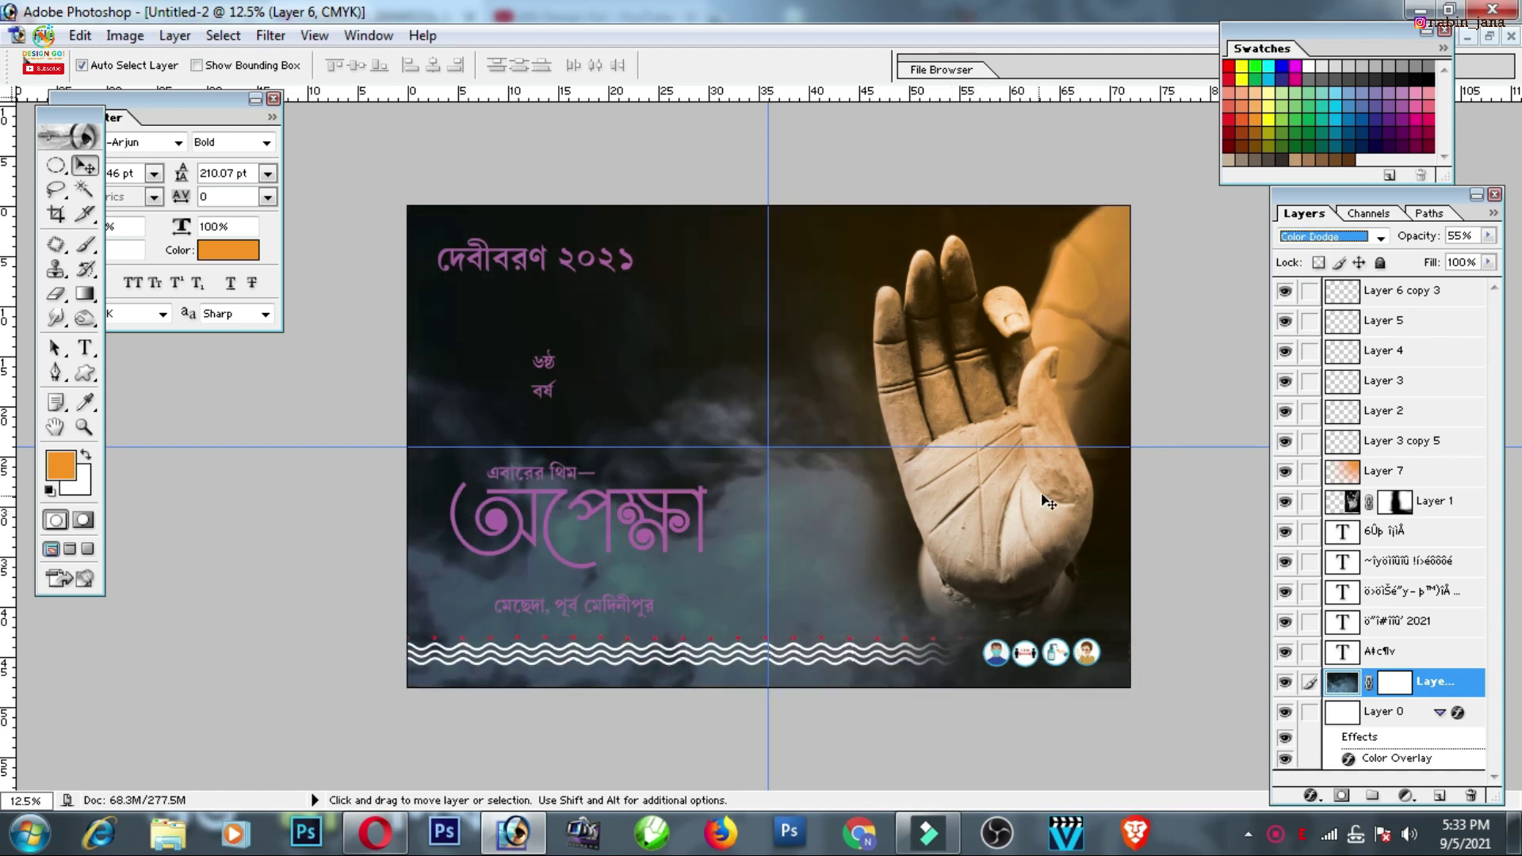
pyautogui.press('Up')
pyautogui.press('Down')
# Return the smoke layer to Normal blending at 66% opacity
pyautogui.click(1488, 236)
pyautogui.moveTo(1465, 264); pyautogui.dragTo(1443, 264)
pyautogui.click(1348, 236)
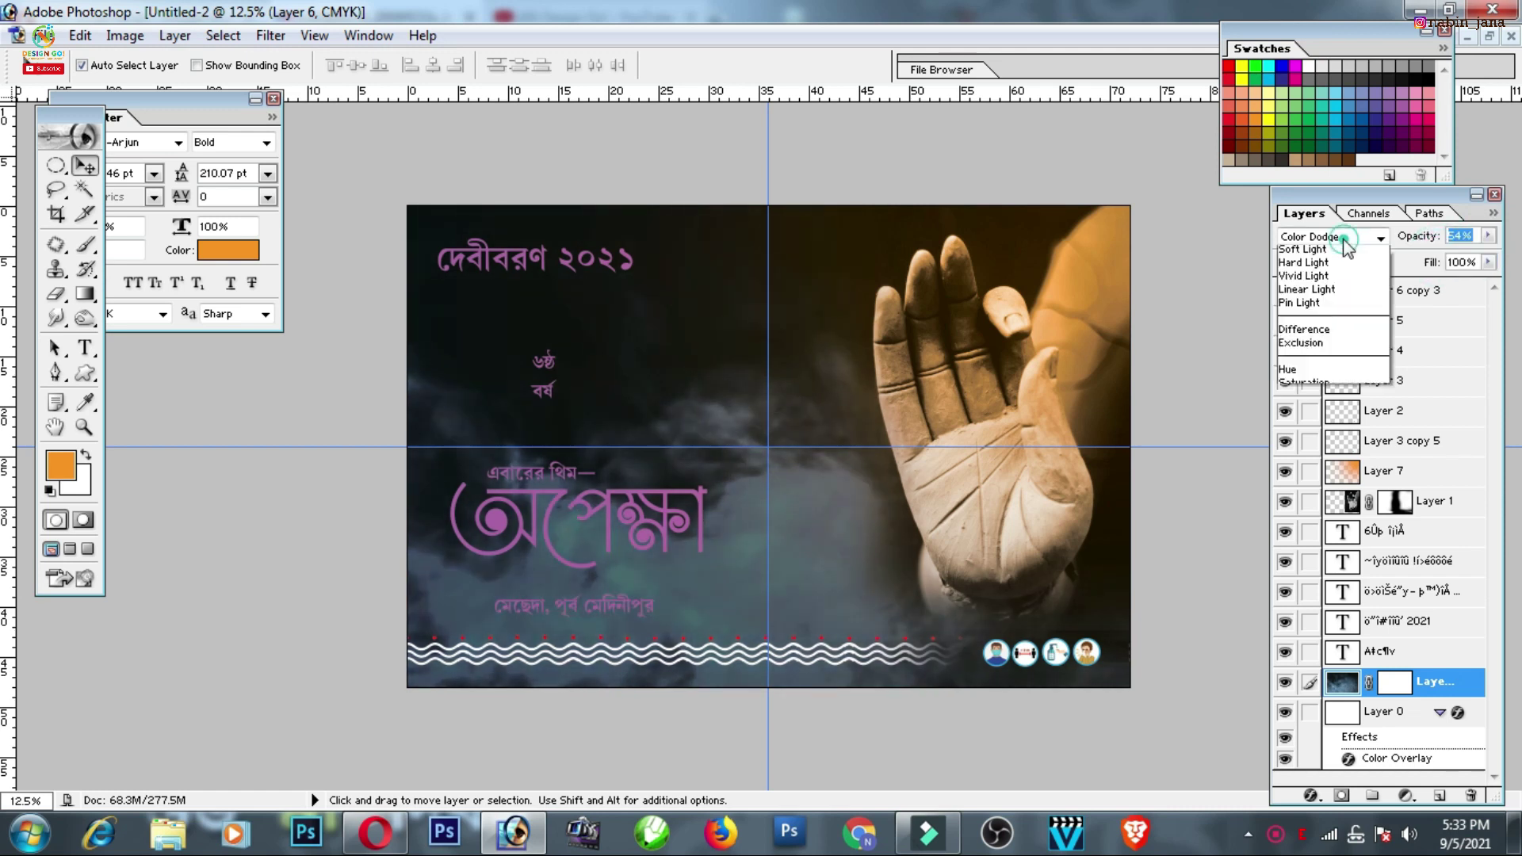
pyautogui.click(1332, 225)
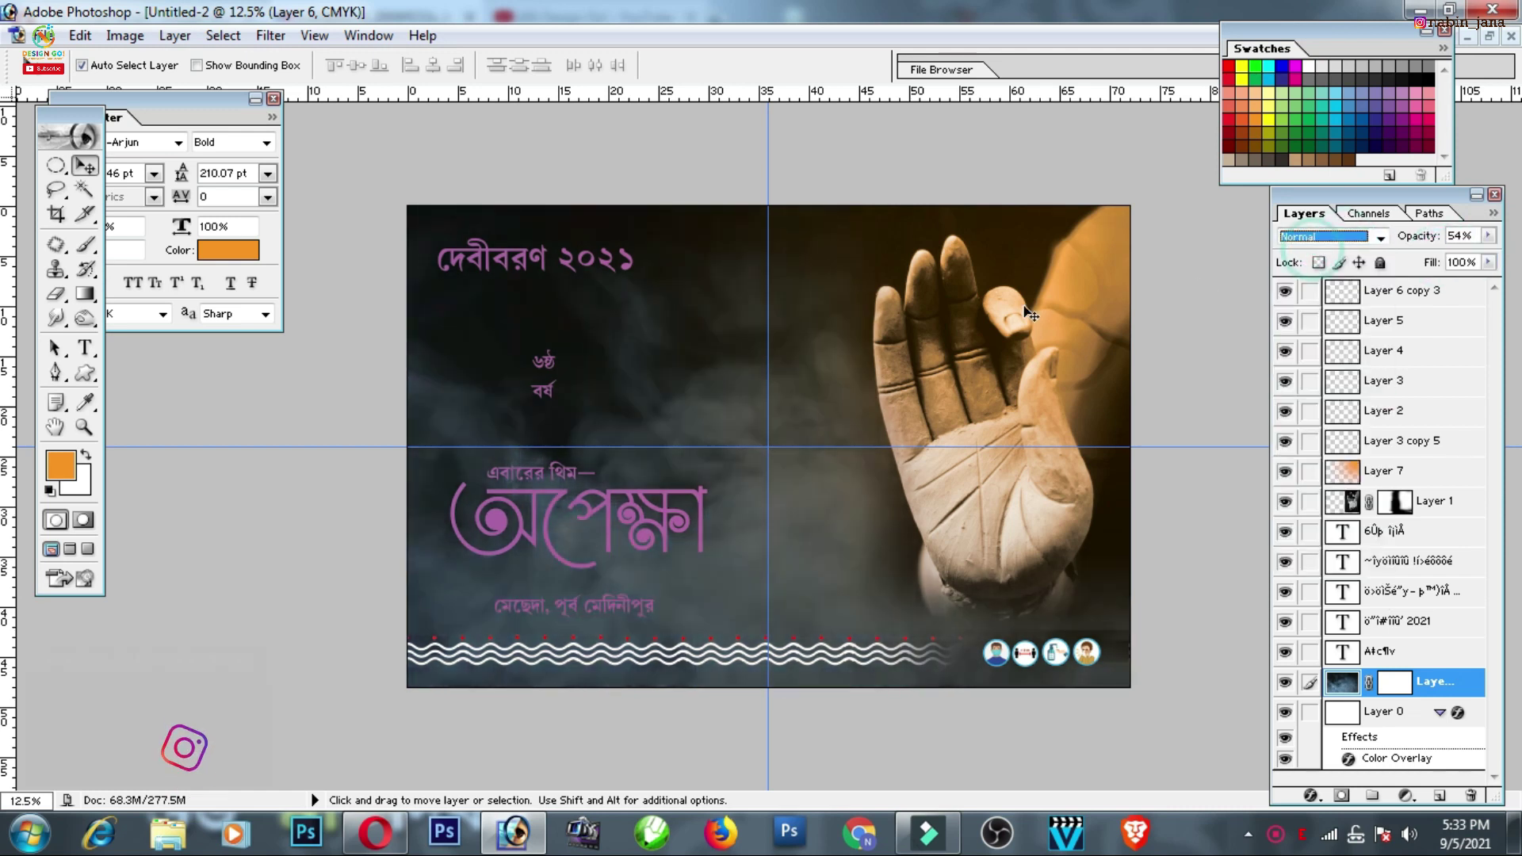
pyautogui.click(1488, 236)
pyautogui.moveTo(1441, 258); pyautogui.dragTo(1453, 258)
pyautogui.hotkey('ctrl', '-')
pyautogui.hotkey('ctrl', '+')
pyautogui.hotkey('ctrl', '+')
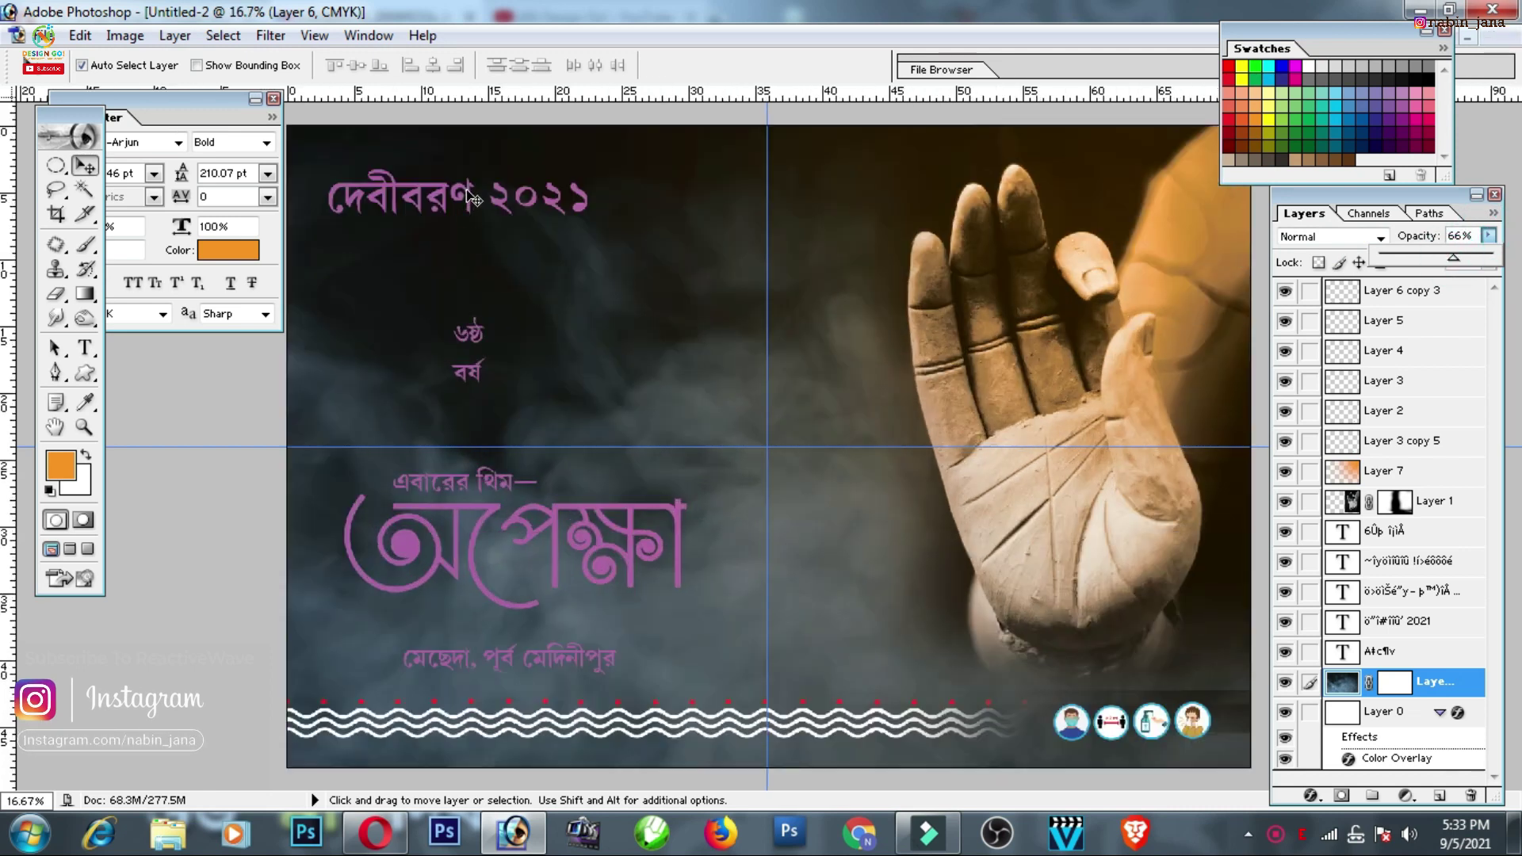
# Colour the title text yellow FFF200
pyautogui.click(474, 198)
pyautogui.click(238, 250)
pyautogui.click(1241, 67)
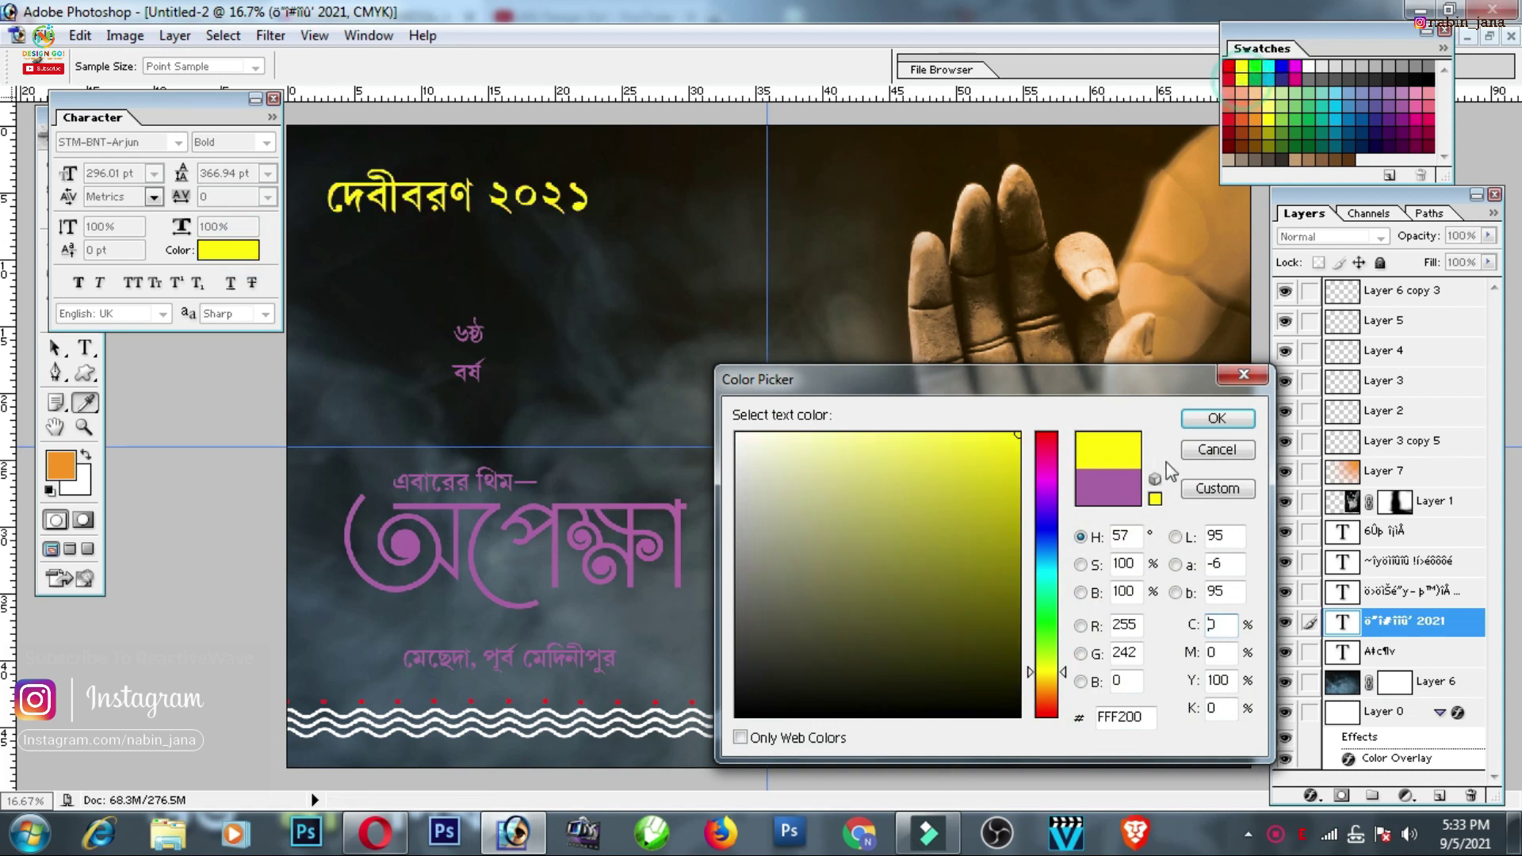
pyautogui.click(1216, 417)
# Delete the year from the title and enlarge দেবীবরণ
pyautogui.click(85, 348)
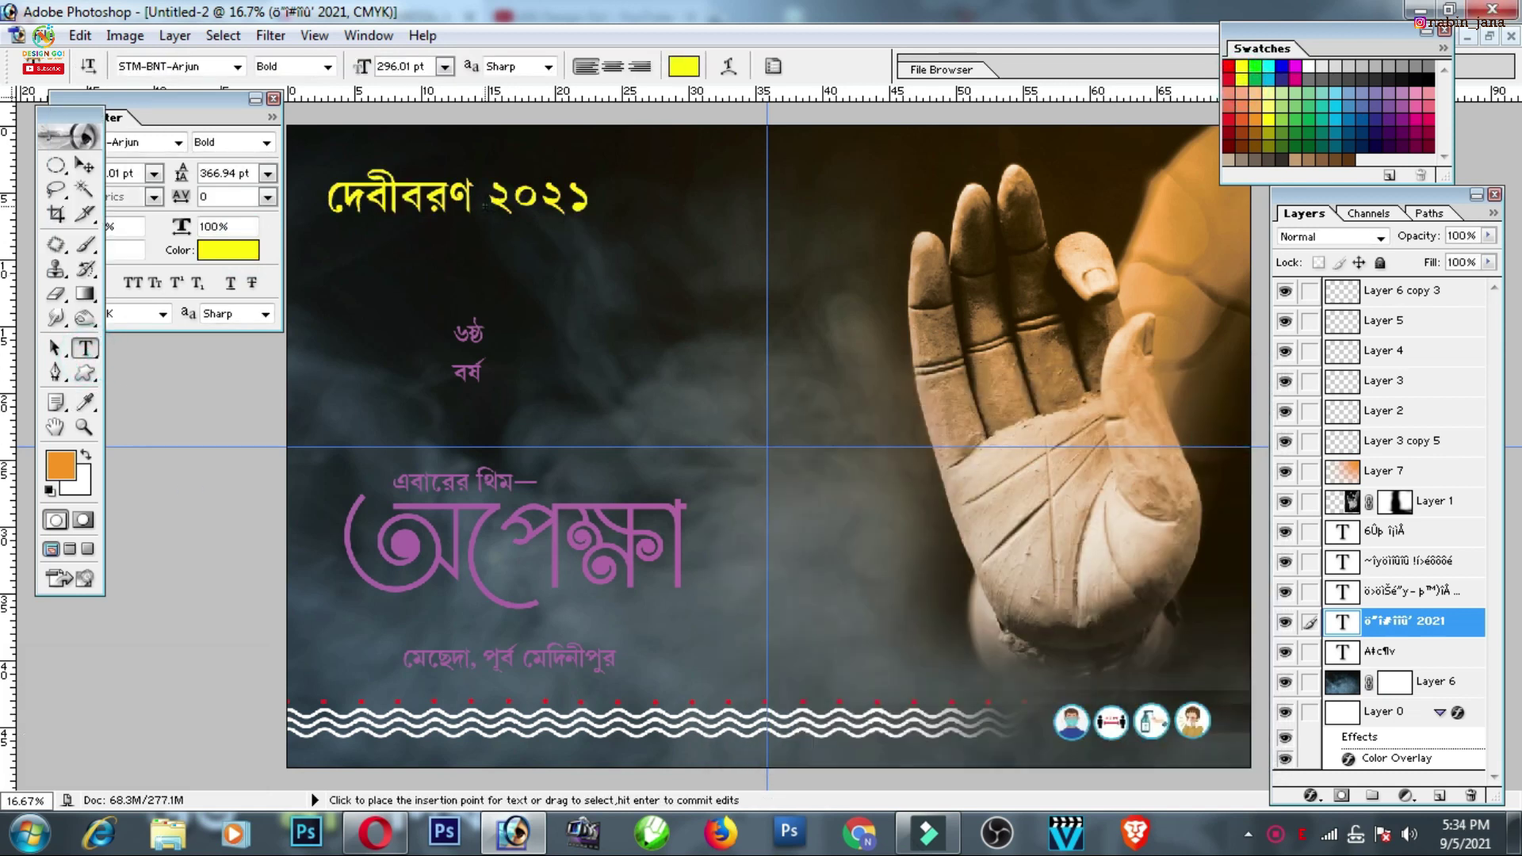
pyautogui.moveTo(484, 204); pyautogui.dragTo(594, 204)
pyautogui.press('BackSpace')
pyautogui.hotkey('ctrl', 'Return')
pyautogui.hotkey('ctrl', 't')
pyautogui.moveTo(473, 212)
pyautogui.mouseDown()
pyautogui.moveTo(530, 230)
pyautogui.moveTo(705, 198)
pyautogui.mouseUp()
pyautogui.press('Return')
# Duplicate the title as ২০২১ (typed 2021) and shrink it to about half size
pyautogui.press('t')
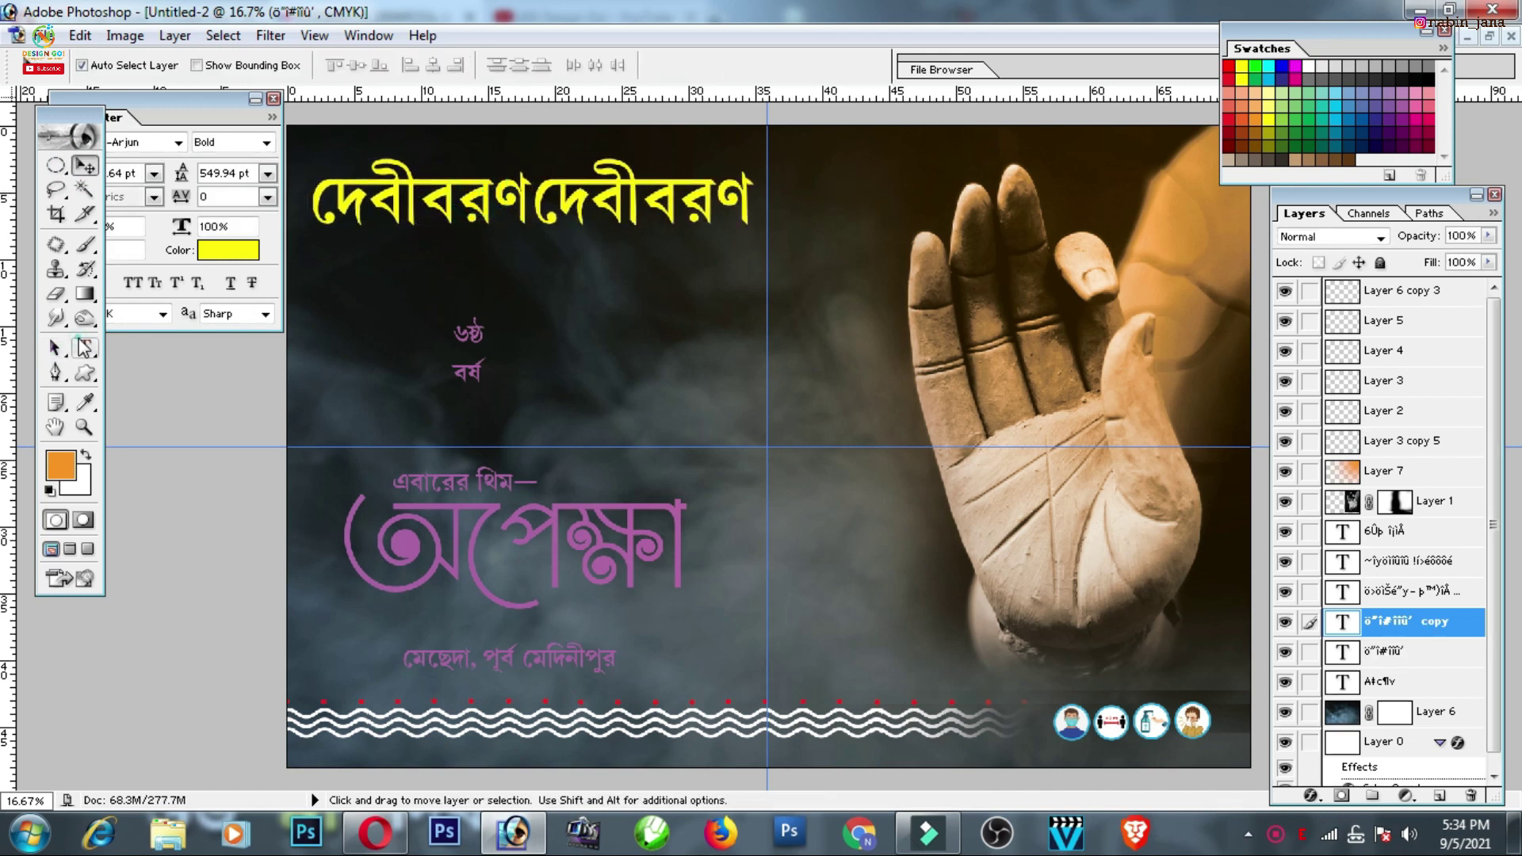
pyautogui.doubleClick(652, 205)
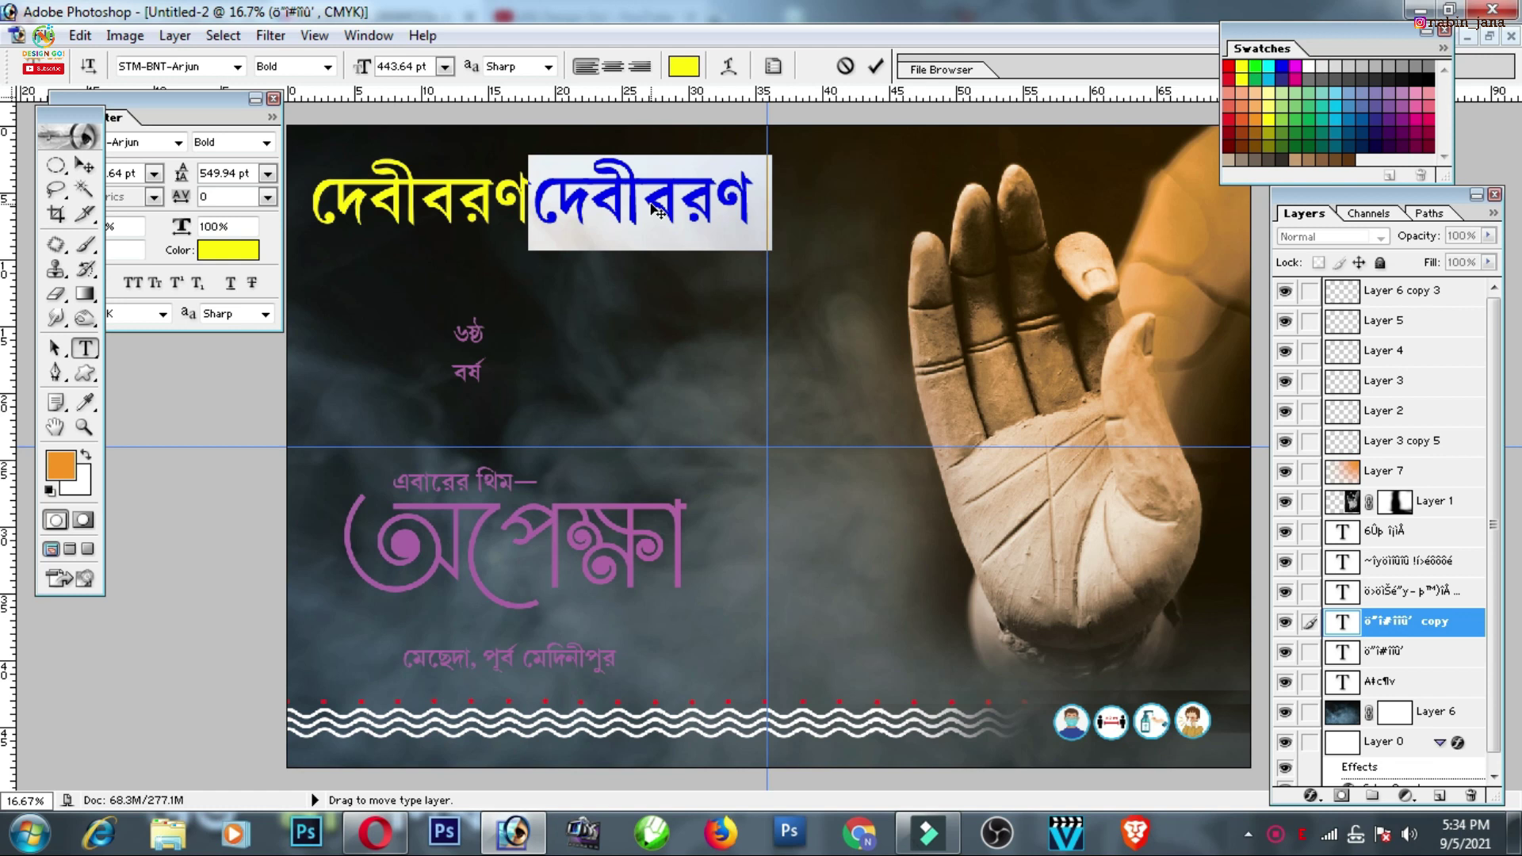
pyautogui.write('2021')
pyautogui.click(84, 165)
pyautogui.hotkey('ctrl', 't')
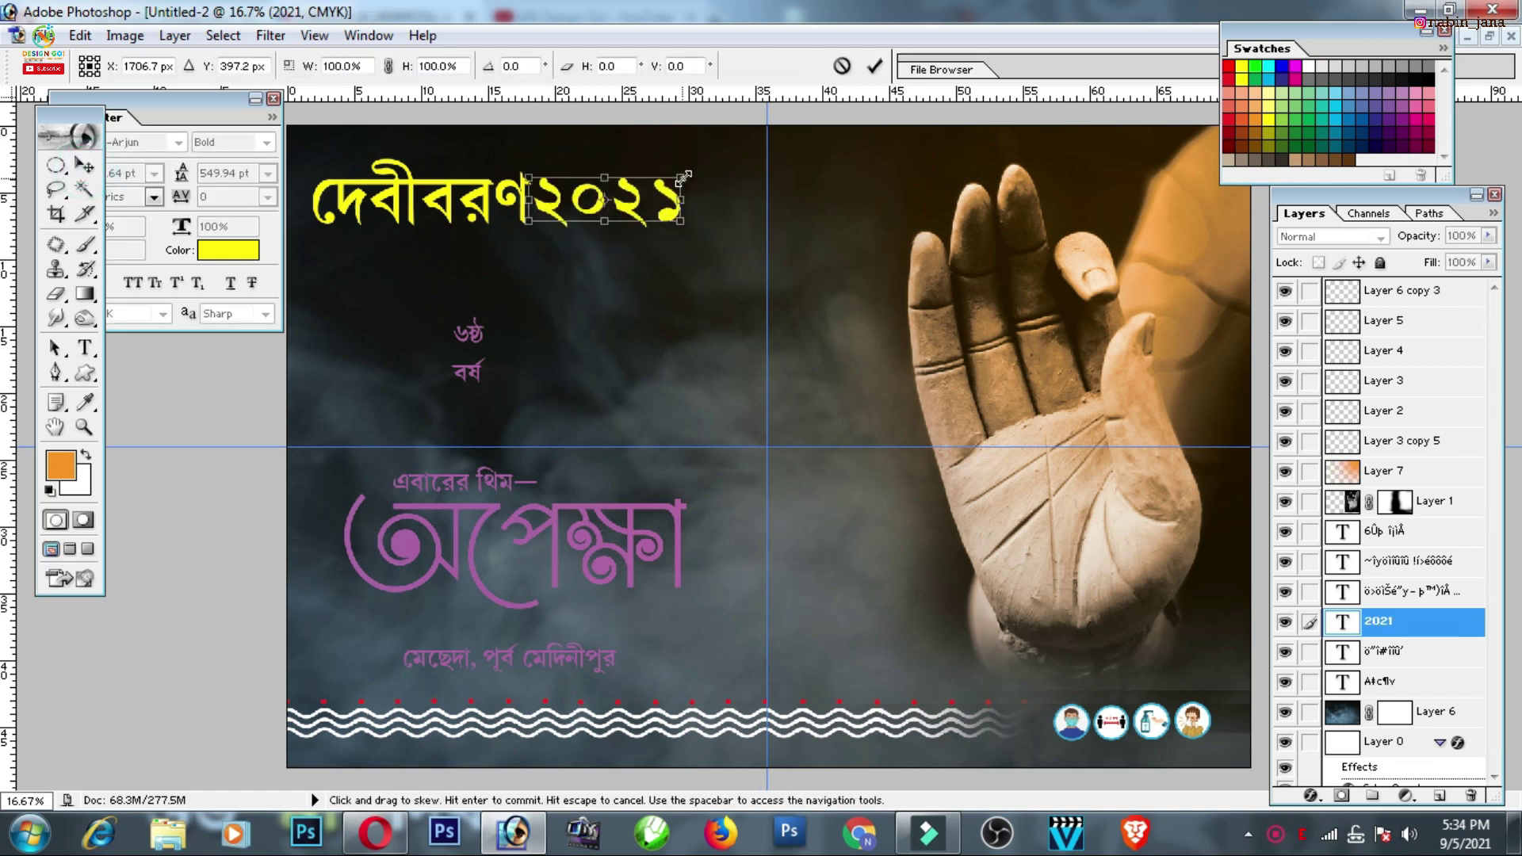
pyautogui.moveTo(691, 167); pyautogui.dragTo(612, 190)
pyautogui.press('Return')
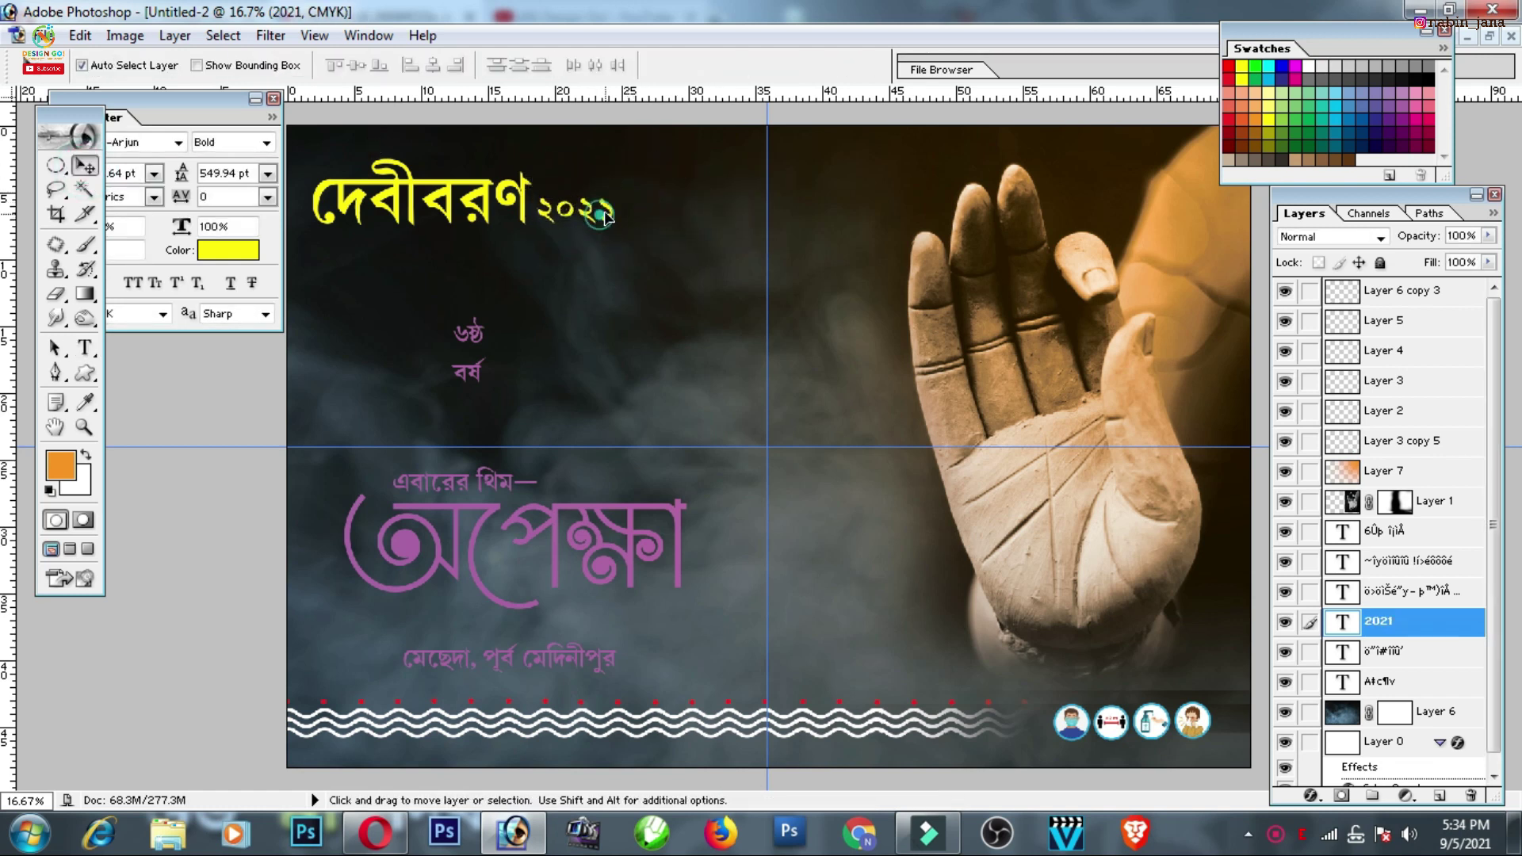
# Enlarge অপেক্ষা to about 124%
pyautogui.click(678, 521)
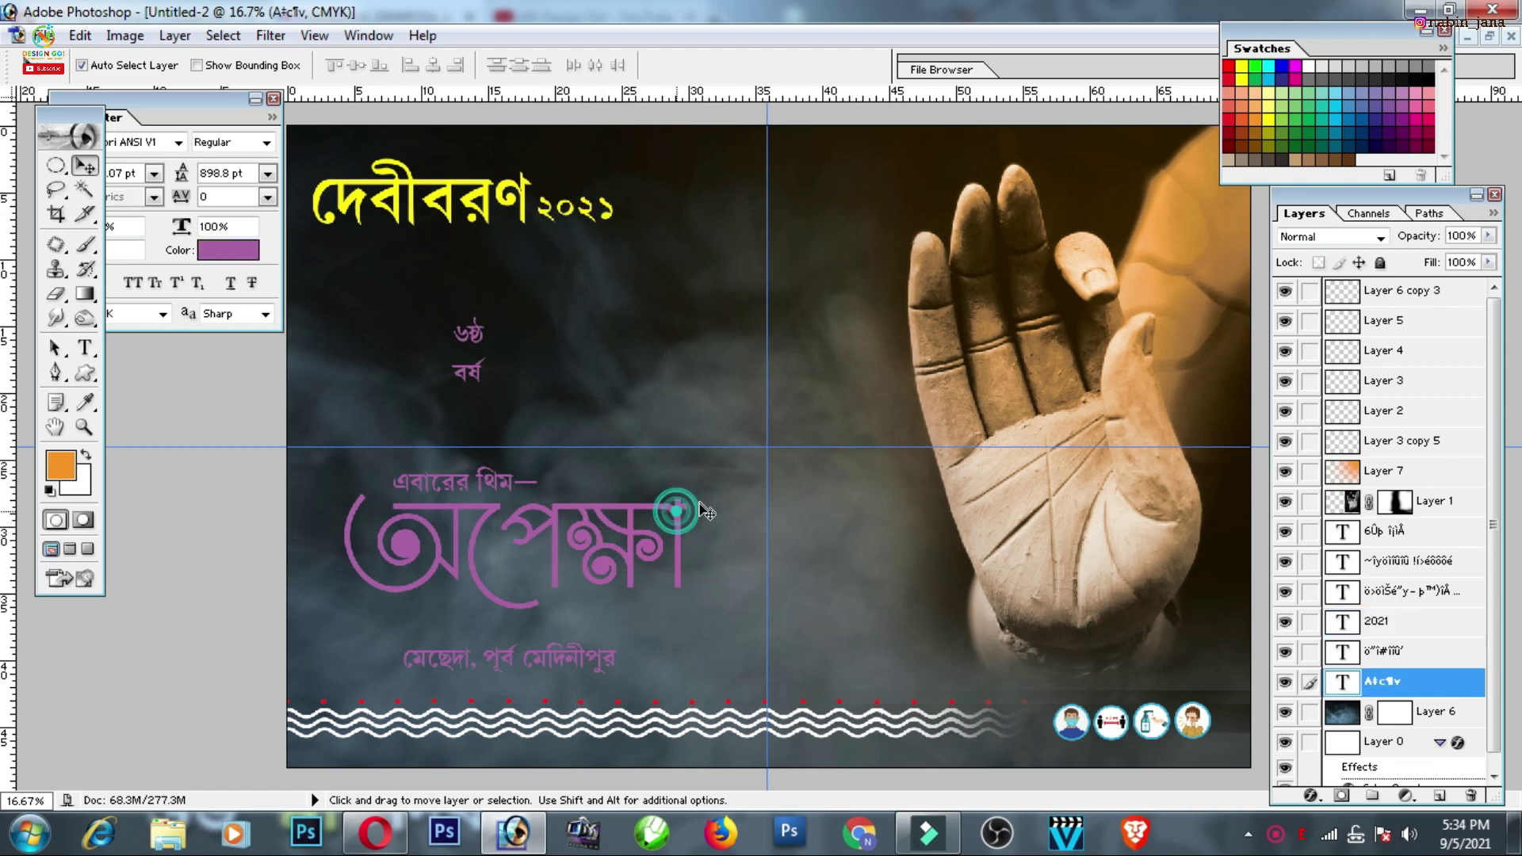
pyautogui.hotkey('ctrl', 't')
pyautogui.moveTo(686, 494); pyautogui.dragTo(773, 464)
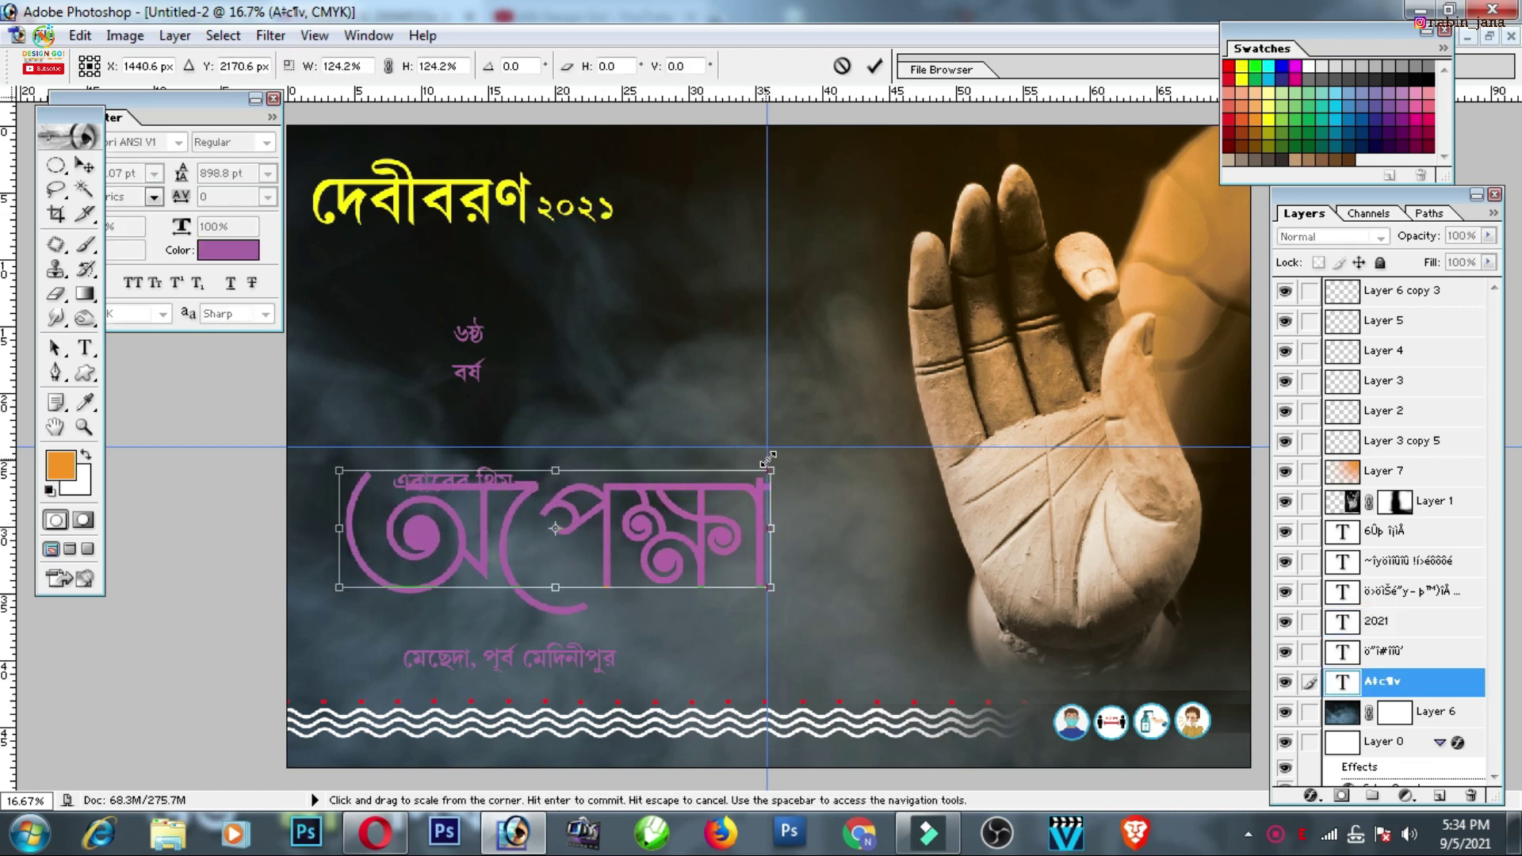
pyautogui.press('Return')
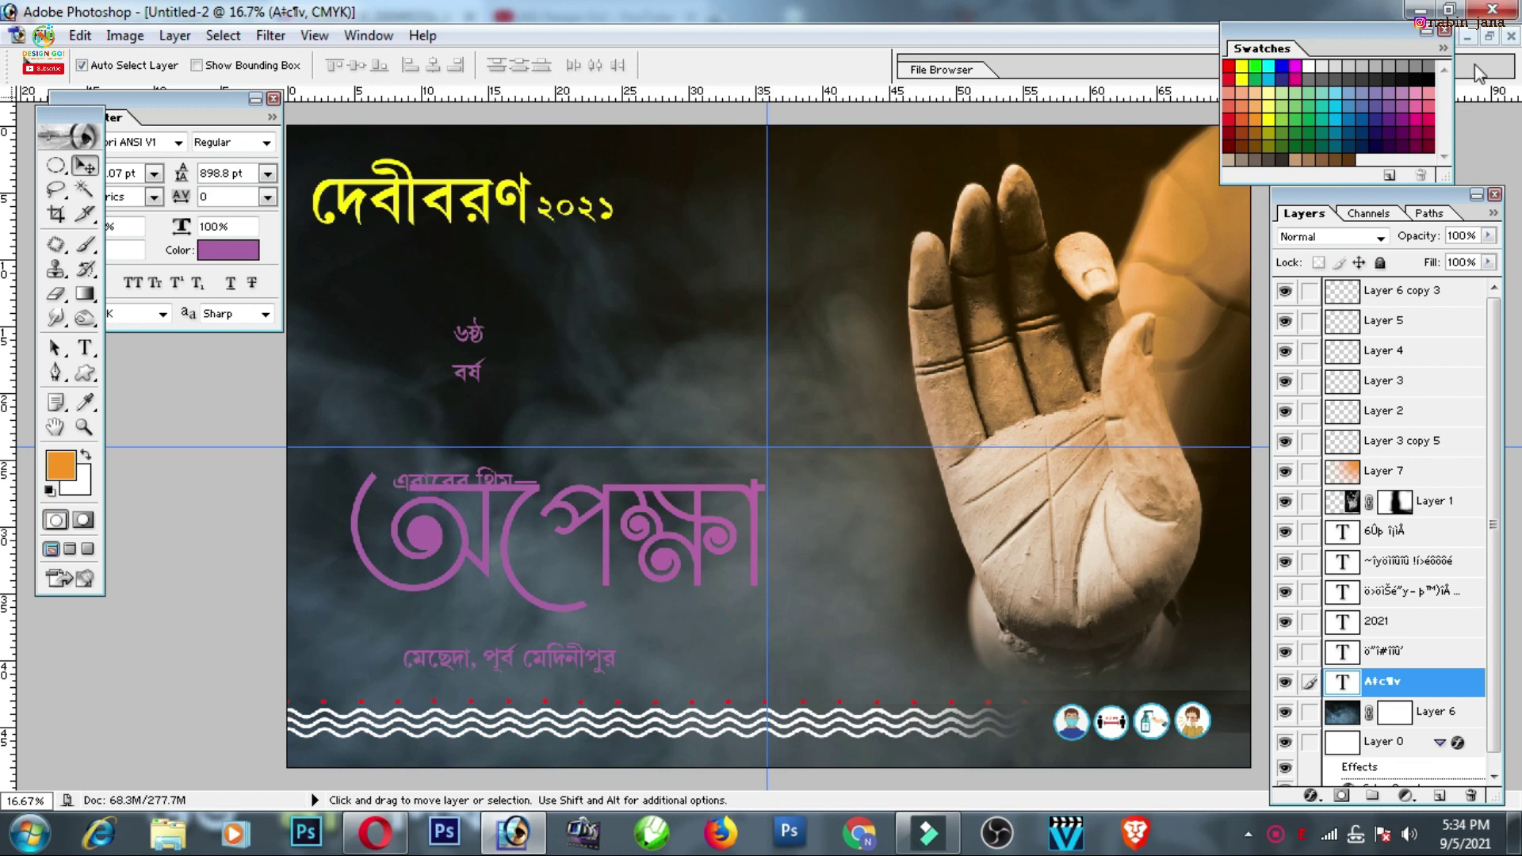
pyautogui.click(1488, 36)
pyautogui.click(953, 279)
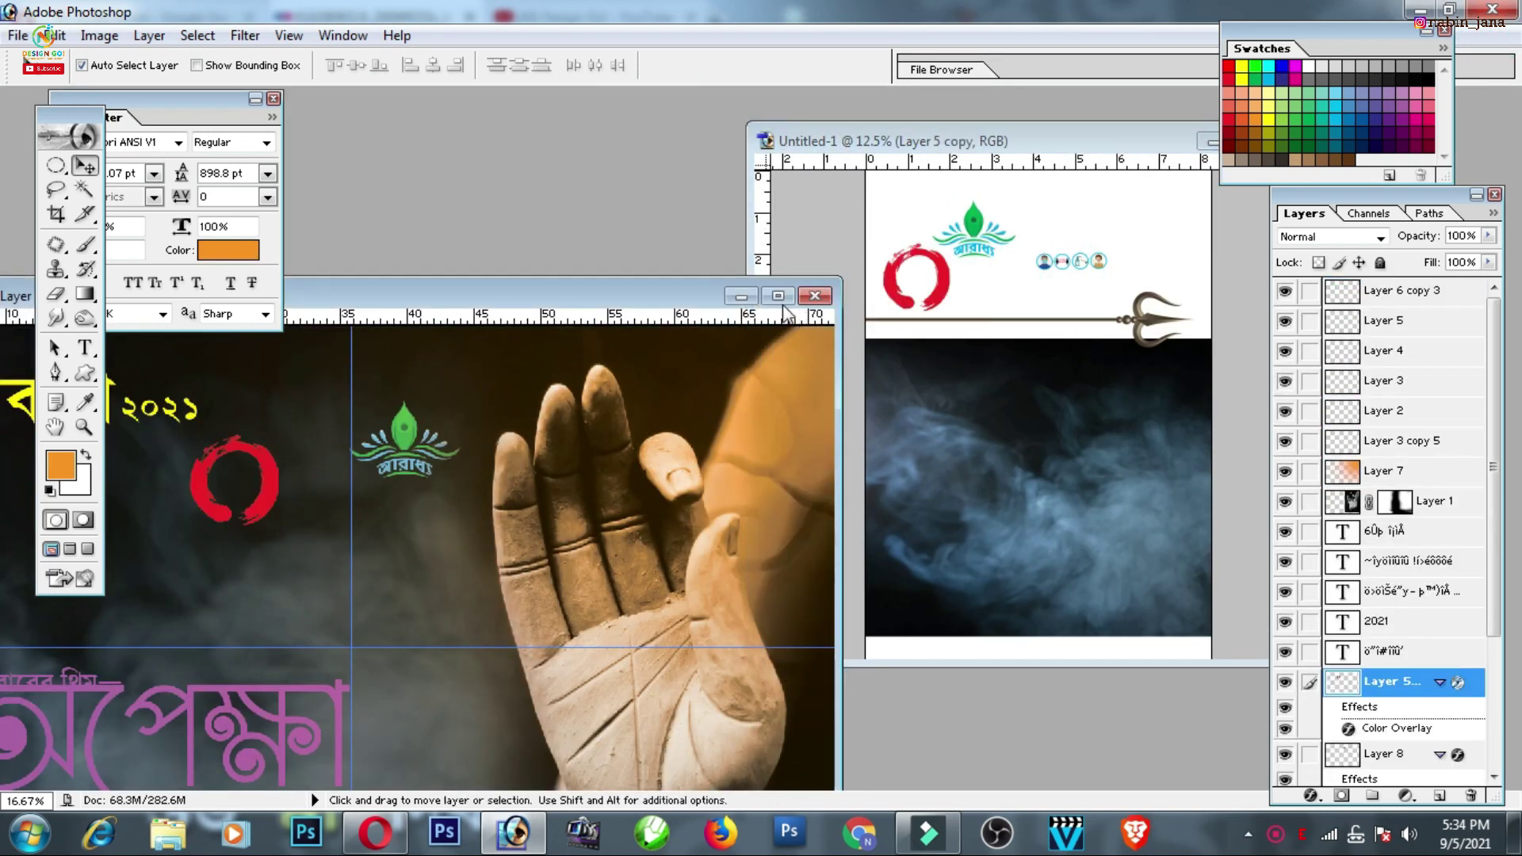
# Raise the logo layer above the hand and enlarge it centred on the guide
pyautogui.click(778, 297)
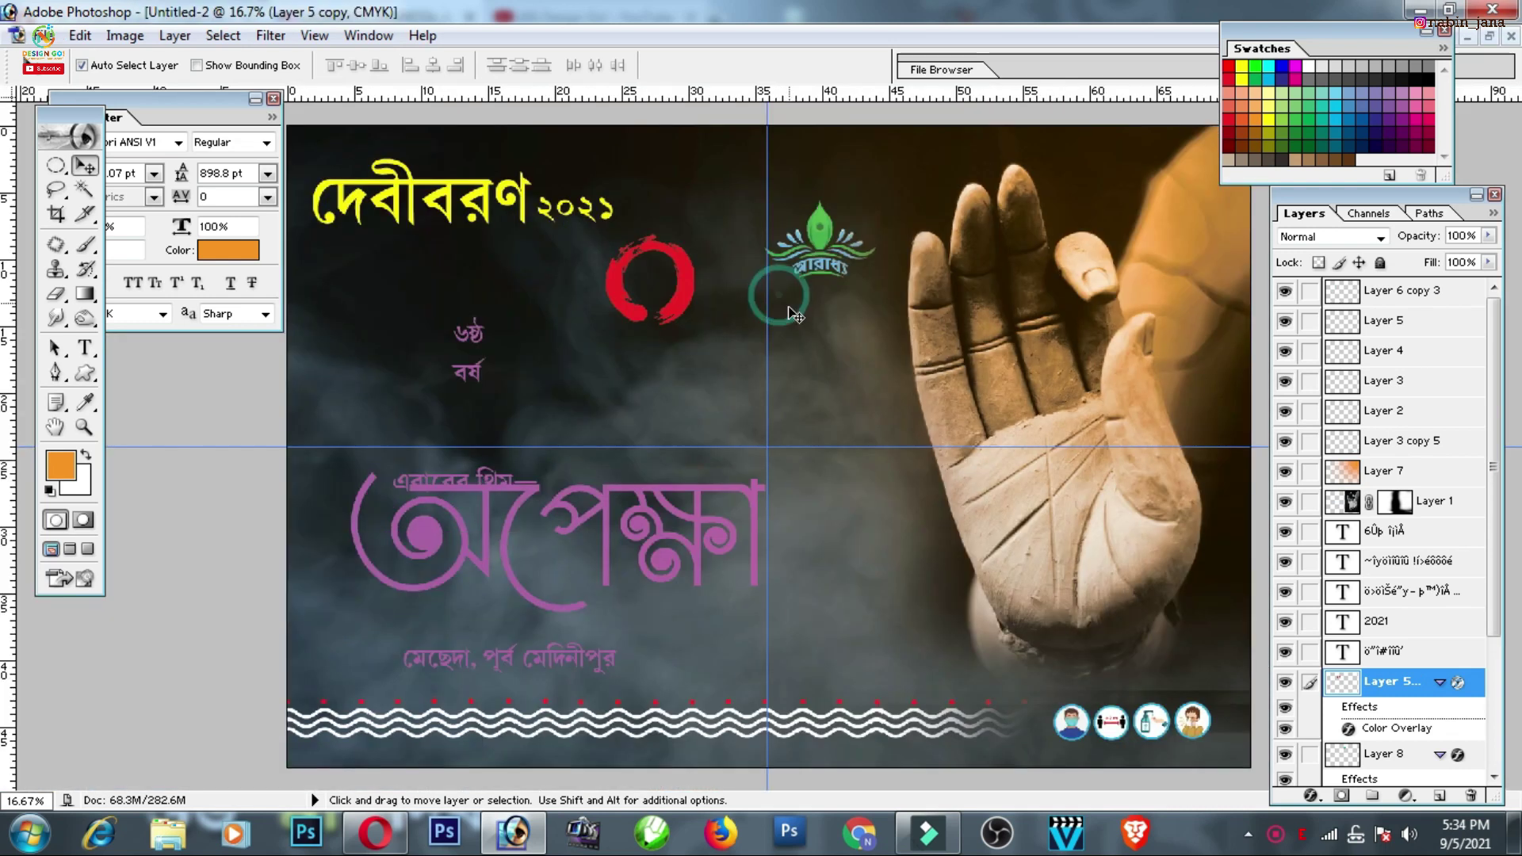
pyautogui.click(824, 242)
pyautogui.rightClick(825, 242)
pyautogui.click(864, 273)
pyautogui.hotkey('ctrl', ']')
pyautogui.hotkey('ctrl', ']')
pyautogui.hotkey('ctrl', ']')
pyautogui.hotkey('ctrl', ']')
pyautogui.hotkey('ctrl', ']')
pyautogui.hotkey('ctrl', ']')
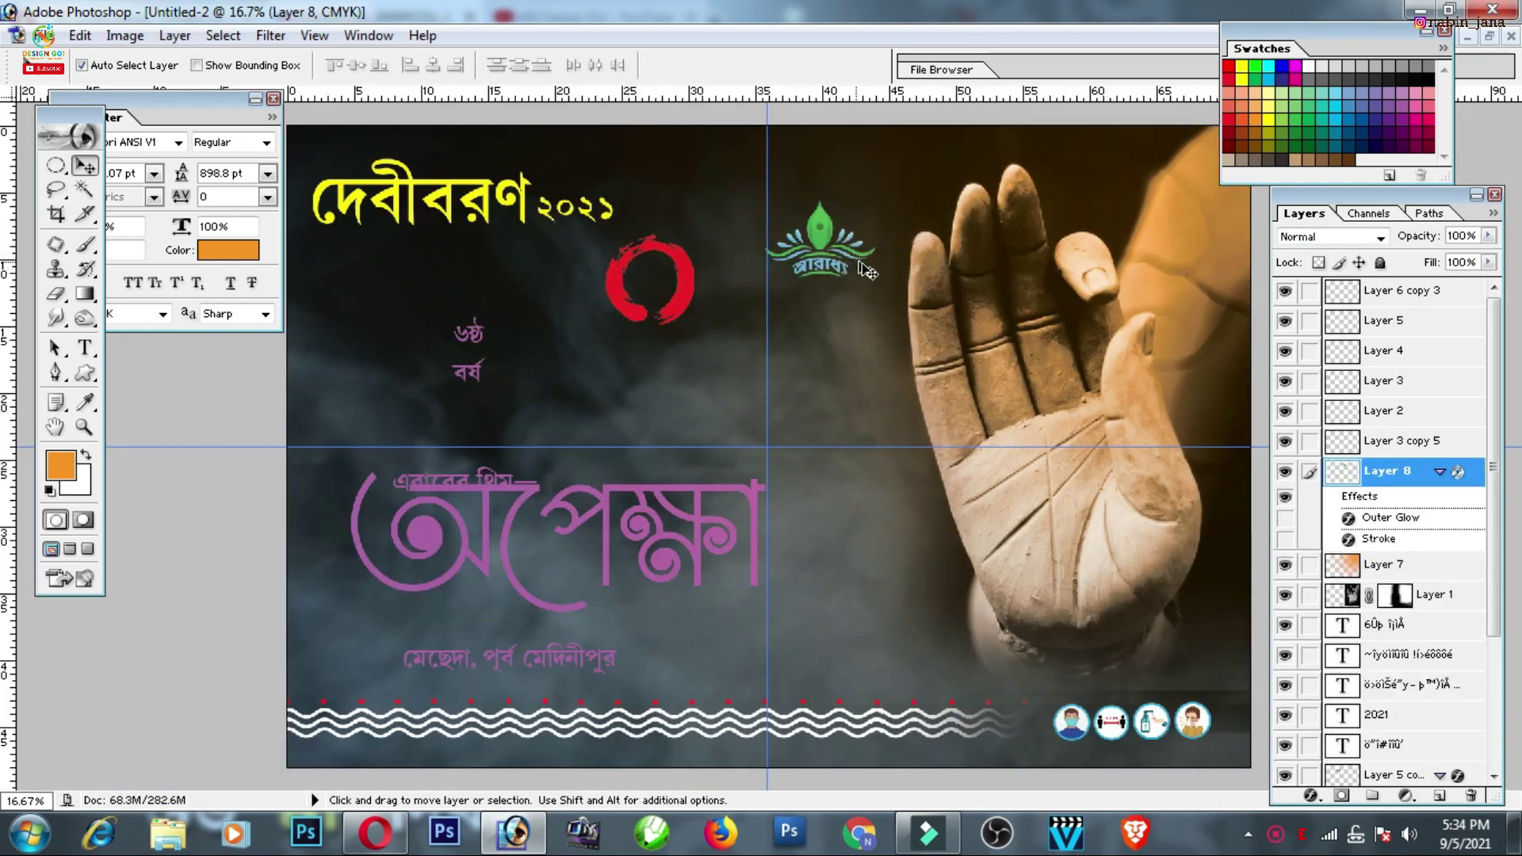
pyautogui.hotkey('ctrl', ']')
pyautogui.hotkey('ctrl', ']')
pyautogui.hotkey('ctrl', 't')
pyautogui.moveTo(875, 201)
pyautogui.mouseDown()
pyautogui.moveTo(904, 158)
pyautogui.moveTo(810, 242)
pyautogui.moveTo(826, 237)
pyautogui.mouseUp()
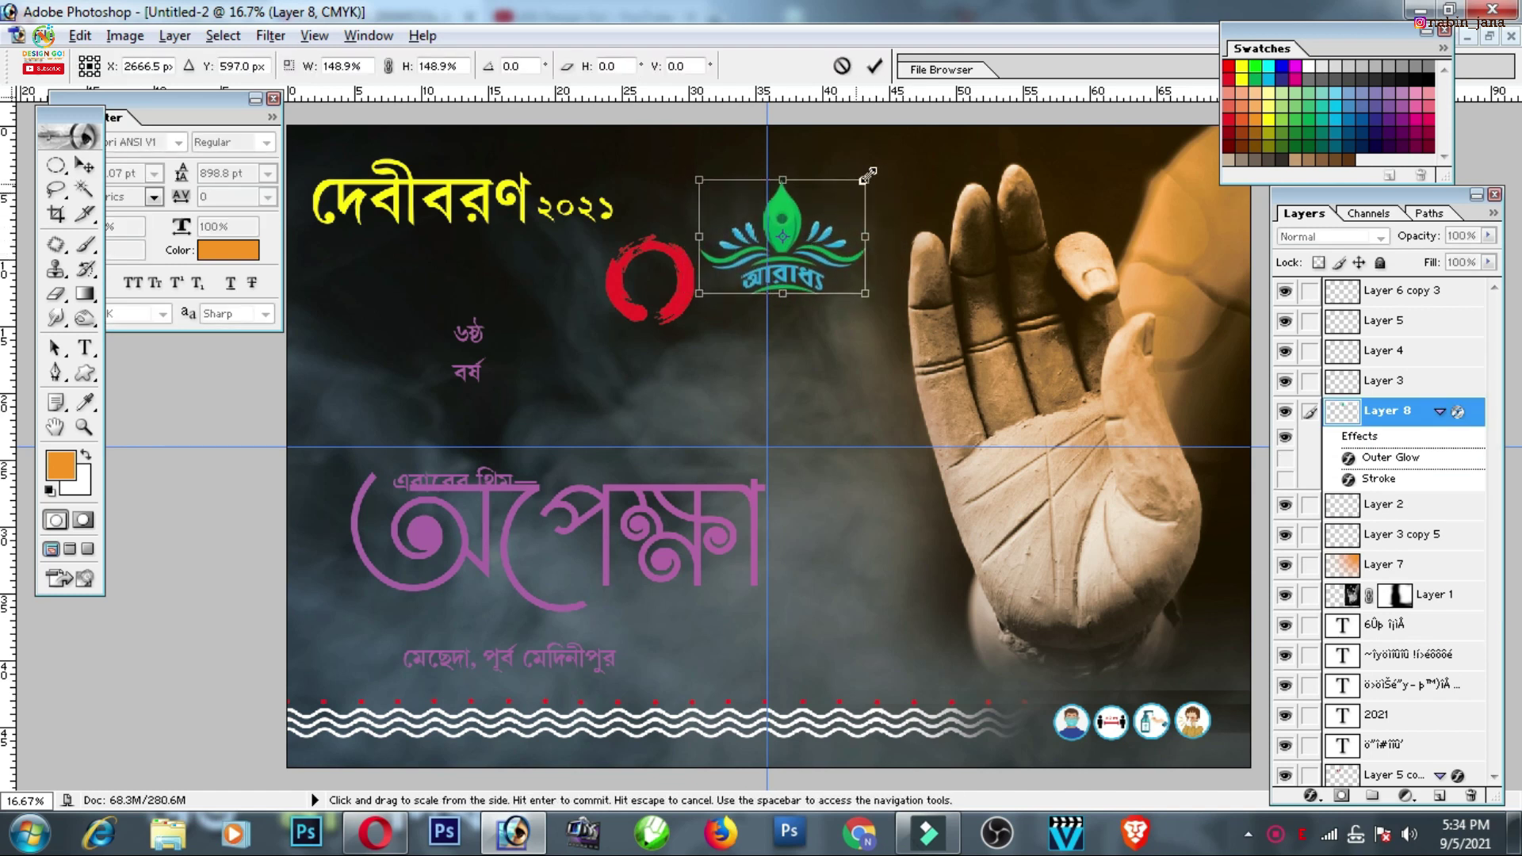
pyautogui.press('Return')
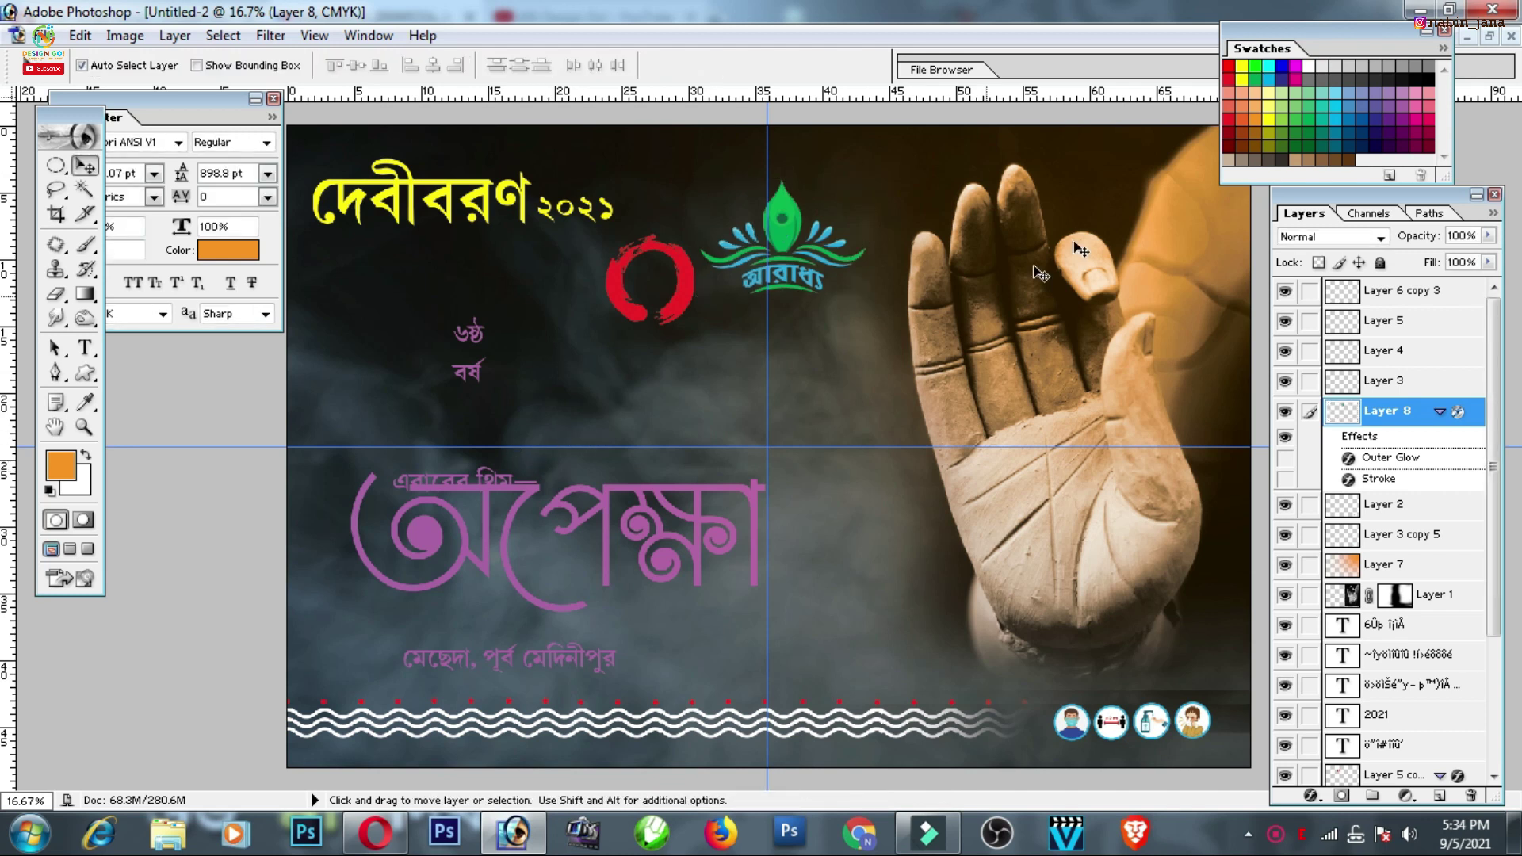
# Move the red ring behind ৬ষ্ঠ বর্ষ and bring the trident into the banner
pyautogui.moveTo(670, 321); pyautogui.dragTo(497, 397)
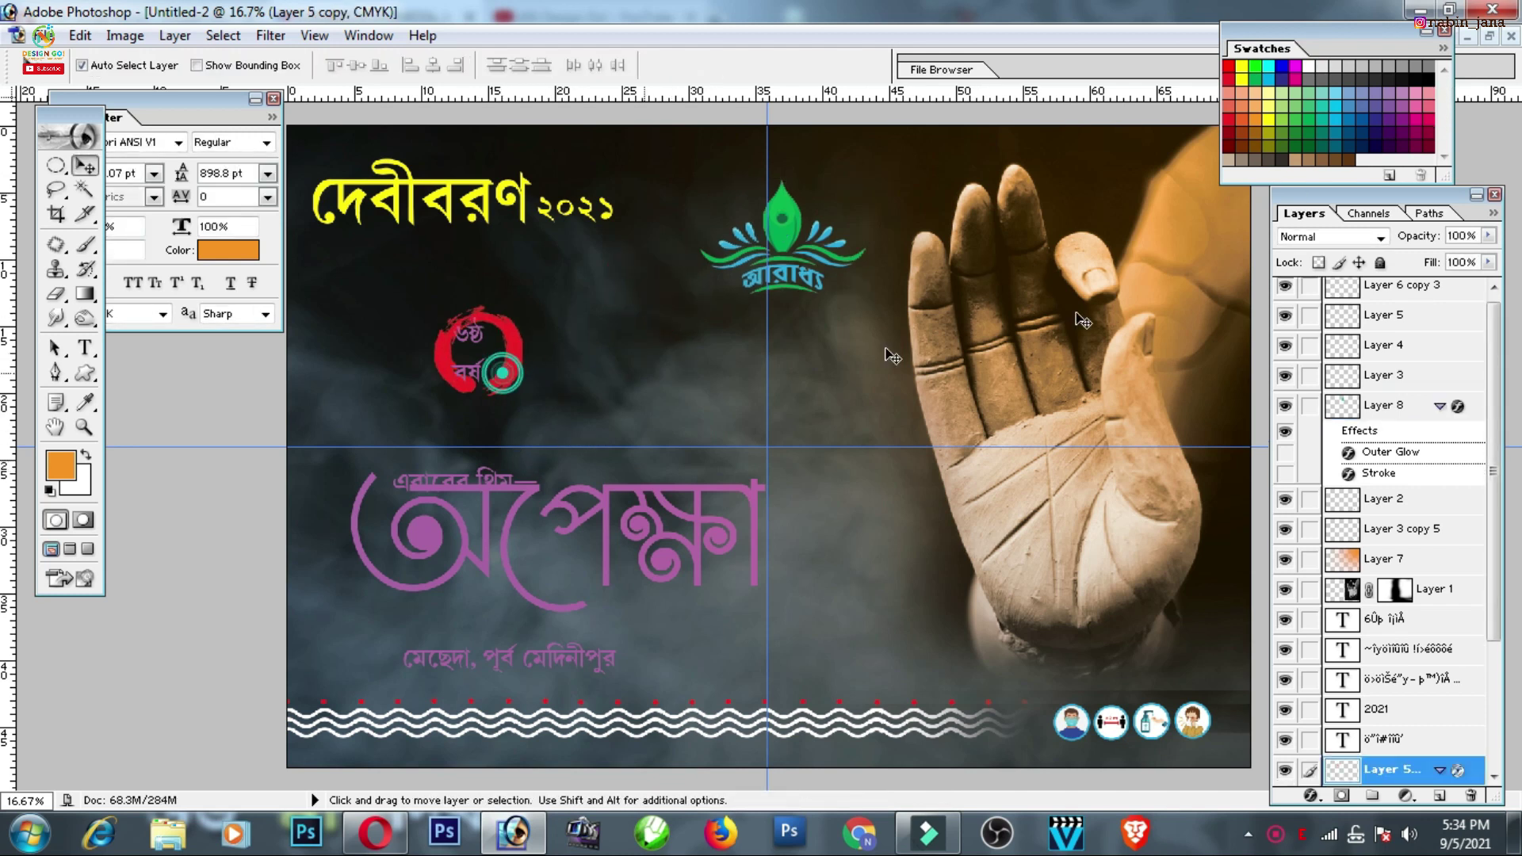
pyautogui.click(1489, 35)
pyautogui.click(1063, 452)
pyautogui.moveTo(1149, 317)
pyautogui.mouseDown()
pyautogui.moveTo(647, 606)
pyautogui.moveTo(401, 584)
pyautogui.mouseUp()
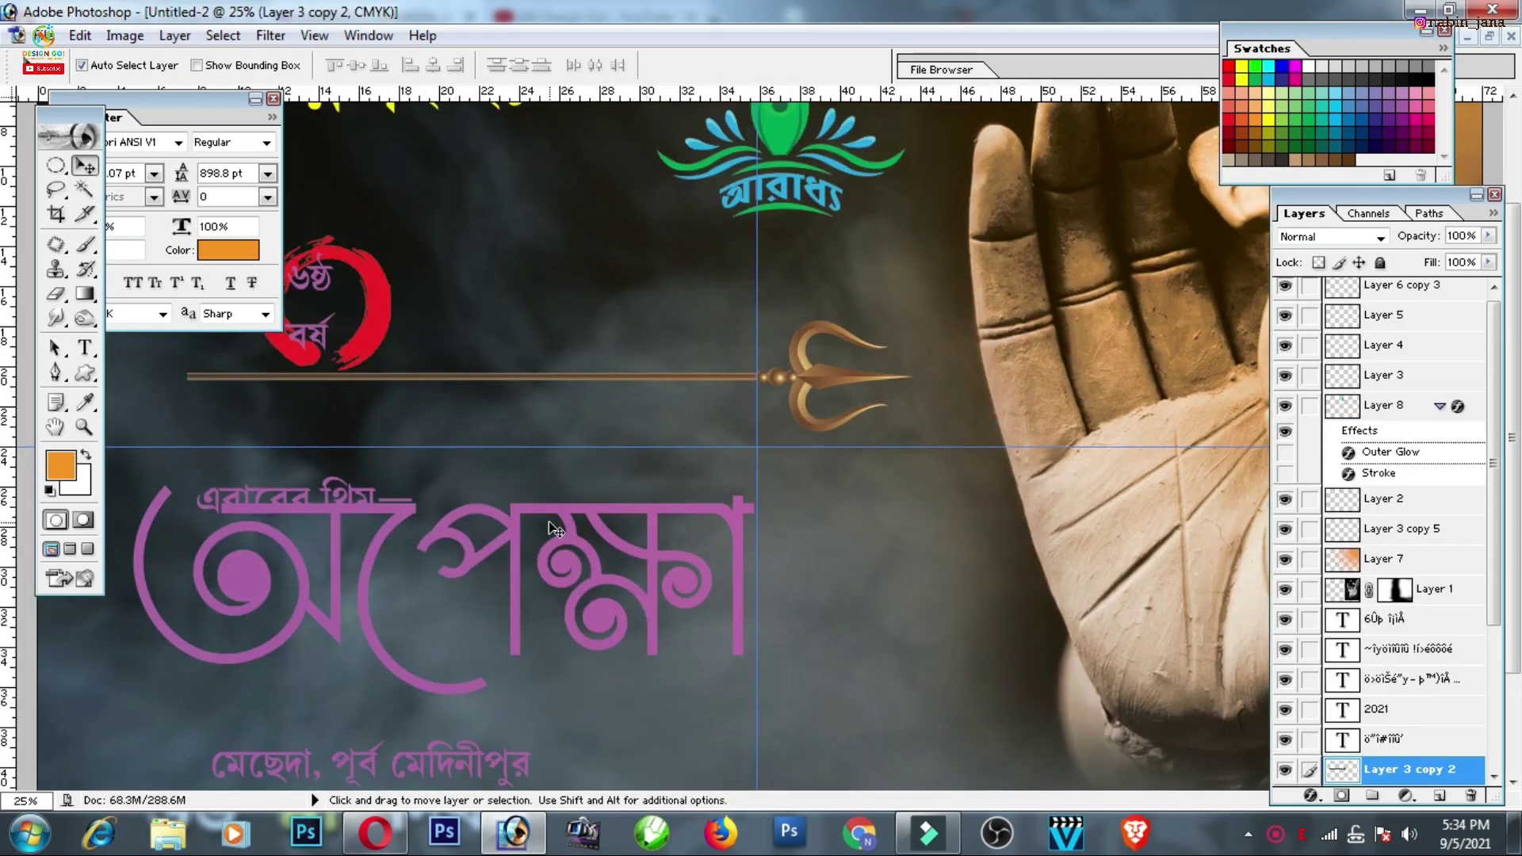
# Make the অপেক্ষা theme word white
pyautogui.click(512, 504)
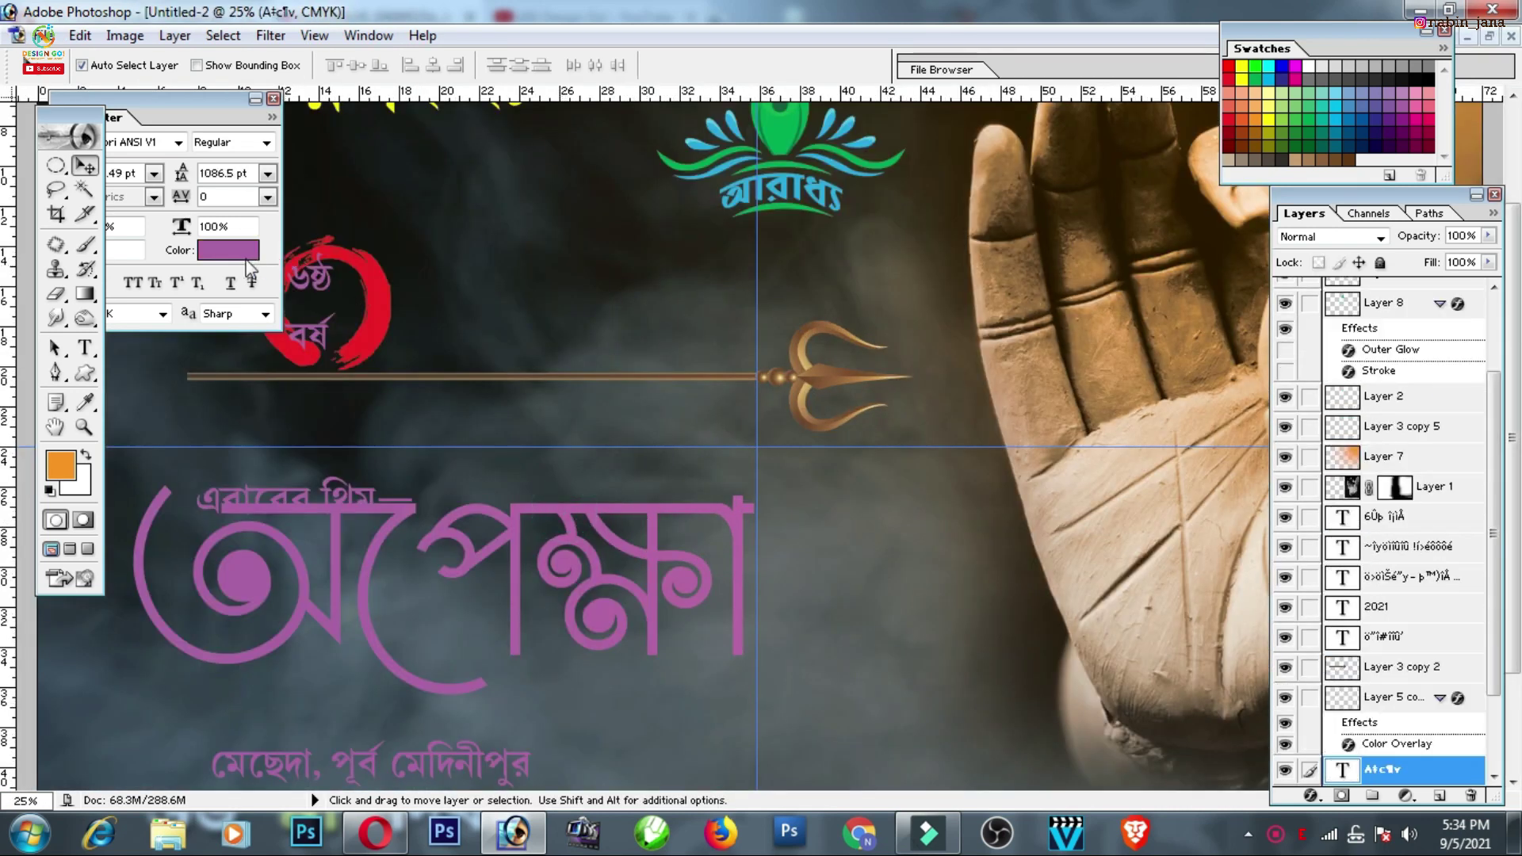
pyautogui.click(228, 249)
pyautogui.write('0')
pyautogui.click(1205, 420)
# Shift the এবারের থিম— line up-right, colour it yellow, and move the trident above it
pyautogui.press('v')
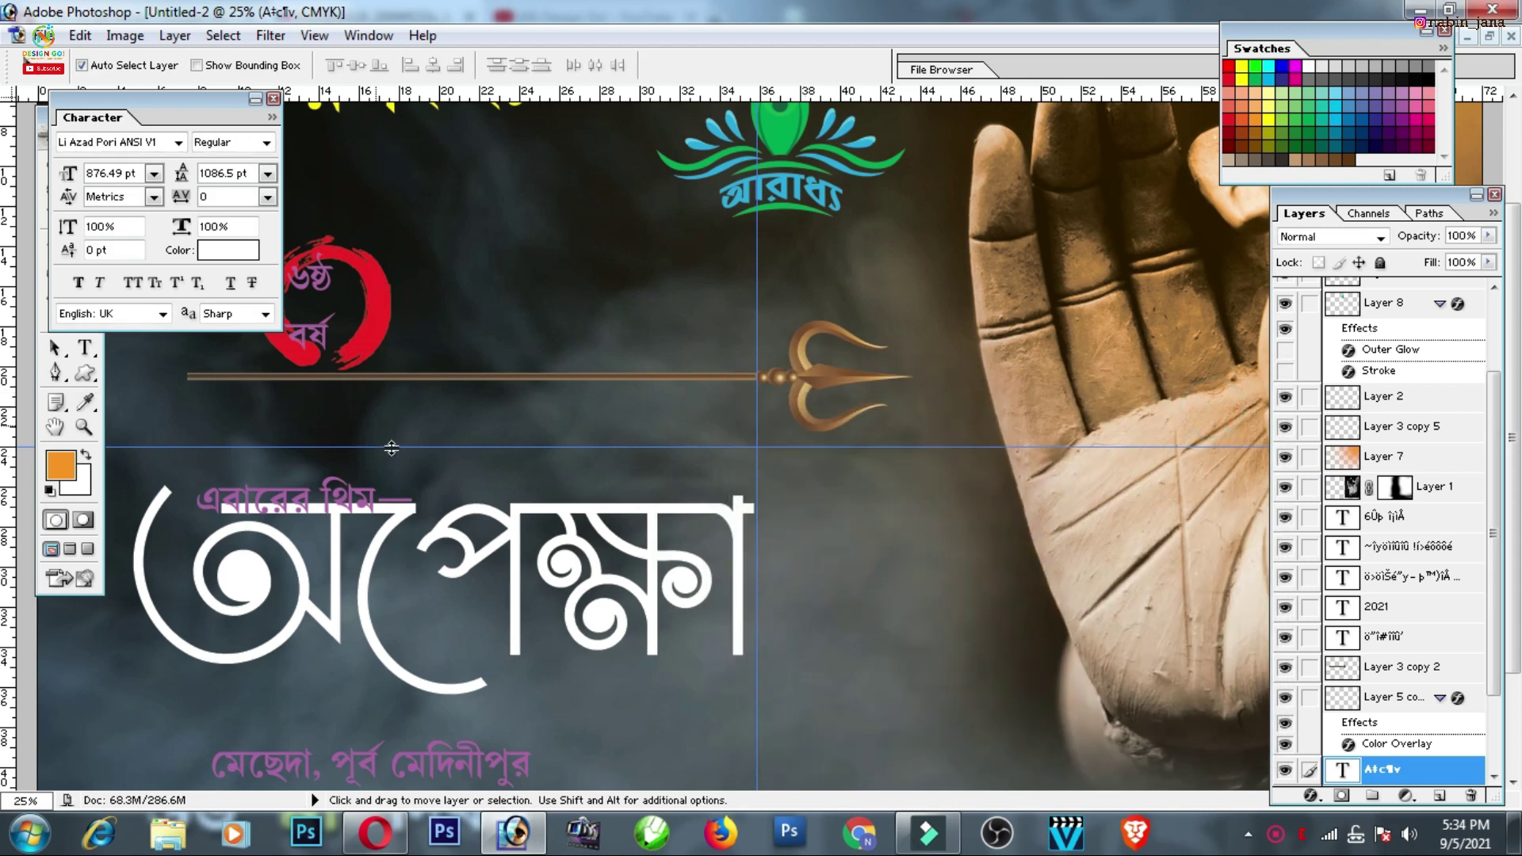
pyautogui.moveTo(341, 507); pyautogui.dragTo(354, 485)
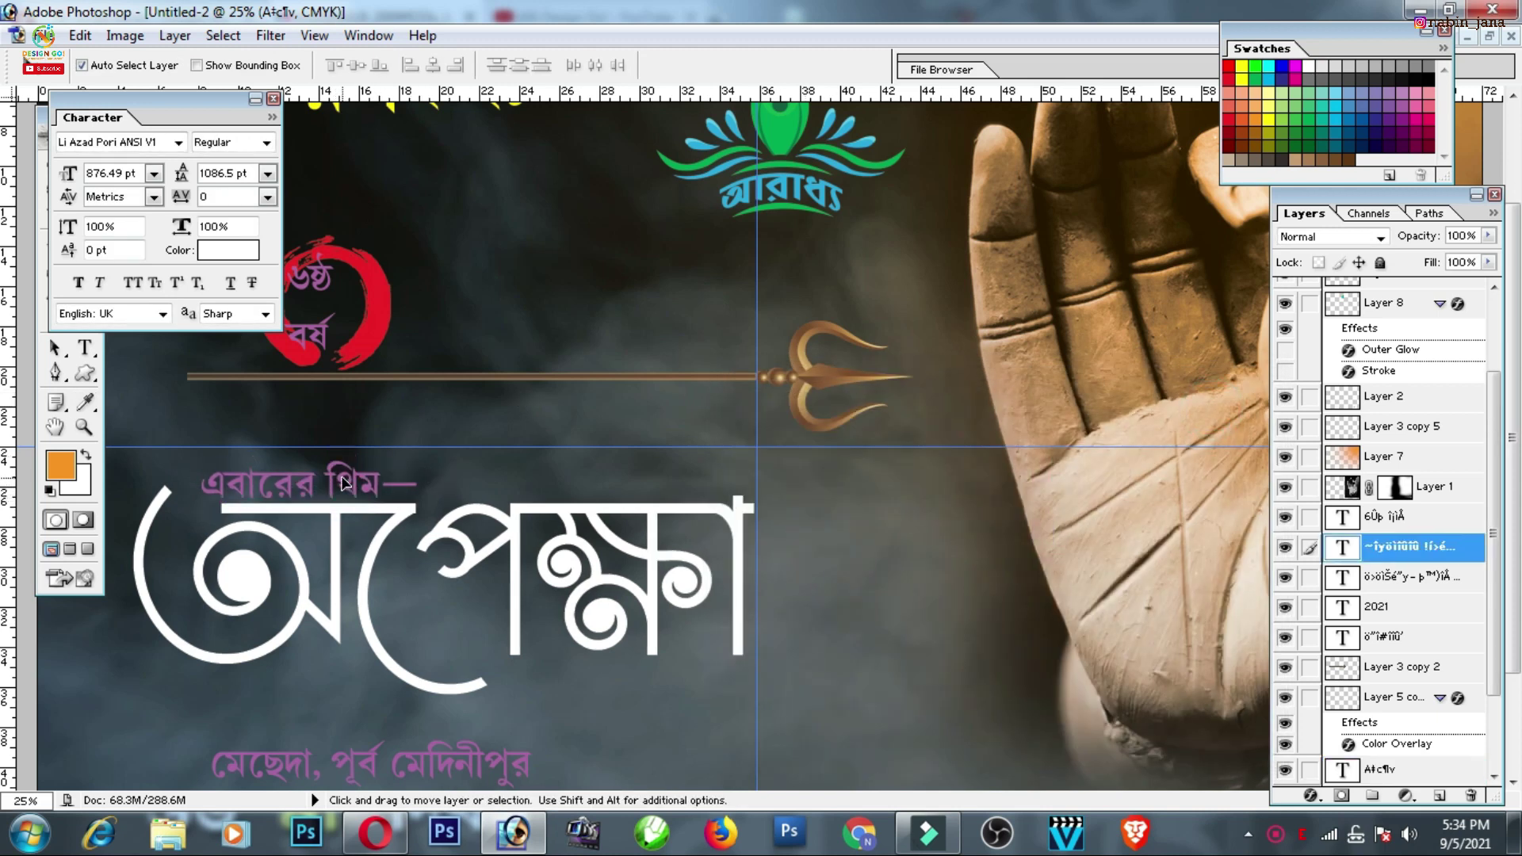
pyautogui.click(229, 250)
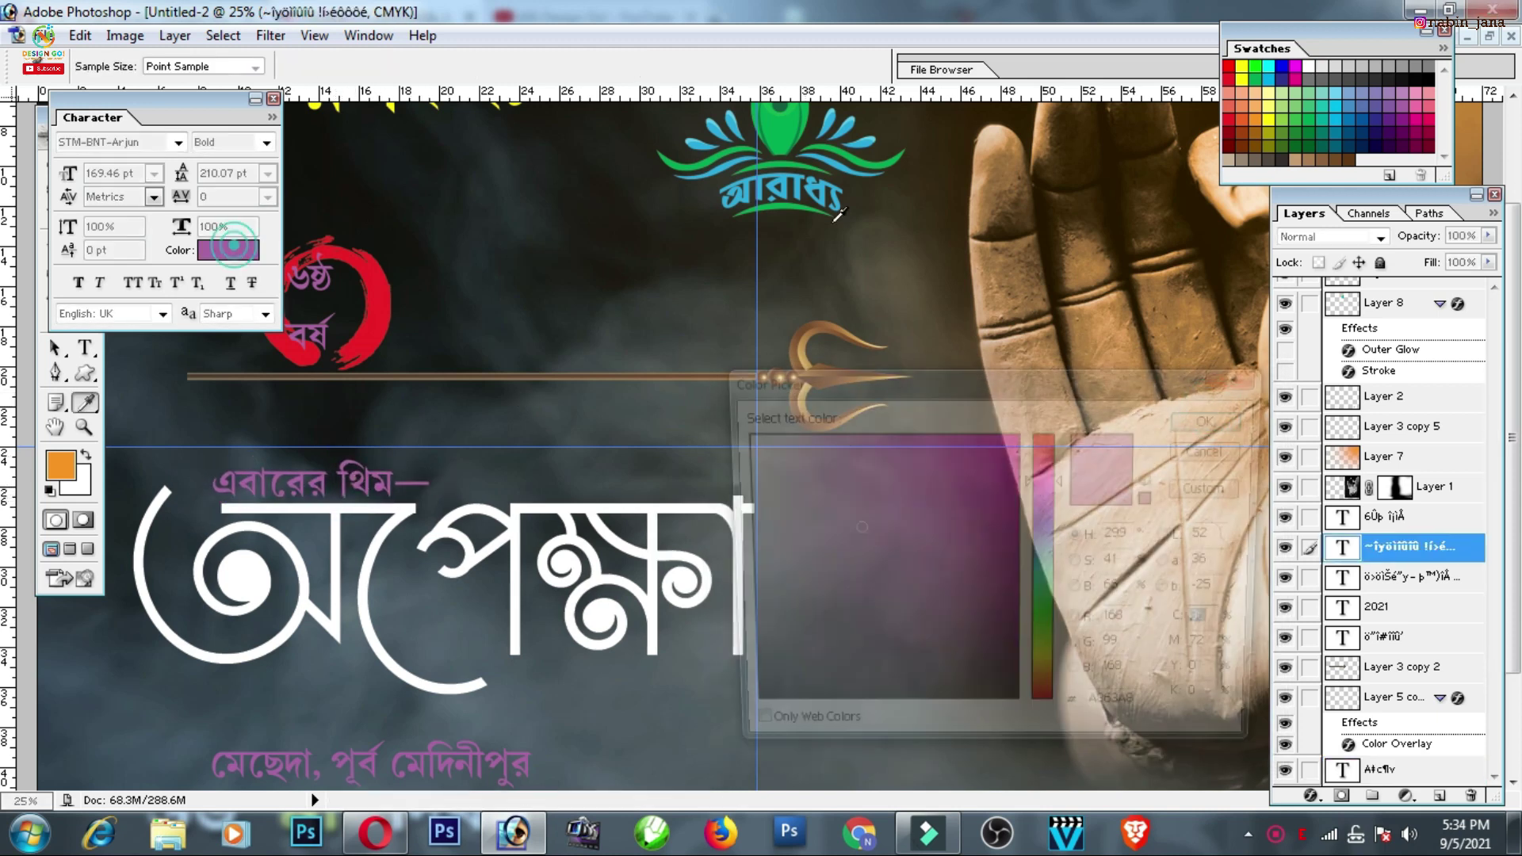
pyautogui.click(1241, 80)
pyautogui.click(1205, 418)
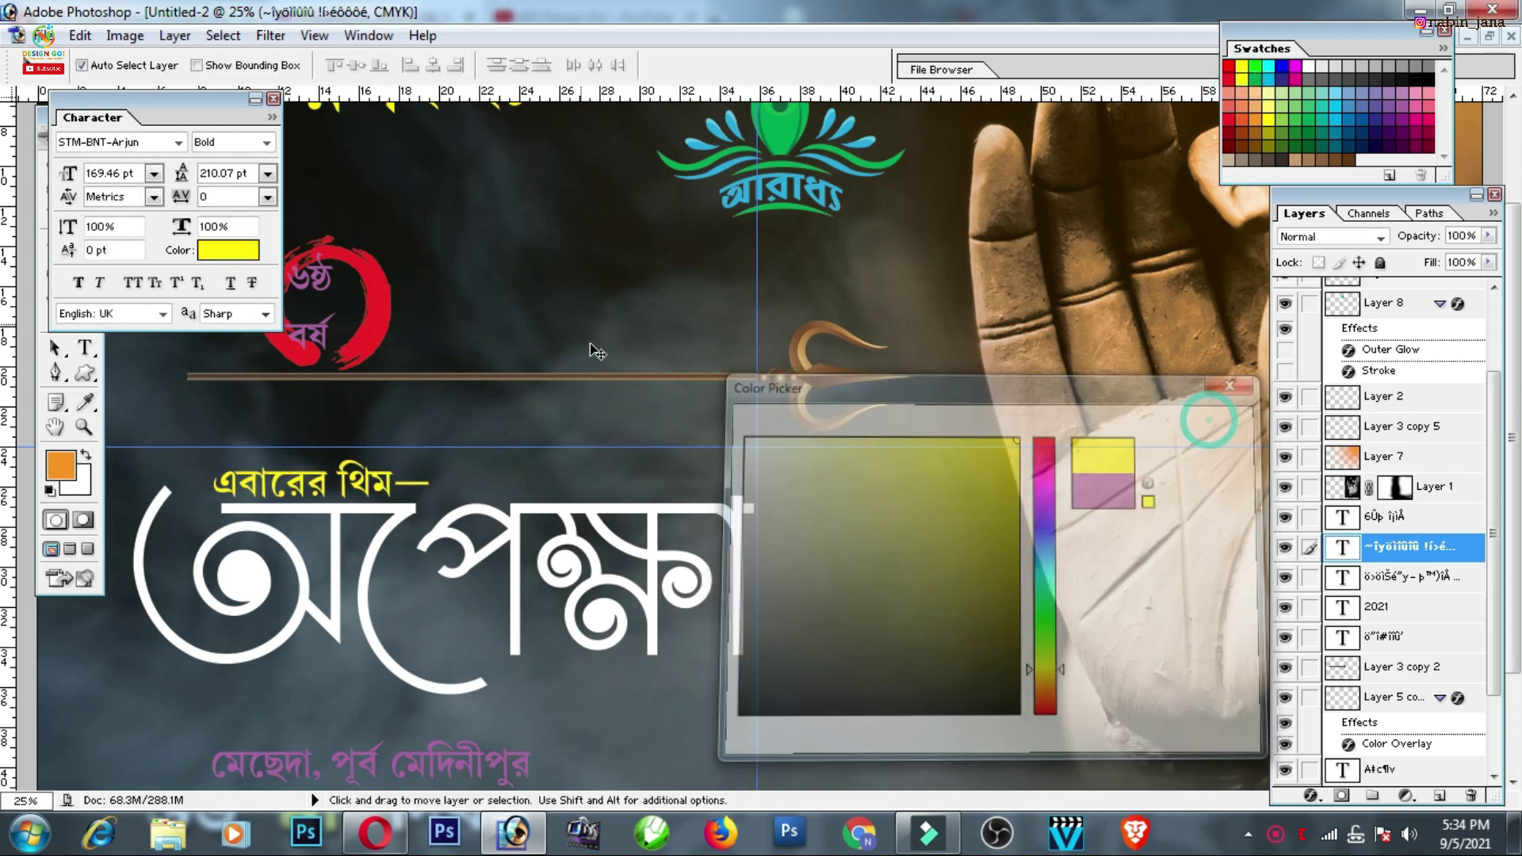
pyautogui.moveTo(784, 436); pyautogui.dragTo(791, 400)
pyautogui.hotkey('ctrl', '-')
# Try rotating the trident upright onto the red ring, then undo it
pyautogui.hotkey('ctrl', 't')
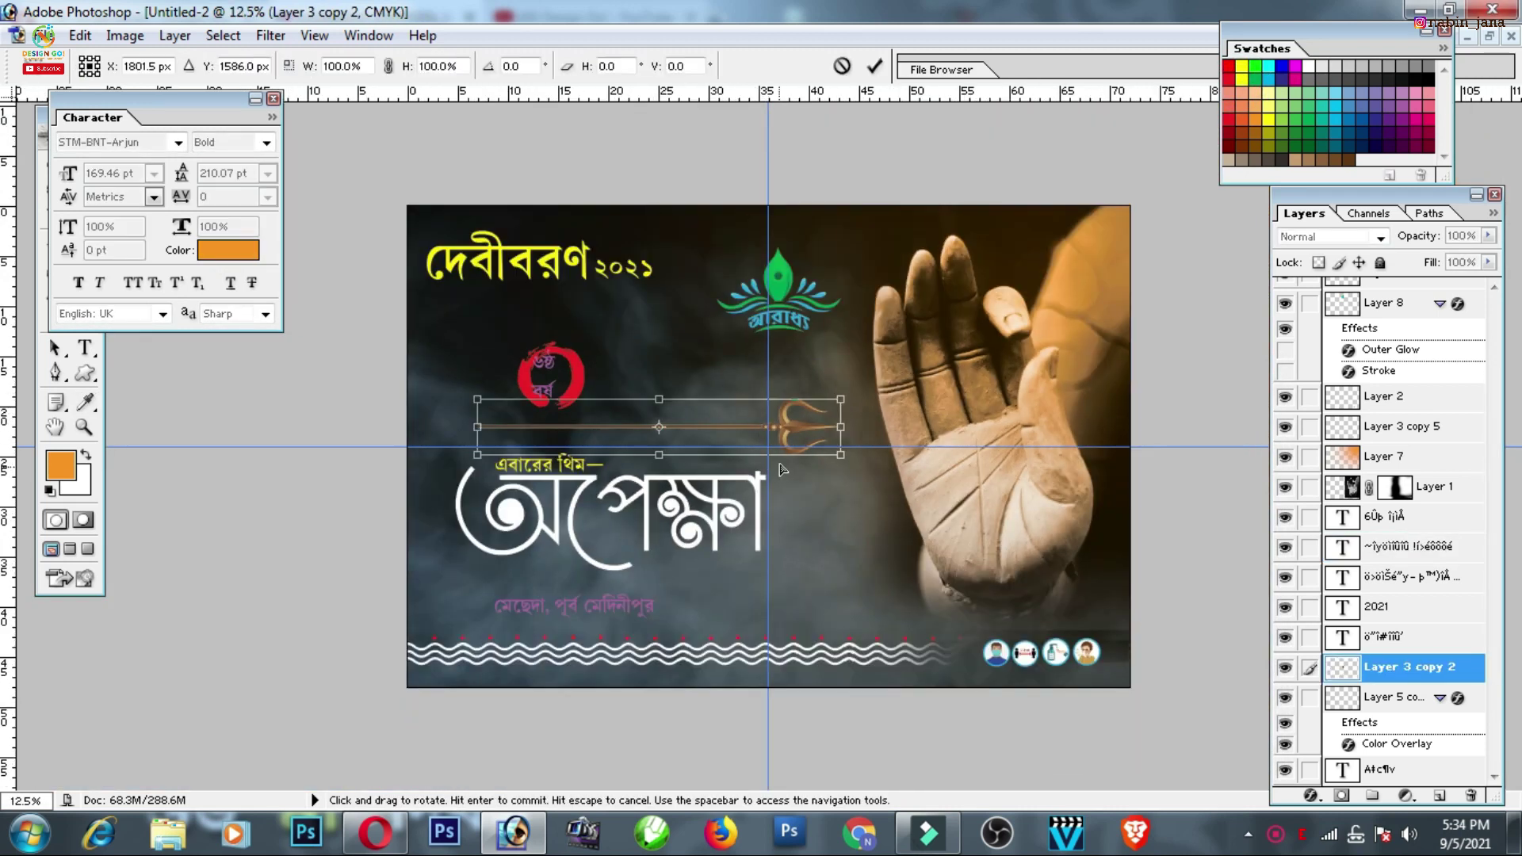
pyautogui.moveTo(880, 440)
pyautogui.mouseDown()
pyautogui.moveTo(793, 237)
pyautogui.moveTo(712, 200)
pyautogui.mouseUp()
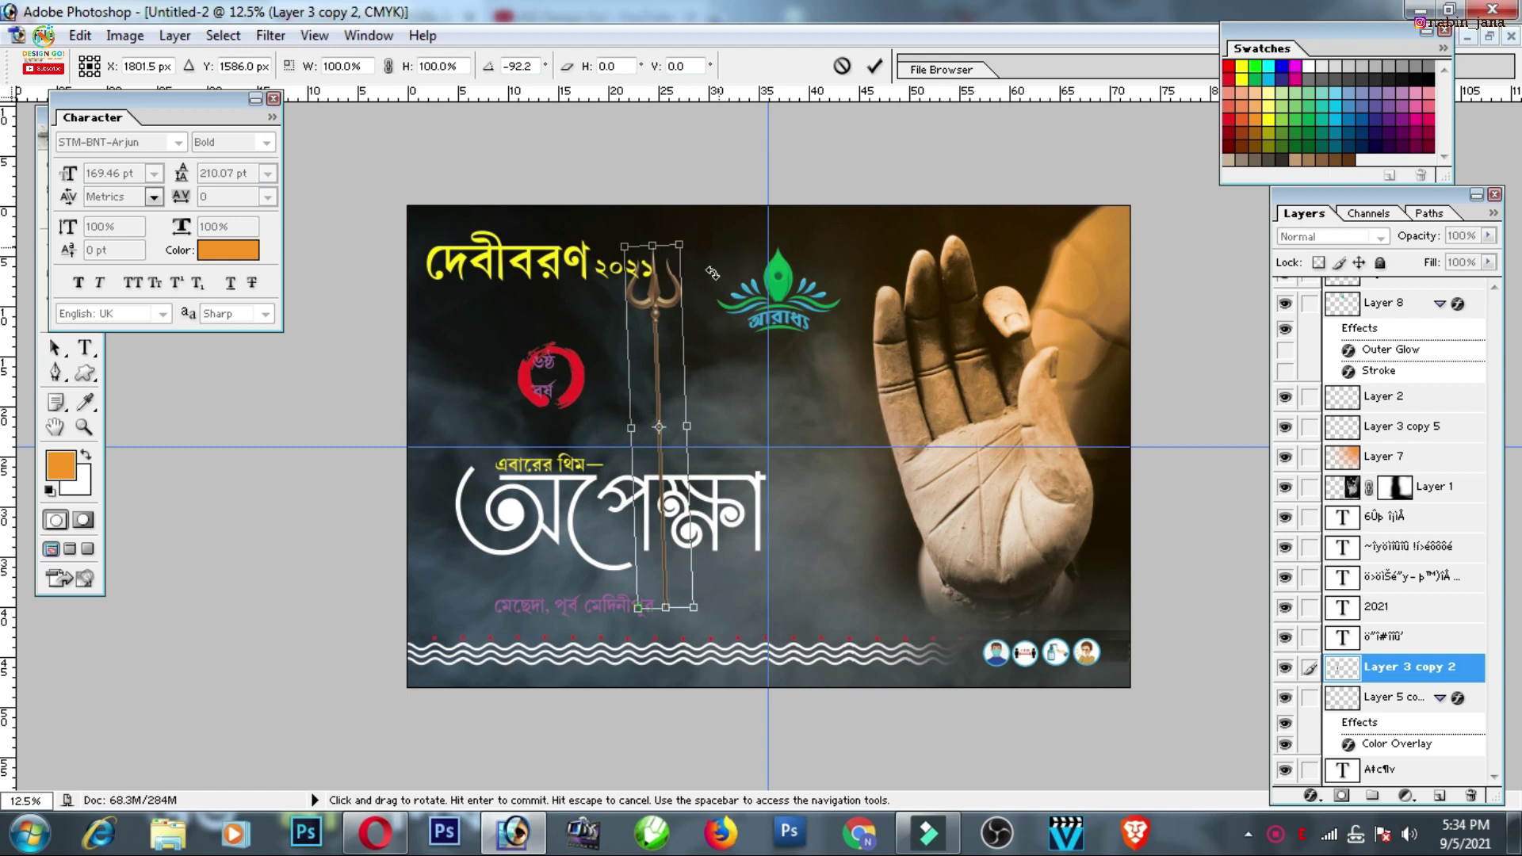
pyautogui.press('Return')
pyautogui.moveTo(603, 426); pyautogui.dragTo(501, 493)
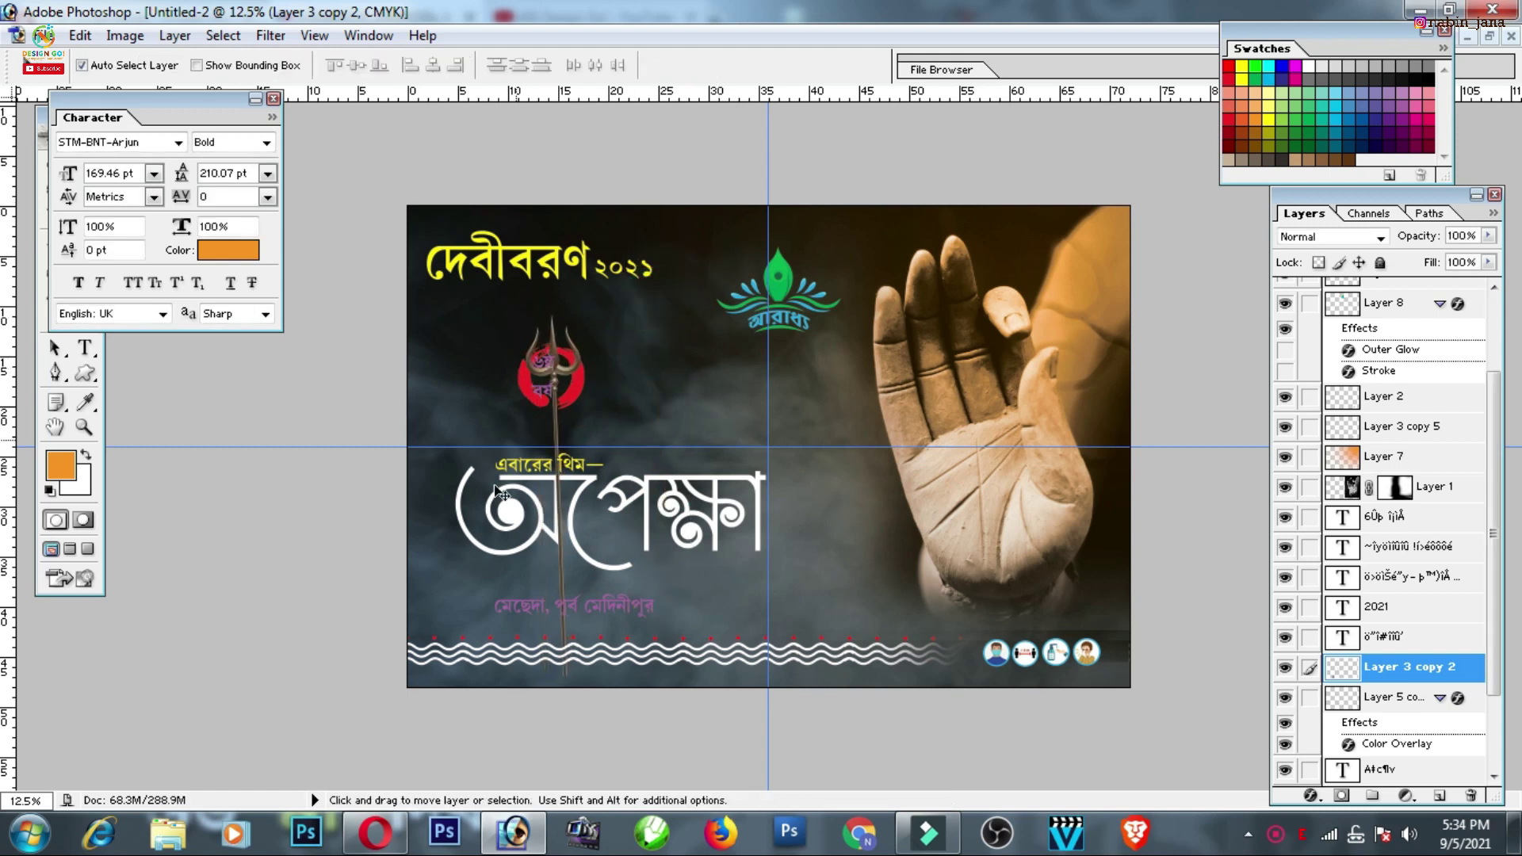
pyautogui.hotkey('ctrl', 'alt', 'z')
pyautogui.hotkey('ctrl', 'alt', 'z')
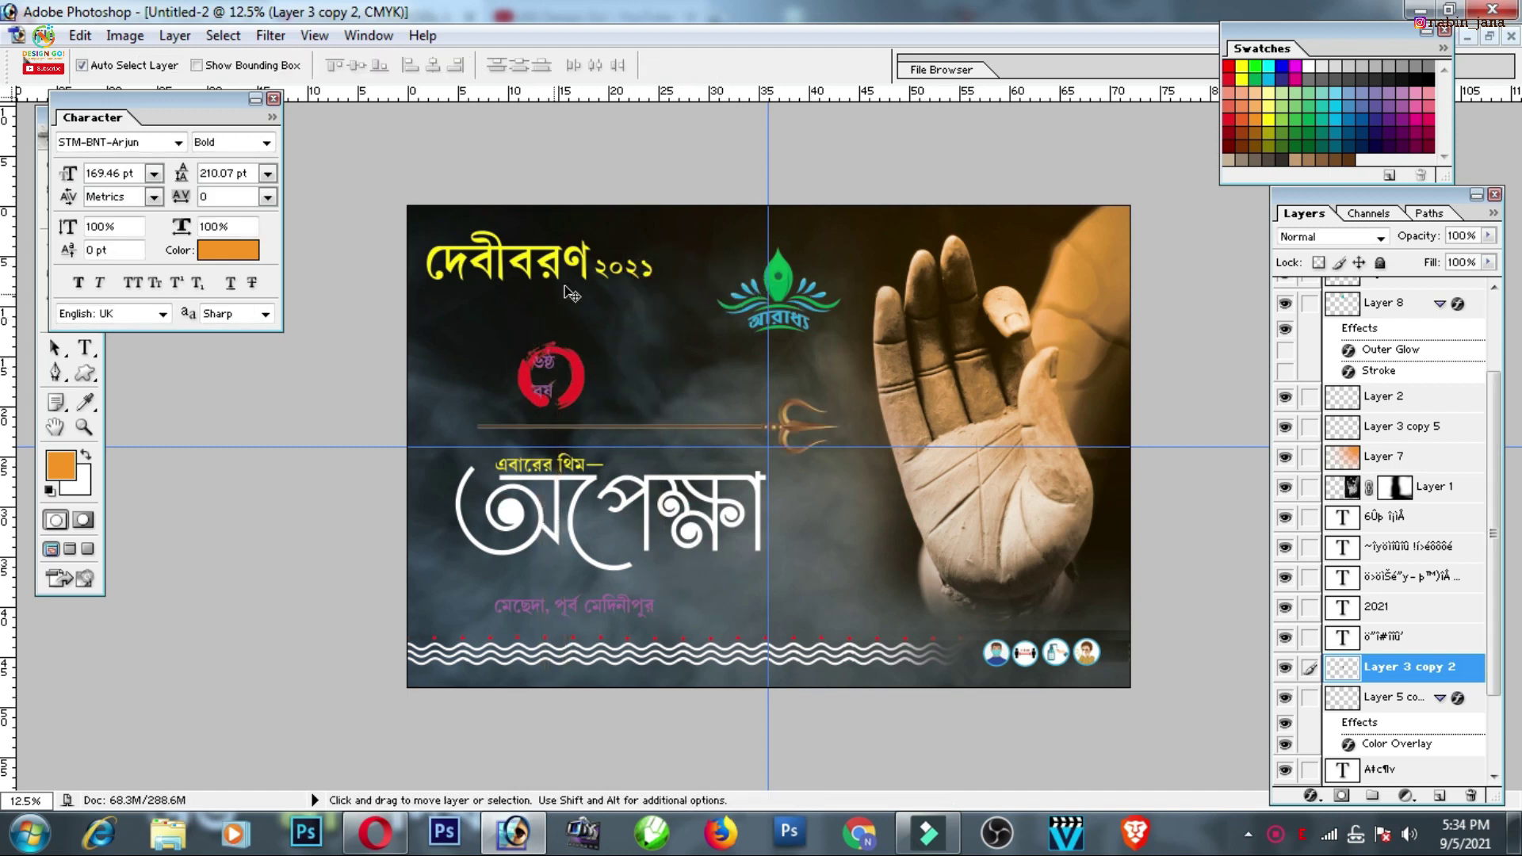
# Give the trident layer a white Color Overlay effect
pyautogui.click(1310, 797)
pyautogui.click(1340, 702)
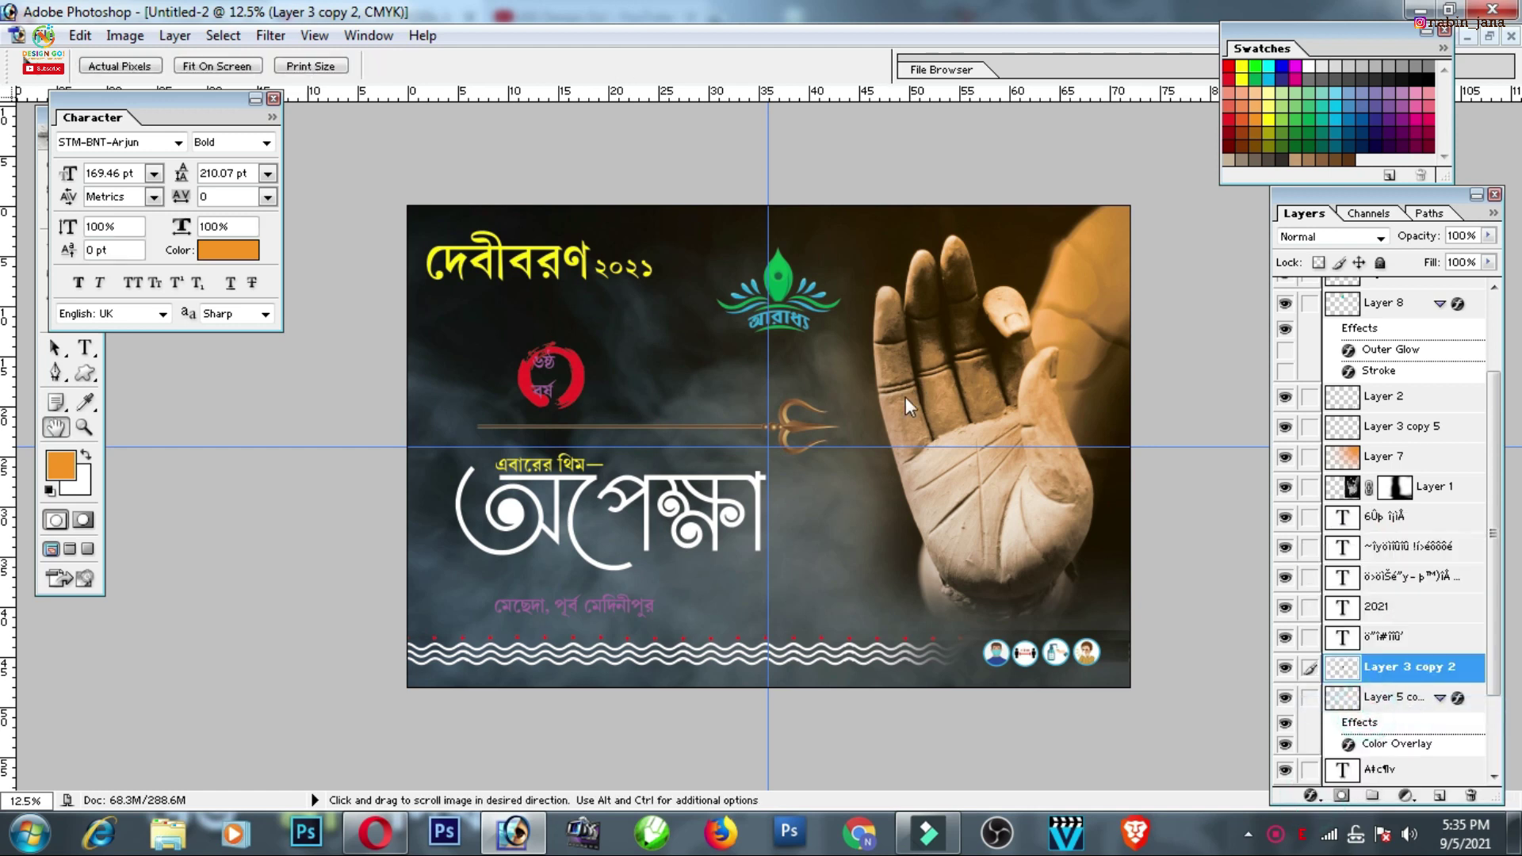
pyautogui.click(1173, 458)
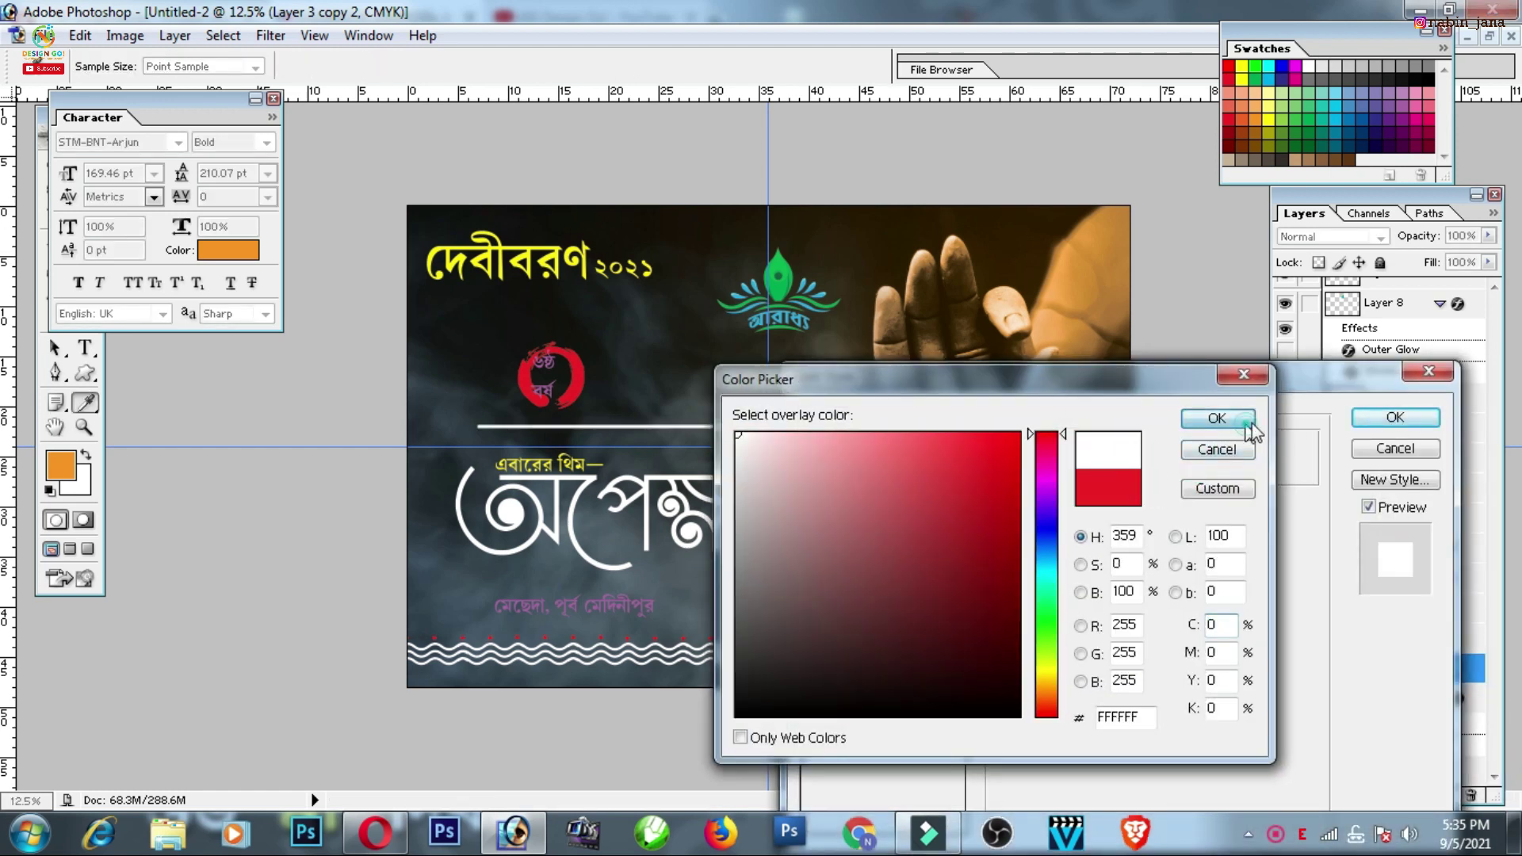
pyautogui.click(1212, 420)
pyautogui.click(1395, 417)
# Tilt the white trident diagonally and move it onto the red ring
pyautogui.hotkey('ctrl', 't')
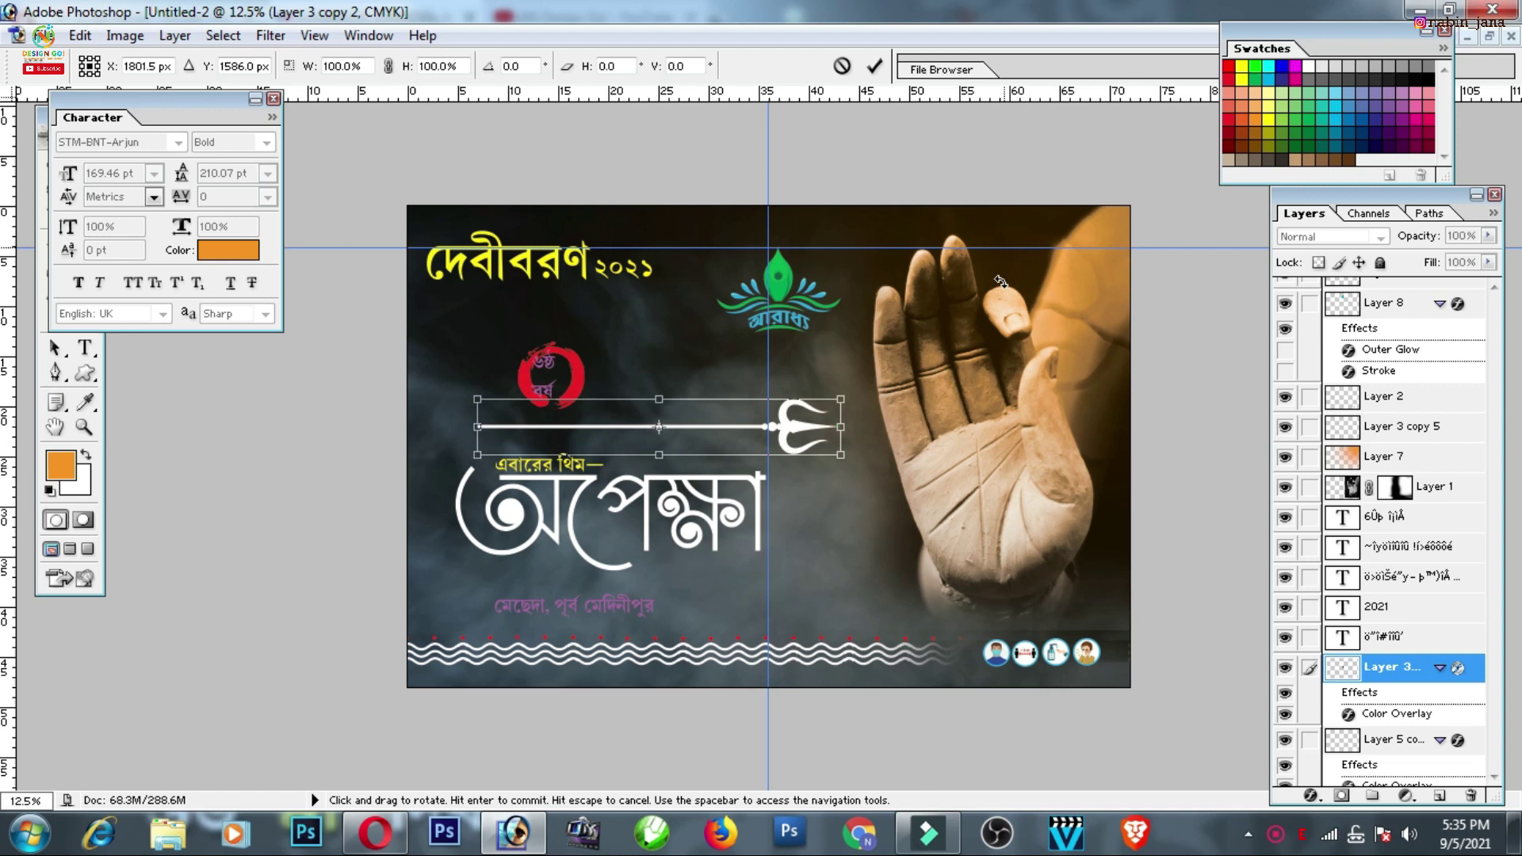
pyautogui.moveTo(987, 442)
pyautogui.mouseDown()
pyautogui.moveTo(994, 358)
pyautogui.moveTo(964, 206)
pyautogui.mouseUp()
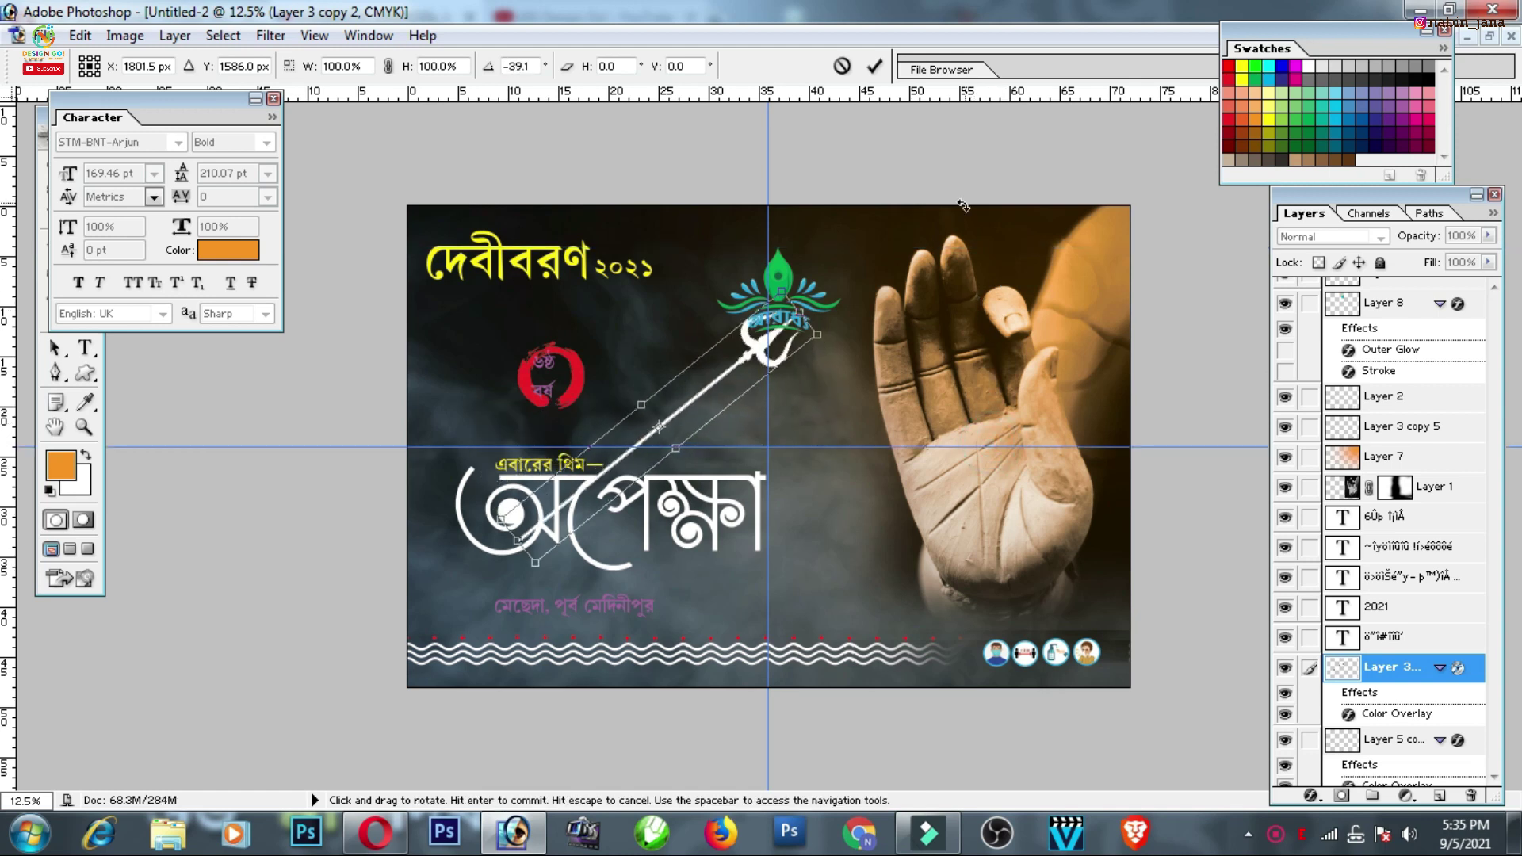
pyautogui.press('Return')
pyautogui.hotkey('ctrl', '+')
pyautogui.scroll(3, 796, 290)
pyautogui.moveTo(742, 398)
pyautogui.mouseDown()
pyautogui.moveTo(472, 404)
pyautogui.moveTo(493, 347)
pyautogui.moveTo(452, 405)
pyautogui.mouseUp()
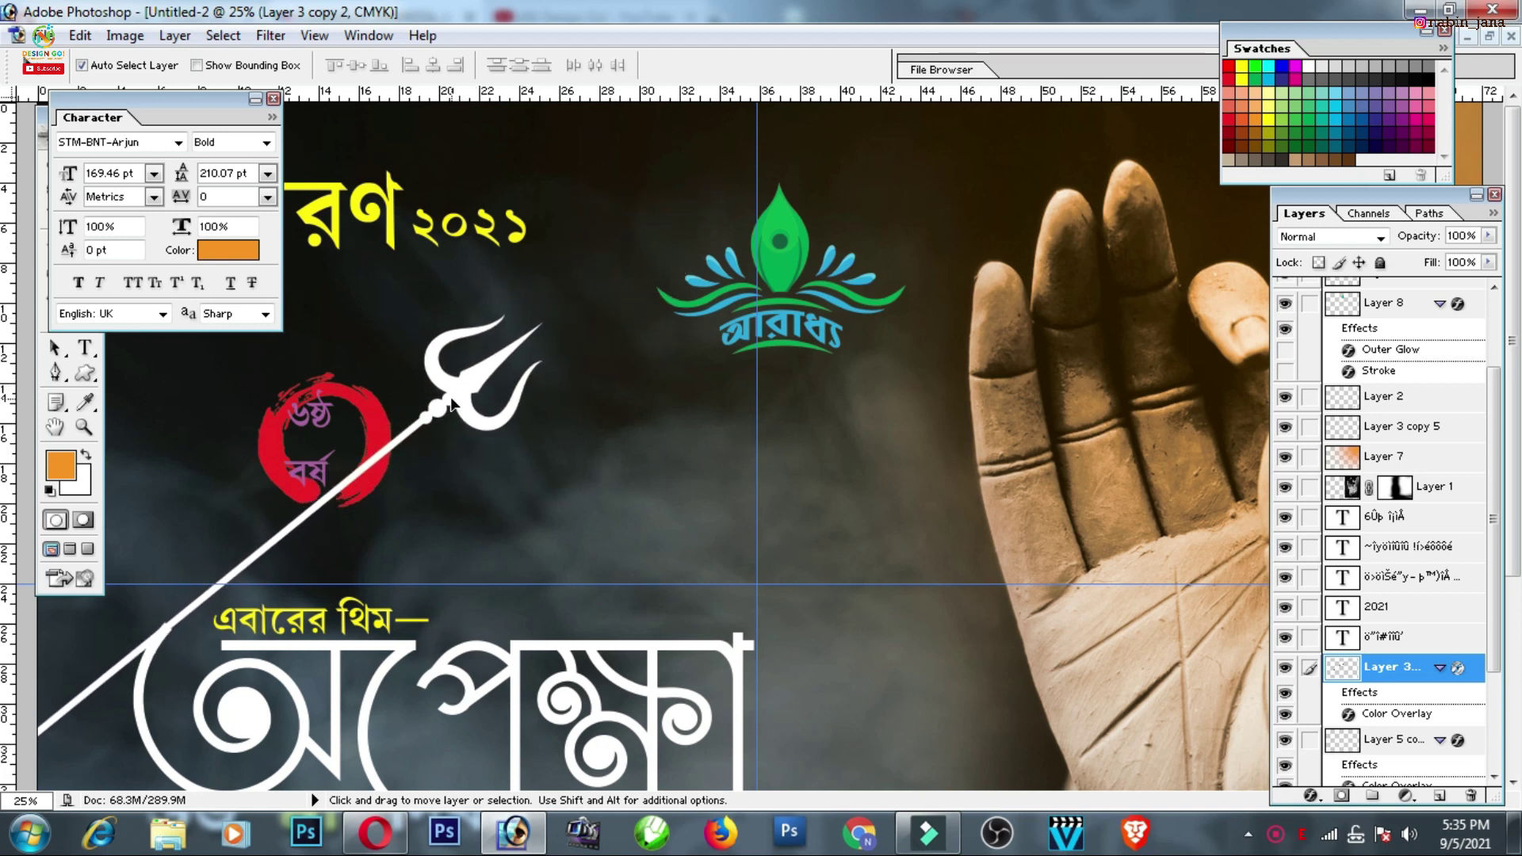
# Nudge the trident slightly down and to the left
pyautogui.hotkey('ctrl', '-')
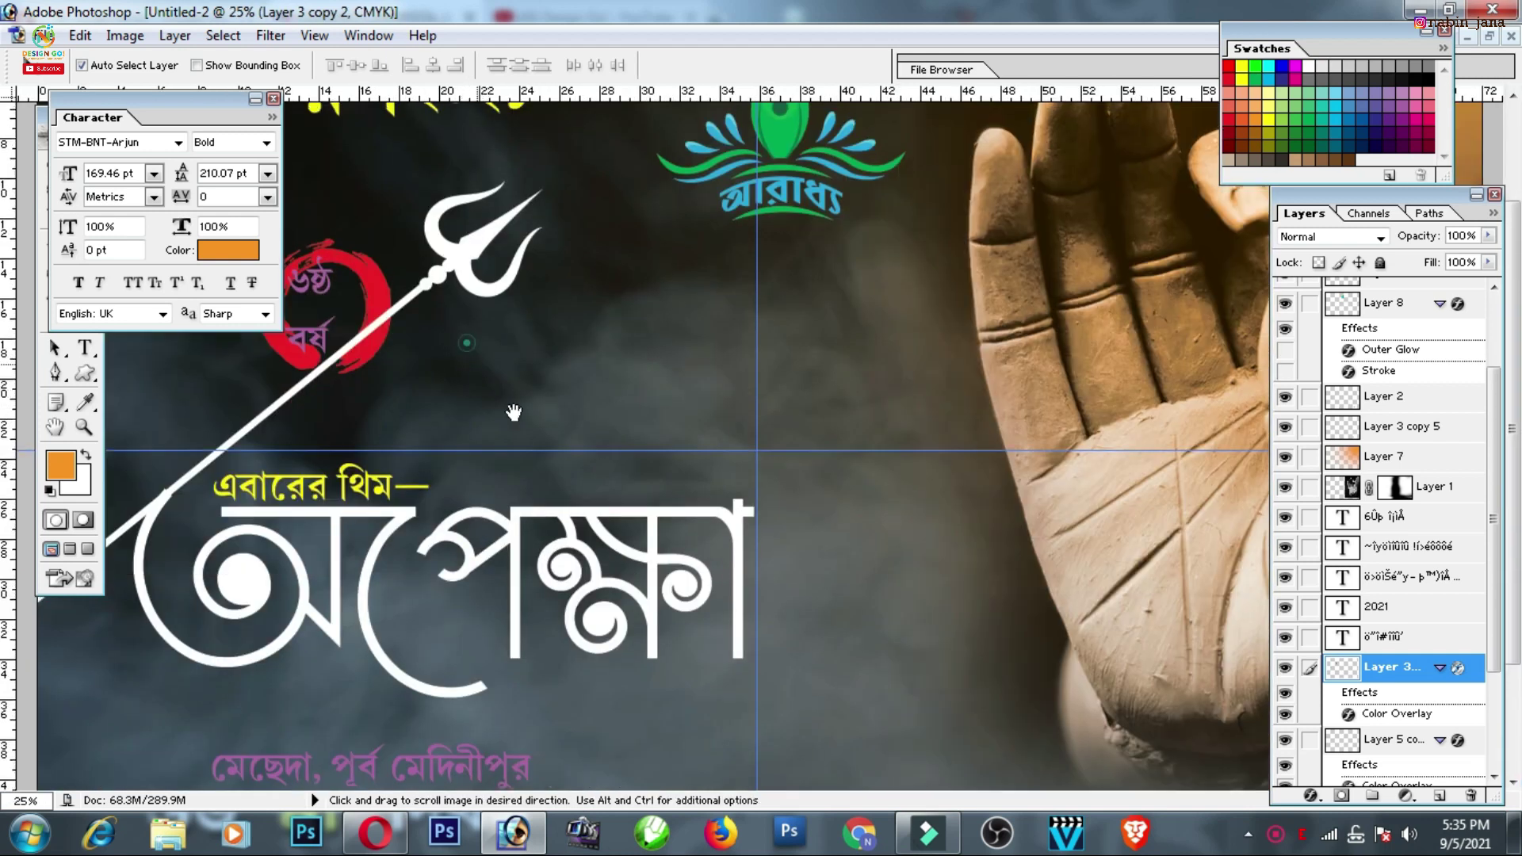
pyautogui.scroll(3, 486, 394)
pyautogui.hotkey('ctrl', 't')
pyautogui.moveTo(424, 476); pyautogui.dragTo(419, 485)
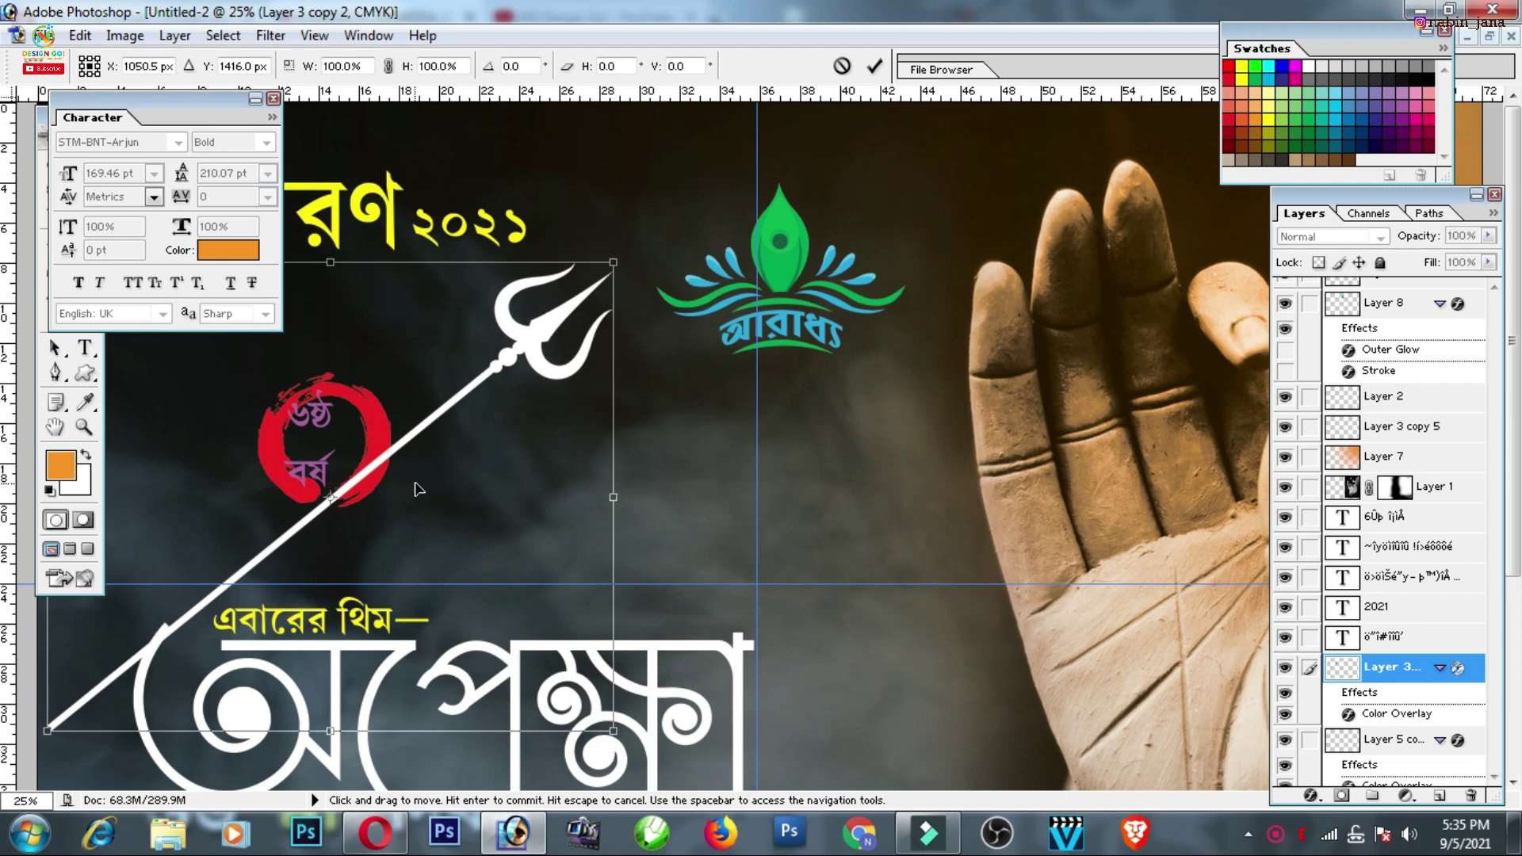
pyautogui.press('Return')
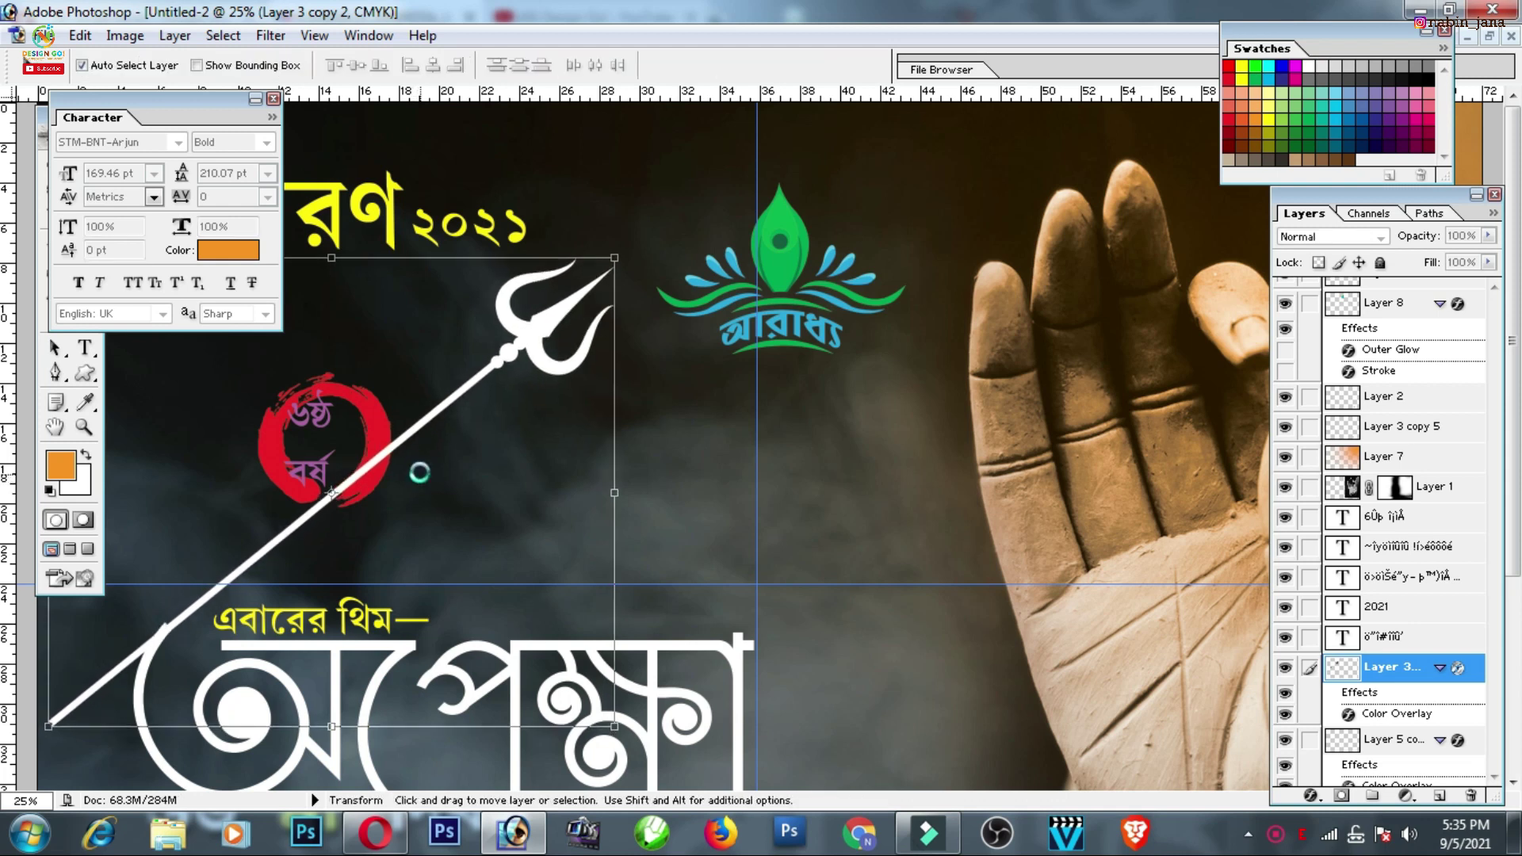
# Add a Stroke effect to the trident with white sampled from the canvas
pyautogui.scroll(-3, 440, 473)
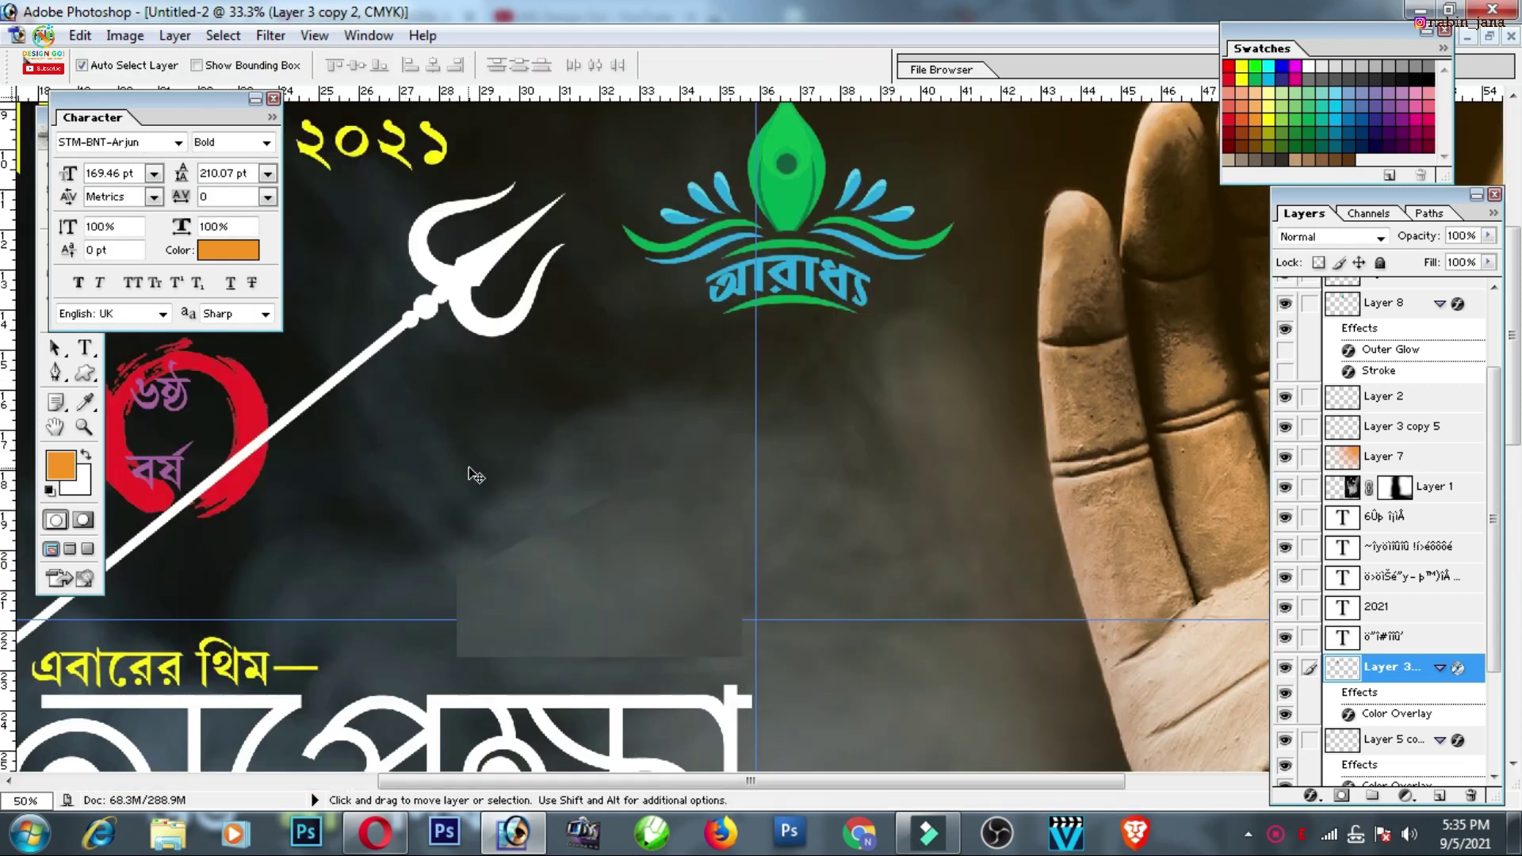
pyautogui.hotkey('ctrl', '+')
pyautogui.scroll(-5, 279, 512)
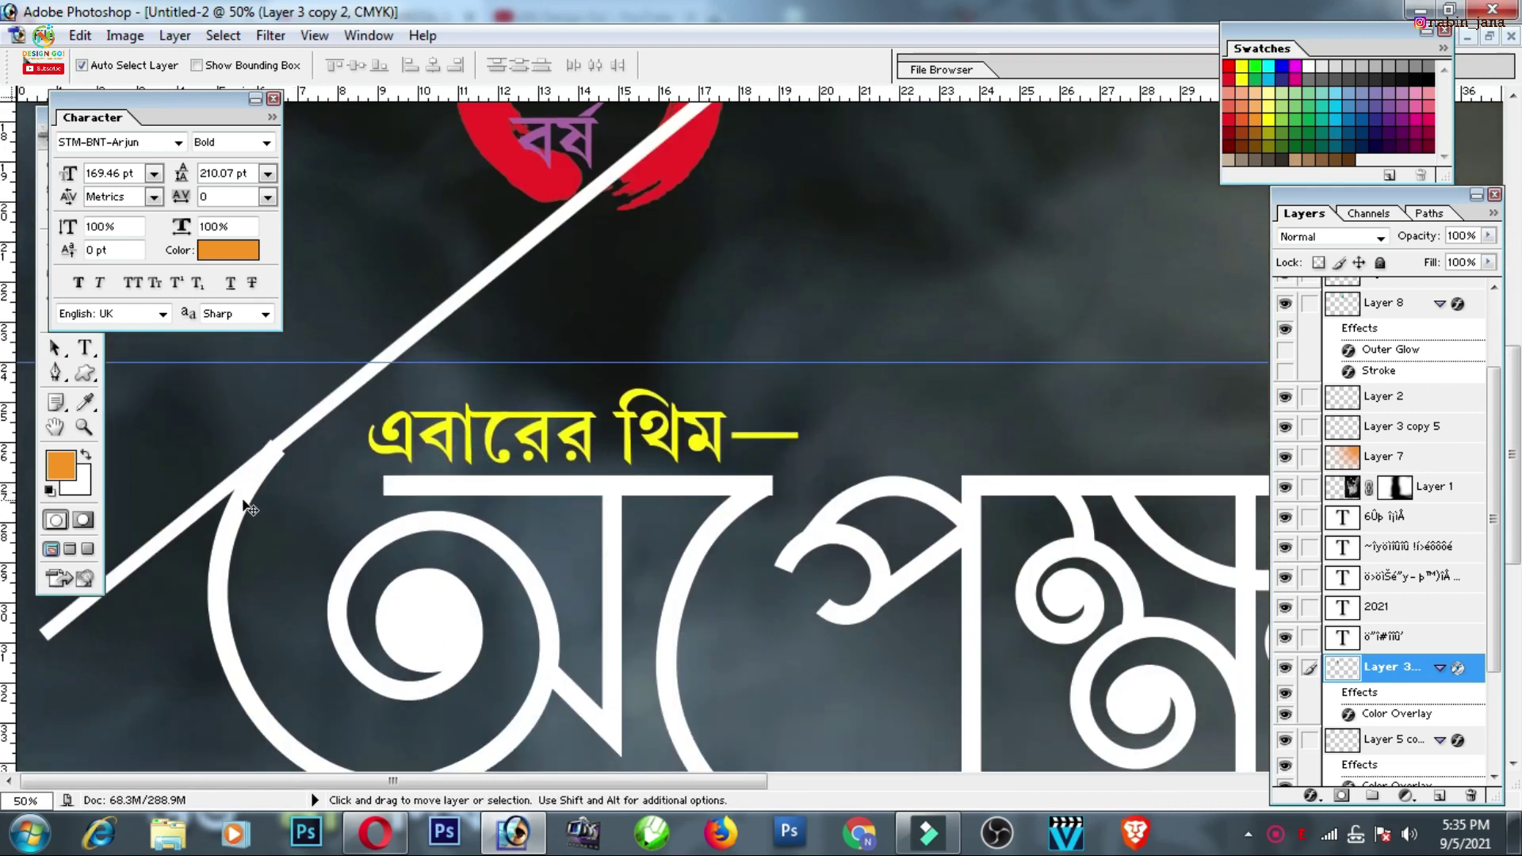
pyautogui.click(244, 502)
pyautogui.click(429, 323)
pyautogui.click(1310, 795)
pyautogui.click(1348, 788)
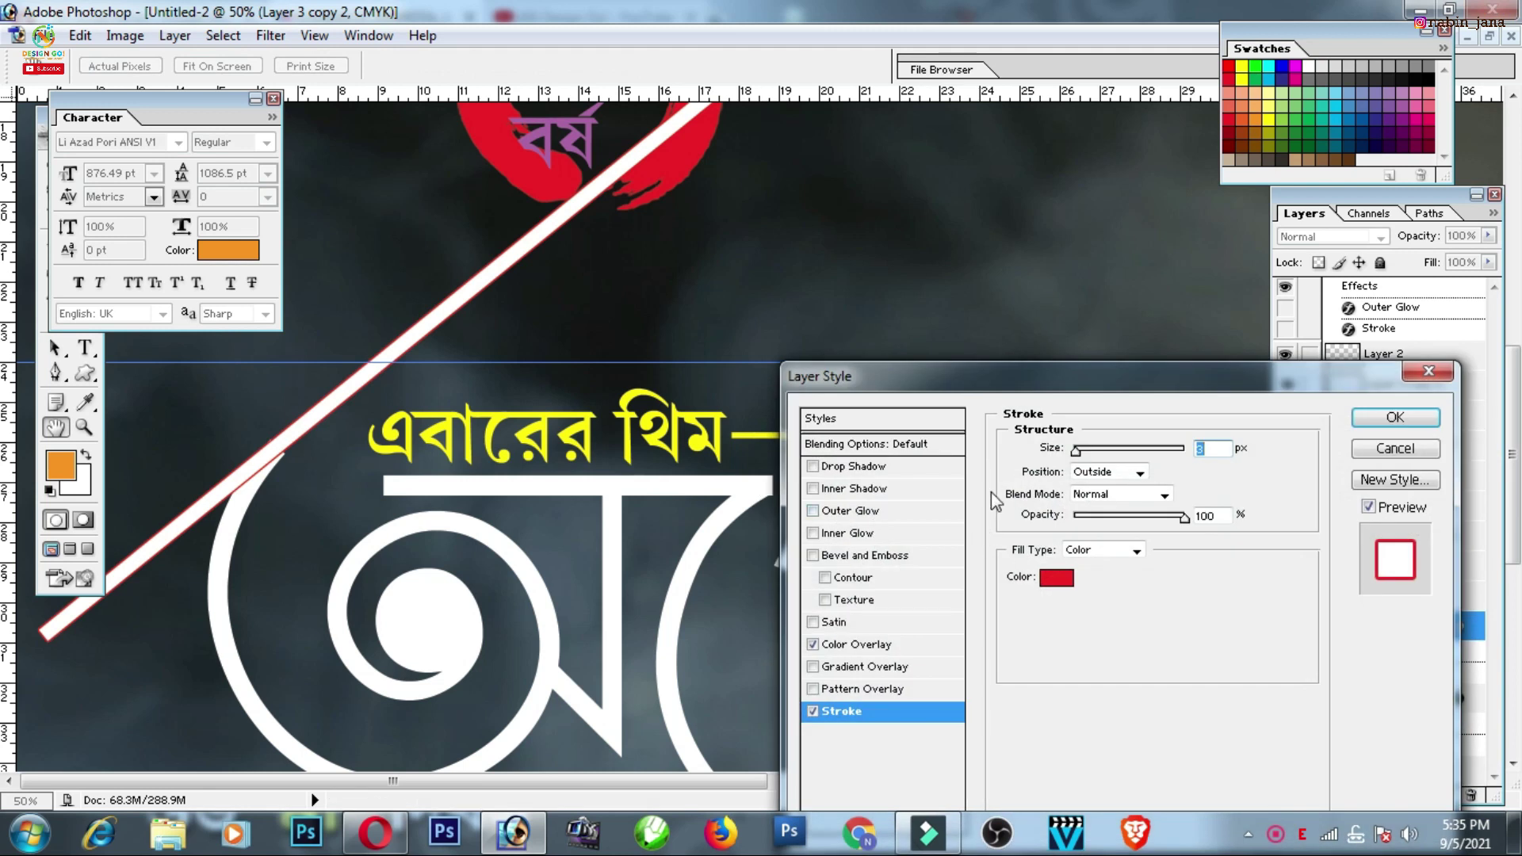
pyautogui.click(1057, 577)
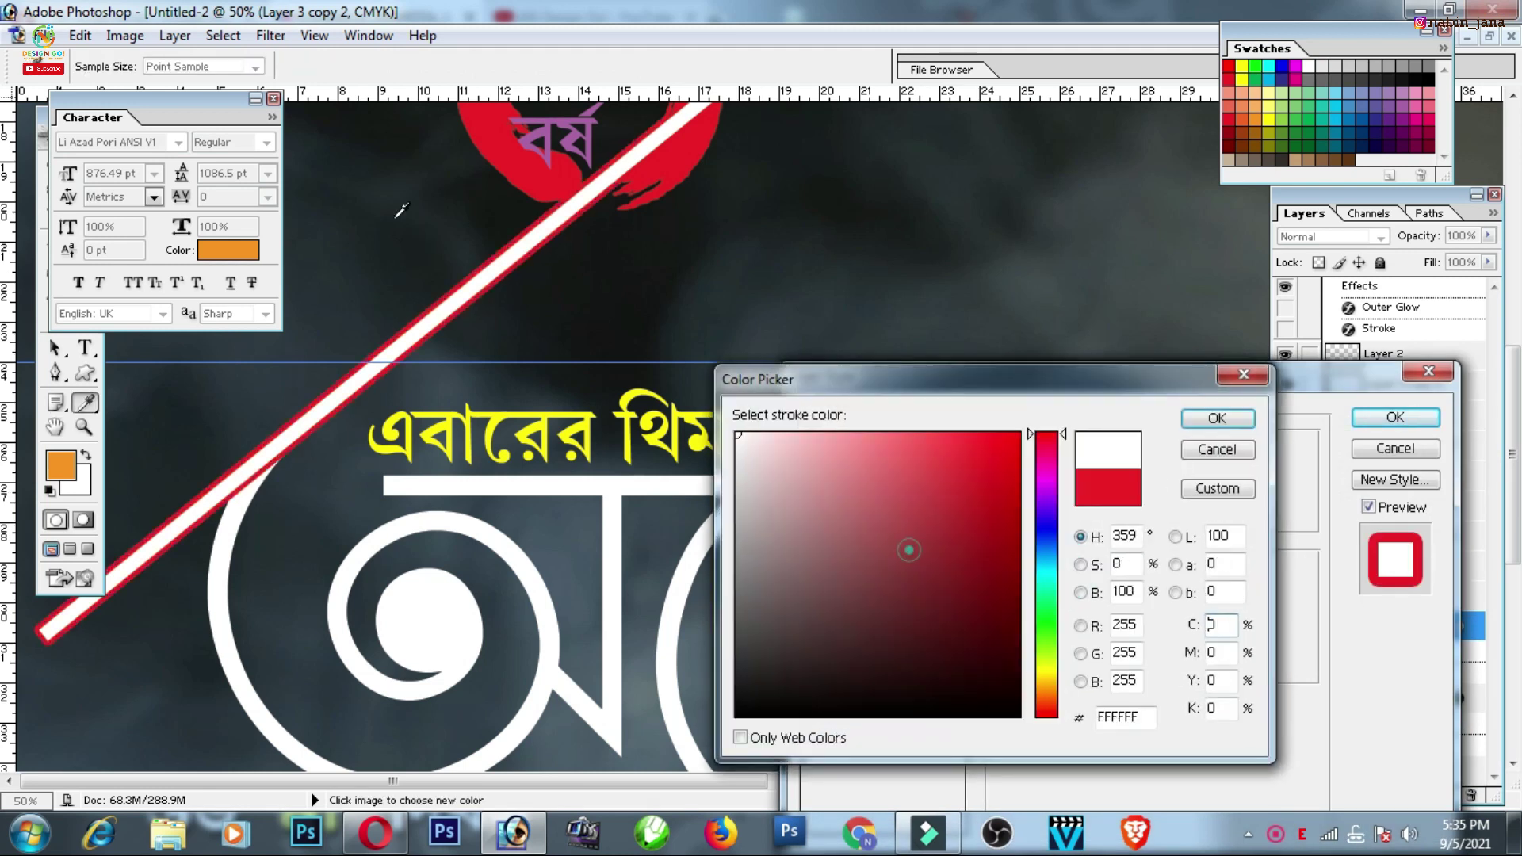
pyautogui.click(483, 282)
pyautogui.click(1216, 418)
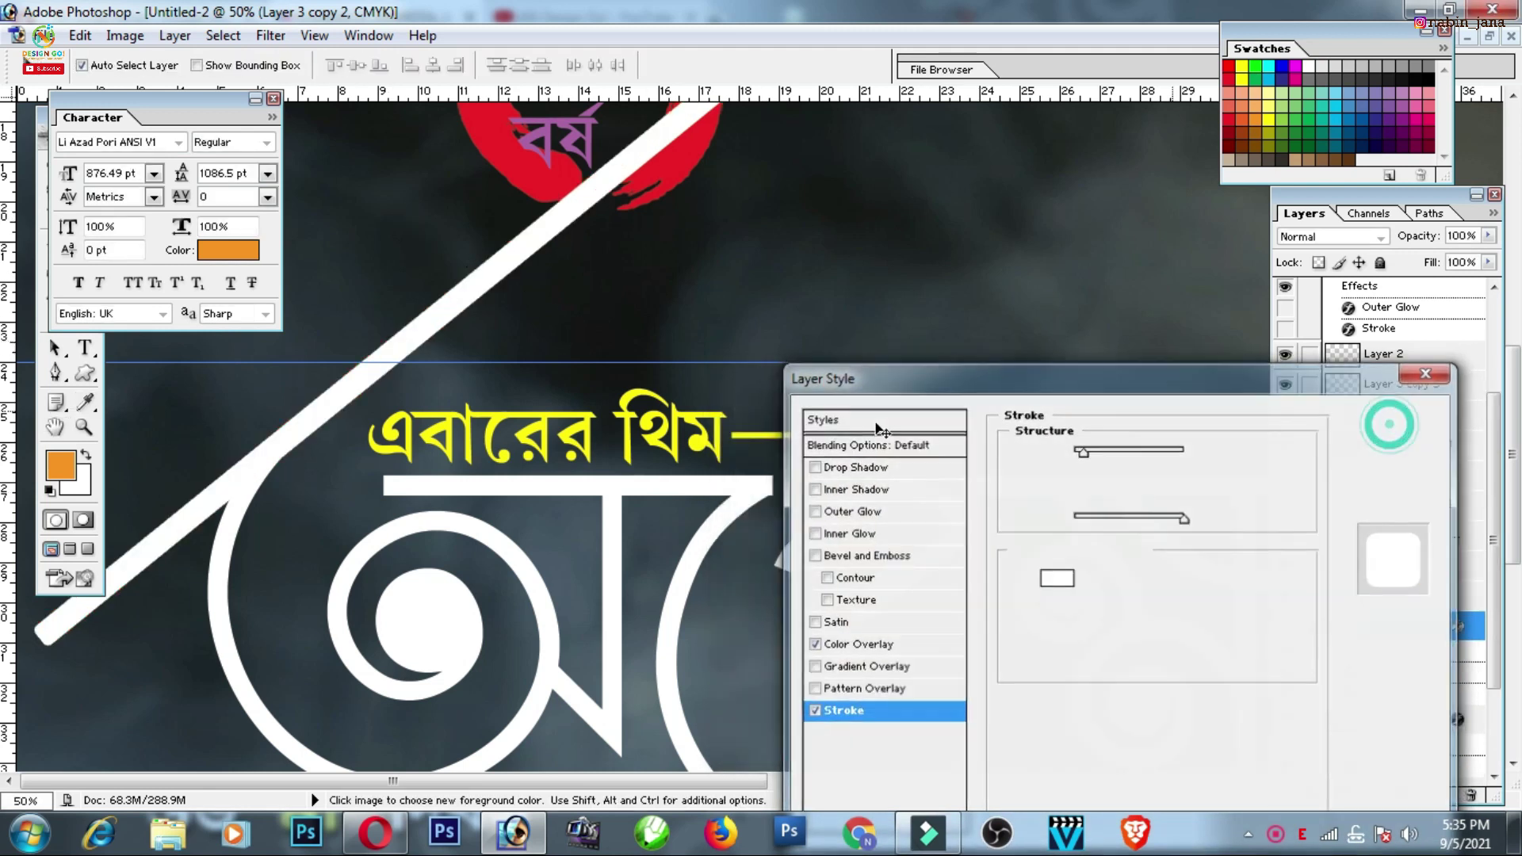
pyautogui.click(1395, 418)
# Set the trident's white stroke size to 5 px
pyautogui.press('v')
pyautogui.hotkey('ctrl', '-')
pyautogui.hotkey('ctrl', '-')
pyautogui.hotkey('ctrl', '-')
pyautogui.hotkey('ctrl', '+')
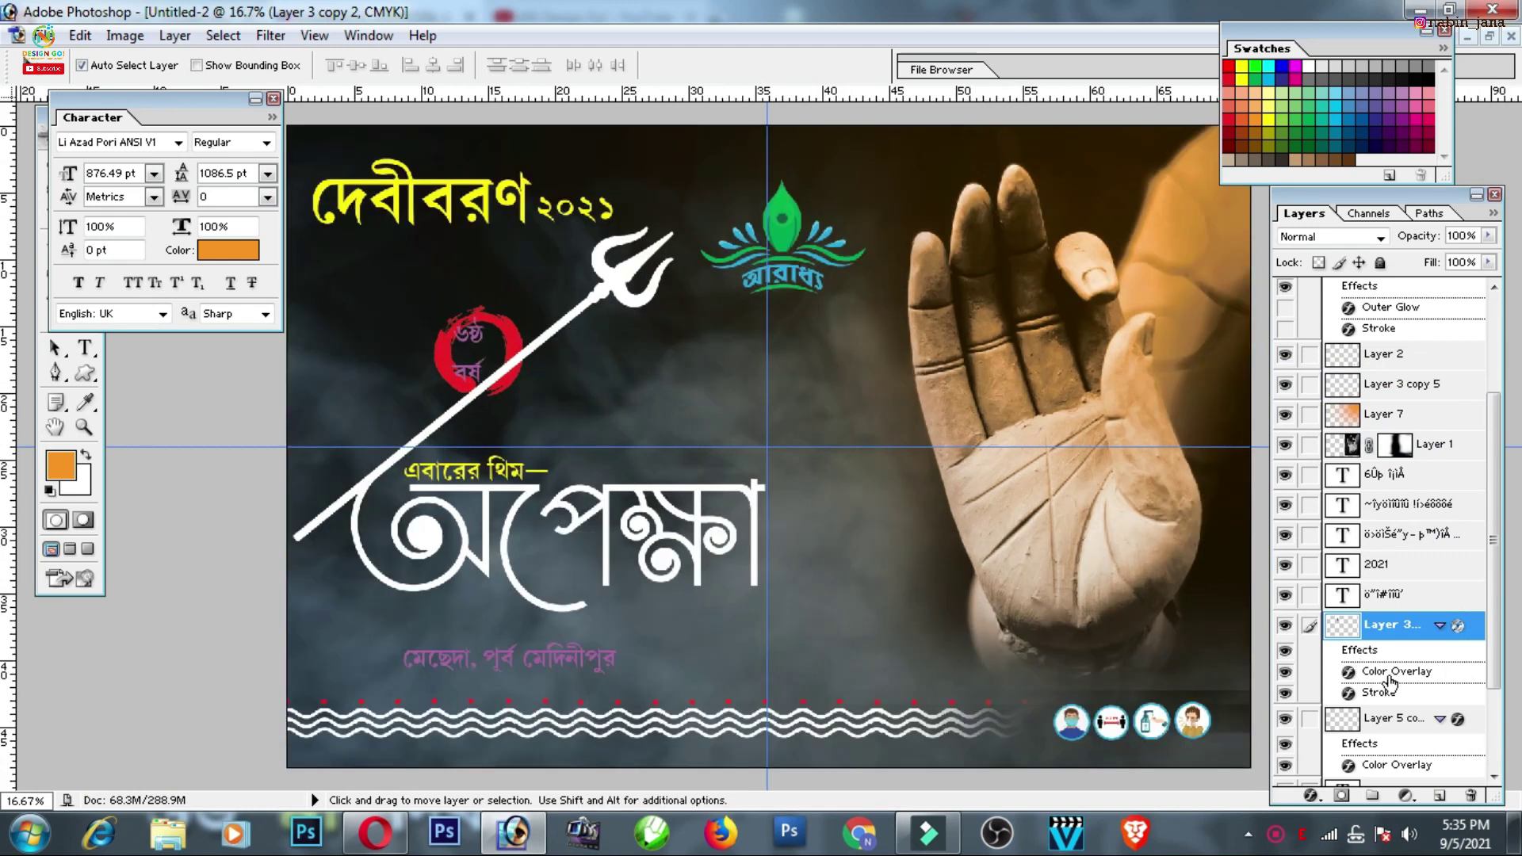
pyautogui.doubleClick(1378, 692)
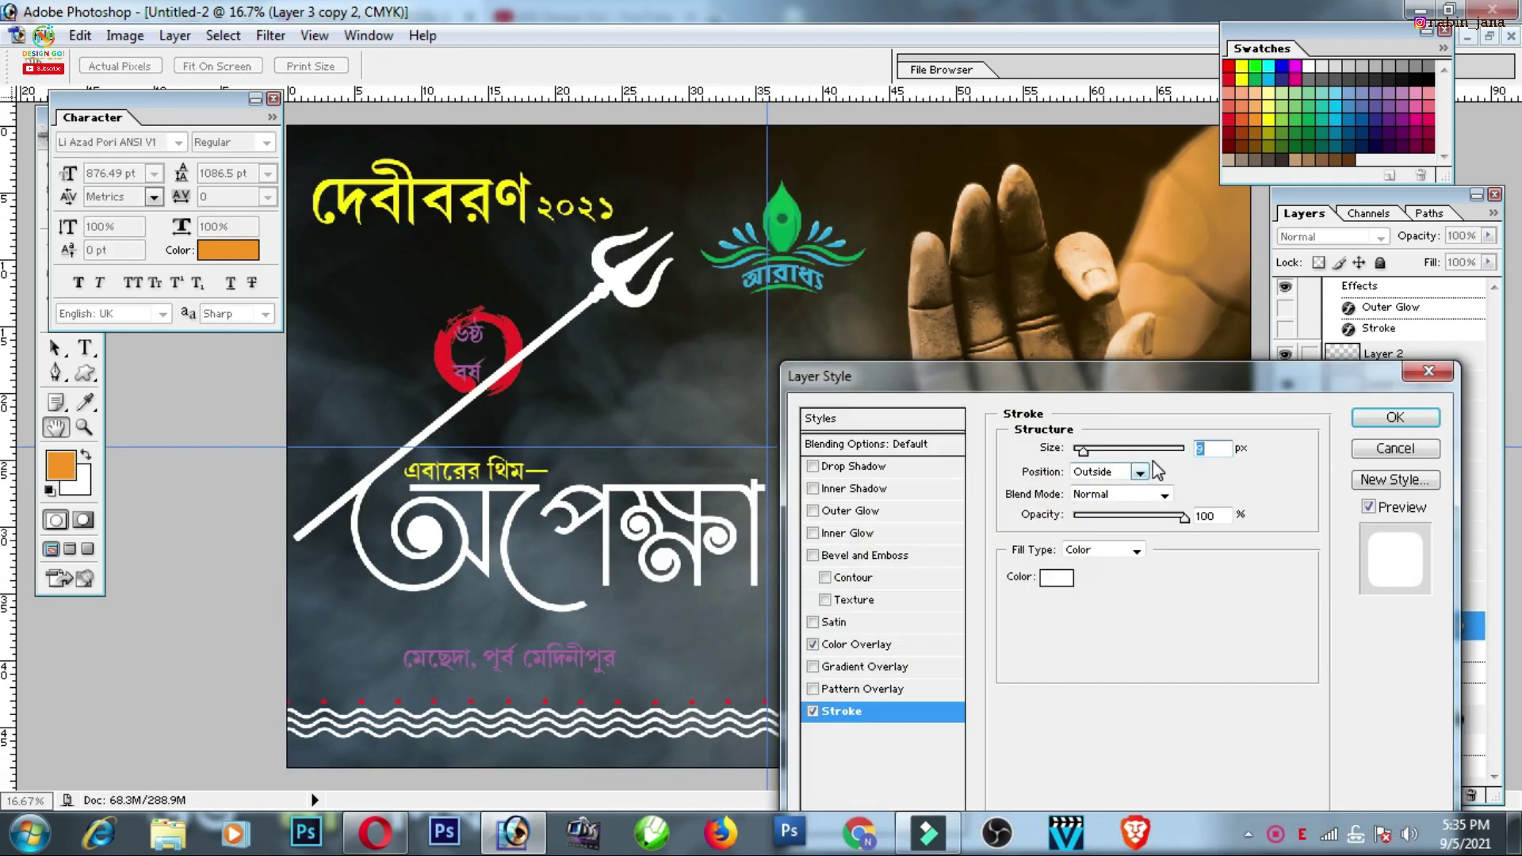
pyautogui.write('5')
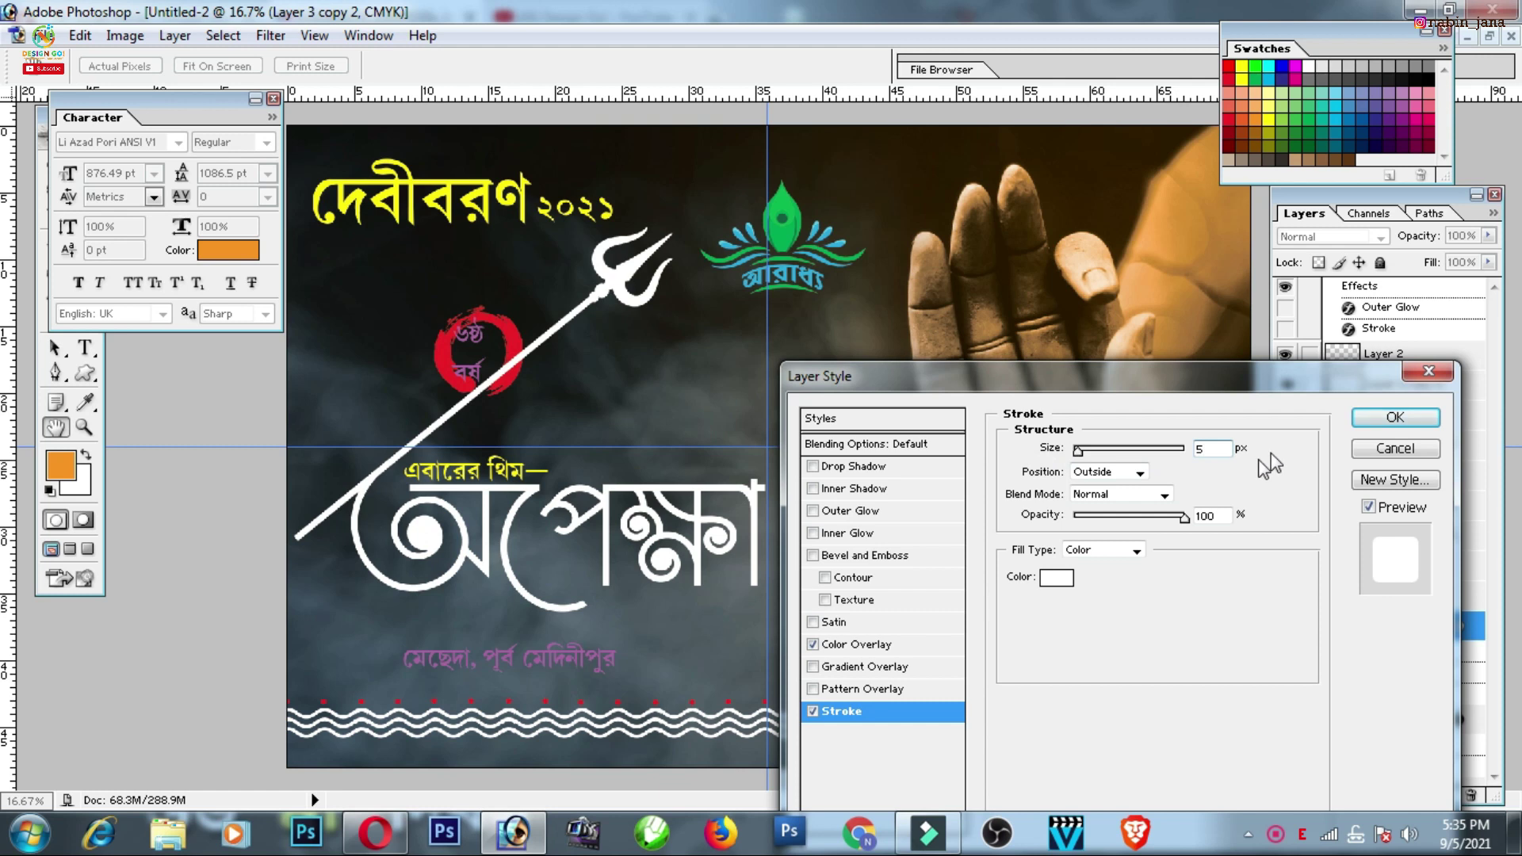
pyautogui.click(1384, 421)
# Enlarge the red ring to 130%
pyautogui.hotkey('ctrl', '+')
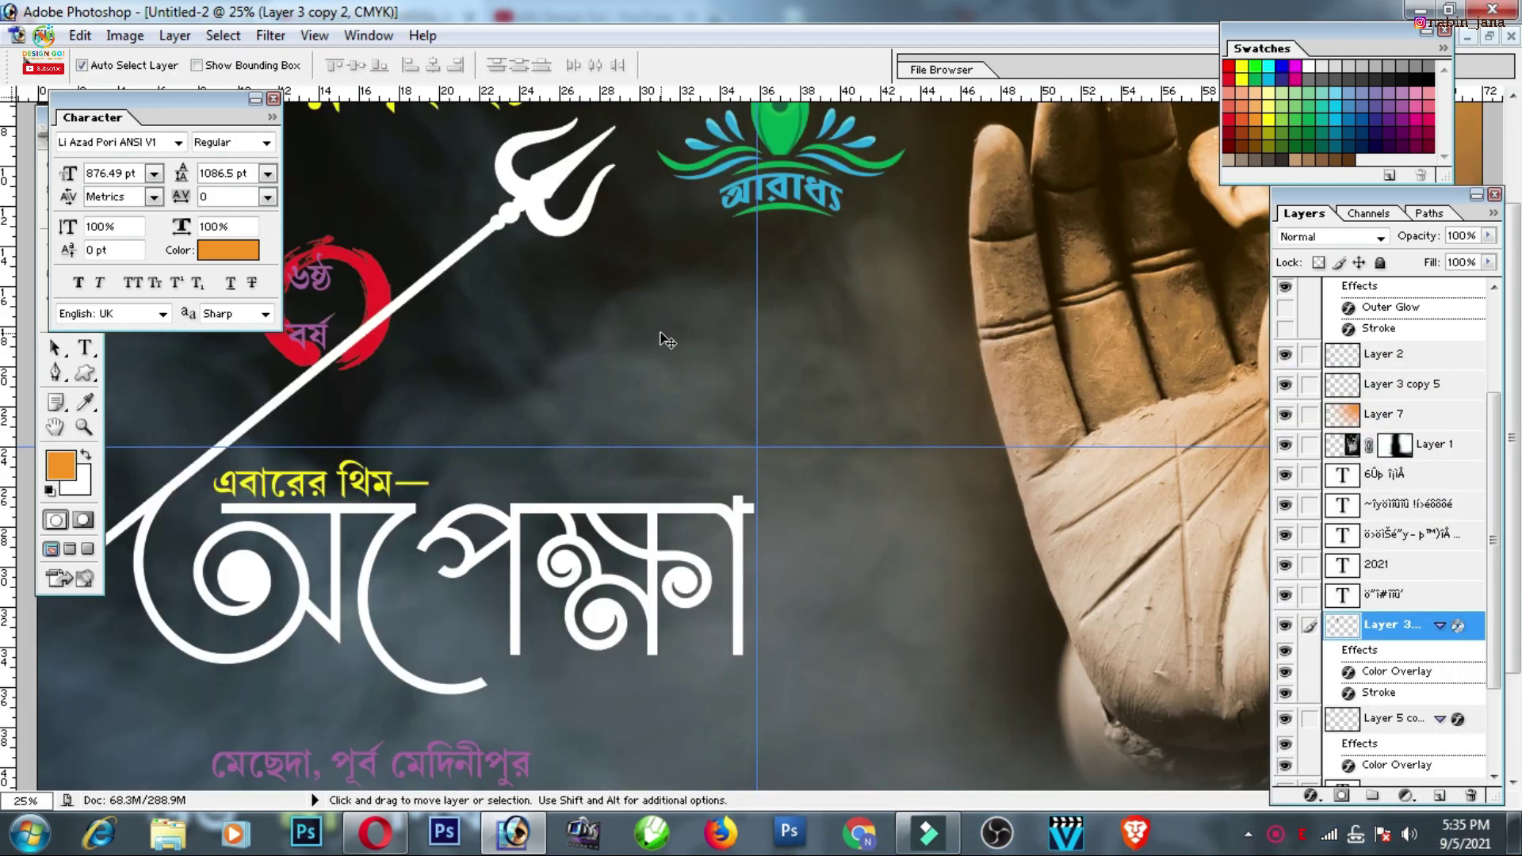
pyautogui.hotkey('ctrl', '+')
pyautogui.scroll(5, 566, 303)
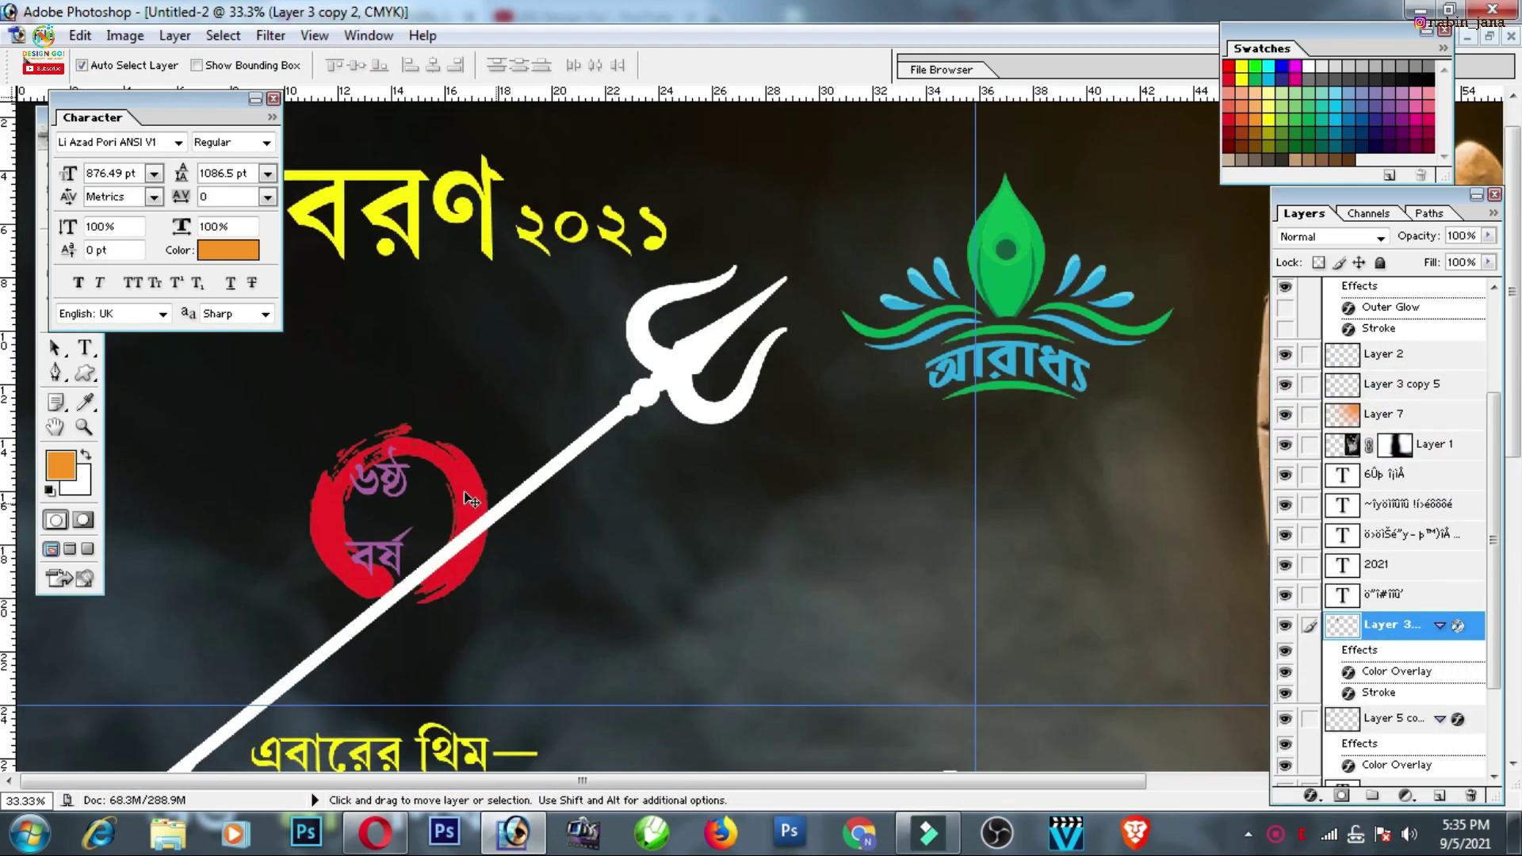
pyautogui.moveTo(476, 555); pyautogui.dragTo(536, 532)
pyautogui.hotkey('ctrl', 't')
pyautogui.moveTo(519, 640); pyautogui.dragTo(547, 667)
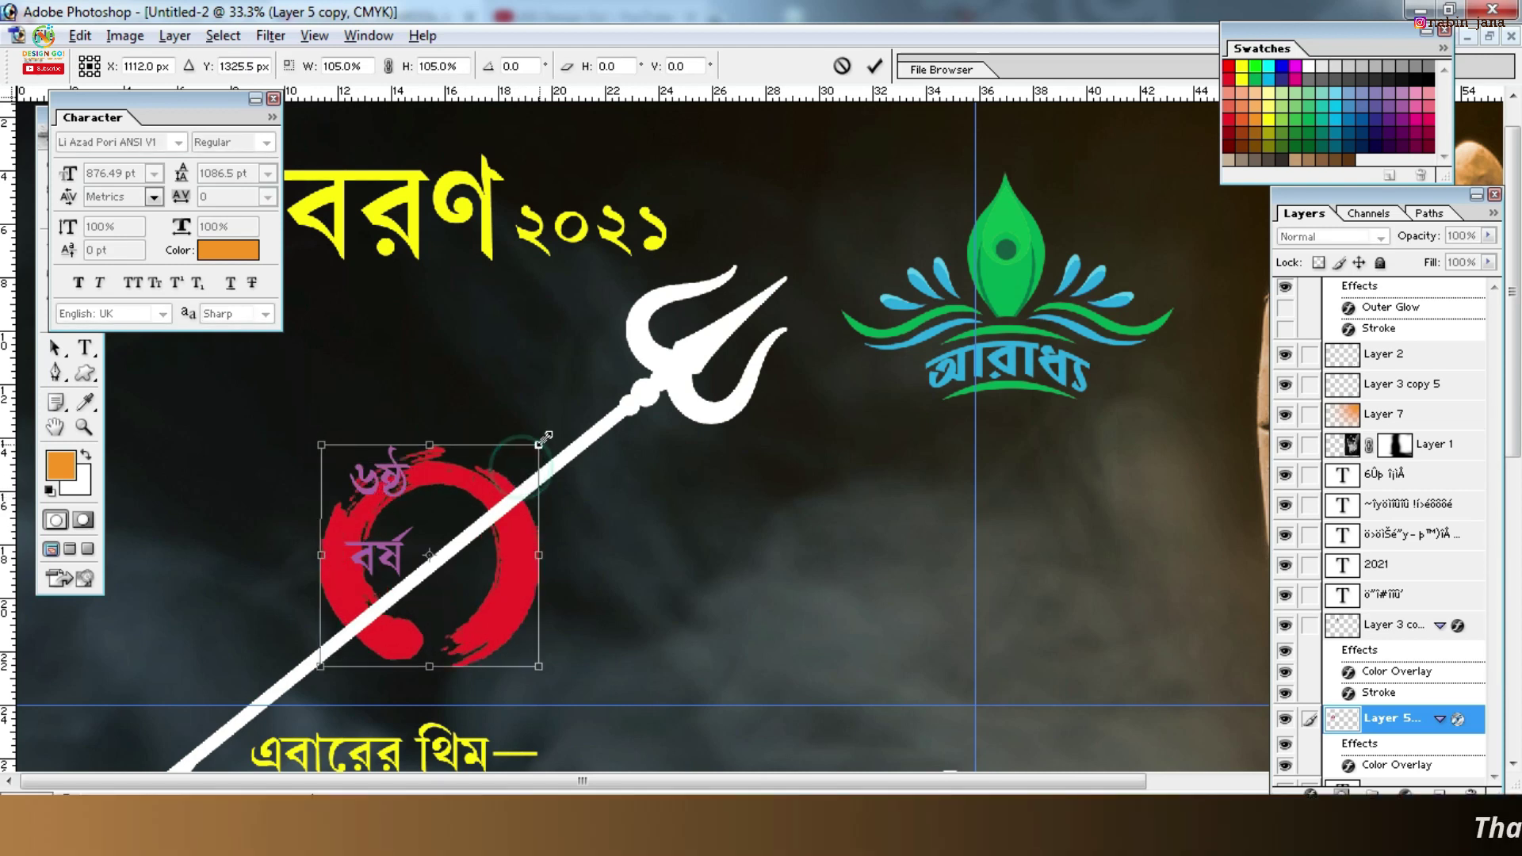
pyautogui.press('Return')
# Raise the red ring's layer above the trident and move the ring up-right
pyautogui.hotkey('ctrl', ']')
pyautogui.hotkey('ctrl', ']')
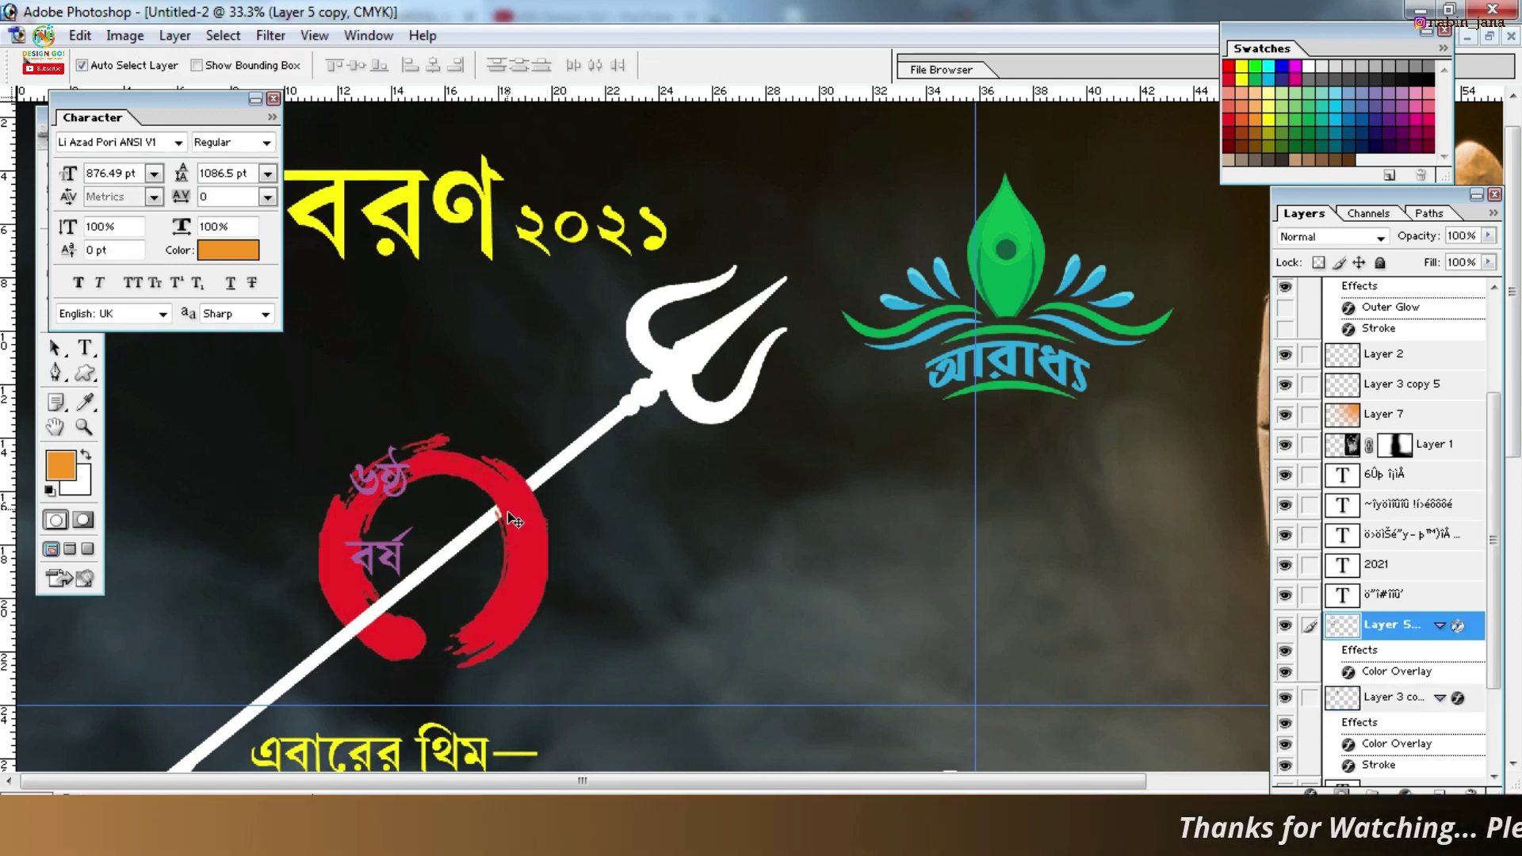
pyautogui.hotkey('ctrl', ']')
pyautogui.moveTo(511, 523); pyautogui.dragTo(555, 490)
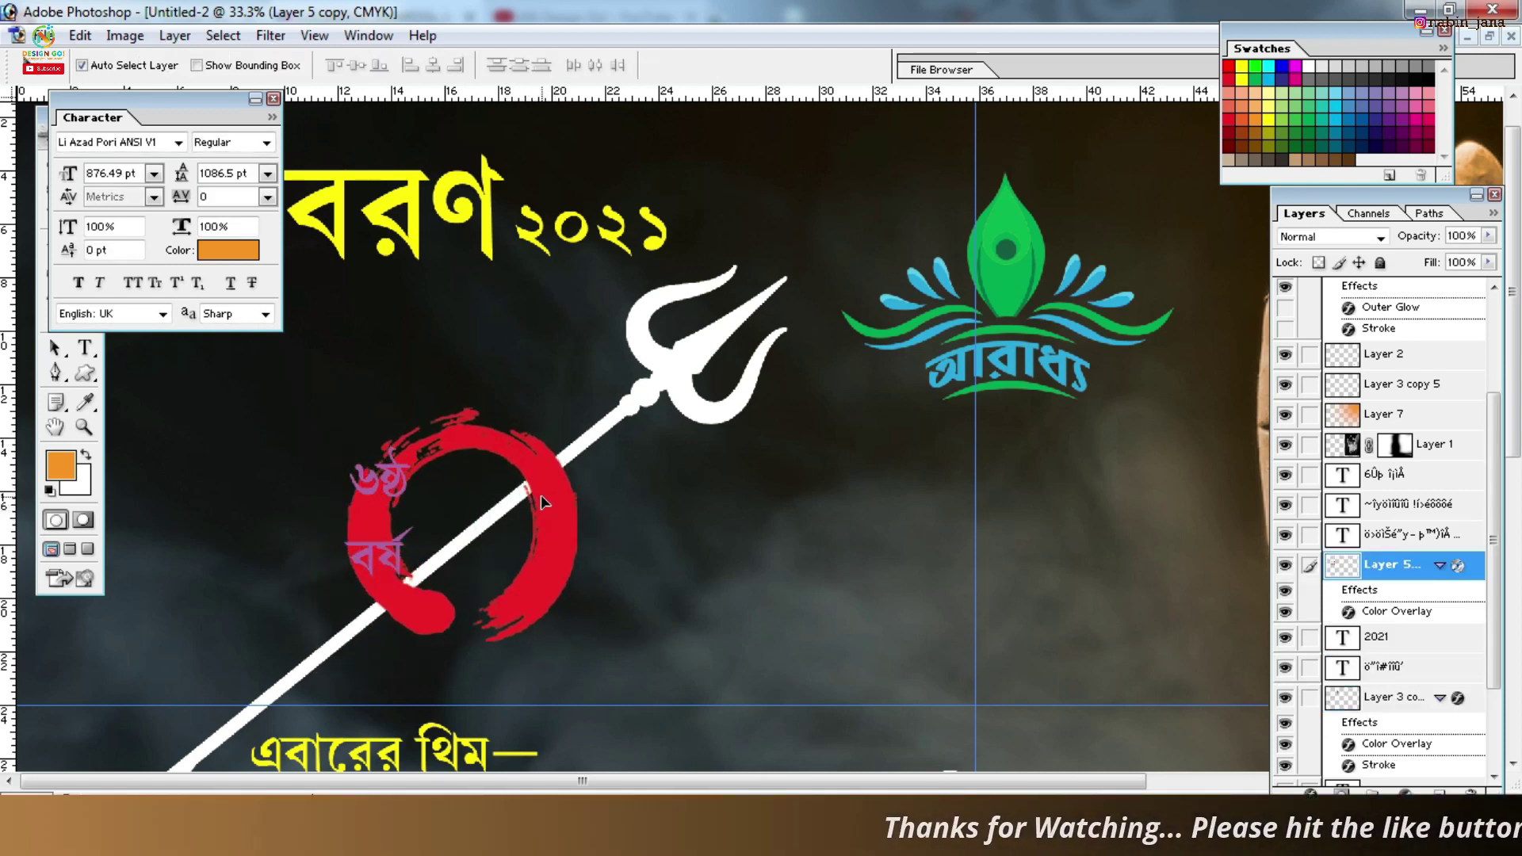
pyautogui.scroll(-3, 547, 492)
pyautogui.scroll(-3, 583, 442)
# Zoom in on the large অ letter and nudge the trident up slightly
pyautogui.hotkey('ctrl', '+')
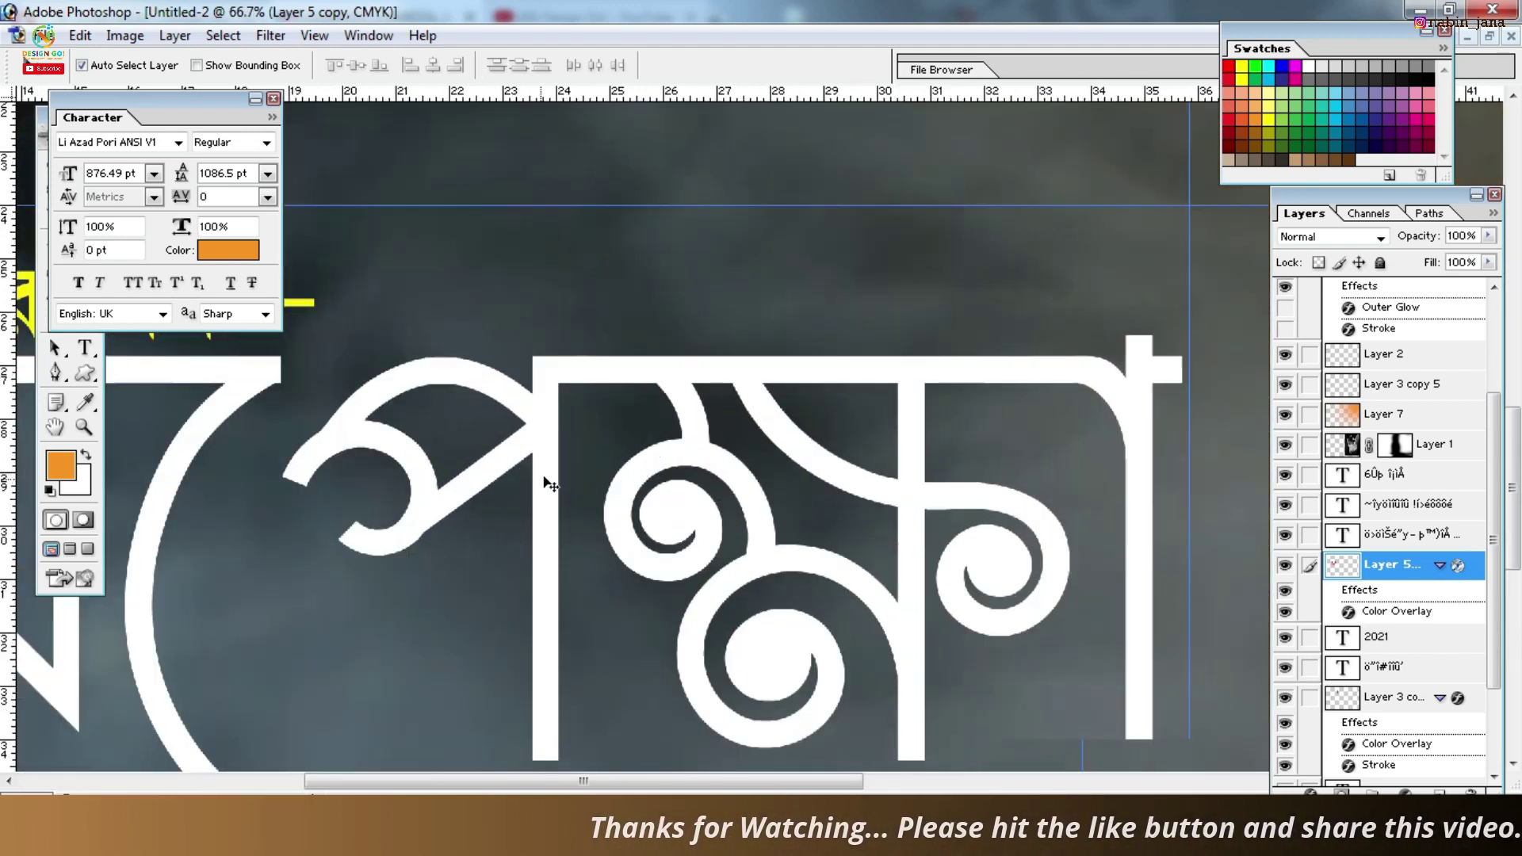
pyautogui.moveTo(363, 531); pyautogui.dragTo(440, 538)
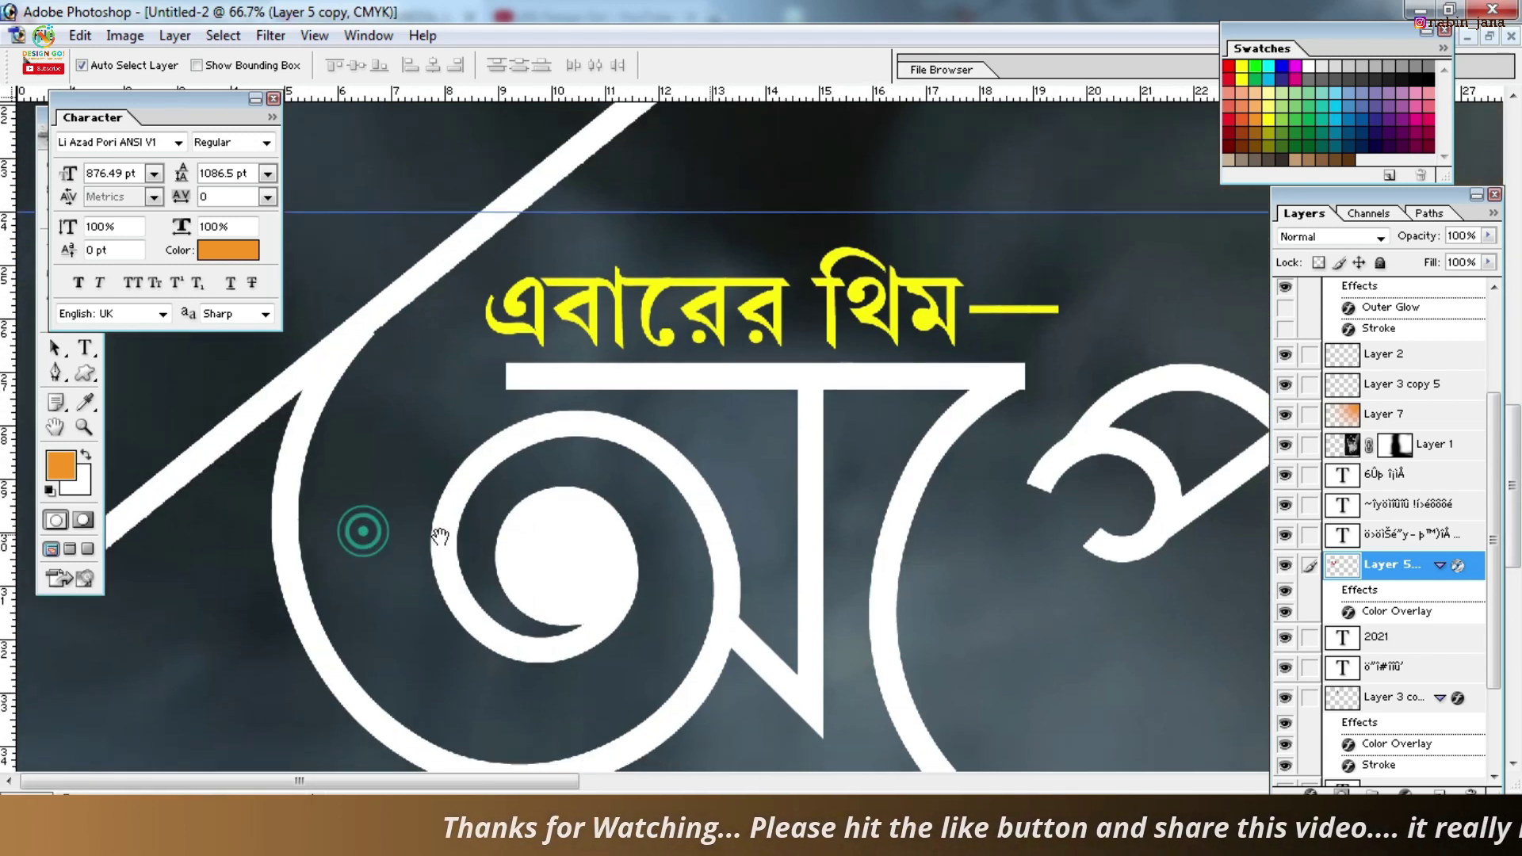
pyautogui.click(315, 359)
pyautogui.press('Up')
pyautogui.press('Up')
pyautogui.click(303, 369)
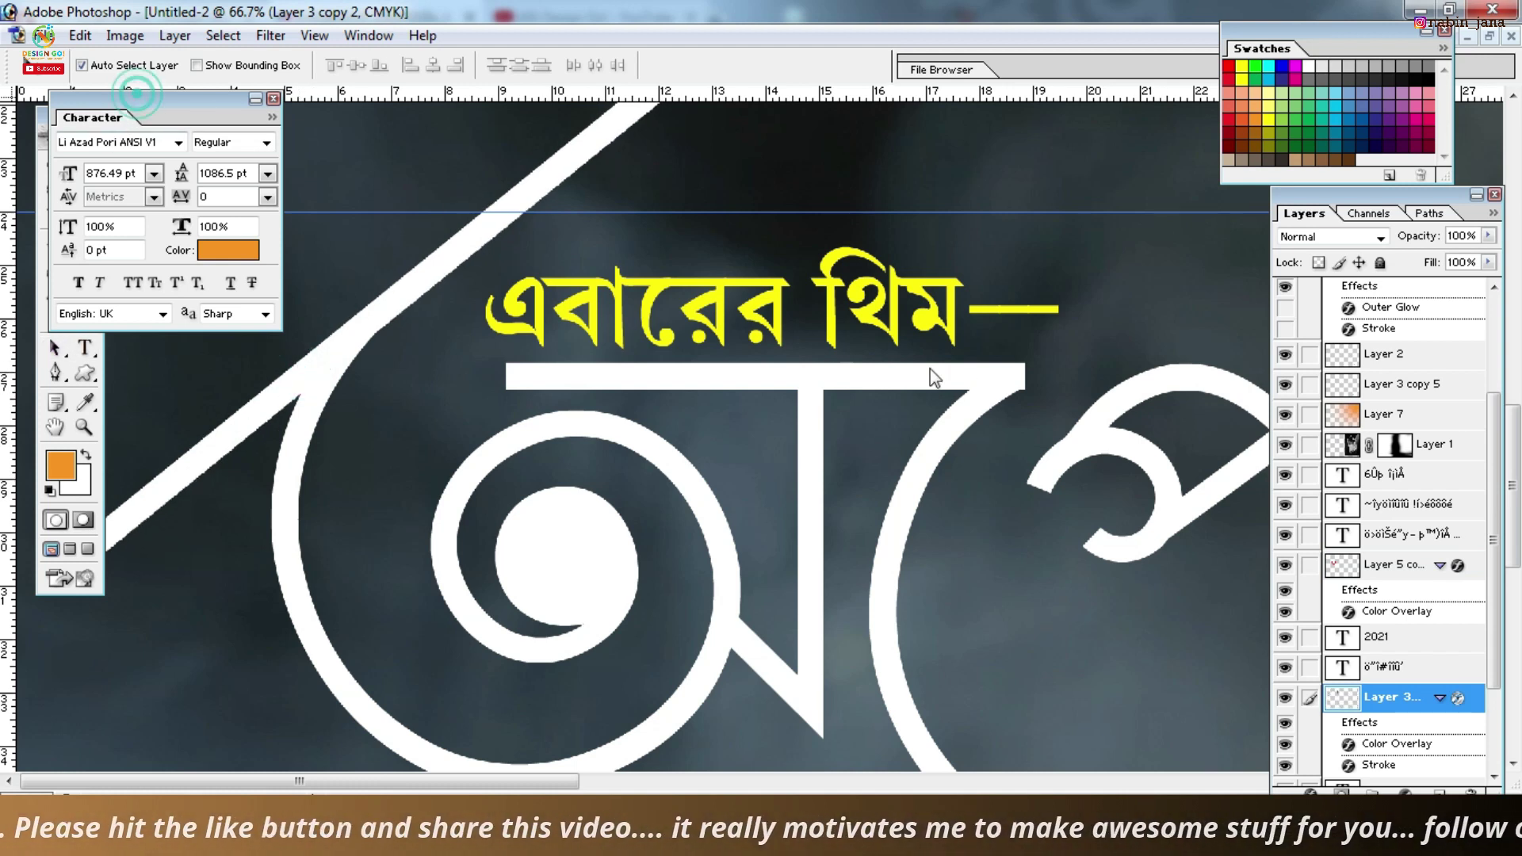
# Link a new empty layer to the trident and merge them (Ctrl+E) to flatten its effects
pyautogui.moveTo(136, 99); pyautogui.dragTo(705, 315)
pyautogui.moveTo(299, 390); pyautogui.dragTo(312, 514)
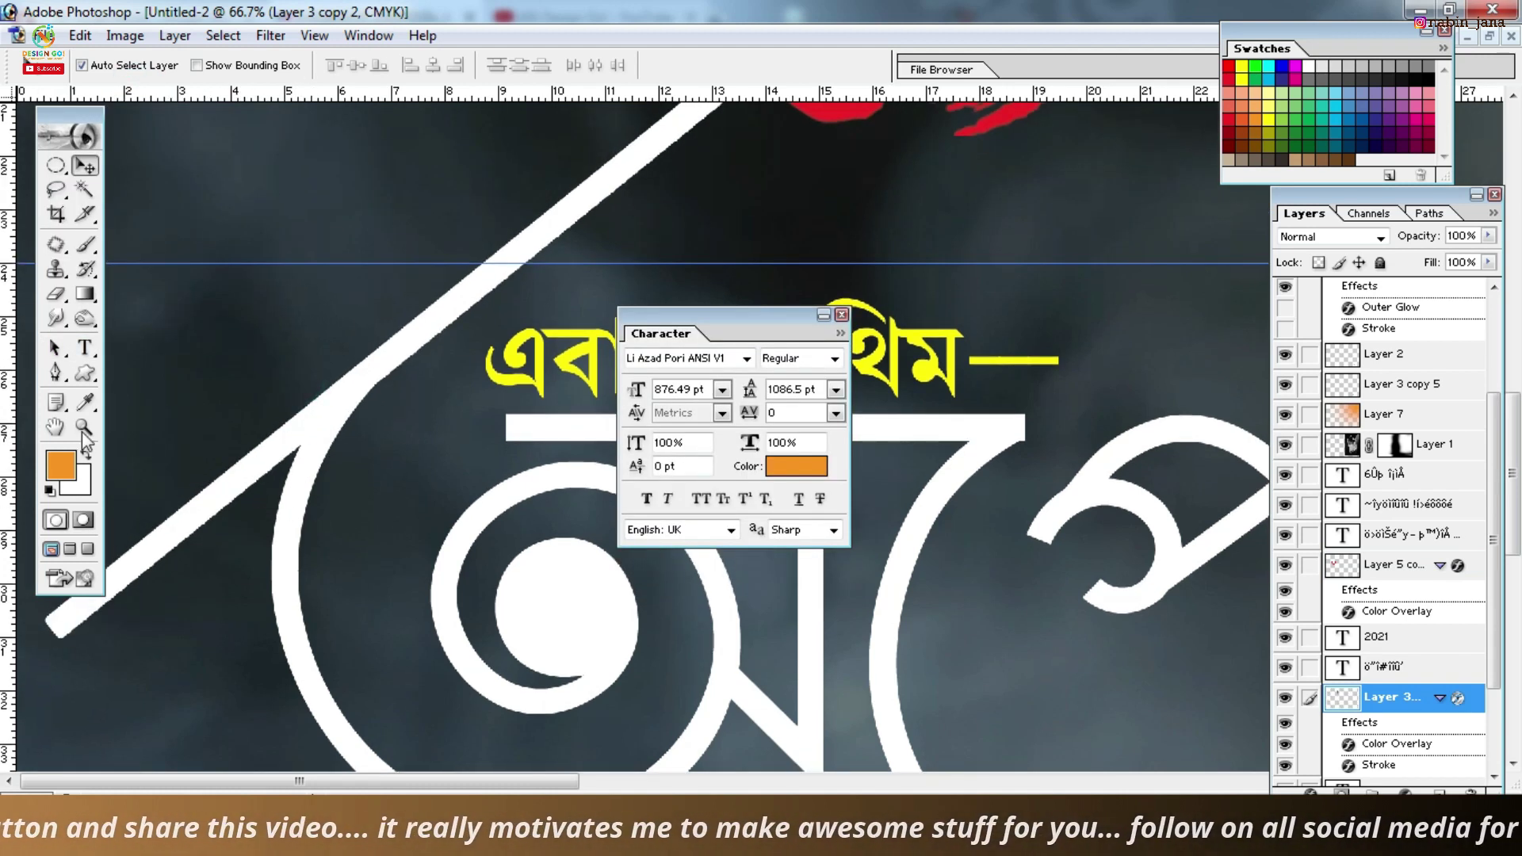
pyautogui.click(1284, 699)
pyautogui.click(1441, 790)
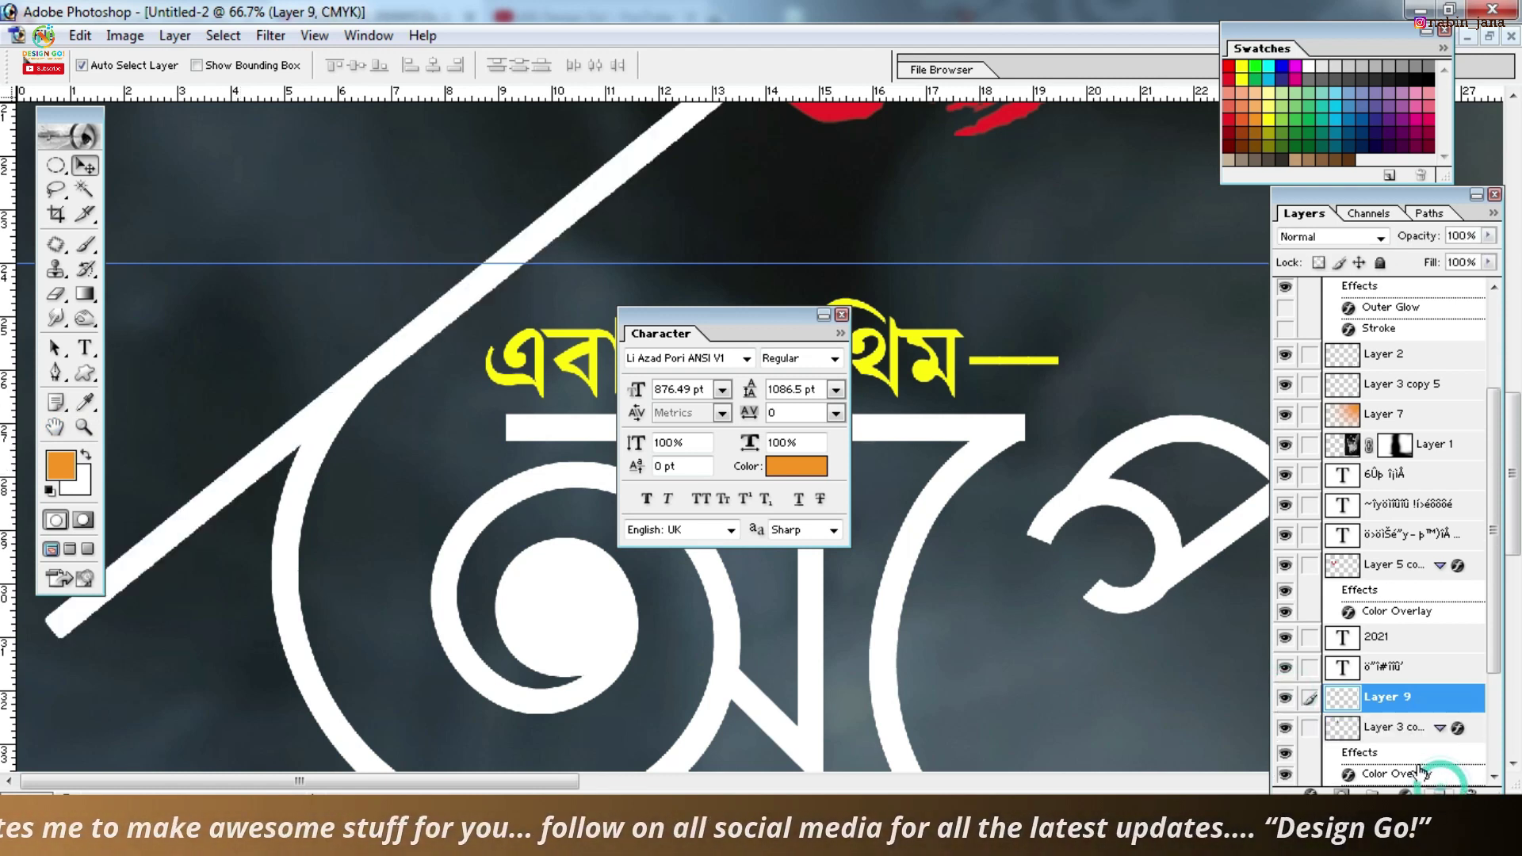
pyautogui.click(1391, 727)
pyautogui.click(1308, 698)
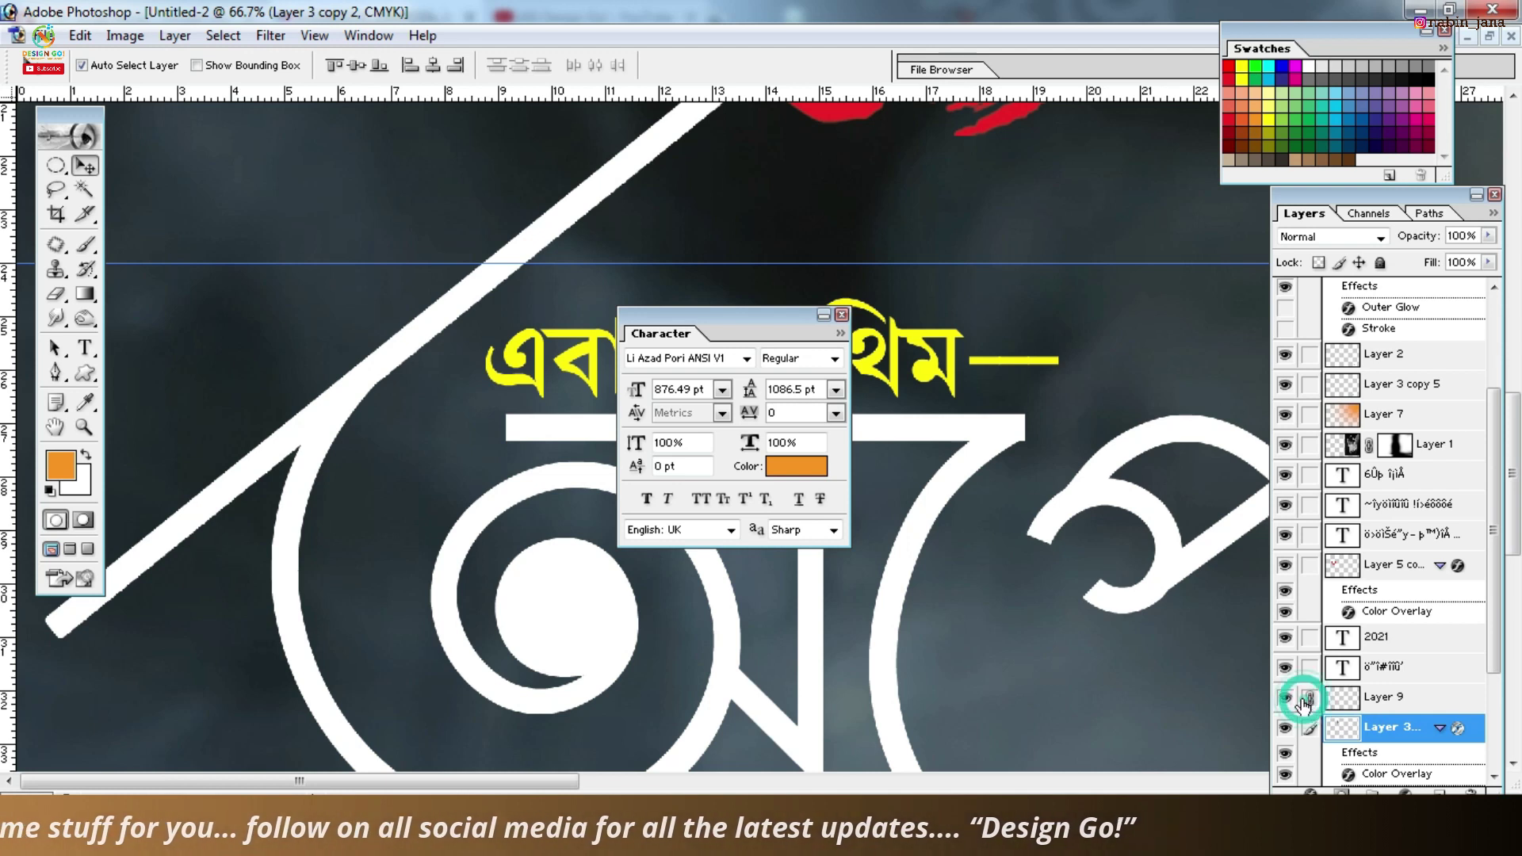
pyautogui.hotkey('ctrl', 'e')
pyautogui.click(1284, 699)
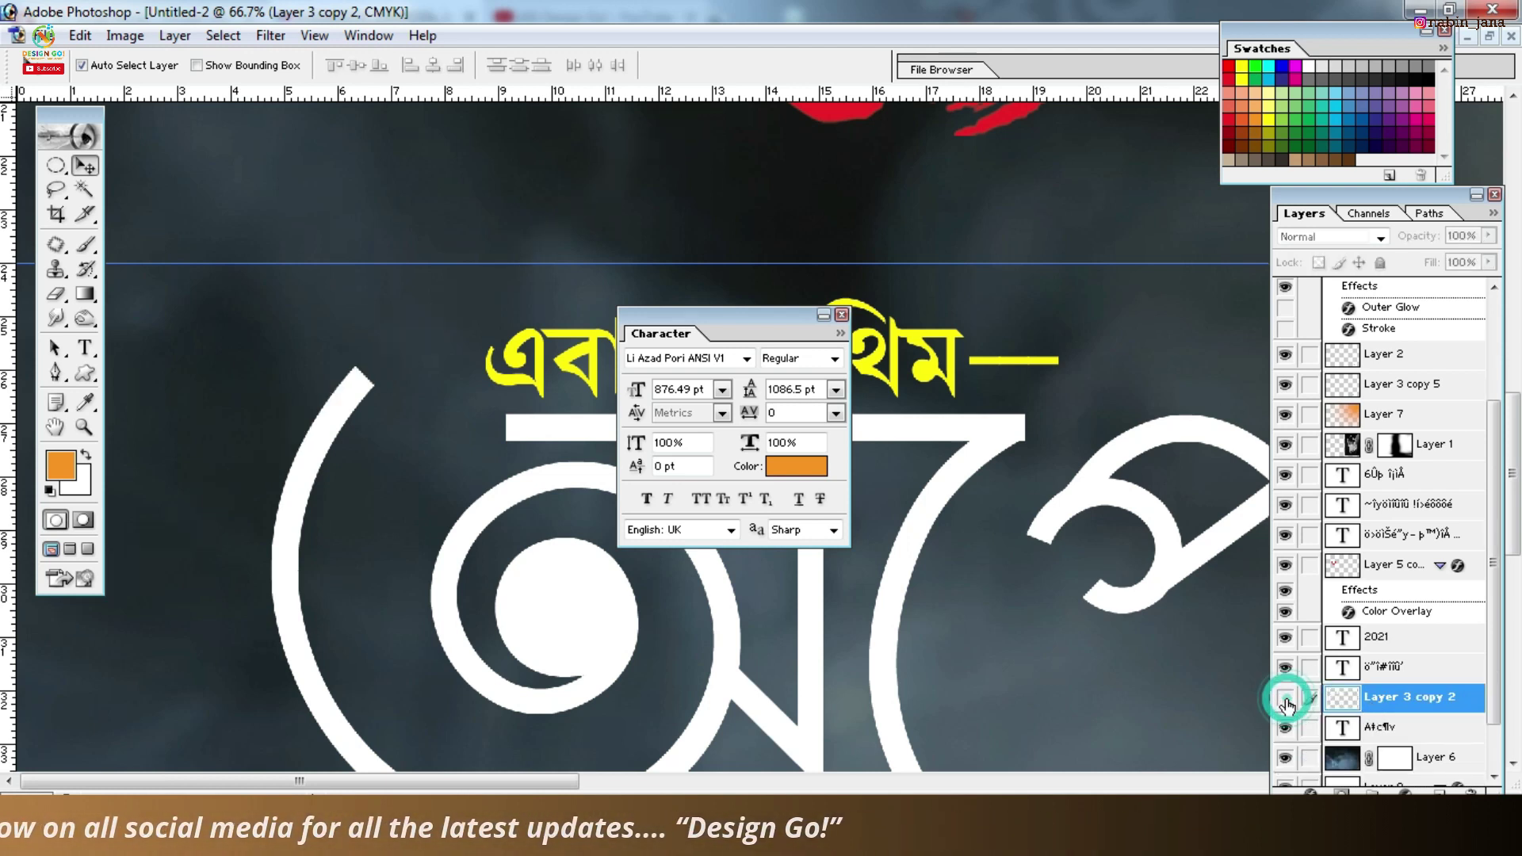
pyautogui.click(1284, 699)
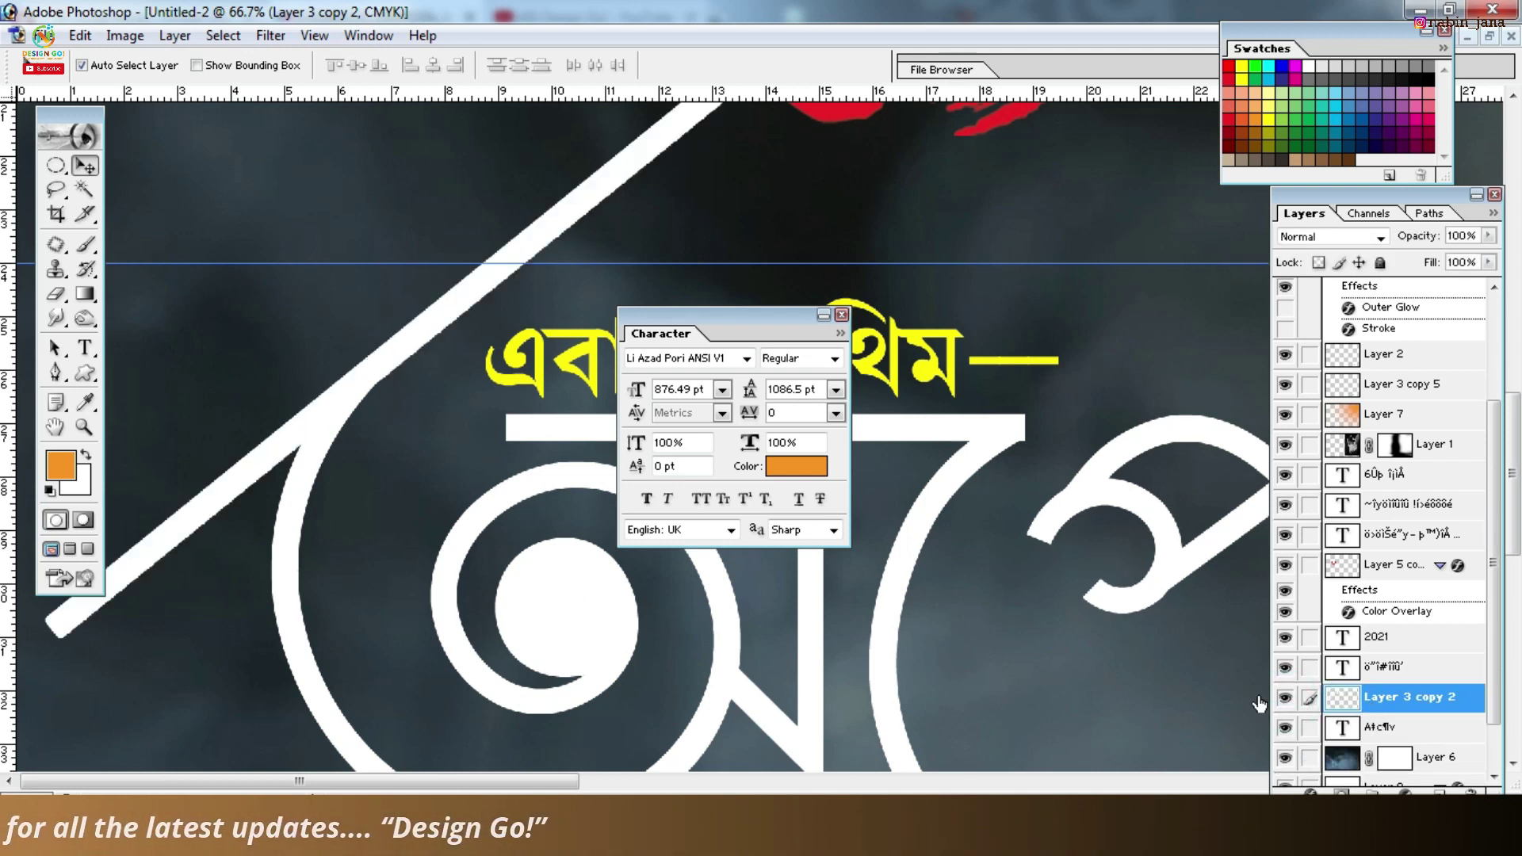
pyautogui.click(55, 374)
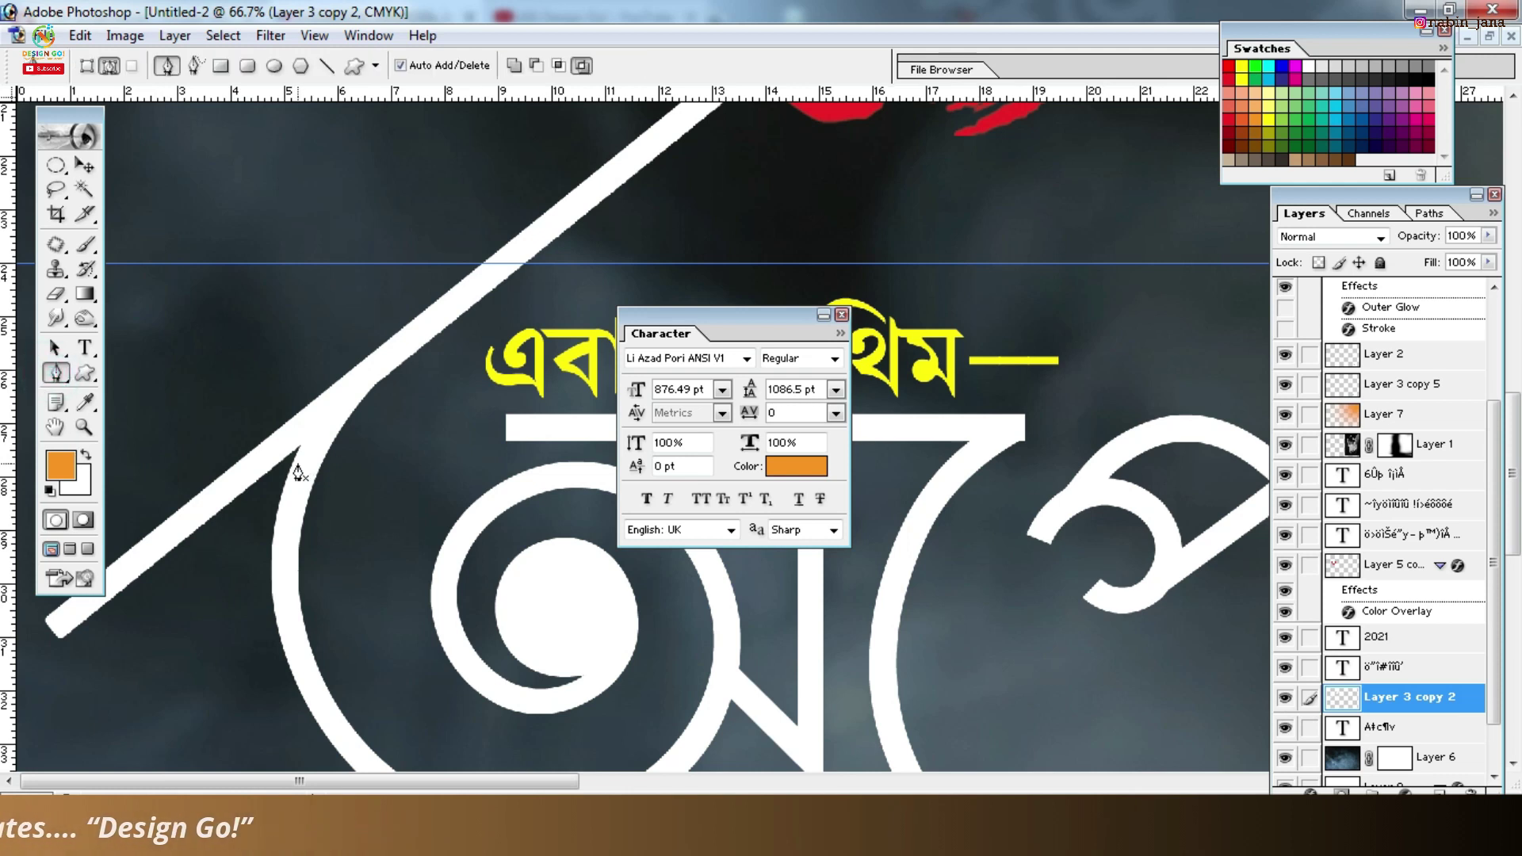
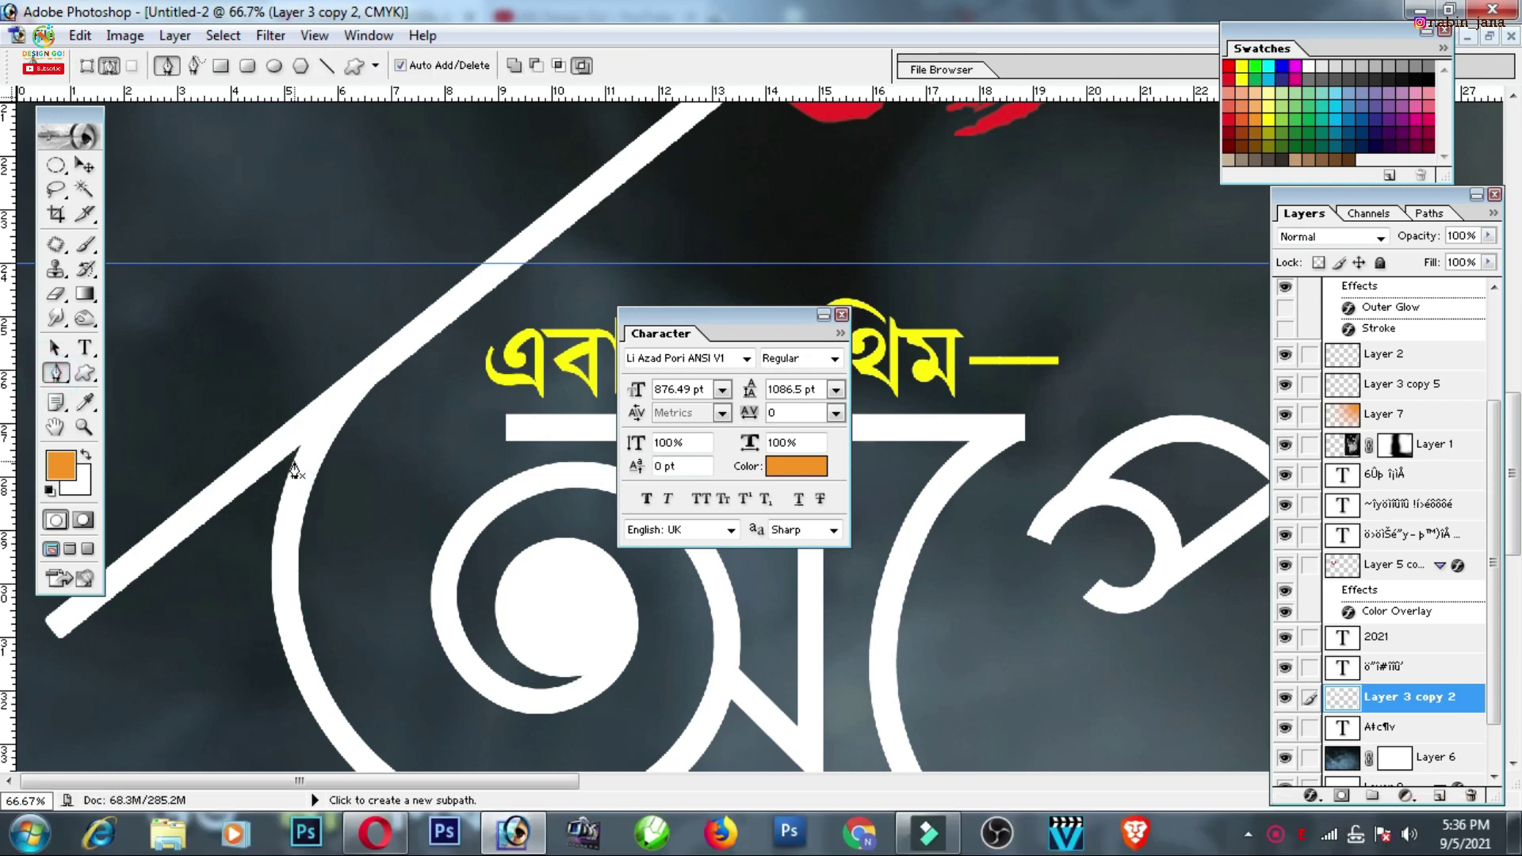
# Make two trial pen outlines along the letter's curve and trident shaft, discarding both
pyautogui.moveTo(474, 224); pyautogui.dragTo(586, 159)
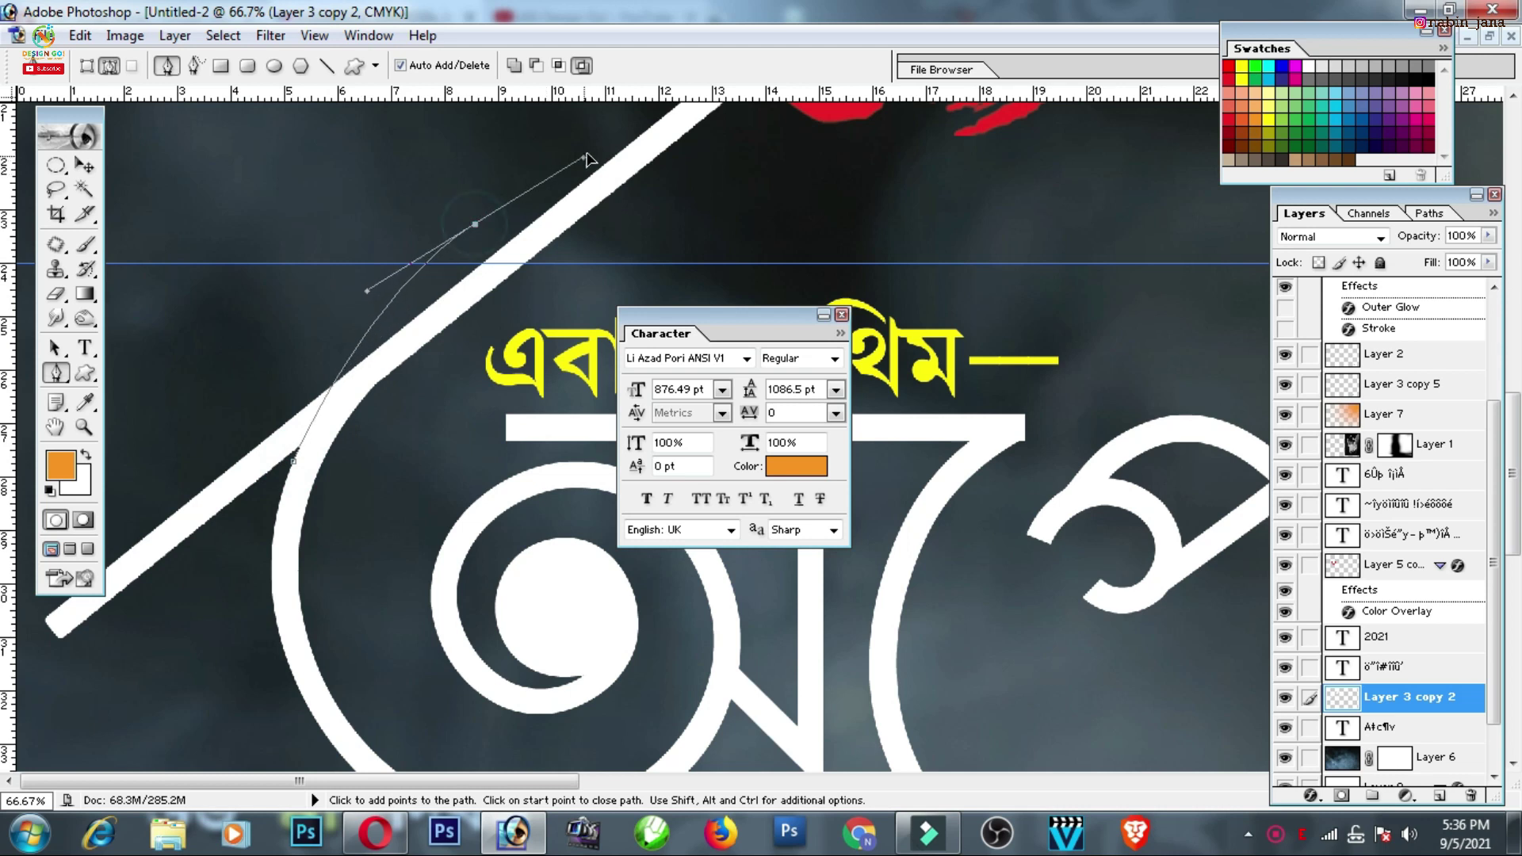
pyautogui.press('Return')
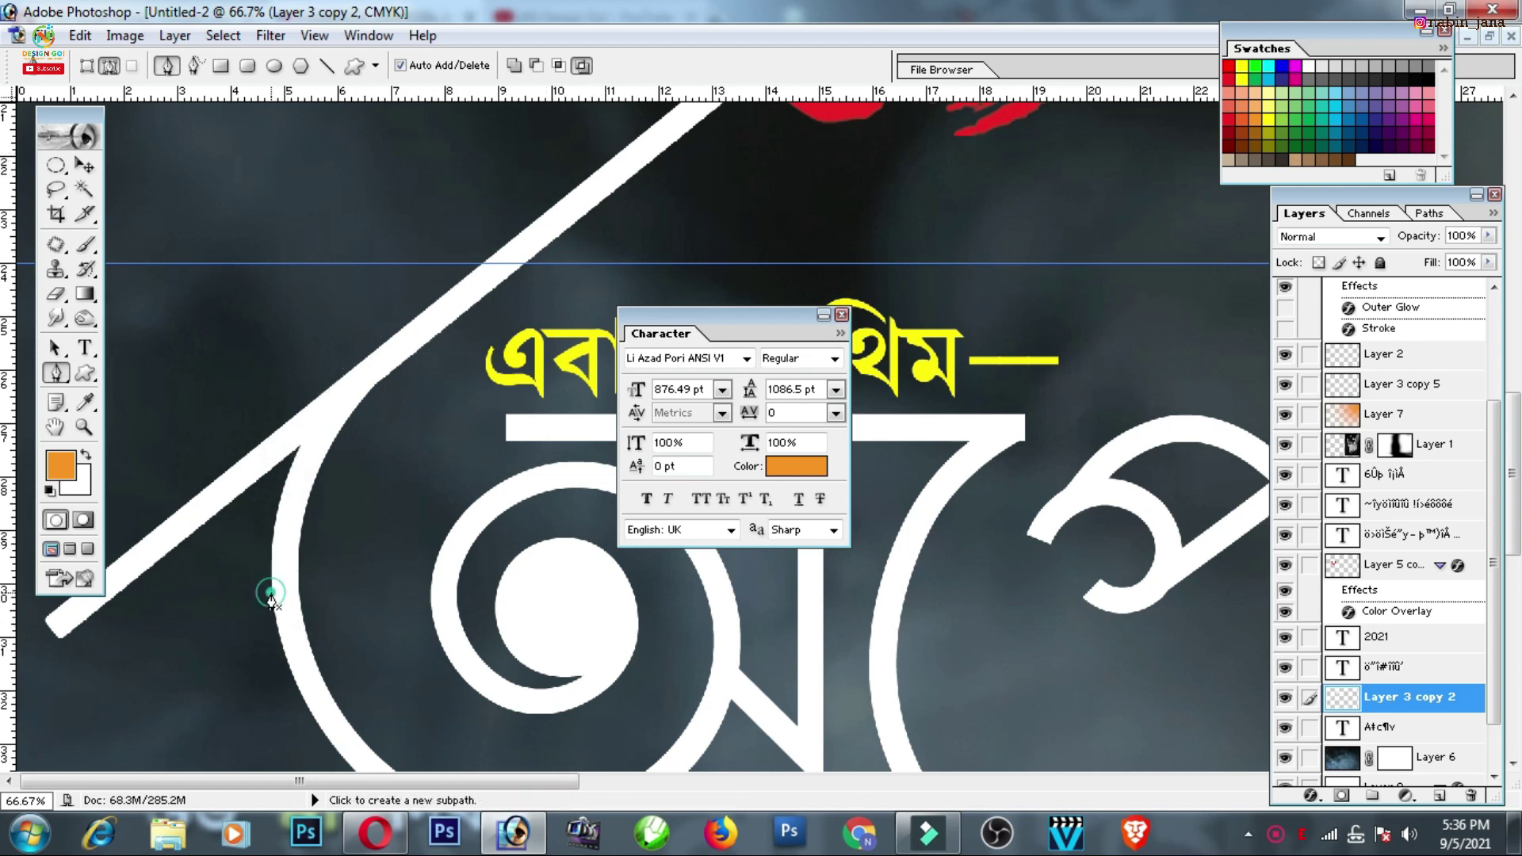
pyautogui.click(270, 594)
pyautogui.scroll(10, 615, 111)
pyautogui.click(614, 163)
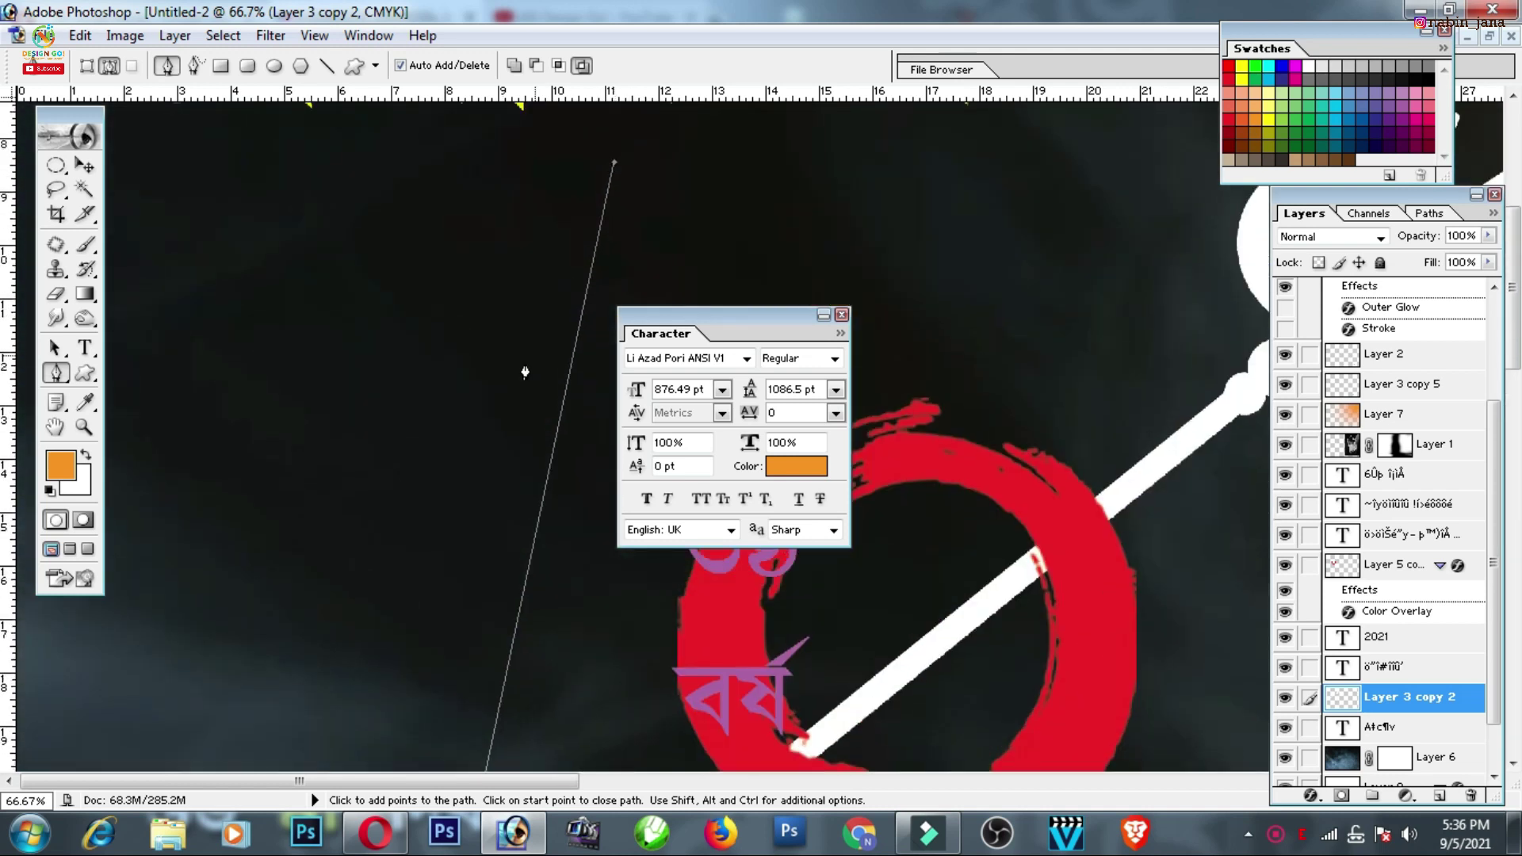
pyautogui.hotkey('ctrl', '-')
pyautogui.scroll(-5, 412, 238)
pyautogui.scroll(-5, 408, 230)
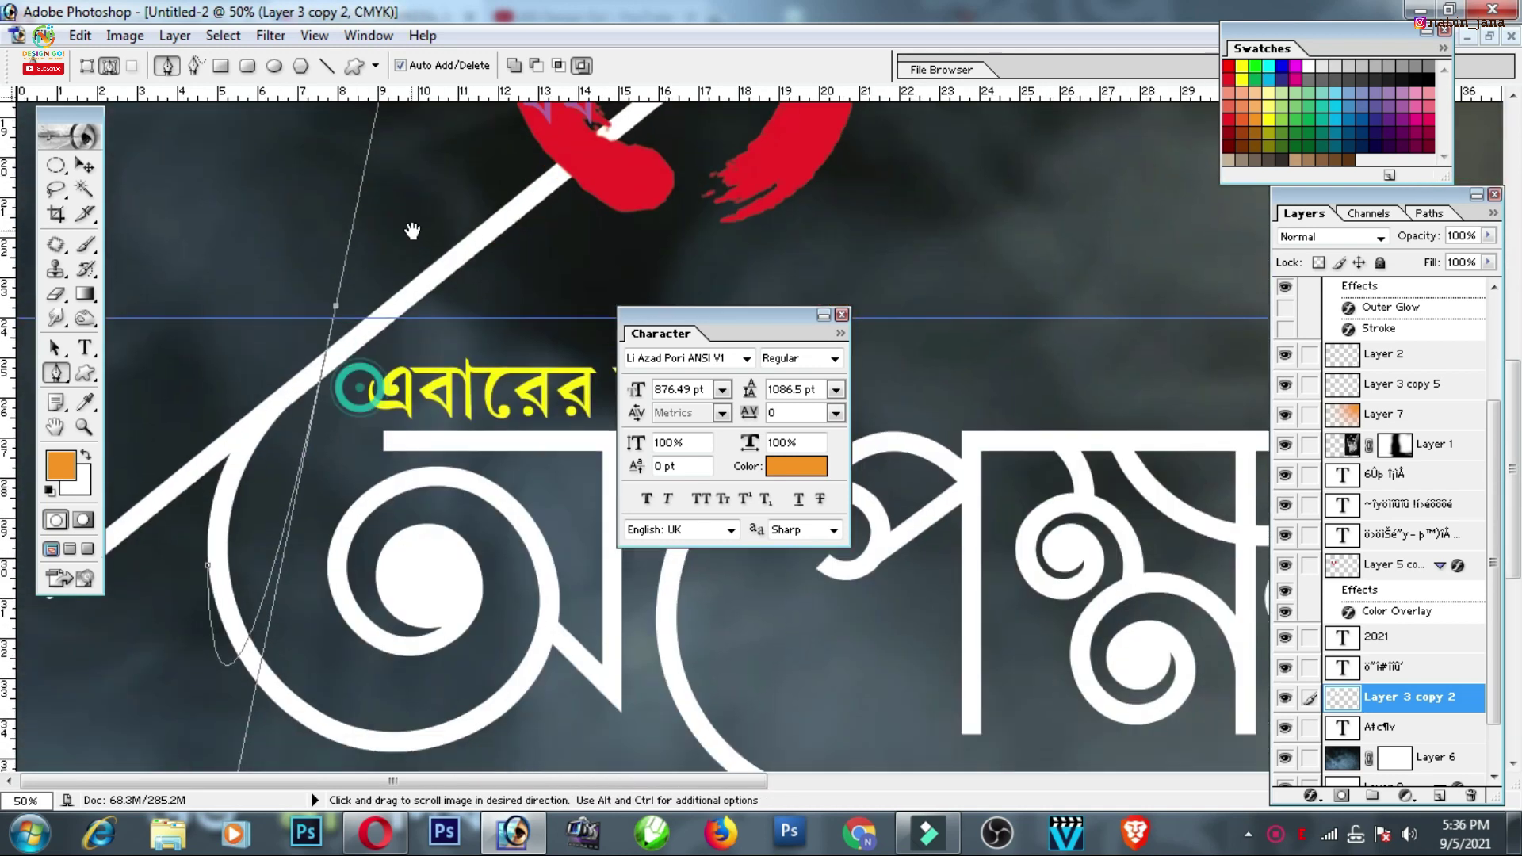
pyautogui.moveTo(314, 296)
pyautogui.mouseDown()
pyautogui.moveTo(424, 181)
pyautogui.moveTo(423, 161)
pyautogui.mouseUp()
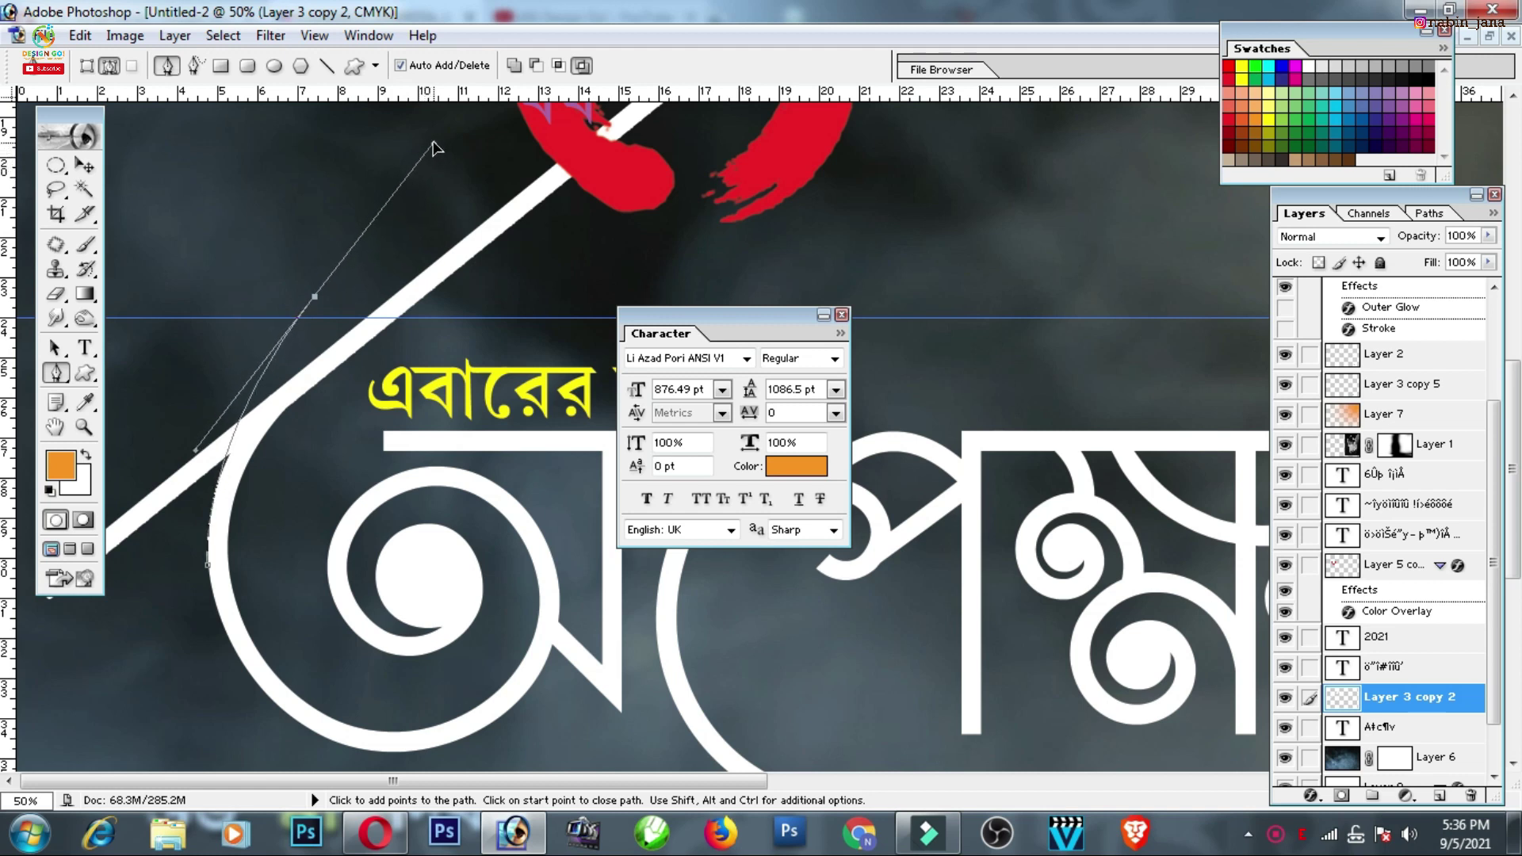
pyautogui.moveTo(435, 145); pyautogui.dragTo(428, 150)
pyautogui.press('Return')
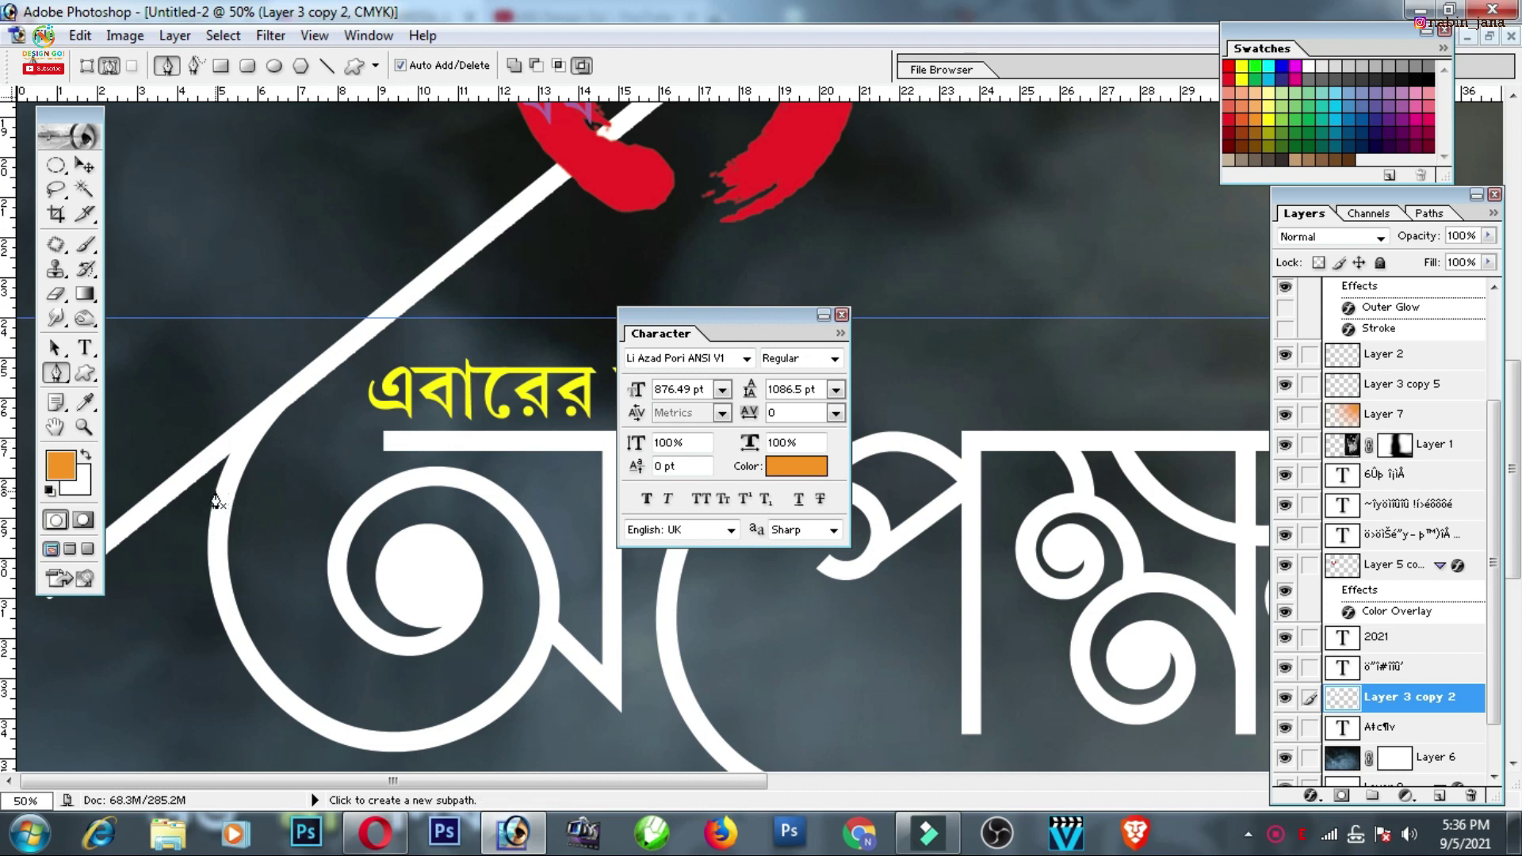
# Trace a new outline along the shaft's overhanging end, carrying it beyond the canvas edge
pyautogui.click(214, 492)
pyautogui.moveTo(386, 203); pyautogui.dragTo(473, 142)
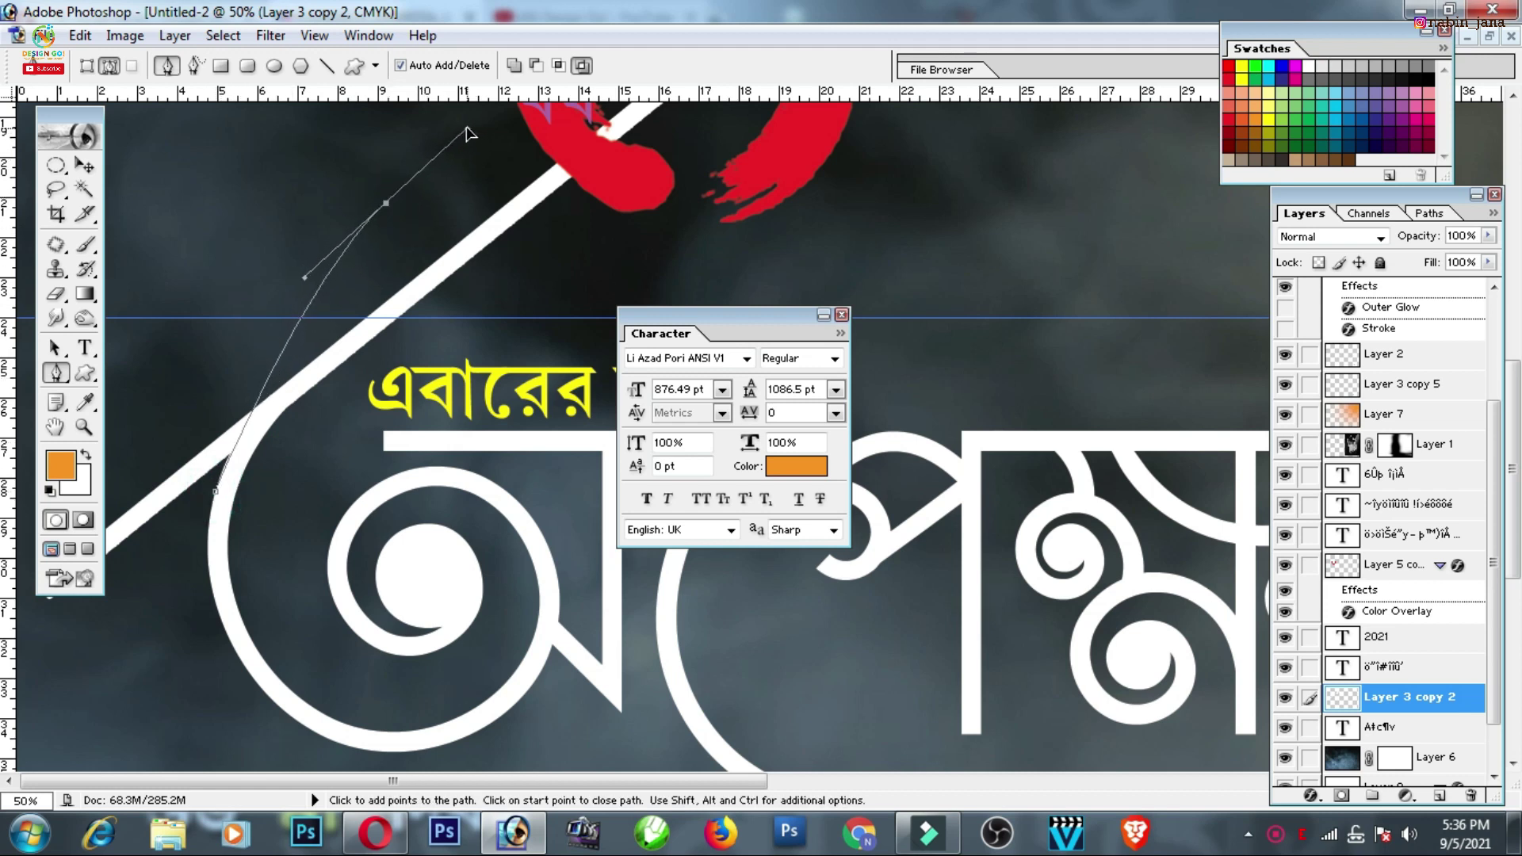
pyautogui.moveTo(428, 242)
pyautogui.mouseDown()
pyautogui.moveTo(635, 131)
pyautogui.moveTo(604, 131)
pyautogui.mouseUp()
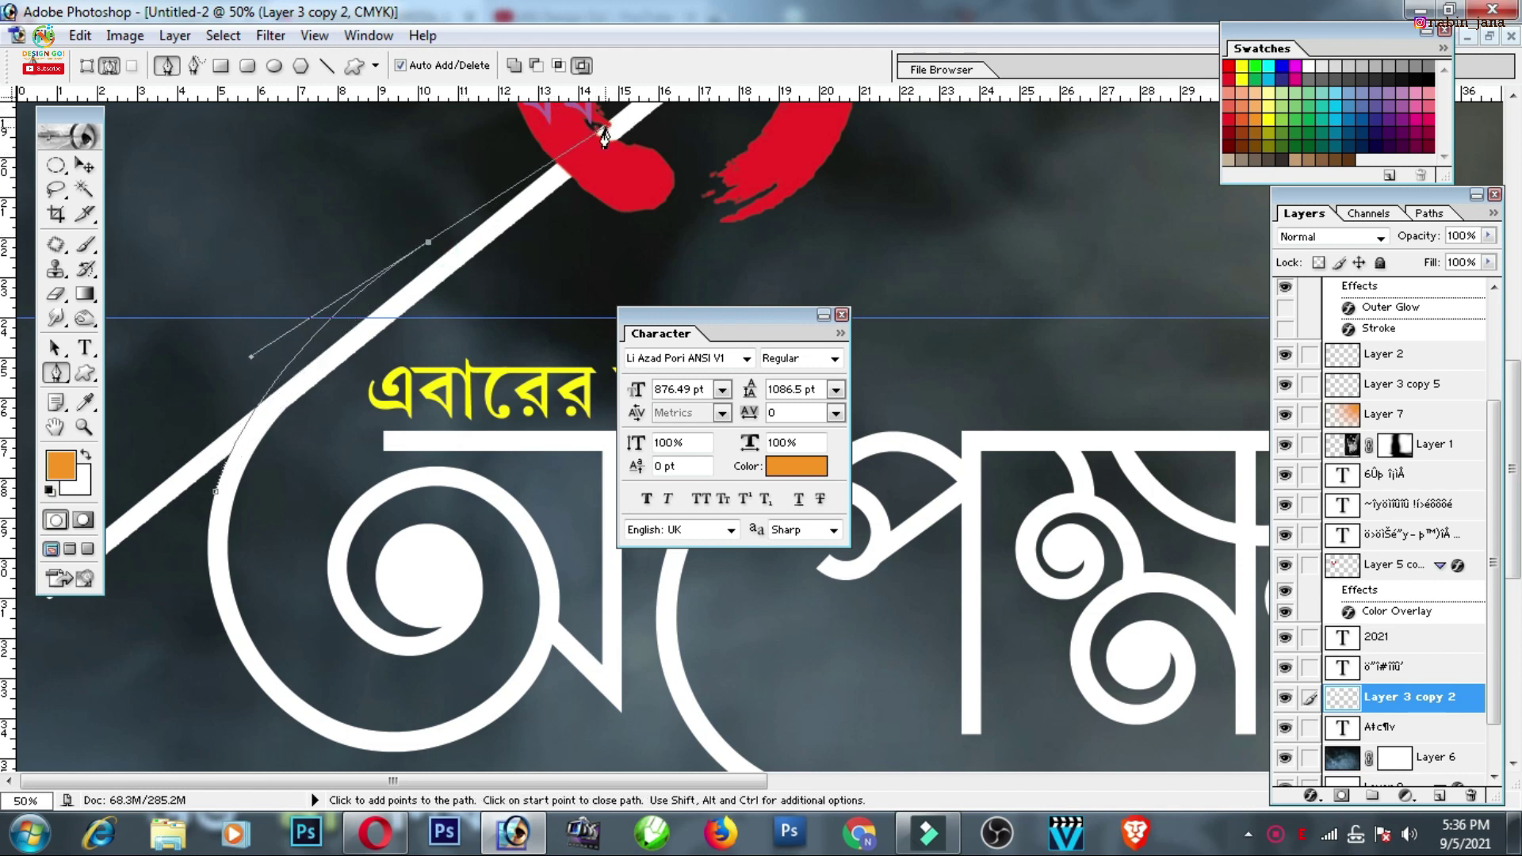
pyautogui.hotkey('ctrl', '-')
pyautogui.hotkey('ctrl', '-')
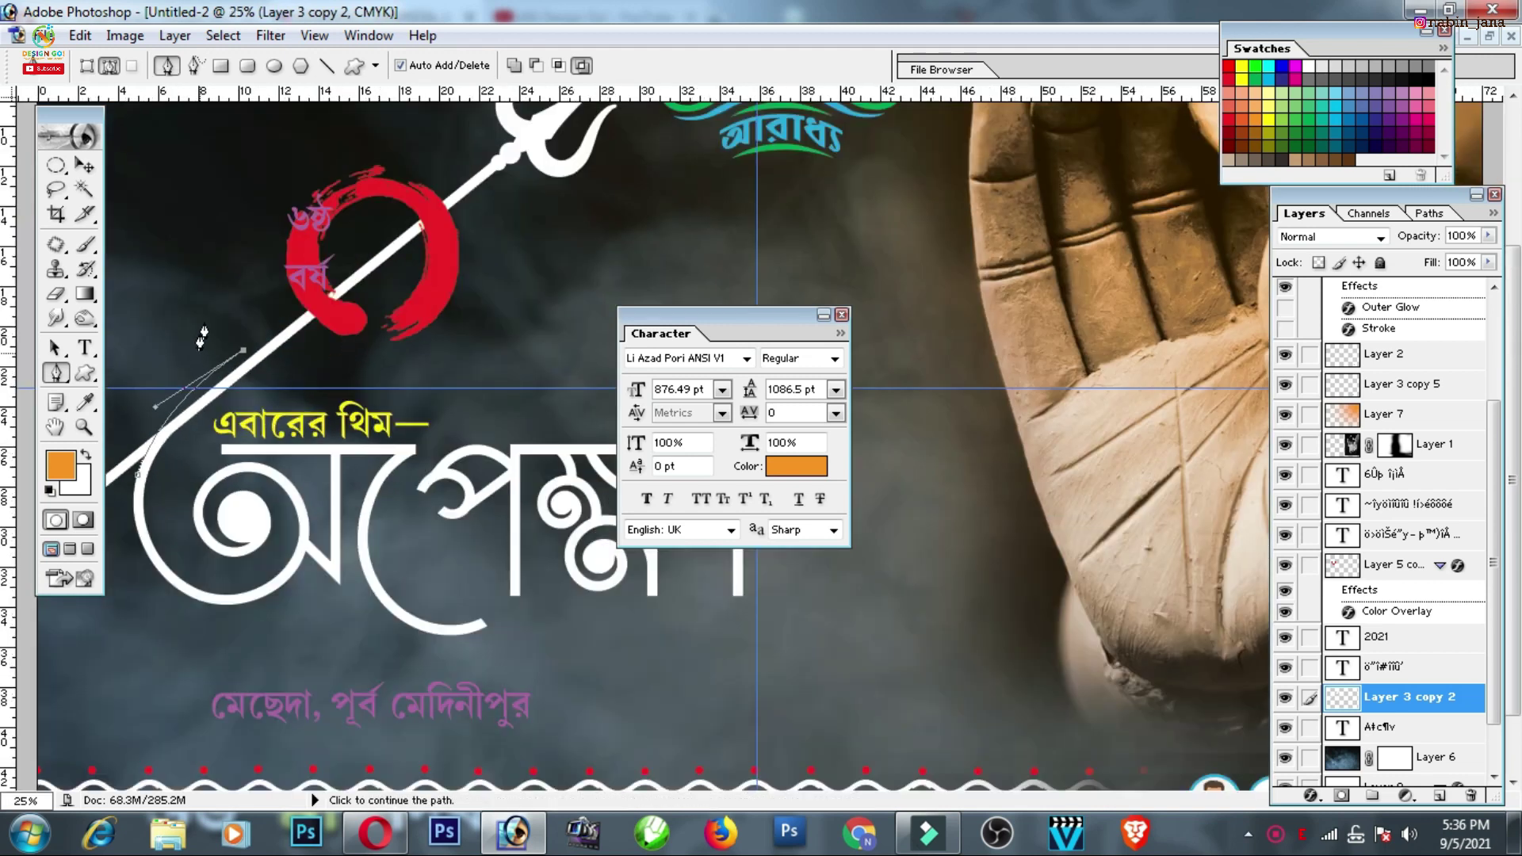
pyautogui.hotkey('ctrl', '-')
pyautogui.click(247, 342)
pyautogui.click(215, 508)
pyautogui.click(222, 624)
pyautogui.click(289, 640)
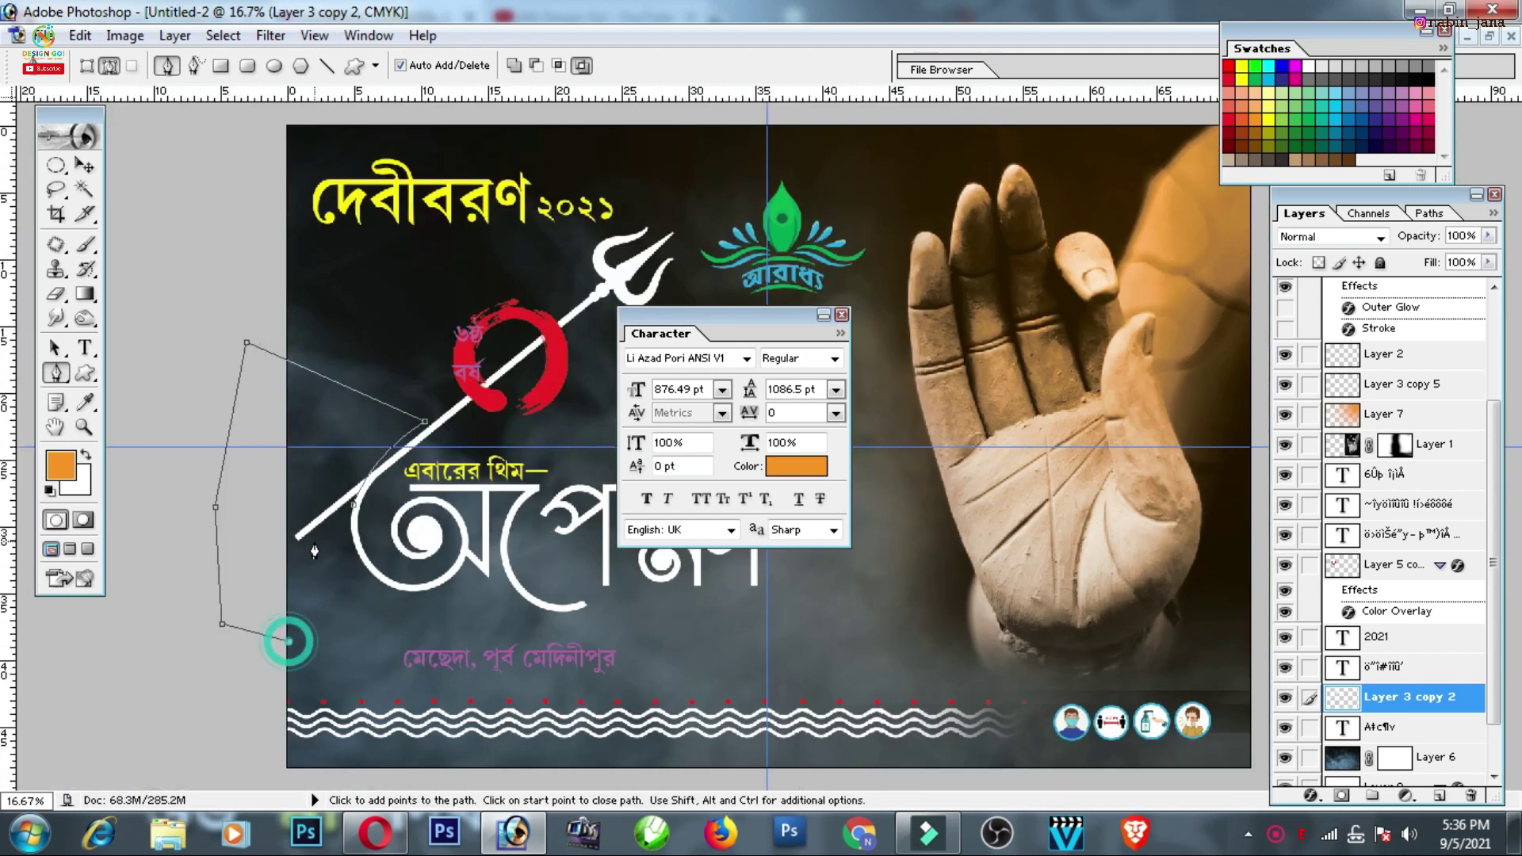
# Close the outline, load it as a selection, and nudge the trident slightly upward
pyautogui.click(355, 507)
pyautogui.hotkey('ctrl', 'Return')
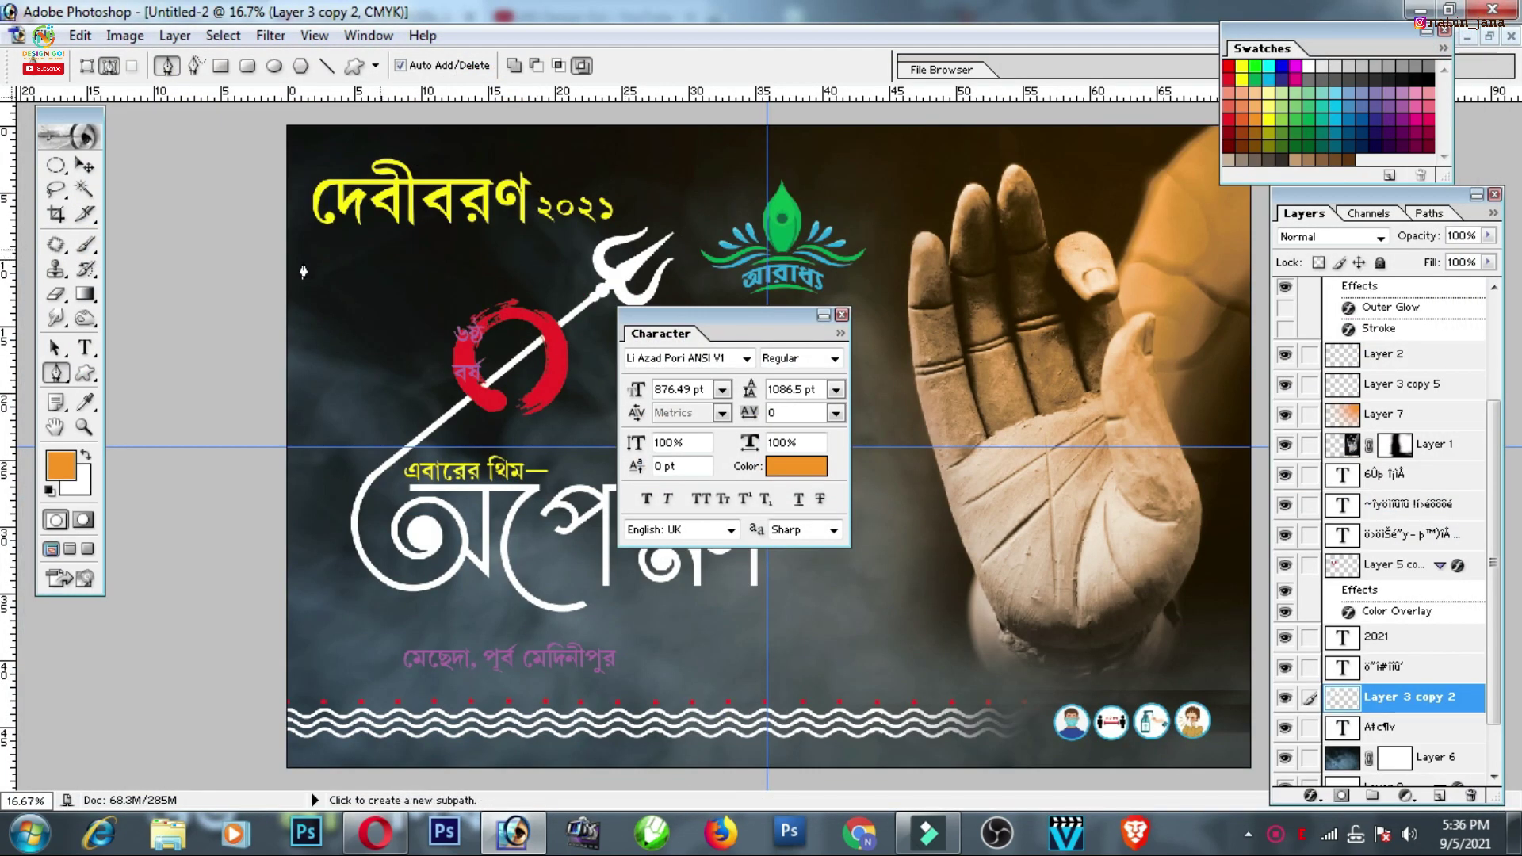
pyautogui.press('v')
pyautogui.hotkey('ctrl', '+')
pyautogui.hotkey('ctrl', '+')
pyautogui.hotkey('ctrl', '+')
pyautogui.moveTo(488, 277); pyautogui.dragTo(916, 187)
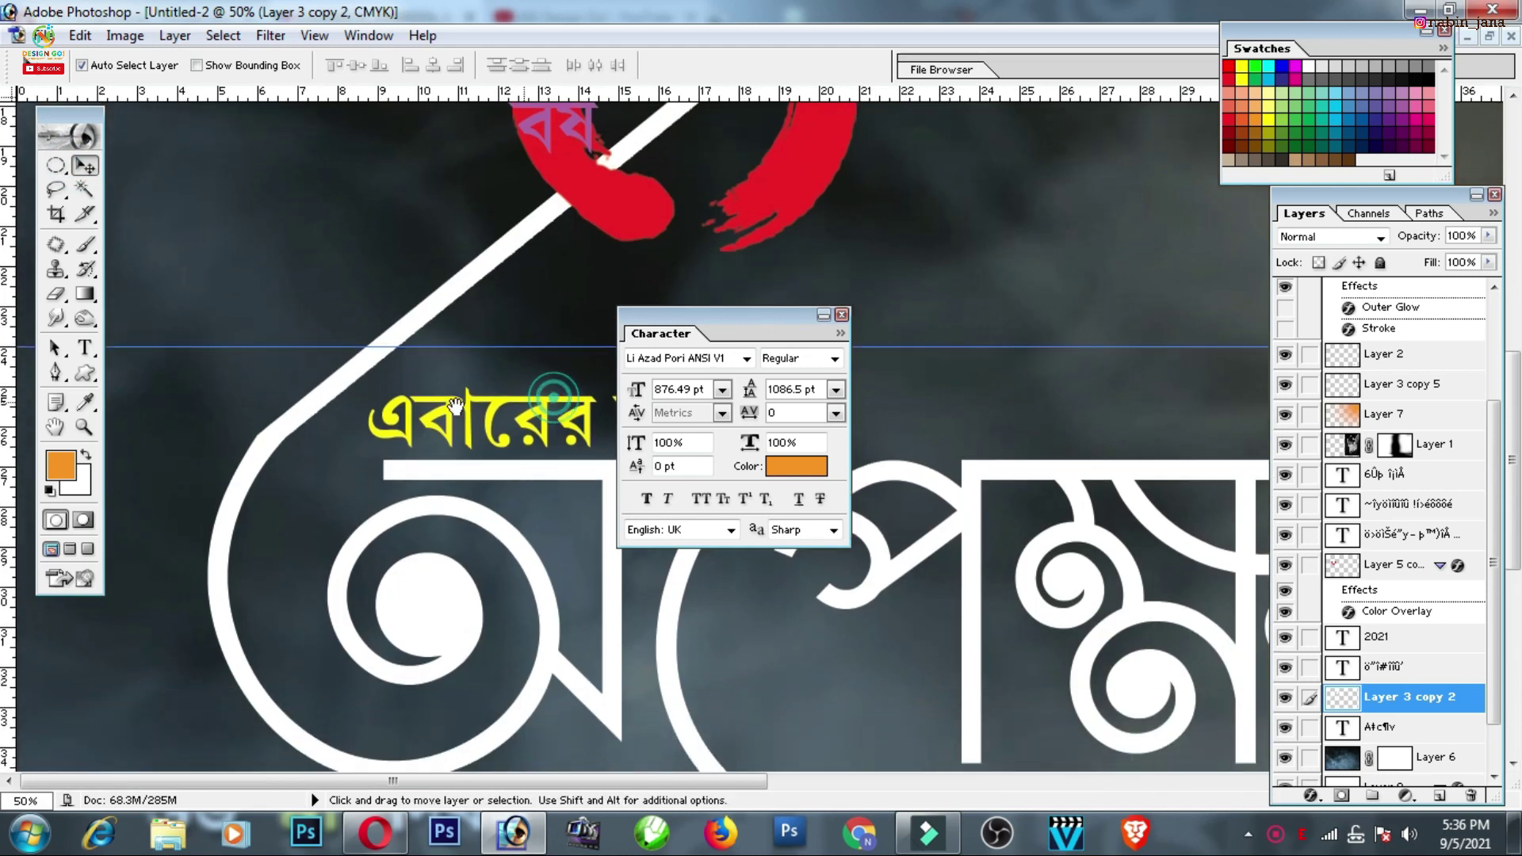
# Move the Character panel aside and drag the ৬ষ্ঠ বর্ষ text into the red circle
pyautogui.hotkey('ctrl', '+')
pyautogui.hotkey('ctrl', '-')
pyautogui.hotkey('ctrl', '-')
pyautogui.hotkey('ctrl', '-')
pyautogui.moveTo(611, 295); pyautogui.dragTo(616, 272)
pyautogui.hotkey('ctrl', '-')
pyautogui.moveTo(762, 312); pyautogui.dragTo(261, 237)
pyautogui.hotkey('ctrl', '+')
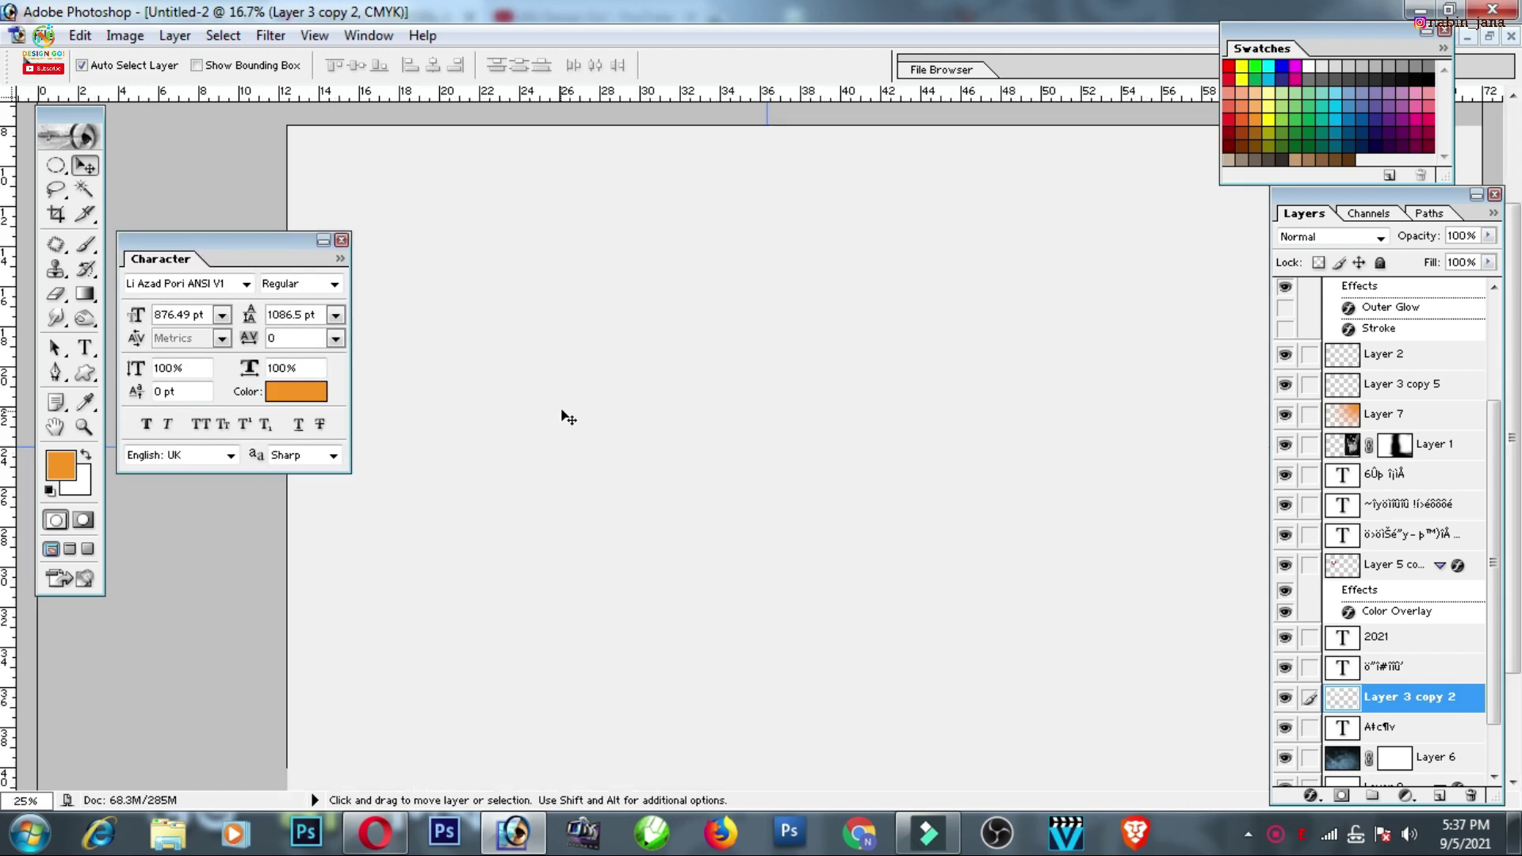
pyautogui.hotkey('ctrl', '+')
pyautogui.moveTo(261, 239); pyautogui.dragTo(925, 355)
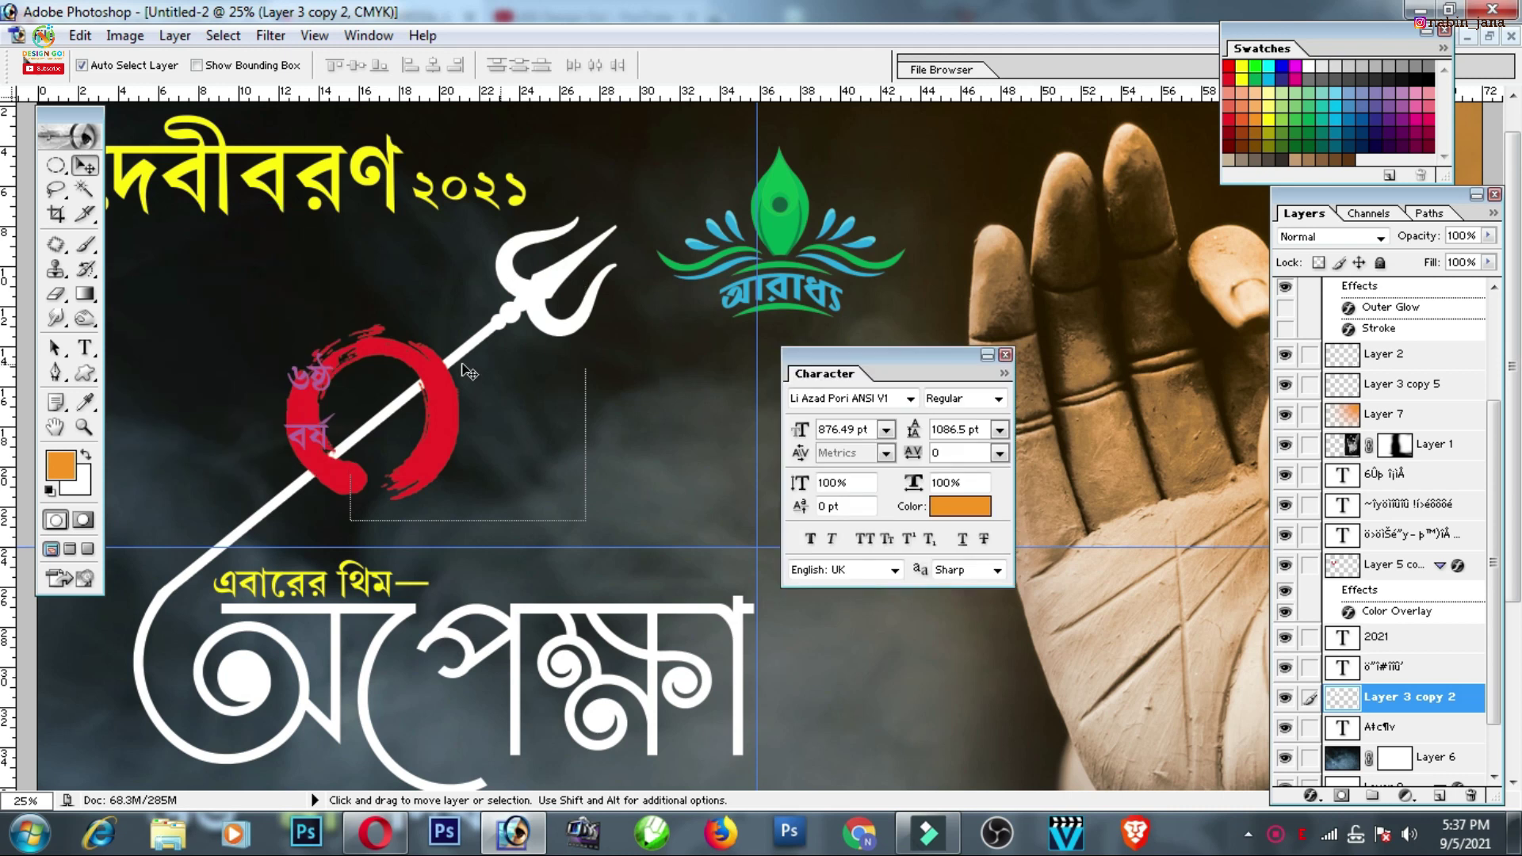
pyautogui.click(407, 405)
pyautogui.moveTo(333, 388)
pyautogui.mouseDown()
pyautogui.moveTo(393, 394)
pyautogui.moveTo(396, 451)
pyautogui.mouseUp()
# Cut the year text down to just the ৬ numeral
pyautogui.click(85, 348)
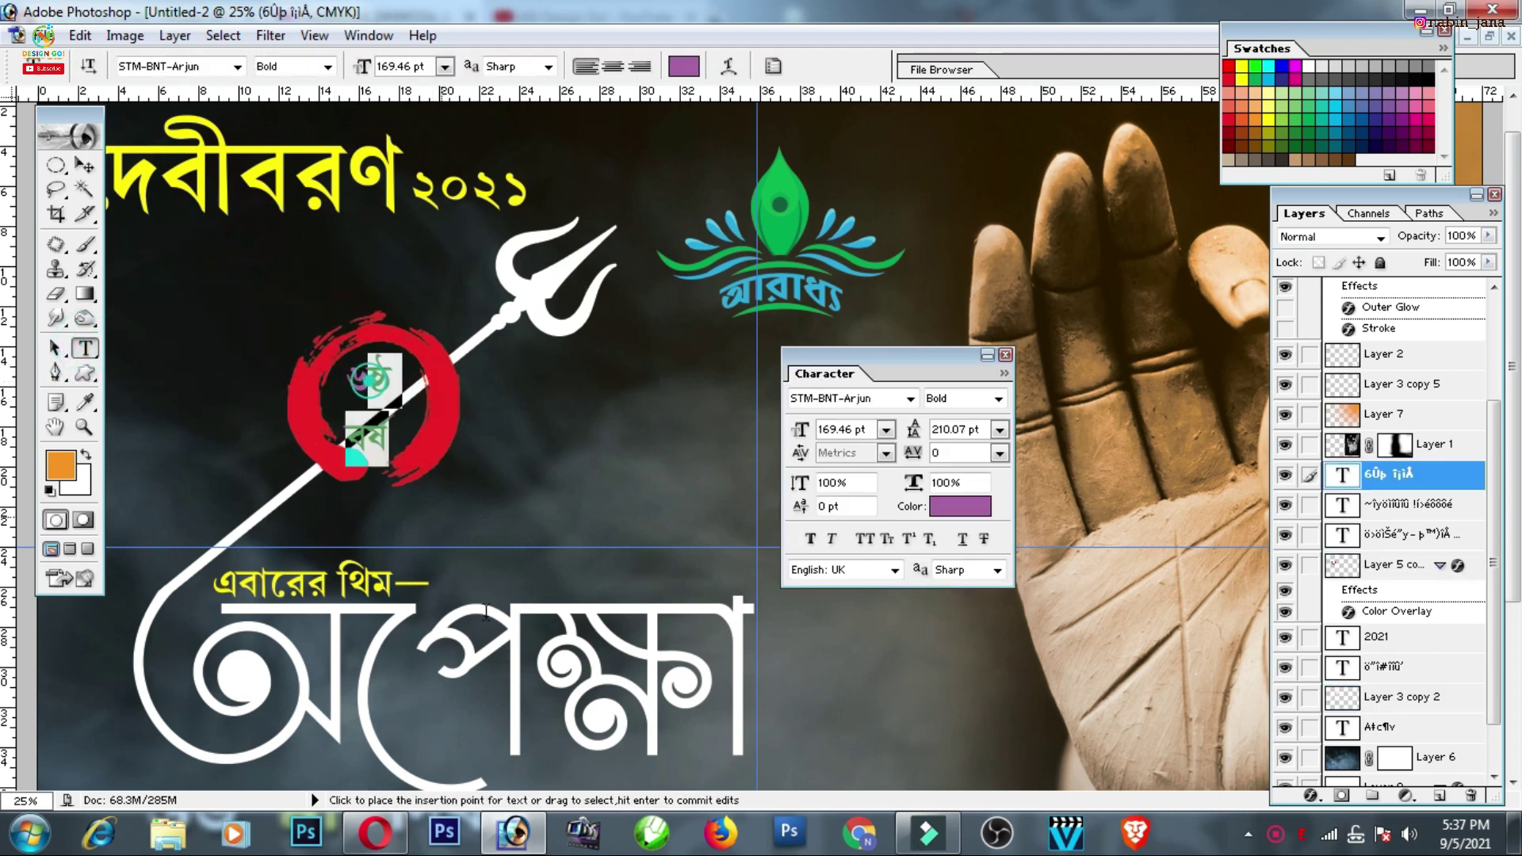
pyautogui.press('BackSpace')
pyautogui.hotkey('ctrl', 'Return')
pyautogui.hotkey('ctrl', 't')
pyautogui.press('Return')
# Set the ৬ in the STM-BNT-Dipti font with white text colour
pyautogui.click(862, 397)
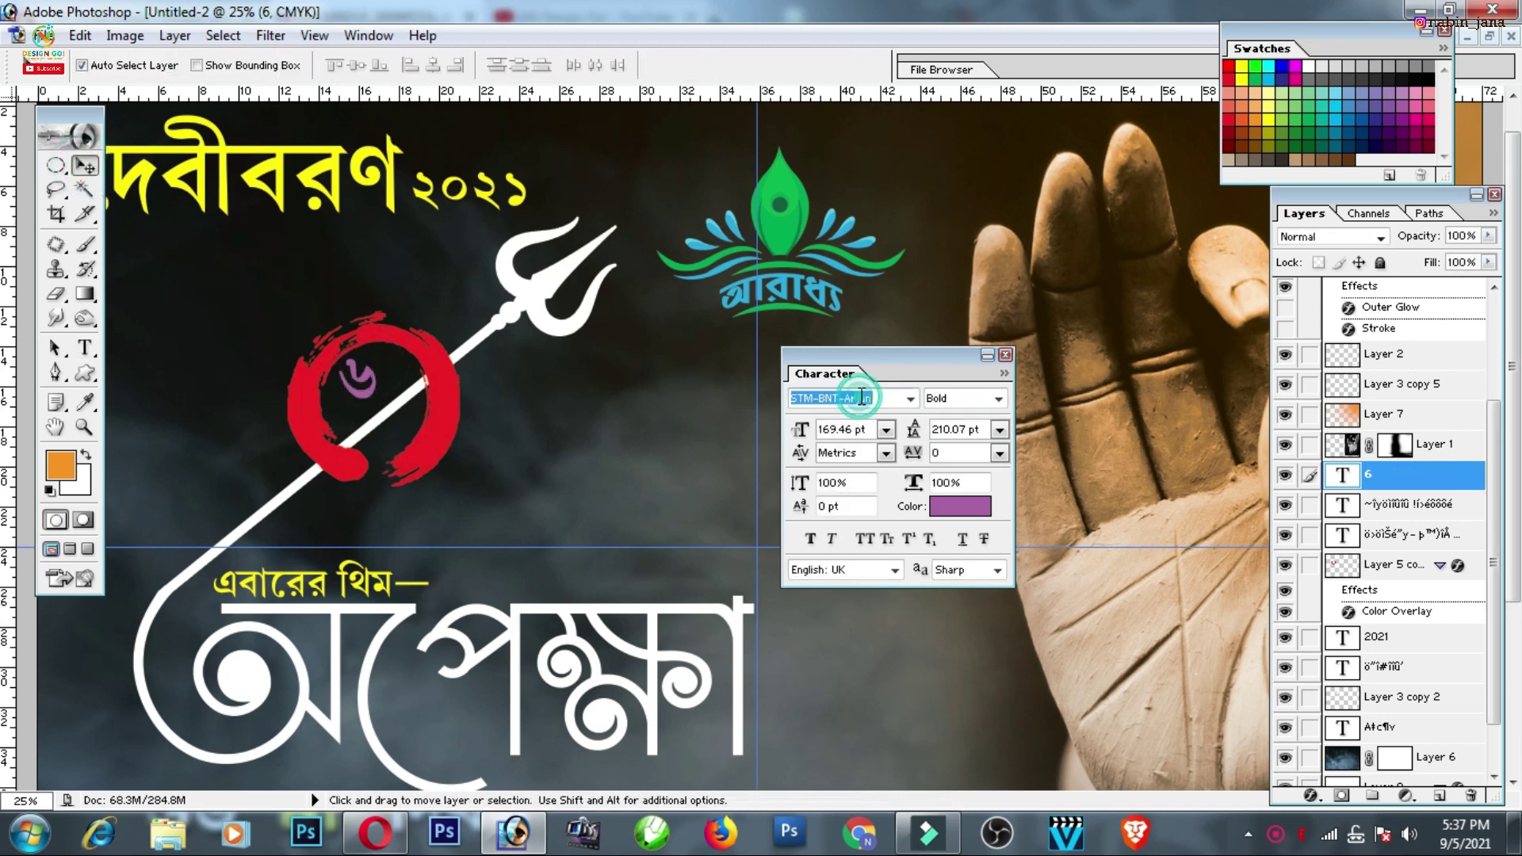
pyautogui.press('Down')
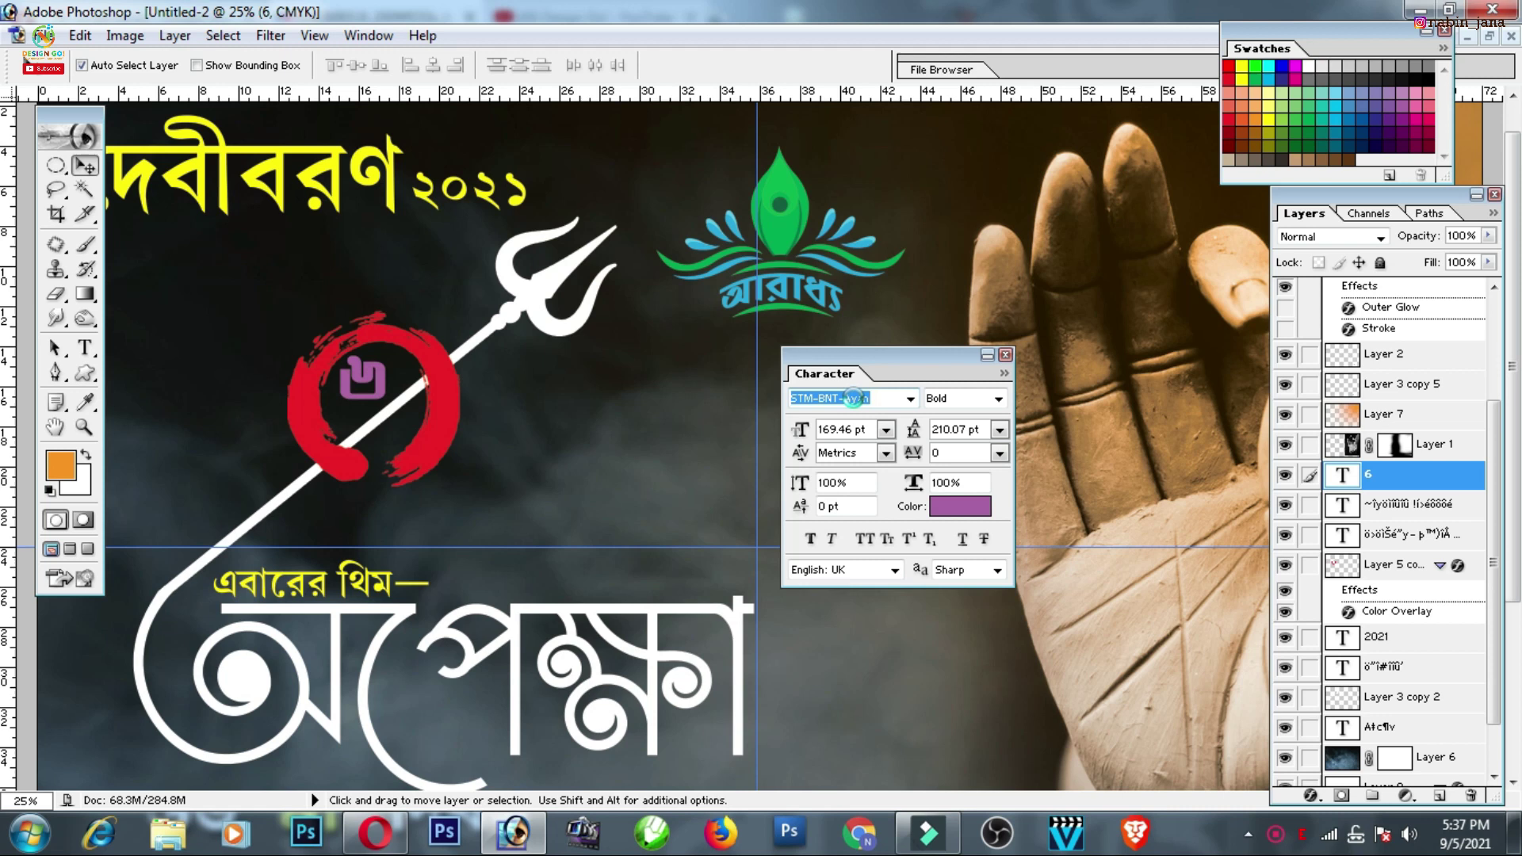
pyautogui.press('Down')
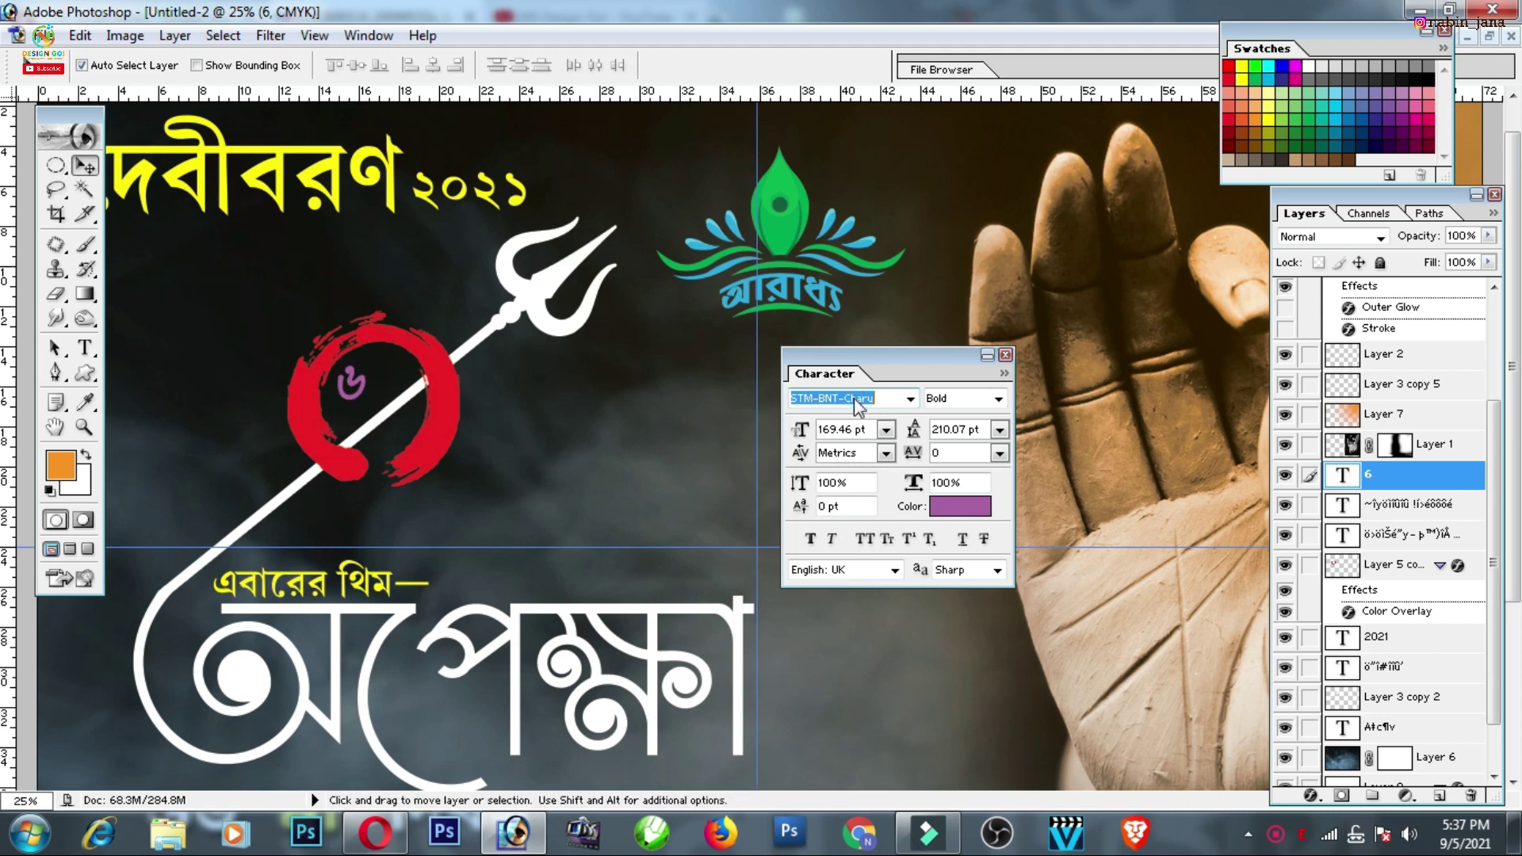
pyautogui.press('Down')
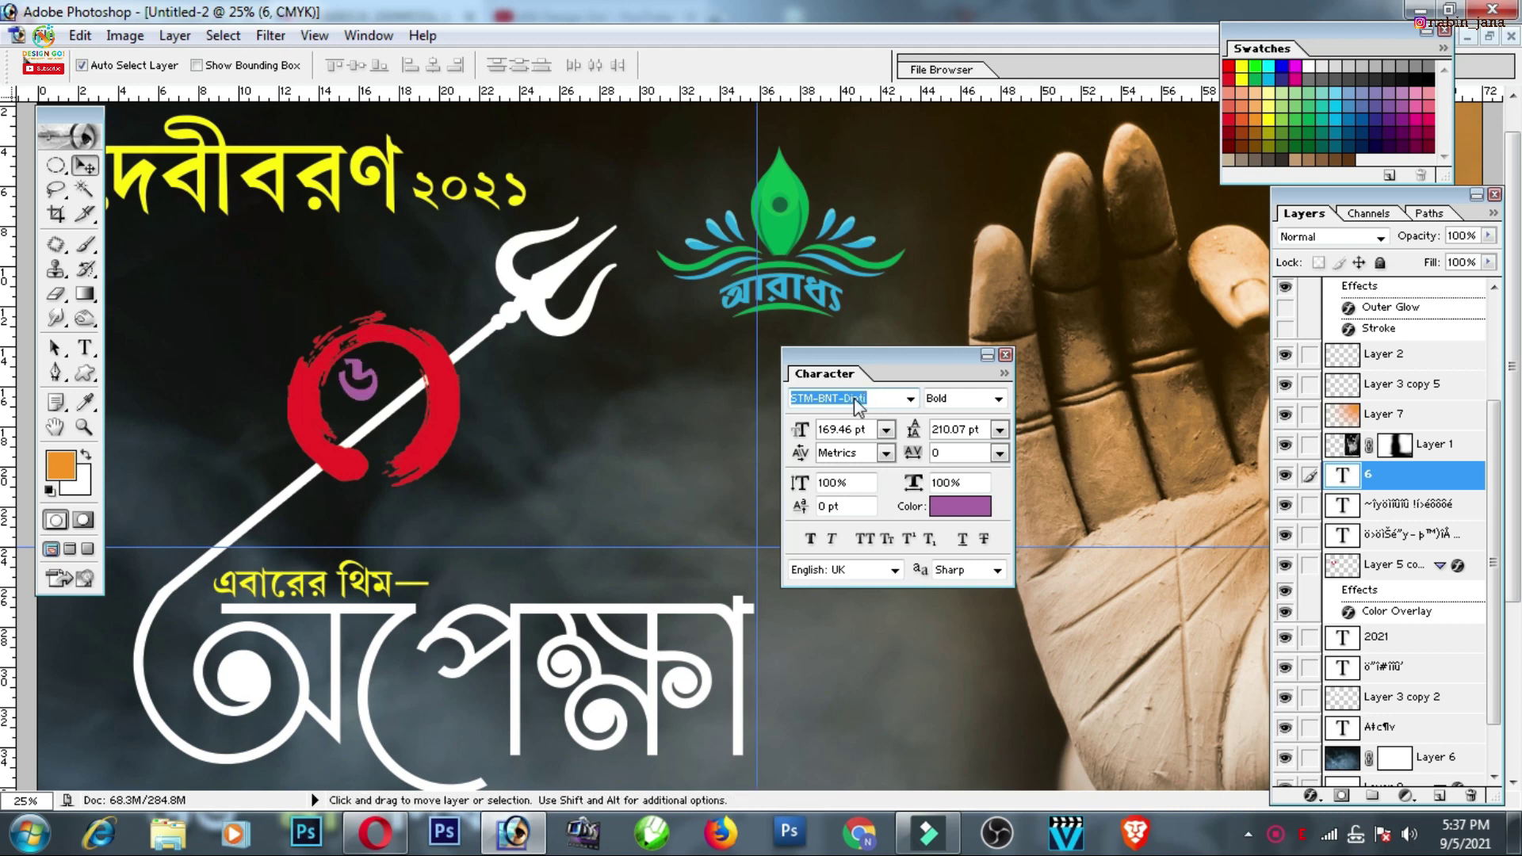
pyautogui.click(960, 506)
pyautogui.moveTo(788, 581); pyautogui.dragTo(657, 331)
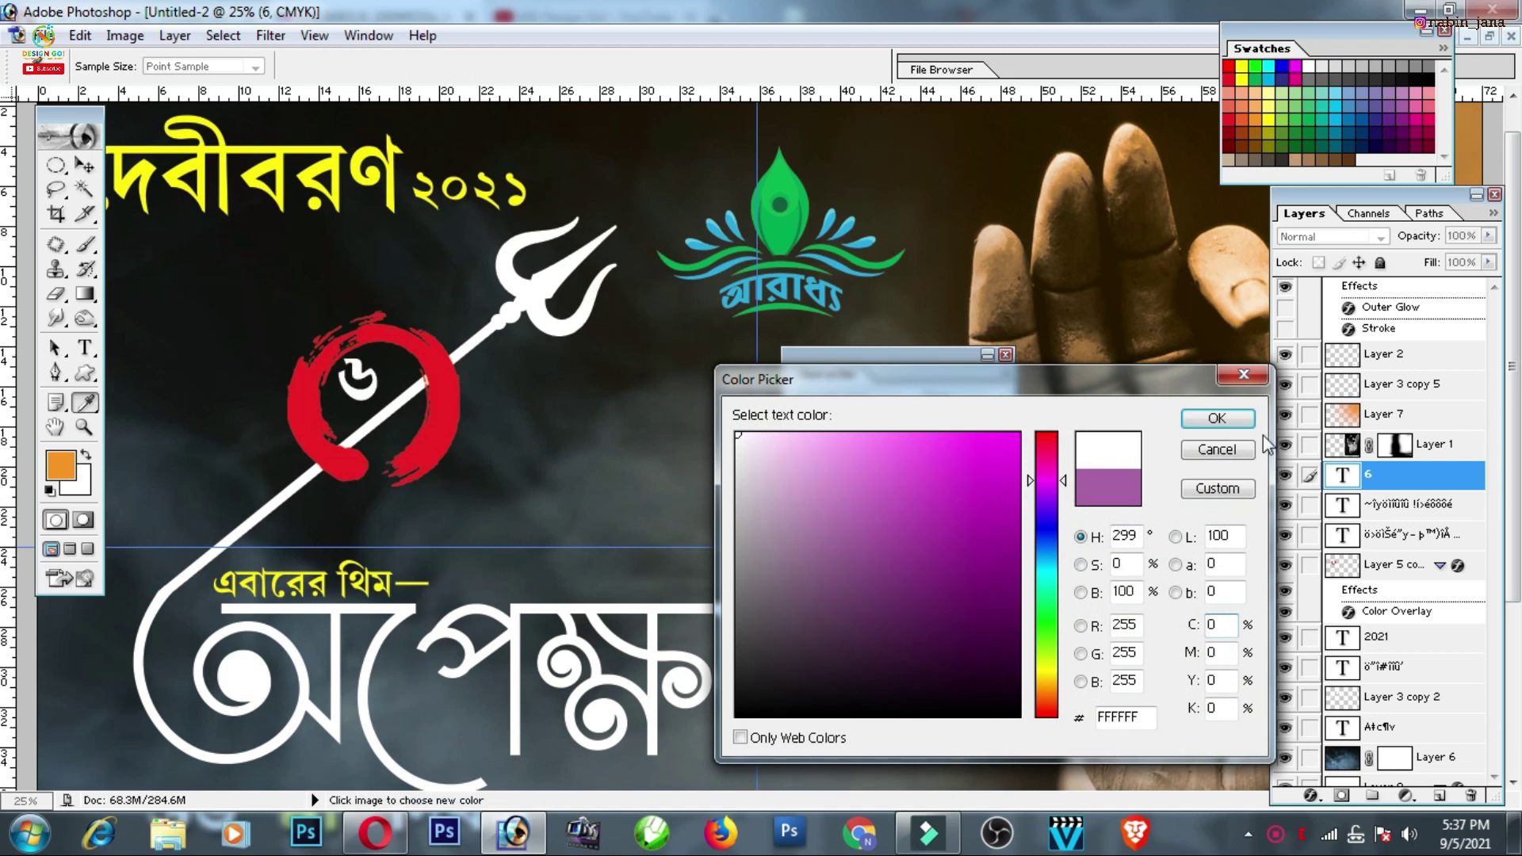
pyautogui.press('Return')
# Retype the copied ৬ layer as বর্ষ beside it
pyautogui.hotkey('ctrl', '+')
pyautogui.moveTo(872, 158)
pyautogui.mouseDown()
pyautogui.moveTo(709, 357)
pyautogui.moveTo(598, 341)
pyautogui.moveTo(583, 446)
pyautogui.mouseUp()
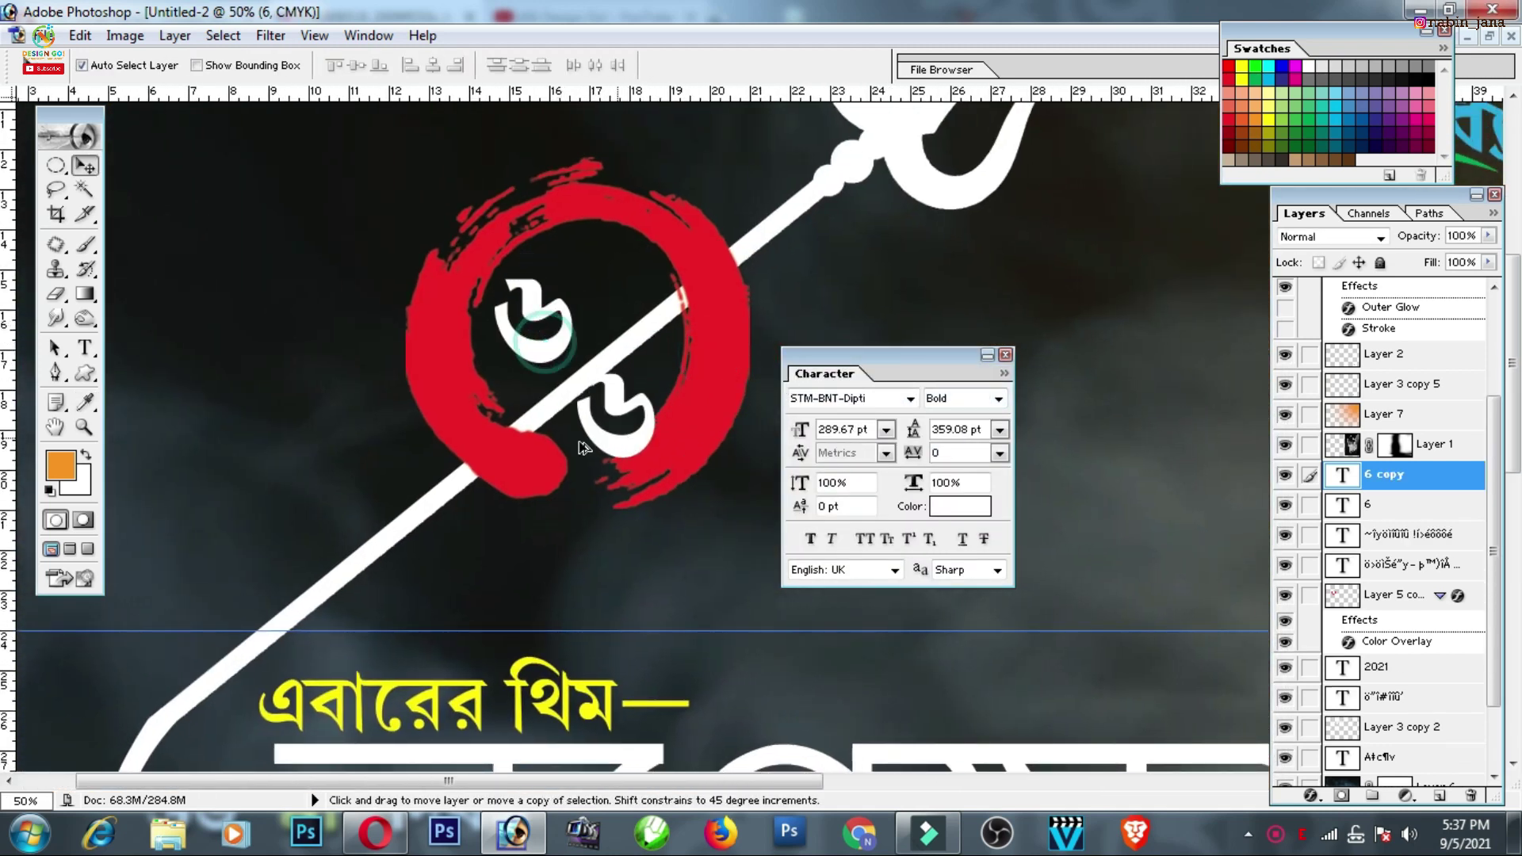
pyautogui.click(85, 349)
pyautogui.doubleClick(631, 444)
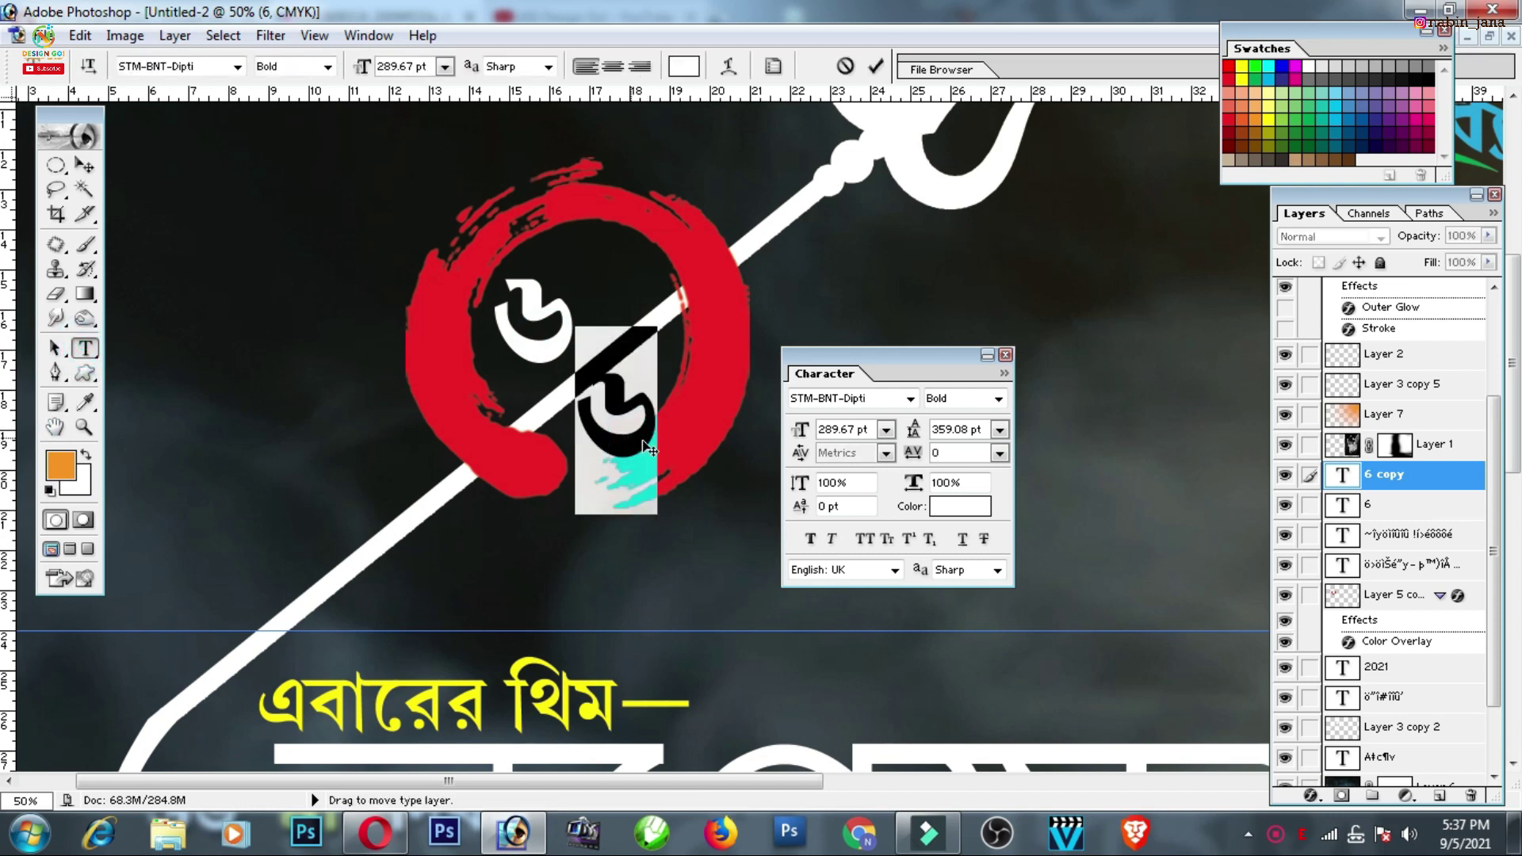
pyautogui.write('A')
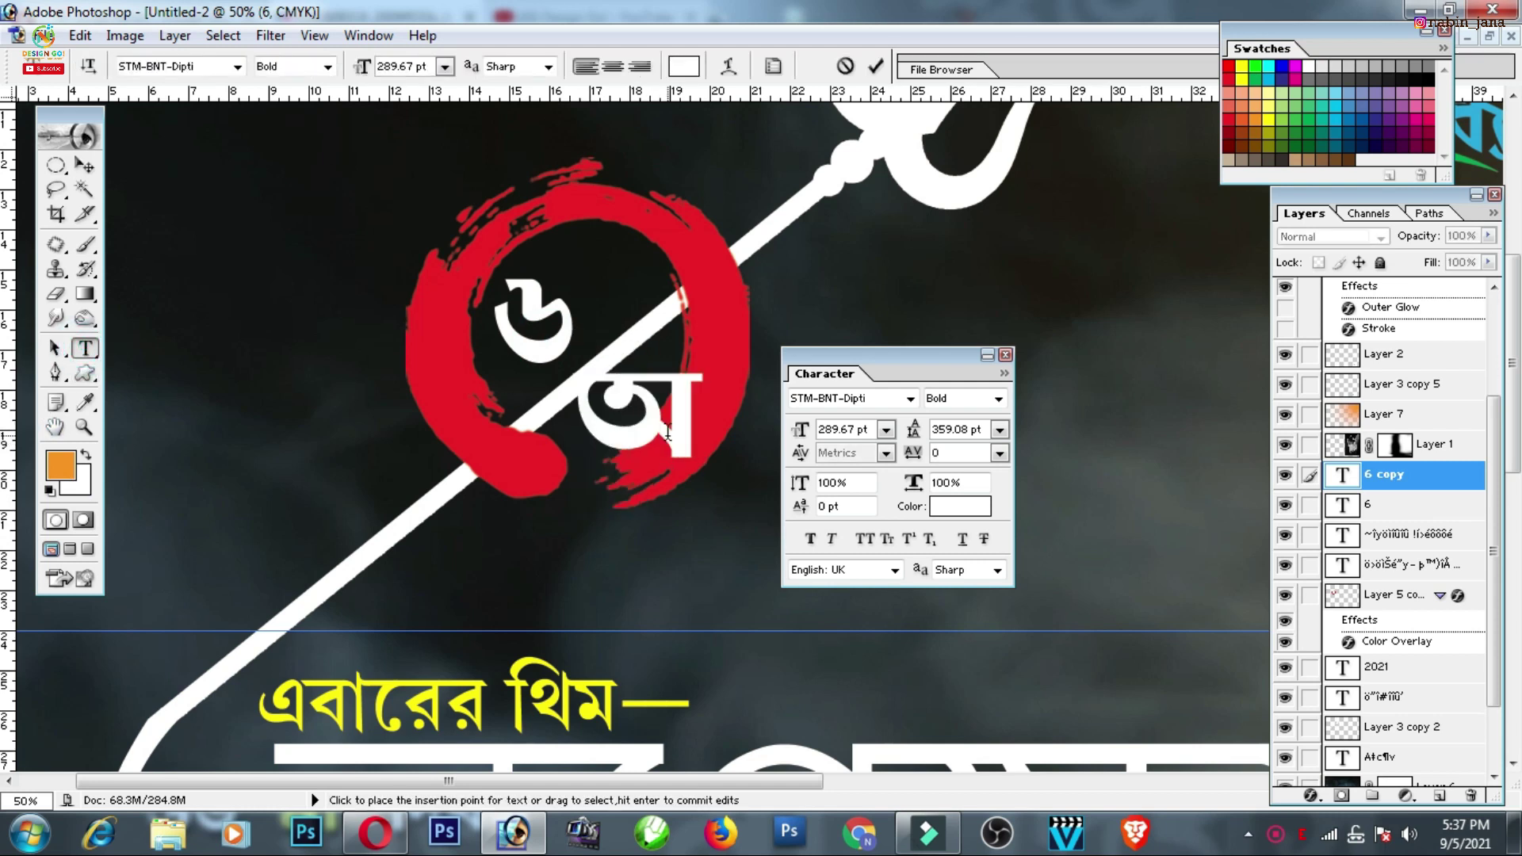
pyautogui.press('BackSpace')
pyautogui.write('kf')
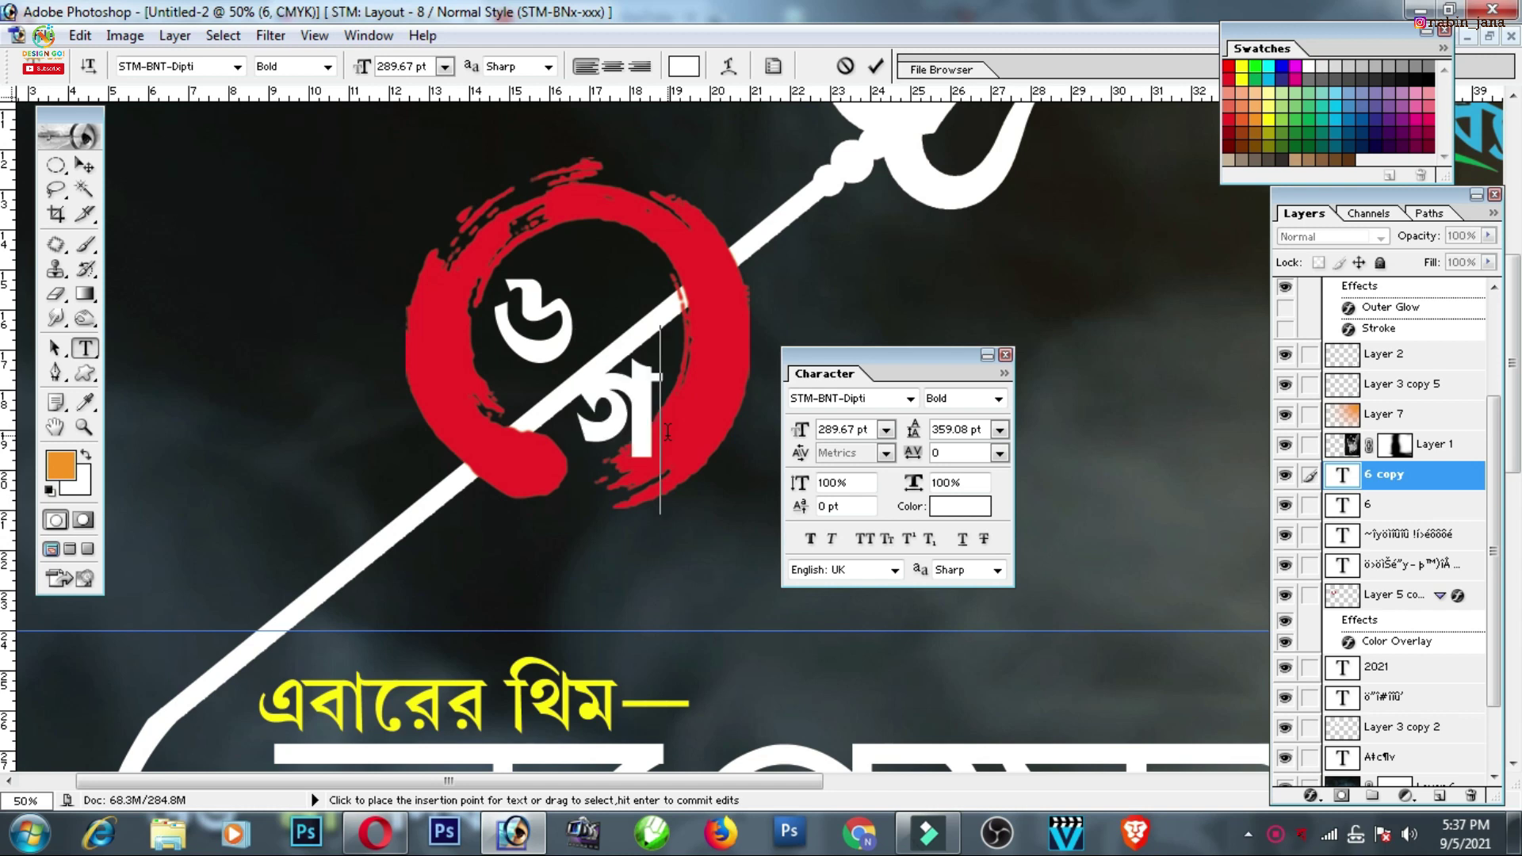
pyautogui.press('BackSpace')
pyautogui.press('BackSpace')
pyautogui.write('hN')
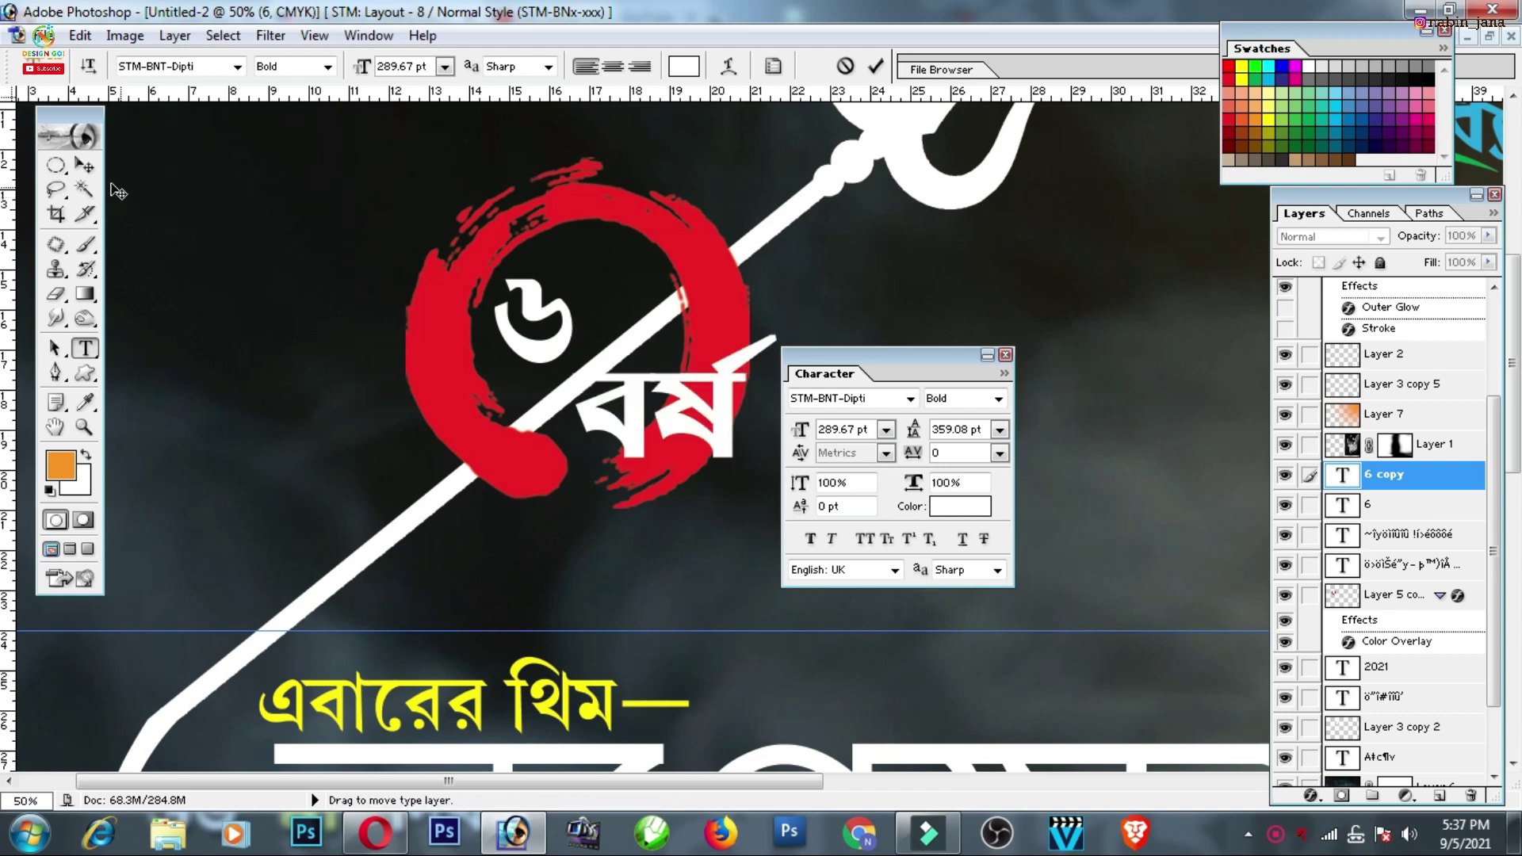
pyautogui.click(85, 165)
# Enlarge the red brush ring to about 127%
pyautogui.moveTo(872, 373); pyautogui.dragTo(971, 373)
pyautogui.click(698, 459)
pyautogui.hotkey('ctrl', 't')
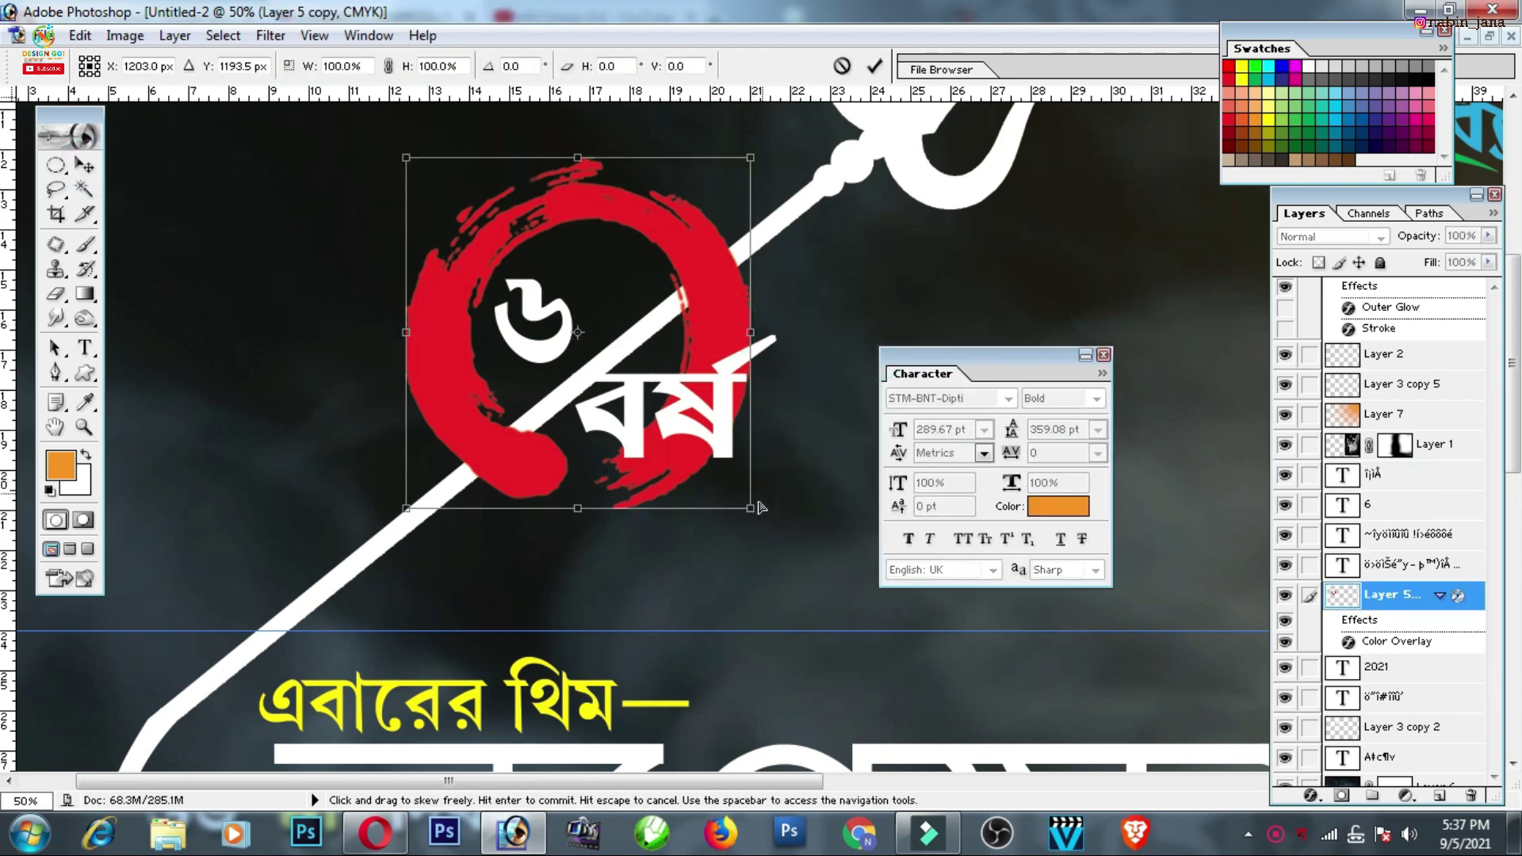
pyautogui.moveTo(761, 510); pyautogui.dragTo(807, 547)
pyautogui.press('Return')
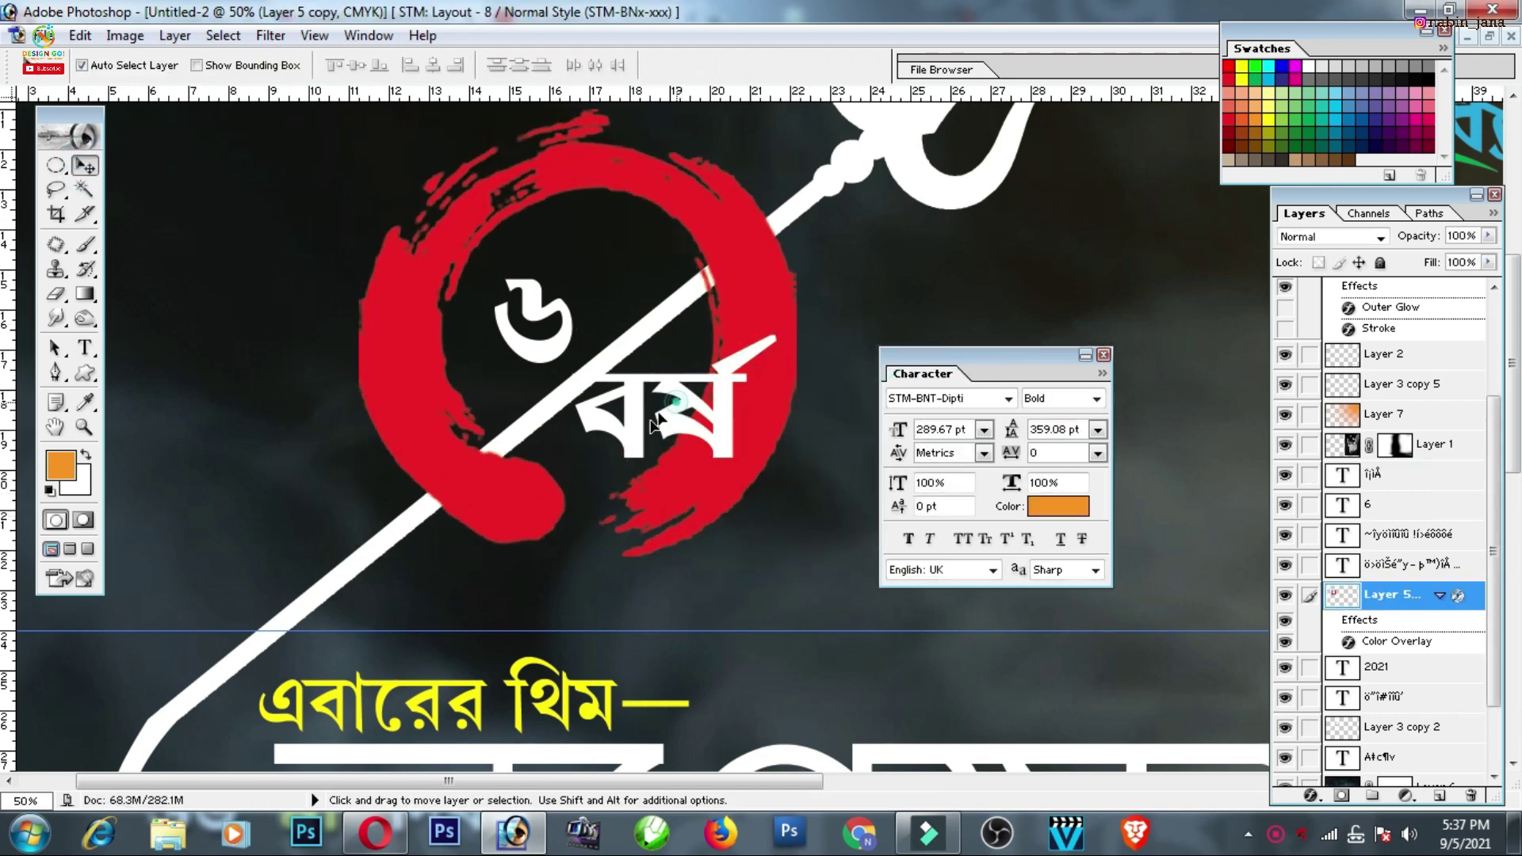
# Resize the বর্ষ text to fit inside the red circle
pyautogui.click(682, 408)
pyautogui.hotkey('ctrl', 't')
pyautogui.moveTo(717, 366)
pyautogui.mouseDown()
pyautogui.moveTo(685, 394)
pyautogui.moveTo(750, 448)
pyautogui.mouseUp()
pyautogui.press('Return')
pyautogui.click(693, 413)
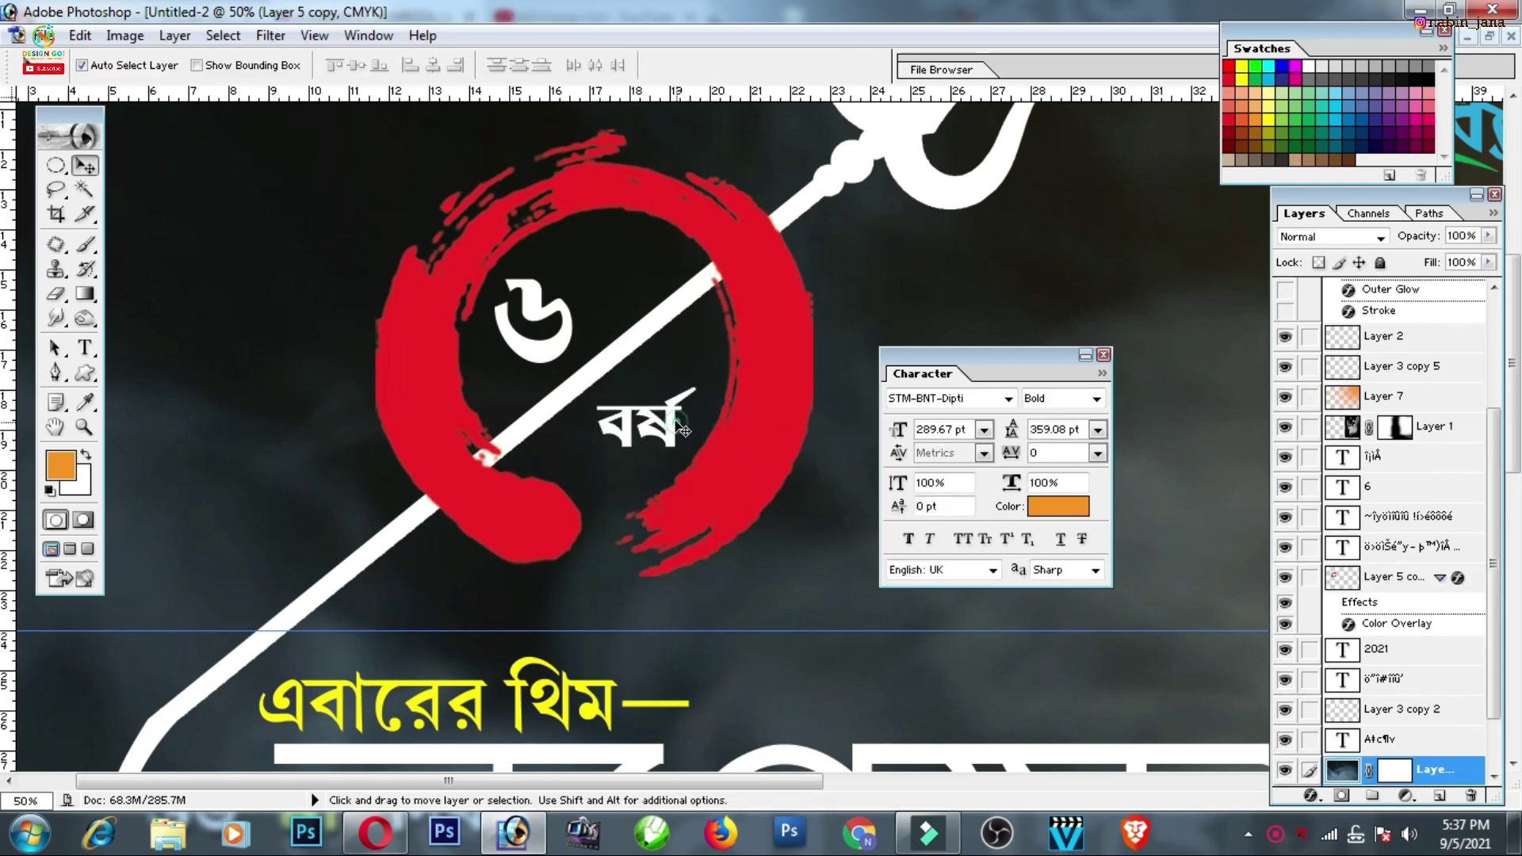
pyautogui.hotkey('ctrl', 't')
pyautogui.press('Return')
pyautogui.click(678, 414)
pyautogui.hotkey('ctrl', 't')
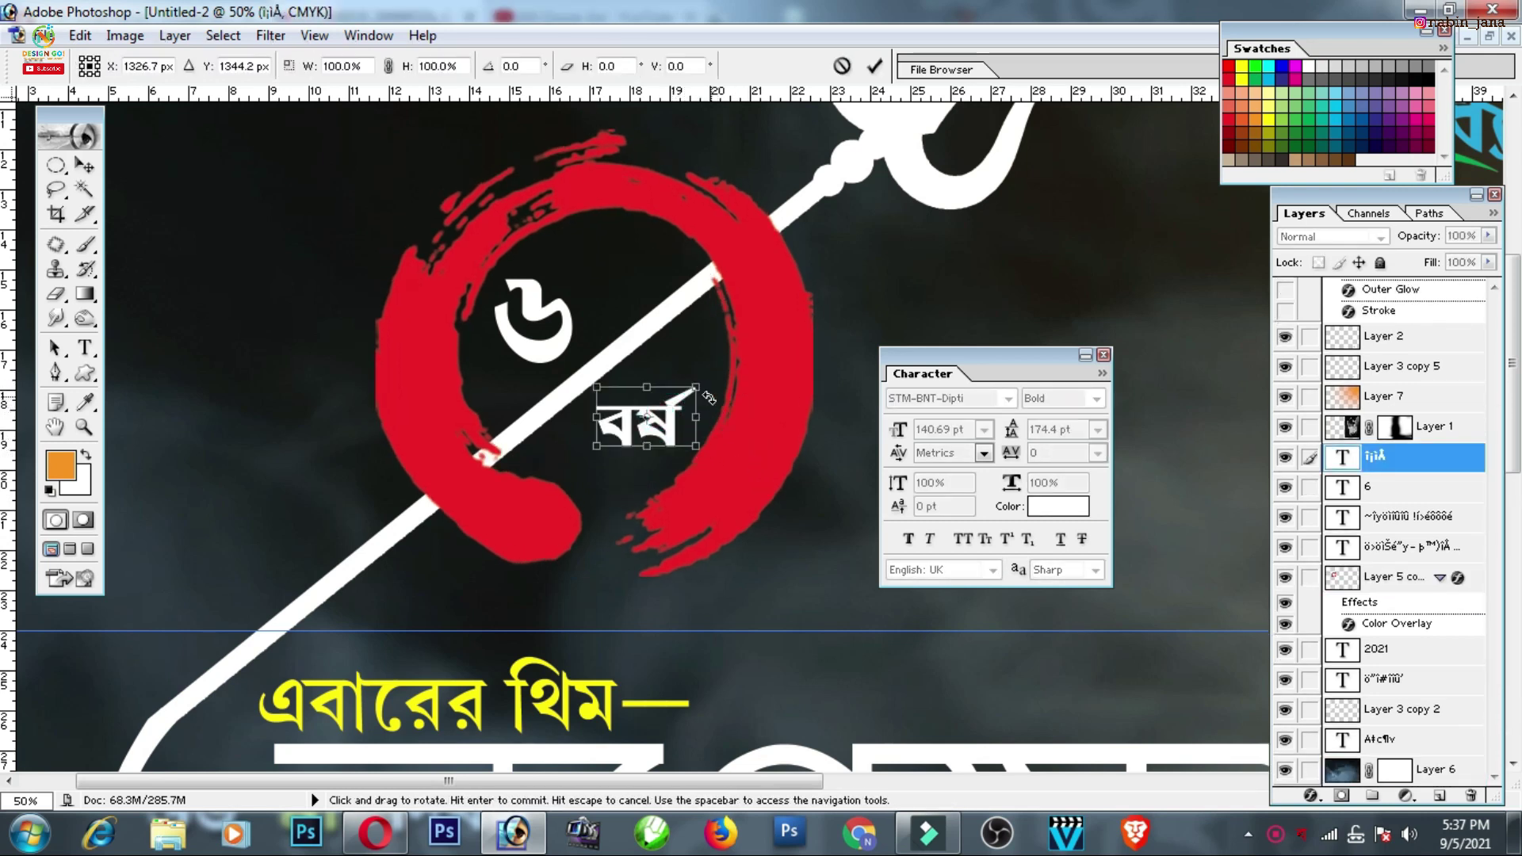
pyautogui.moveTo(700, 389); pyautogui.dragTo(713, 372)
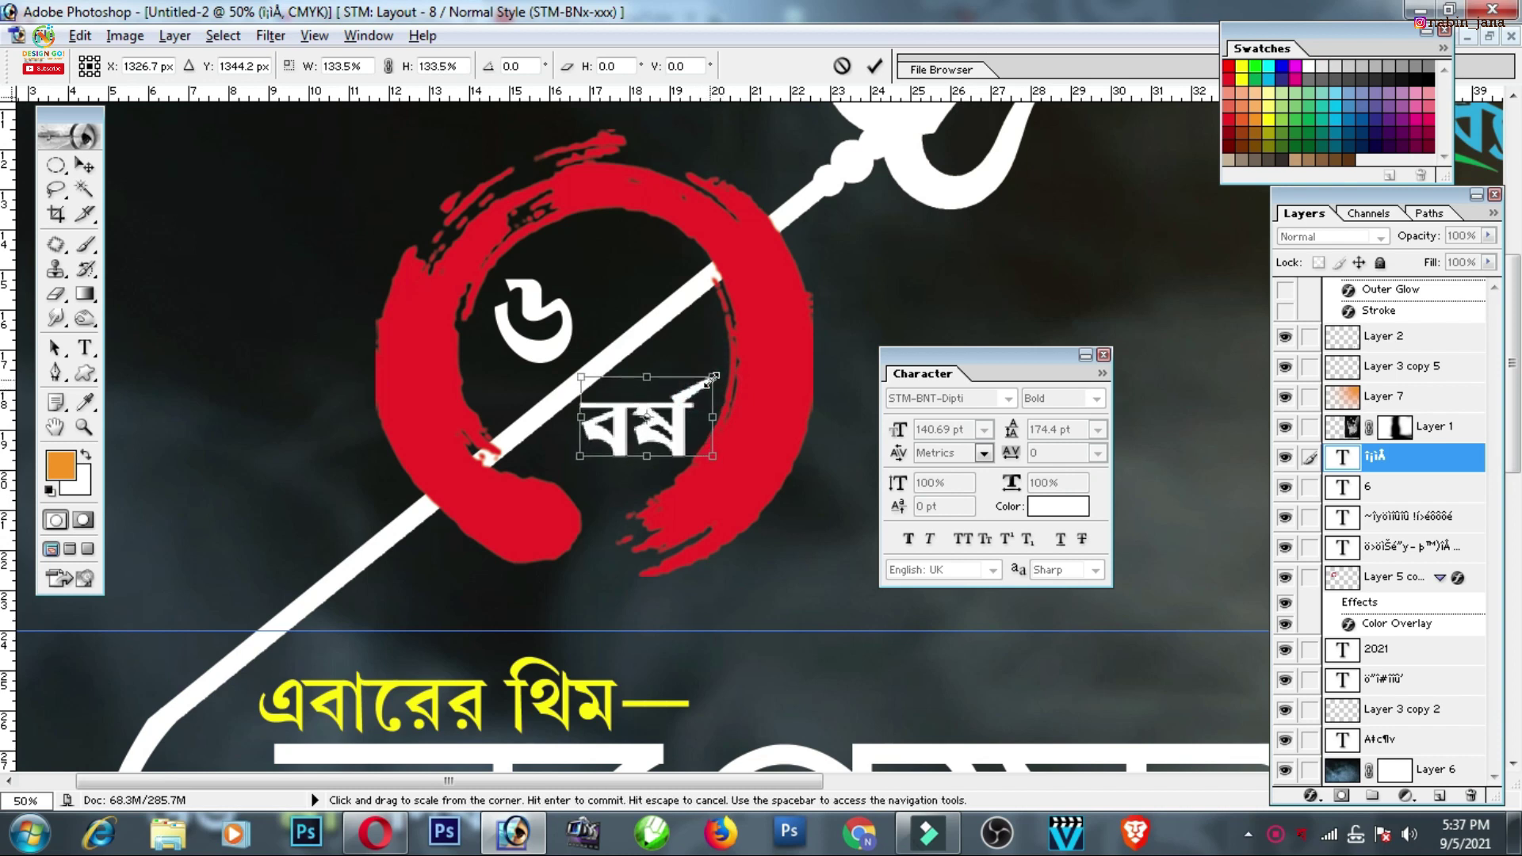
pyautogui.press('Return')
# Scale the ৬ numeral up toward the upper right
pyautogui.click(564, 313)
pyautogui.hotkey('ctrl', 't')
pyautogui.moveTo(571, 279); pyautogui.dragTo(603, 242)
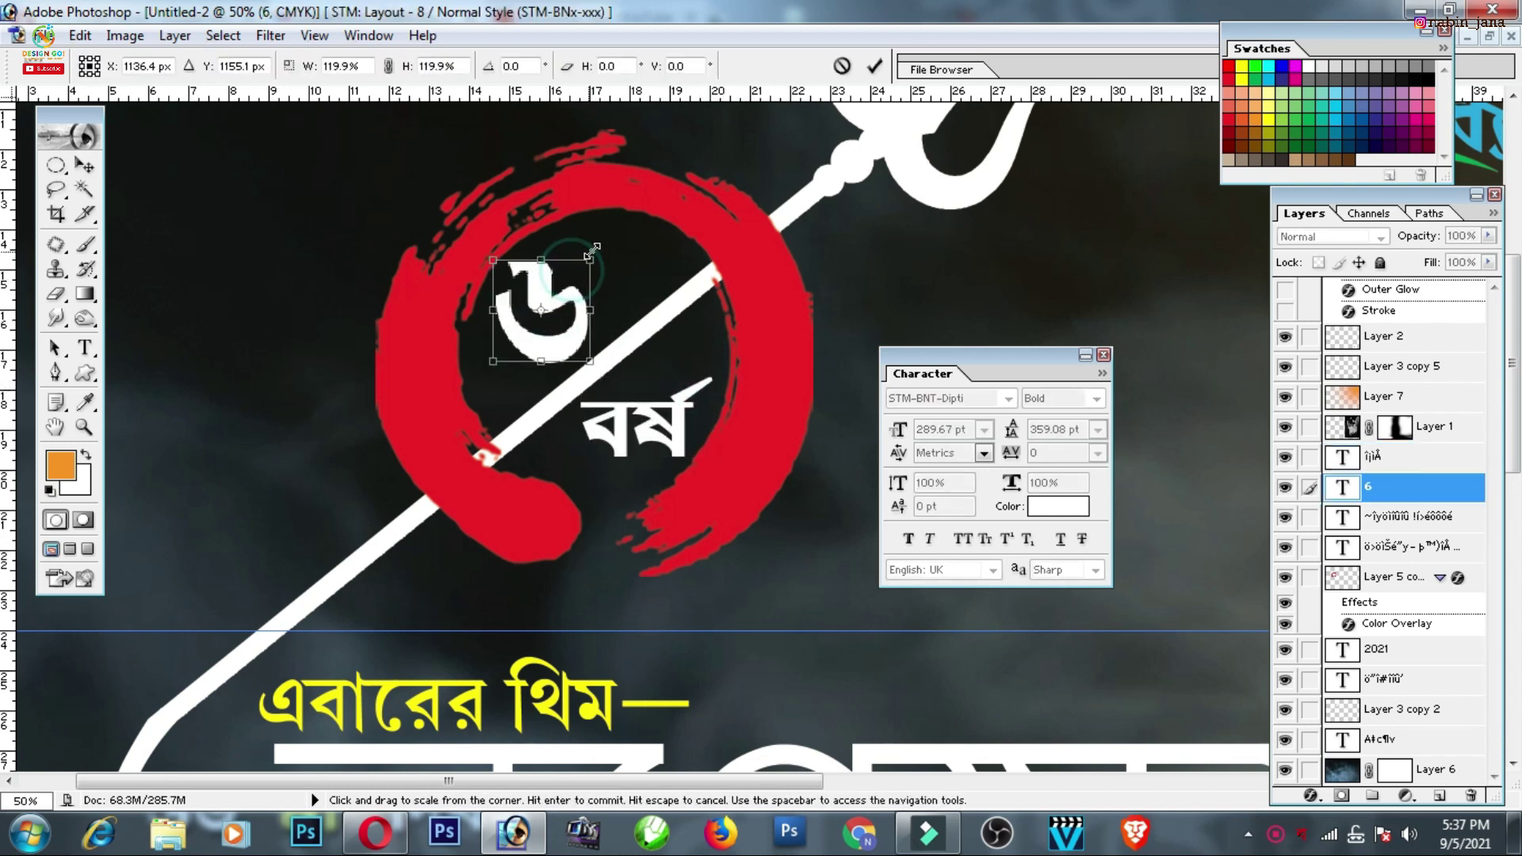
pyautogui.press('Return')
# Duplicate বর্ষ beside the ৬ and retype the copy as ষ্ঠ
pyautogui.moveTo(682, 442); pyautogui.dragTo(683, 222)
pyautogui.click(84, 348)
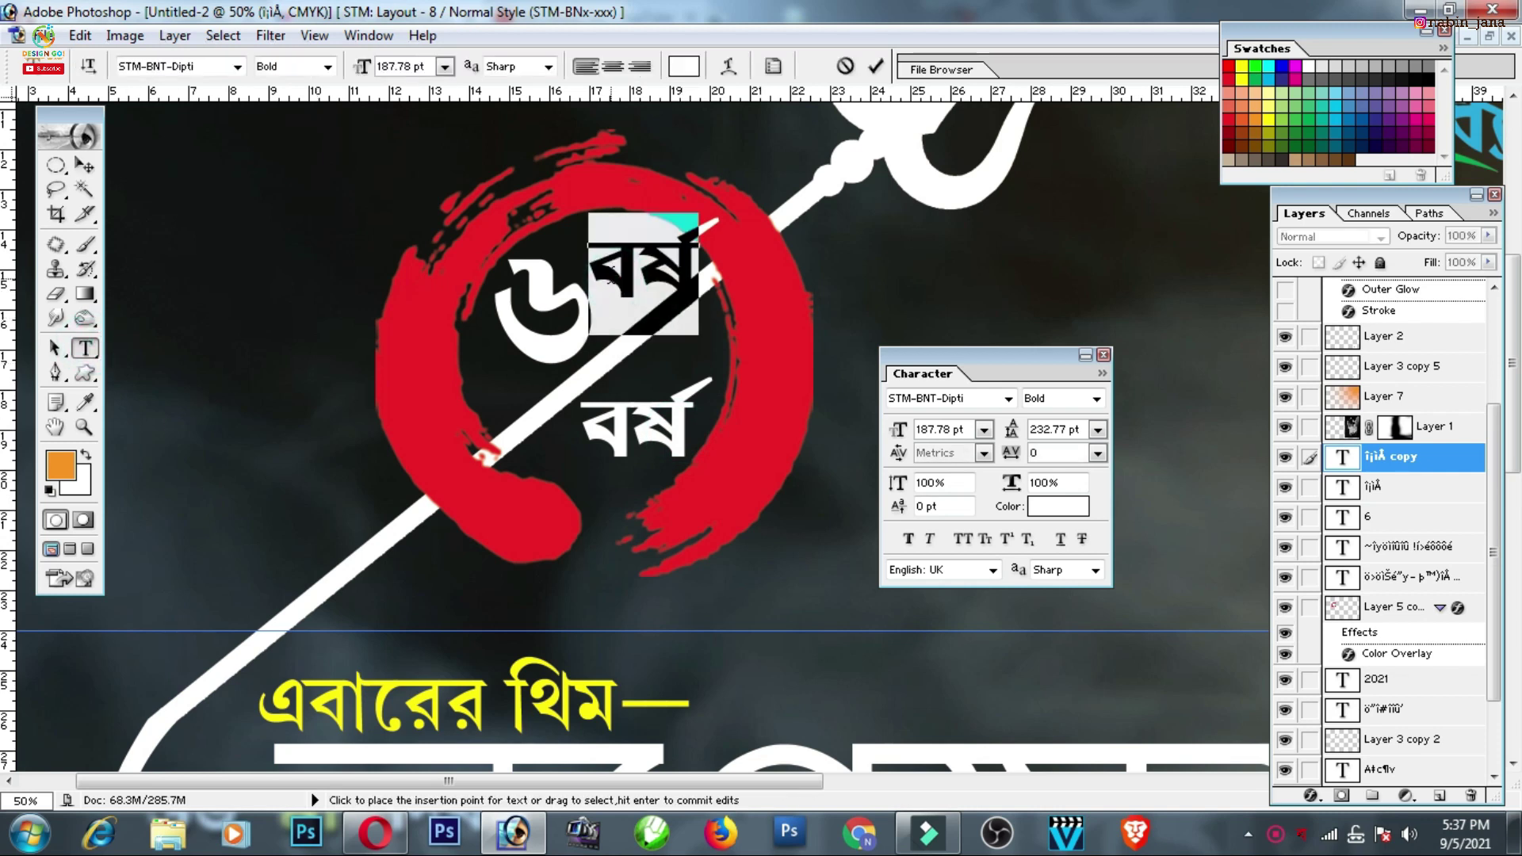
pyautogui.press('BackSpace')
pyautogui.write('Ûþ')
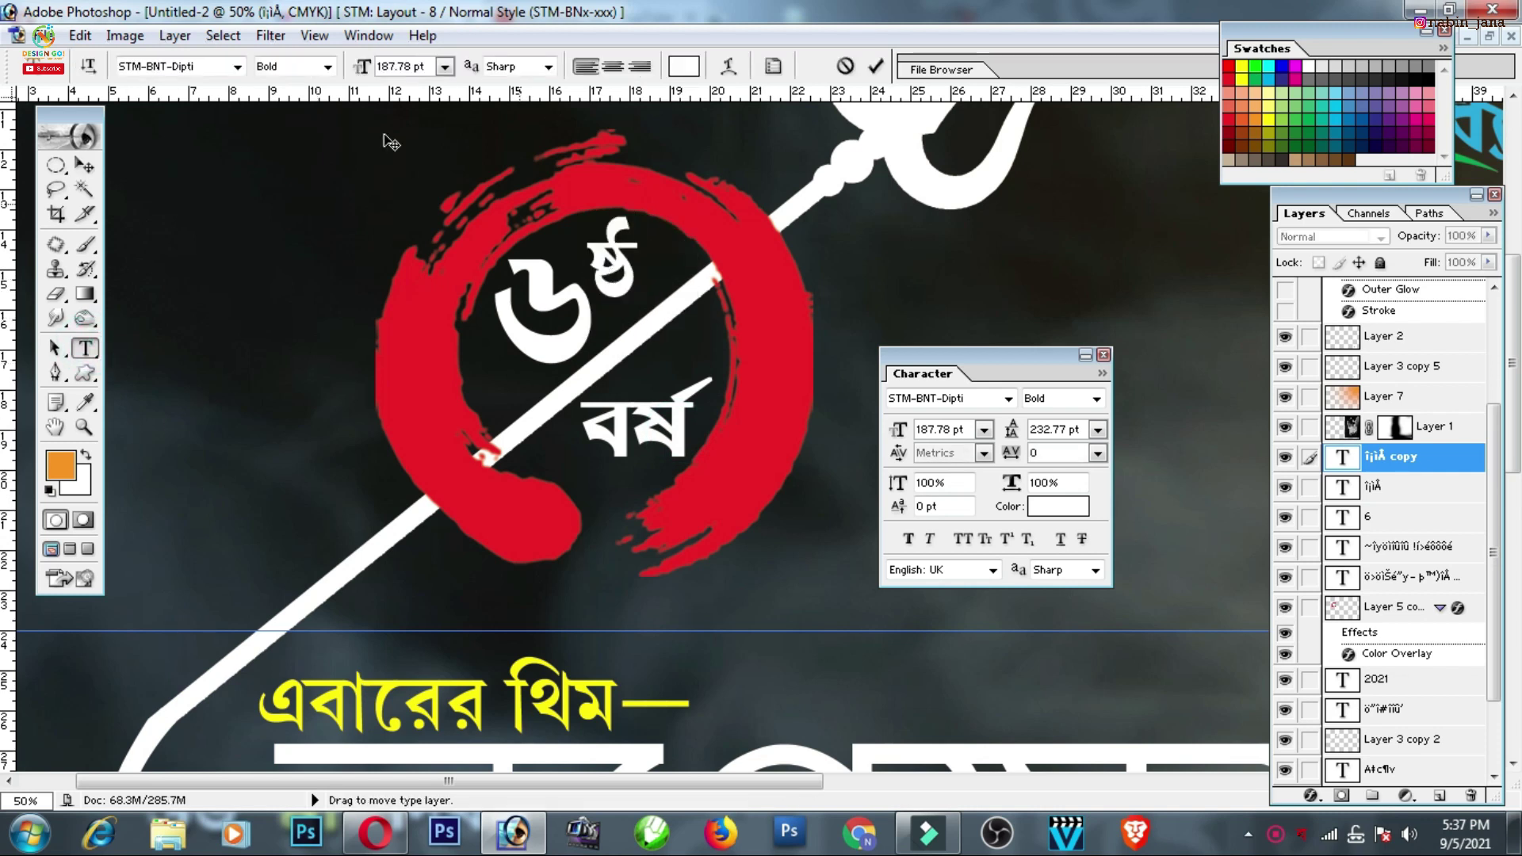
pyautogui.click(85, 166)
# Nudge ষ্ঠ down beside the ৬ and fit the whole banner in view
pyautogui.moveTo(618, 279); pyautogui.dragTo(619, 286)
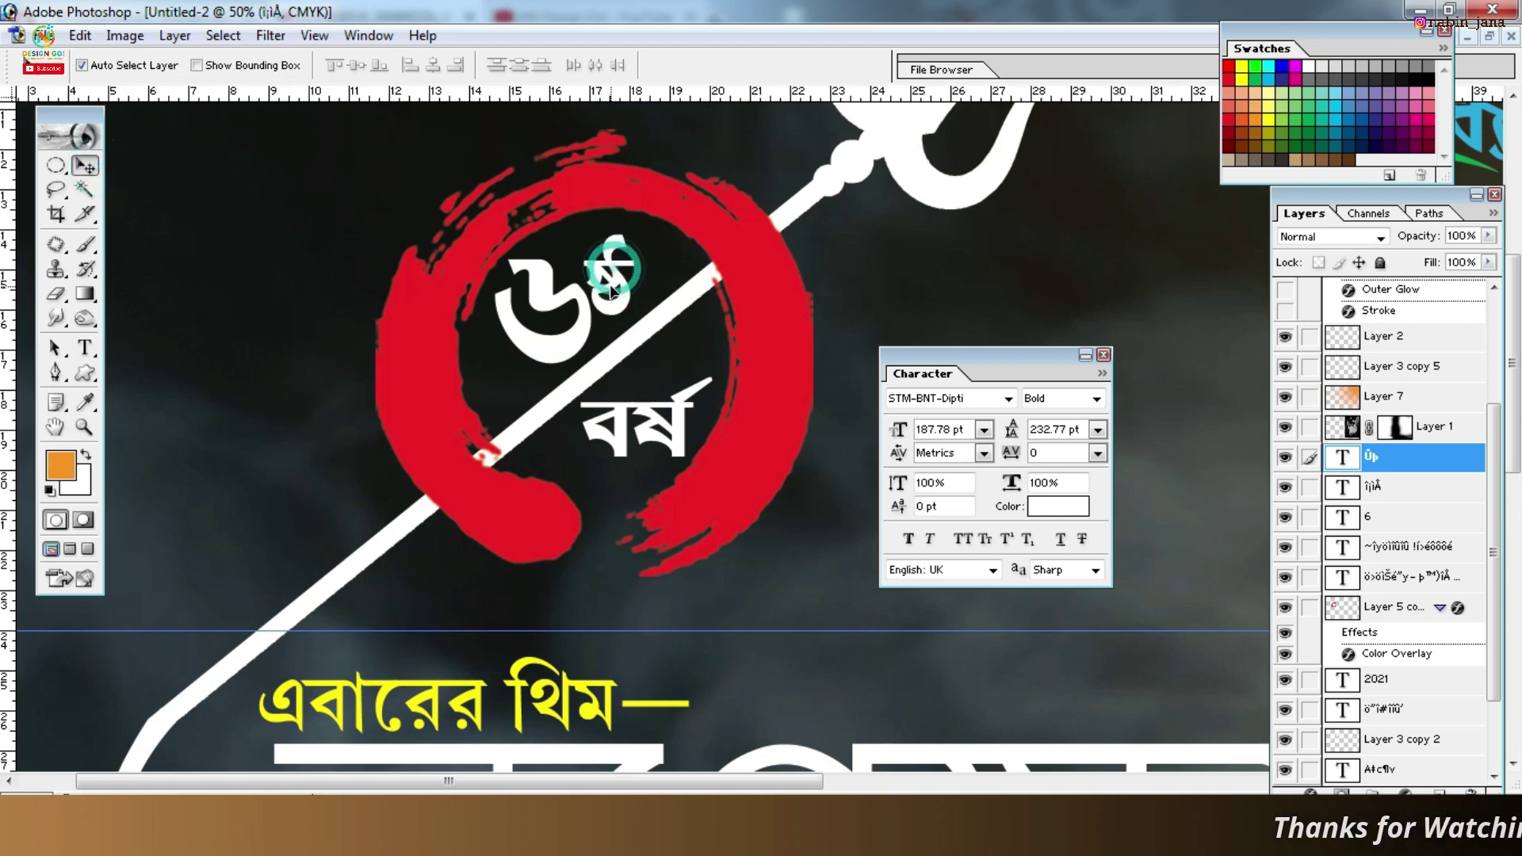
pyautogui.hotkey('ctrl', '0')
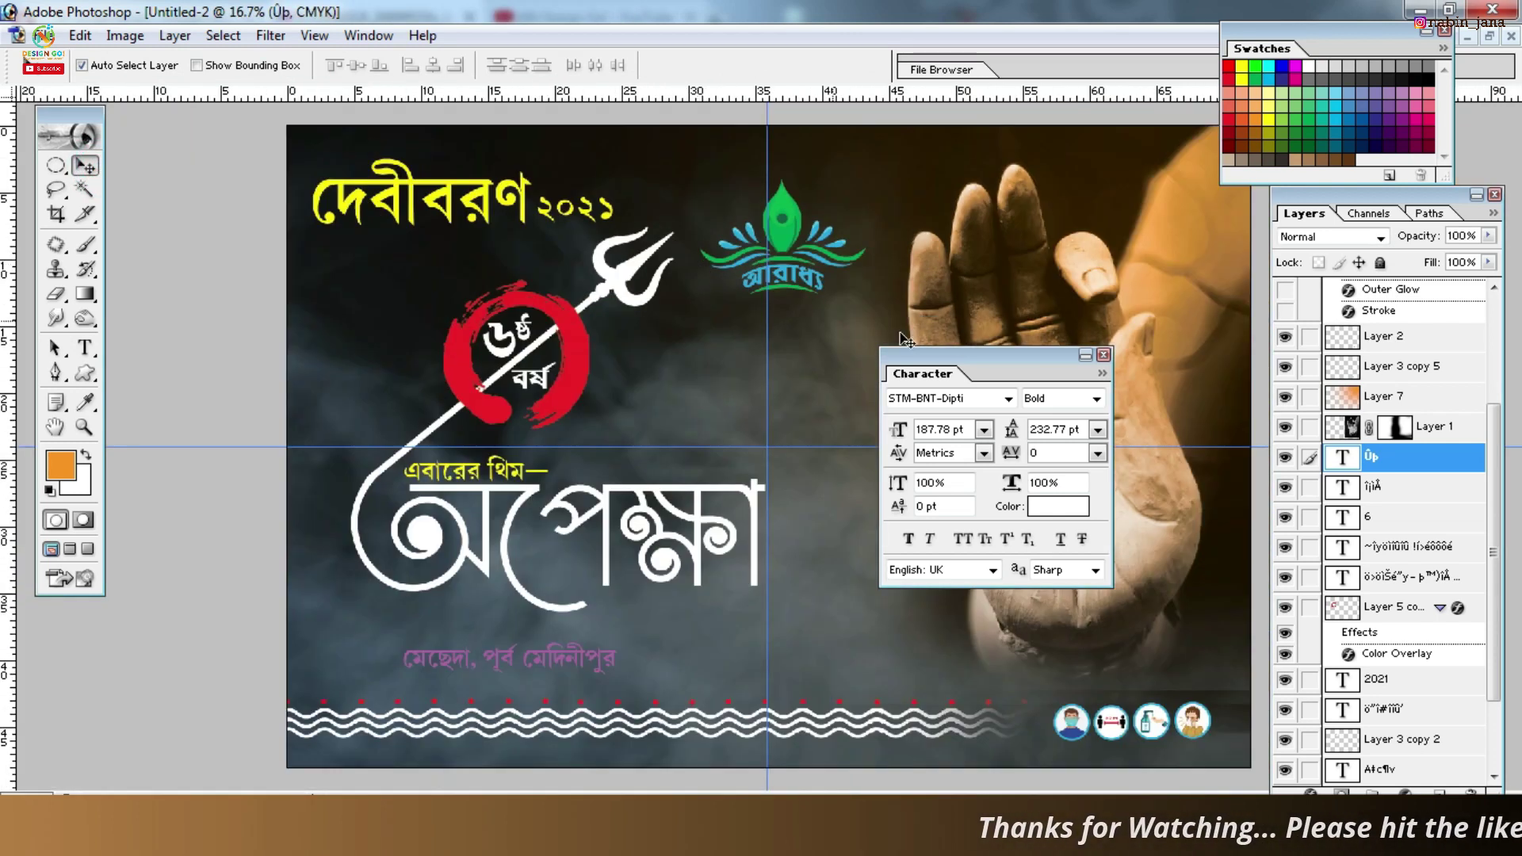
pyautogui.moveTo(252, 208); pyautogui.dragTo(176, 161)
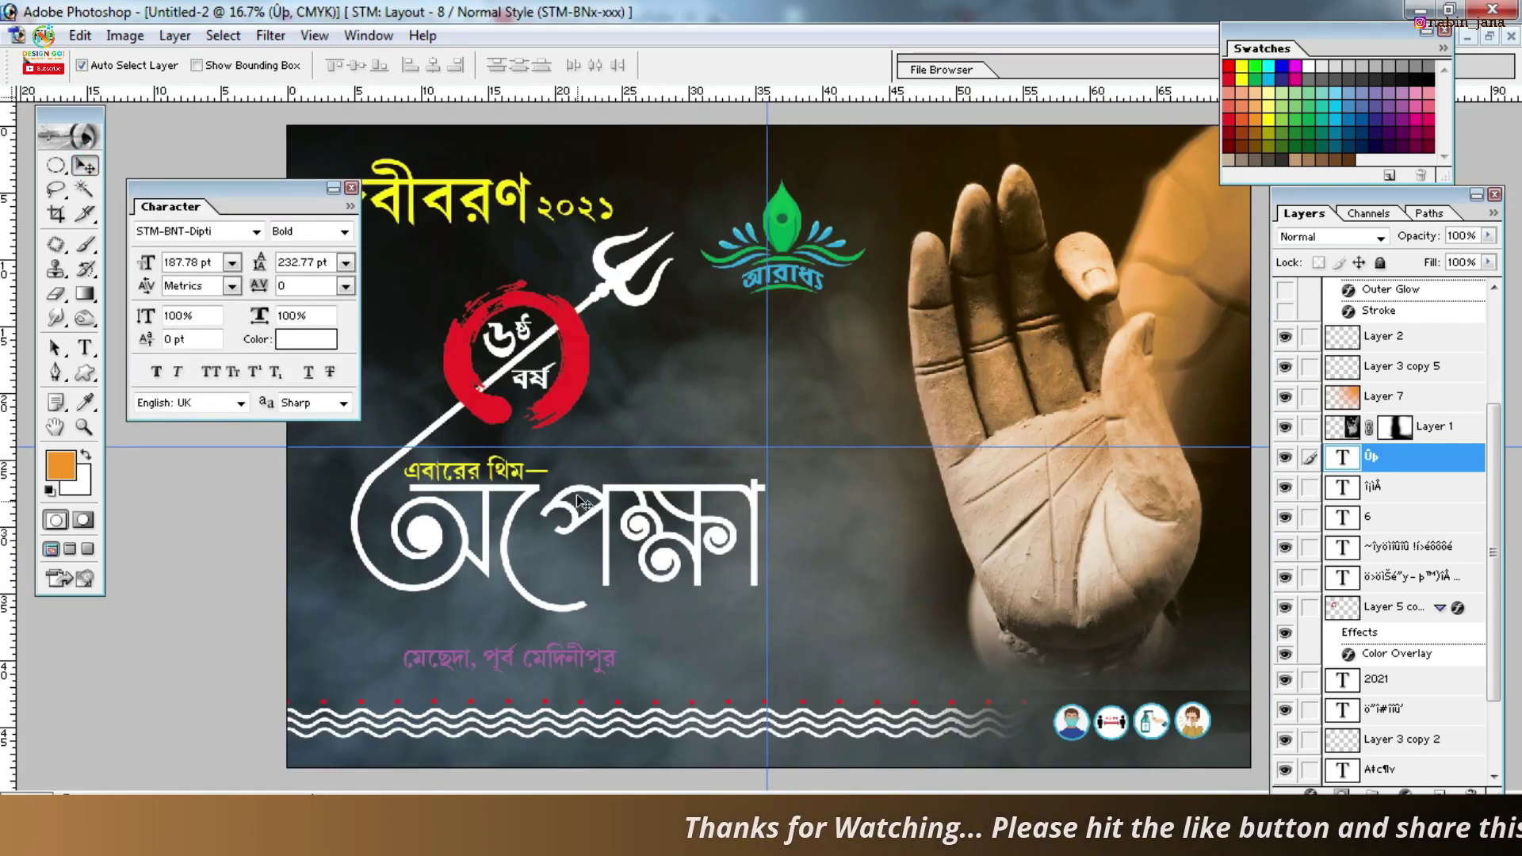
# Zoom in on the অপেক্ষা word and select its text layer for editing
pyautogui.click(522, 482)
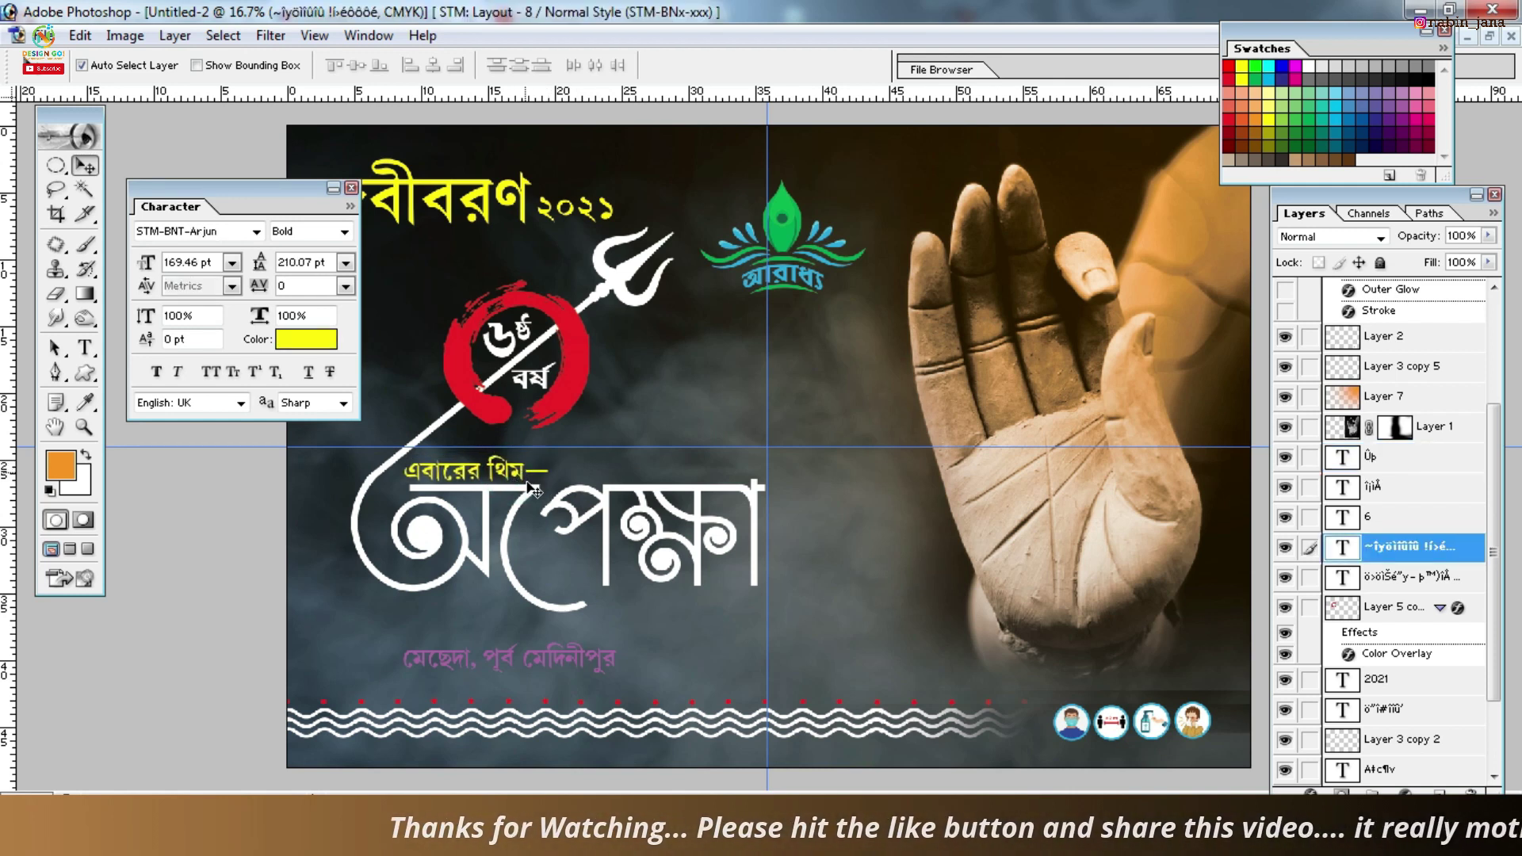
pyautogui.moveTo(56, 164); pyautogui.dragTo(174, 180)
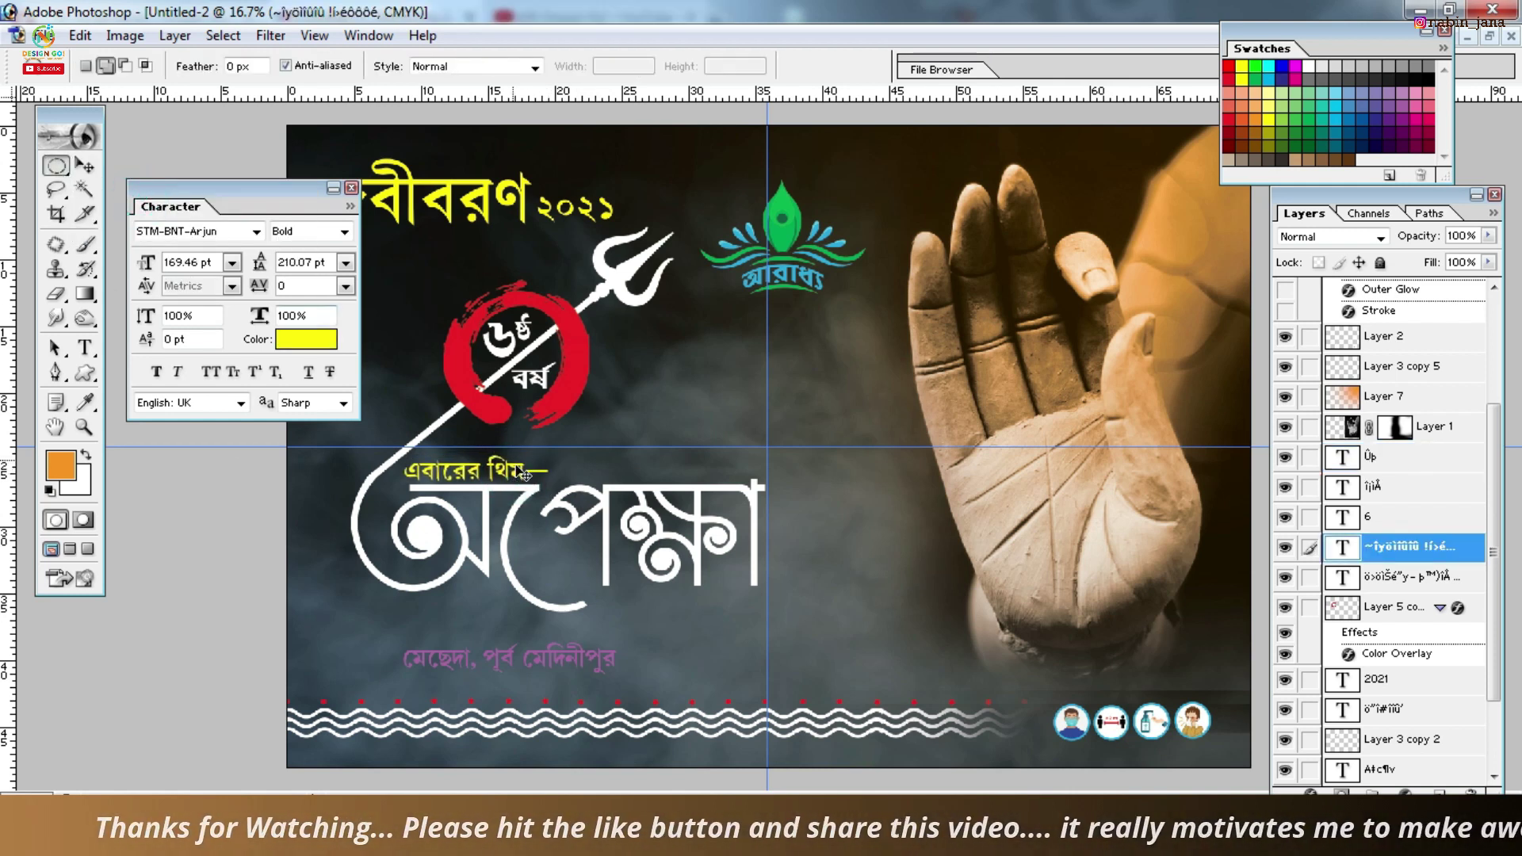
pyautogui.keyDown('ctrl'); pyautogui.click(829, 660); pyautogui.keyUp('ctrl')
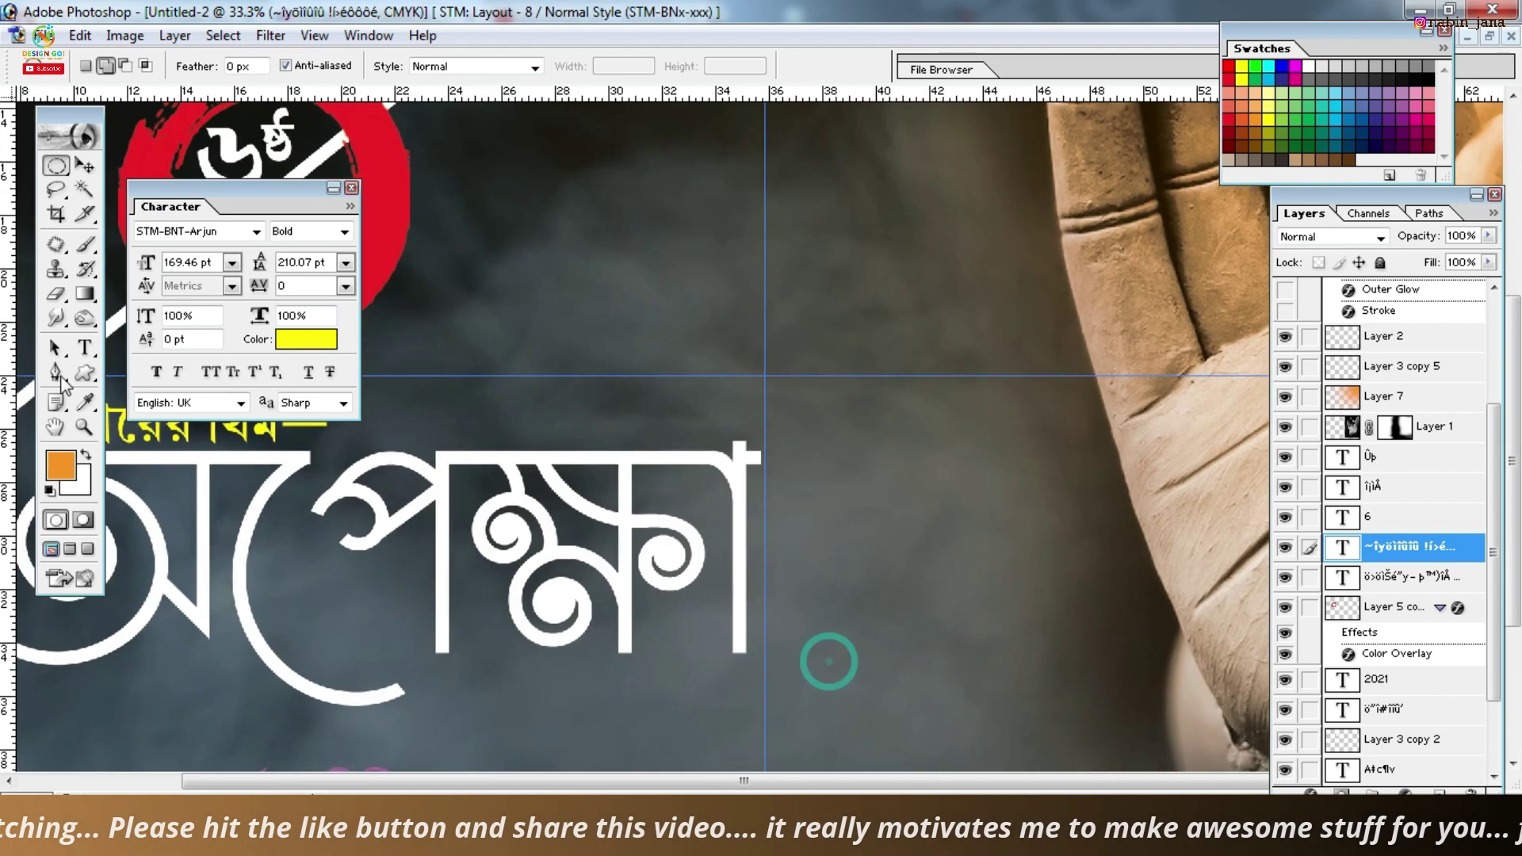
pyautogui.press('t')
pyautogui.click(622, 486)
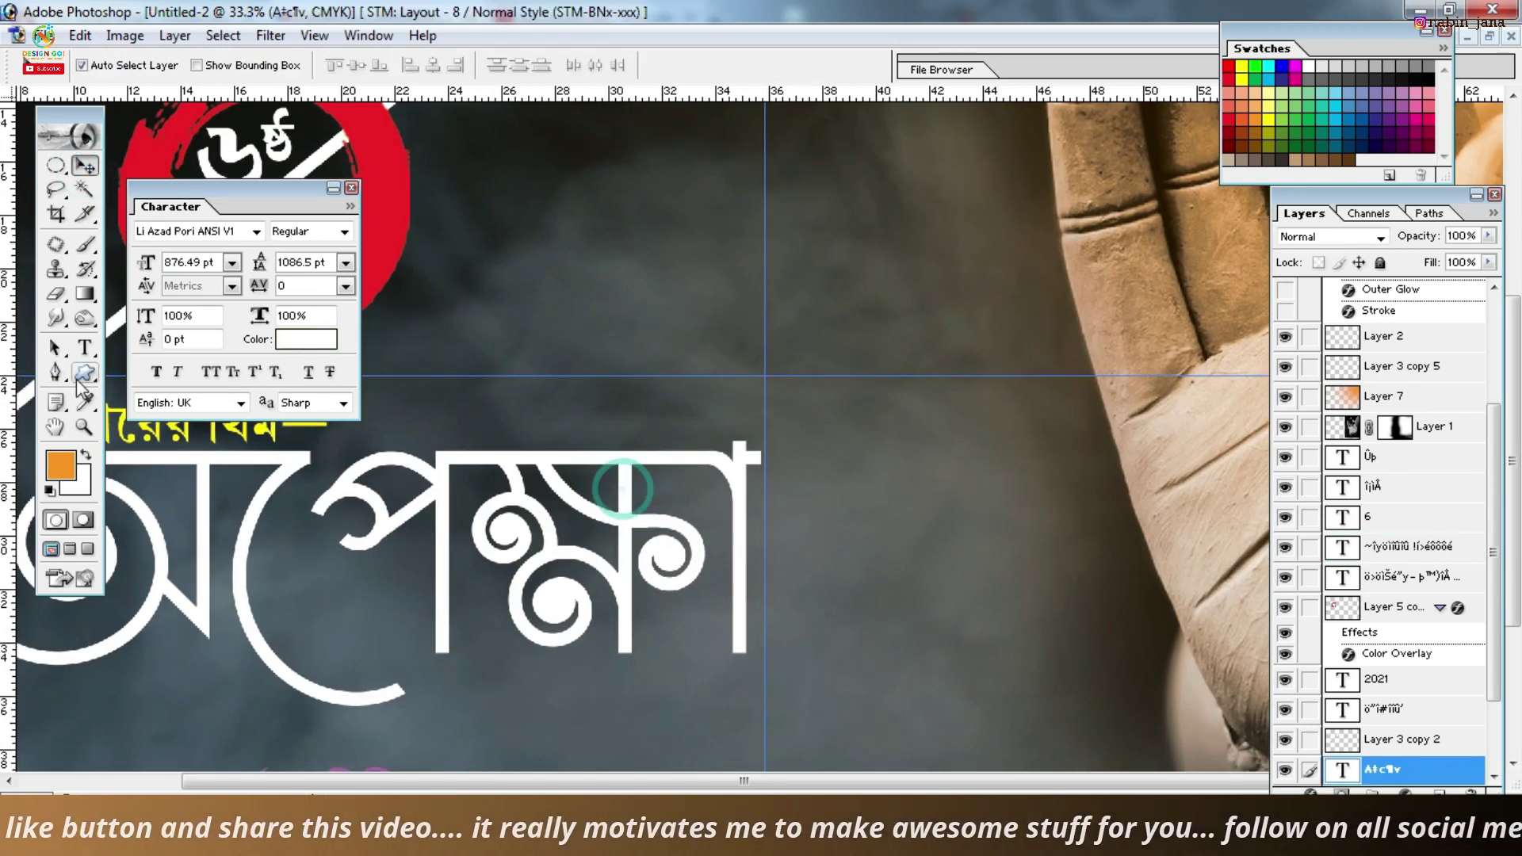
# Append dots after অপেক্ষা and set -80 tracking on the gap before them
pyautogui.click(743, 582)
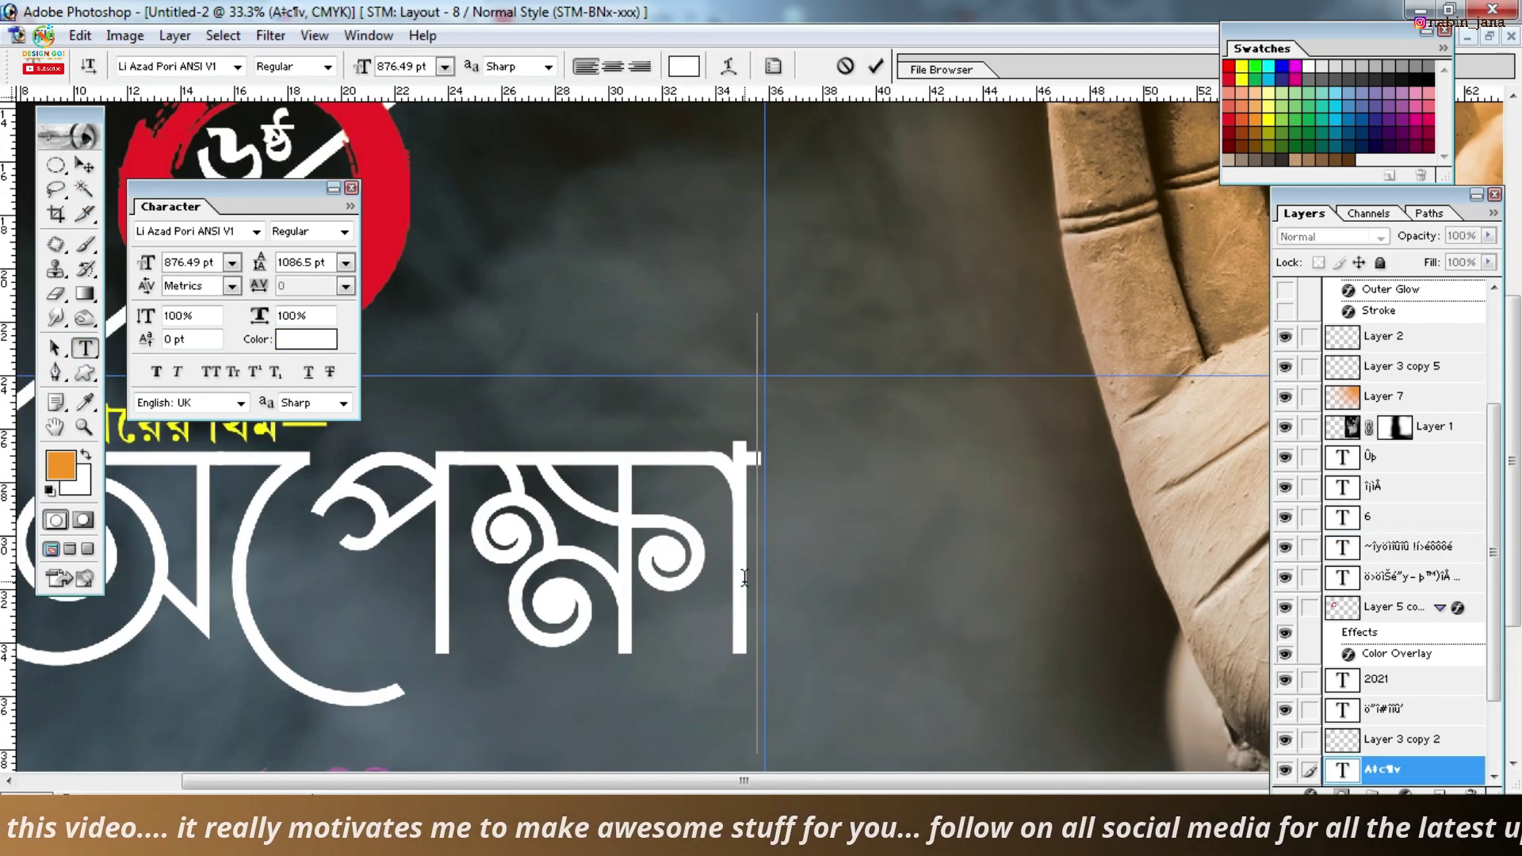
pyautogui.write('...')
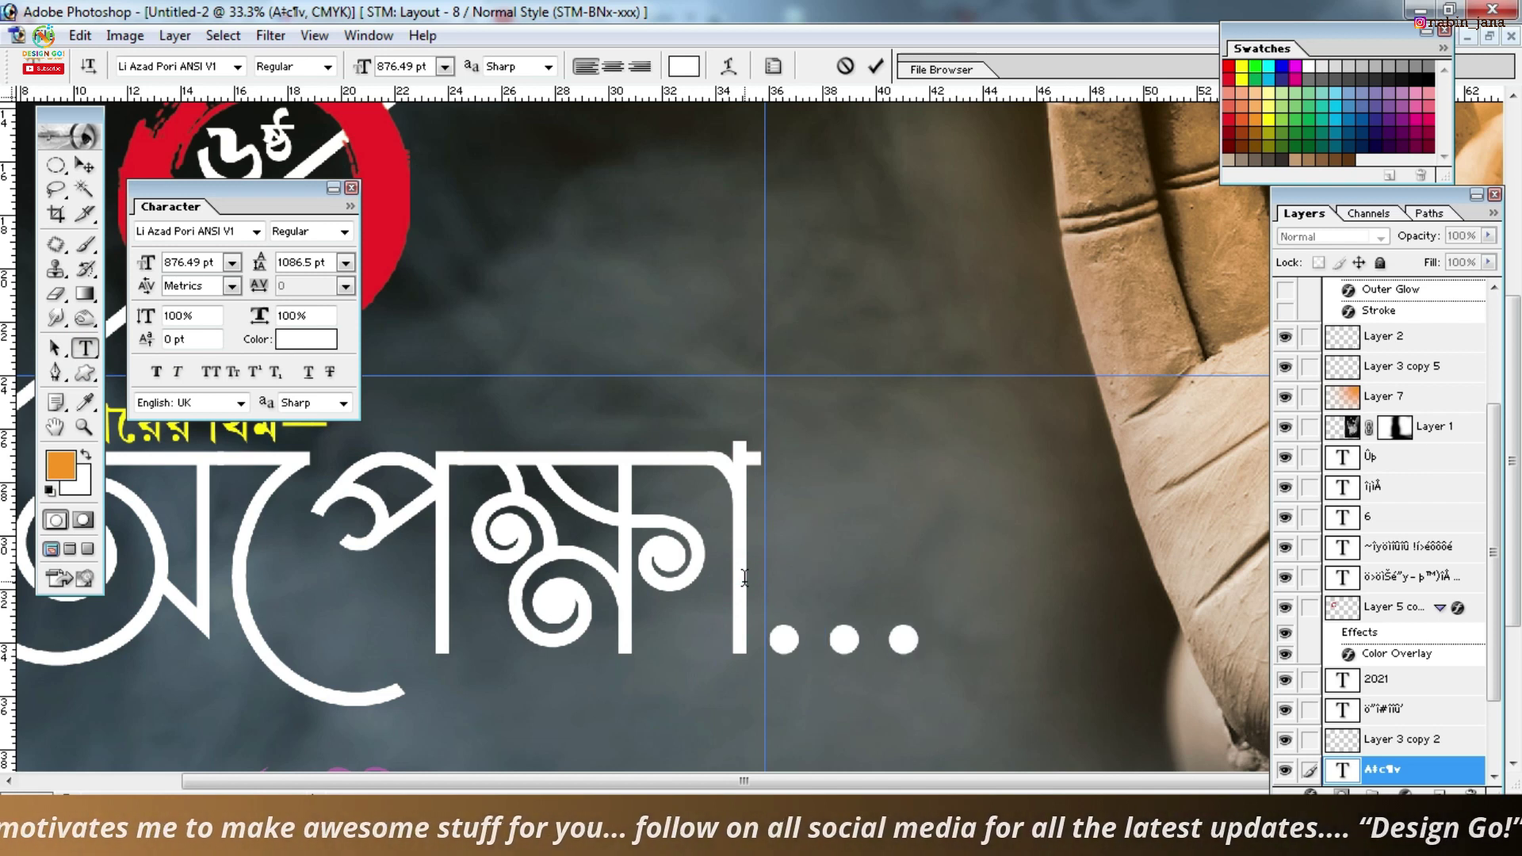
pyautogui.hotkey('ctrl', '-')
pyautogui.click(790, 579)
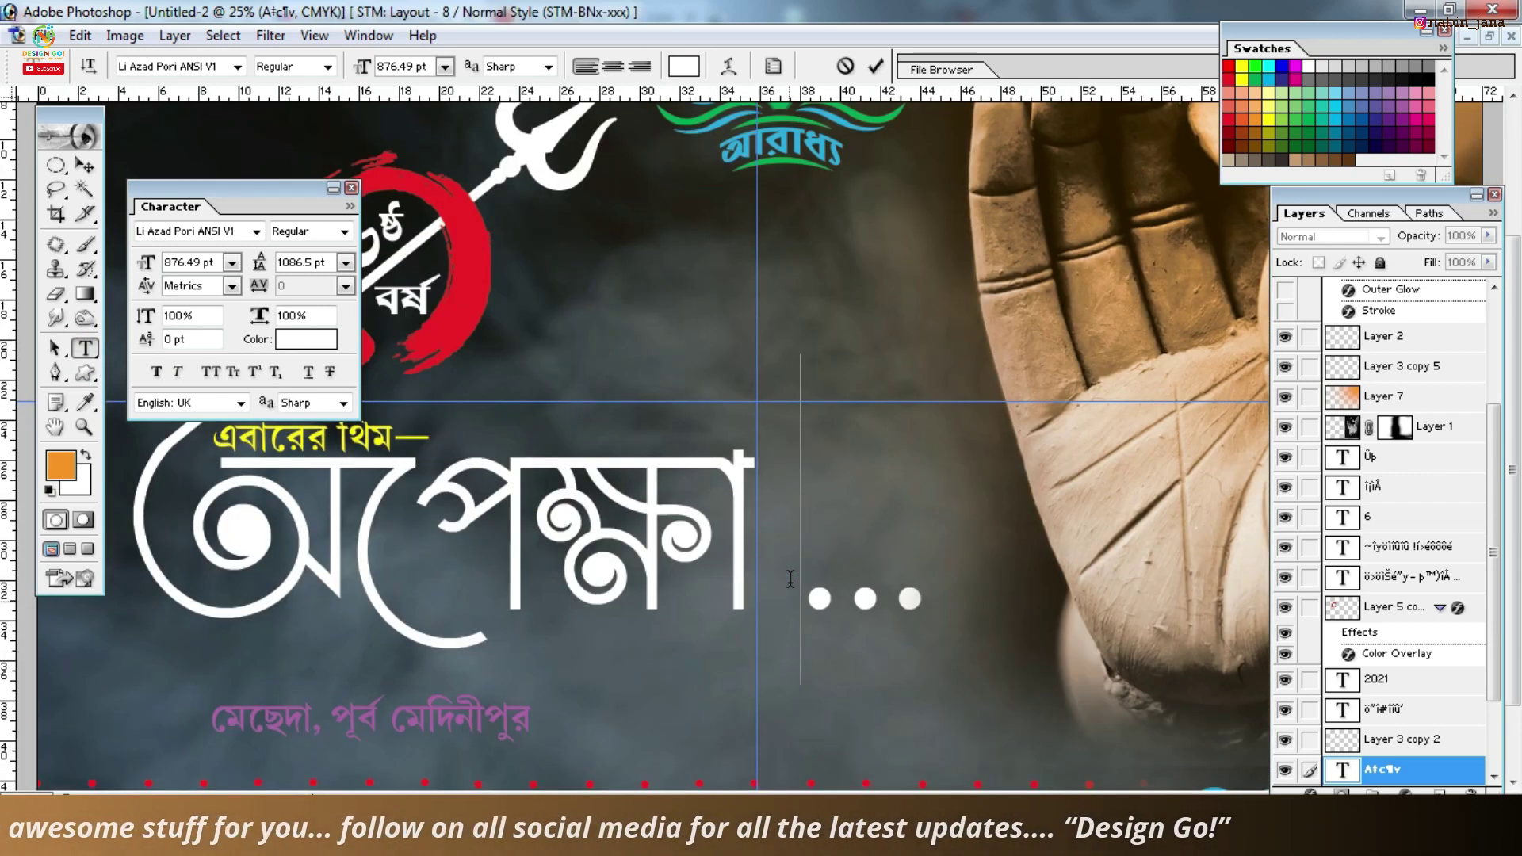
pyautogui.moveTo(798, 571); pyautogui.dragTo(770, 595)
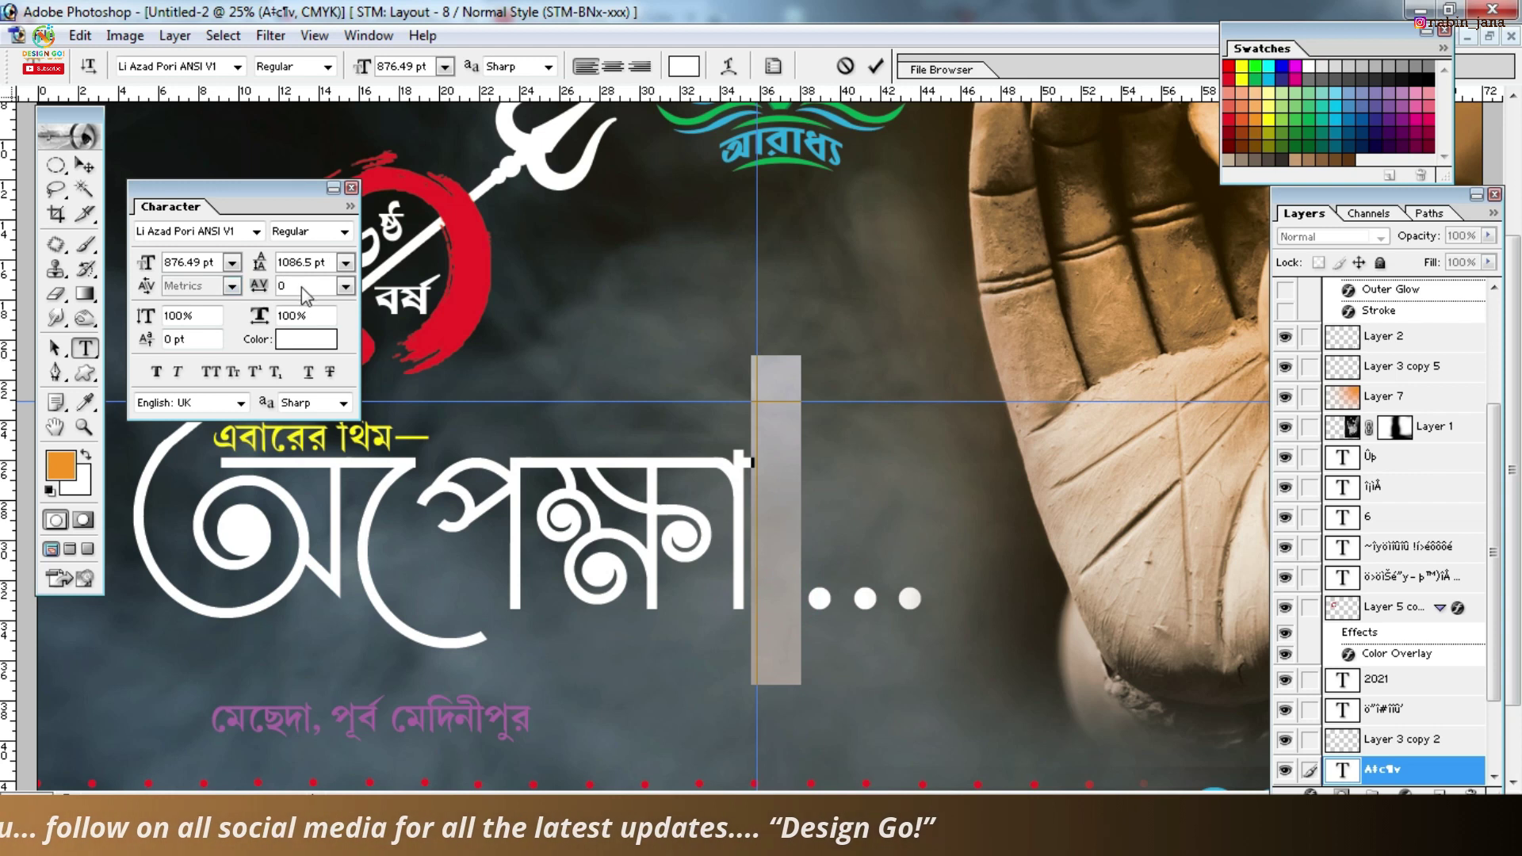
pyautogui.write('-80')
pyautogui.press('Return')
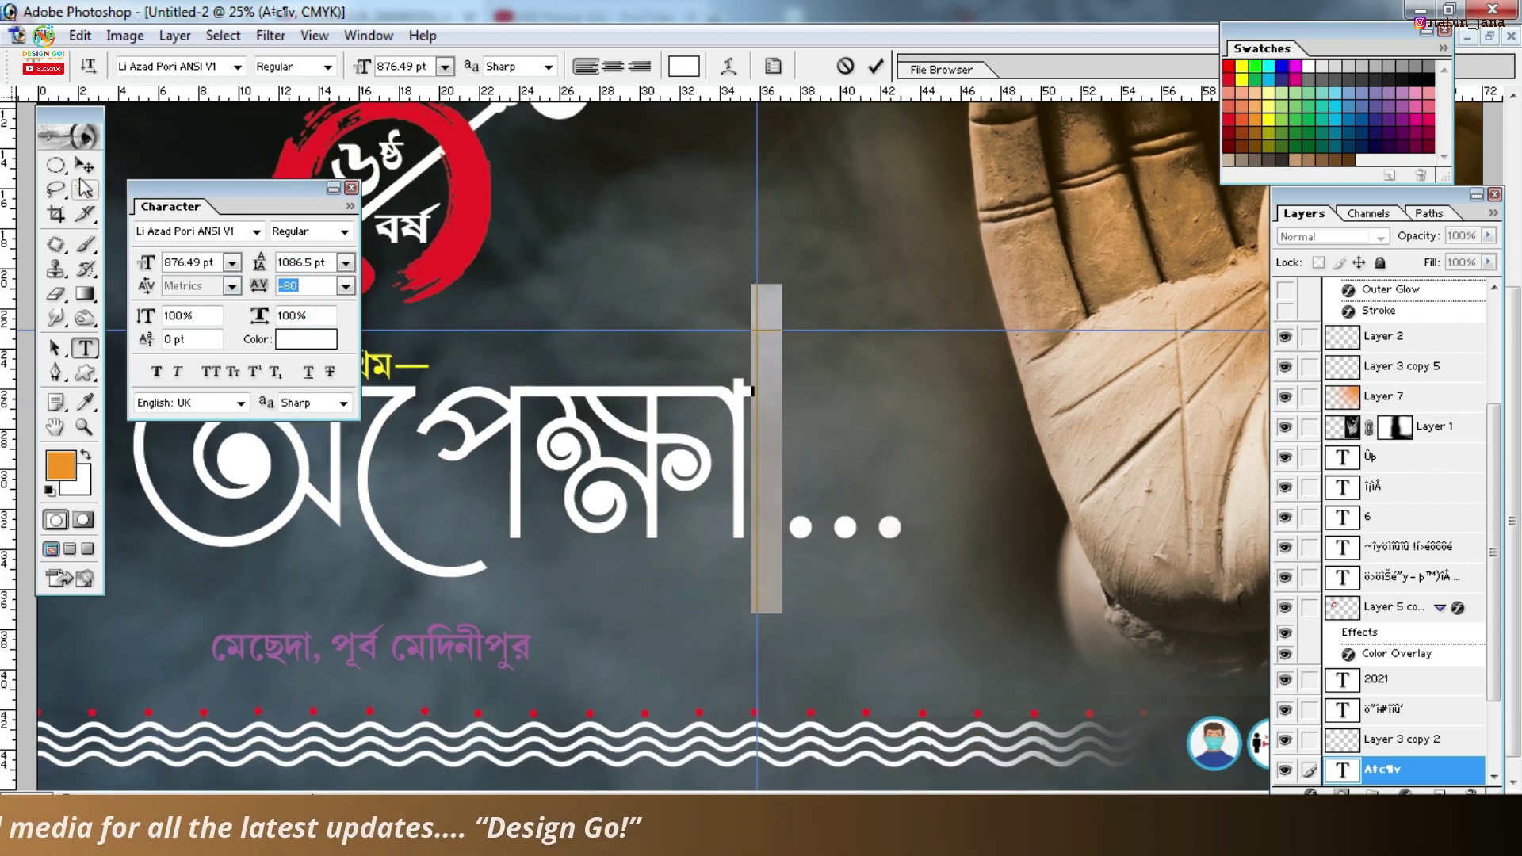
pyautogui.click(85, 164)
pyautogui.click(459, 646)
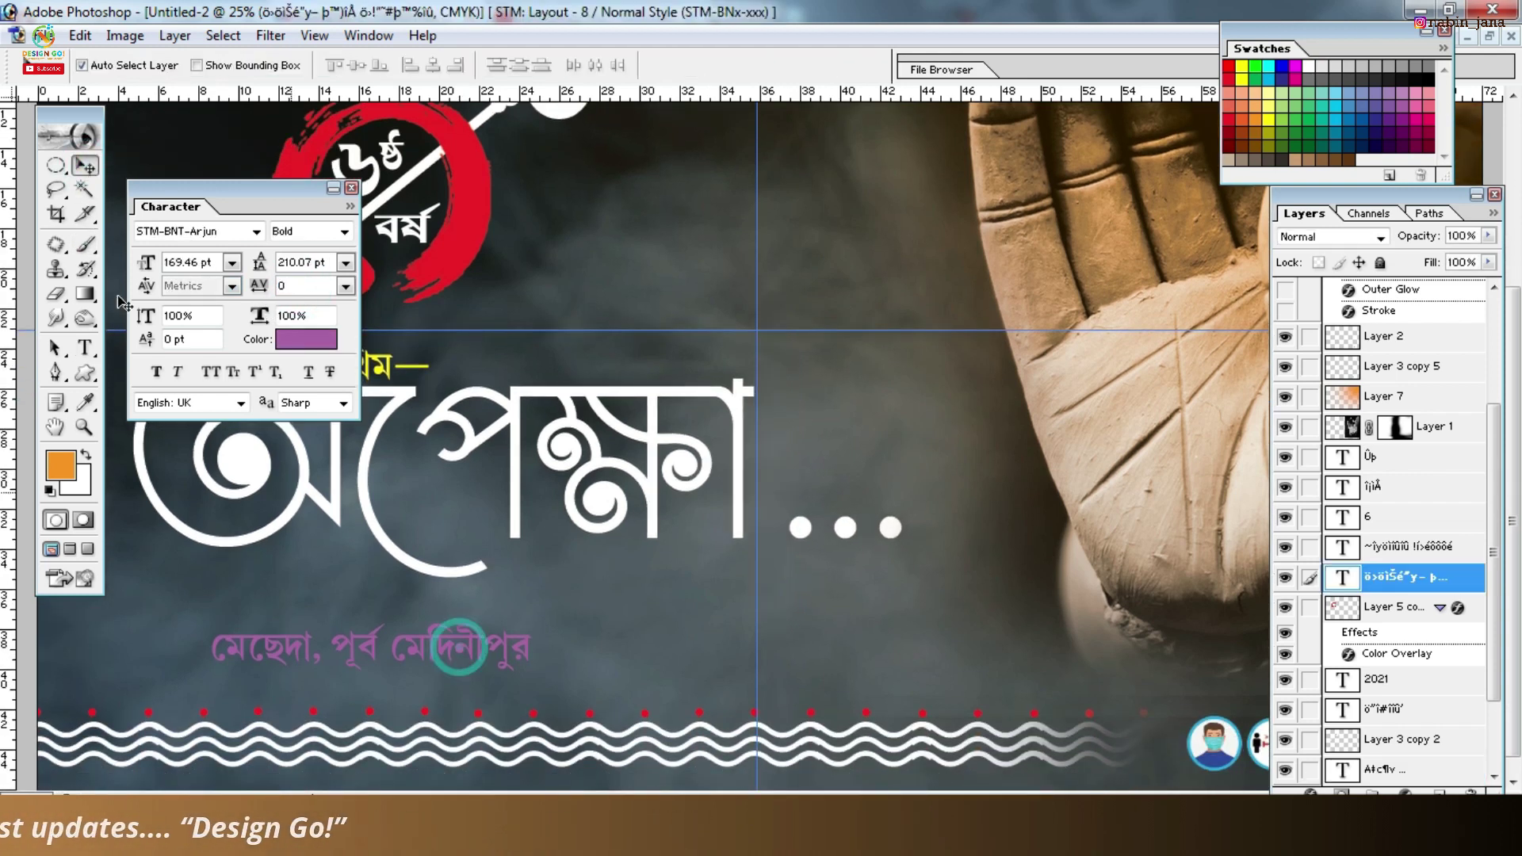
# Add a new layer and sample the circle's red as the brush colour
pyautogui.click(86, 245)
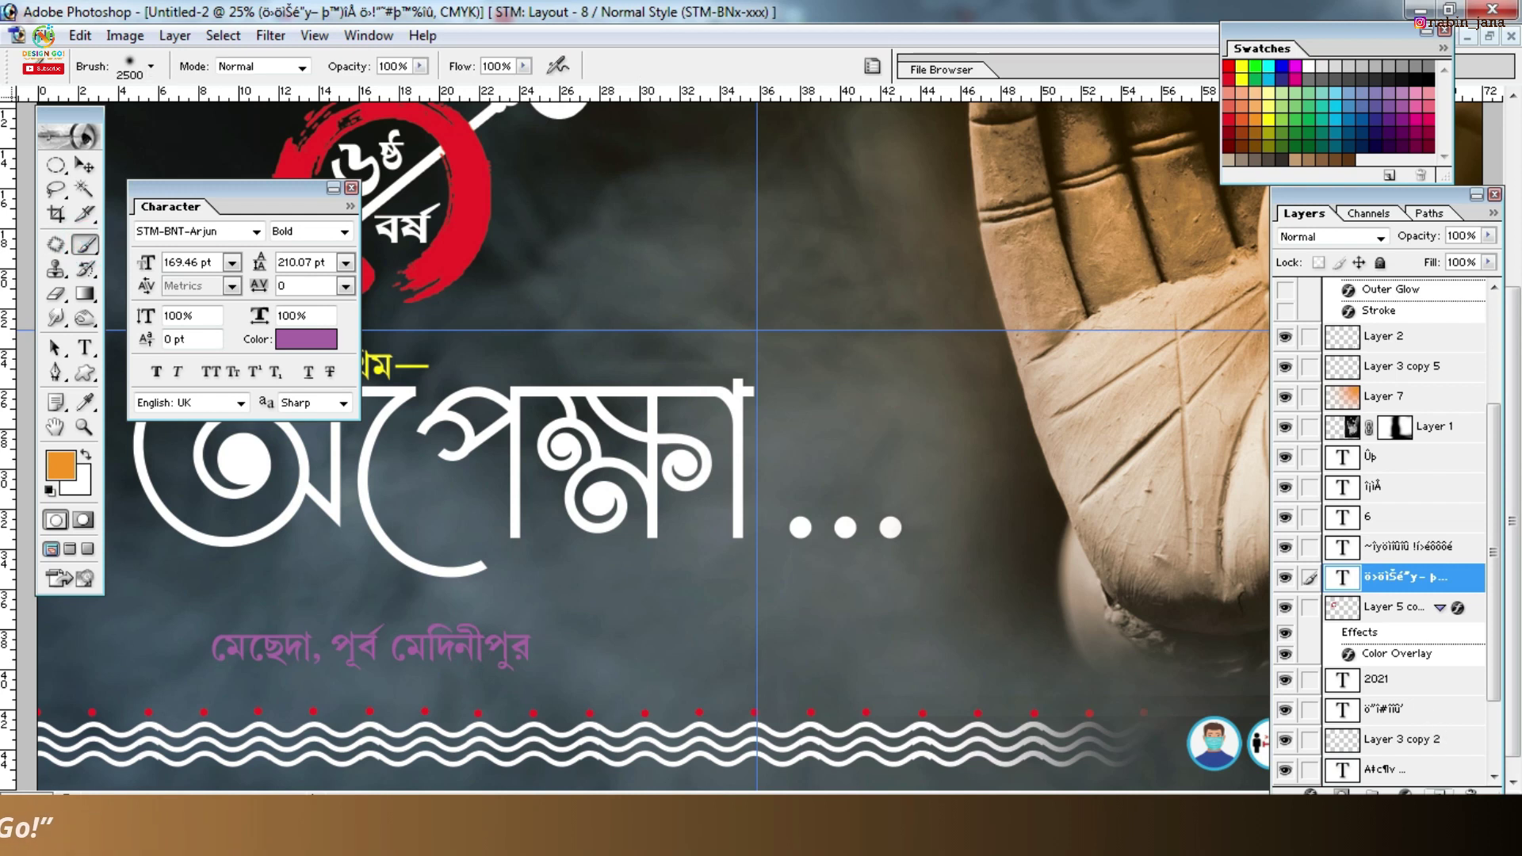
pyautogui.click(1439, 795)
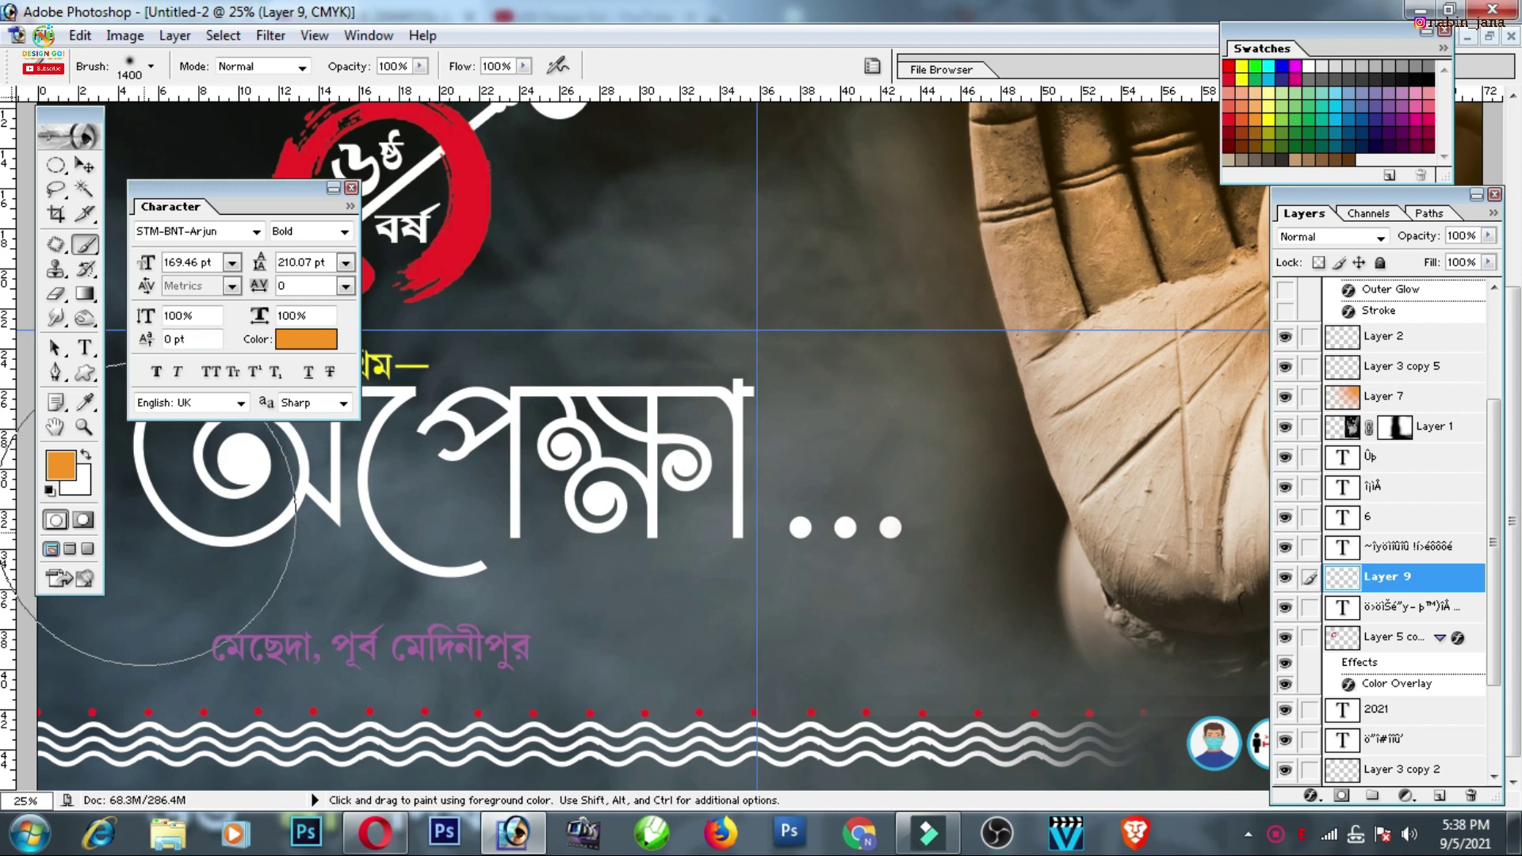
pyautogui.click(60, 466)
pyautogui.click(476, 223)
pyautogui.press('Return')
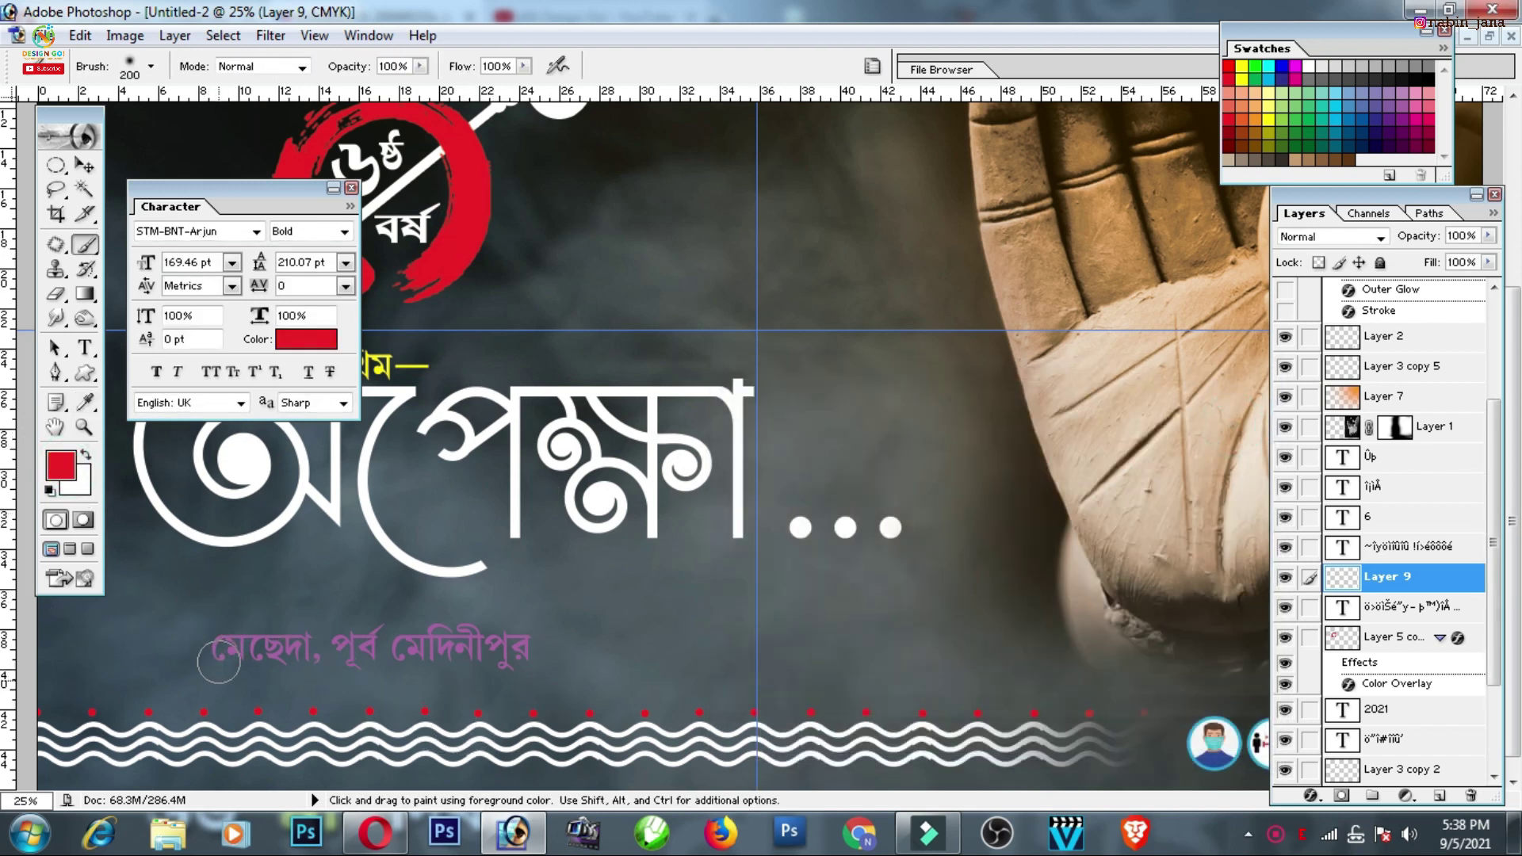
# Paint a thick red band across the district-name line, widening and extending it
pyautogui.moveTo(207, 652); pyautogui.dragTo(674, 652)
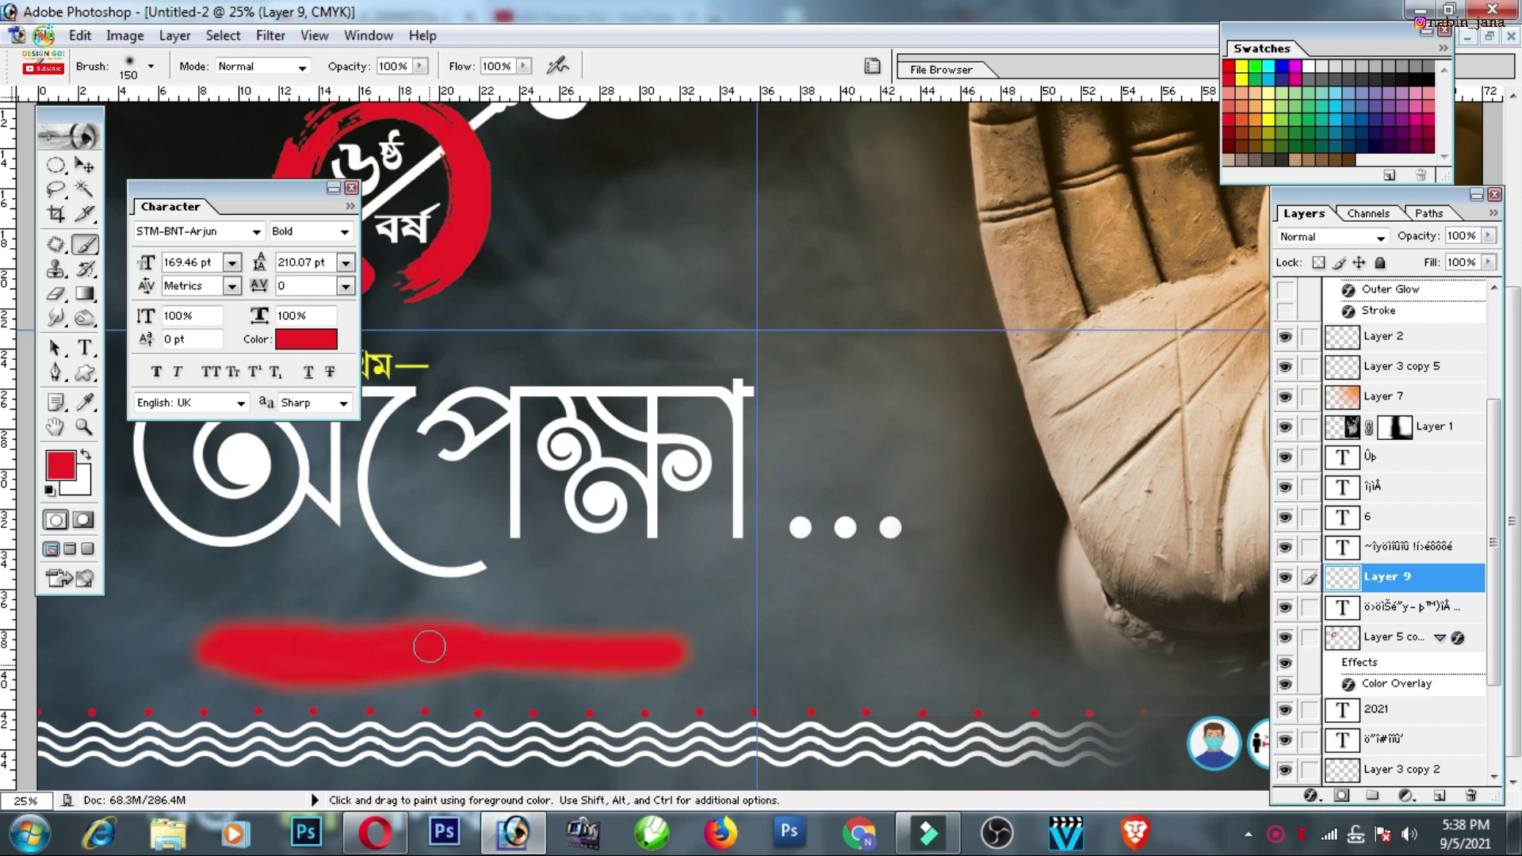
pyautogui.moveTo(302, 634); pyautogui.dragTo(543, 639)
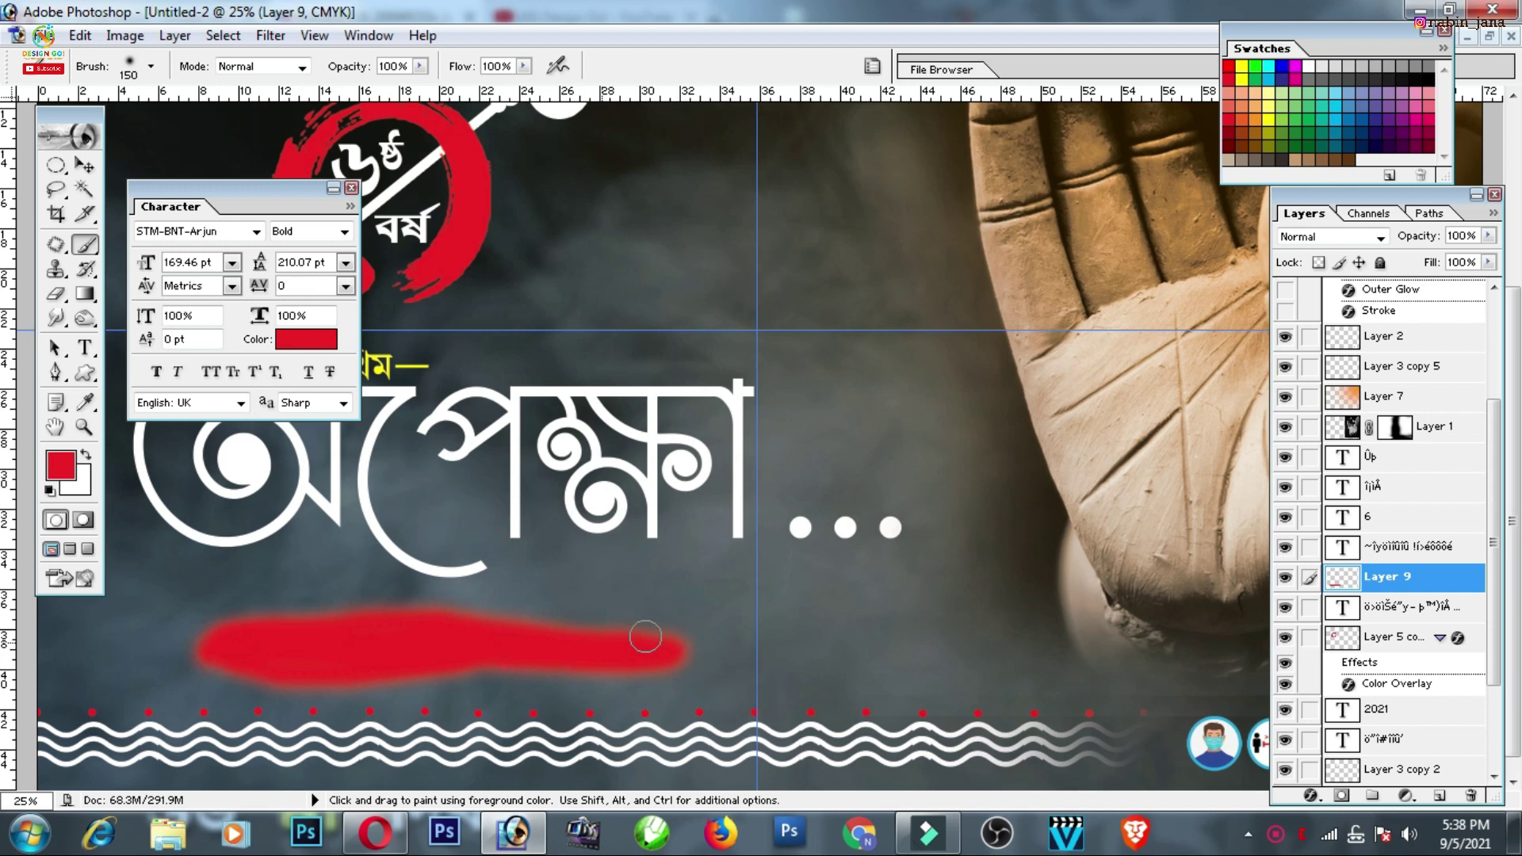
pyautogui.keyDown('ctrl'); pyautogui.click(485, 646); pyautogui.keyUp('ctrl')
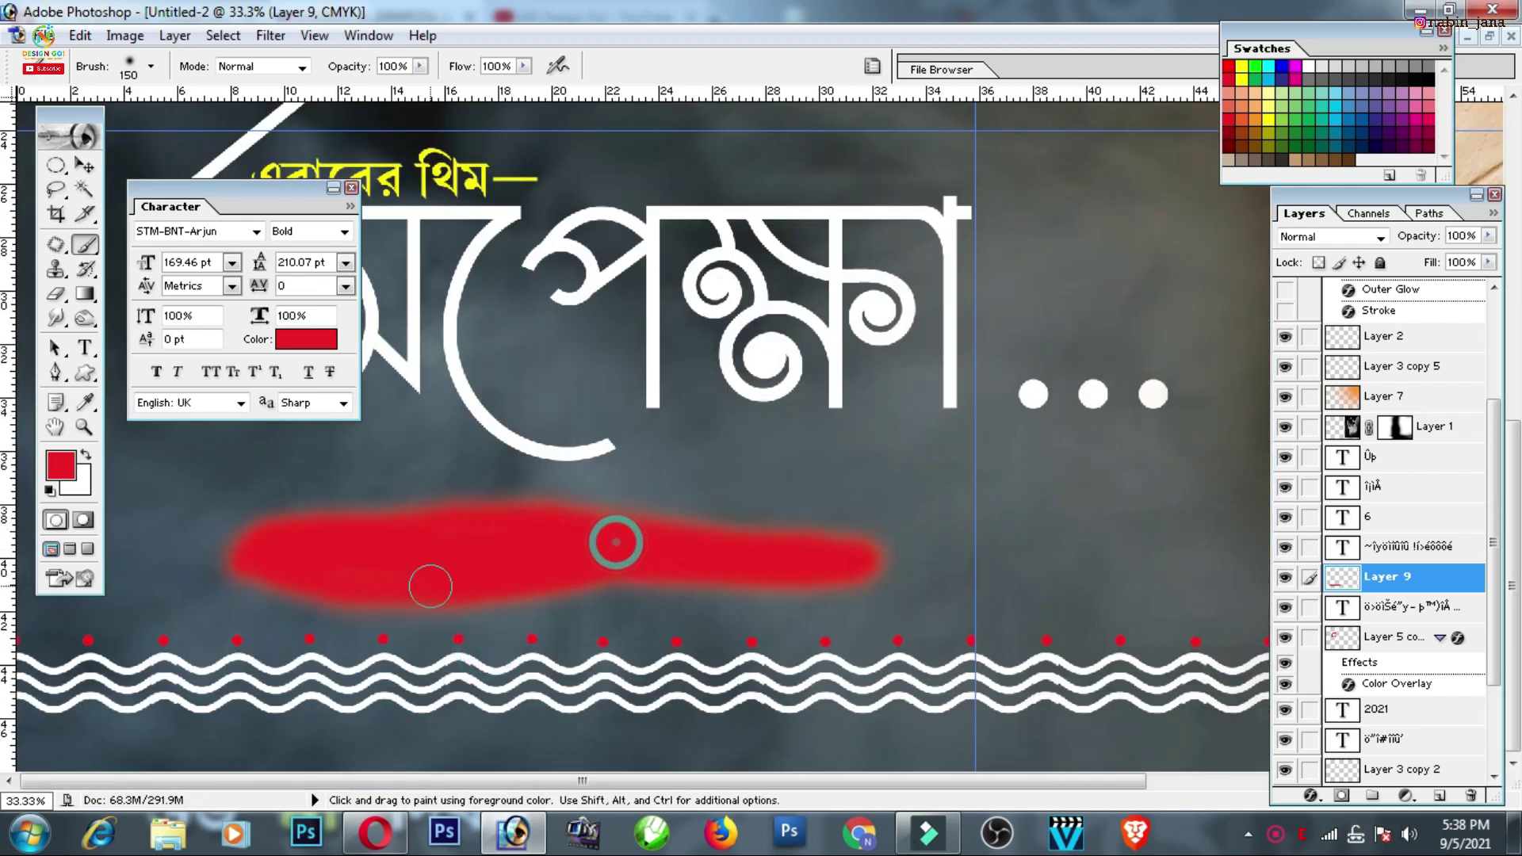
pyautogui.moveTo(265, 550)
pyautogui.mouseDown()
pyautogui.moveTo(492, 510)
pyautogui.moveTo(484, 534)
pyautogui.mouseUp()
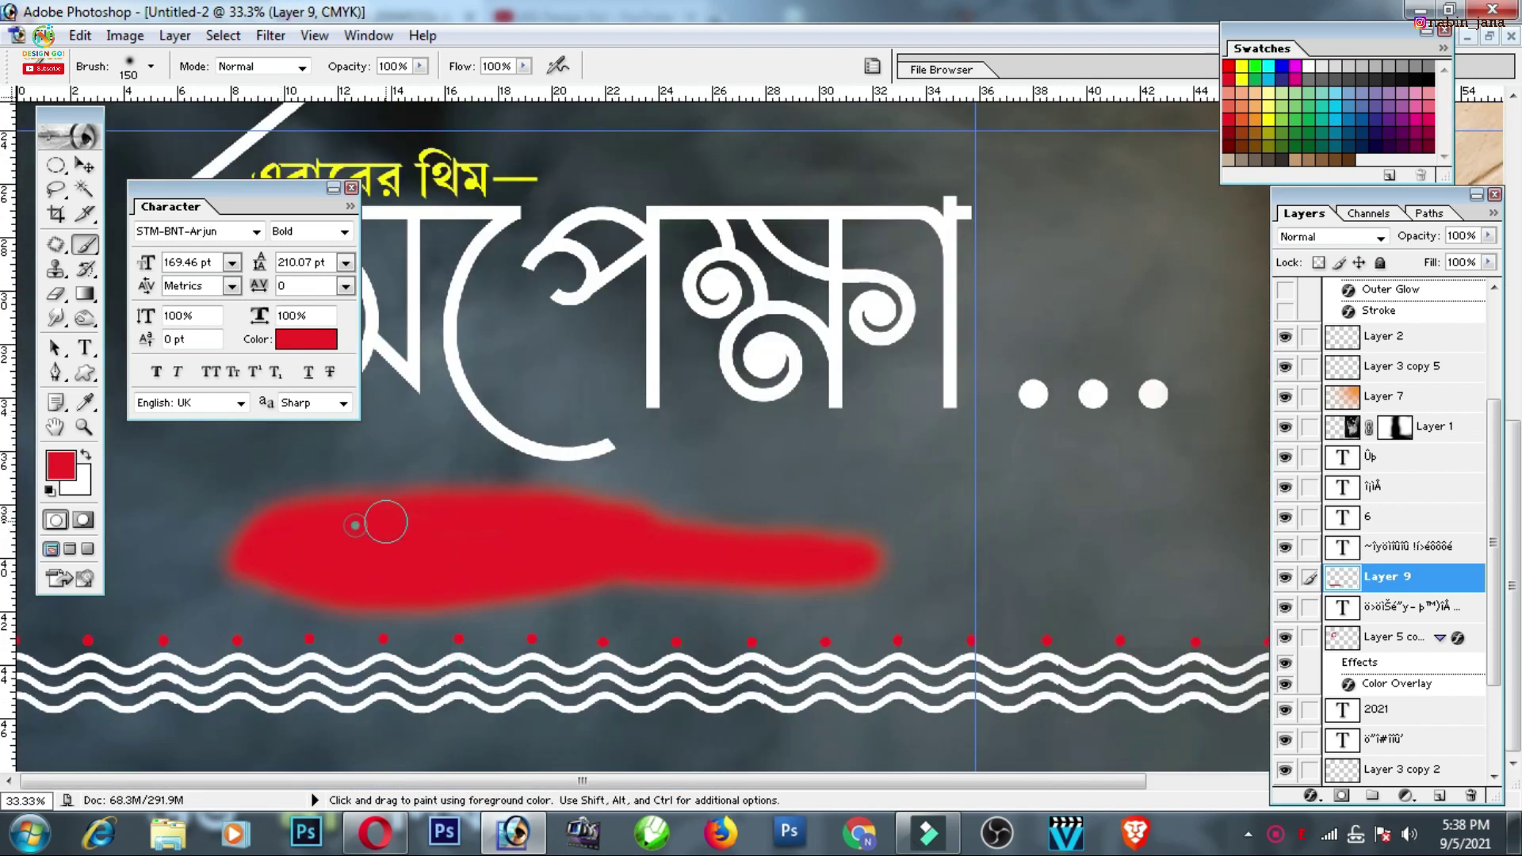
pyautogui.moveTo(594, 520); pyautogui.dragTo(867, 554)
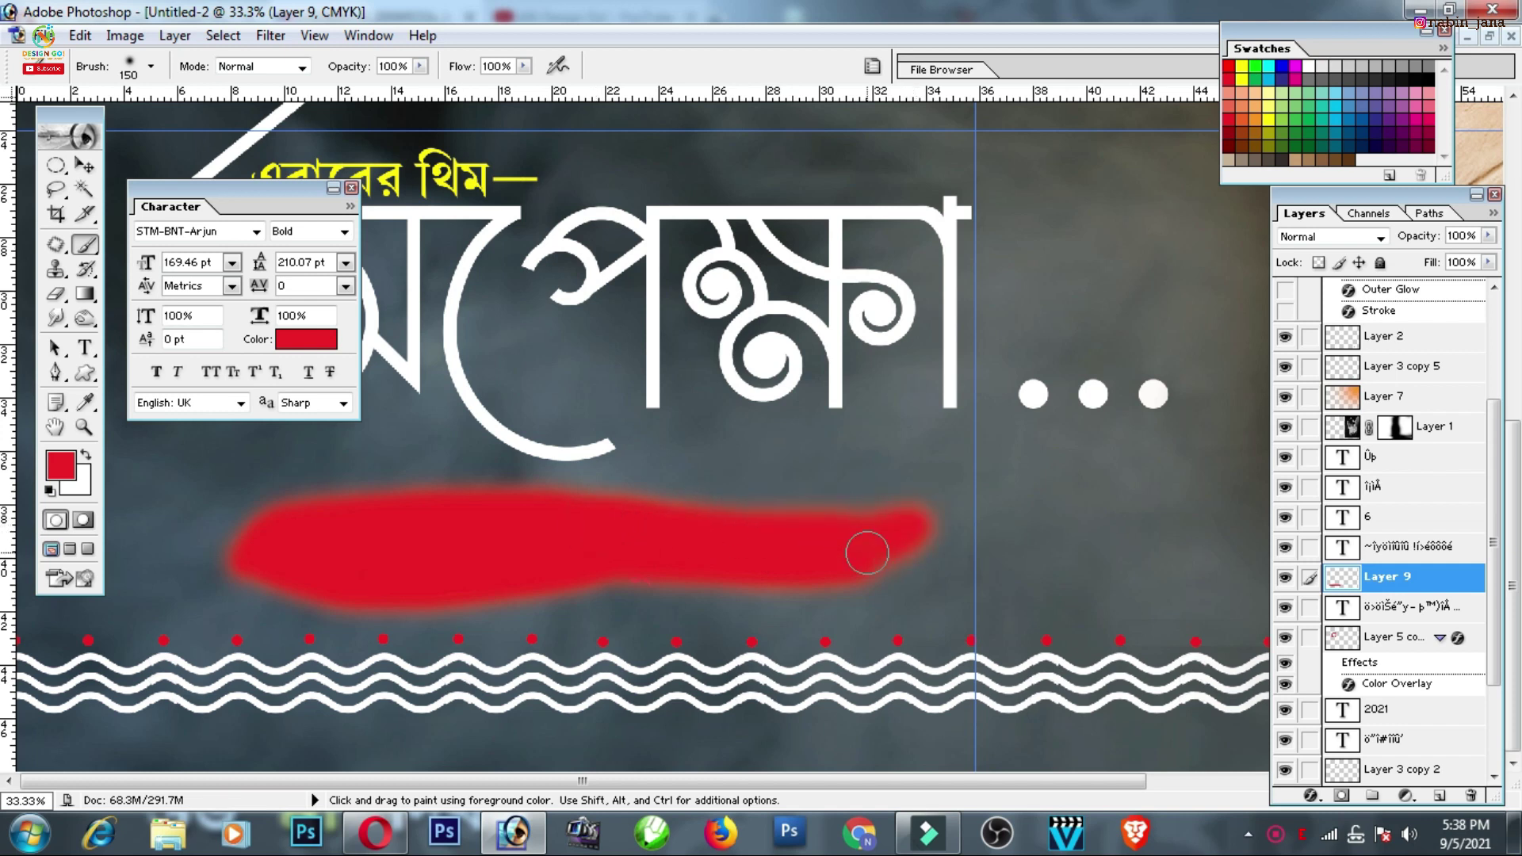
pyautogui.click(55, 293)
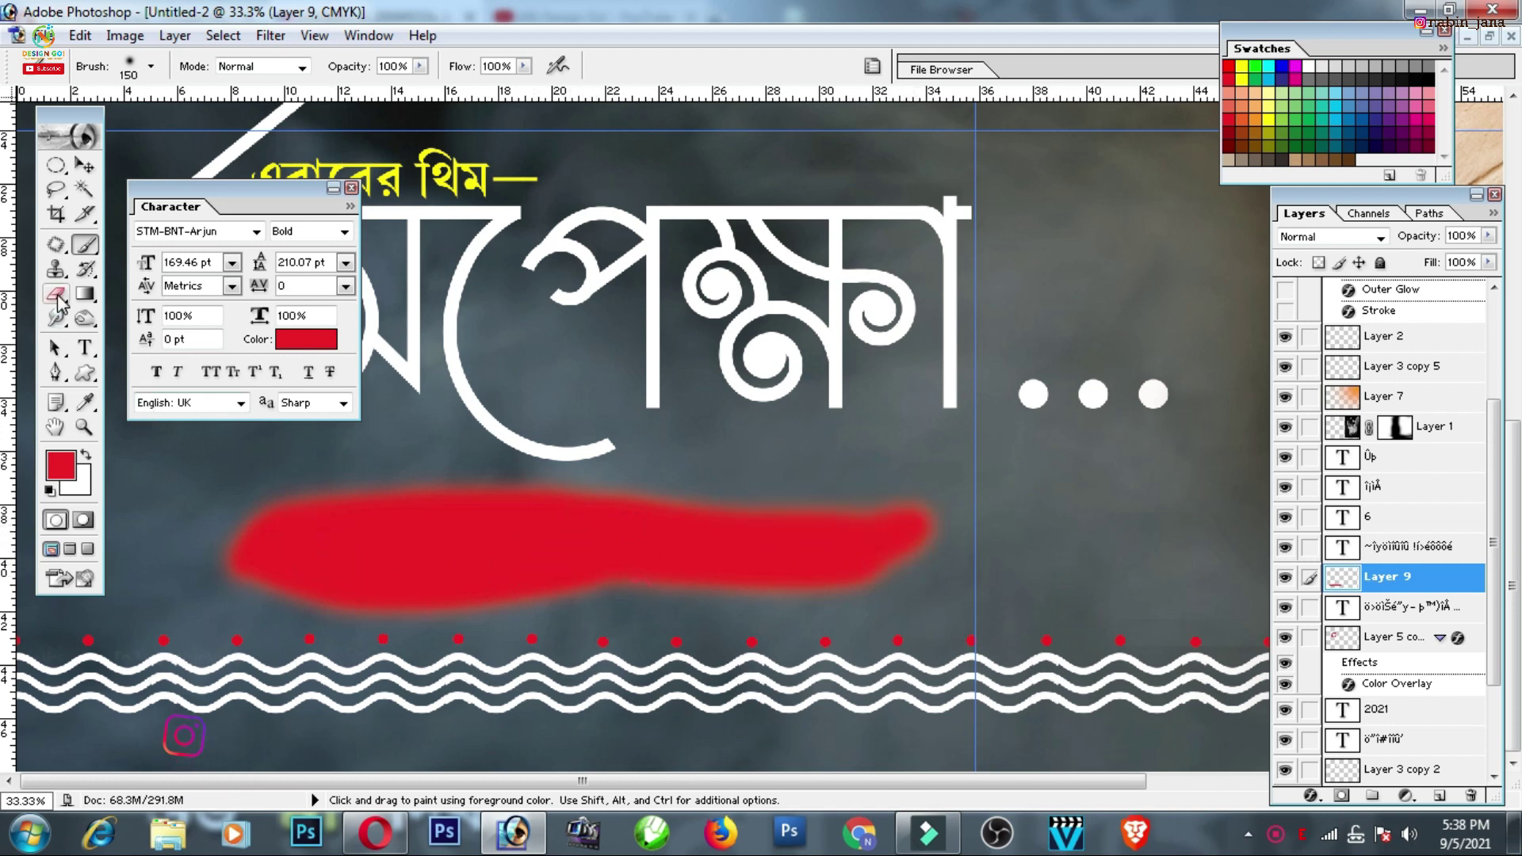
# Mask the red band and erase its right end into a pointed taper
pyautogui.click(1341, 795)
pyautogui.press('[')
pyautogui.press('[')
pyautogui.press('[')
pyautogui.press('[')
pyautogui.press('[')
pyautogui.press('[')
pyautogui.press('[')
pyautogui.press('[')
pyautogui.press('[')
pyautogui.click(646, 486)
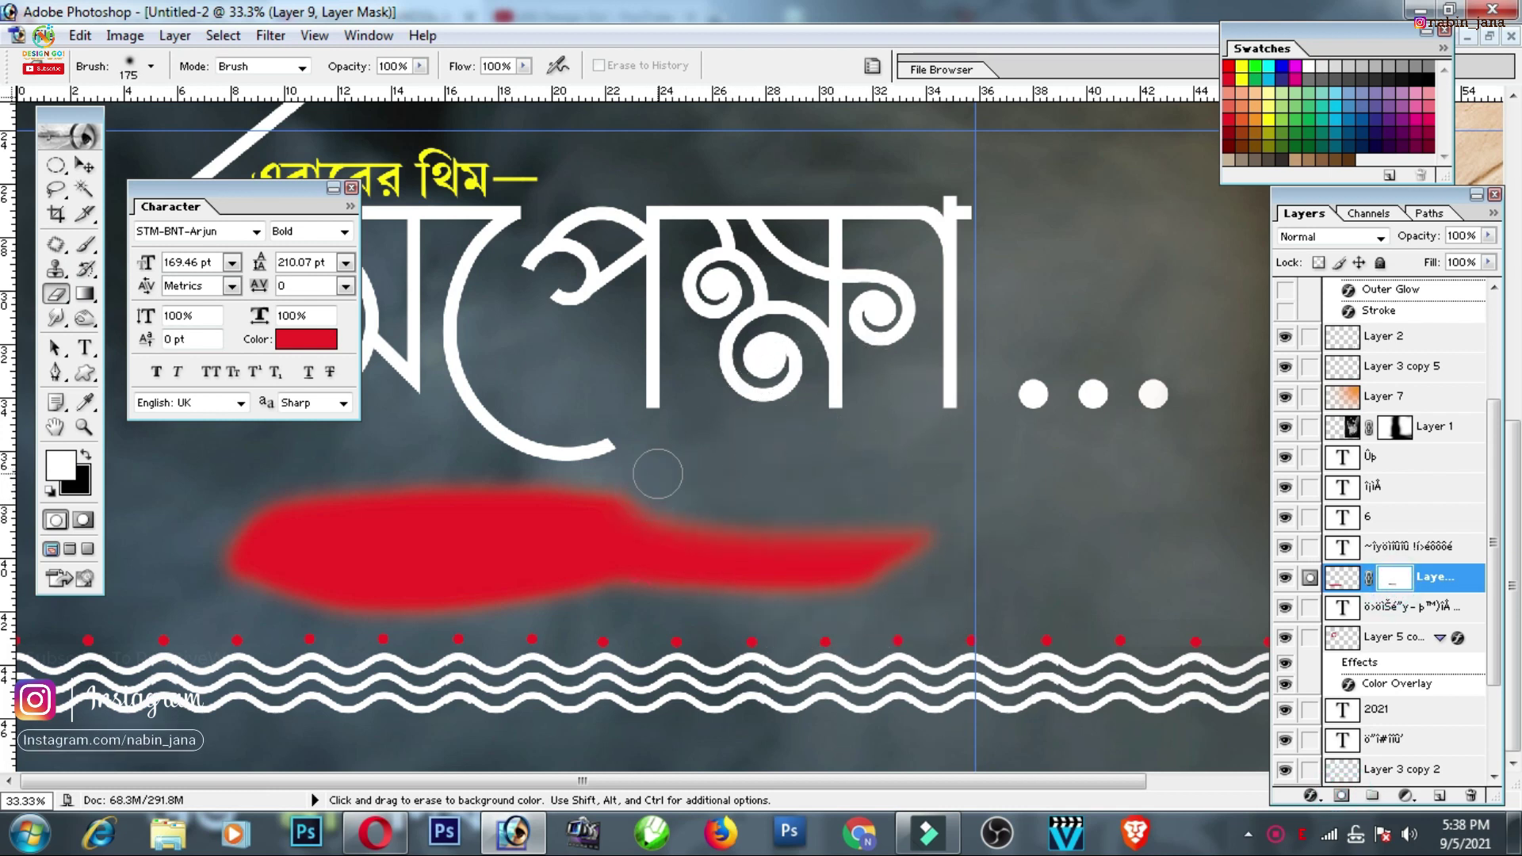
pyautogui.hotkey('ctrl', 'z')
pyautogui.click(545, 460)
pyautogui.moveTo(628, 481); pyautogui.dragTo(899, 515)
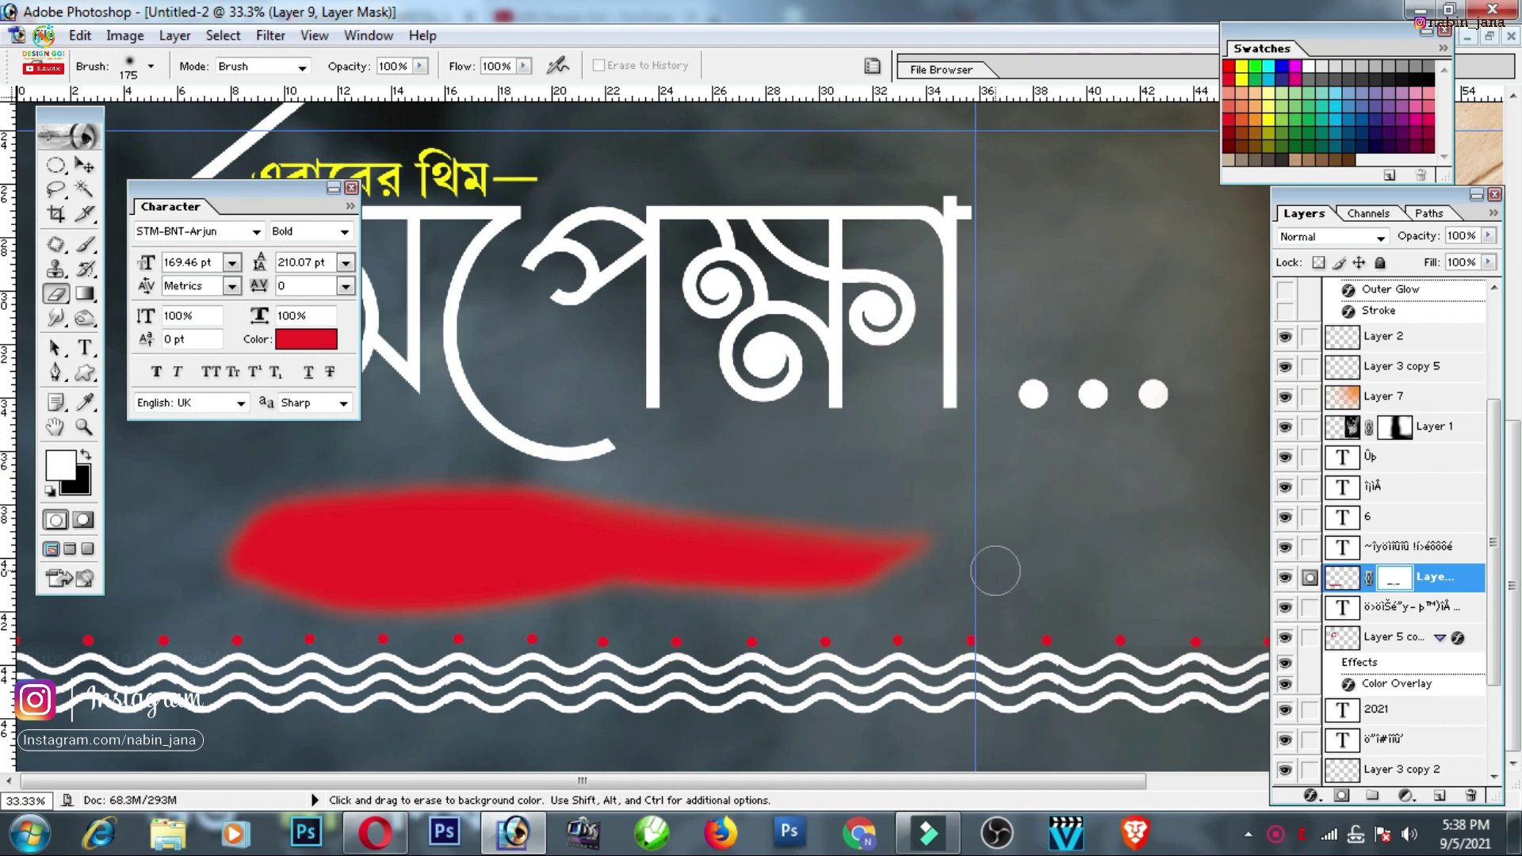
pyautogui.moveTo(872, 590); pyautogui.dragTo(527, 594)
pyautogui.hotkey('ctrl', 'z')
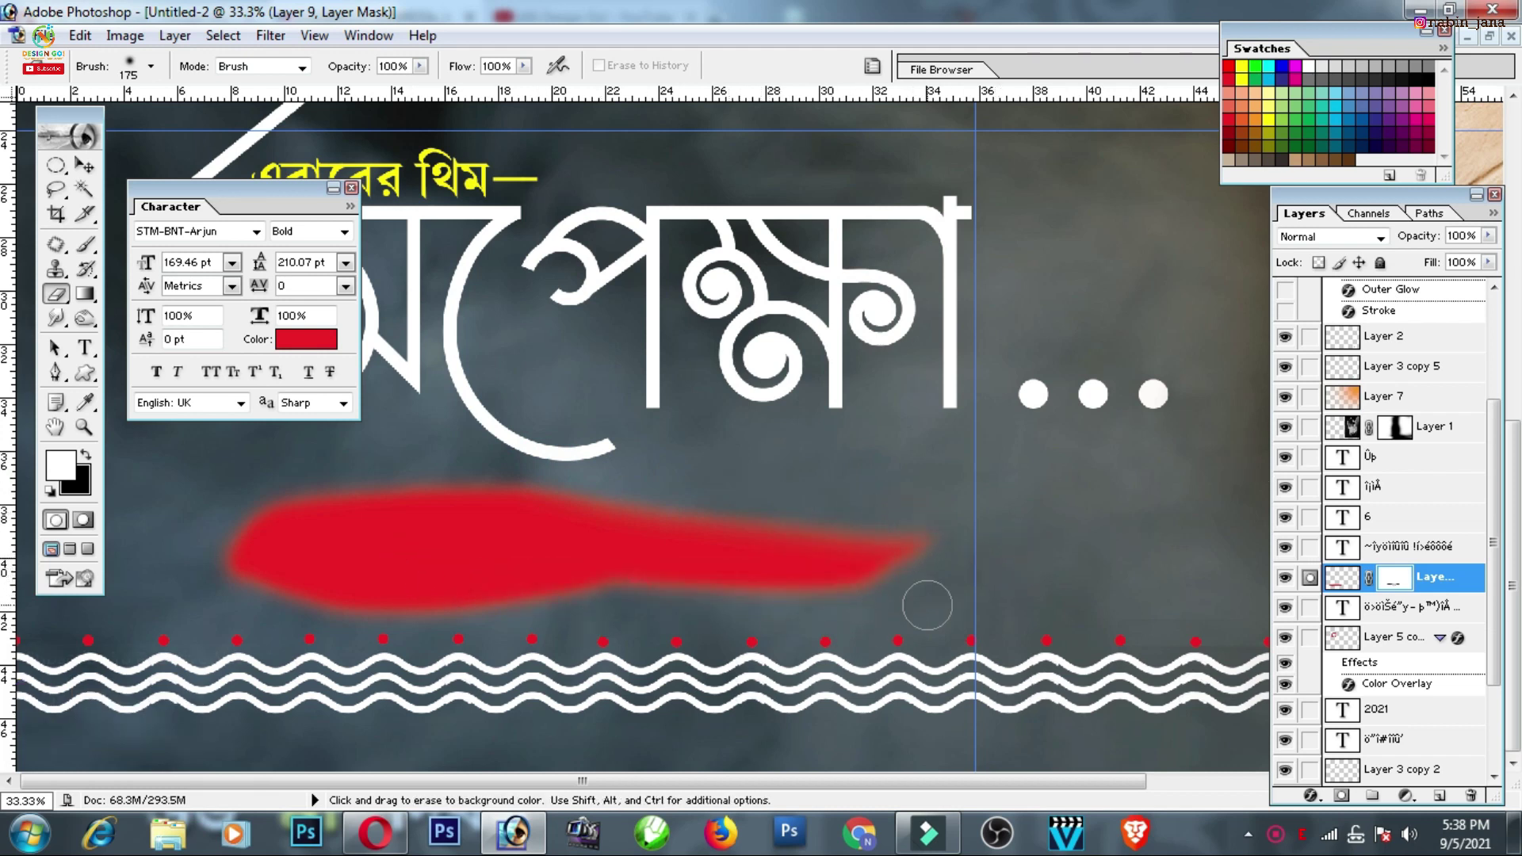
pyautogui.hotkey('ctrl', 'z')
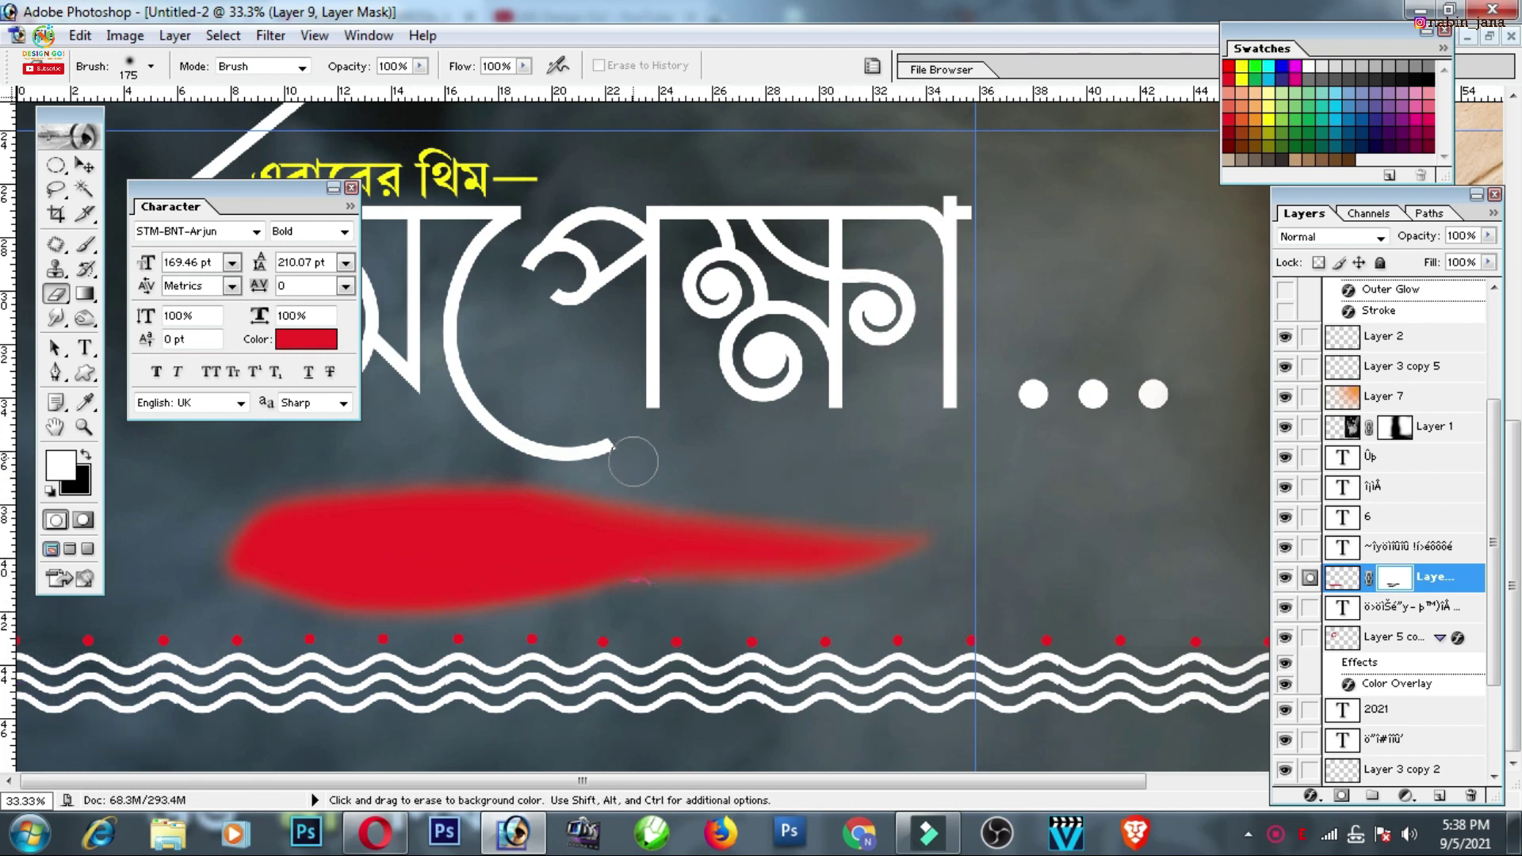
# Set the red band layer to Dissolve and send it beneath the caption
pyautogui.click(84, 165)
pyautogui.click(1348, 236)
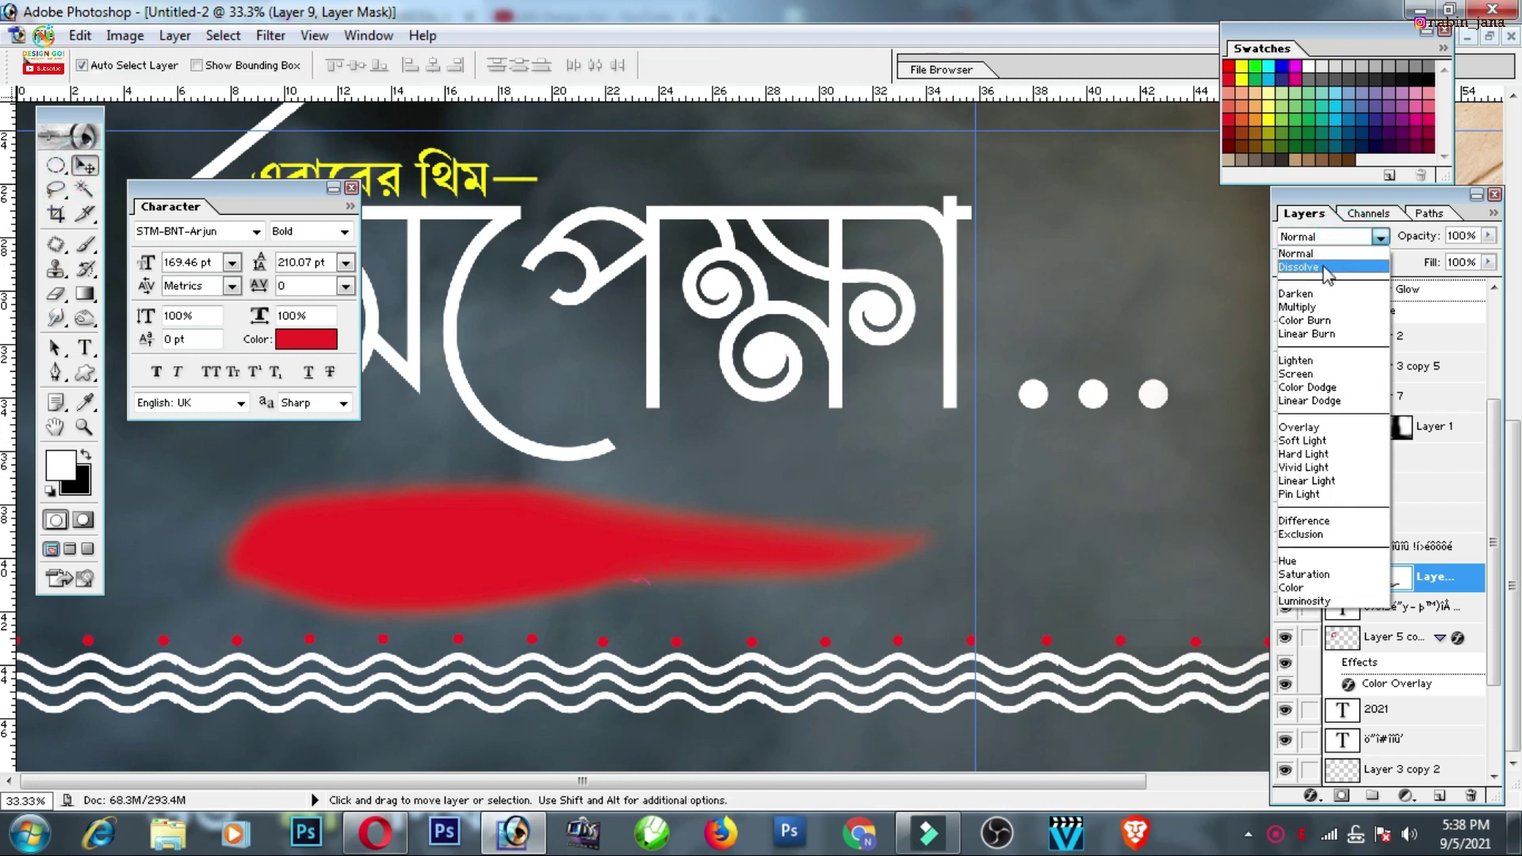
pyautogui.click(1327, 268)
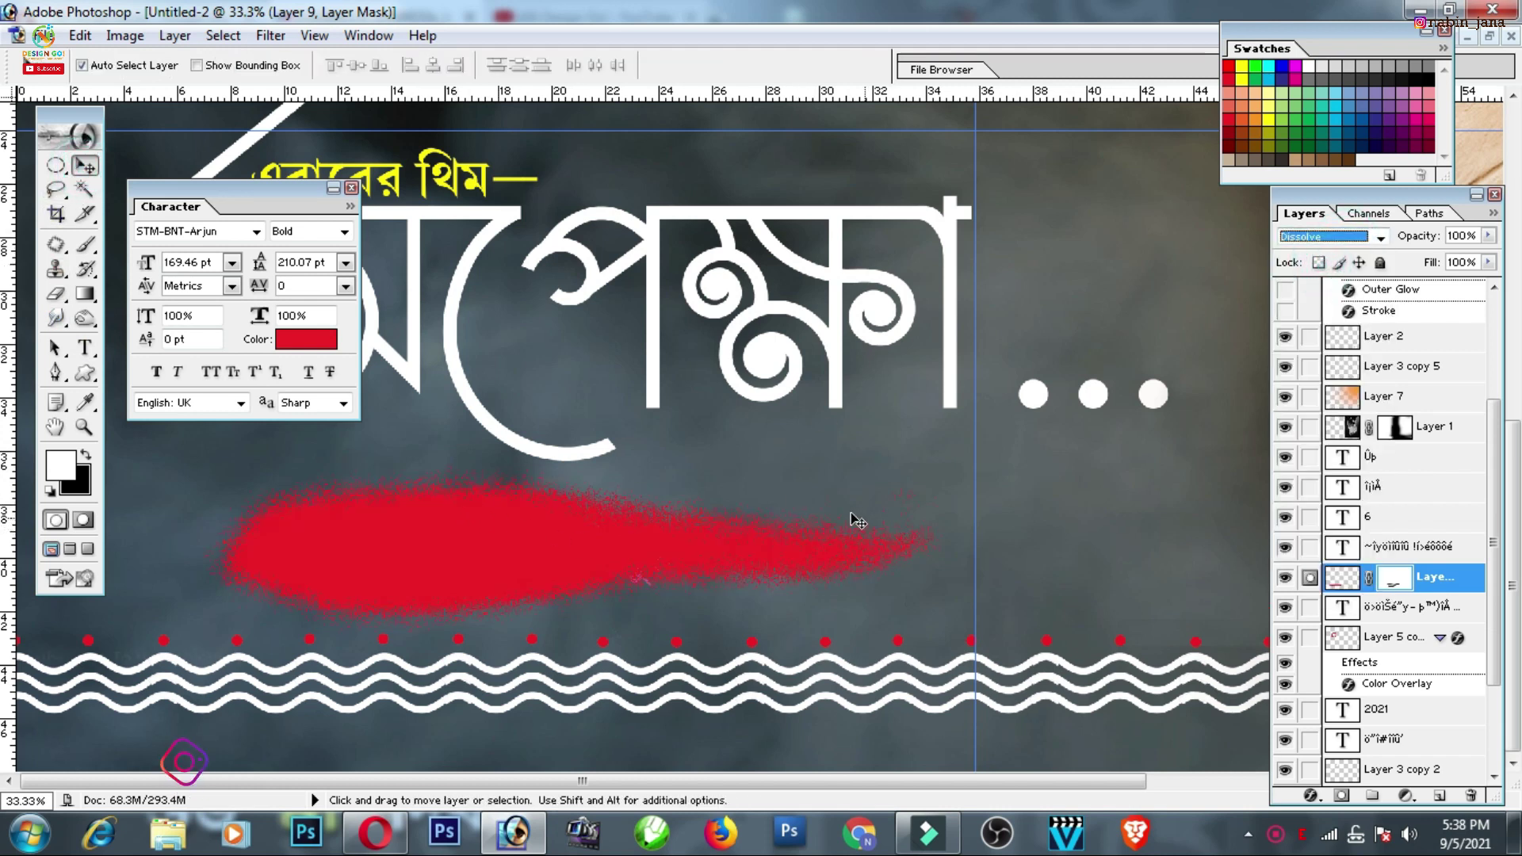
pyautogui.hotkey('ctrl', '[')
pyautogui.hotkey('ctrl', '[')
pyautogui.hotkey('ctrl', '[')
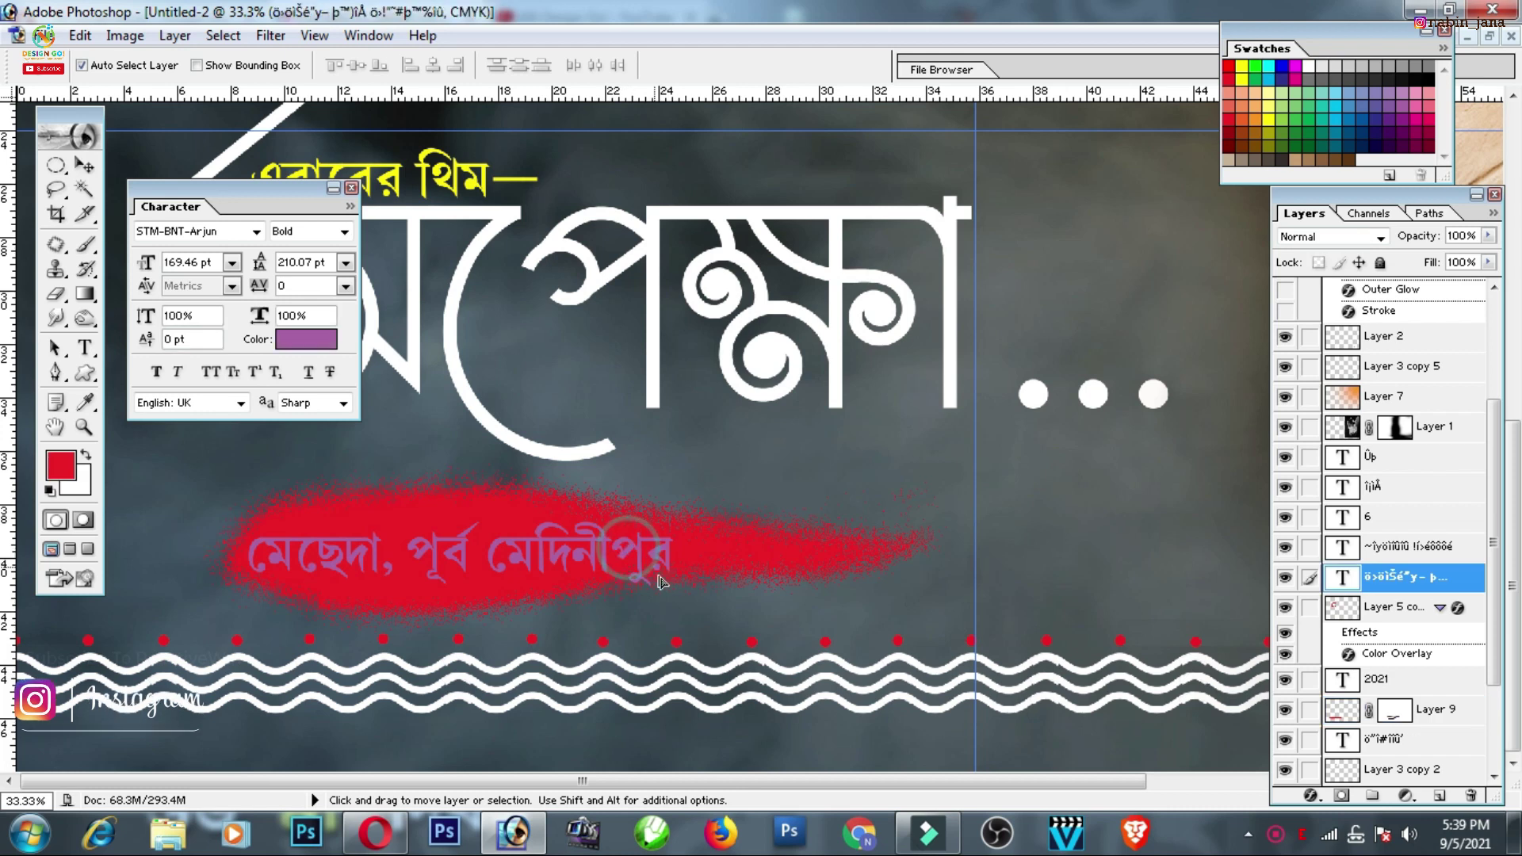
# Colour the district-name caption yellow (FFF200), sampled from the headline
pyautogui.moveTo(634, 555); pyautogui.dragTo(648, 555)
pyautogui.click(309, 340)
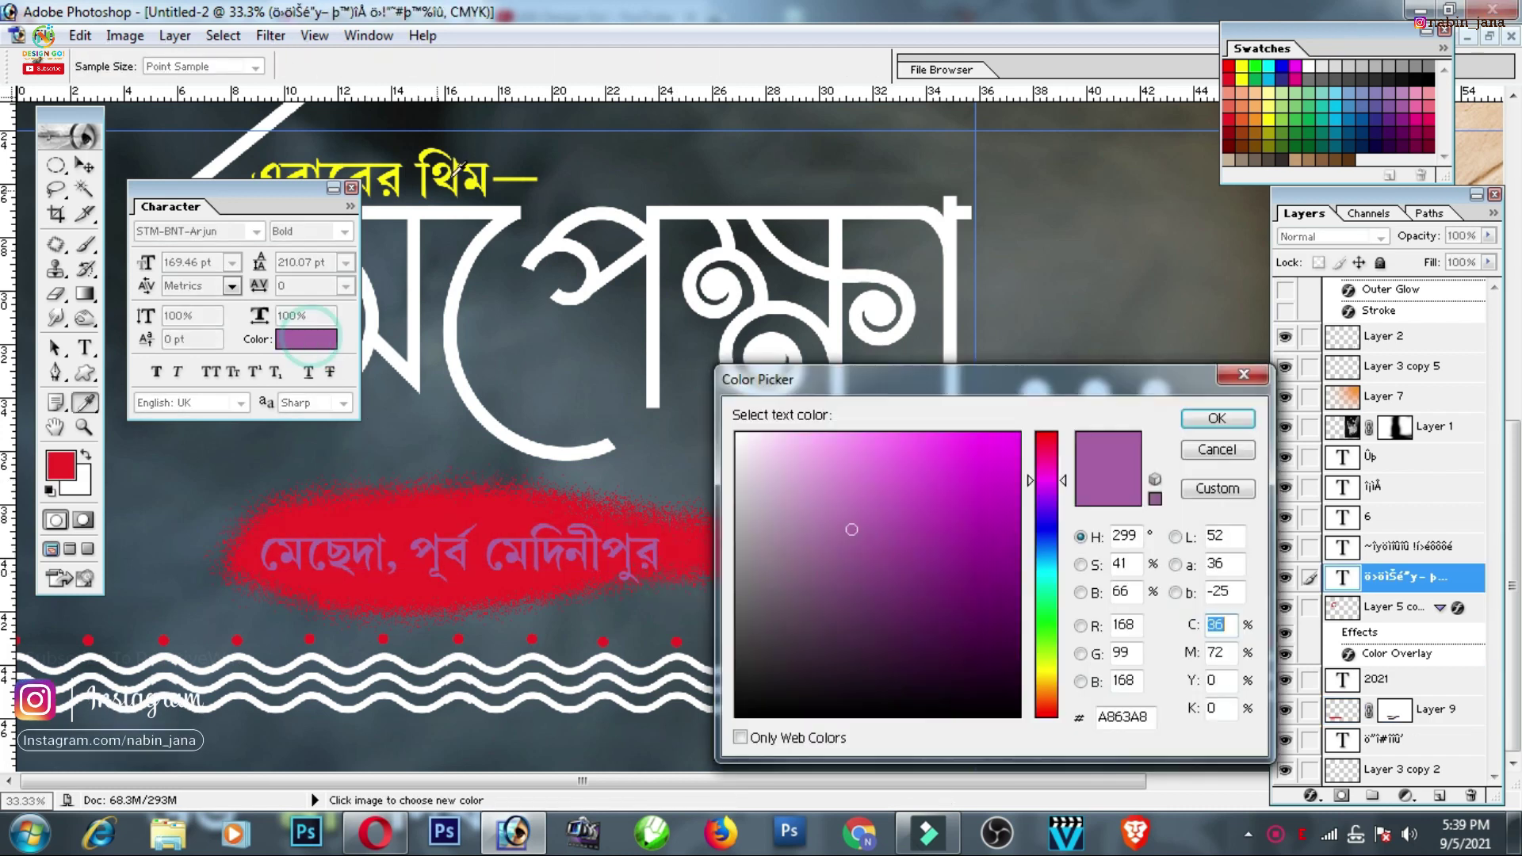
pyautogui.click(448, 175)
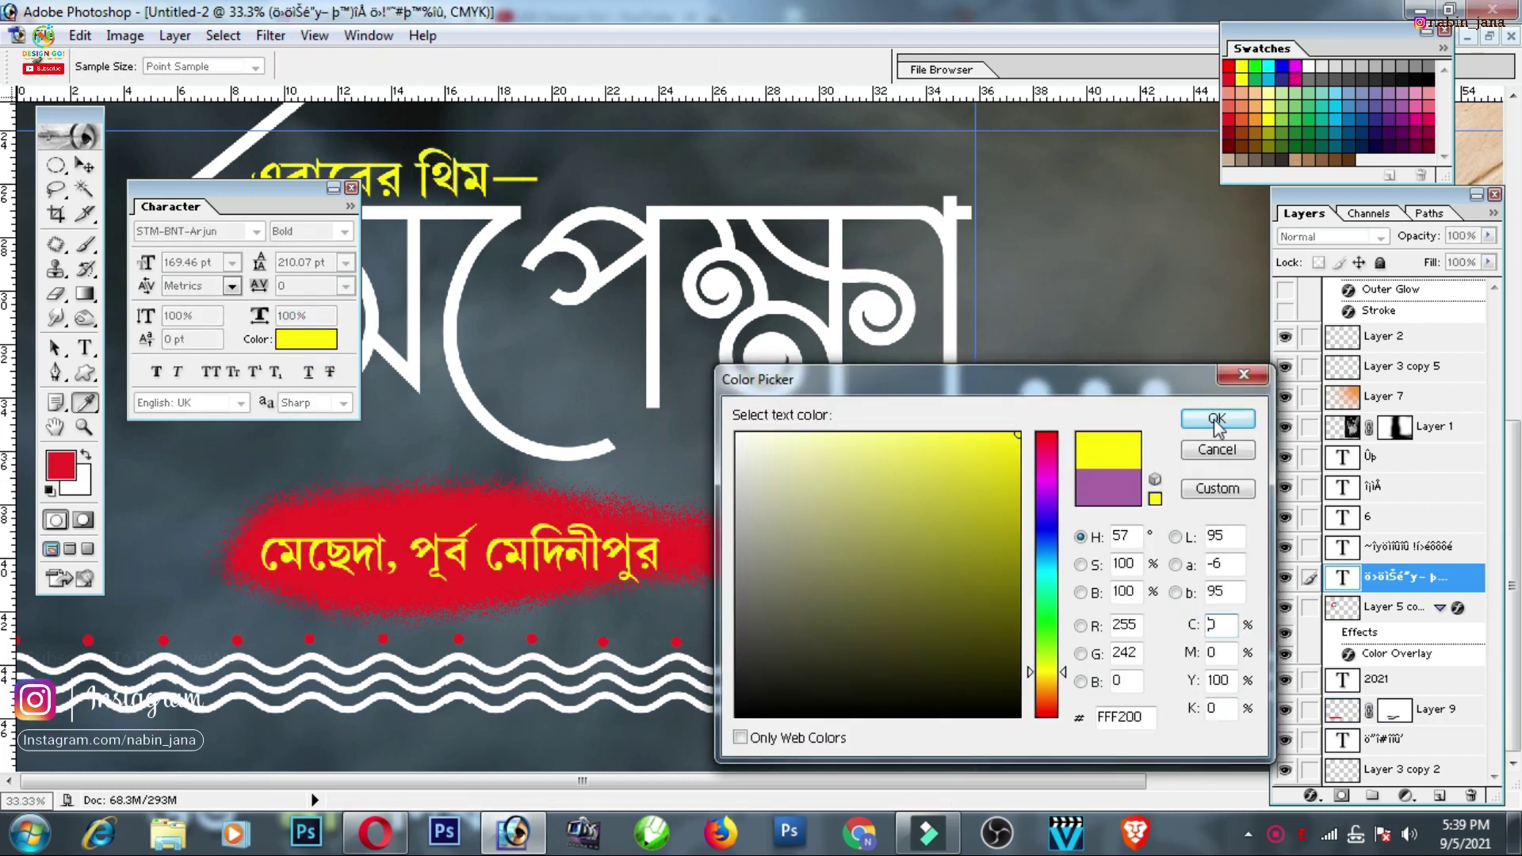
pyautogui.click(1216, 419)
pyautogui.keyDown('ctrl'); pyautogui.click(495, 579); pyautogui.keyUp('ctrl')
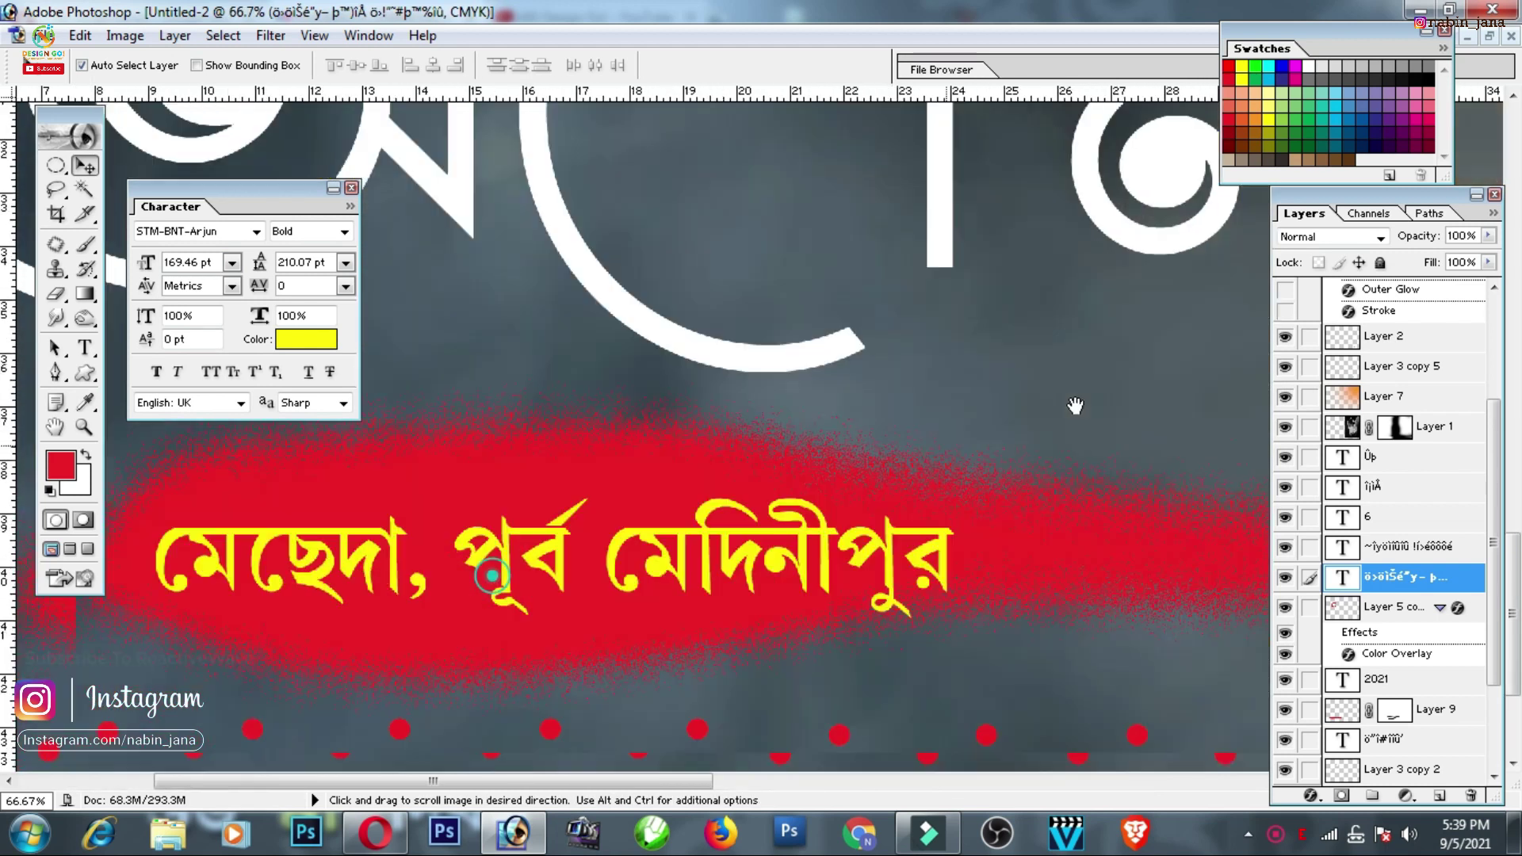
# Erase part of the red band's edge on Layer 9's mask
pyautogui.click(713, 436)
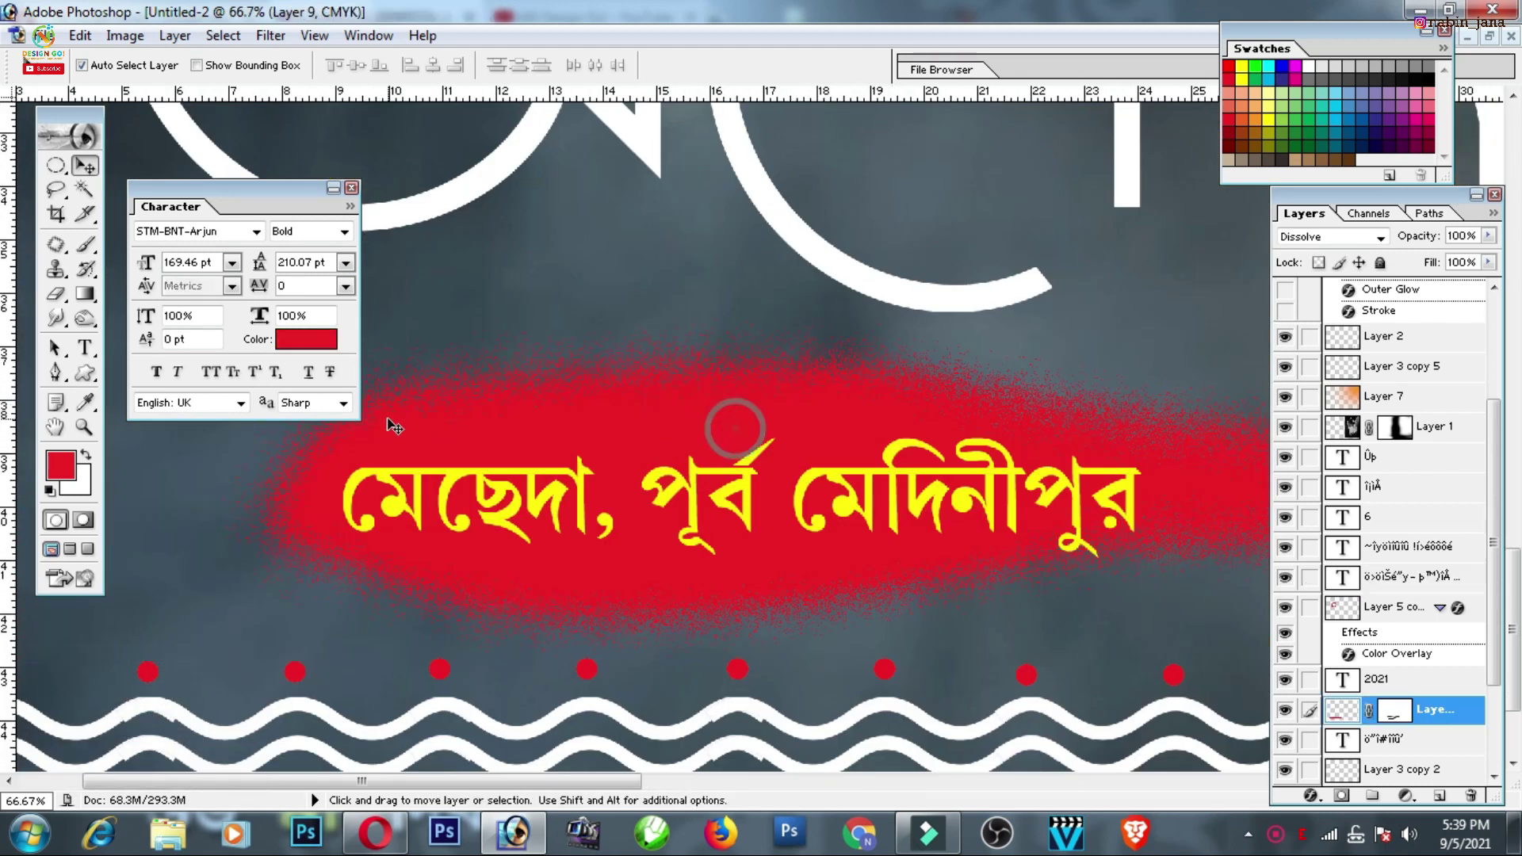
pyautogui.click(54, 294)
pyautogui.hotkey('ctrl', '-')
pyautogui.click(1393, 709)
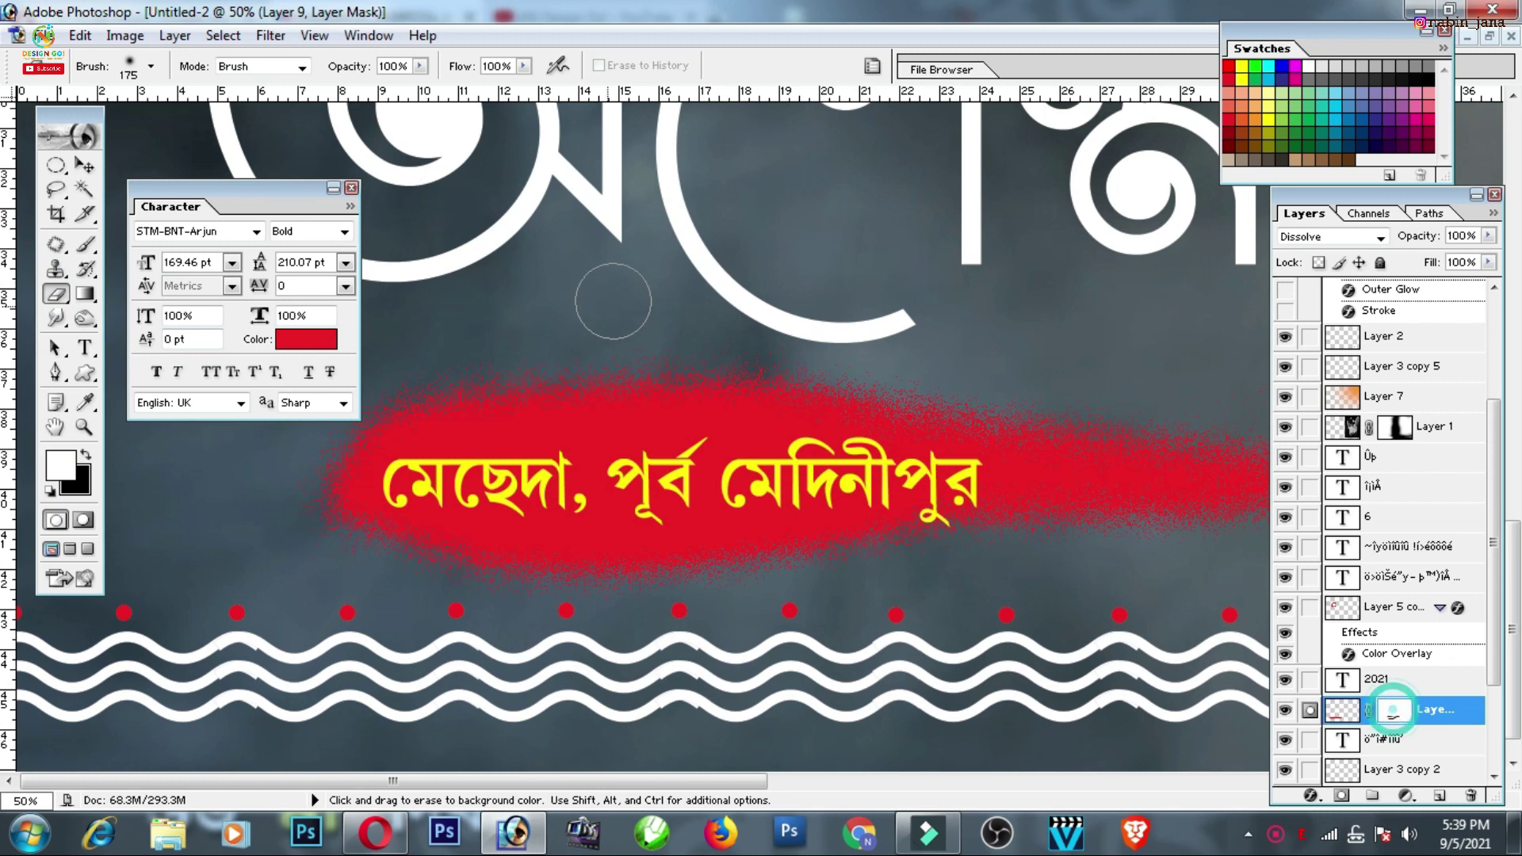
pyautogui.hotkey('ctrl', '-')
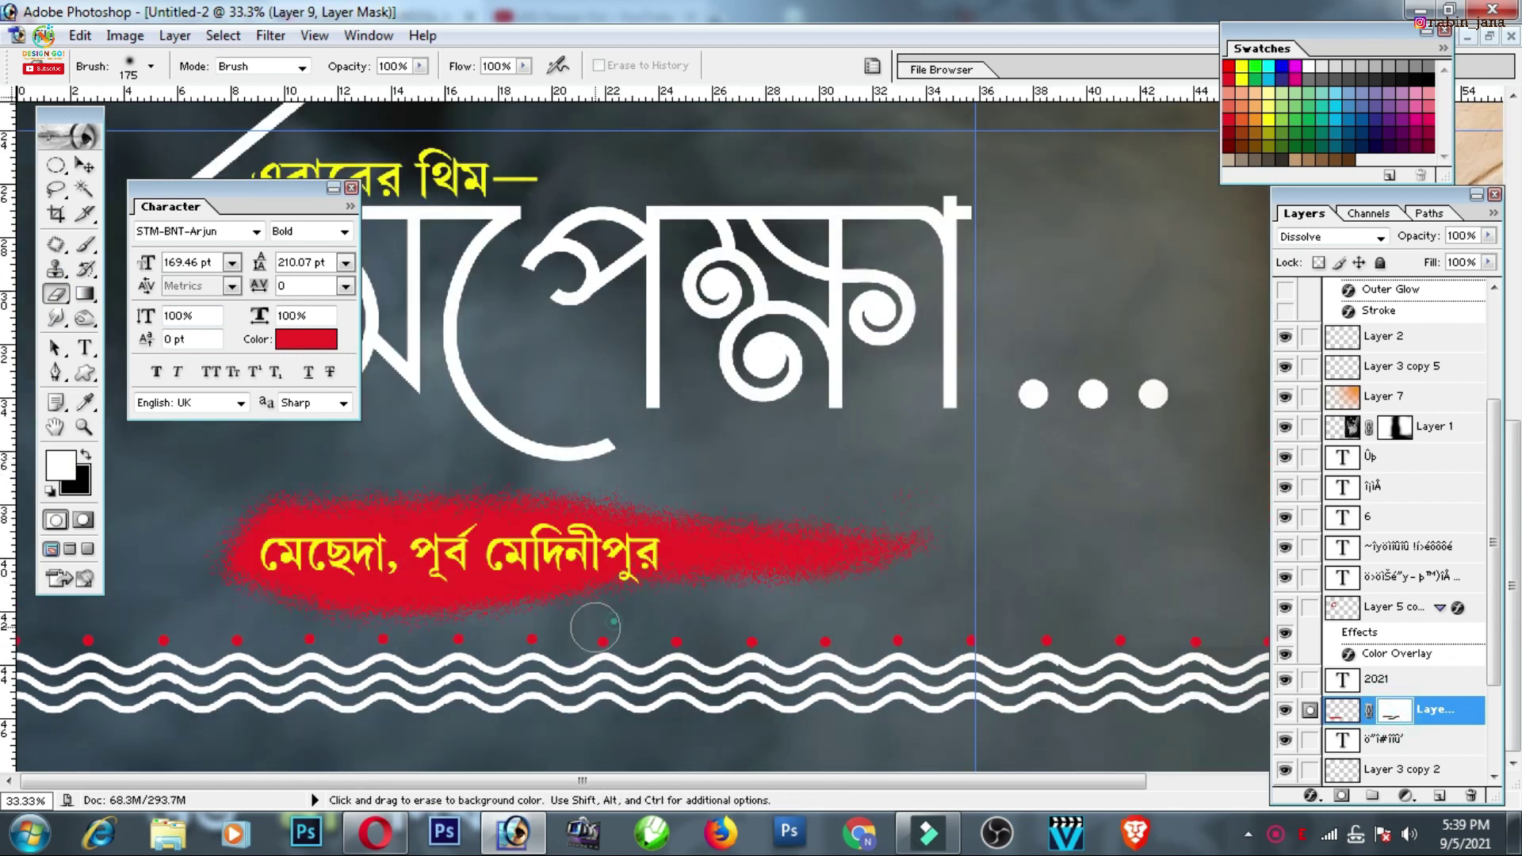
pyautogui.click(210, 601)
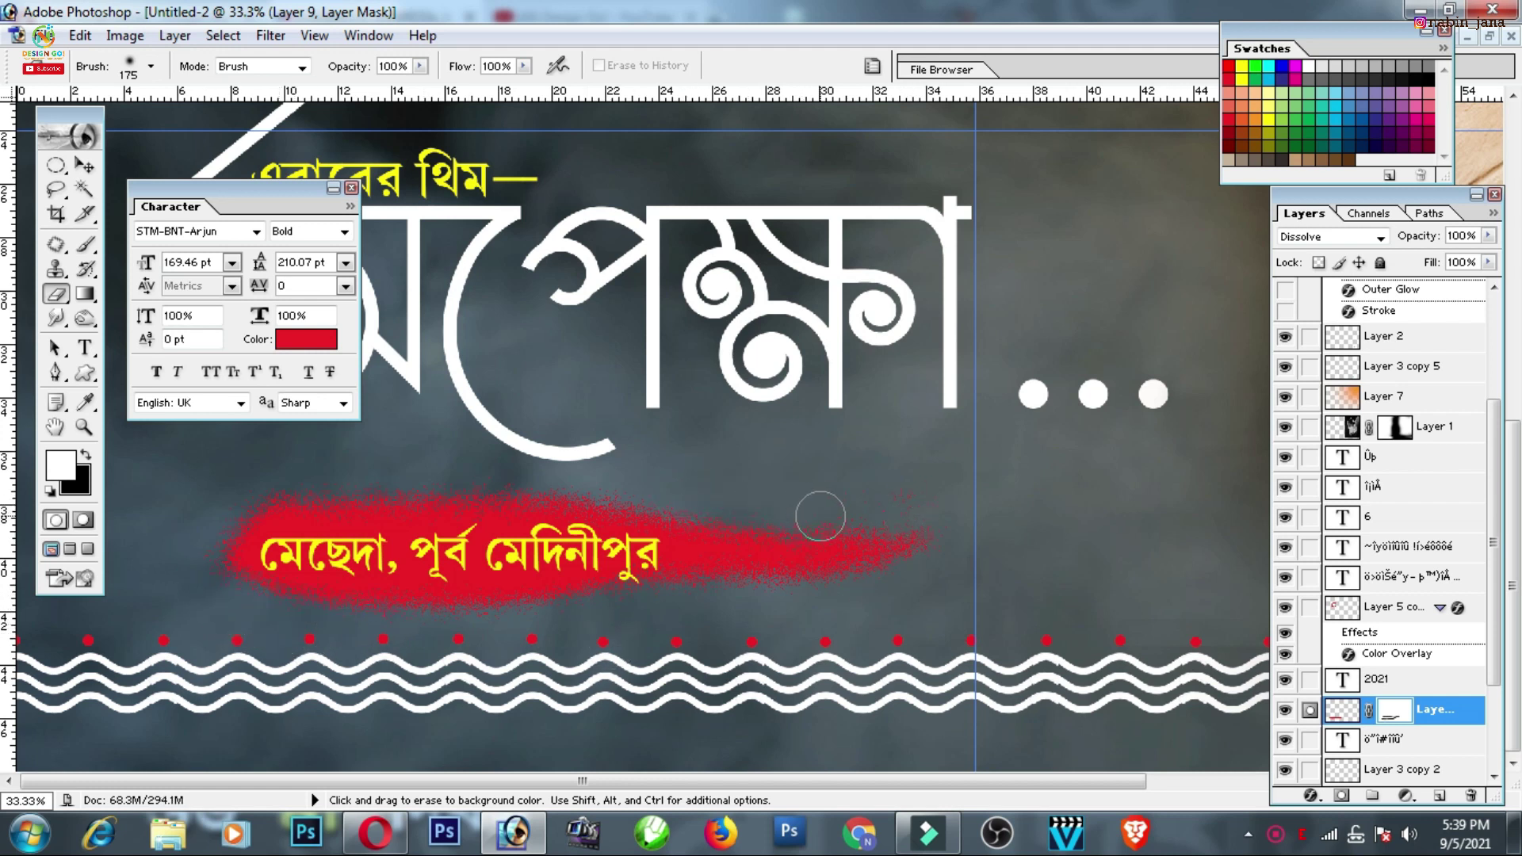
pyautogui.hotkey('ctrl', '-')
pyautogui.hotkey('ctrl', '-')
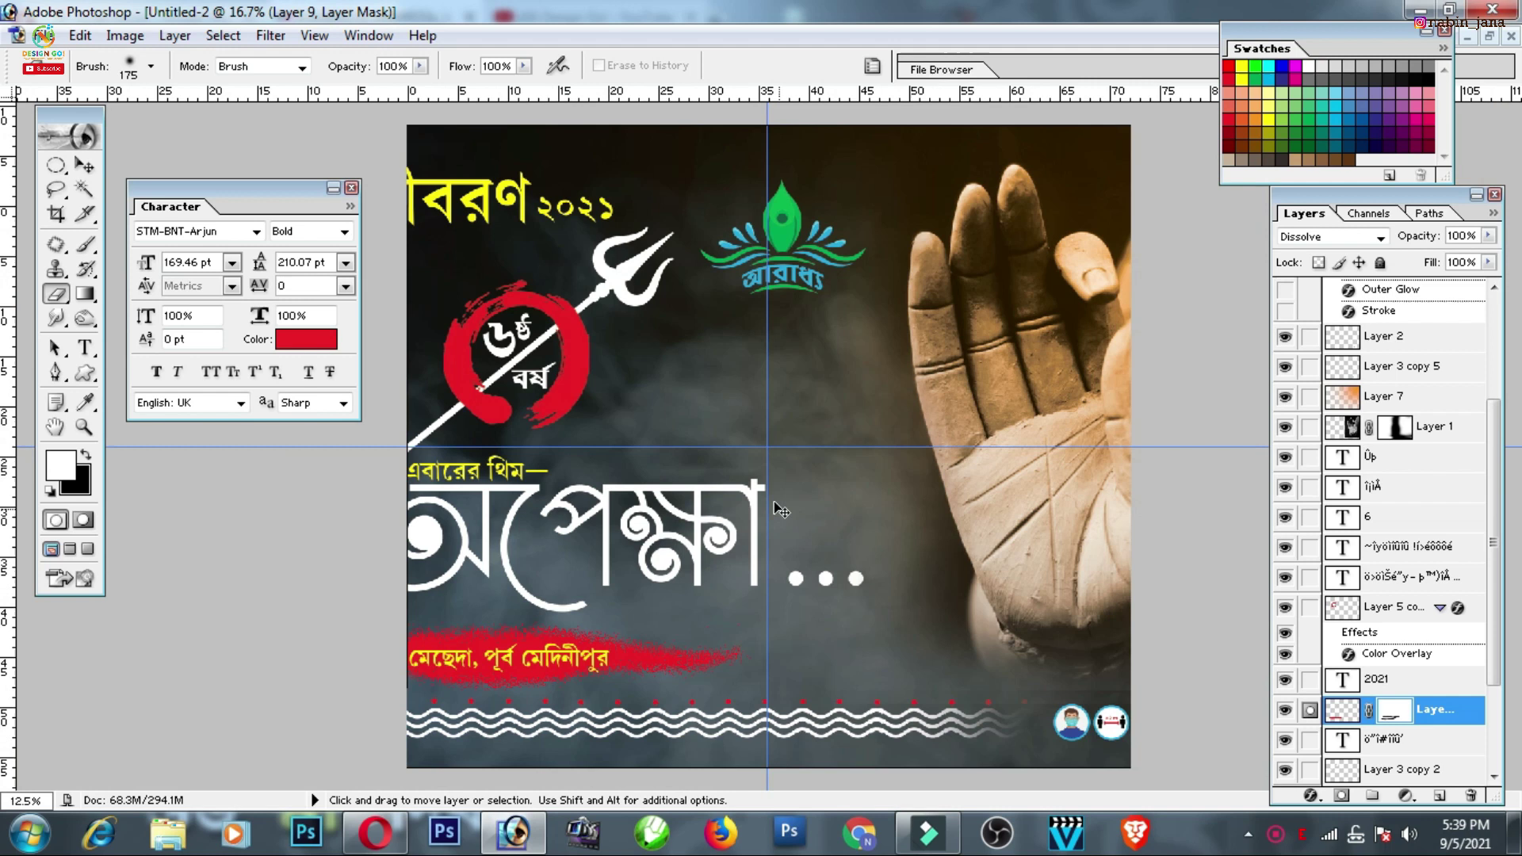
pyautogui.hotkey('ctrl', '-')
pyautogui.hotkey('ctrl', '+')
pyautogui.hotkey('ctrl', '+')
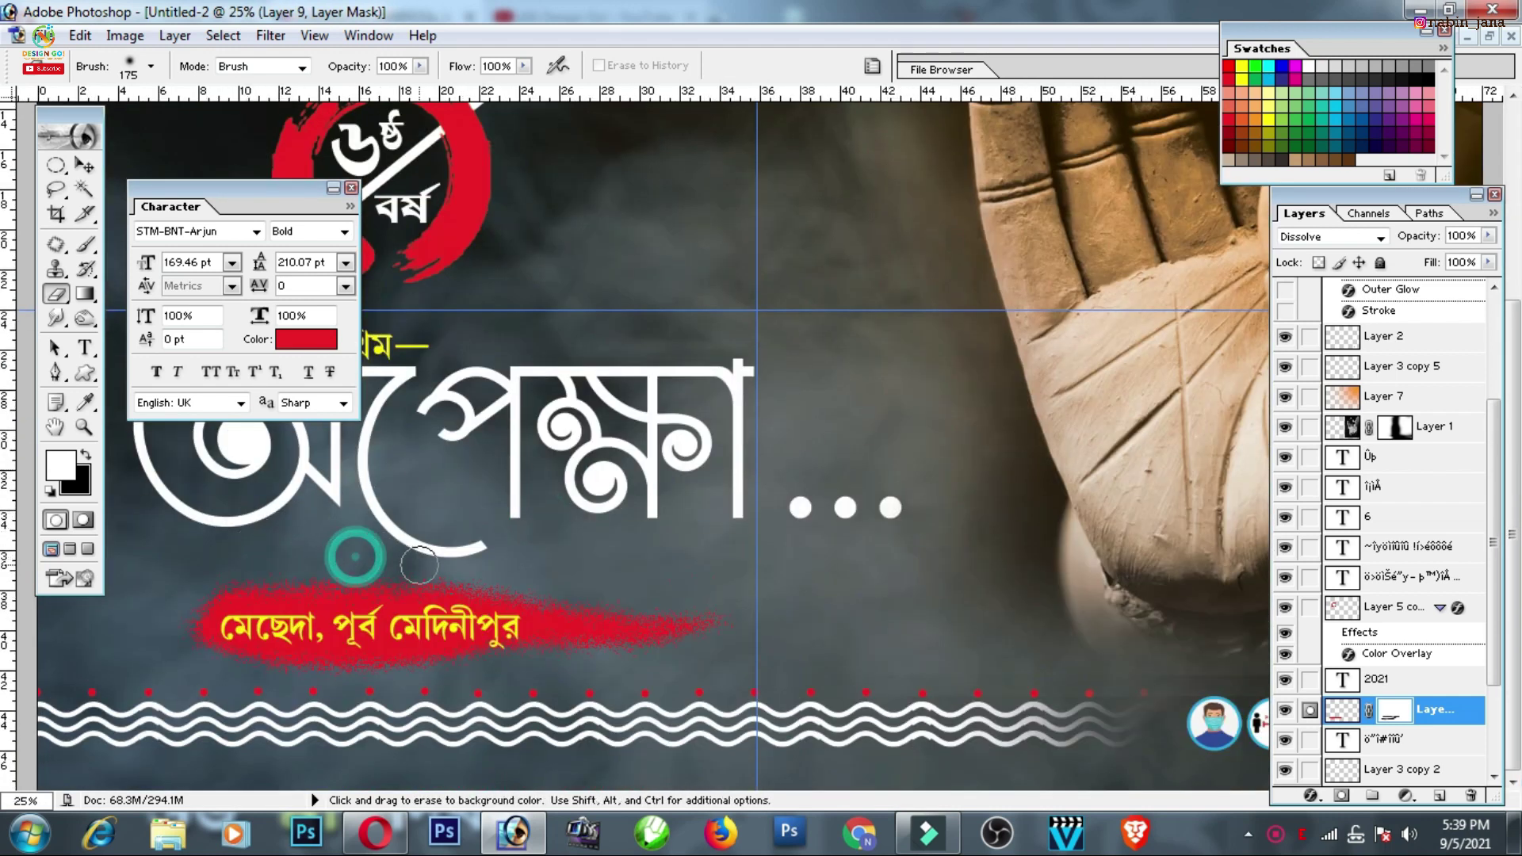
pyautogui.click(85, 165)
pyautogui.hotkey('ctrl', '-')
pyautogui.hotkey('ctrl', '-')
pyautogui.hotkey('ctrl', '-')
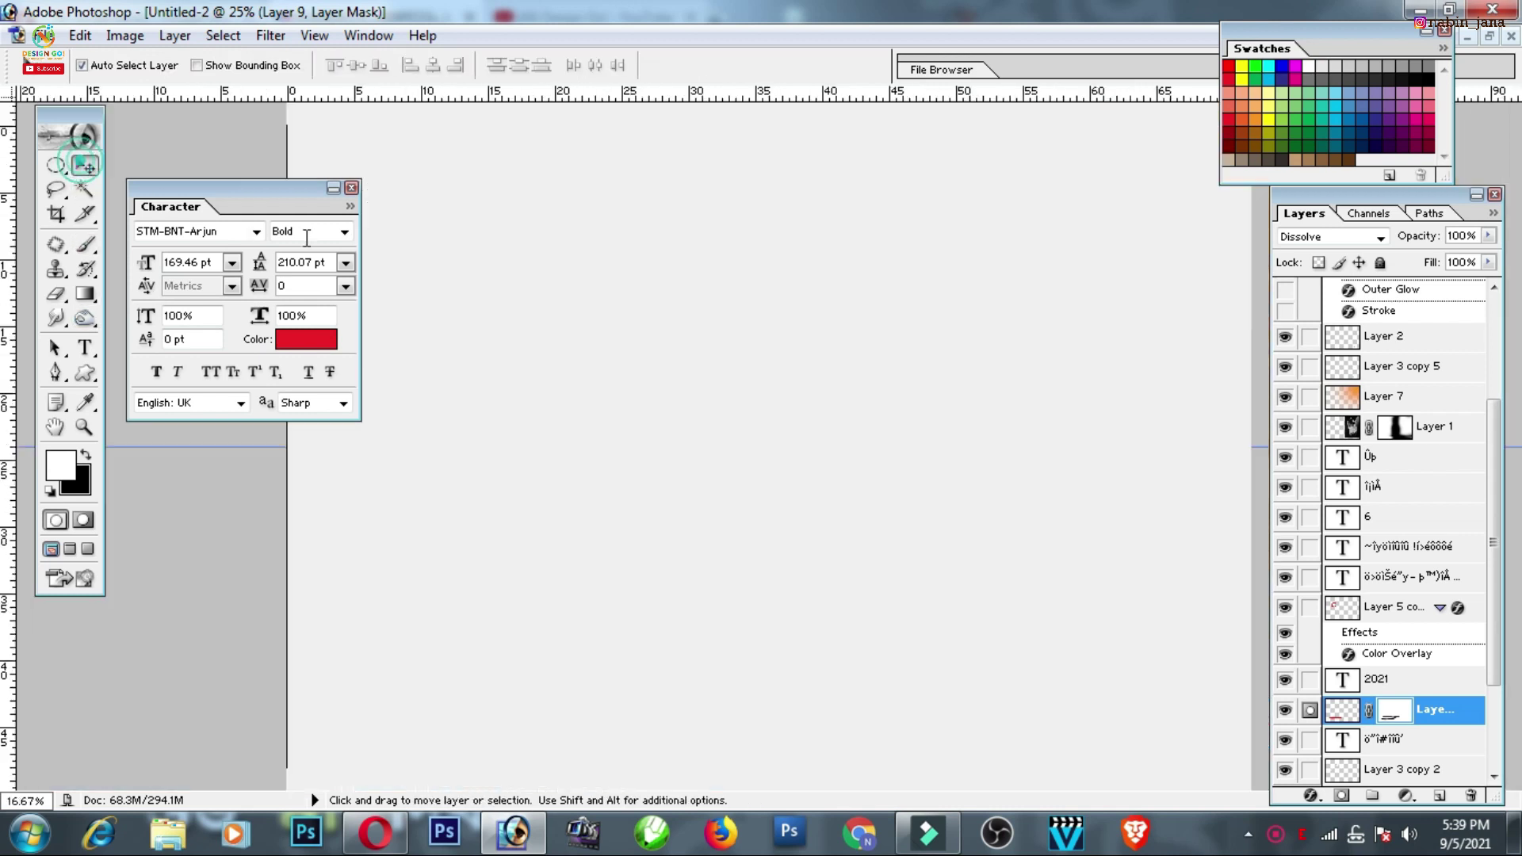
pyautogui.hotkey('ctrl', '+')
pyautogui.hotkey('ctrl', '+')
pyautogui.hotkey('ctrl', '+')
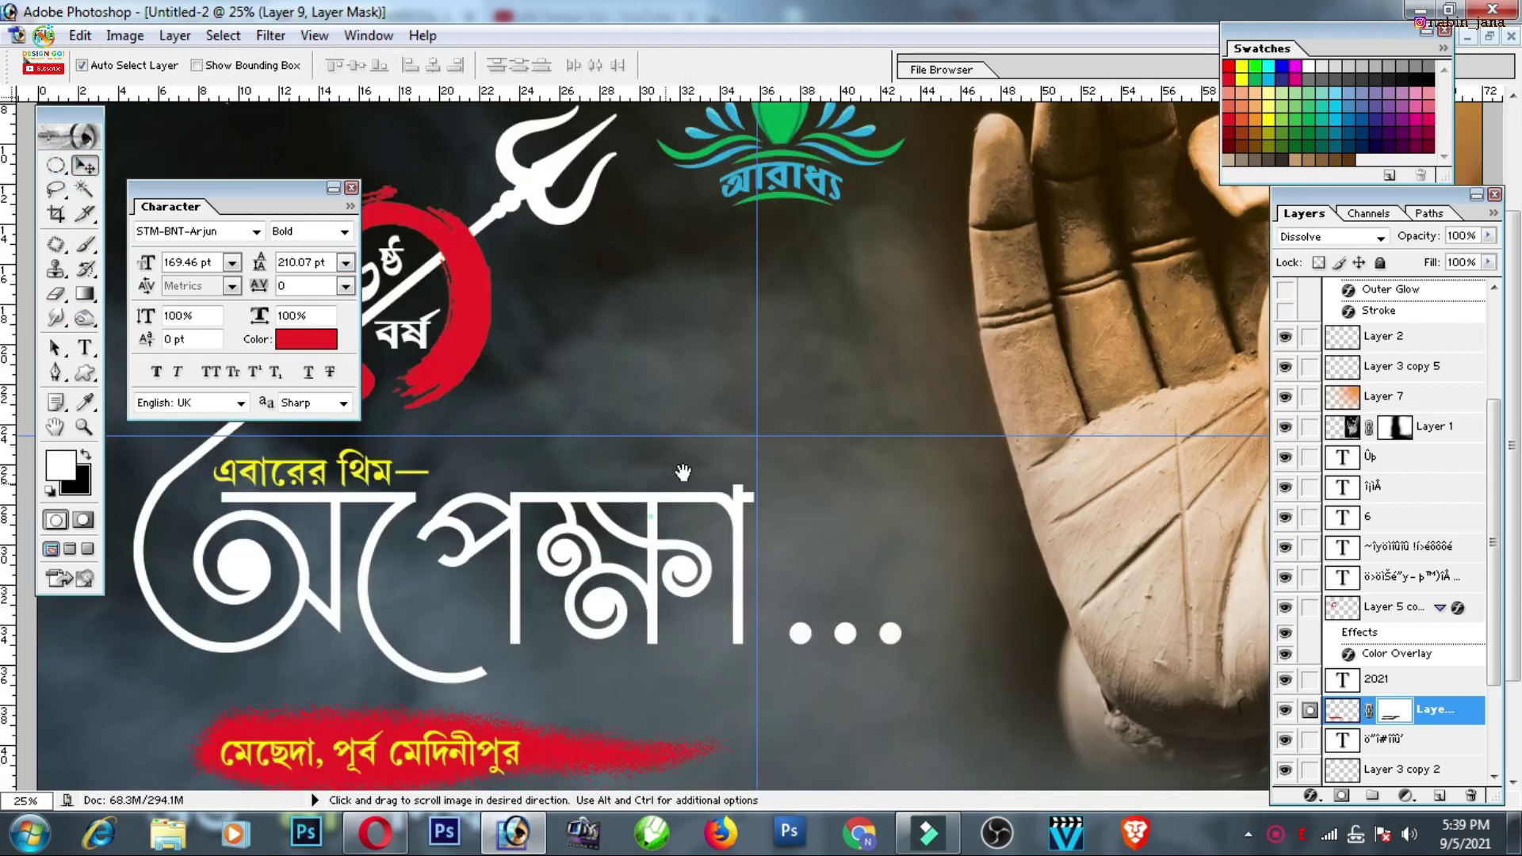
pyautogui.scroll(-2, 674, 272)
pyautogui.hotkey('ctrl', '-')
pyautogui.hotkey('ctrl', '-')
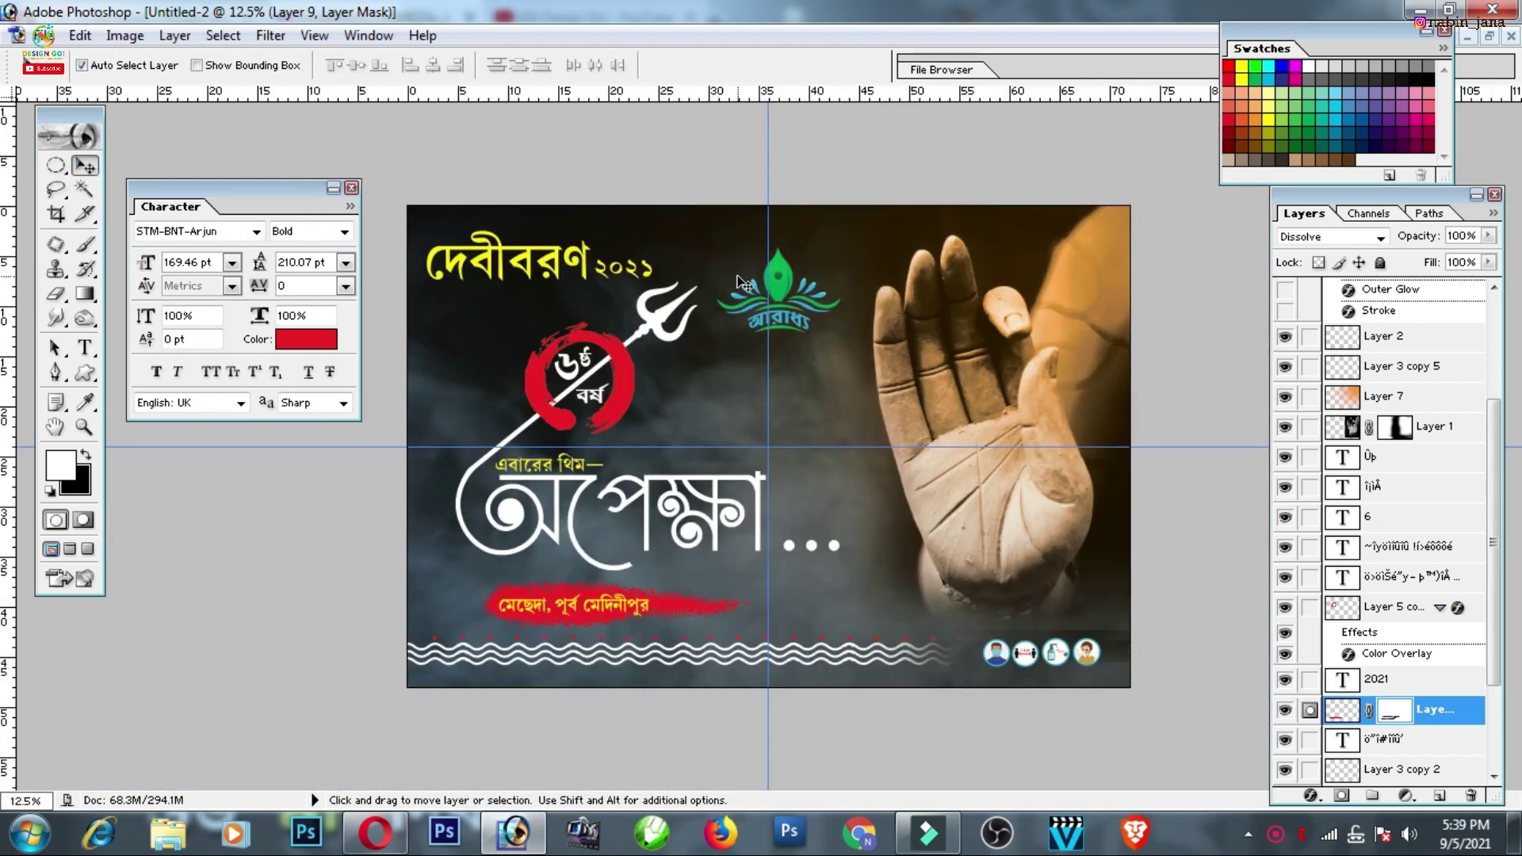
pyautogui.moveTo(291, 210); pyautogui.dragTo(191, 176)
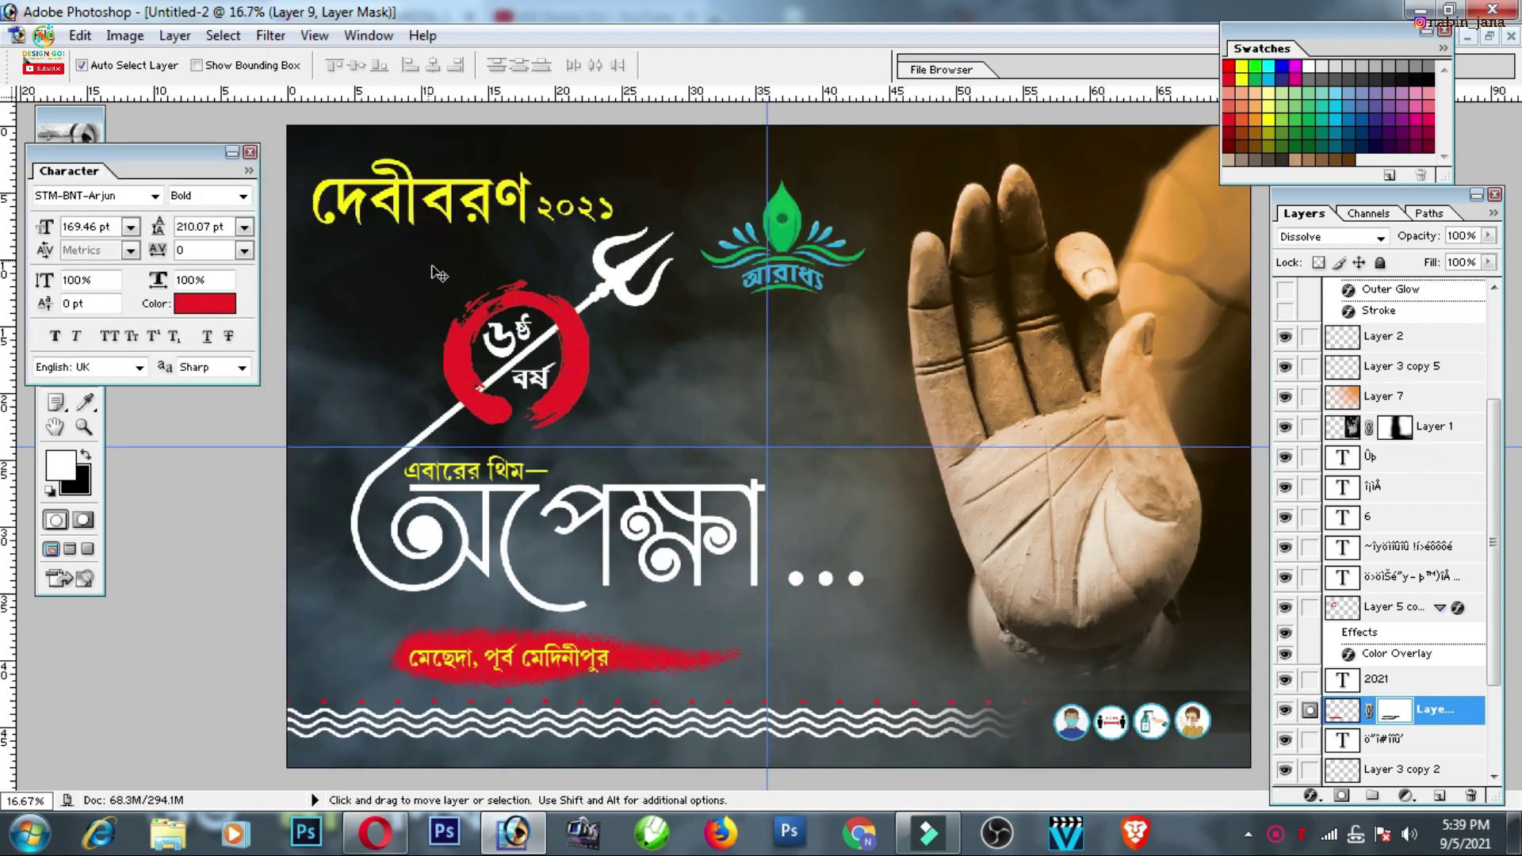
pyautogui.scroll(5, 617, 456)
pyautogui.click(842, 452)
pyautogui.click(1313, 795)
# Give the অপেক্ষা headline a hard drop shadow: size 0, distance 33, lowered opacity
pyautogui.click(1378, 555)
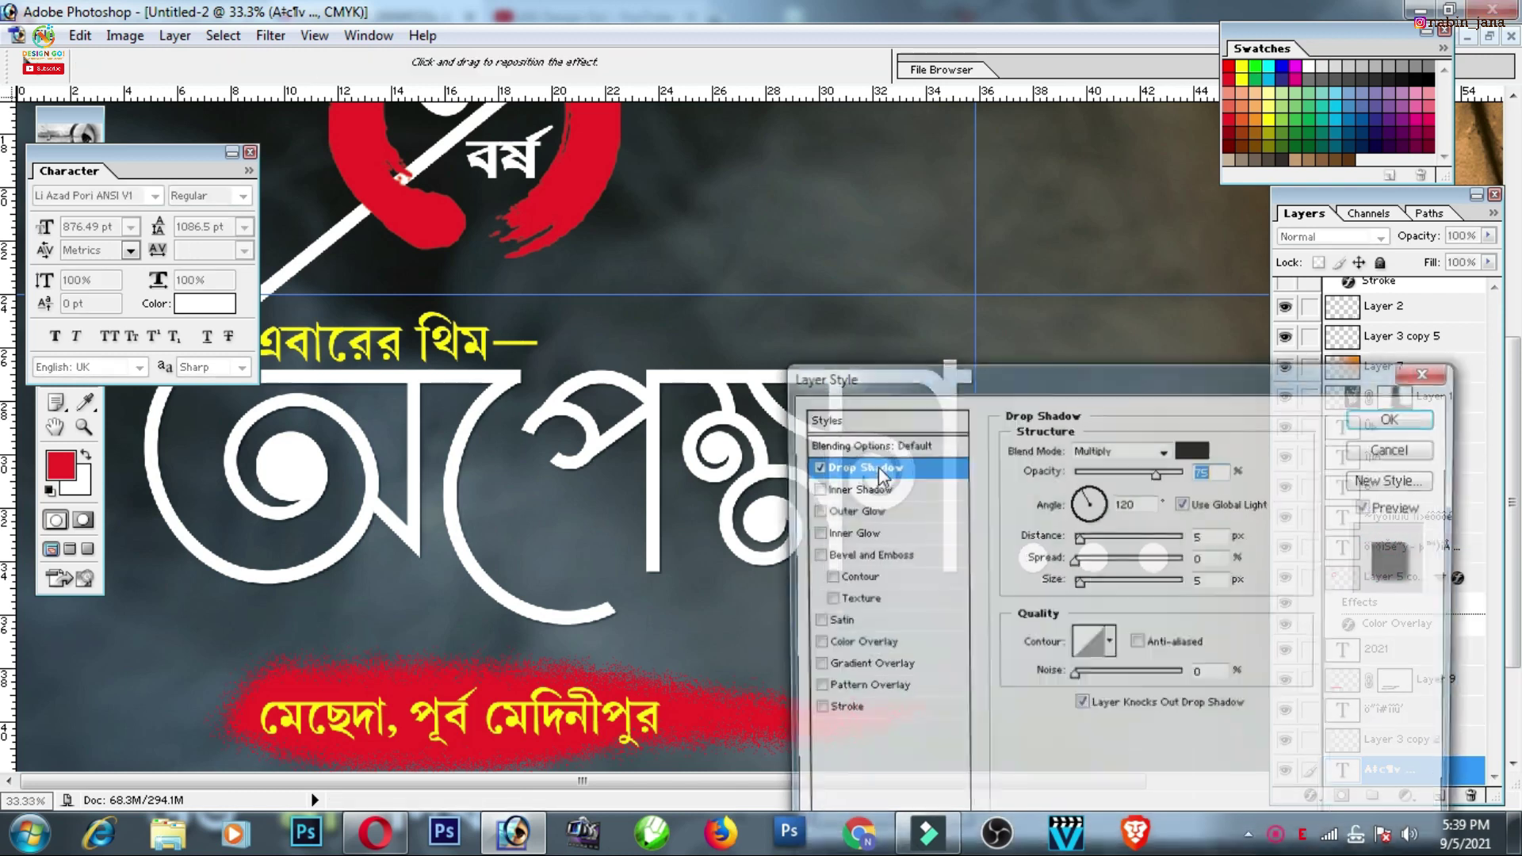
pyautogui.moveTo(1155, 472); pyautogui.dragTo(1184, 472)
pyautogui.moveTo(1078, 583); pyautogui.dragTo(1118, 542)
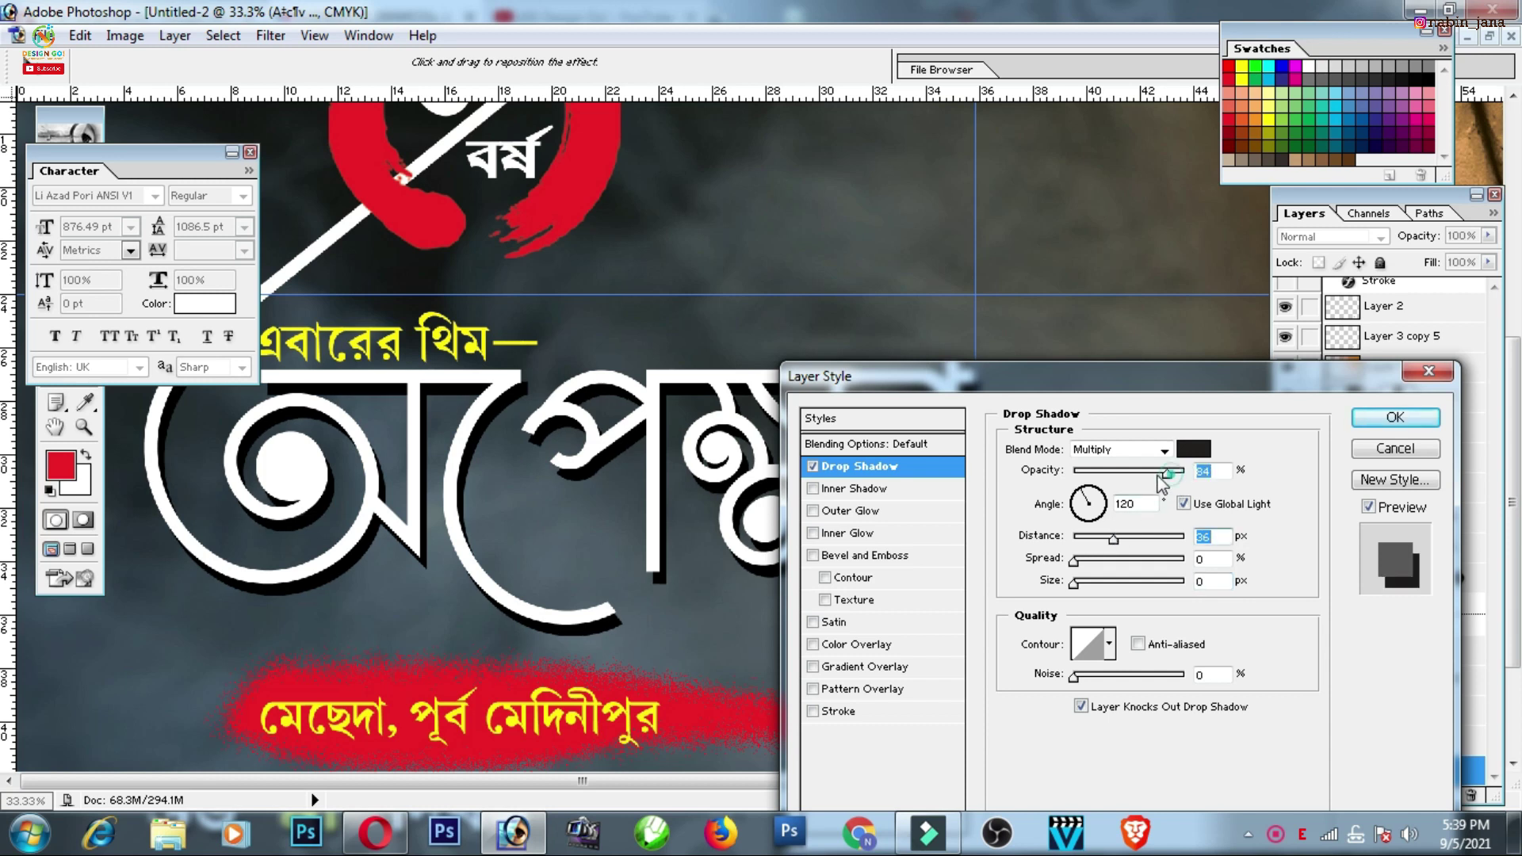
pyautogui.moveTo(1163, 476); pyautogui.dragTo(1142, 474)
pyautogui.click(1395, 417)
# Colour the three dots after the headline red, sampled from the artwork
pyautogui.moveTo(1105, 544); pyautogui.dragTo(980, 531)
pyautogui.press('v')
pyautogui.moveTo(145, 156); pyautogui.dragTo(237, 157)
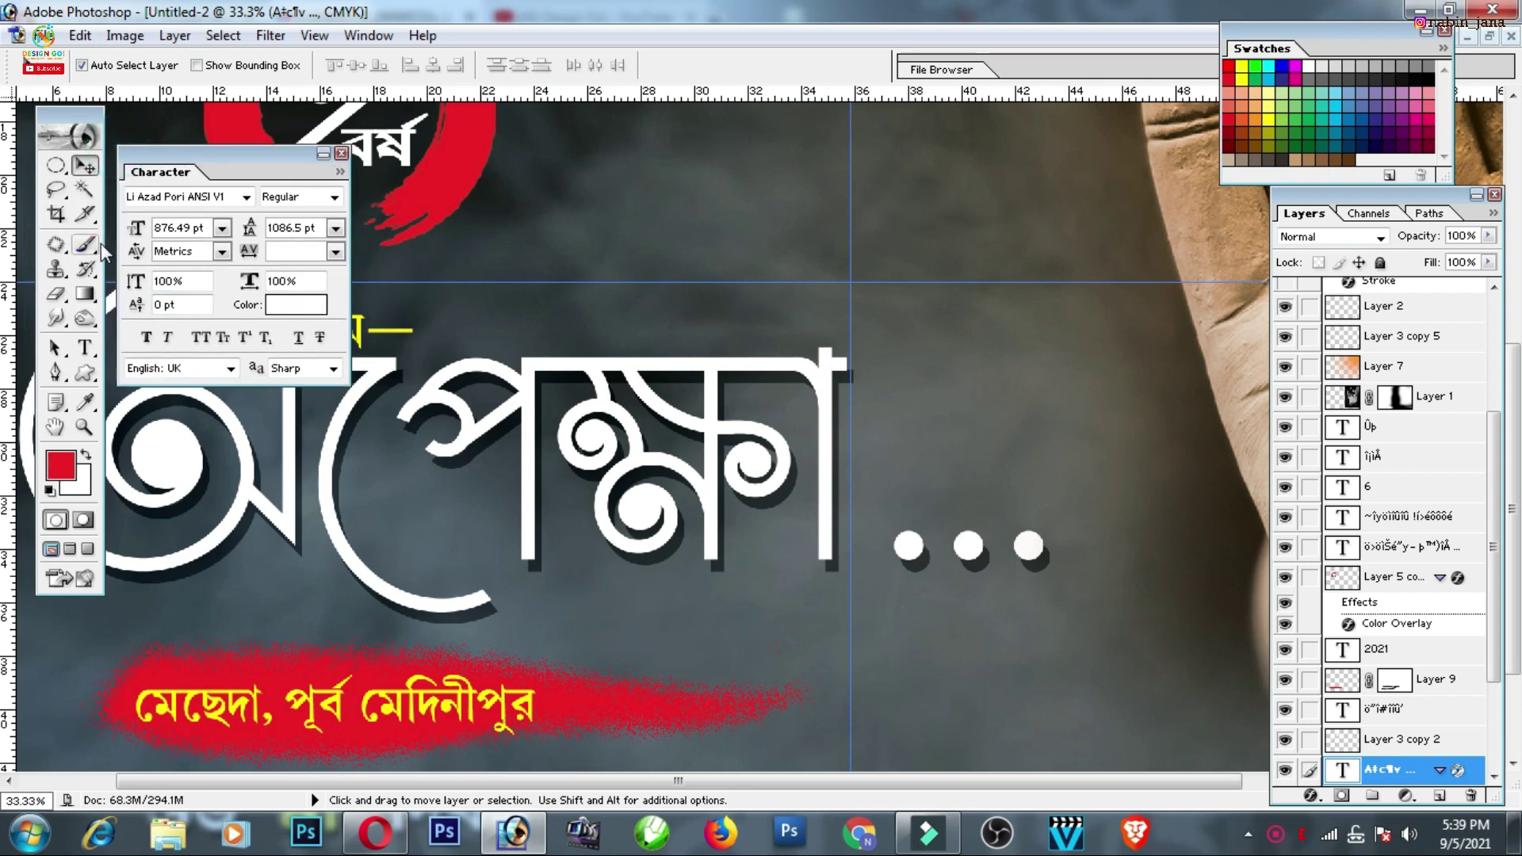
pyautogui.click(86, 348)
pyautogui.moveTo(1066, 555); pyautogui.dragTo(880, 547)
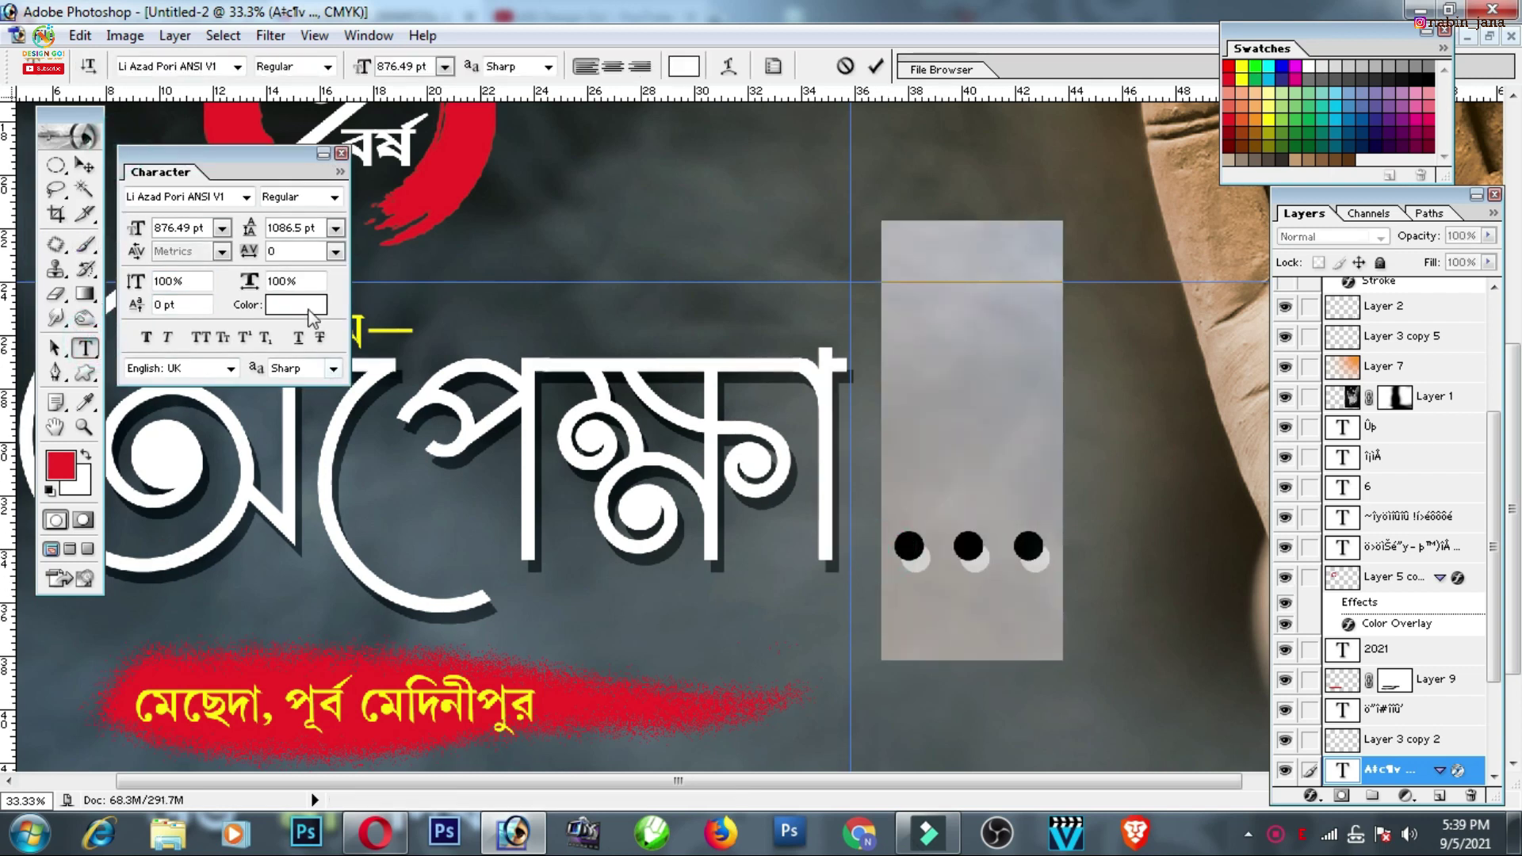
pyautogui.click(305, 305)
pyautogui.click(365, 672)
pyautogui.click(1217, 418)
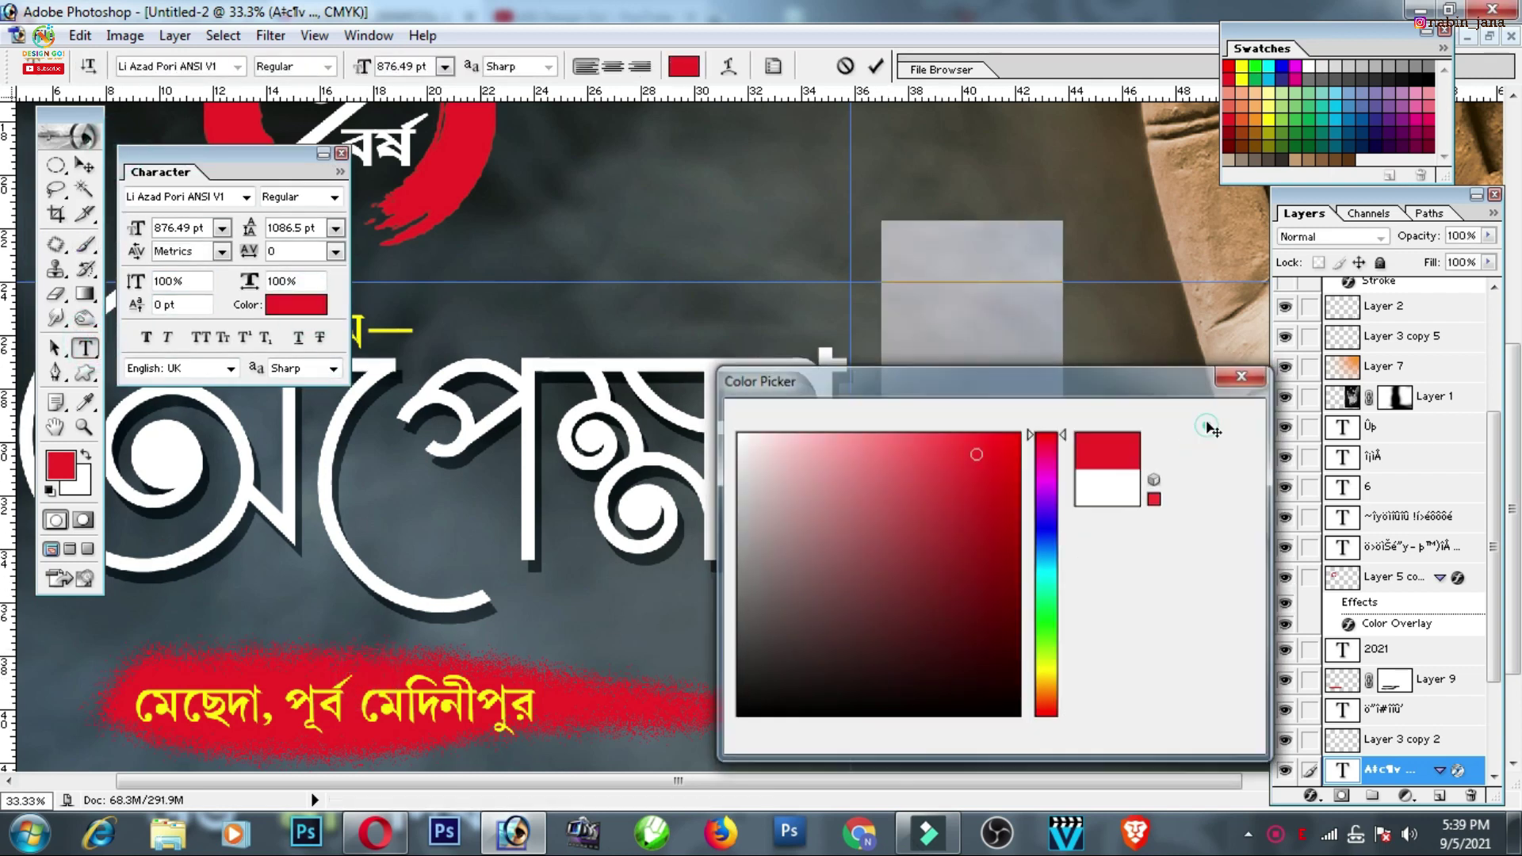
pyautogui.click(86, 166)
# Select the yellow theme text layer and zoom out to see the whole poster
pyautogui.scroll(5, 912, 356)
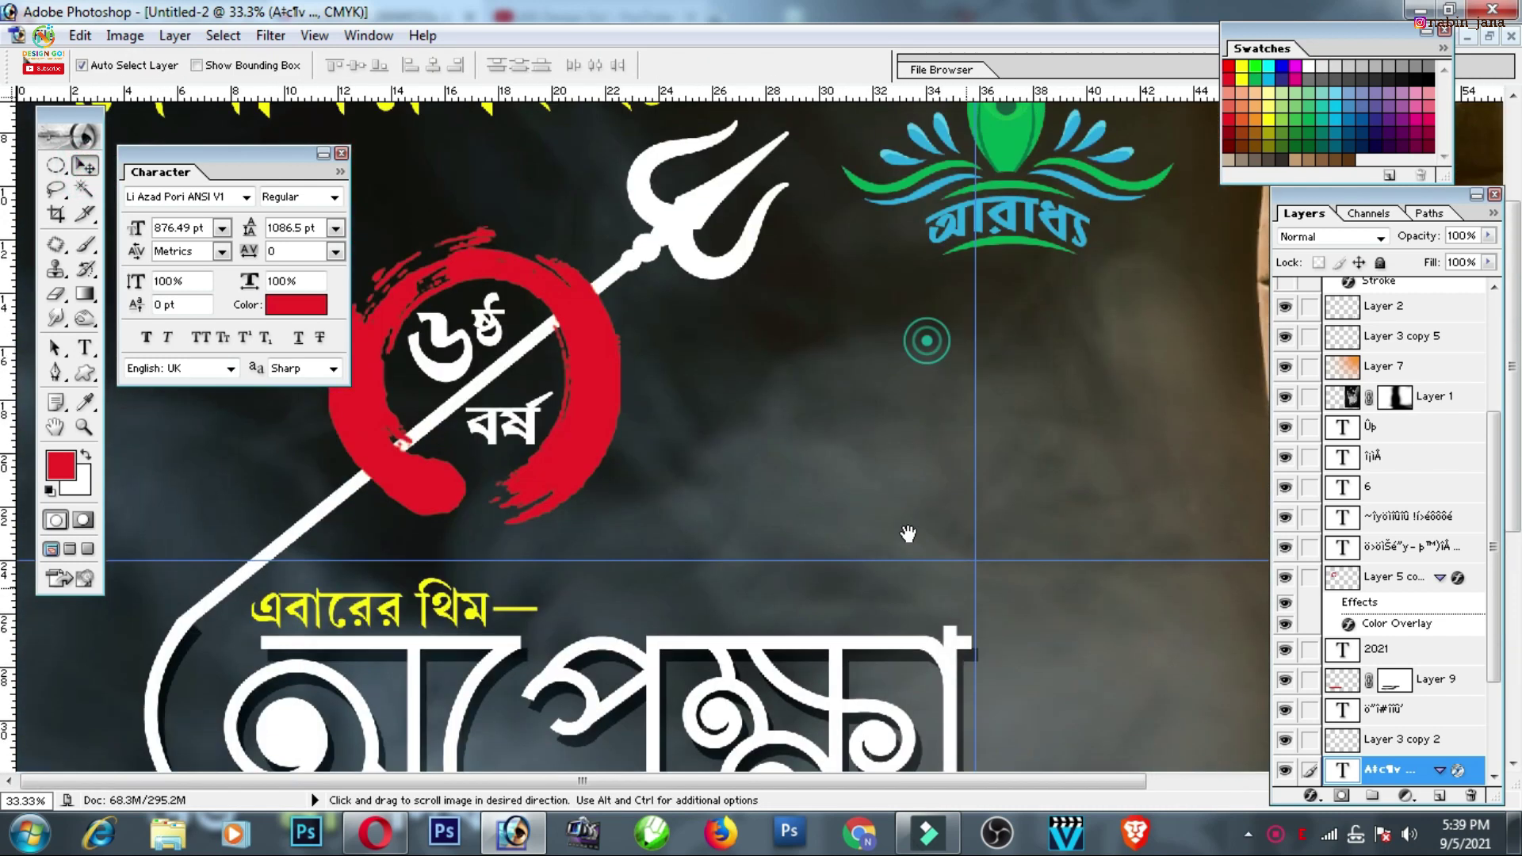
pyautogui.click(451, 617)
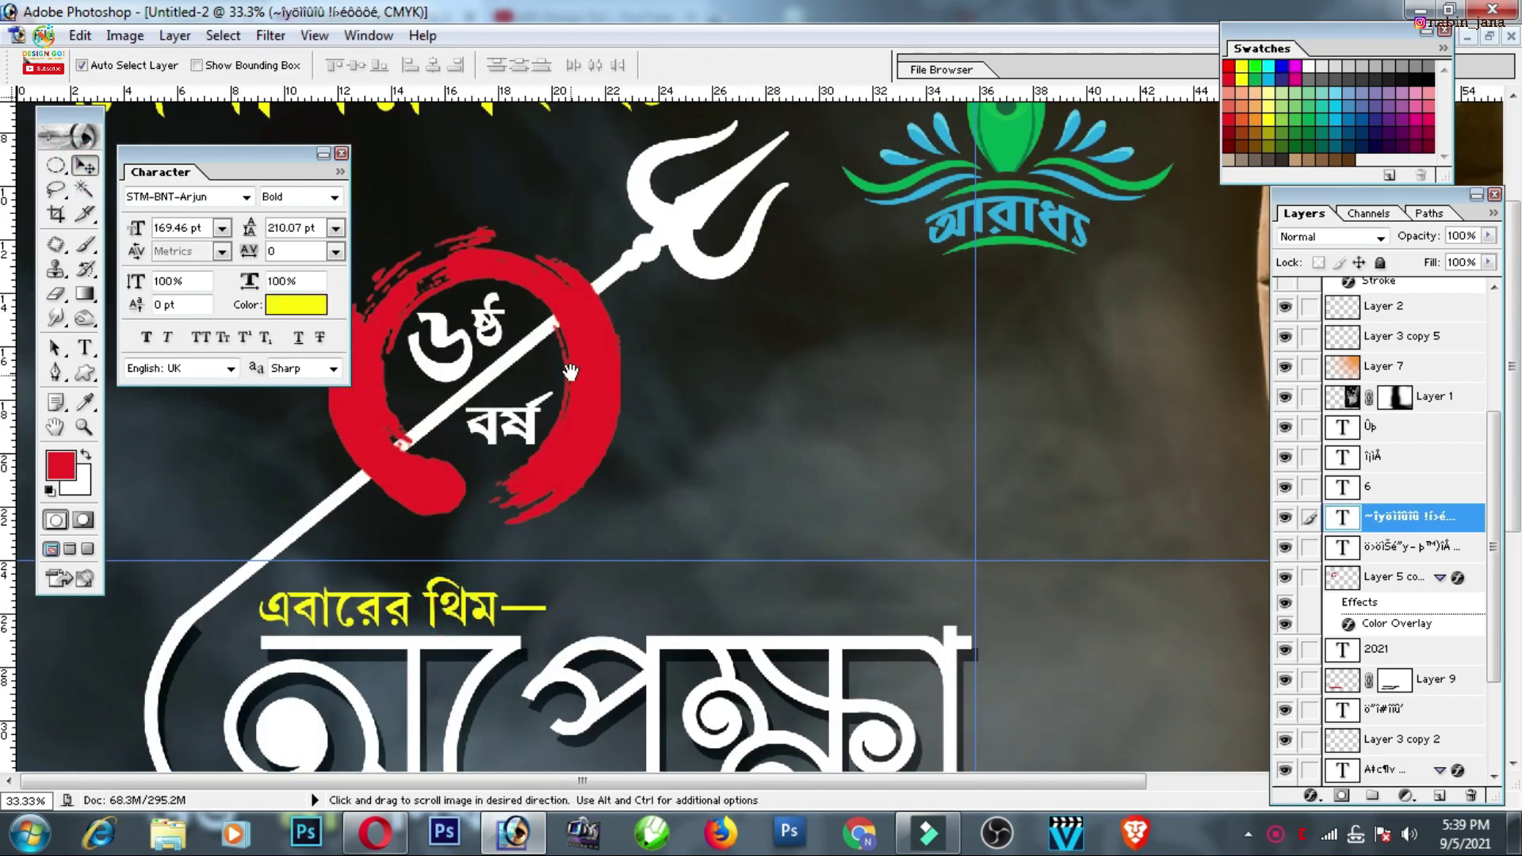
pyautogui.scroll(3, 622, 470)
pyautogui.hotkey('ctrl', '-')
pyautogui.hotkey('ctrl', '-')
pyautogui.hotkey('ctrl', '-')
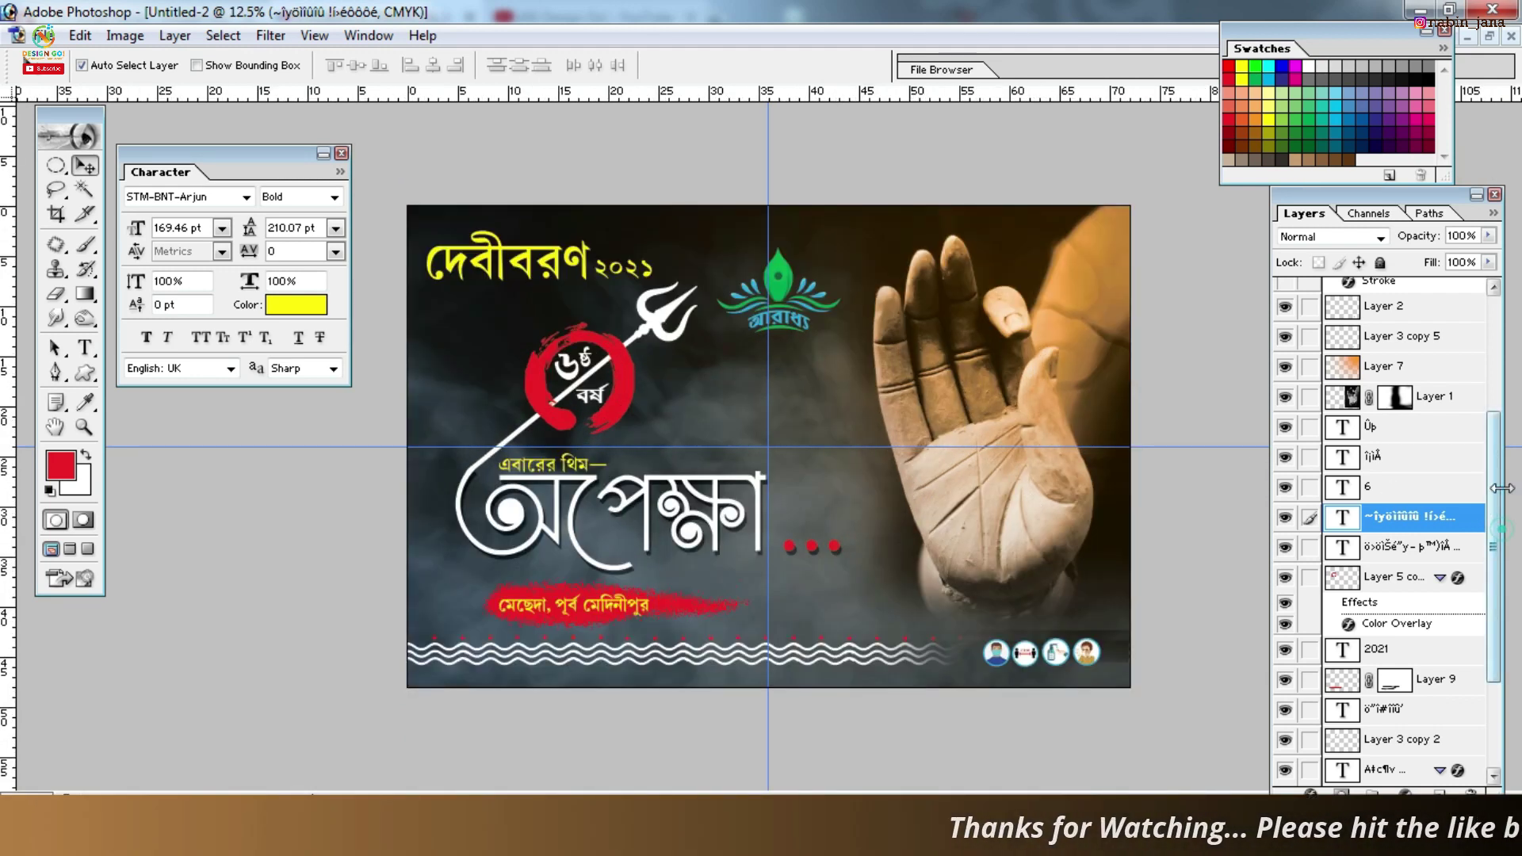
# Add a new empty layer above Layer 6 copy 3 and select the whole canvas
pyautogui.moveTo(1493, 539); pyautogui.dragTo(1494, 432)
pyautogui.click(1419, 293)
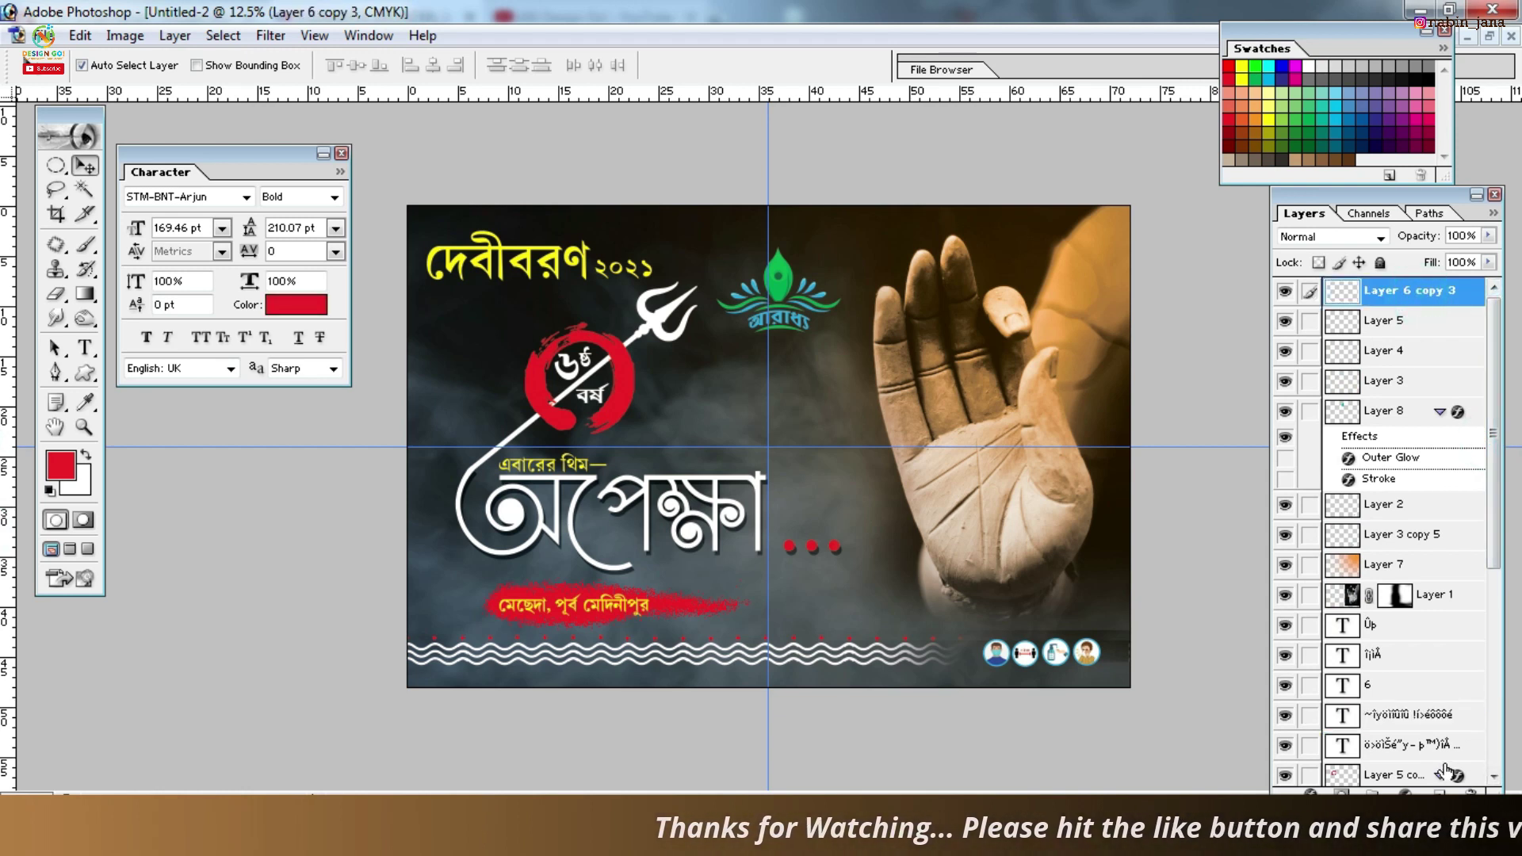
pyautogui.click(1438, 793)
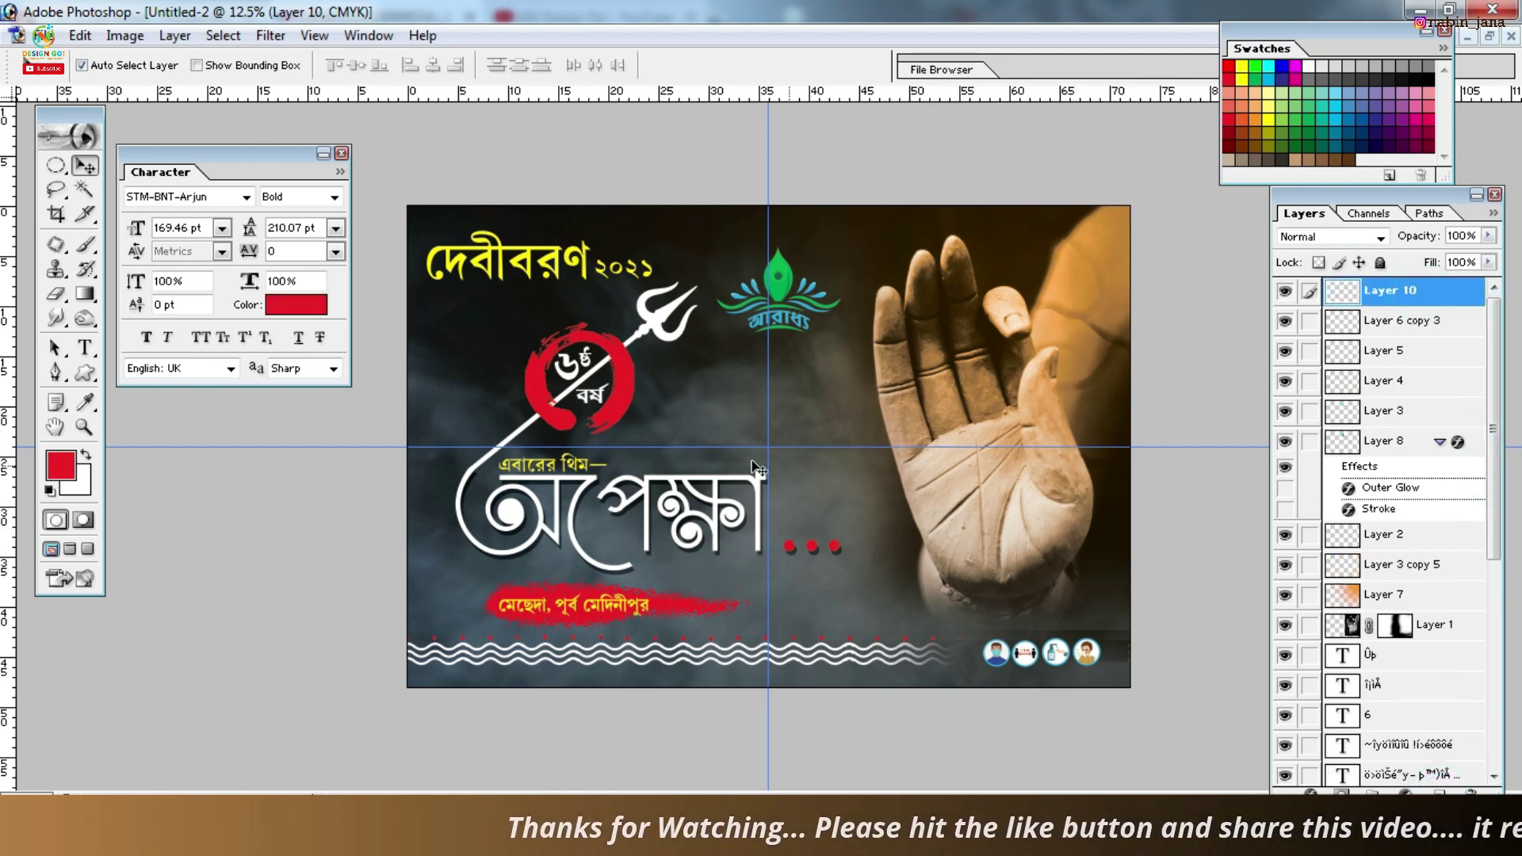
pyautogui.click(56, 168)
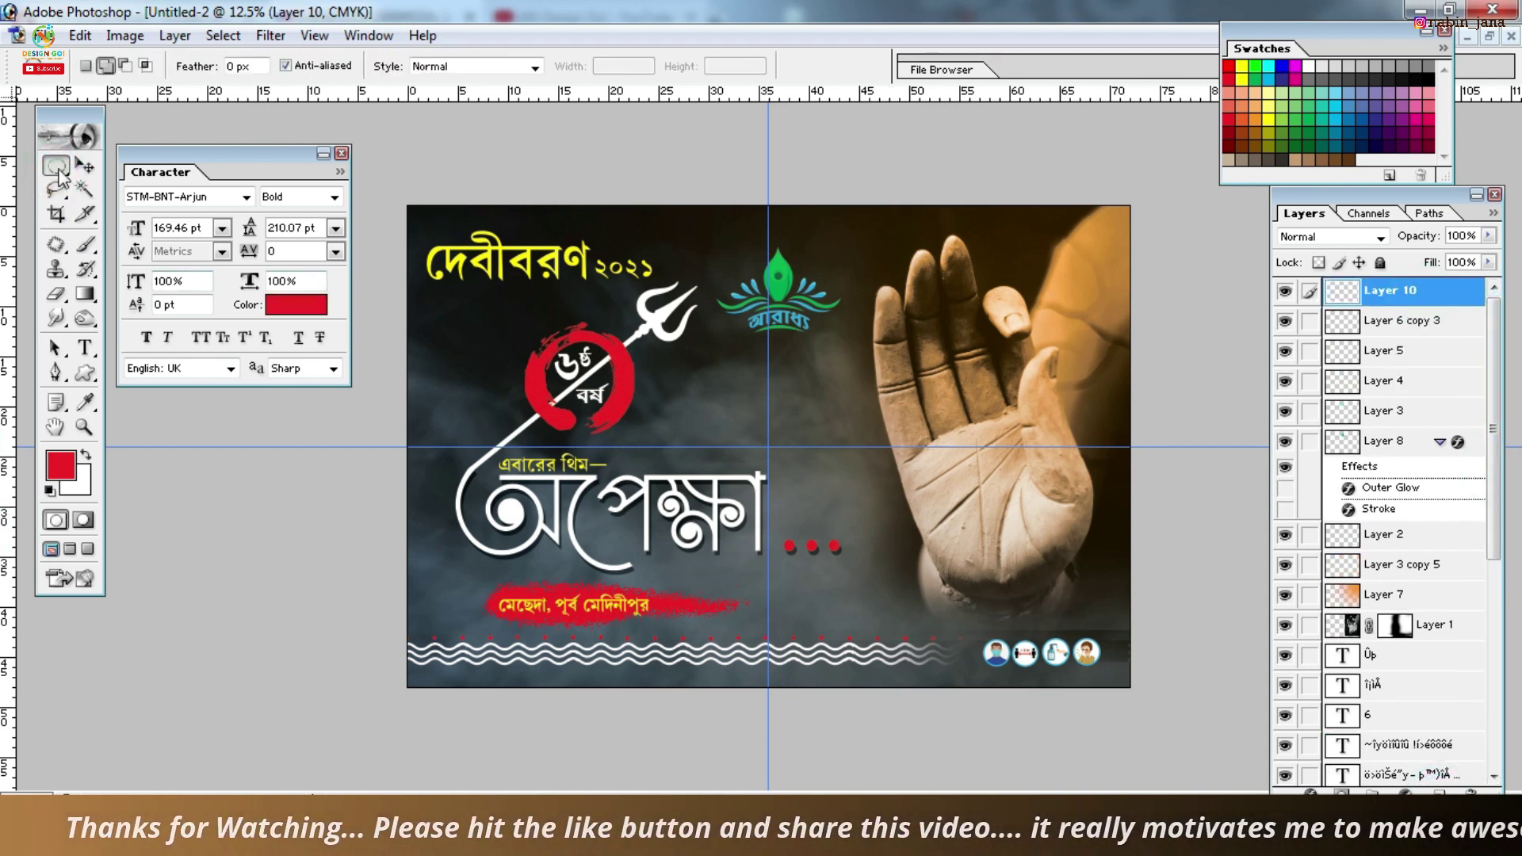
pyautogui.rightClick(715, 284)
pyautogui.click(737, 295)
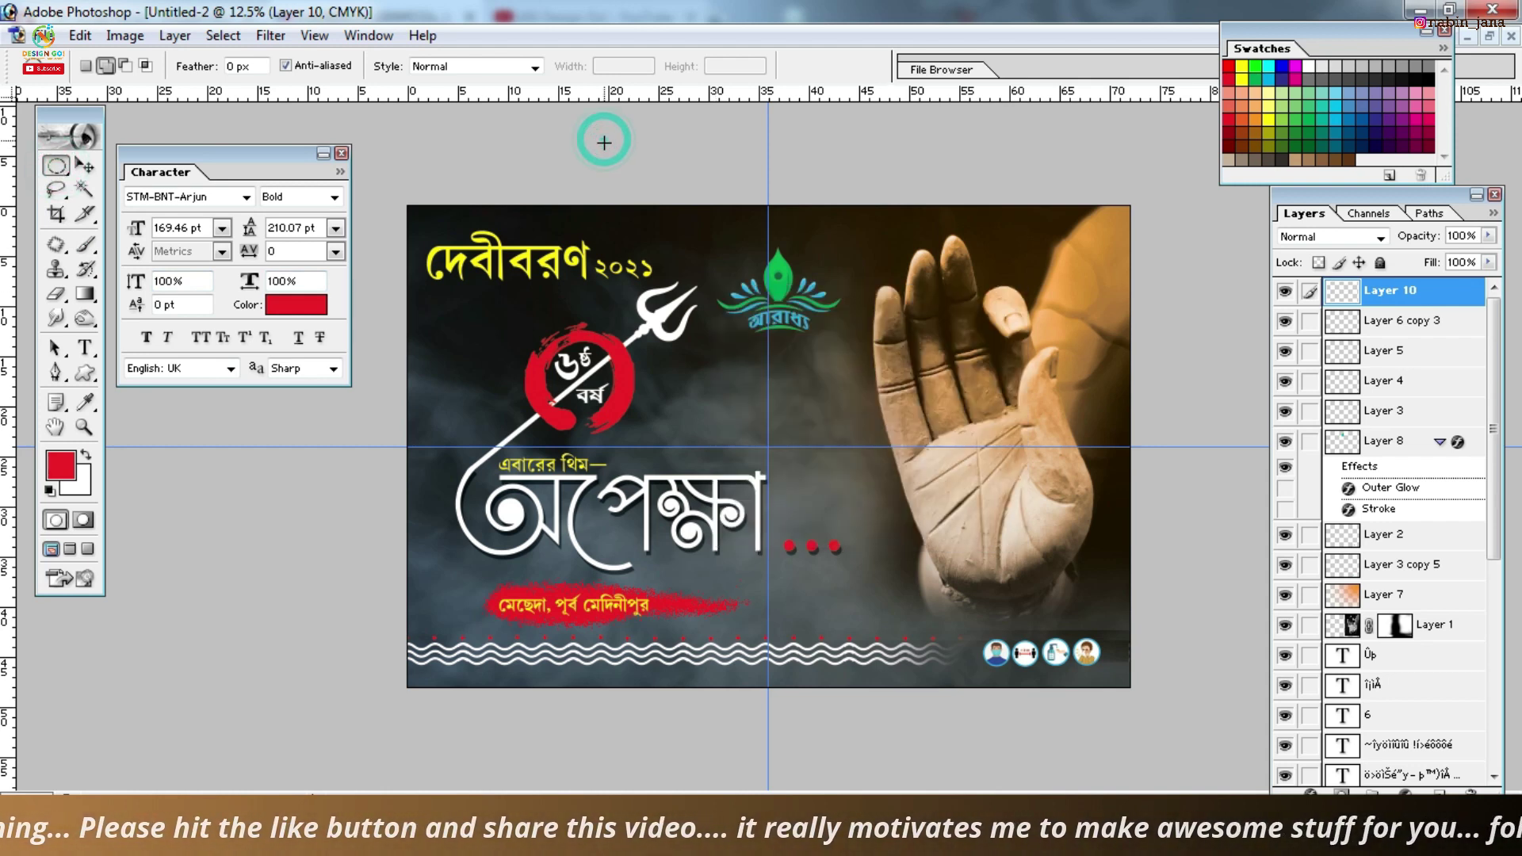
# Stroke the canvas selection with a 6 px black border, then deselect
pyautogui.rightClick(679, 277)
pyautogui.click(738, 593)
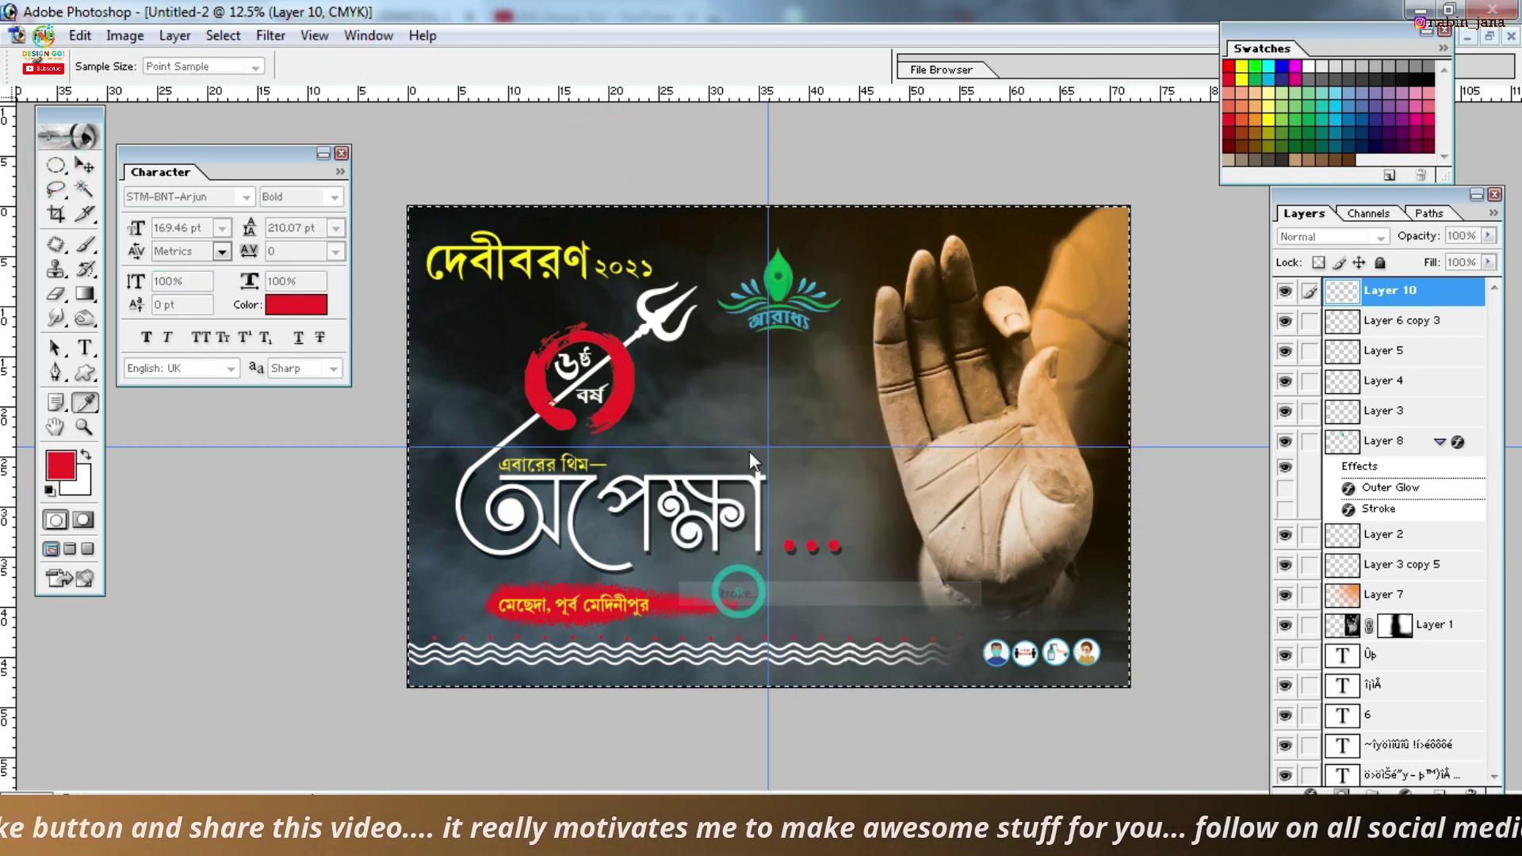
pyautogui.click(697, 355)
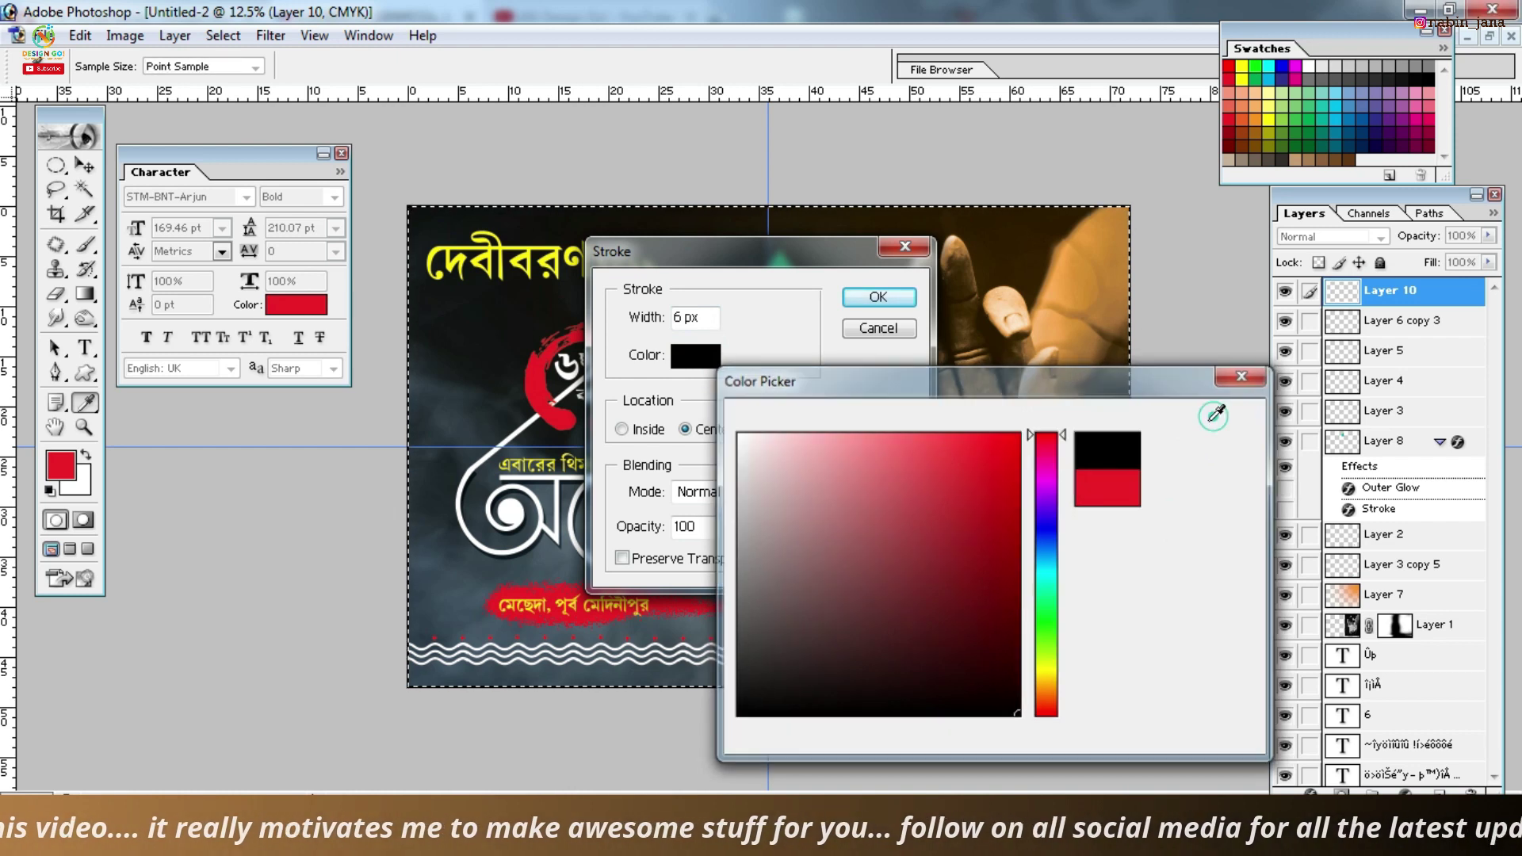
pyautogui.click(1217, 418)
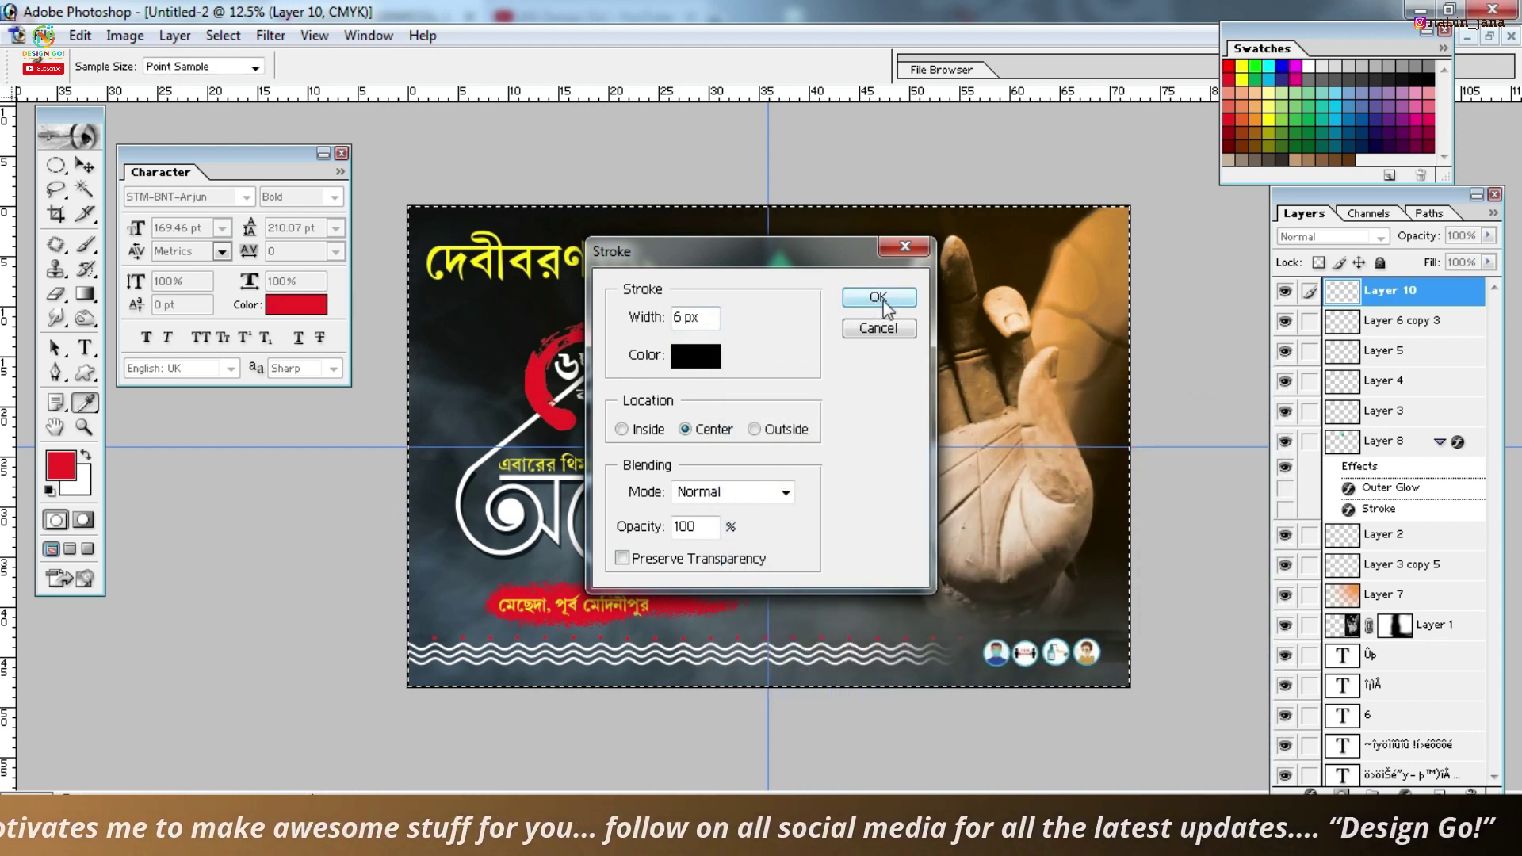
pyautogui.click(877, 297)
pyautogui.hotkey('ctrl', 'd')
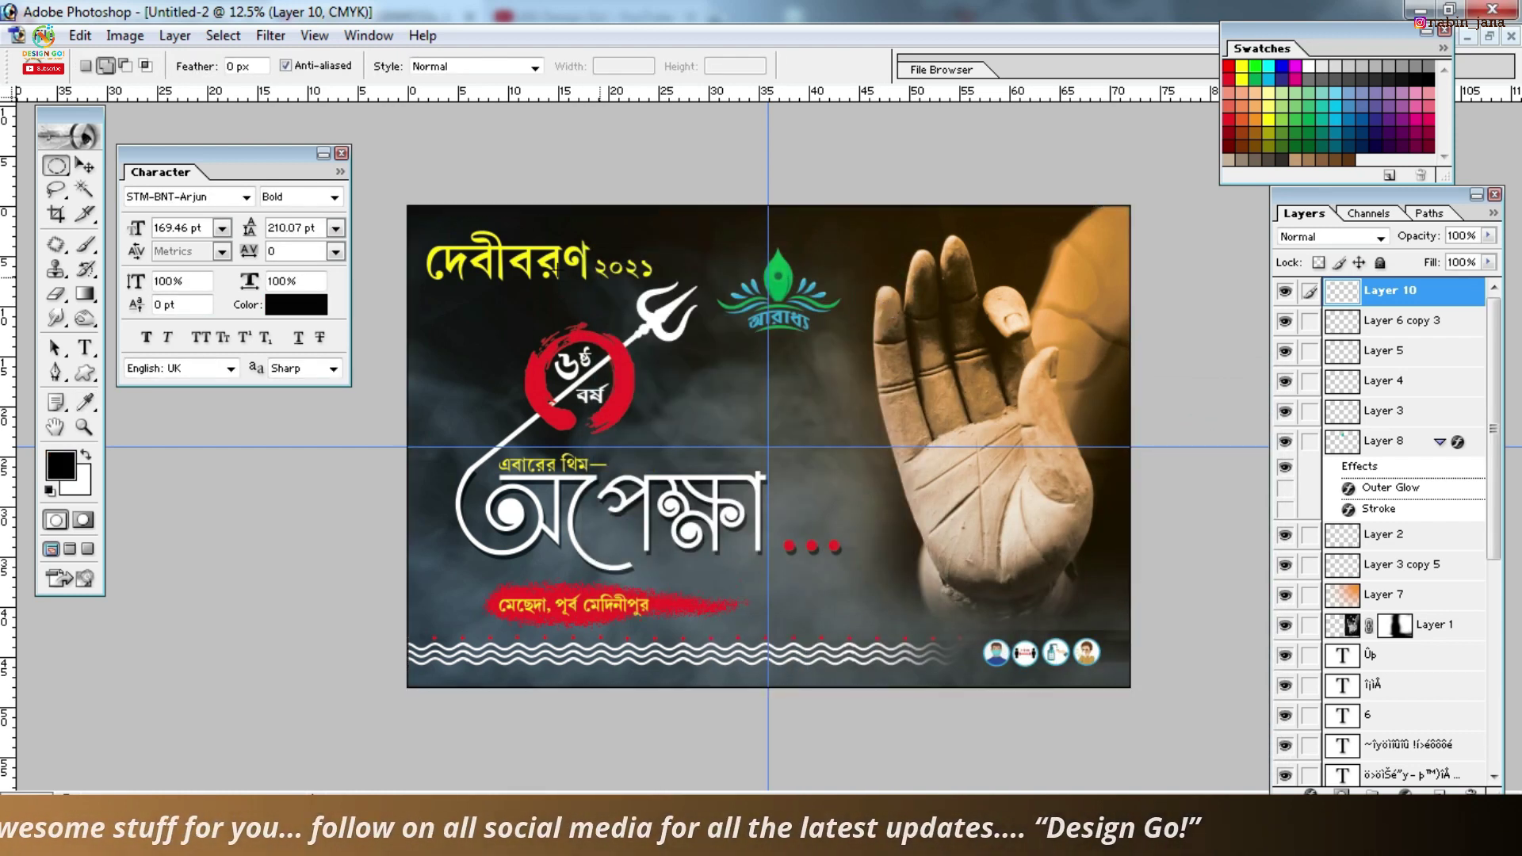
# Nudge the yellow title, then scale the logo to about 110% and raise it slightly
pyautogui.click(80, 169)
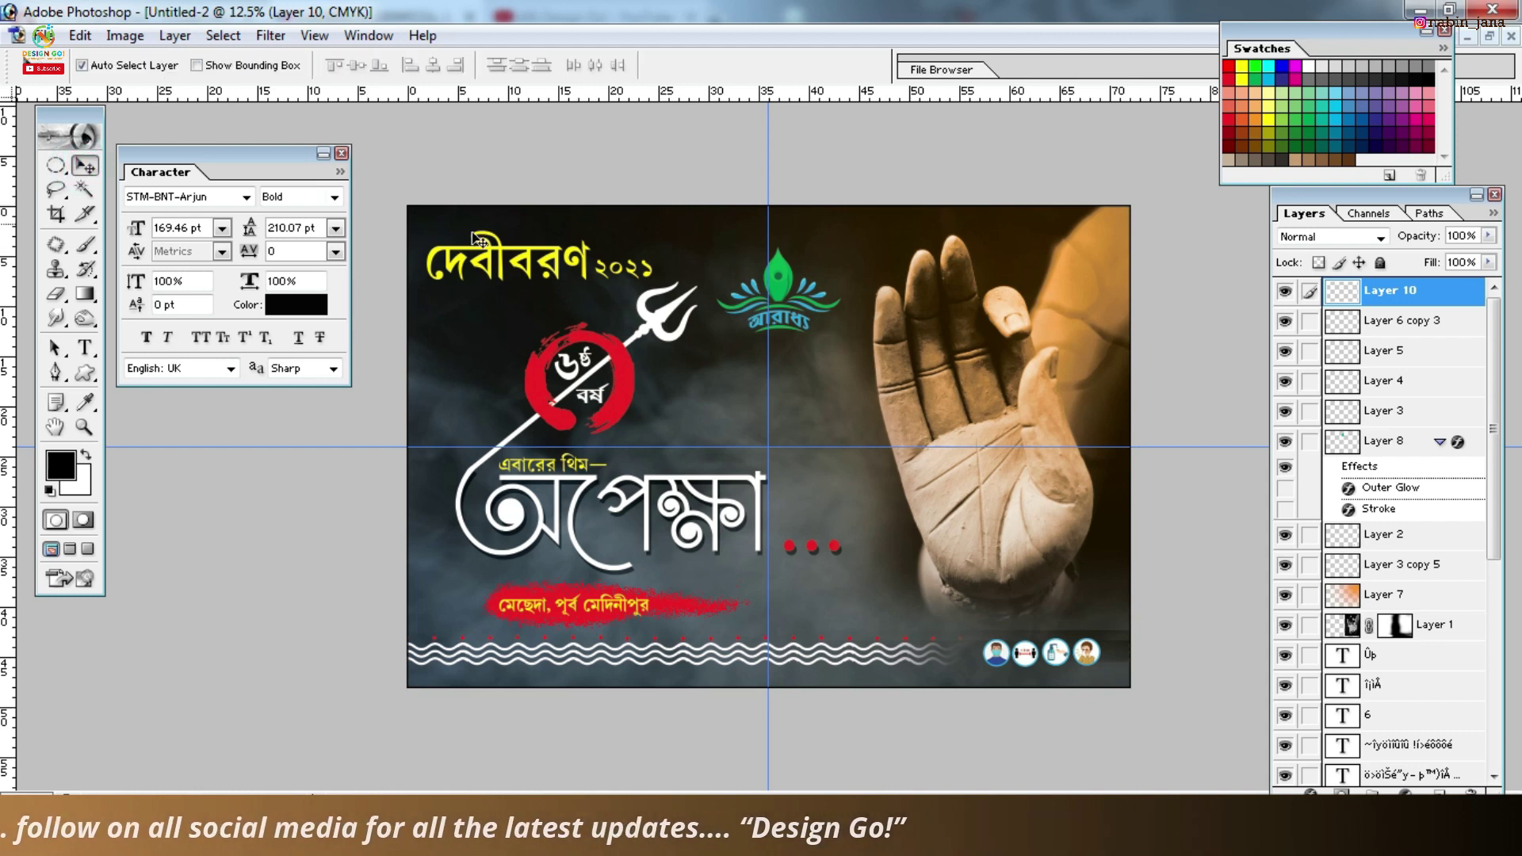
pyautogui.moveTo(464, 267); pyautogui.dragTo(487, 248)
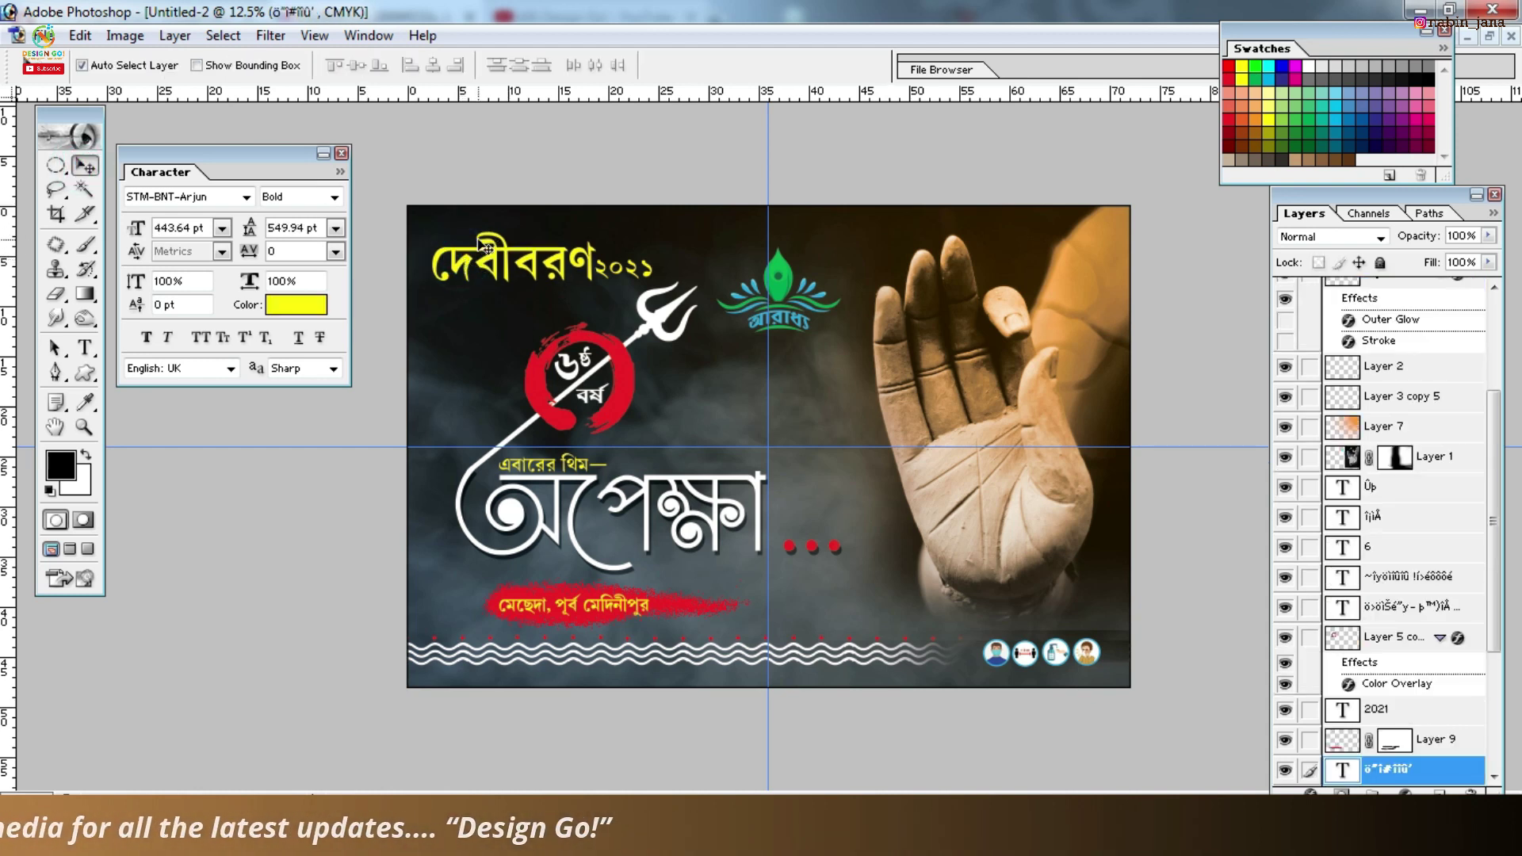
pyautogui.click(805, 291)
pyautogui.hotkey('ctrl', 't')
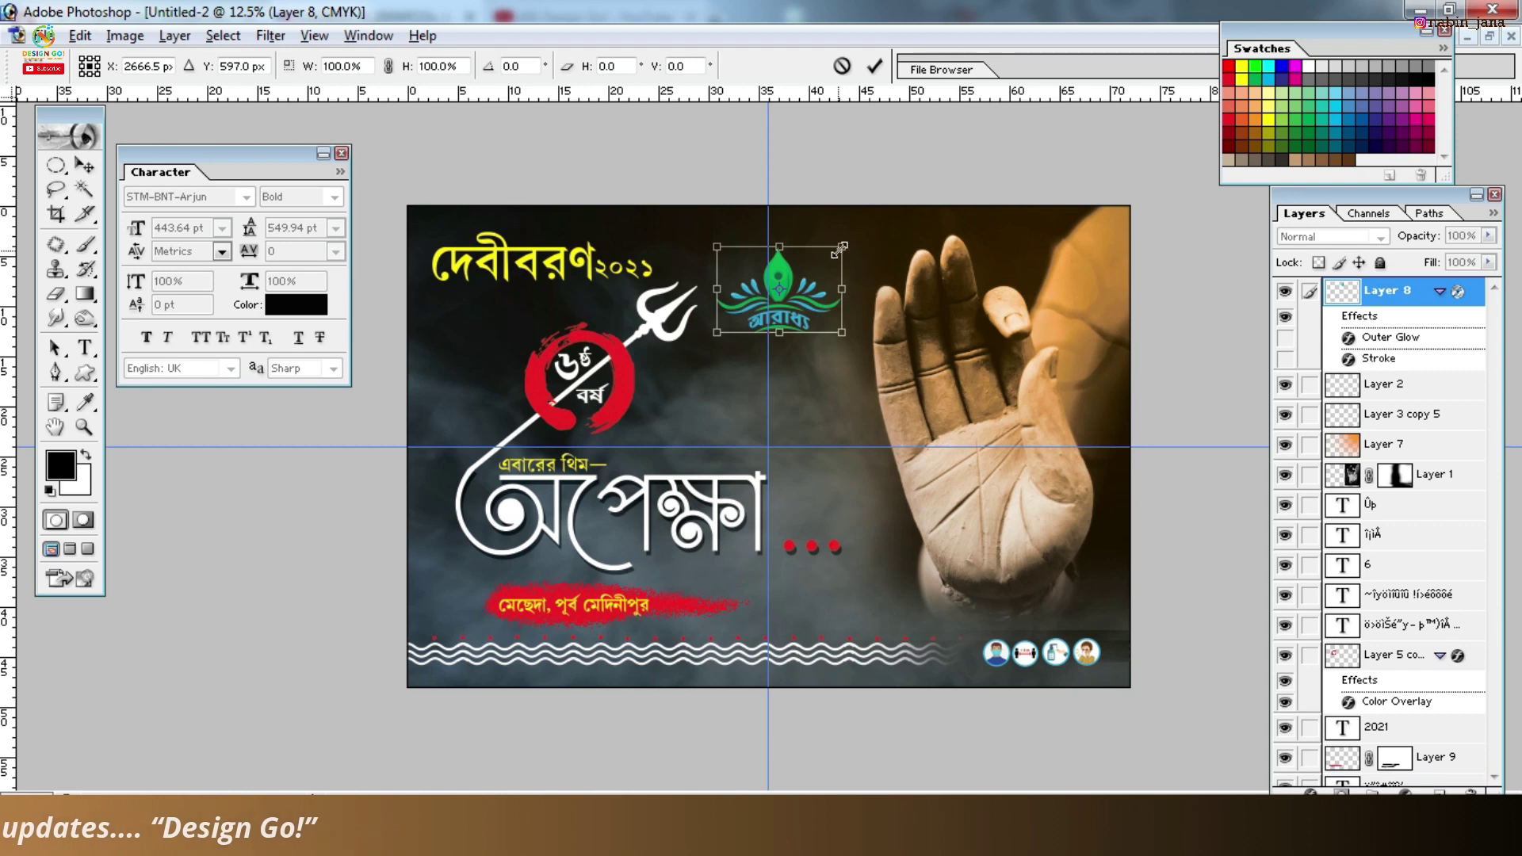
pyautogui.moveTo(839, 251); pyautogui.dragTo(848, 247)
pyautogui.moveTo(799, 294); pyautogui.dragTo(834, 293)
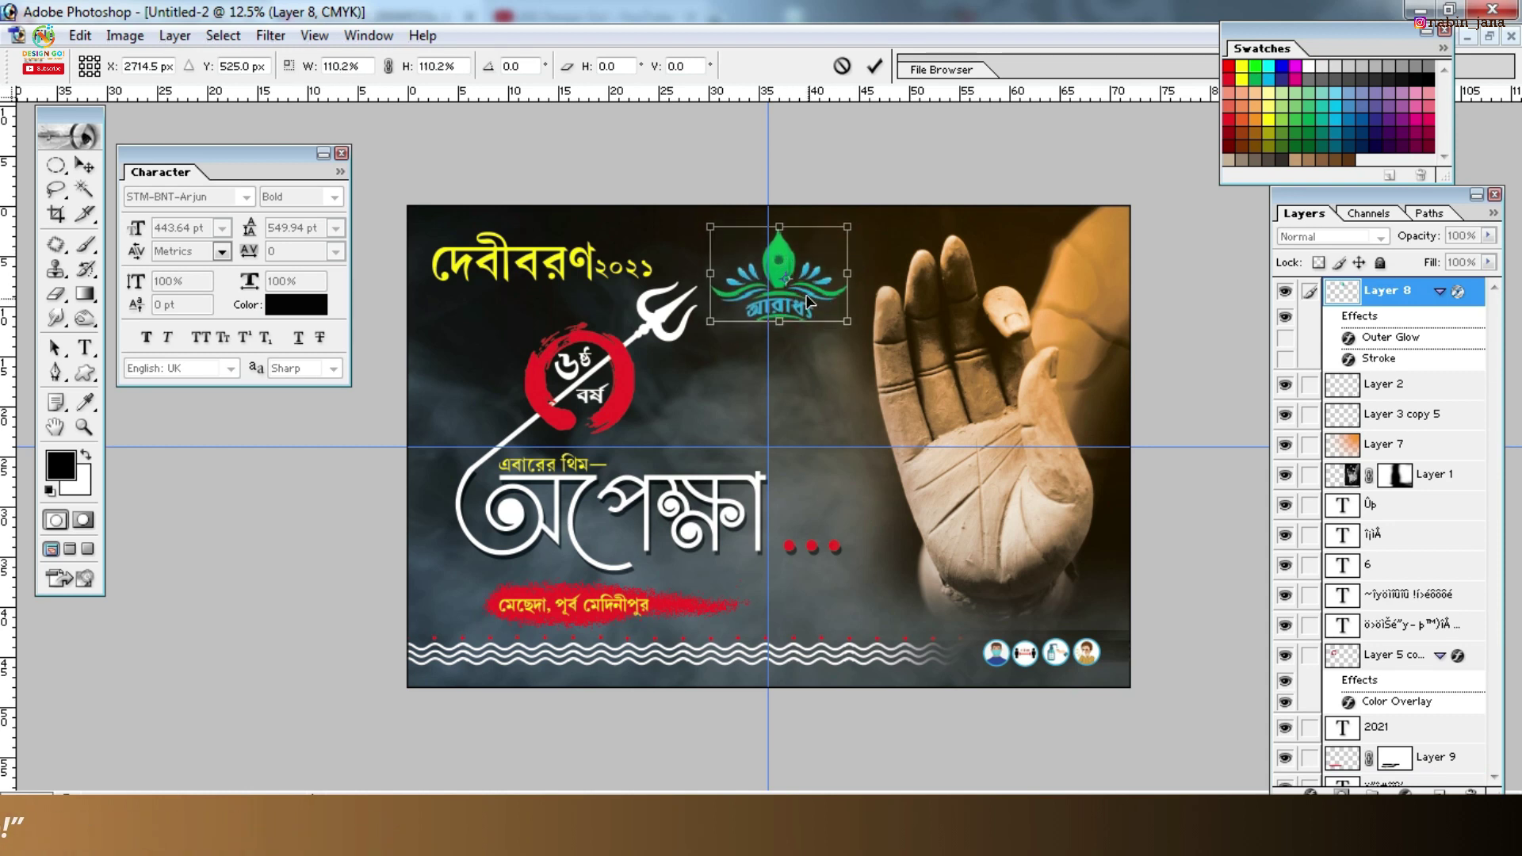
pyautogui.press('Return')
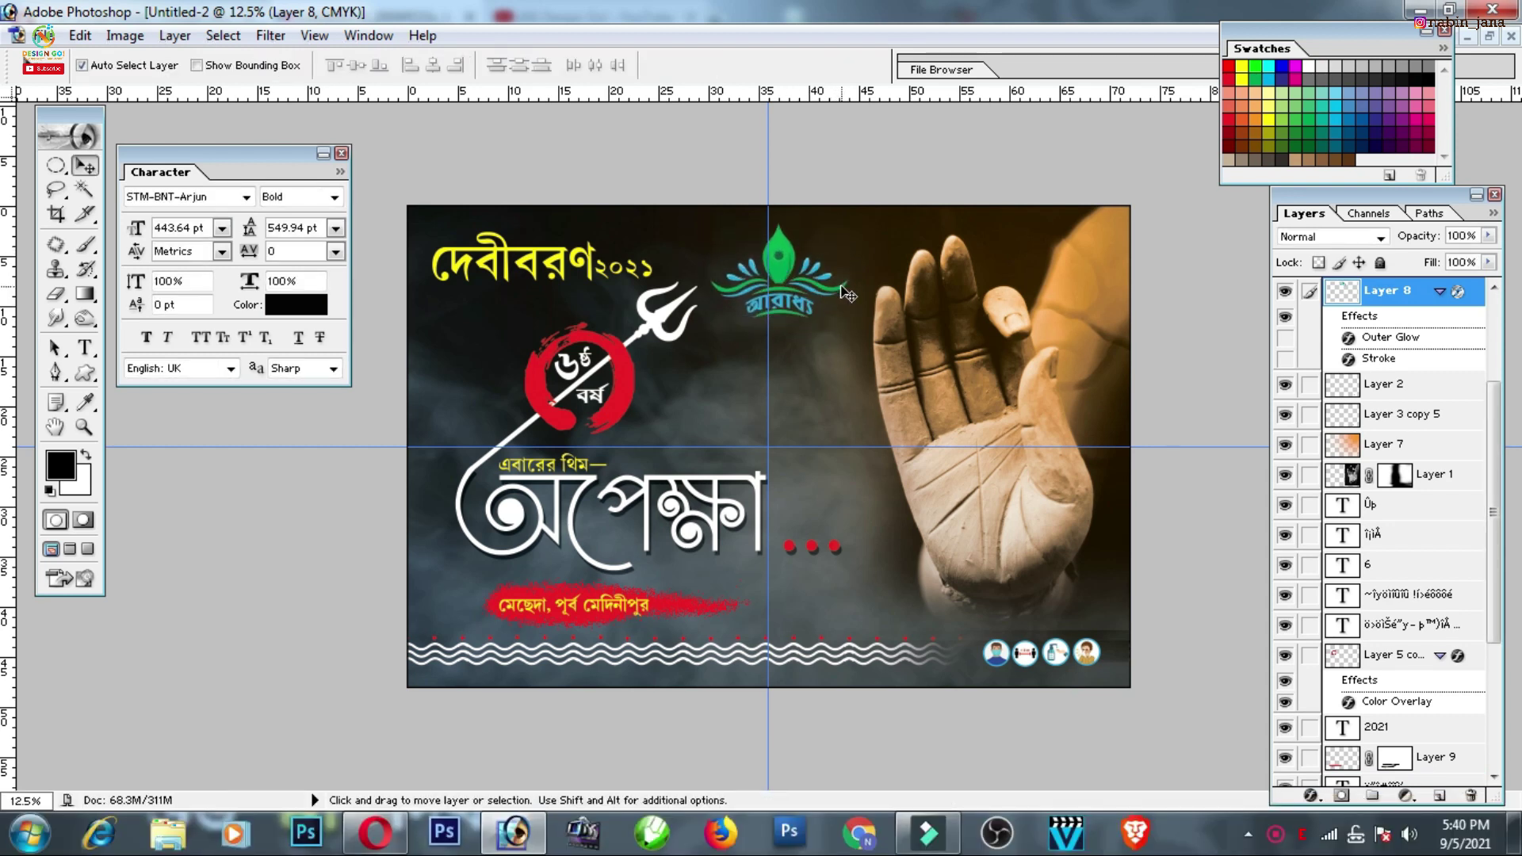
# Duplicate the hand image layer (Layer 1) and set the copy to Overlay blending
pyautogui.click(962, 335)
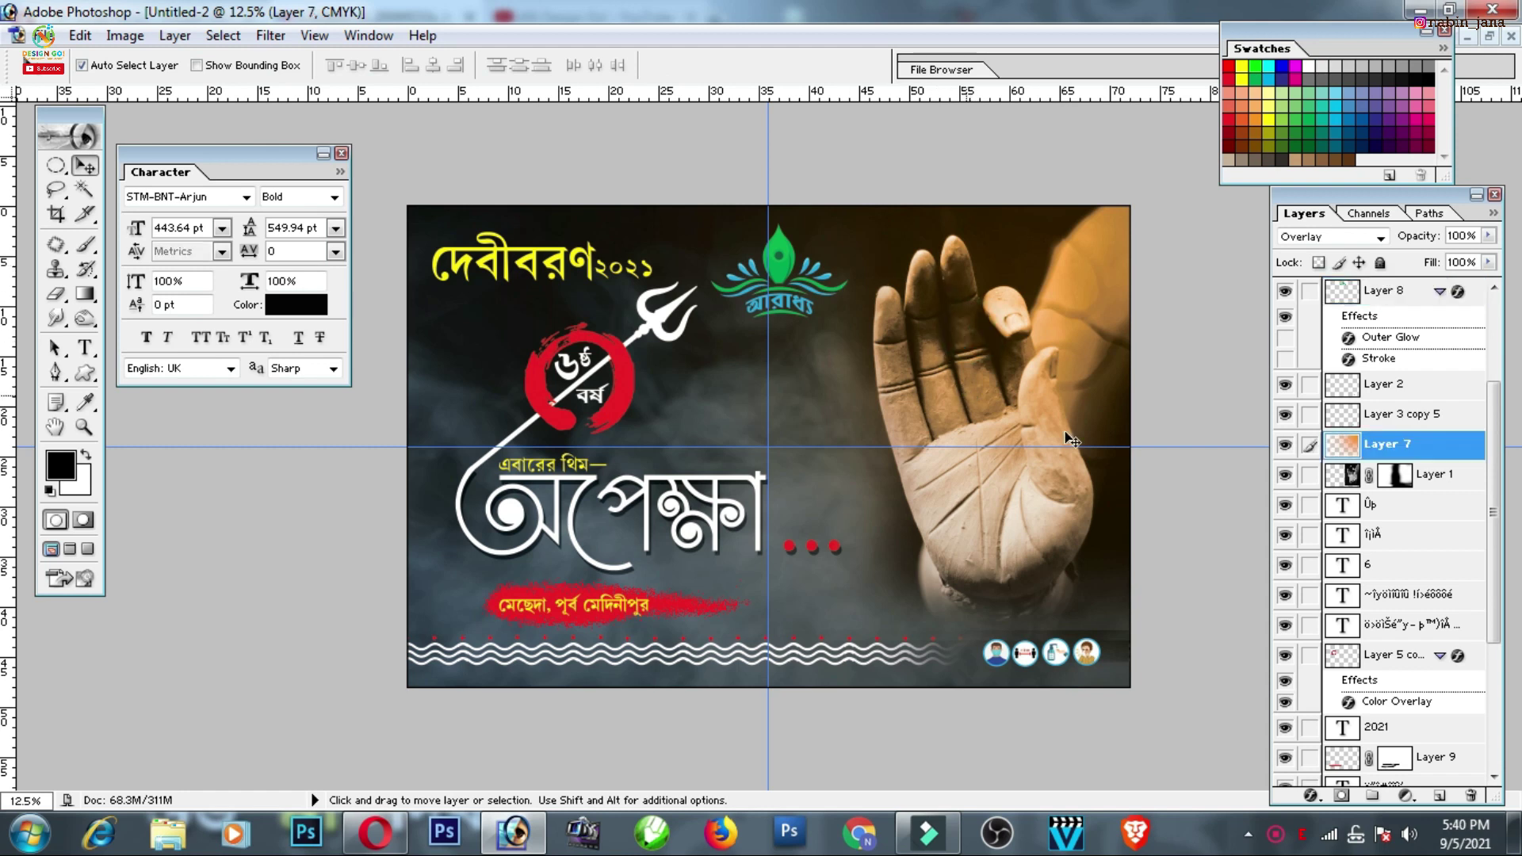
pyautogui.click(1284, 474)
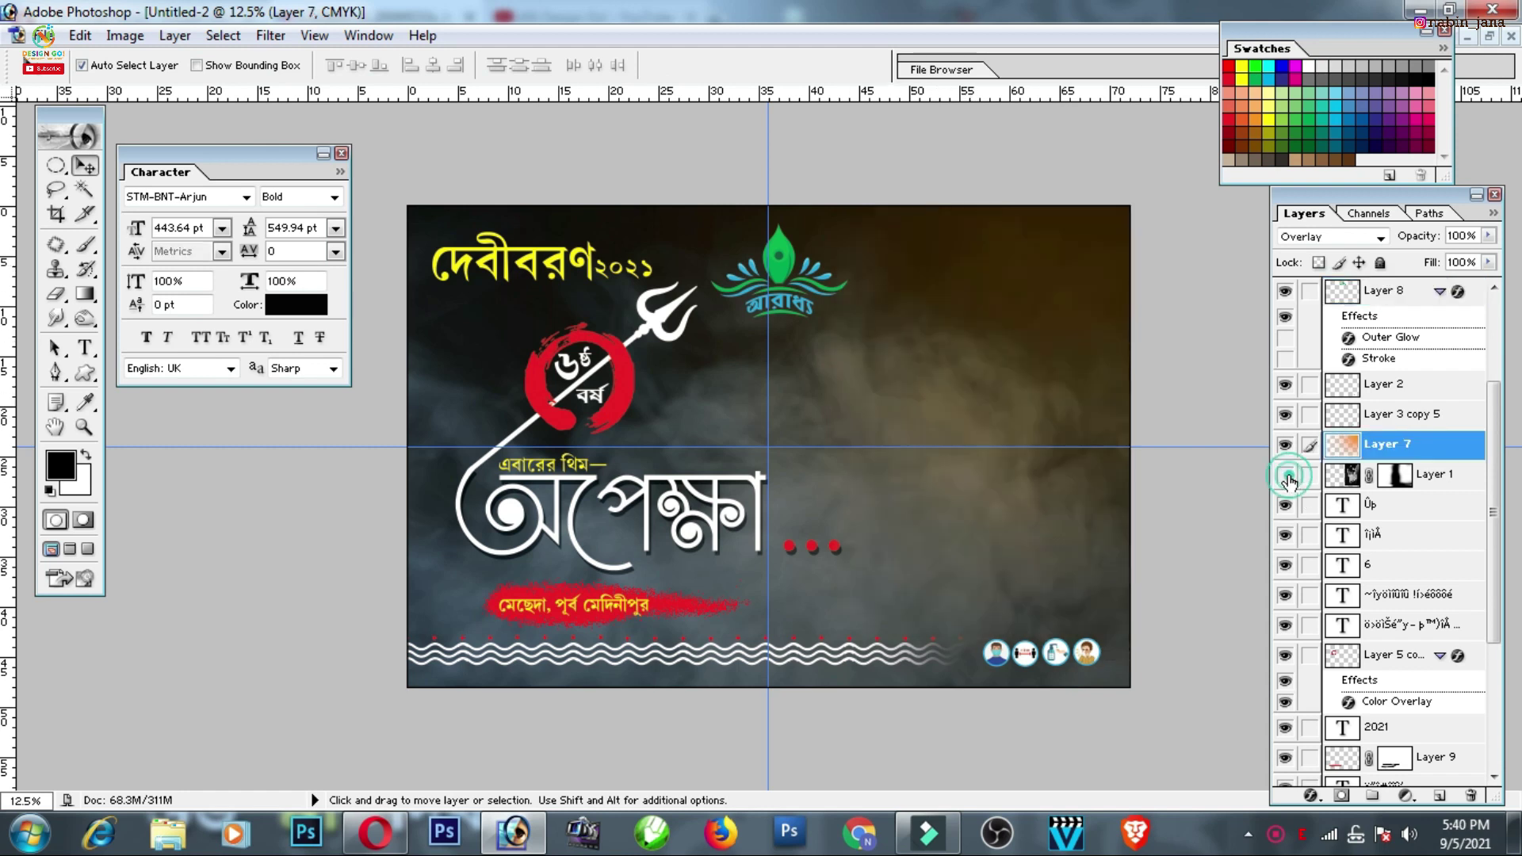
pyautogui.click(1428, 481)
pyautogui.hotkey('ctrl', 'j')
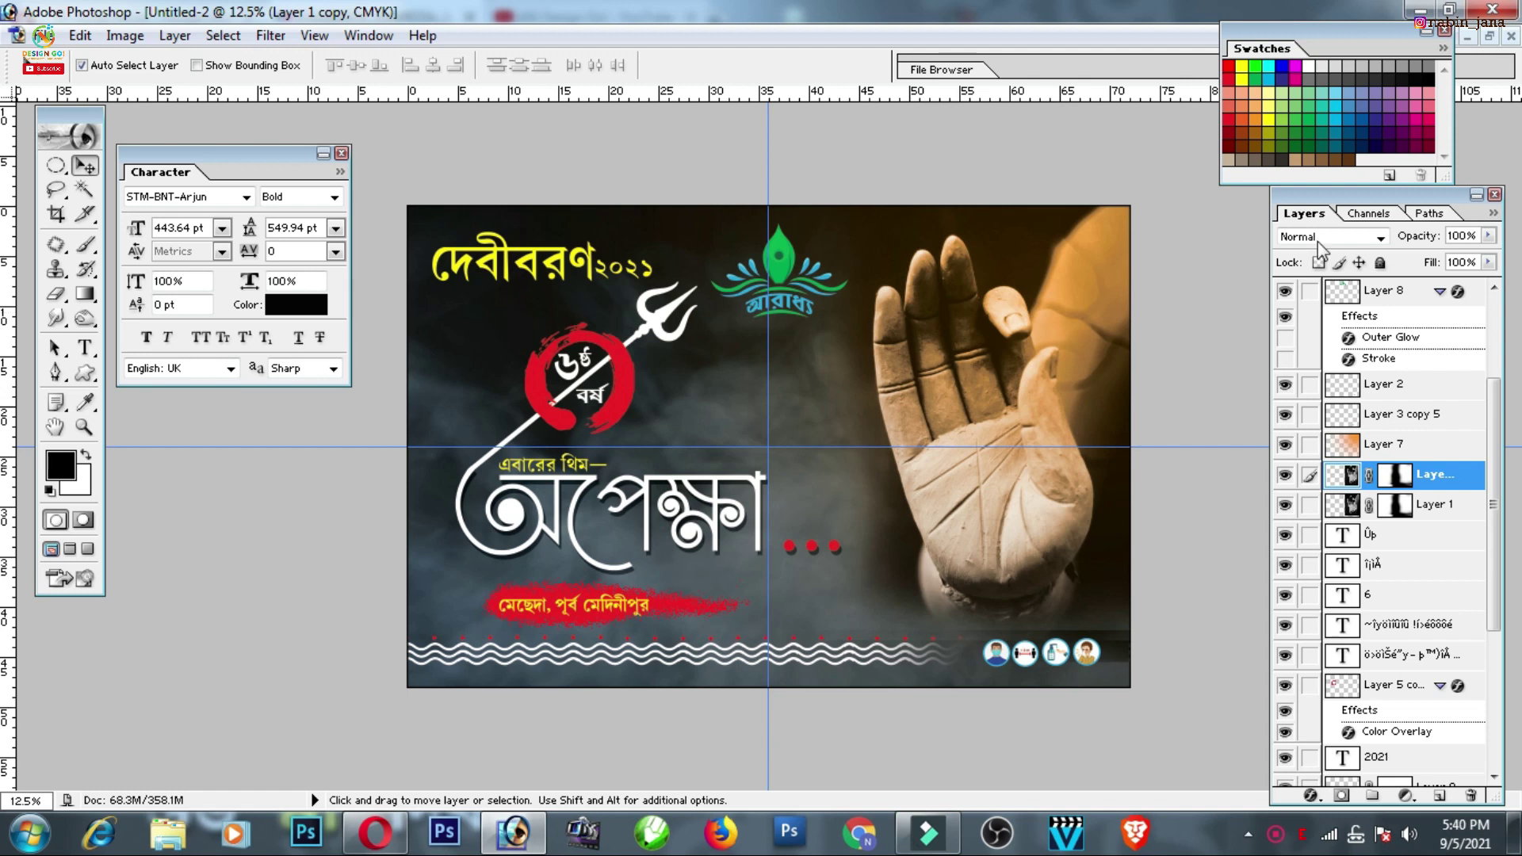
pyautogui.click(1319, 236)
pyautogui.click(1296, 418)
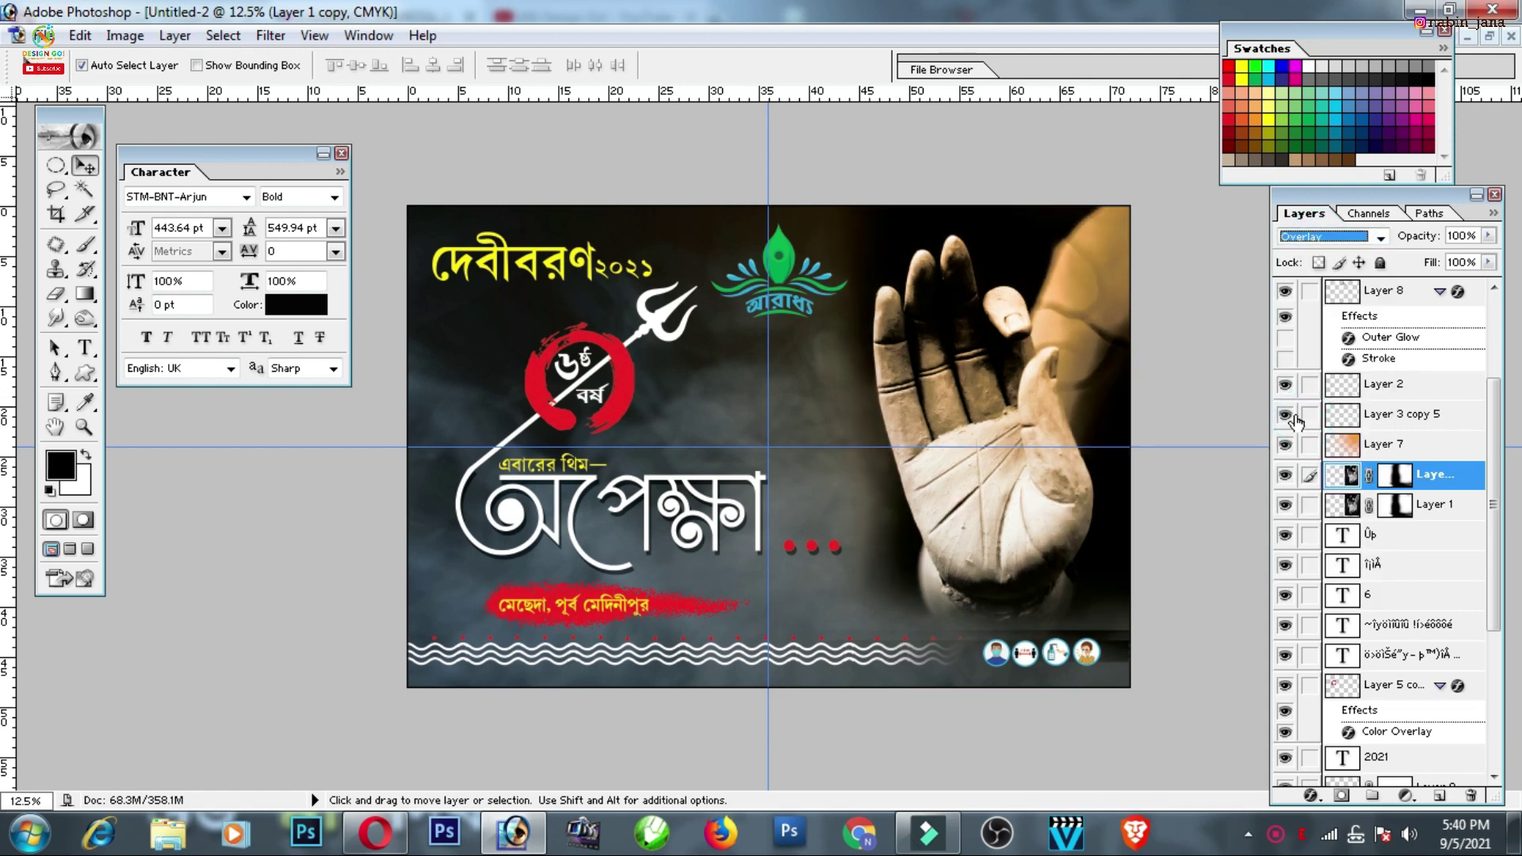
pyautogui.click(1339, 237)
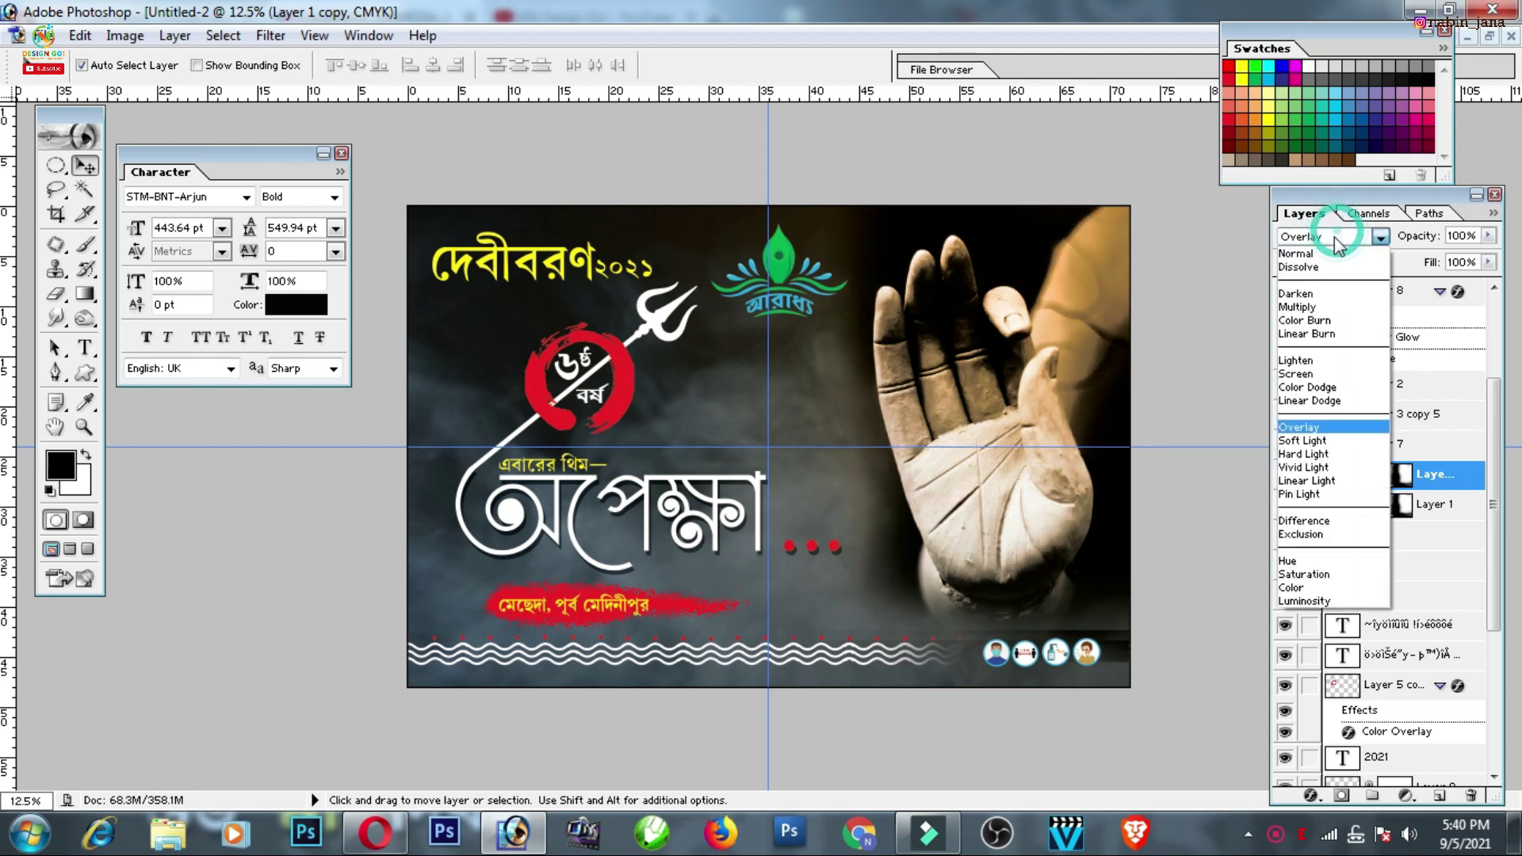
pyautogui.click(1308, 431)
pyautogui.click(1488, 237)
pyautogui.moveTo(1488, 256); pyautogui.dragTo(1433, 266)
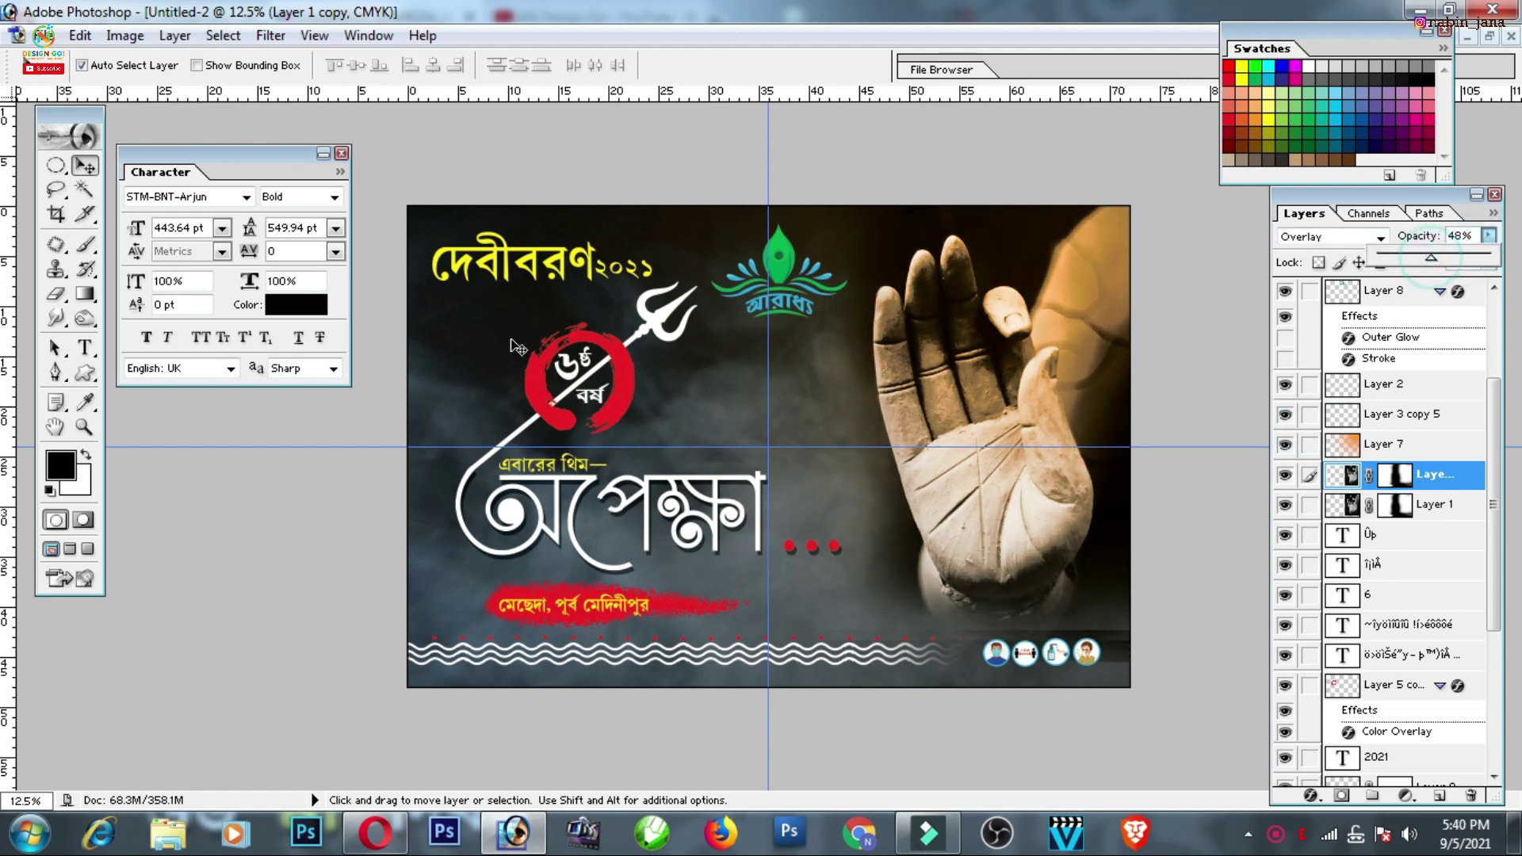
# Change Layer 0's Color Overlay to a dark brown sampled from the image
pyautogui.scroll(-5, 1401, 554)
pyautogui.click(1435, 697)
pyautogui.click(1285, 703)
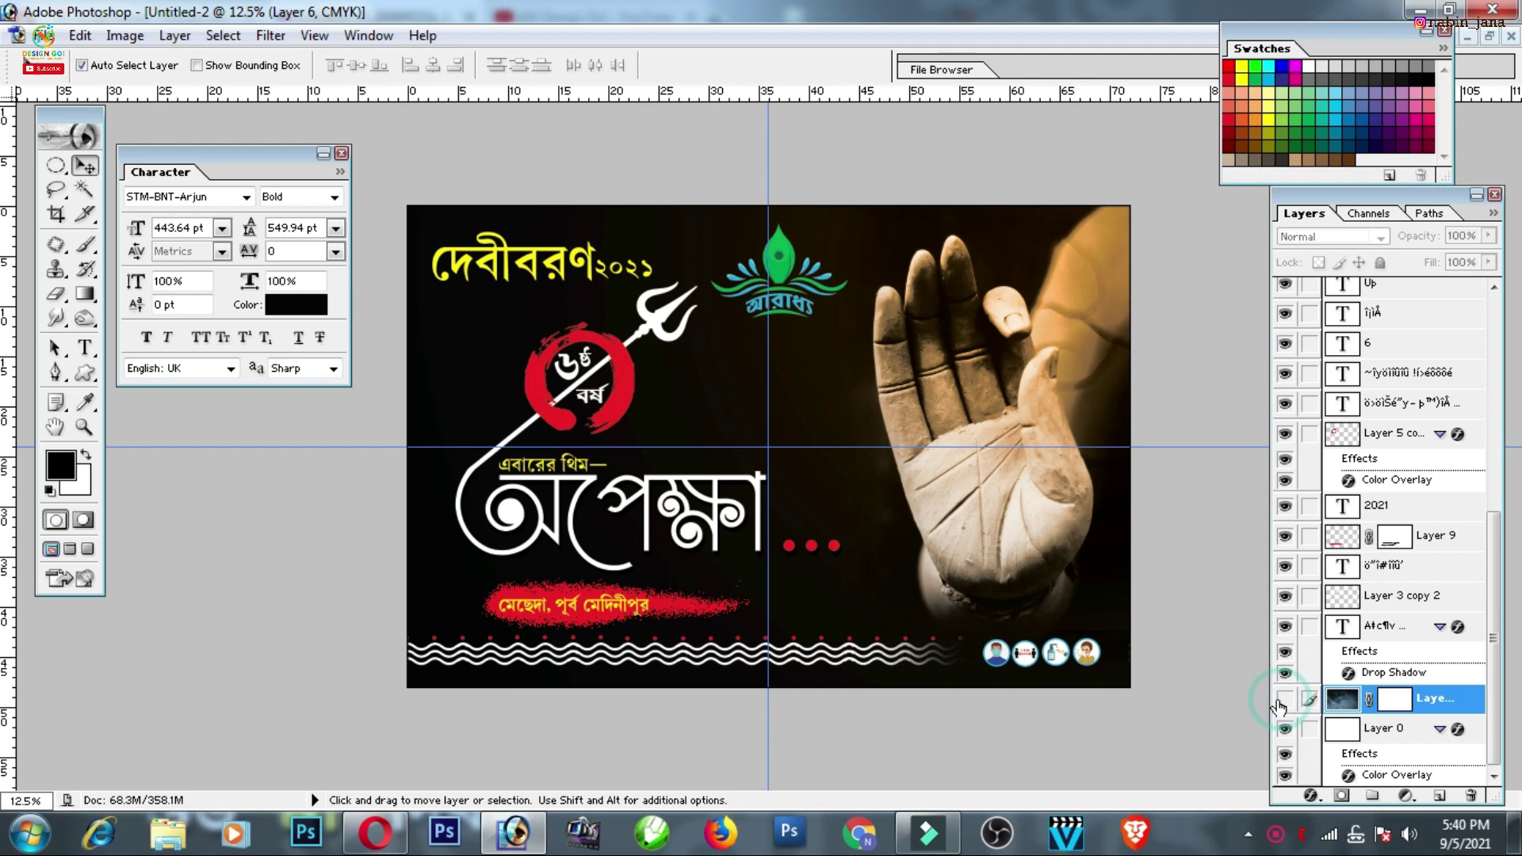
pyautogui.click(1282, 704)
pyautogui.click(1283, 701)
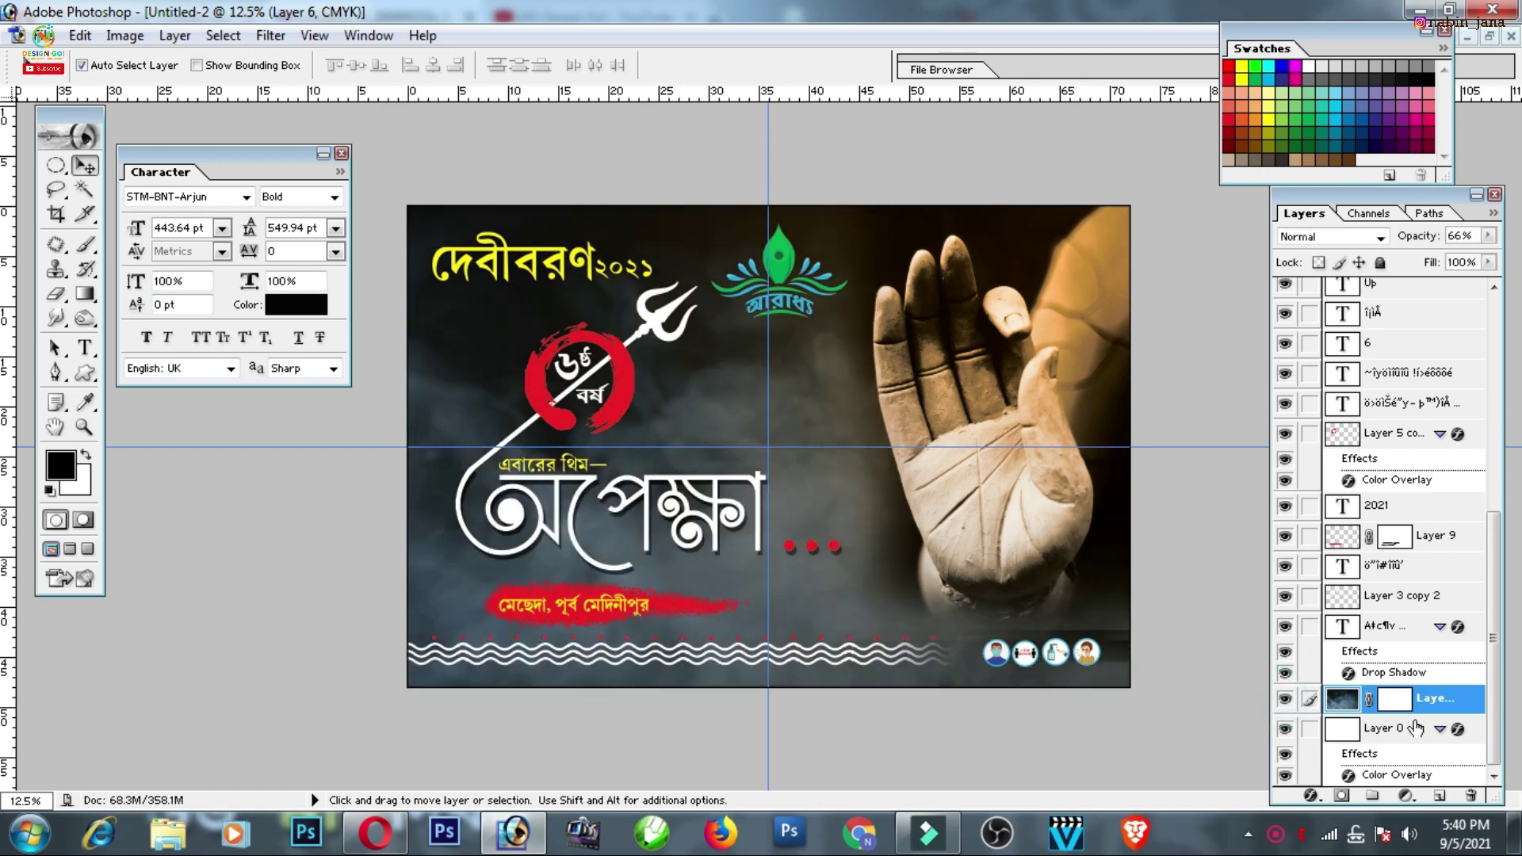
pyautogui.doubleClick(1409, 775)
pyautogui.click(1195, 443)
pyautogui.click(1023, 237)
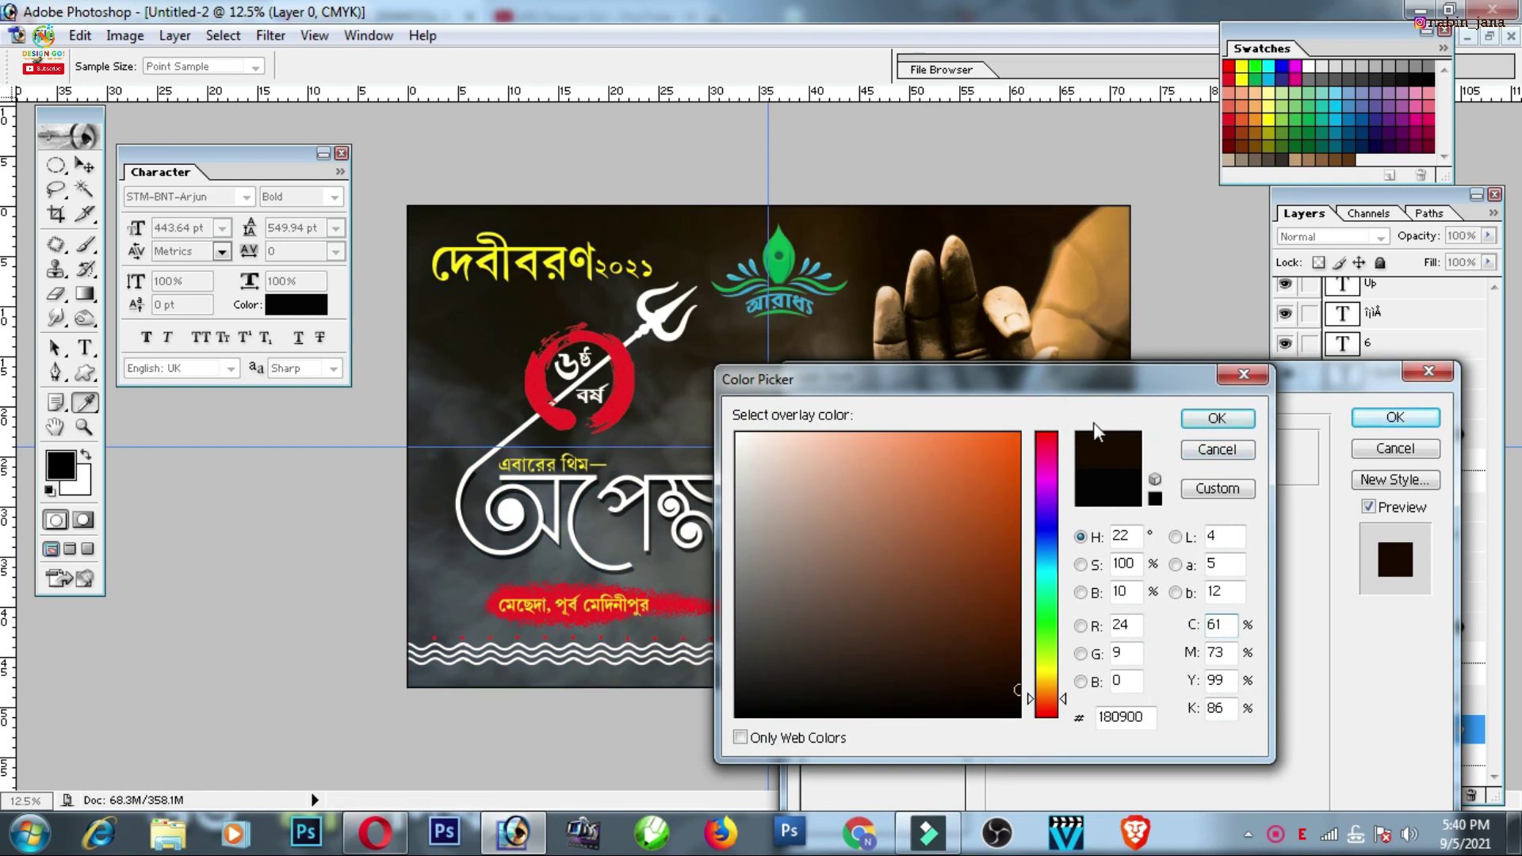
pyautogui.click(1199, 419)
pyautogui.click(1386, 412)
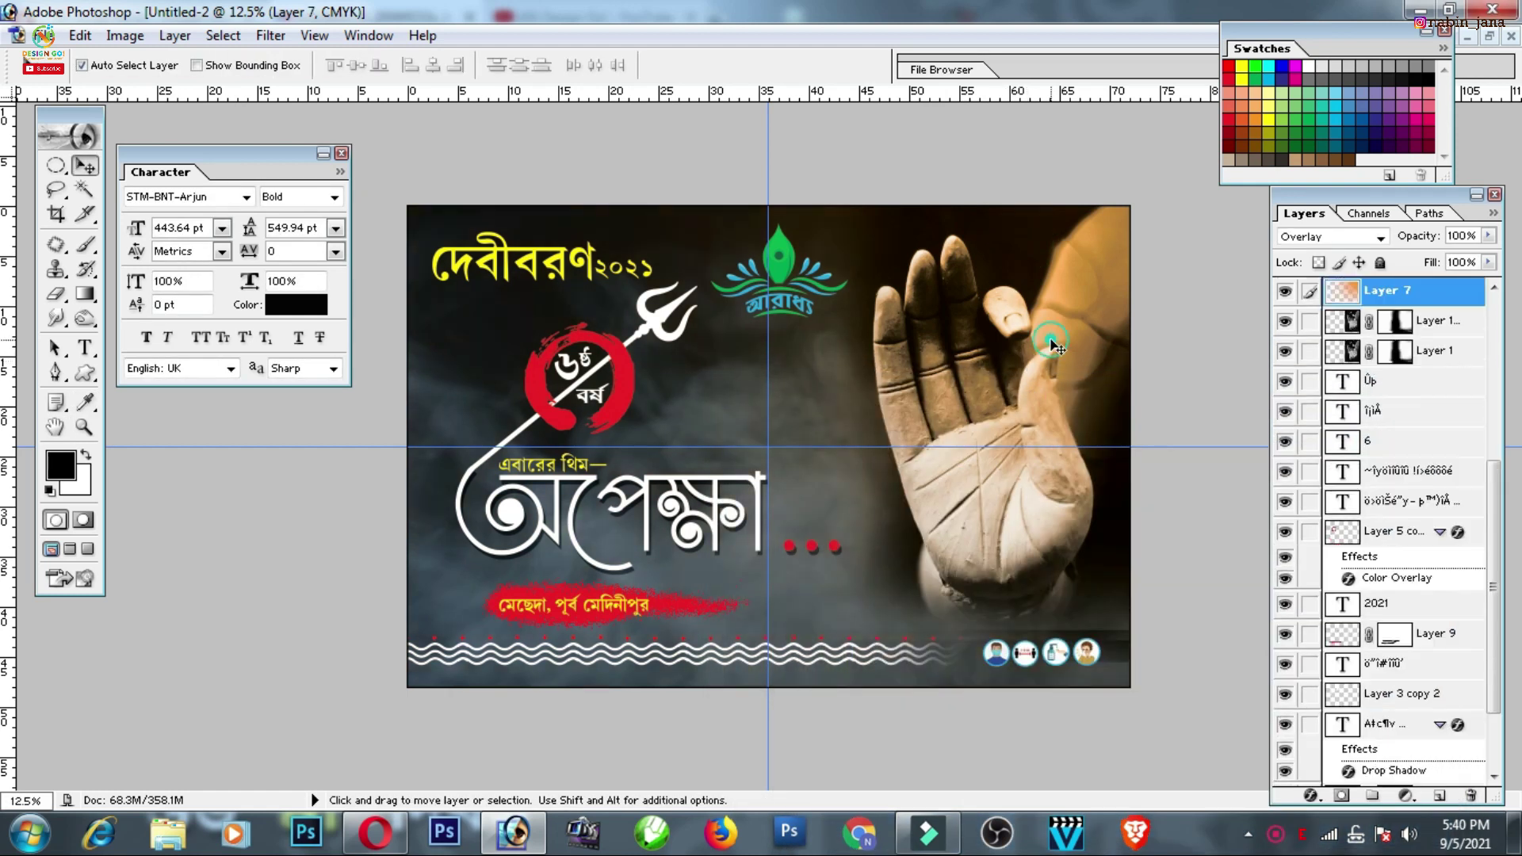
# Set the hand copy to 28% opacity and brighten Layer 1 with Levels white input 224
pyautogui.click(1432, 321)
pyautogui.click(1489, 236)
pyautogui.moveTo(1490, 256); pyautogui.dragTo(1412, 264)
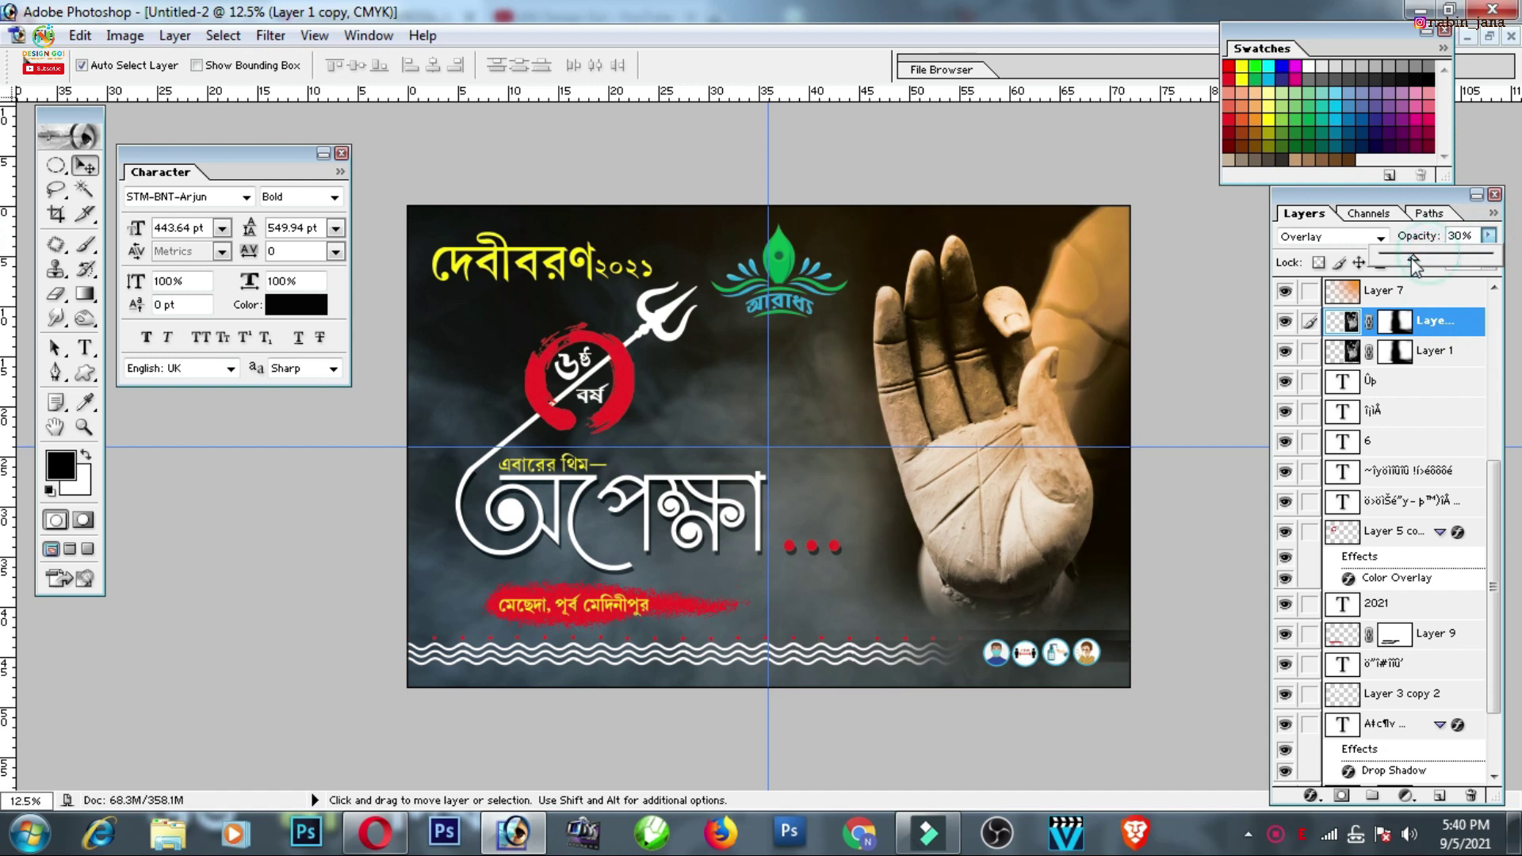
pyautogui.click(1431, 357)
pyautogui.hotkey('ctrl', 'l')
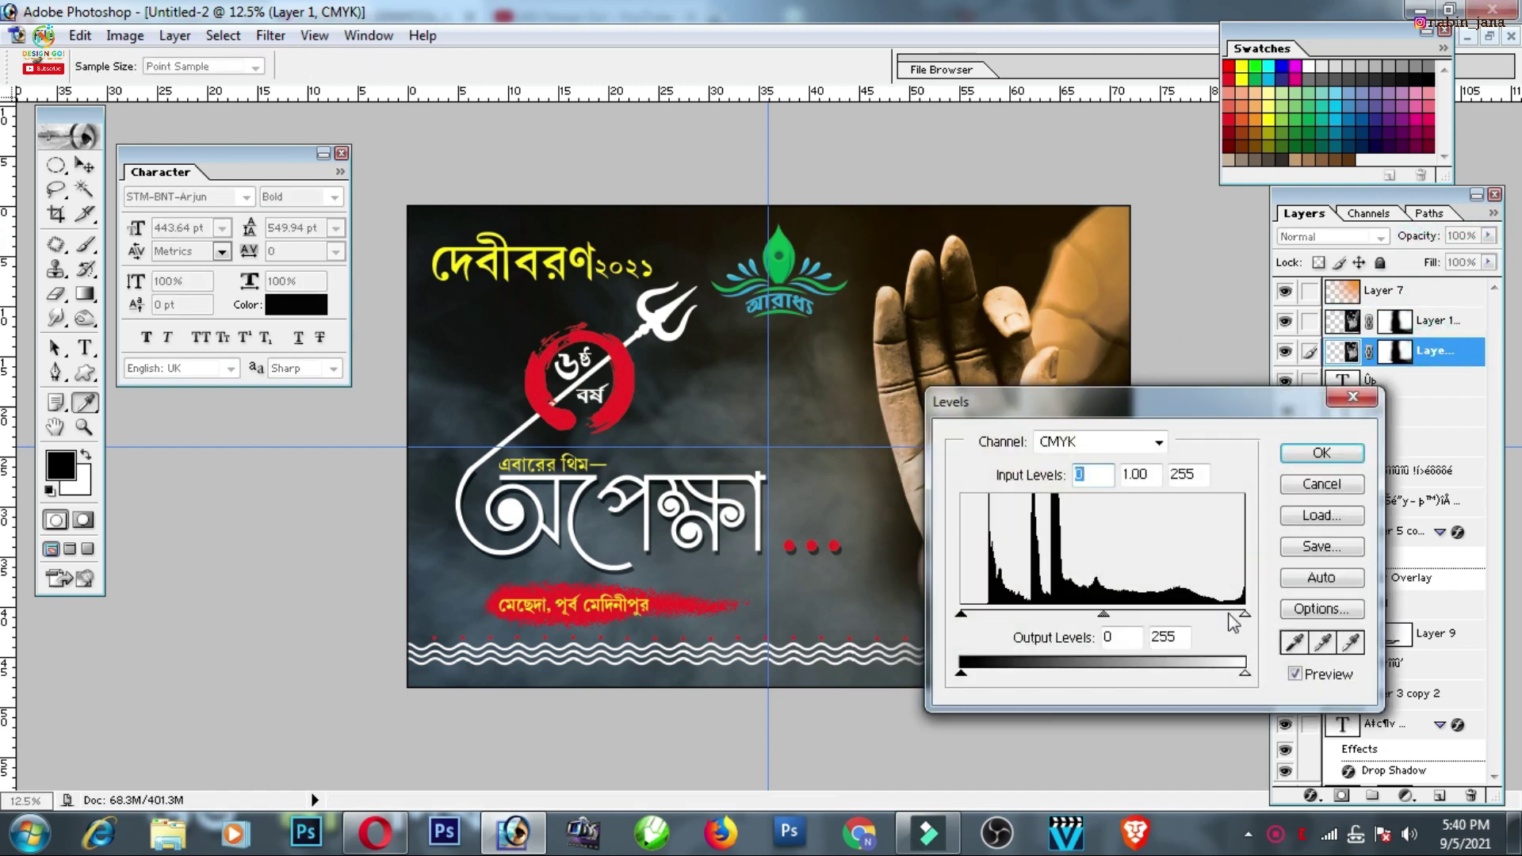
pyautogui.moveTo(1244, 614); pyautogui.dragTo(1211, 614)
pyautogui.click(1288, 456)
pyautogui.press('v')
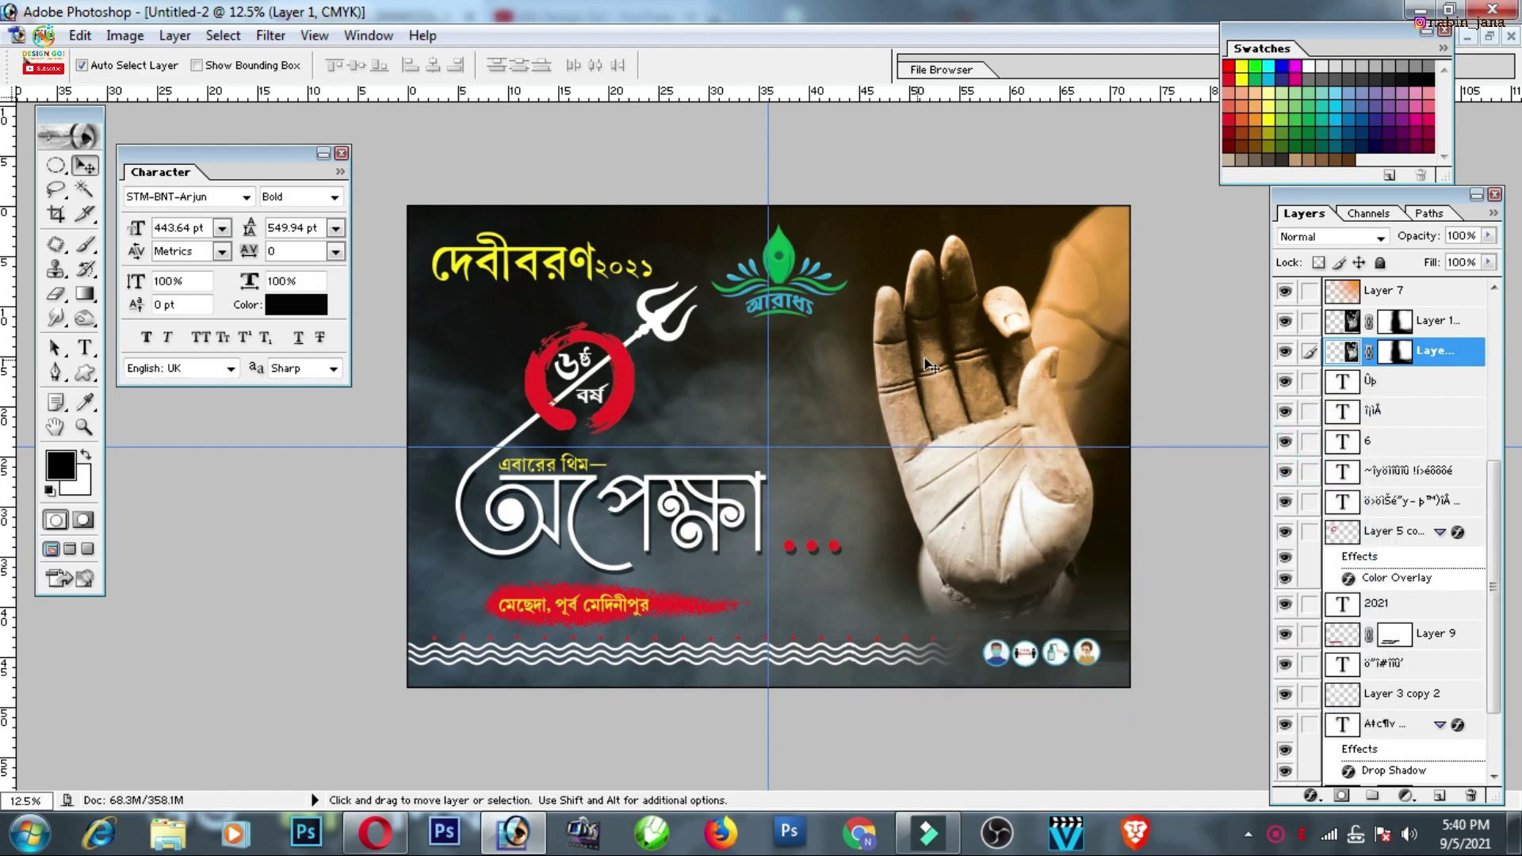
pyautogui.hotkey('ctrl', '-')
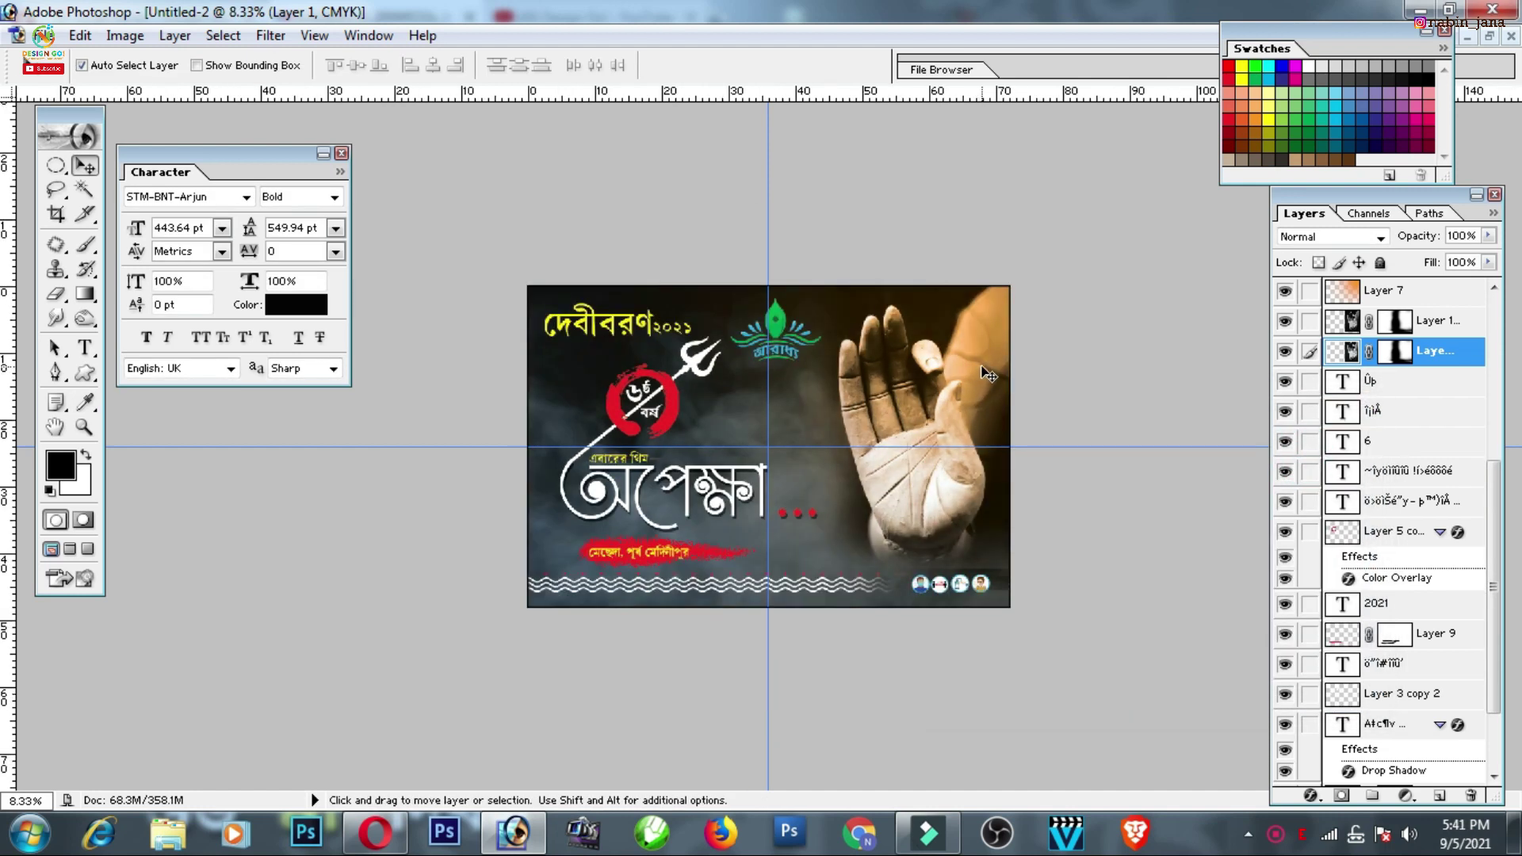
pyautogui.press('Tab')
pyautogui.press('f')
pyautogui.press('f')
pyautogui.hotkey('ctrl', '0')
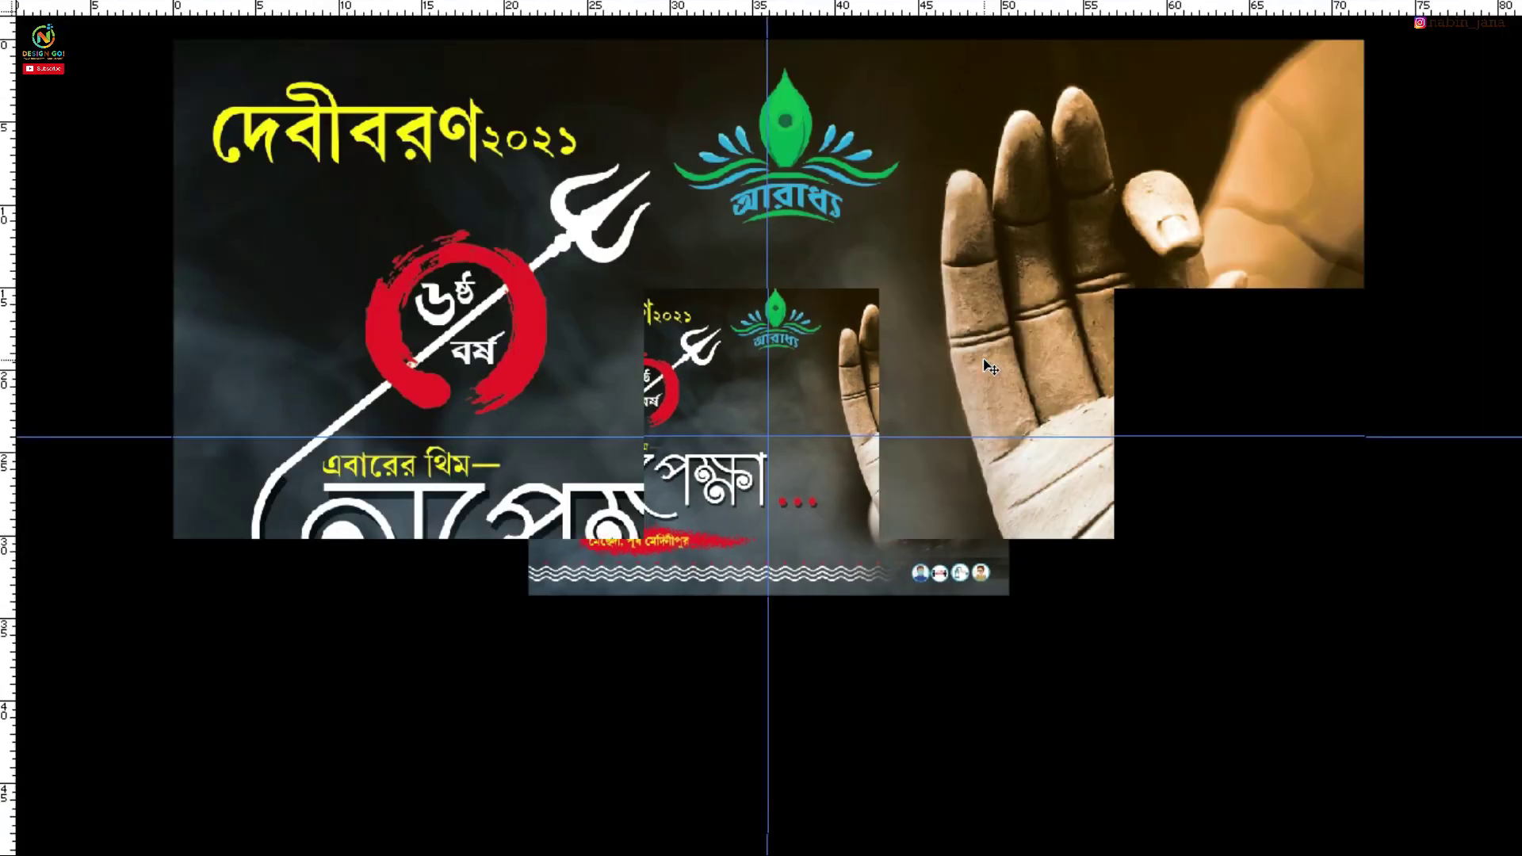
pyautogui.hotkey('ctrl', "'")
pyautogui.hotkey('ctrl', 'h')
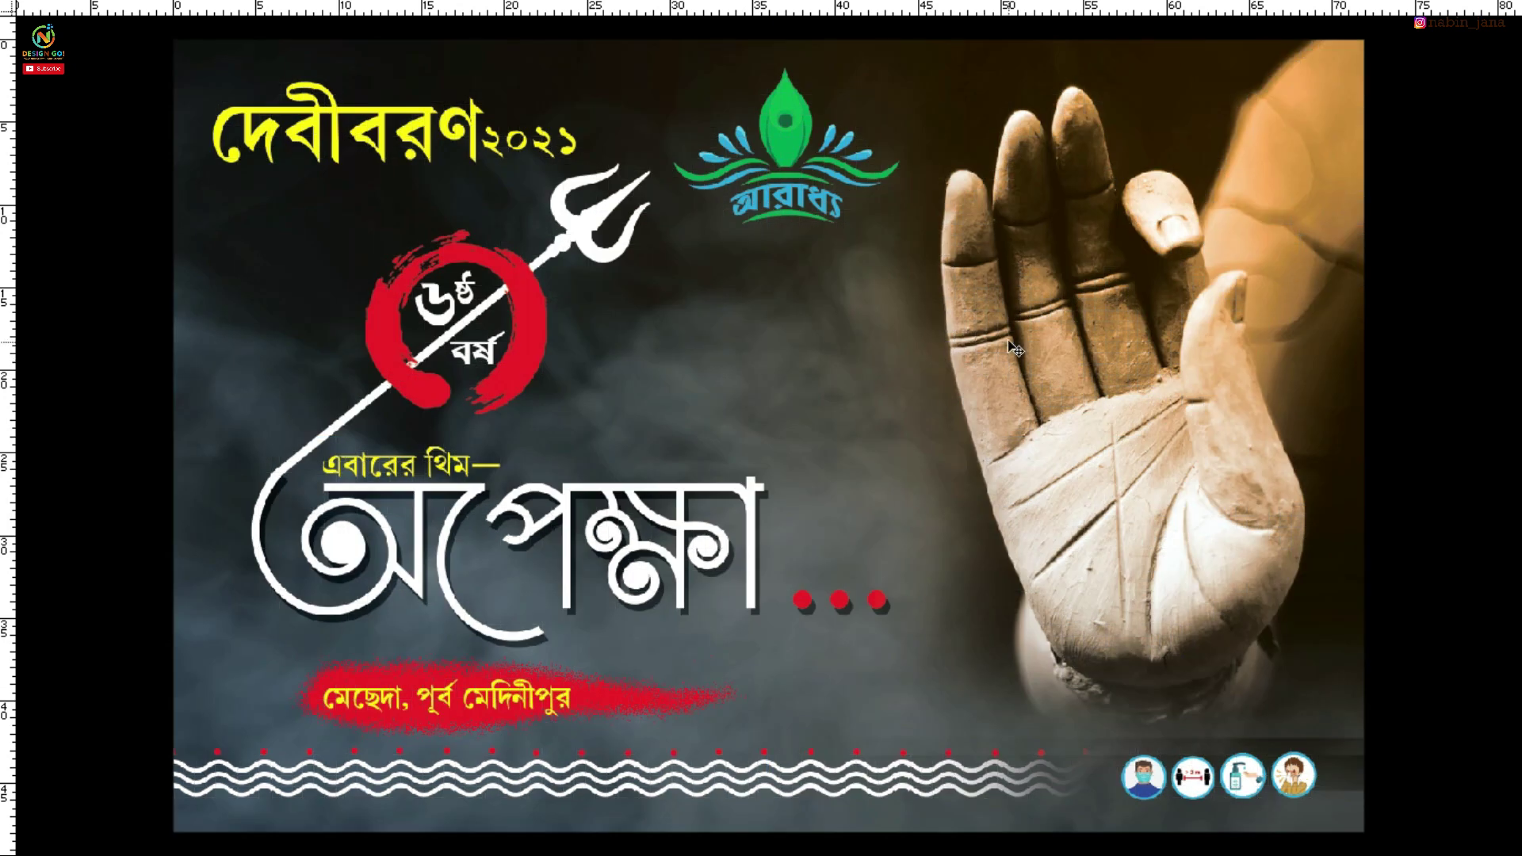
pyautogui.hotkey('ctrl', '-')
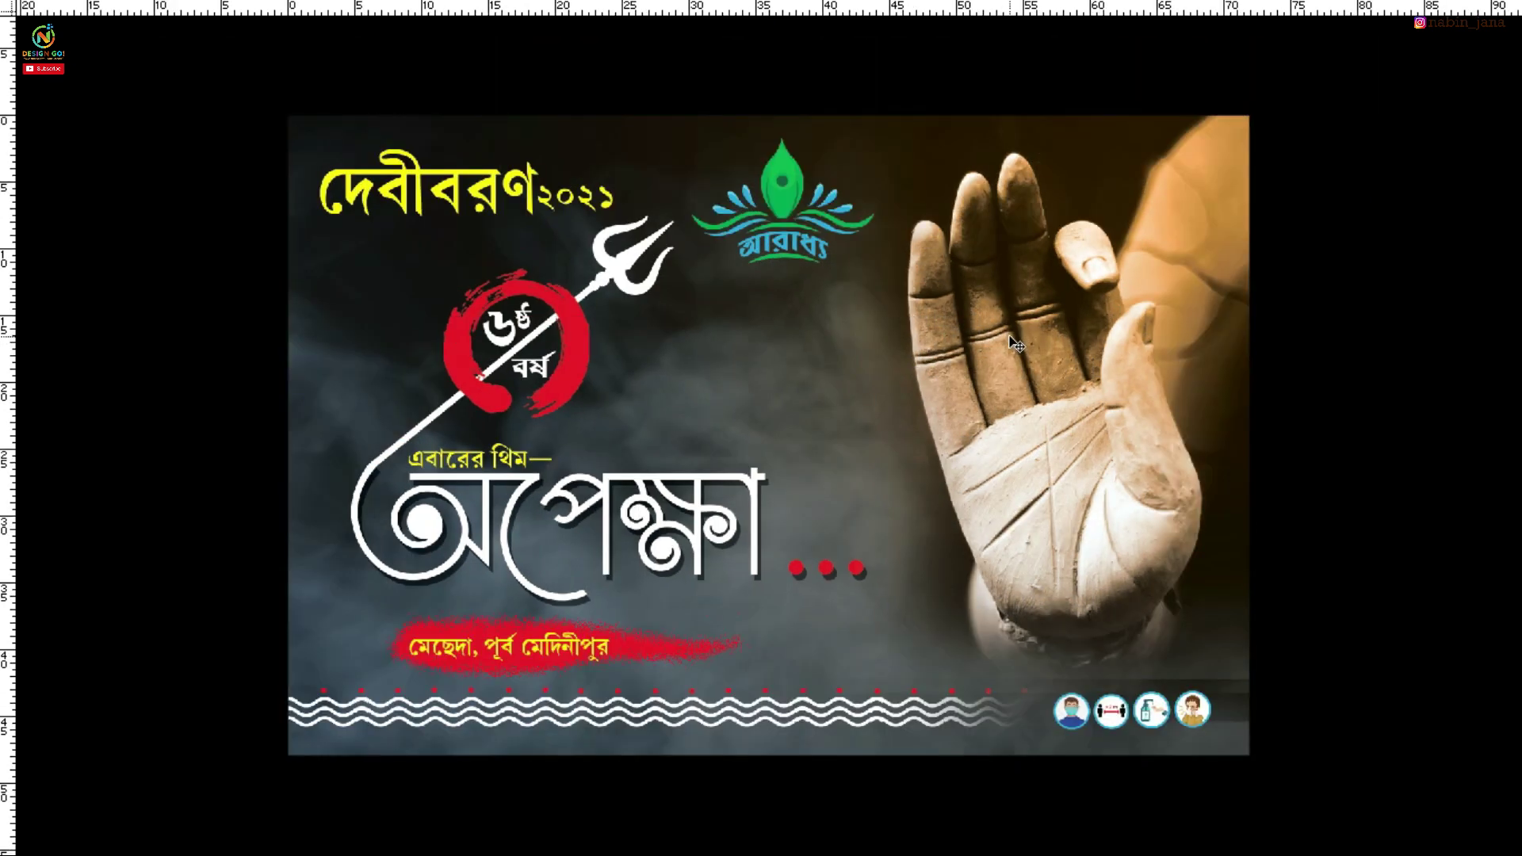
pyautogui.hotkey('ctrl', '-')
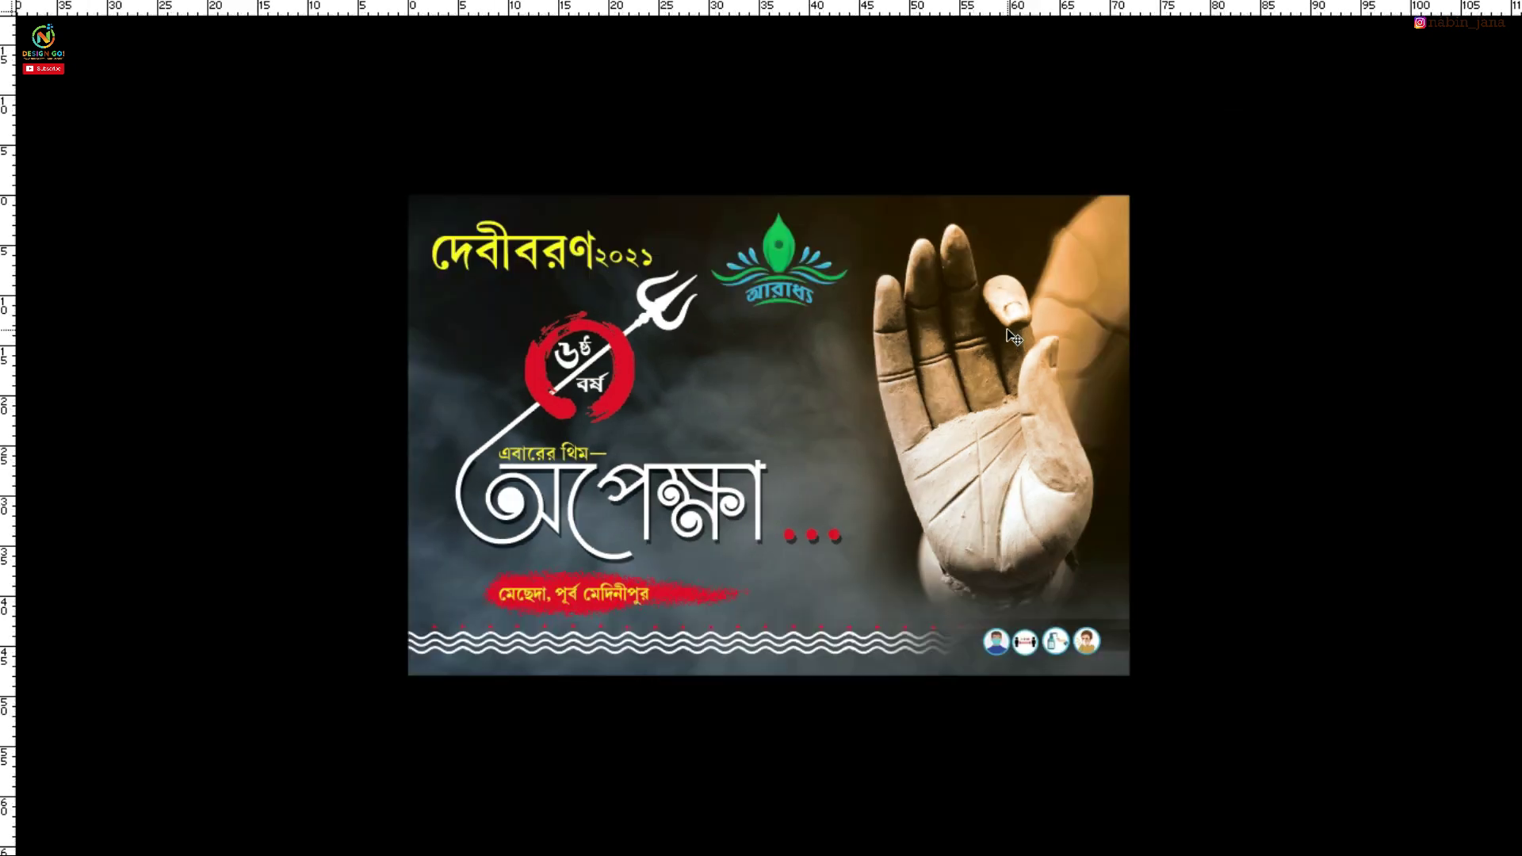
pyautogui.press('Tab')
pyautogui.press('f')
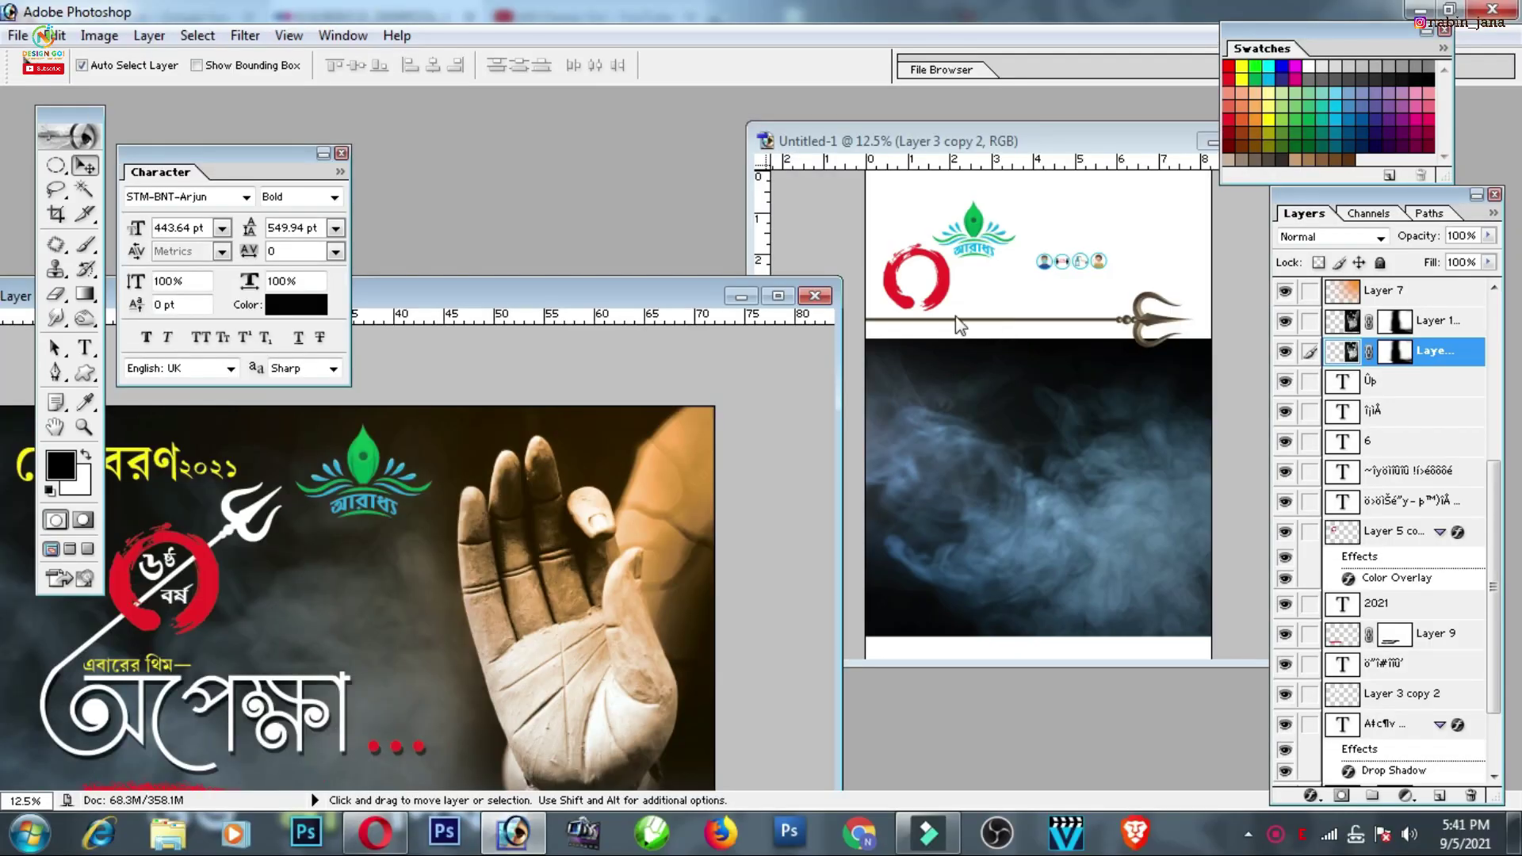
pyautogui.press('f')
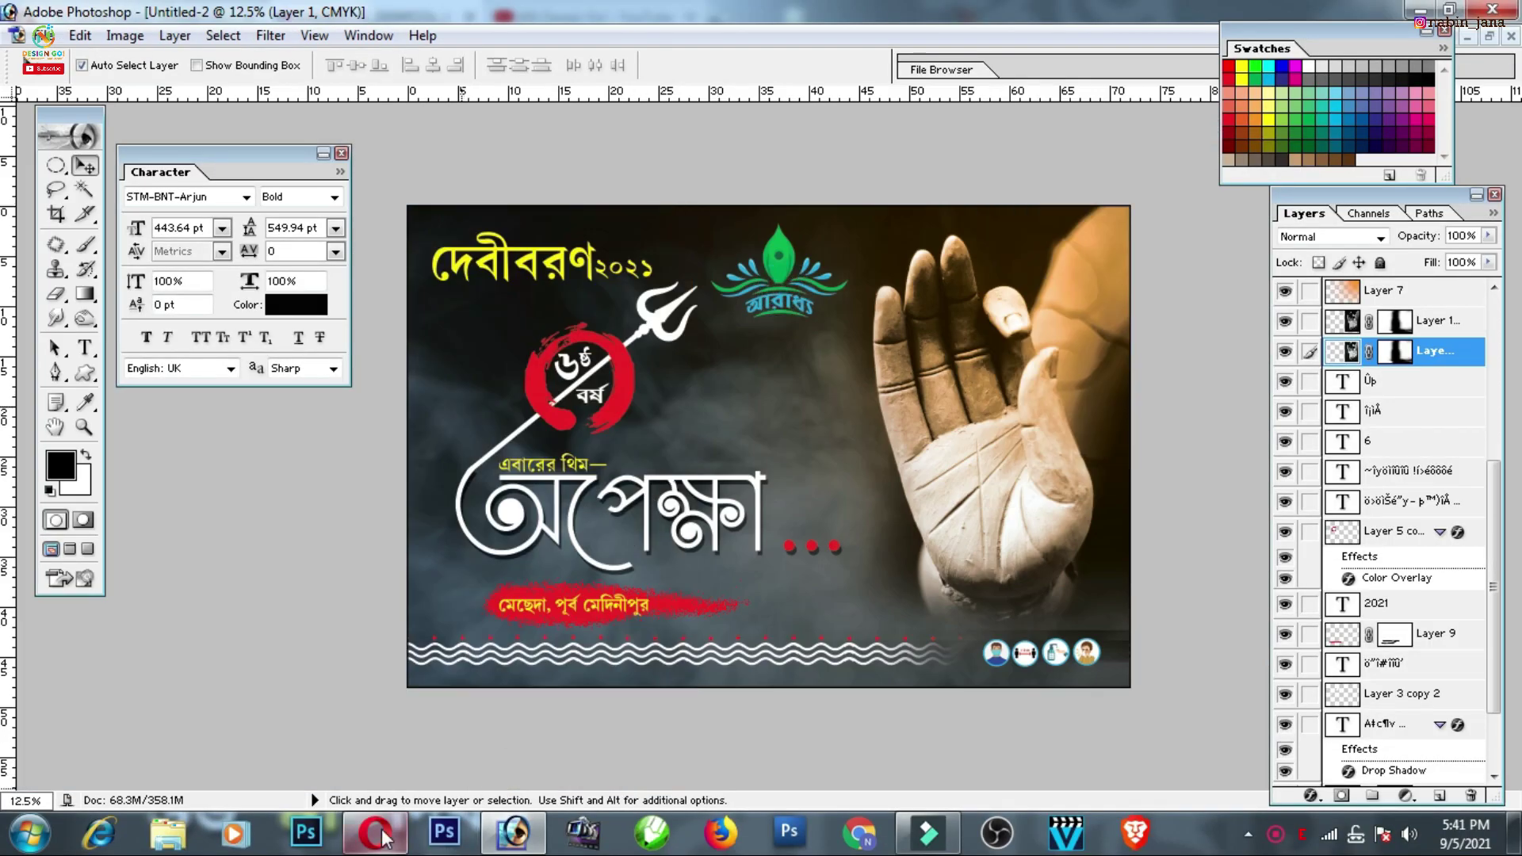
pyautogui.click(379, 834)
# Switch to the Design Go! YouTube tab in Opera and show the channel's notification options
pyautogui.click(571, 17)
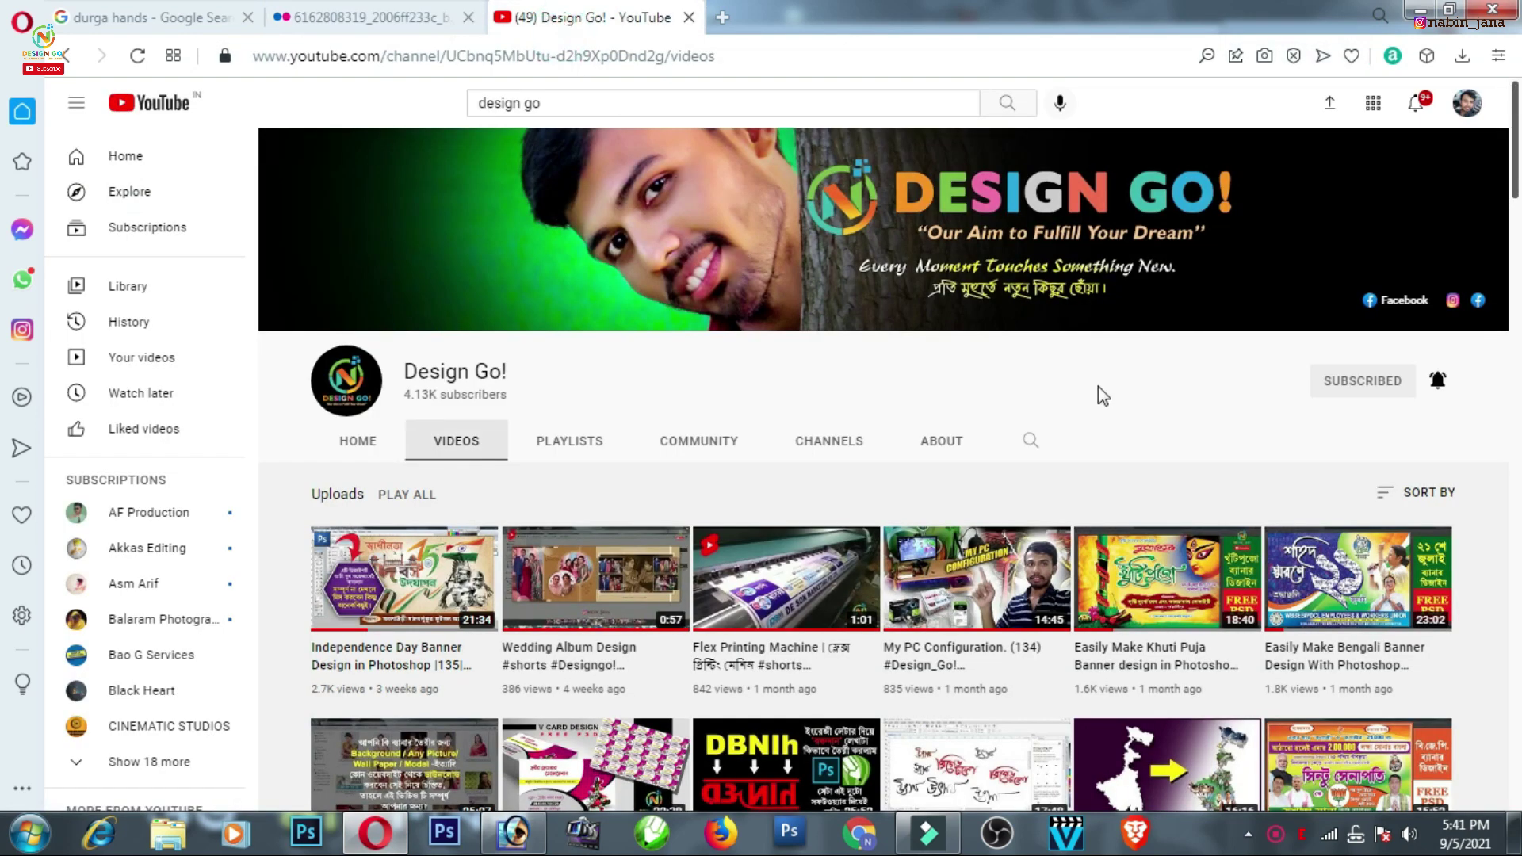
pyautogui.click(1433, 387)
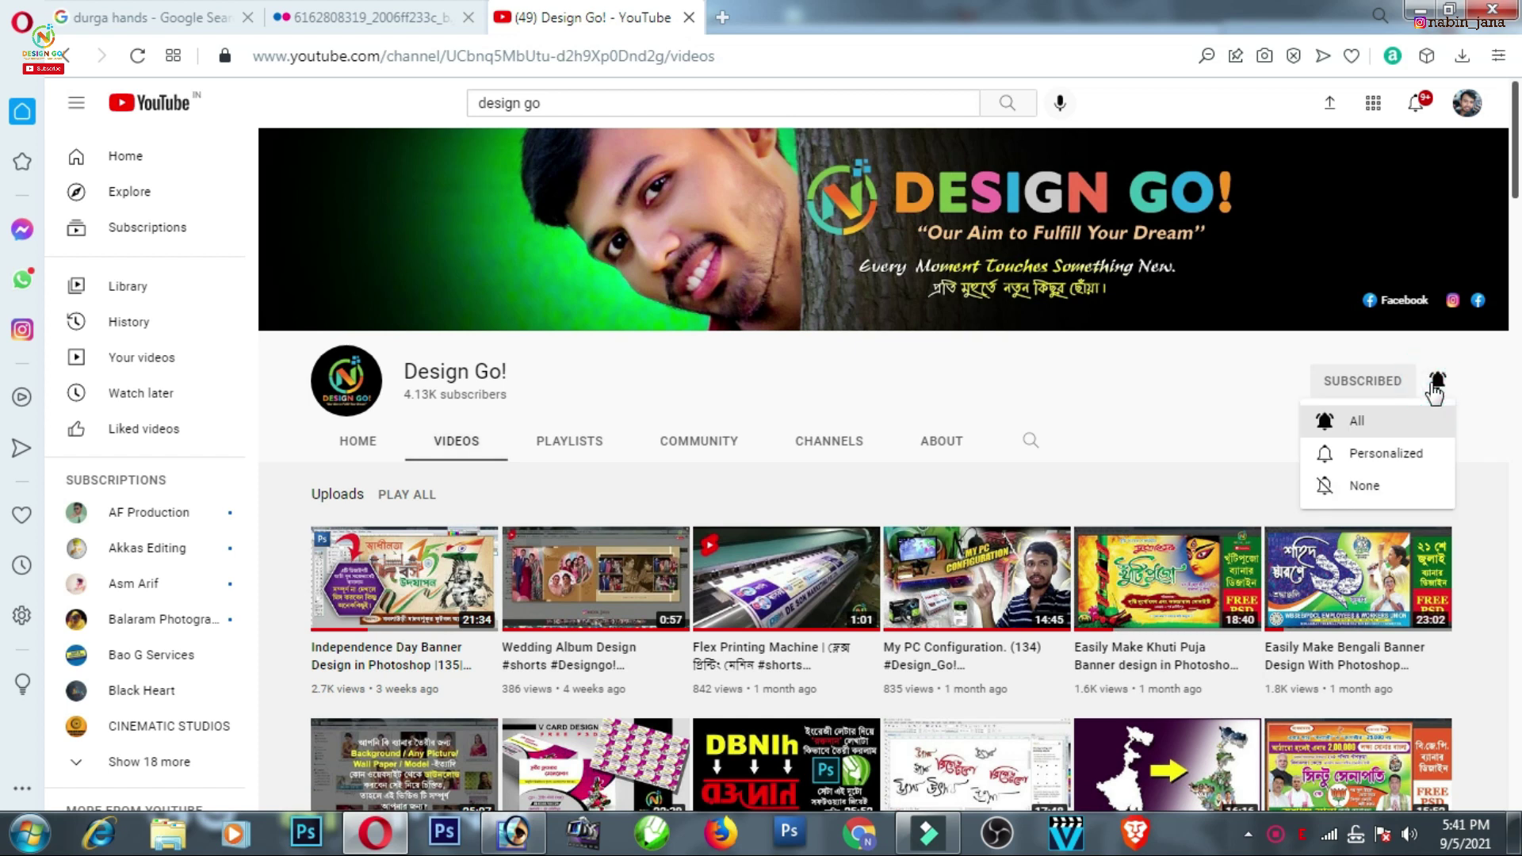